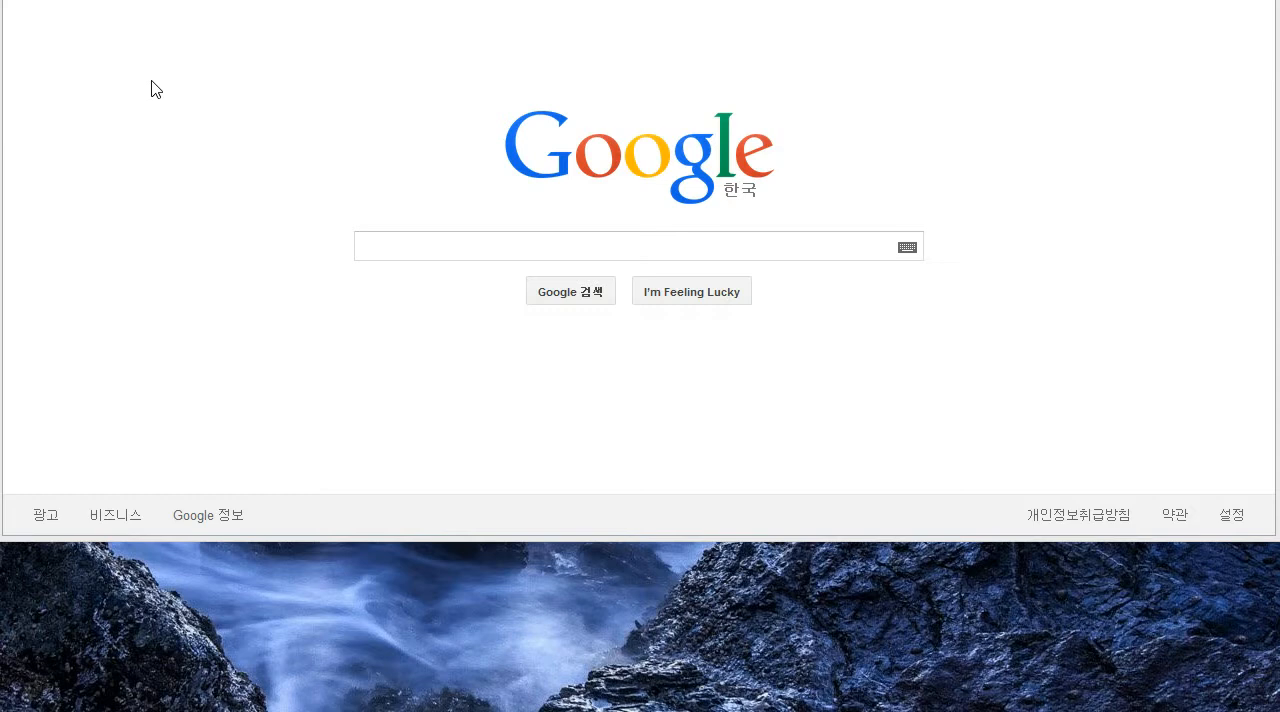
# - Search Google for "넨티르베일"
pyautogui.click(559, 247)
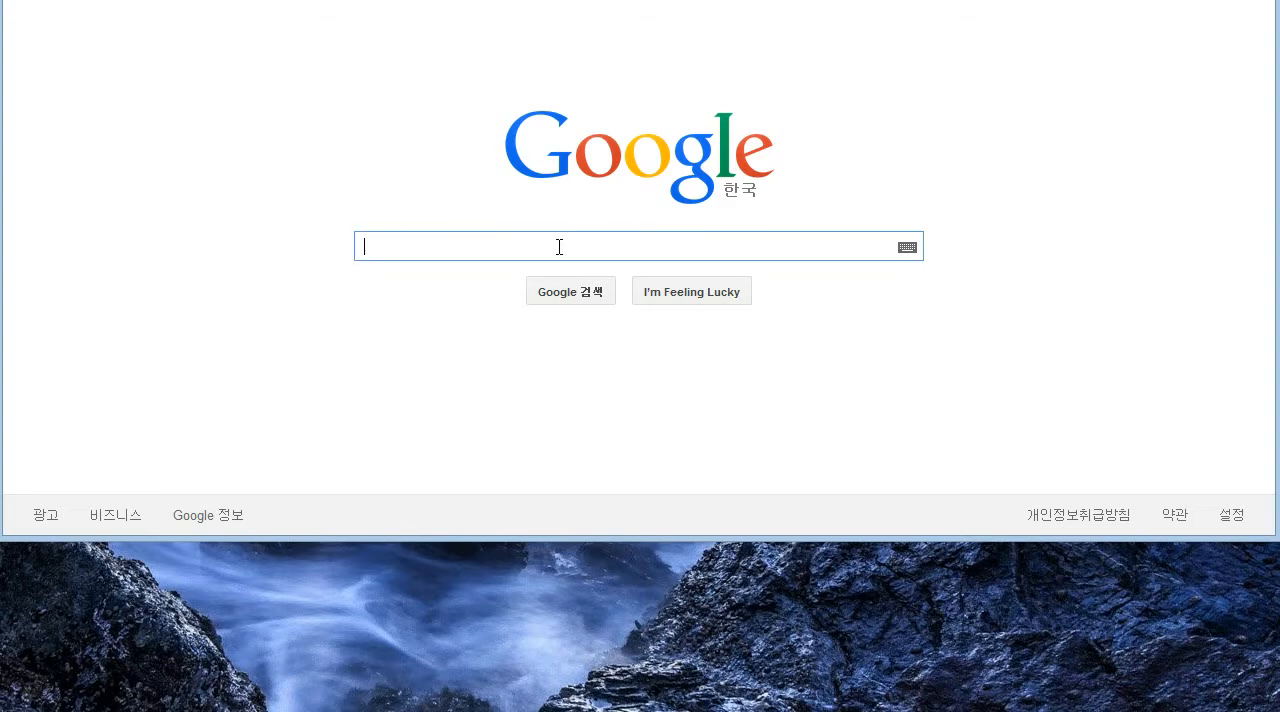
pyautogui.press('BackSpace')
pyautogui.write('넨')
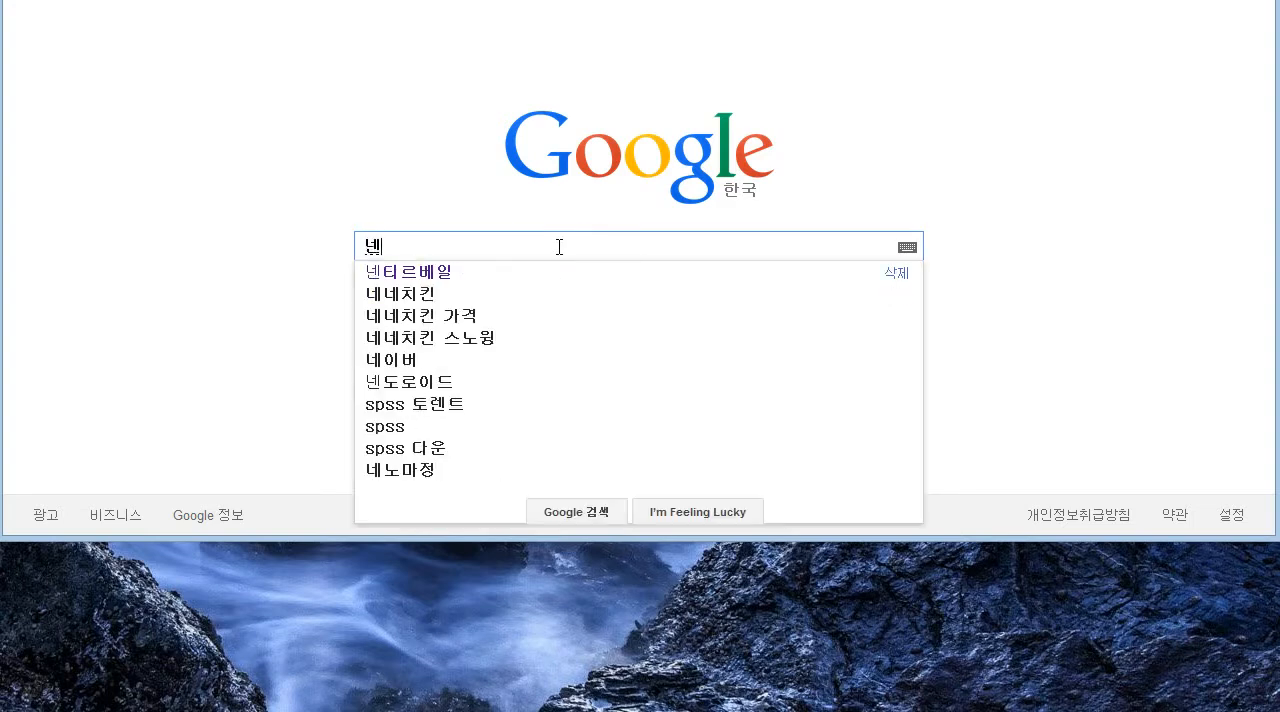
pyautogui.write('티르')
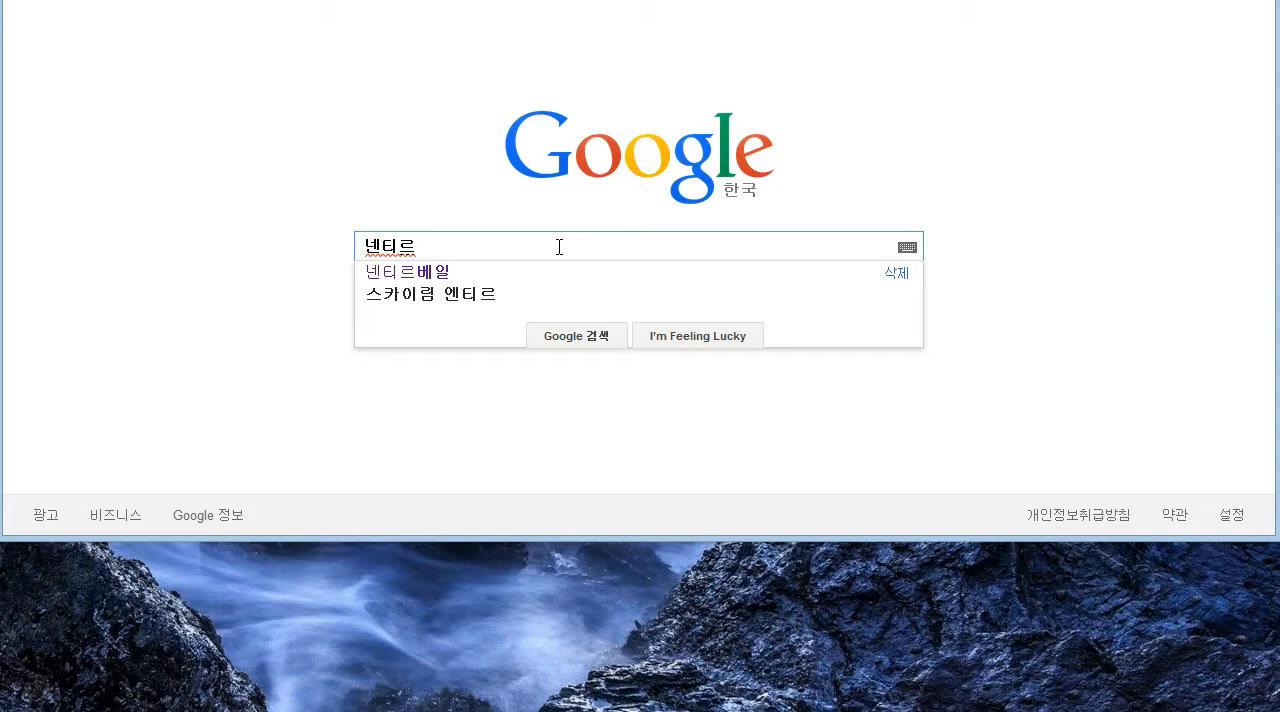
pyautogui.write('베이ㄹ')
pyautogui.press('Return')
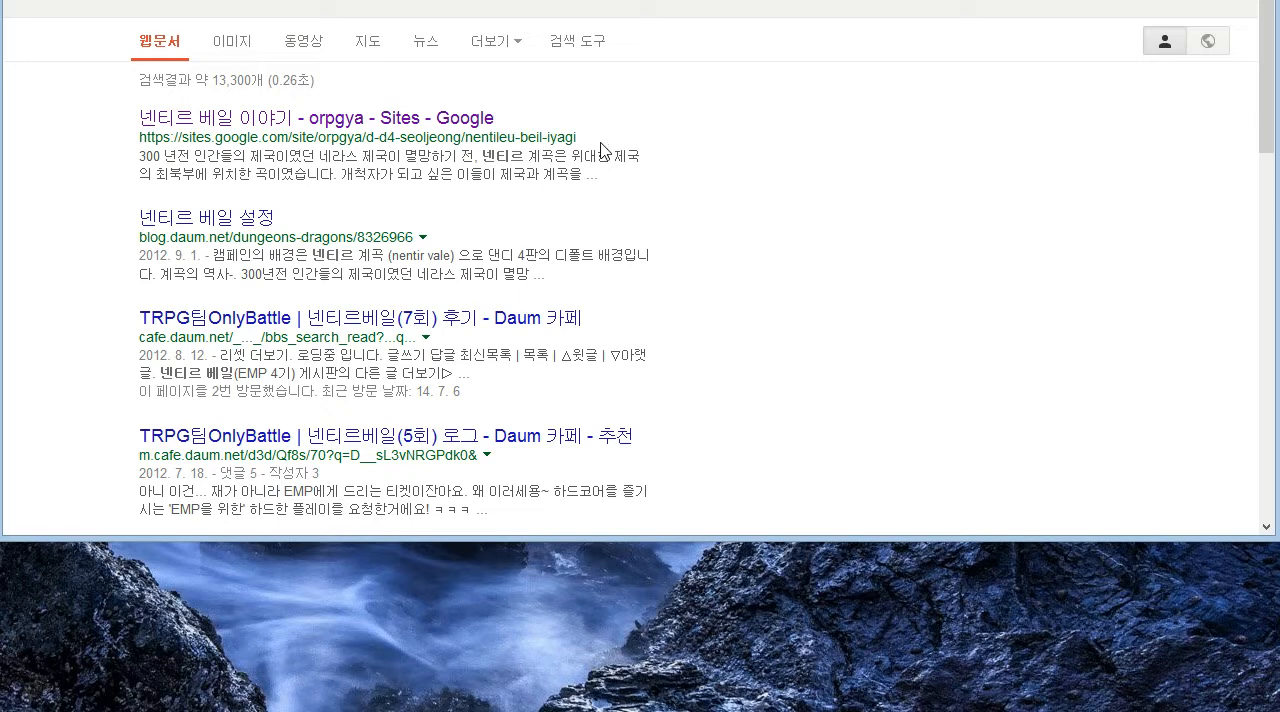
# - Open the search result "넨티르 베일 이야기 - orpgya" on Google Sites
pyautogui.moveTo(603, 138); pyautogui.dragTo(141, 133)
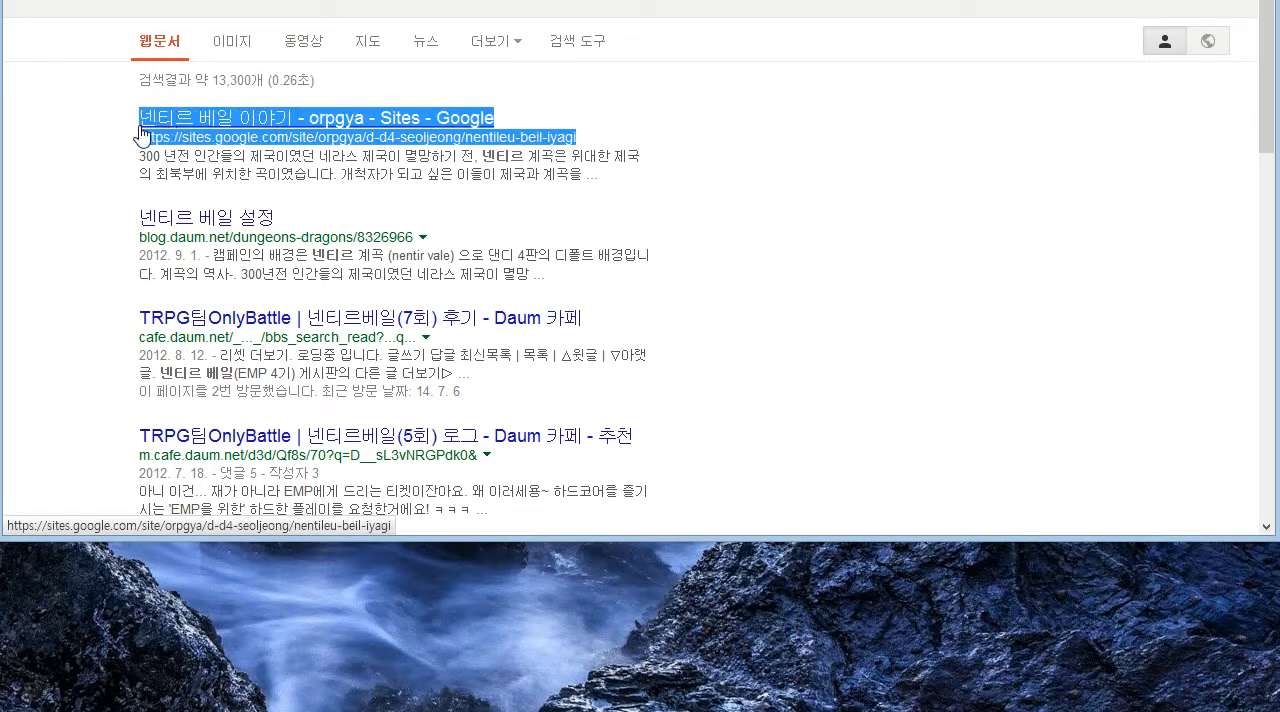
pyautogui.click(747, 189)
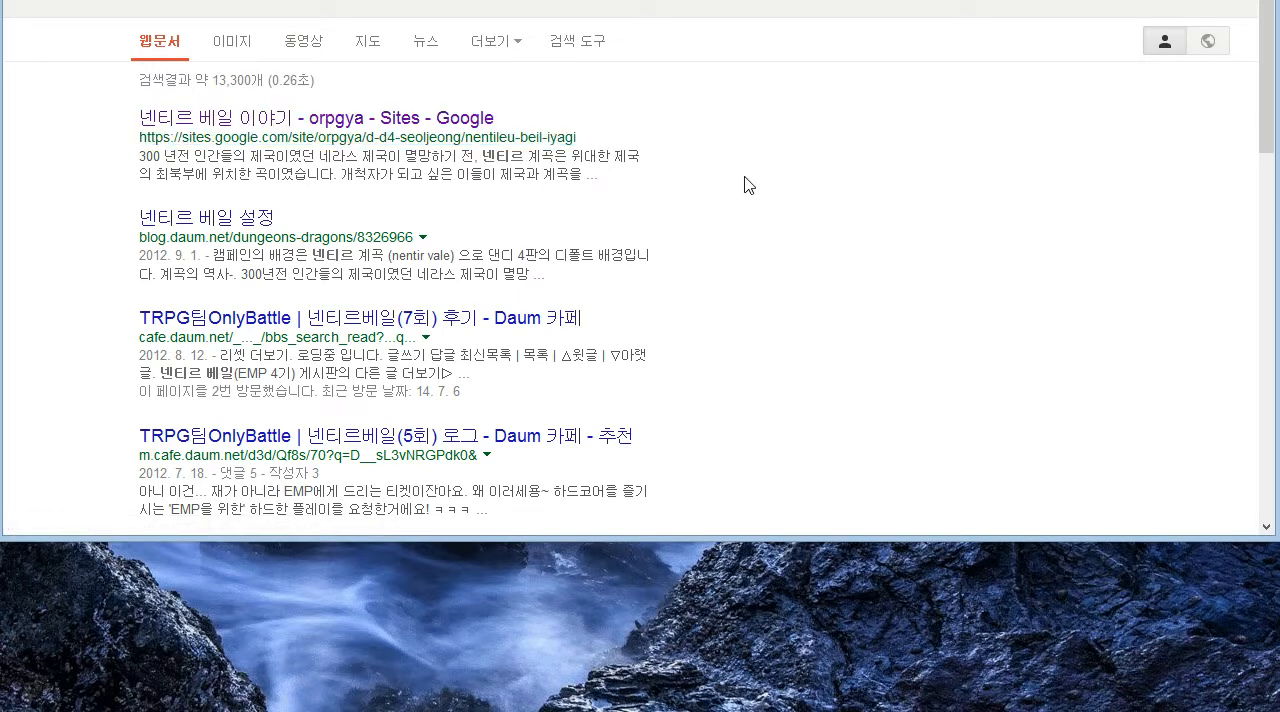
pyautogui.click(406, 133)
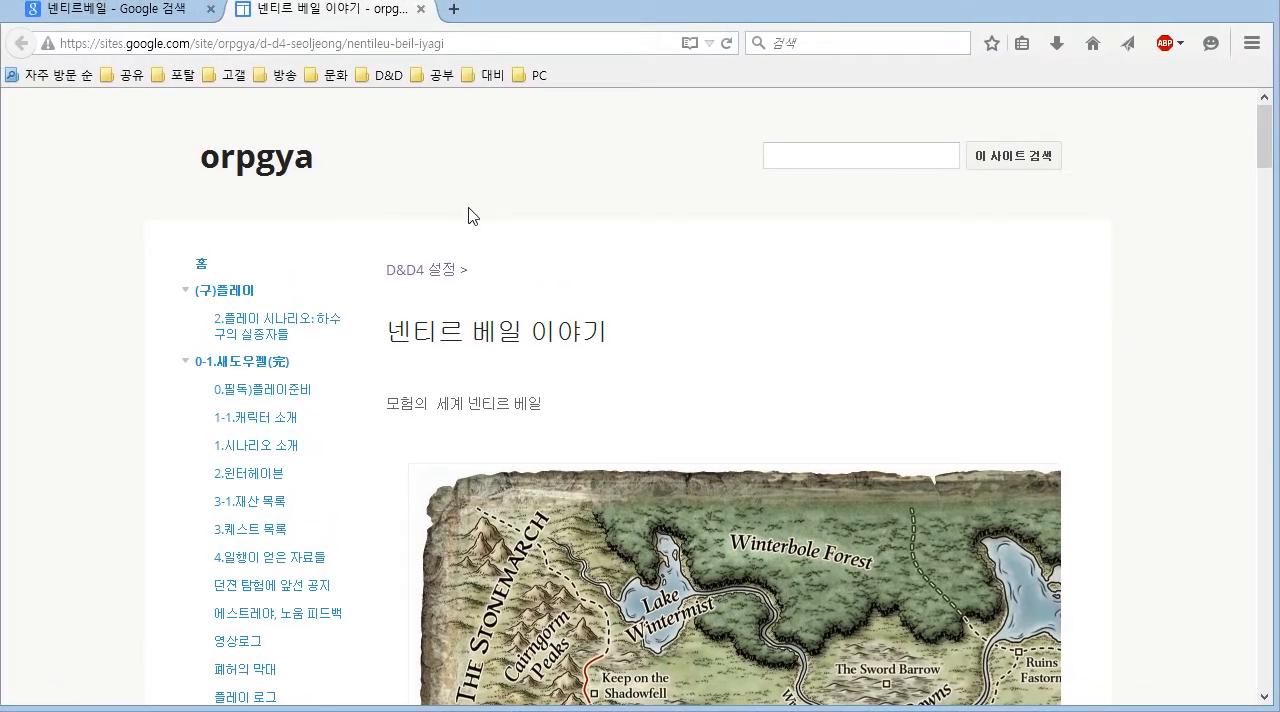
# - Open the "1.플레이 준비법" page of the orpgya site from its list of pages
pyautogui.scroll(-2, 471, 214)
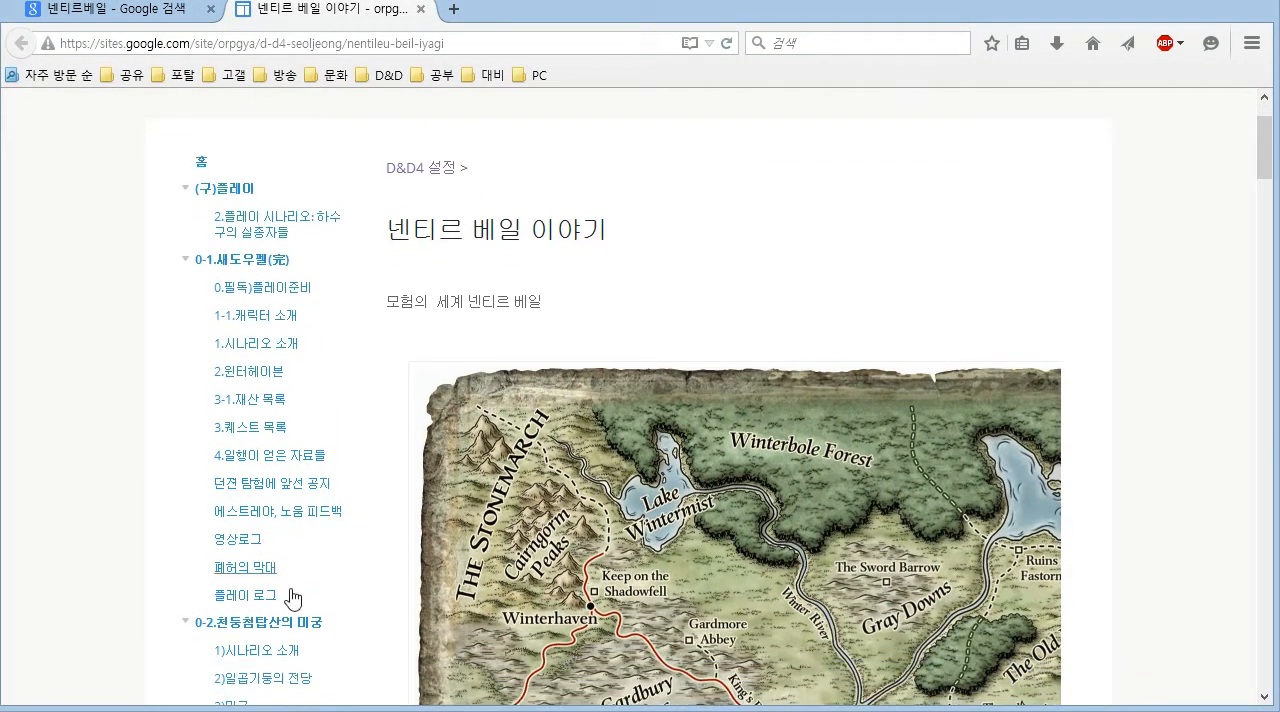
pyautogui.scroll(-12, 303, 397)
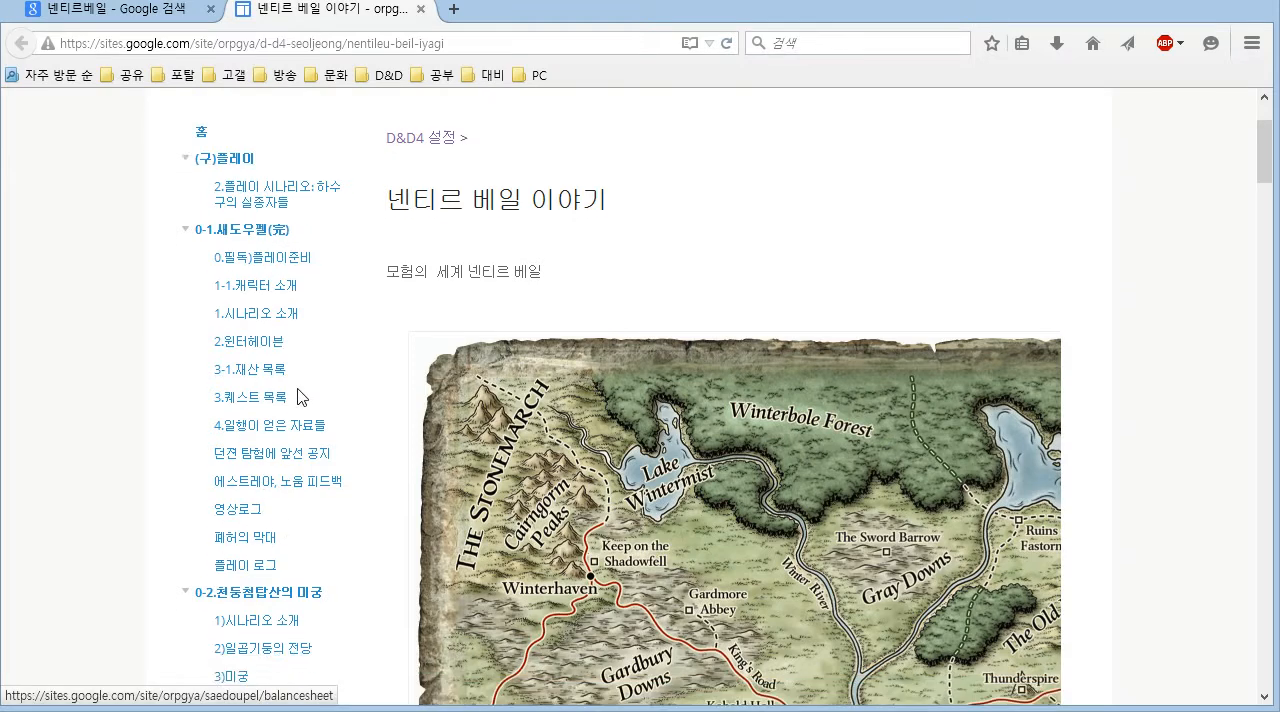
pyautogui.scroll(-4, 300, 397)
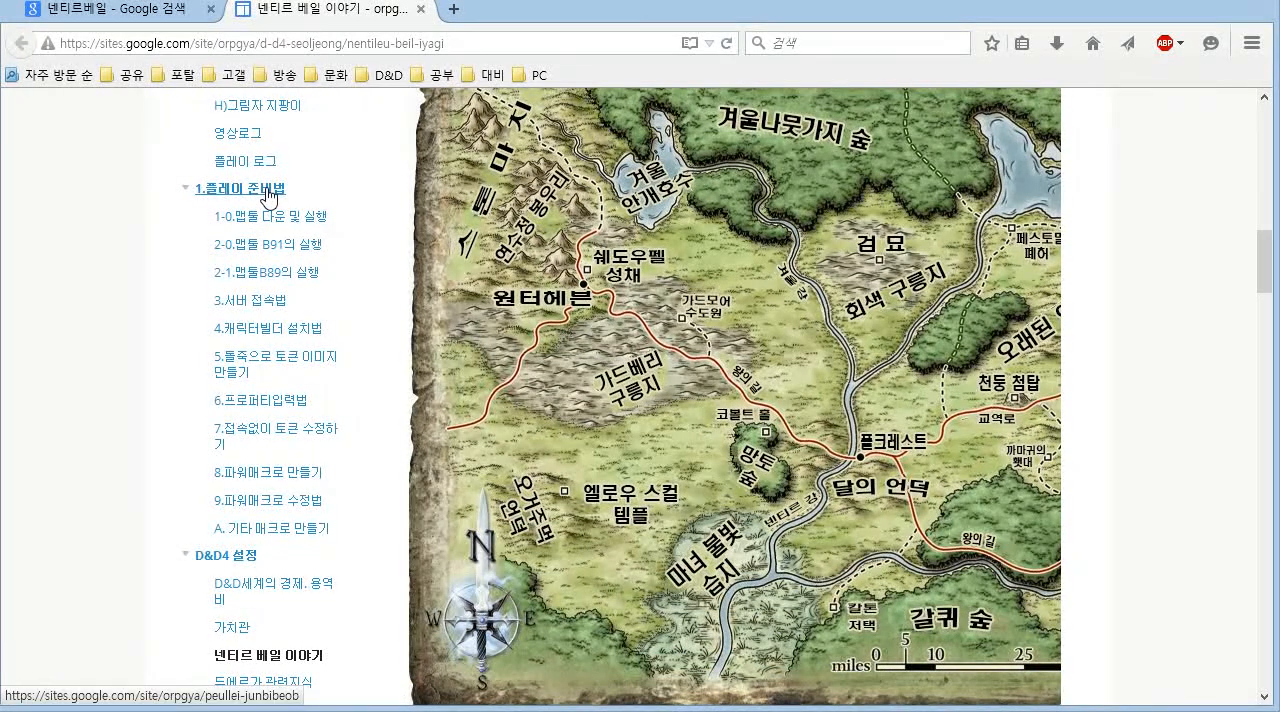
pyautogui.click(268, 193)
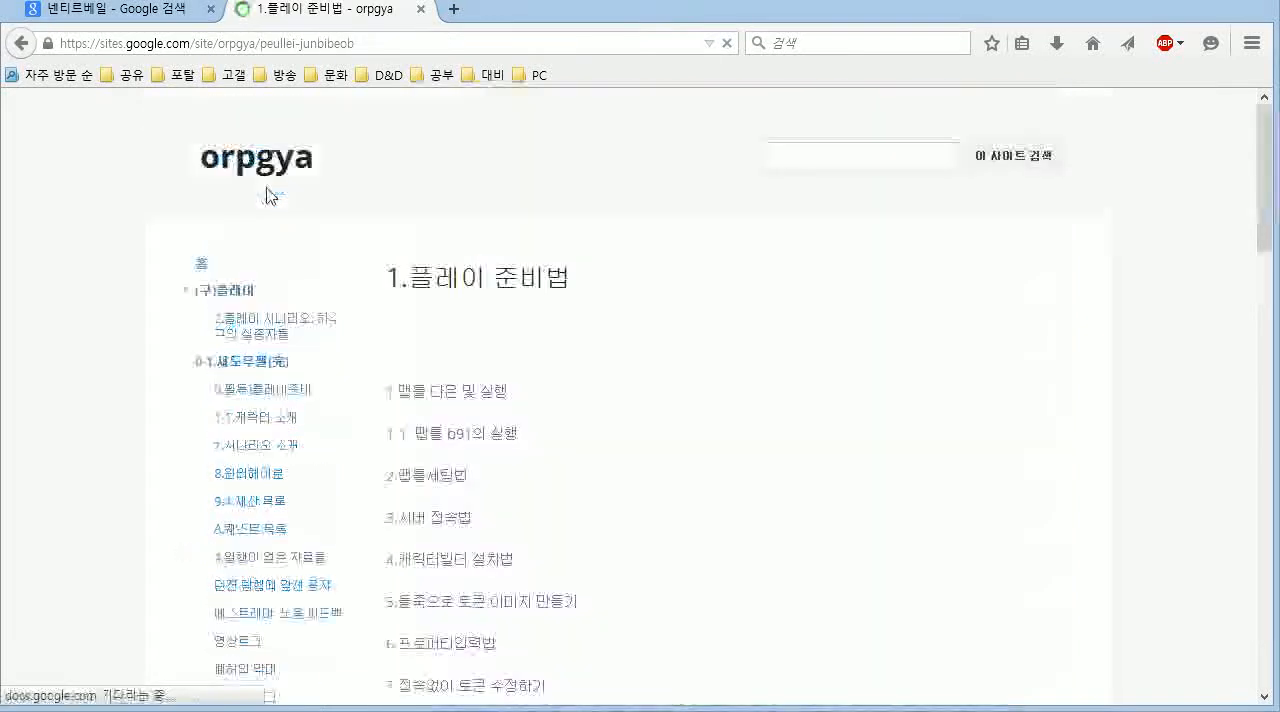
# - Open the guide "7.접속없이 토큰 수정하기" from the list of play preparation topics
pyautogui.scroll(-4, 537, 314)
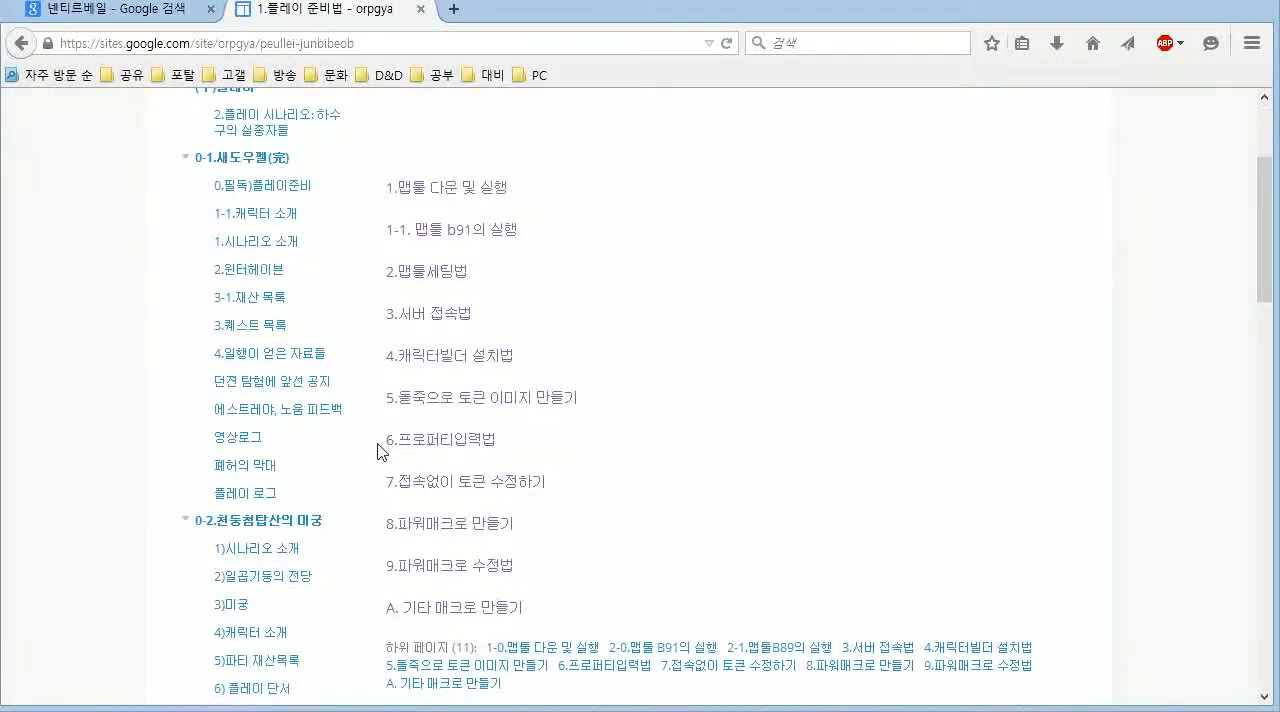
pyautogui.scroll(2, 530, 215)
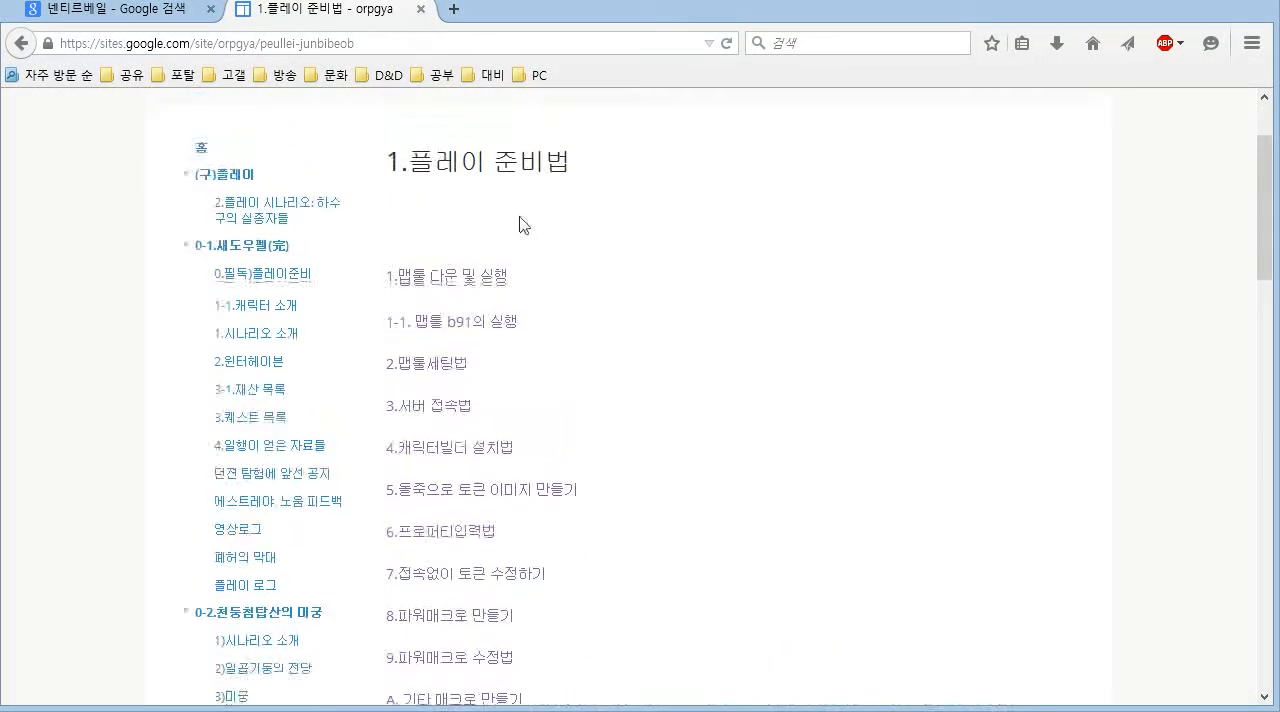
pyautogui.scroll(-2, 400, 452)
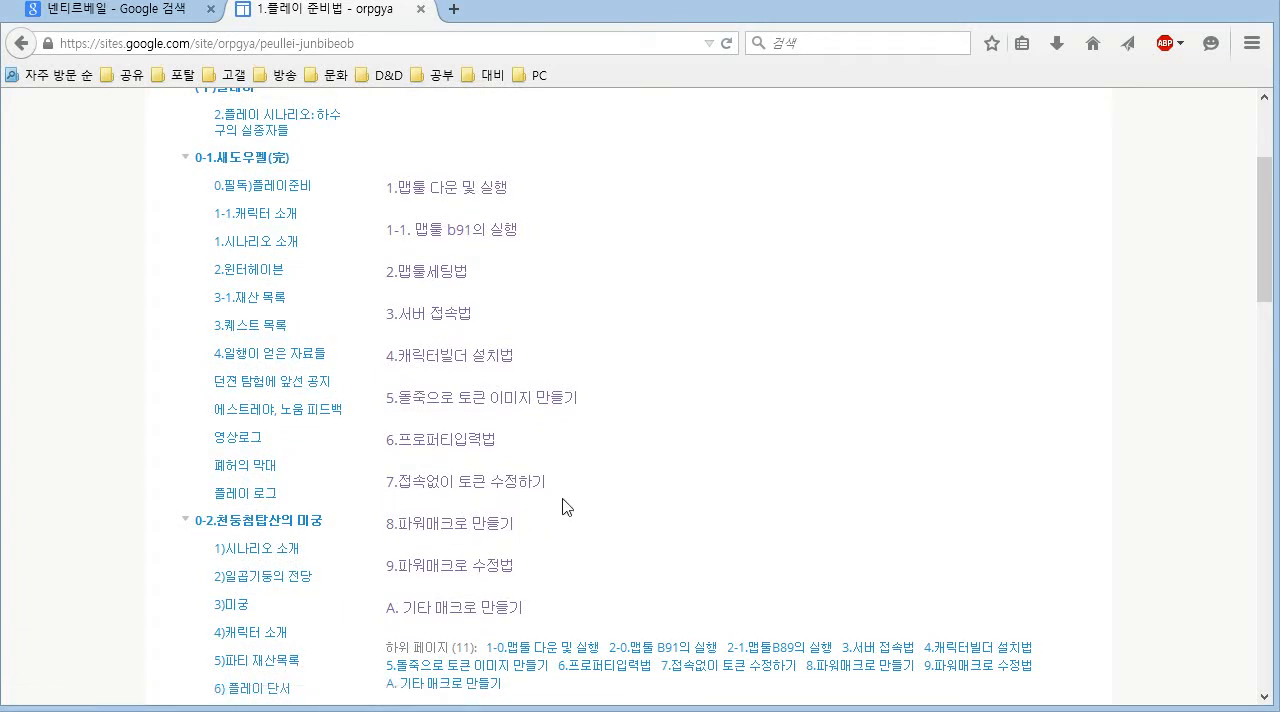
pyautogui.click(535, 495)
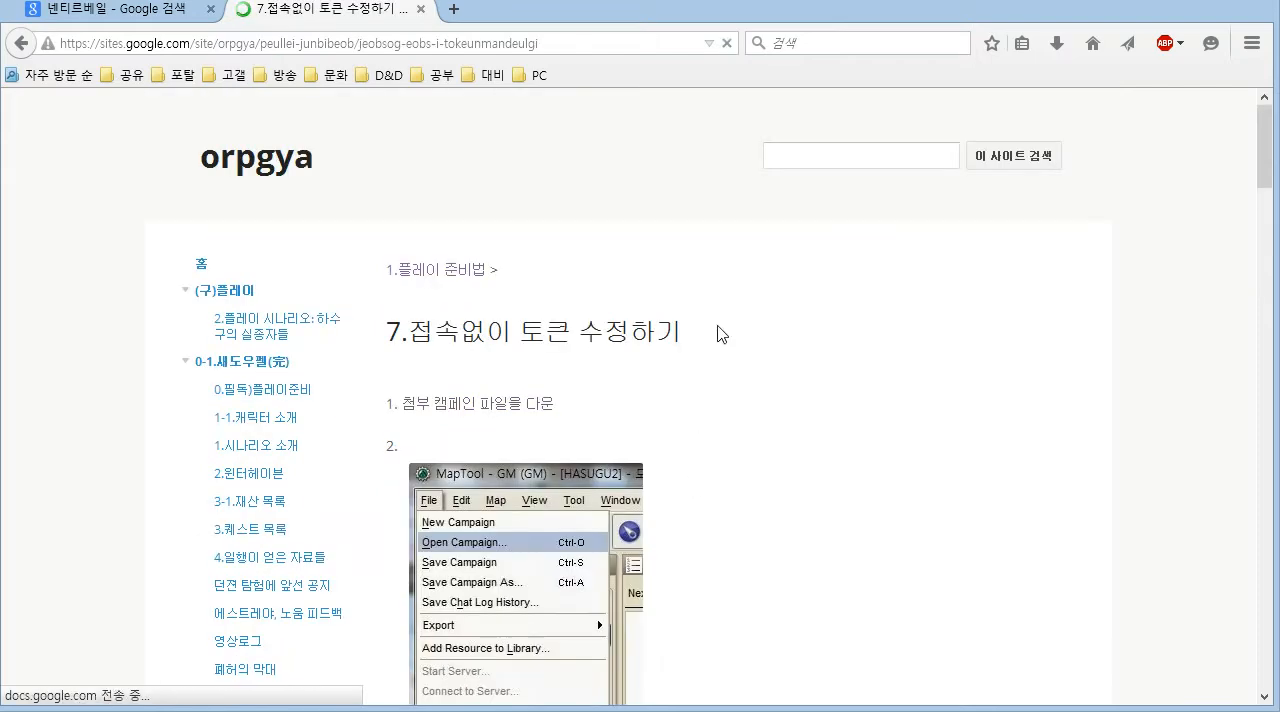
# - Read through the guide's illustrated instructions for loading a campaign and editing and saving tokens without connecting
pyautogui.scroll(-5, 717, 334)
pyautogui.scroll(-10, 717, 334)
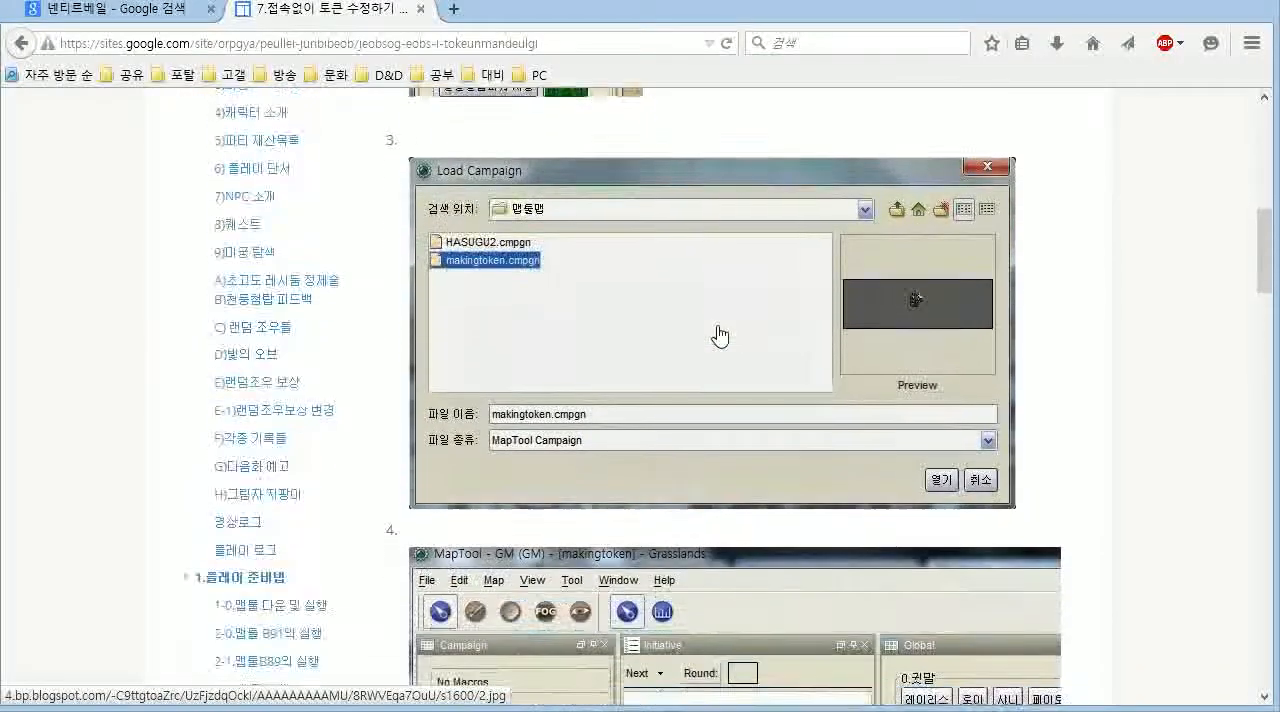
pyautogui.scroll(-5, 720, 335)
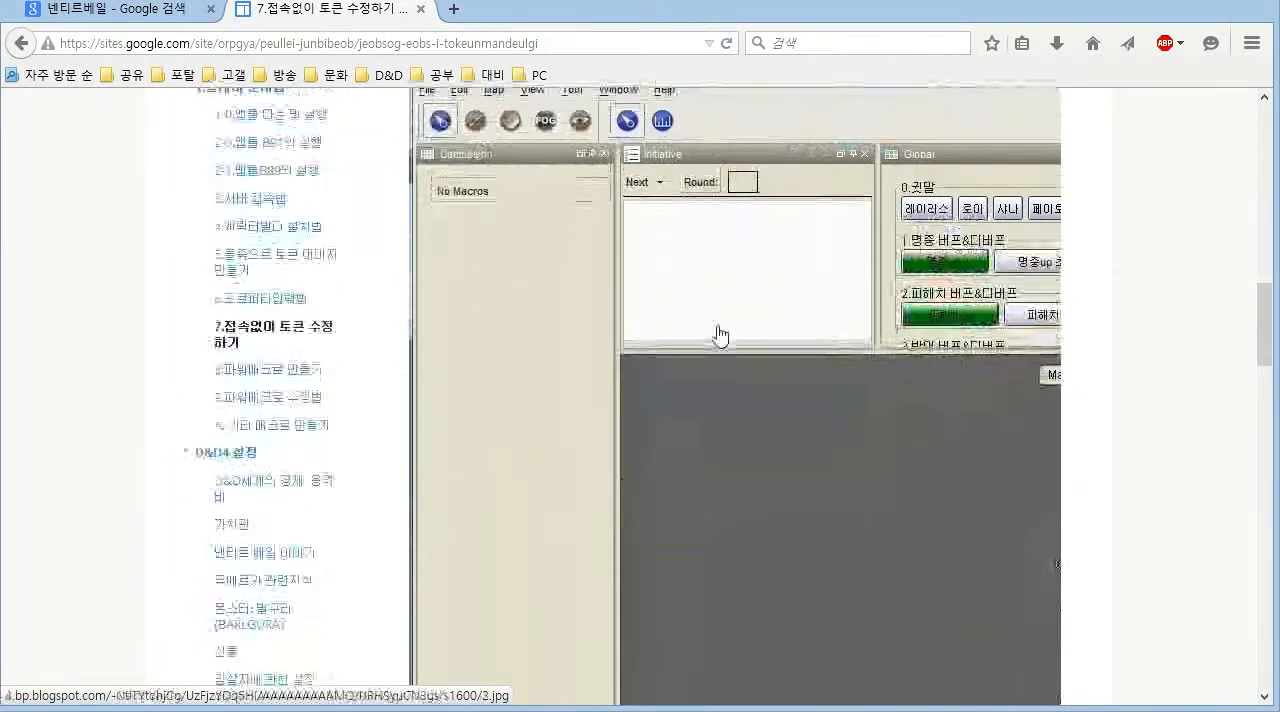
pyautogui.scroll(13, 714, 334)
pyautogui.scroll(5, 717, 333)
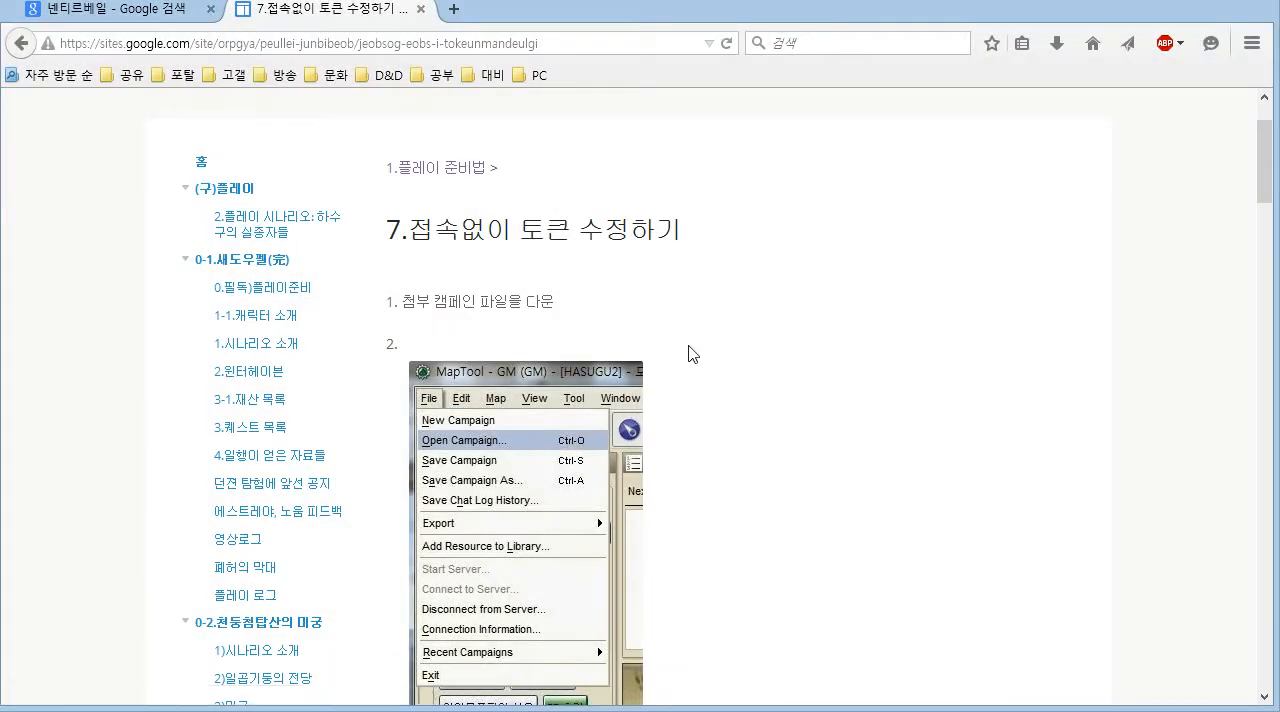
pyautogui.scroll(-4, 697, 483)
pyautogui.scroll(3, 699, 480)
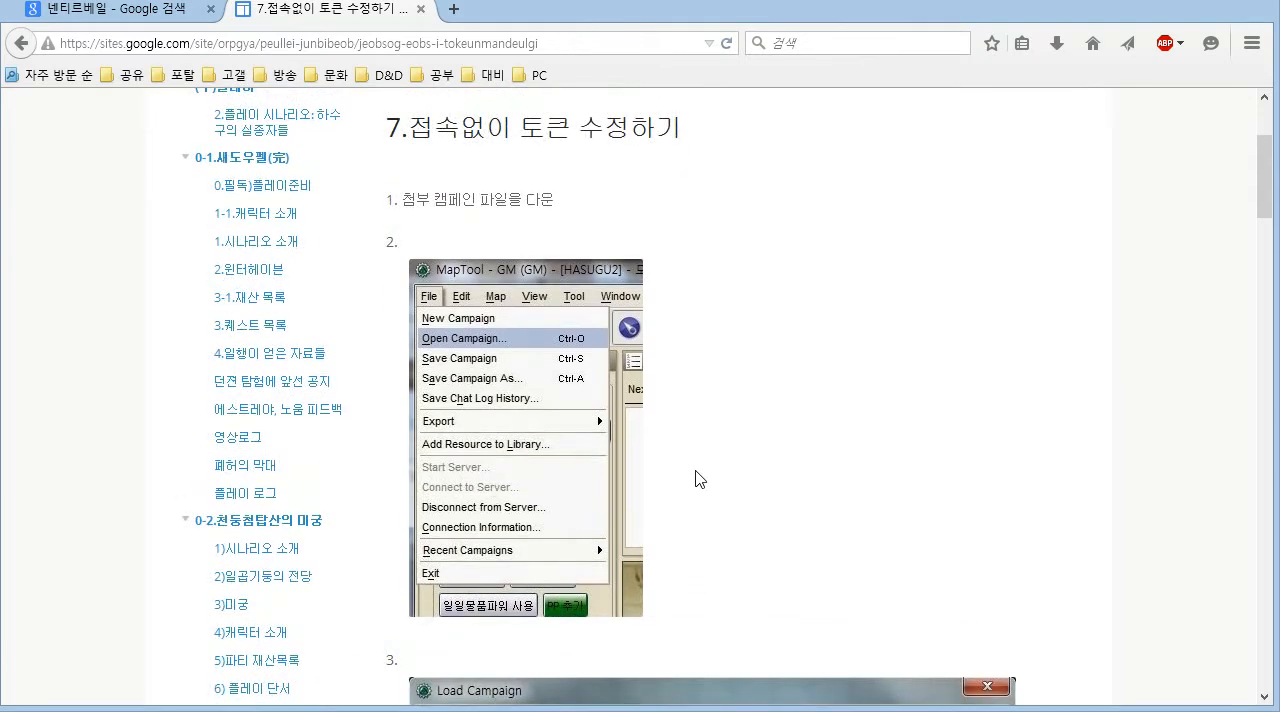
pyautogui.scroll(-15, 697, 480)
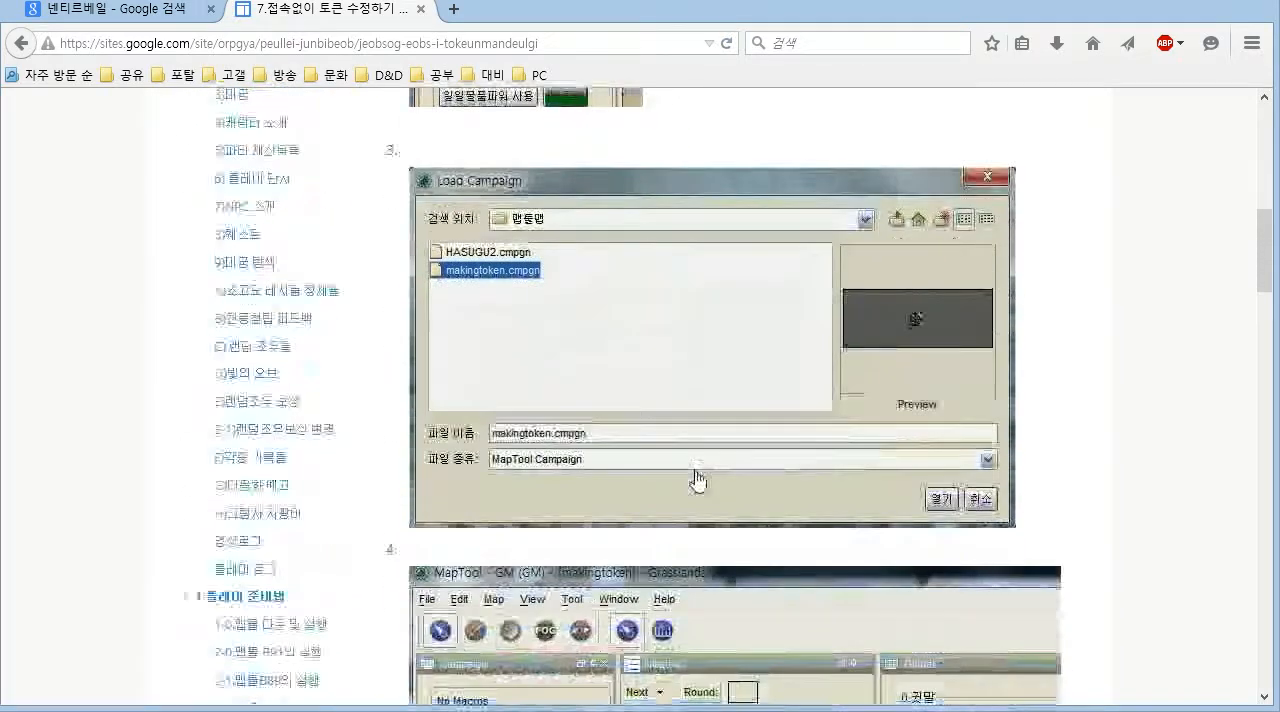
pyautogui.scroll(-15, 697, 482)
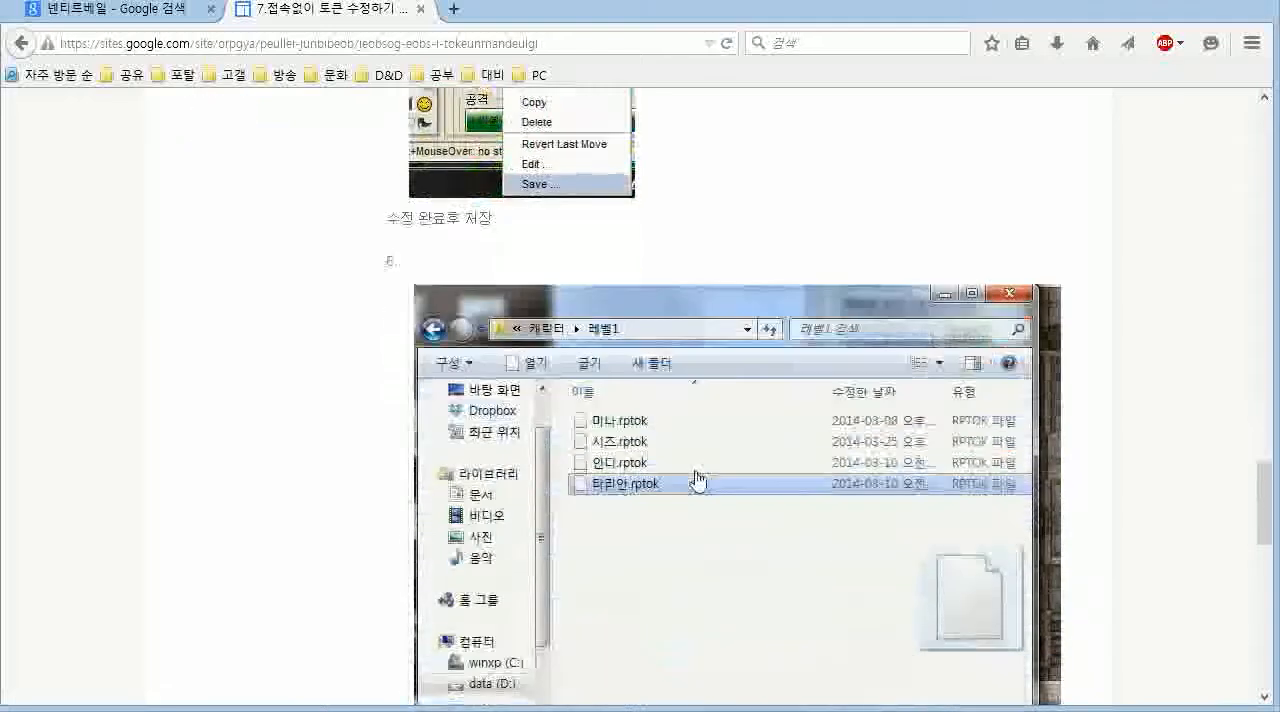
# - Download the attached campaign file makingtoken.cmpgn at the end of the guide, saving it to the computer
pyautogui.scroll(-8, 697, 481)
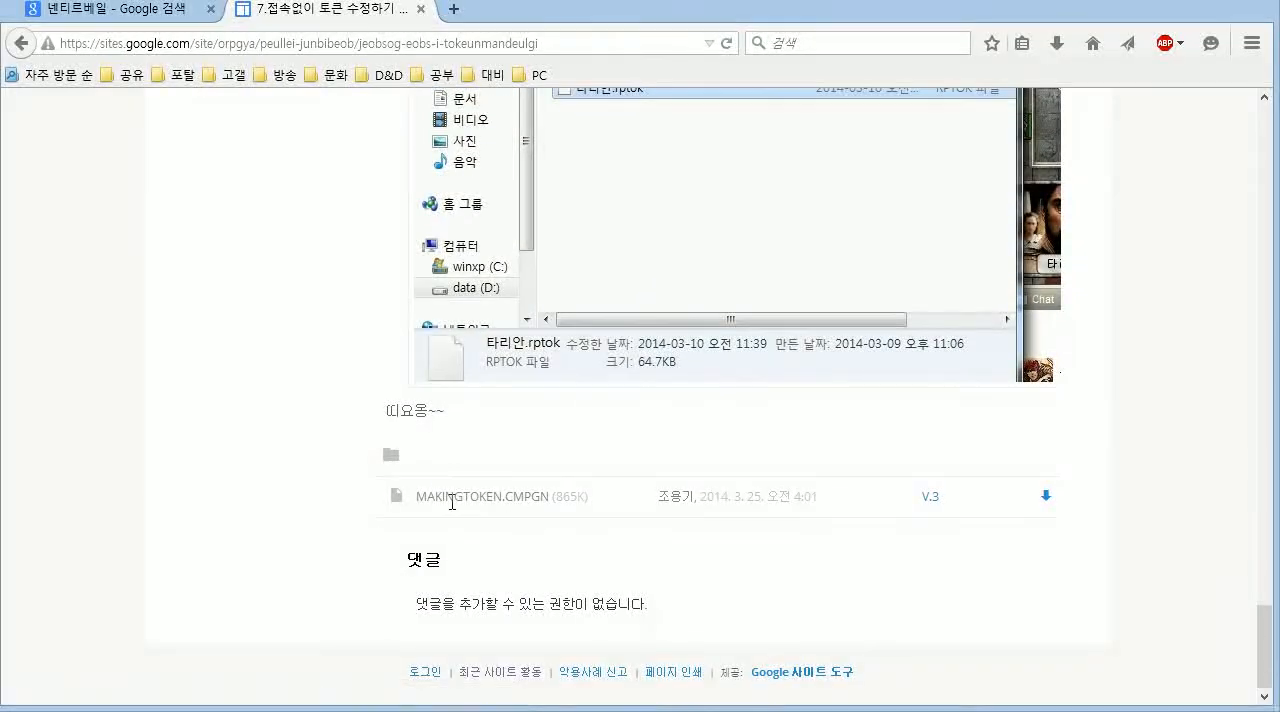
pyautogui.click(1046, 497)
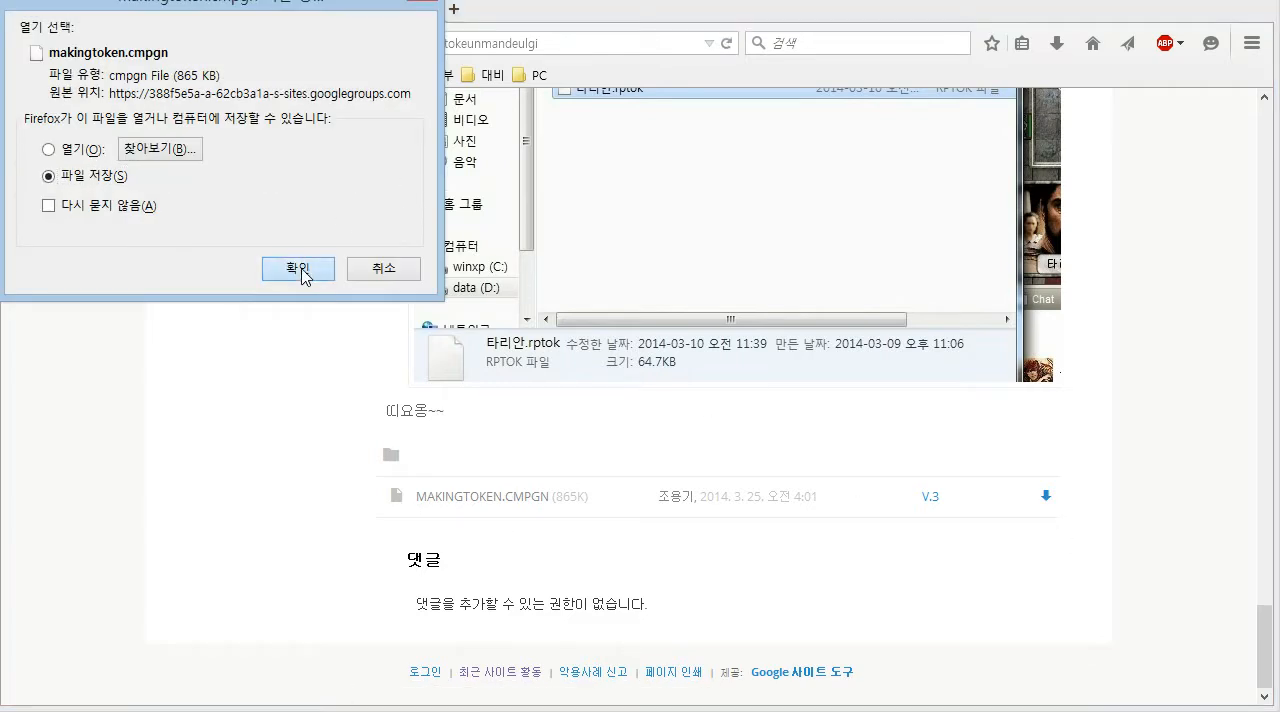
pyautogui.click(298, 268)
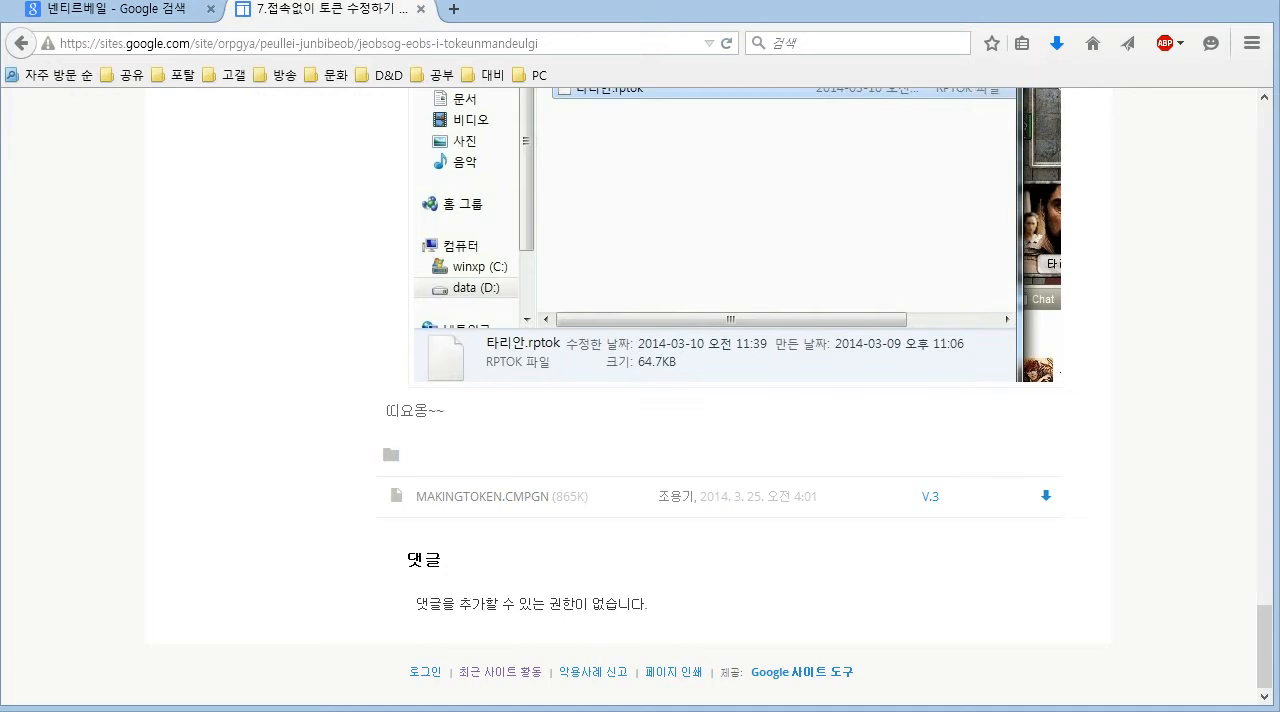
# - Switch to File Explorer, open the maptool-1.3.b91(fix) folder inside the world folder, and bring the whole window into view
pyautogui.hotkey('alt', 'Tab')
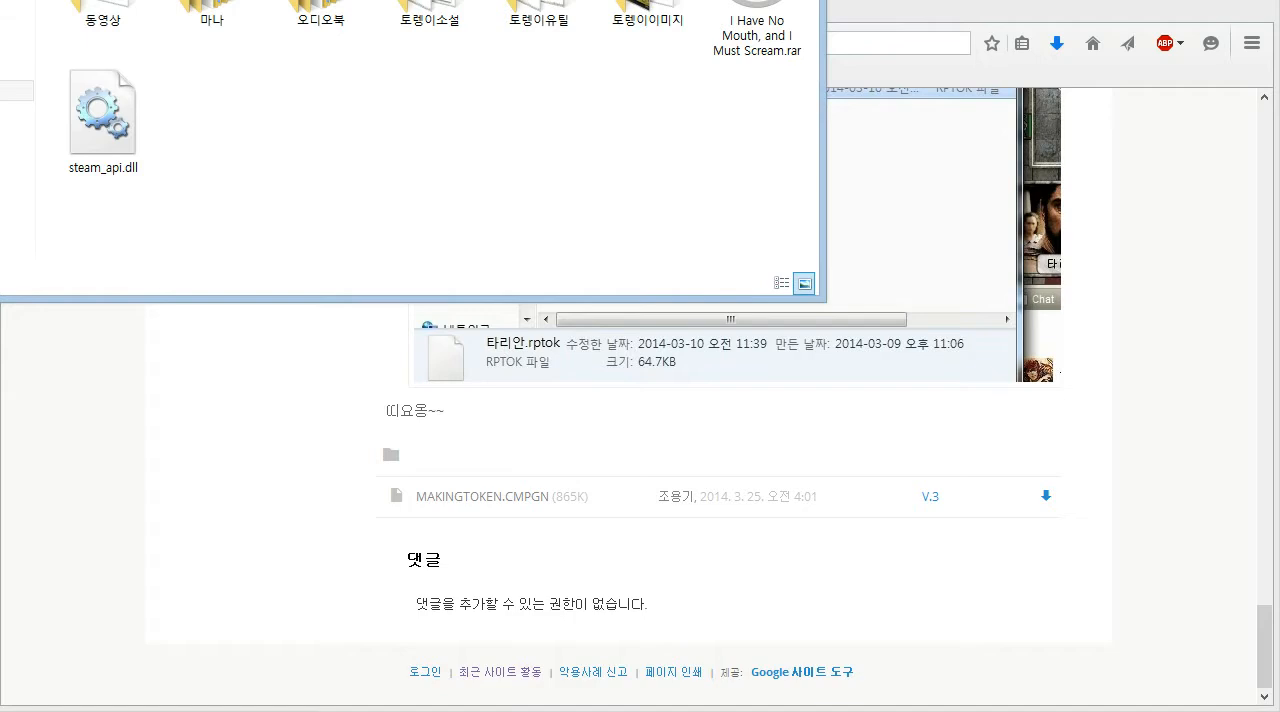
pyautogui.press('Return')
pyautogui.doubleClick(277, 2)
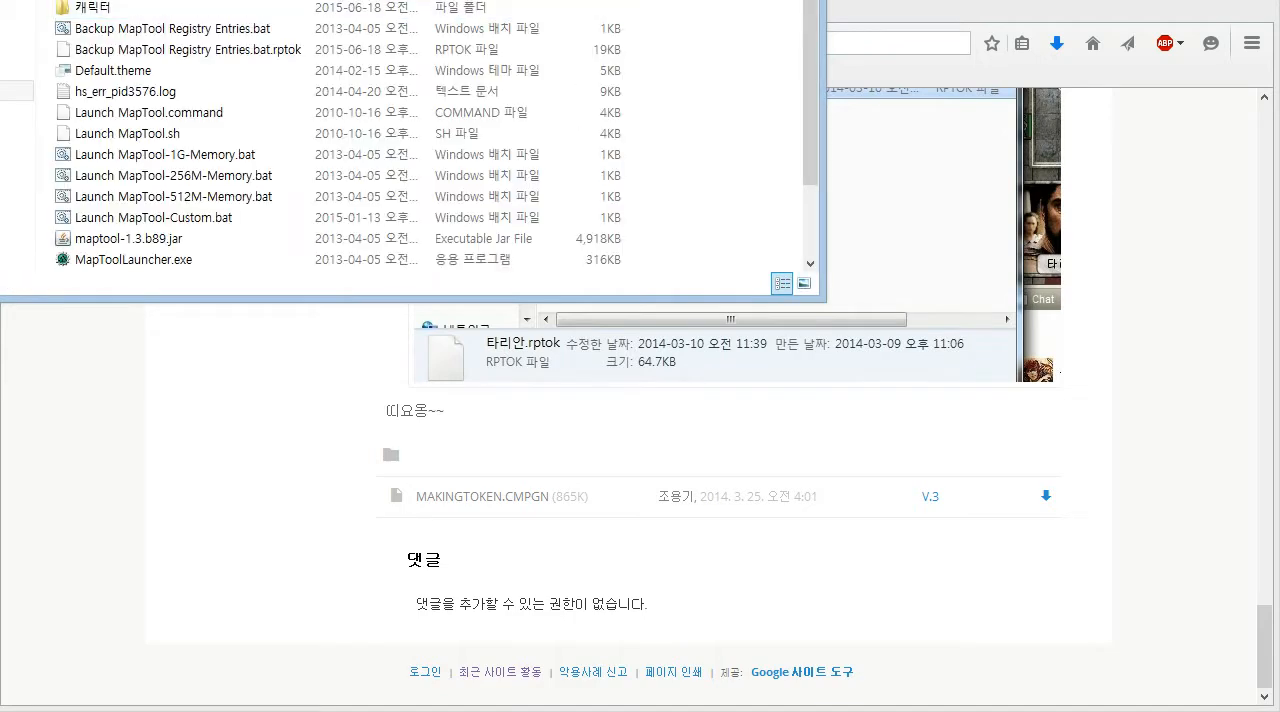
pyautogui.press('BackSpace')
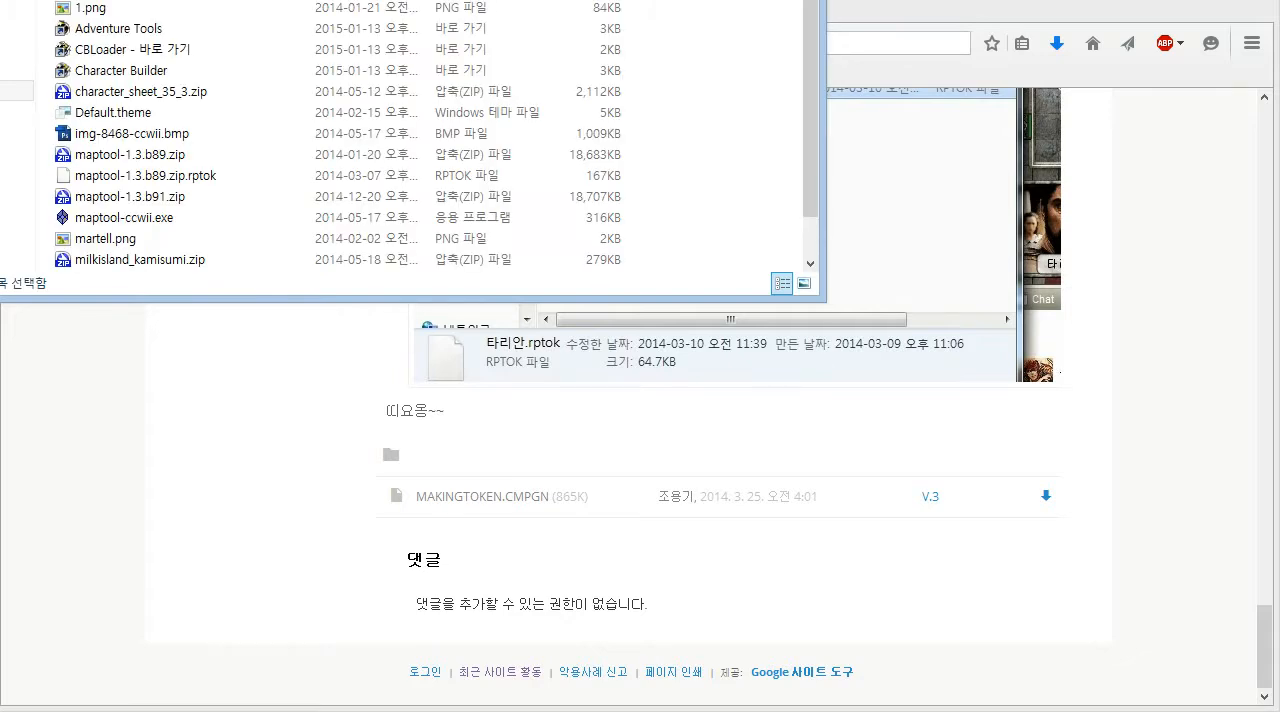
pyautogui.press('Return')
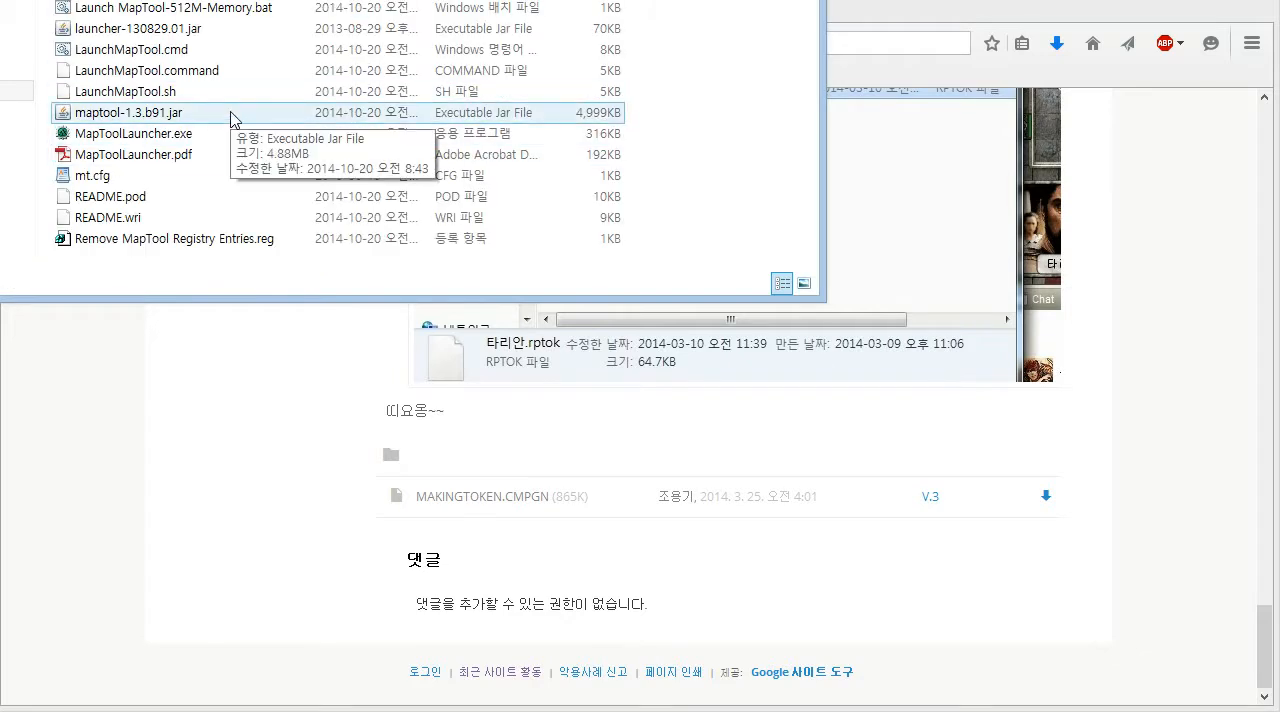
pyautogui.moveTo(250, 0); pyautogui.dragTo(581, 84)
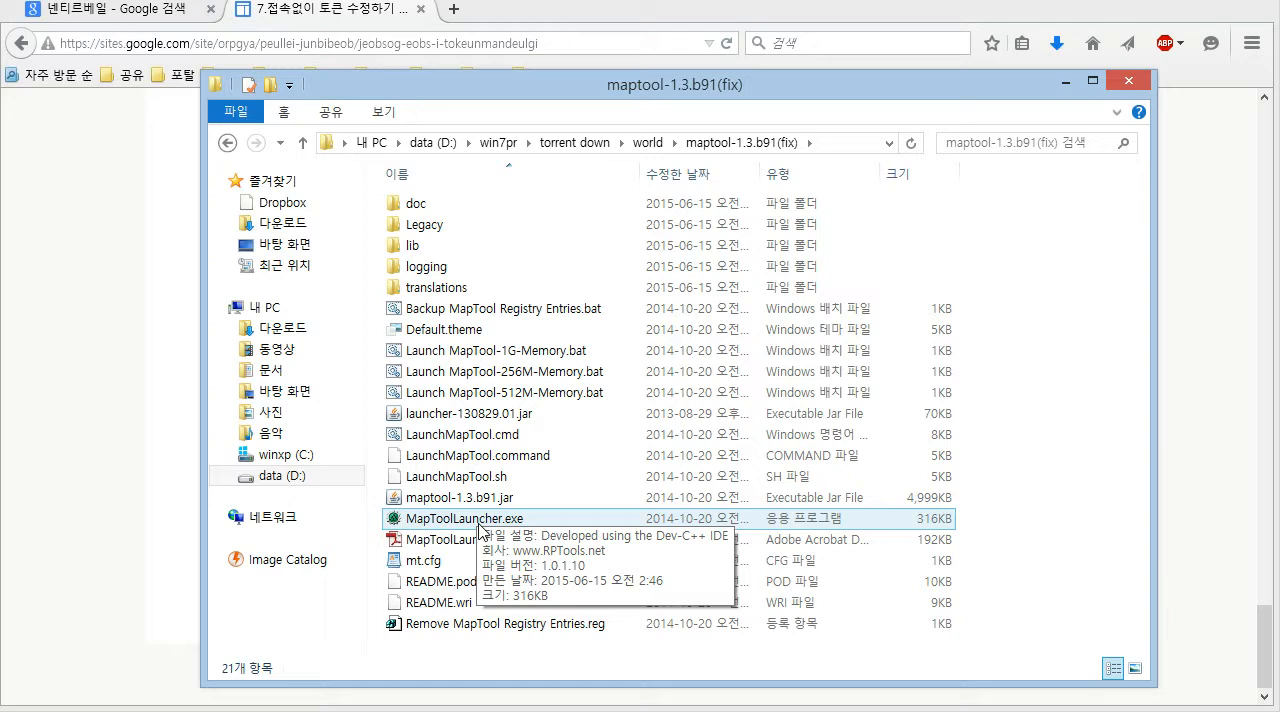
# - Start MapTool through MapToolLauncher.exe, accepting the launcher's existing memory settings, and fit the MapTool window fully into view
pyautogui.doubleClick(481, 520)
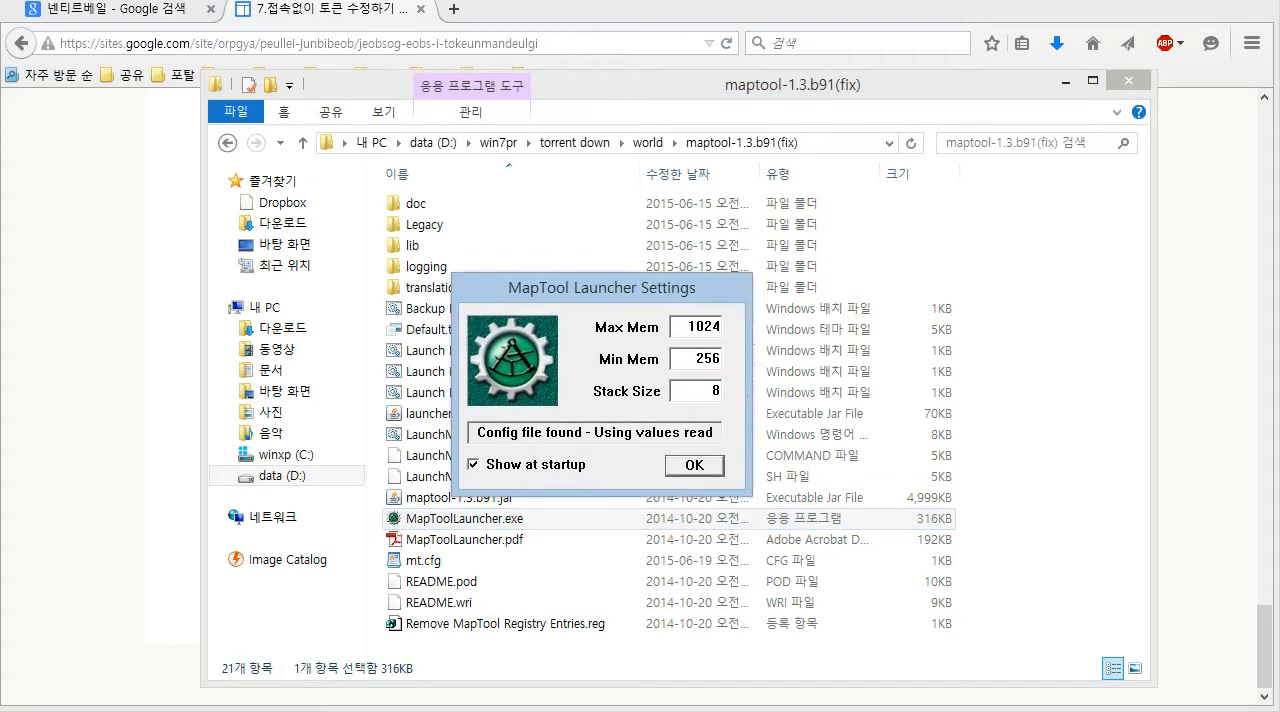
pyautogui.click(712, 437)
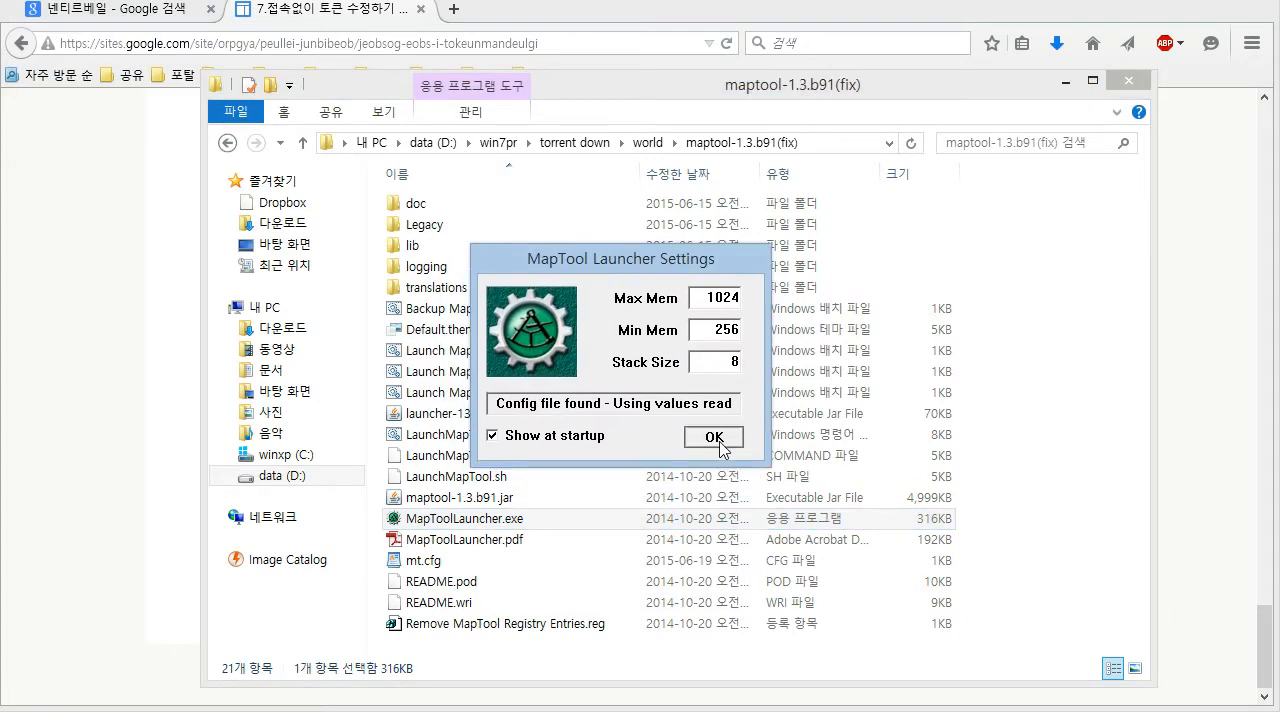
pyautogui.click(720, 441)
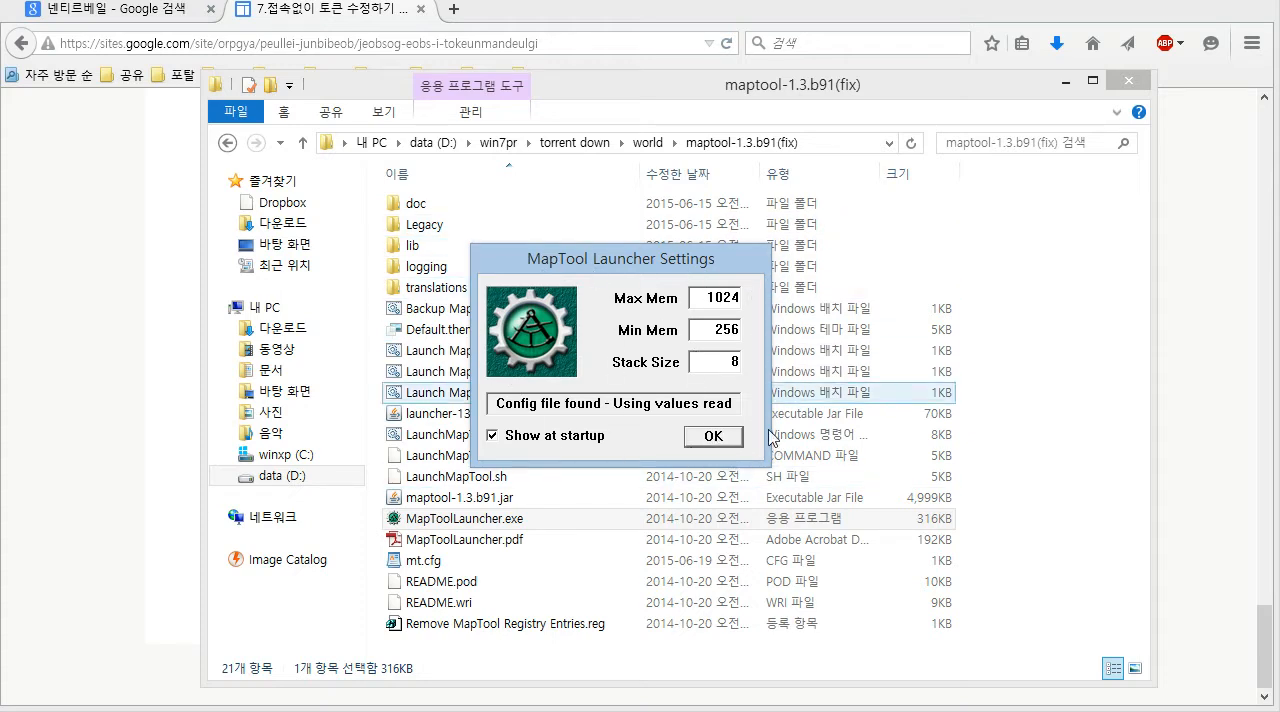
pyautogui.click(713, 436)
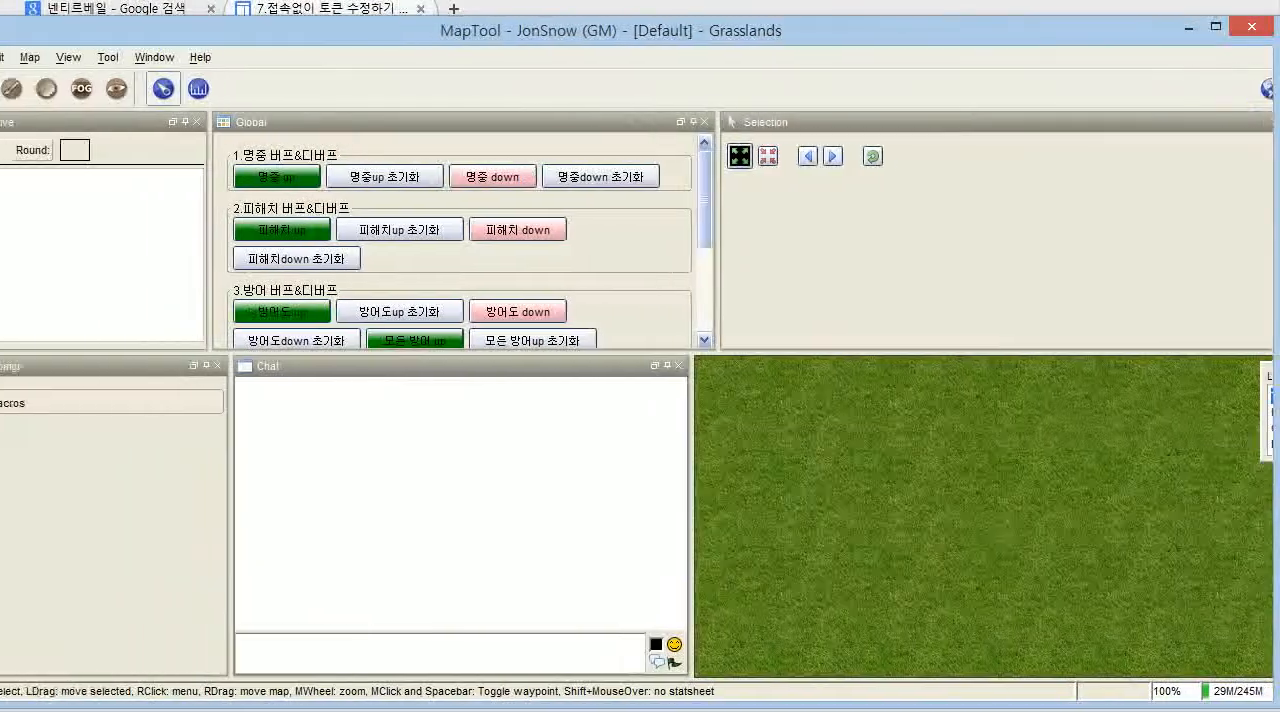
pyautogui.moveTo(51, 362); pyautogui.dragTo(1, 362)
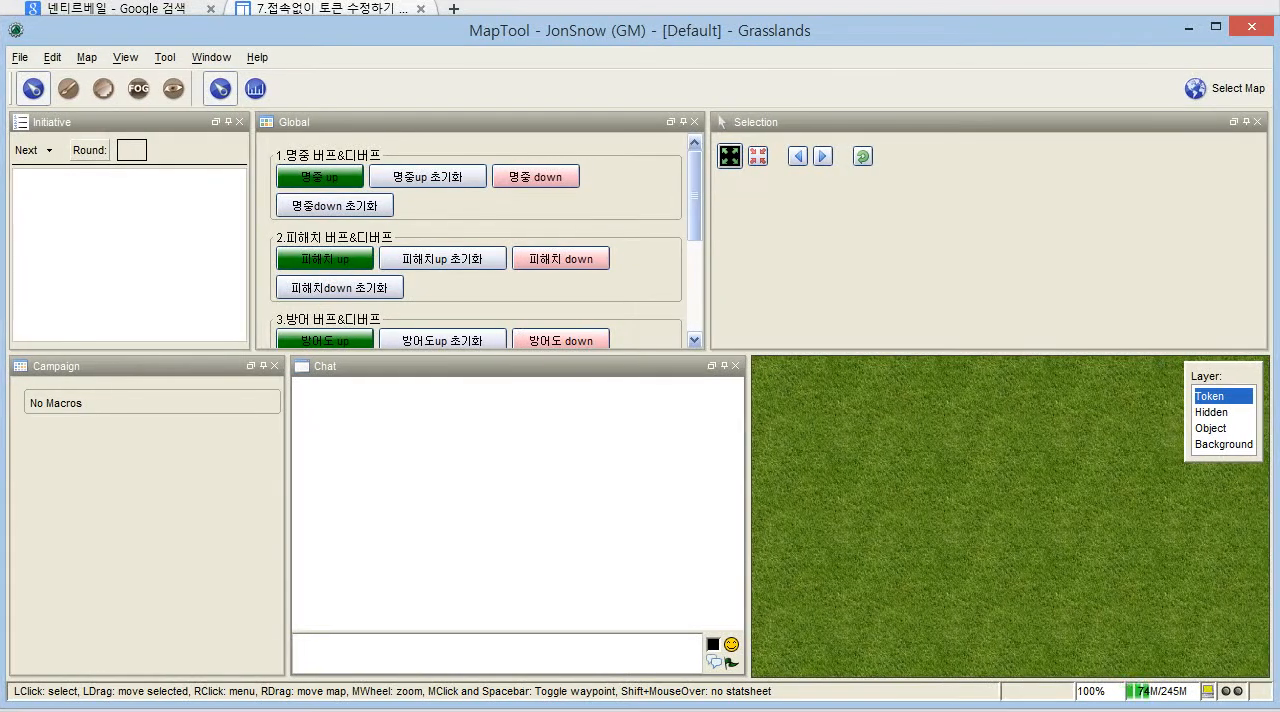
pyautogui.doubleClick(700, 28)
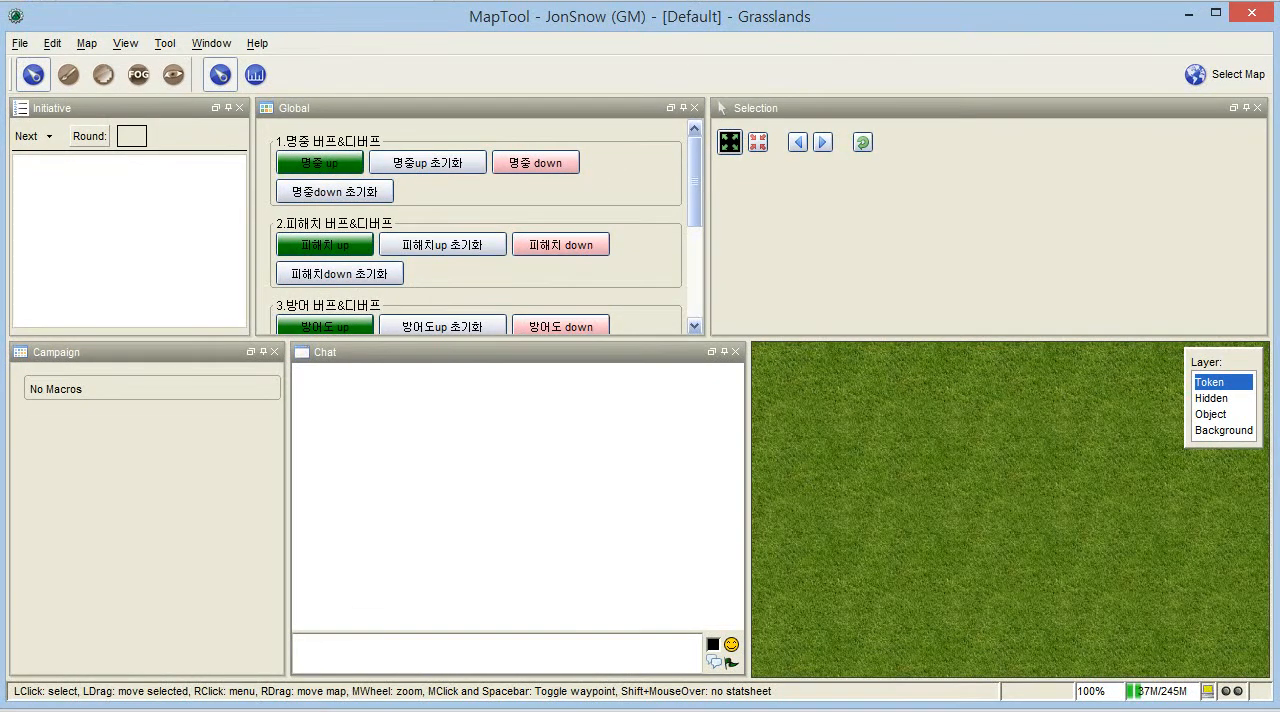
pyautogui.scroll(-2, 908, 480)
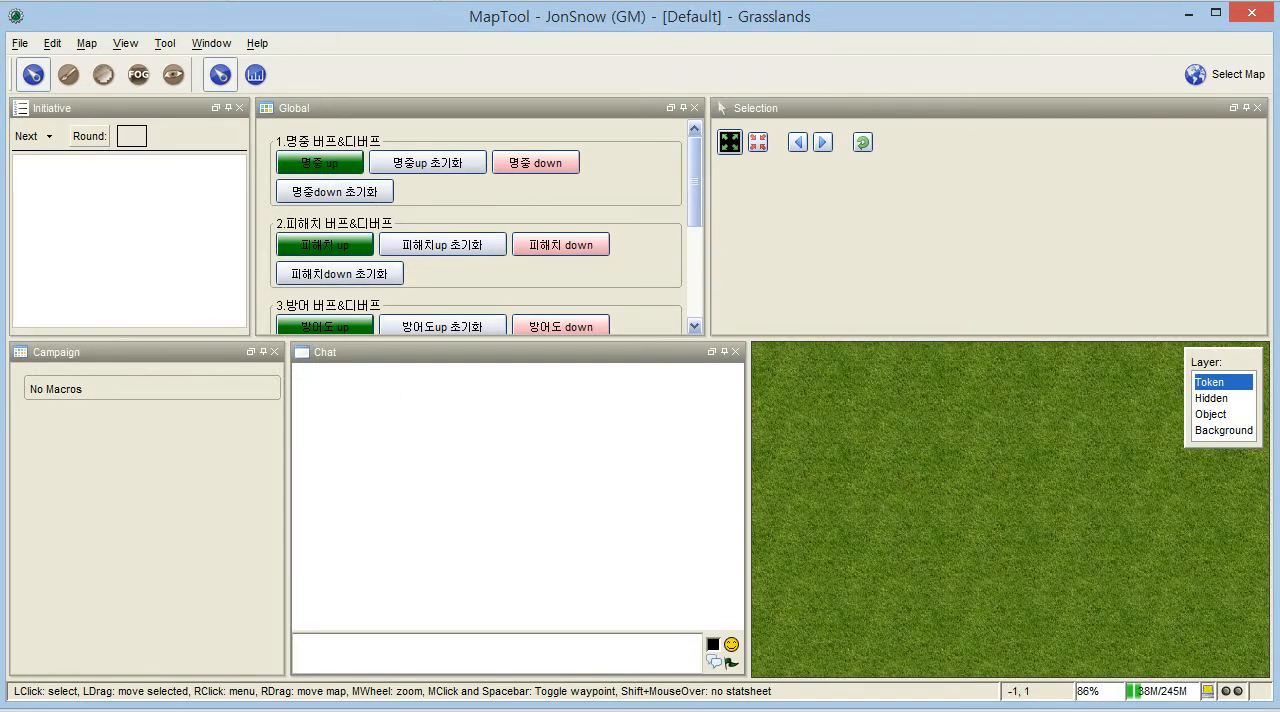
pyautogui.click(24, 44)
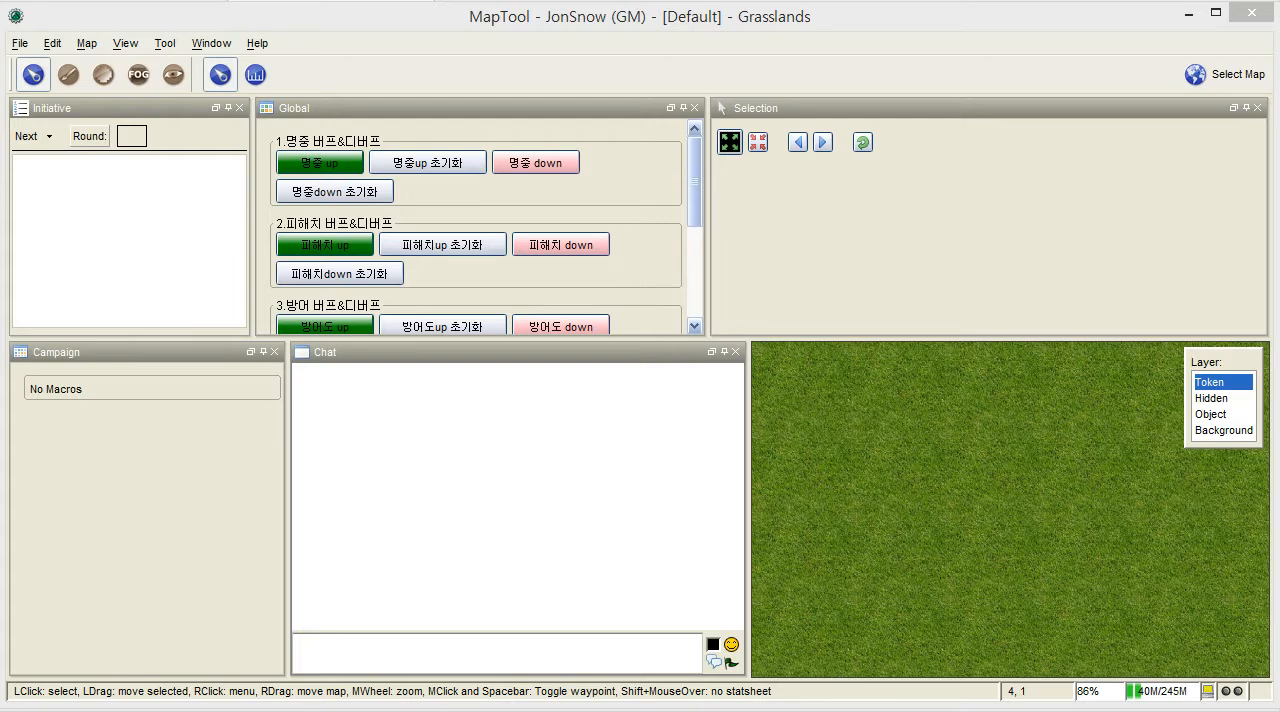
pyautogui.hotkey('alt', 'Tab')
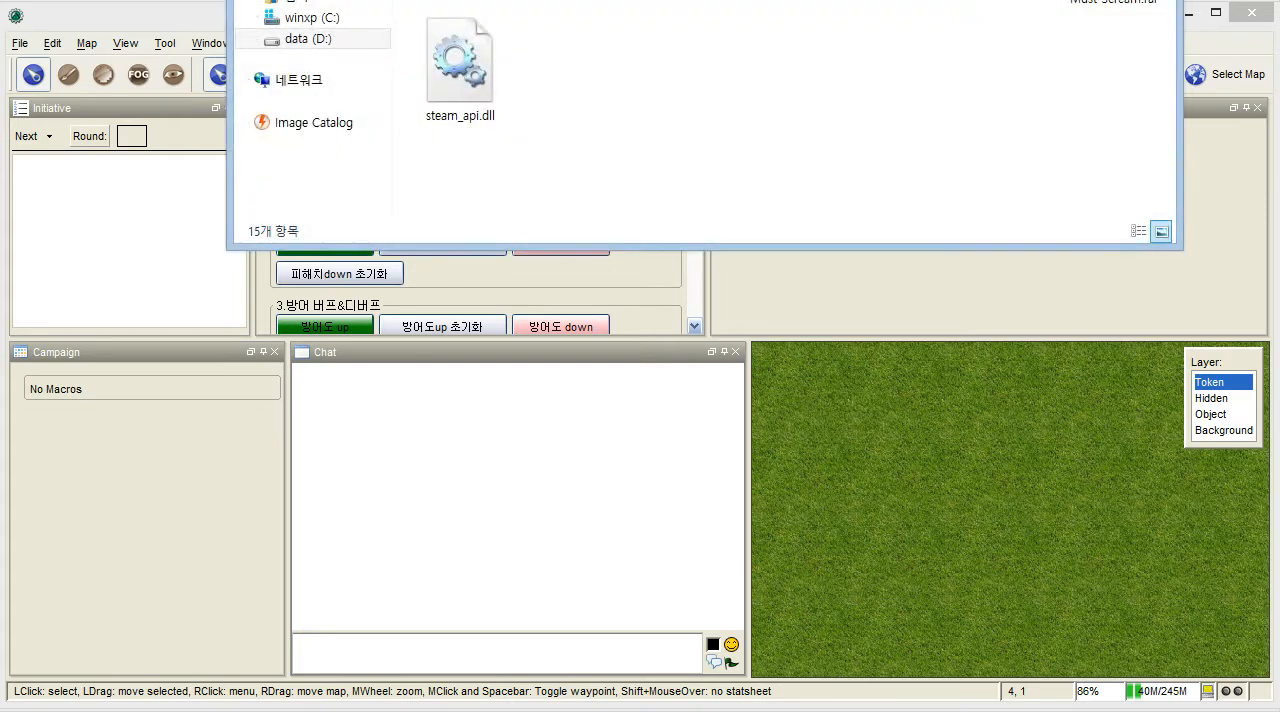
pyautogui.doubleClick(460, 2)
pyautogui.doubleClick(490, 2)
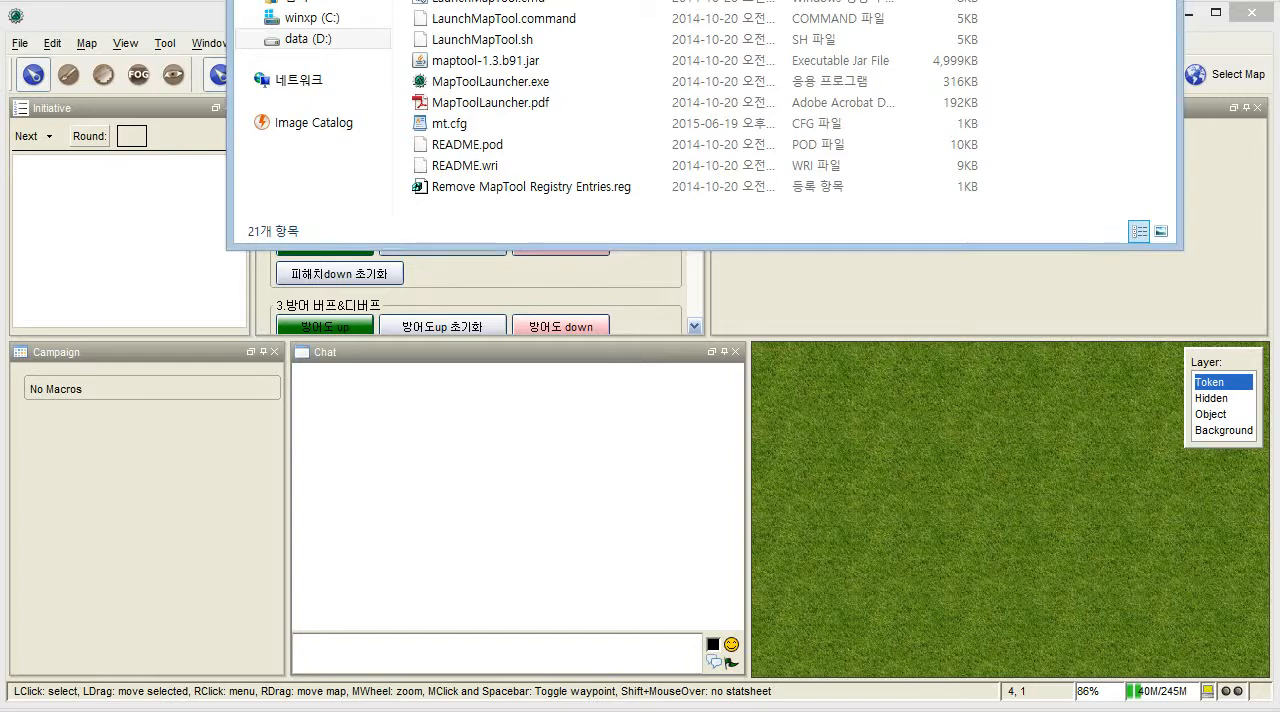
pyautogui.hotkey('alt', 'Tab')
pyautogui.hotkey('alt', 'Tab')
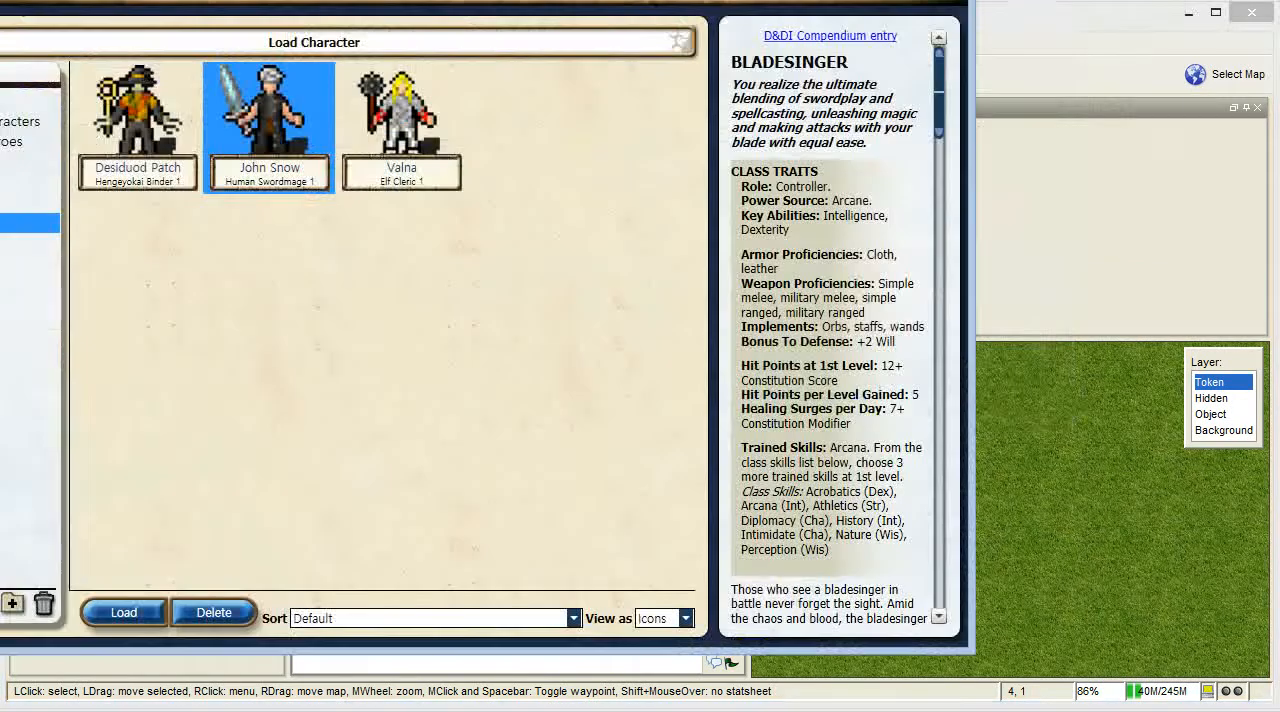
pyautogui.hotkey('alt', 'Tab')
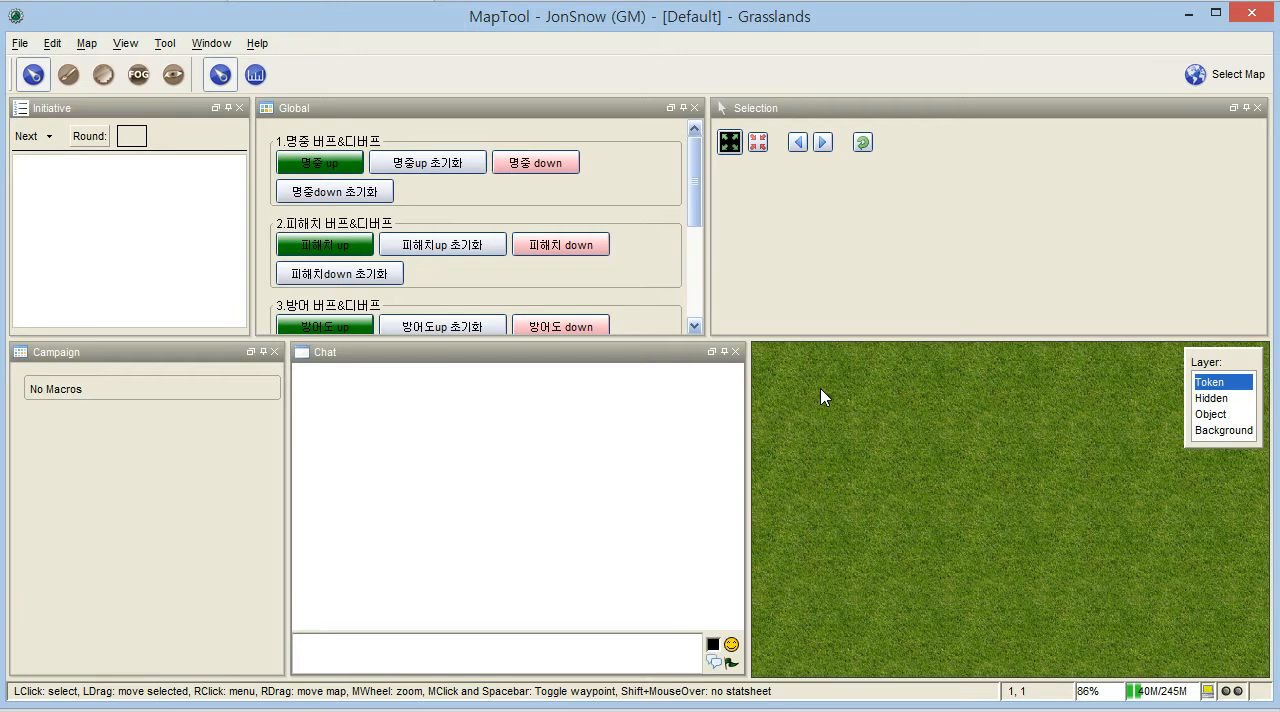
pyautogui.click(21, 45)
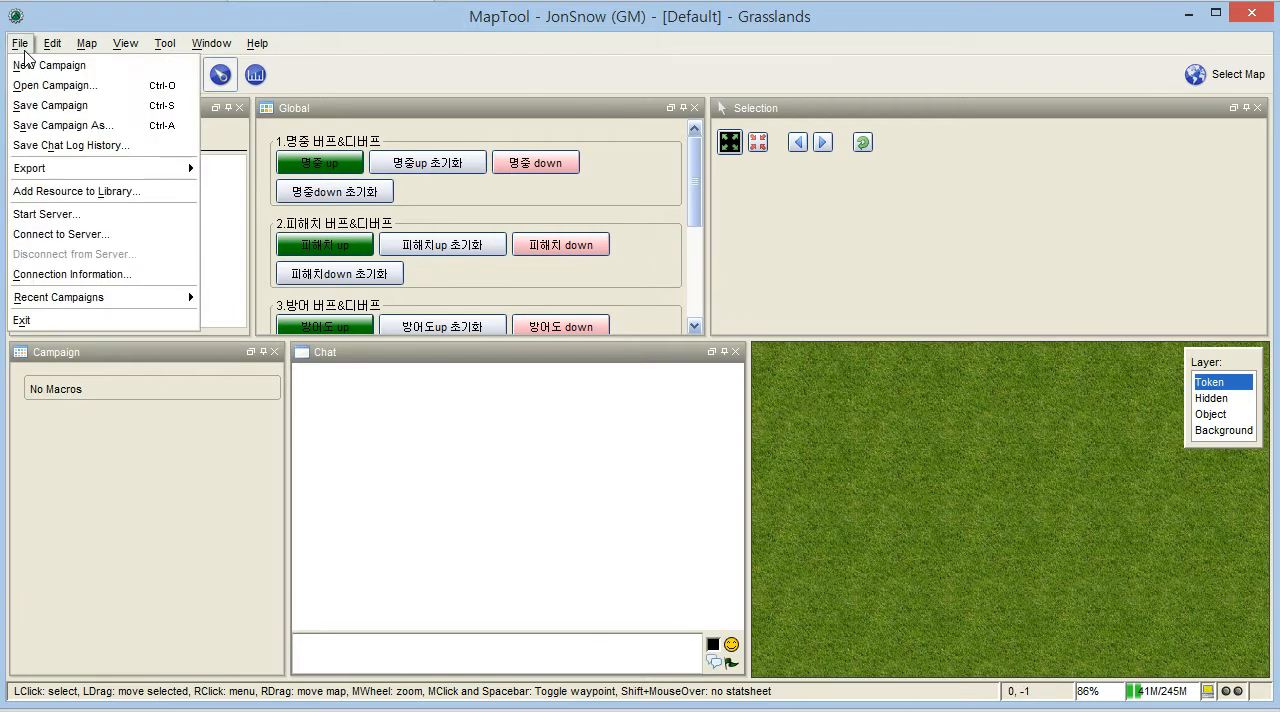
pyautogui.click(60, 85)
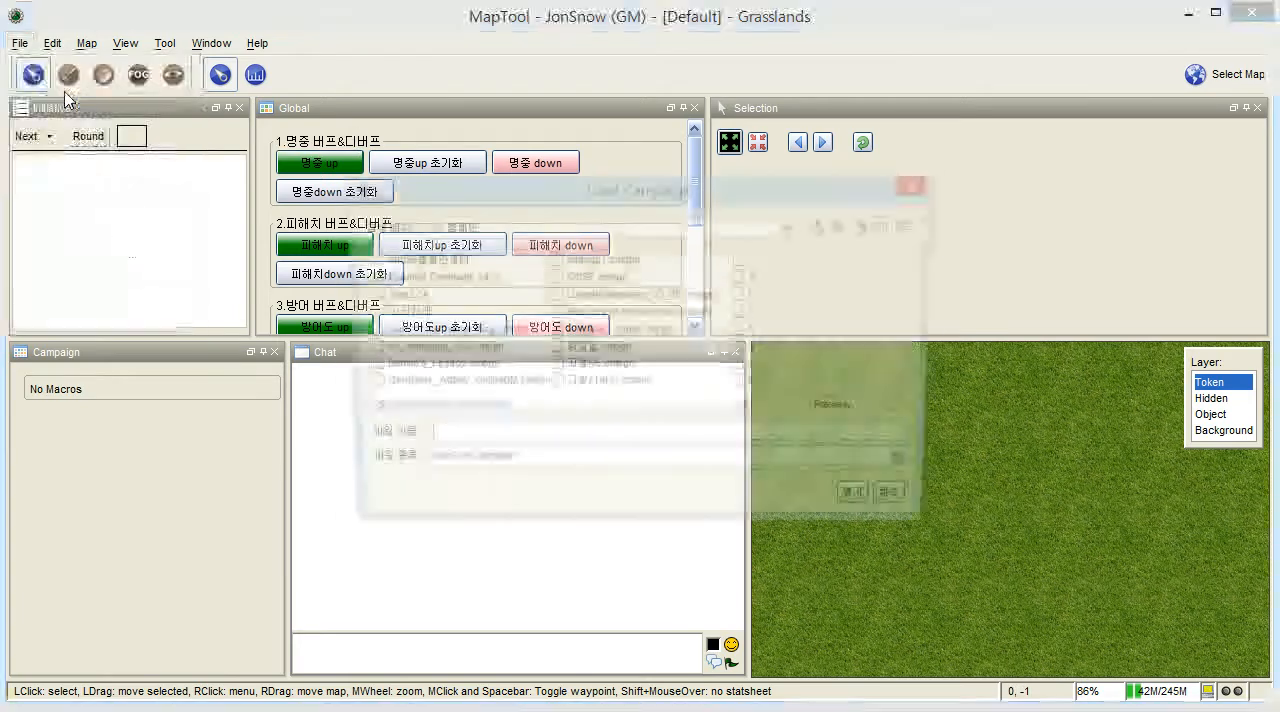
pyautogui.moveTo(455, 413); pyautogui.dragTo(502, 408)
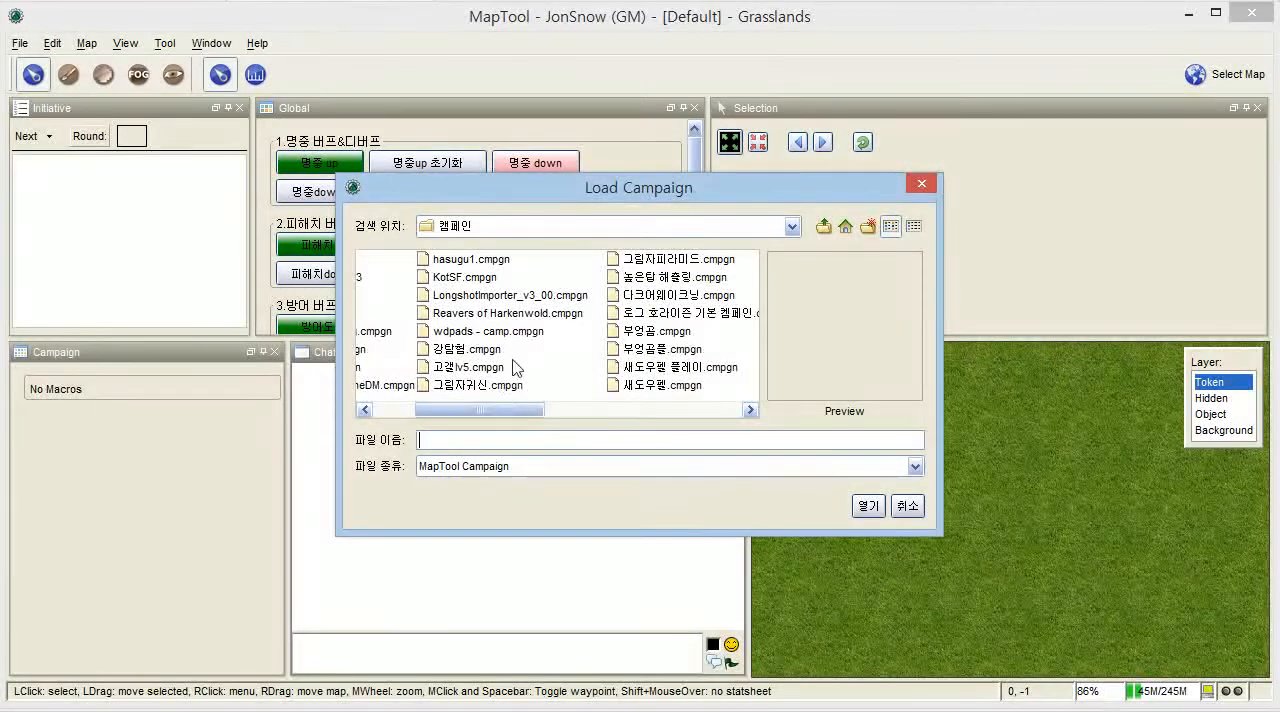
pyautogui.click(490, 331)
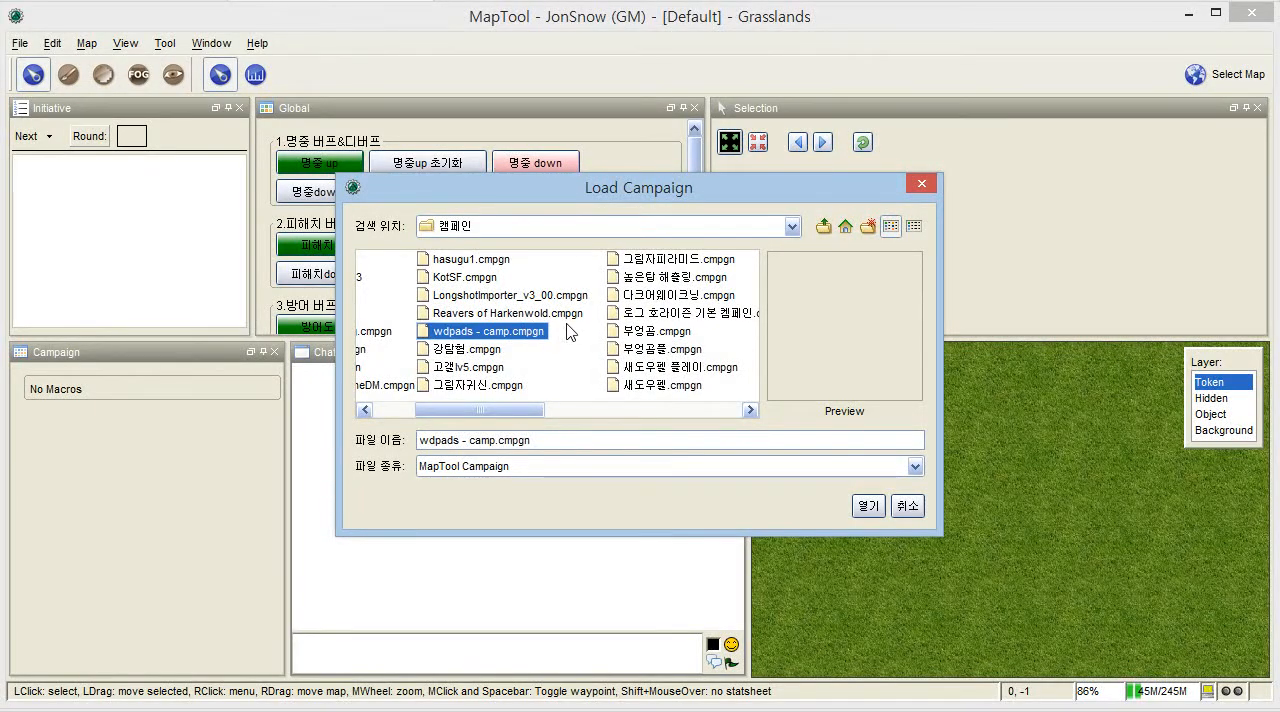
pyautogui.click(907, 506)
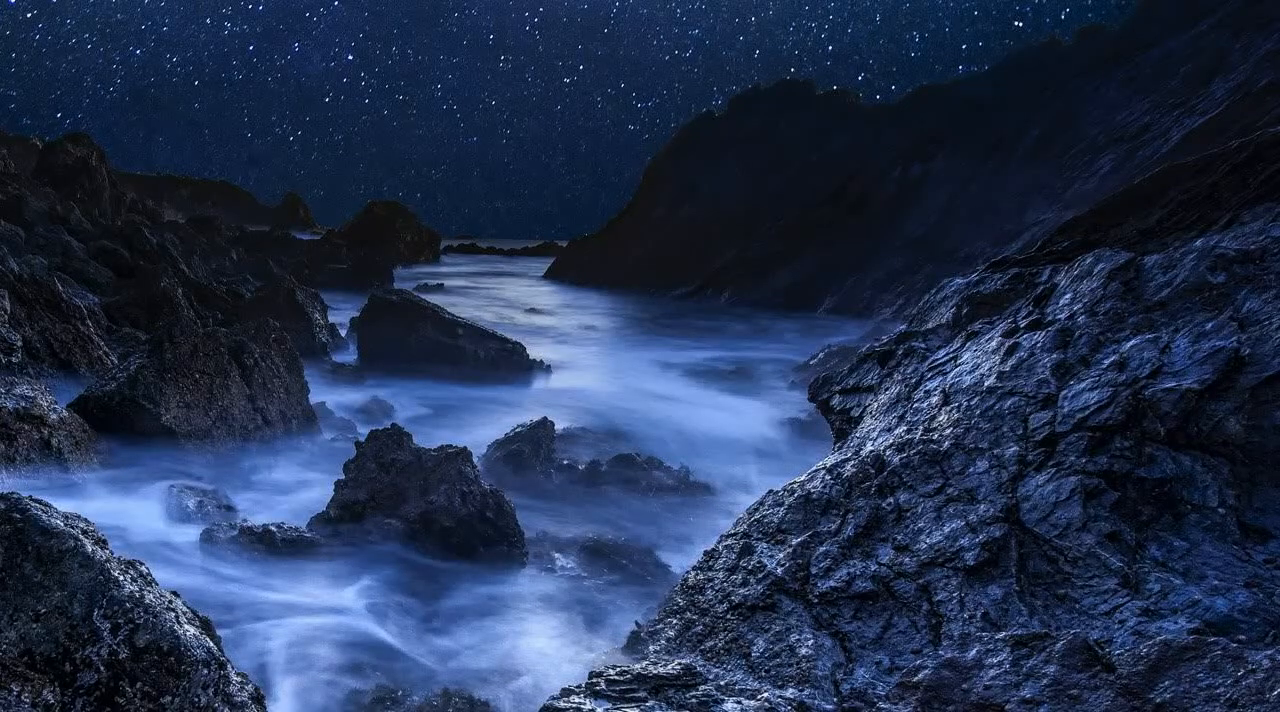
# - Switch to File Explorer and put the downloaded makingtoken.cmpgn into the 캠페인 folder inside the world folder
pyautogui.hotkey('alt', 'Tab')
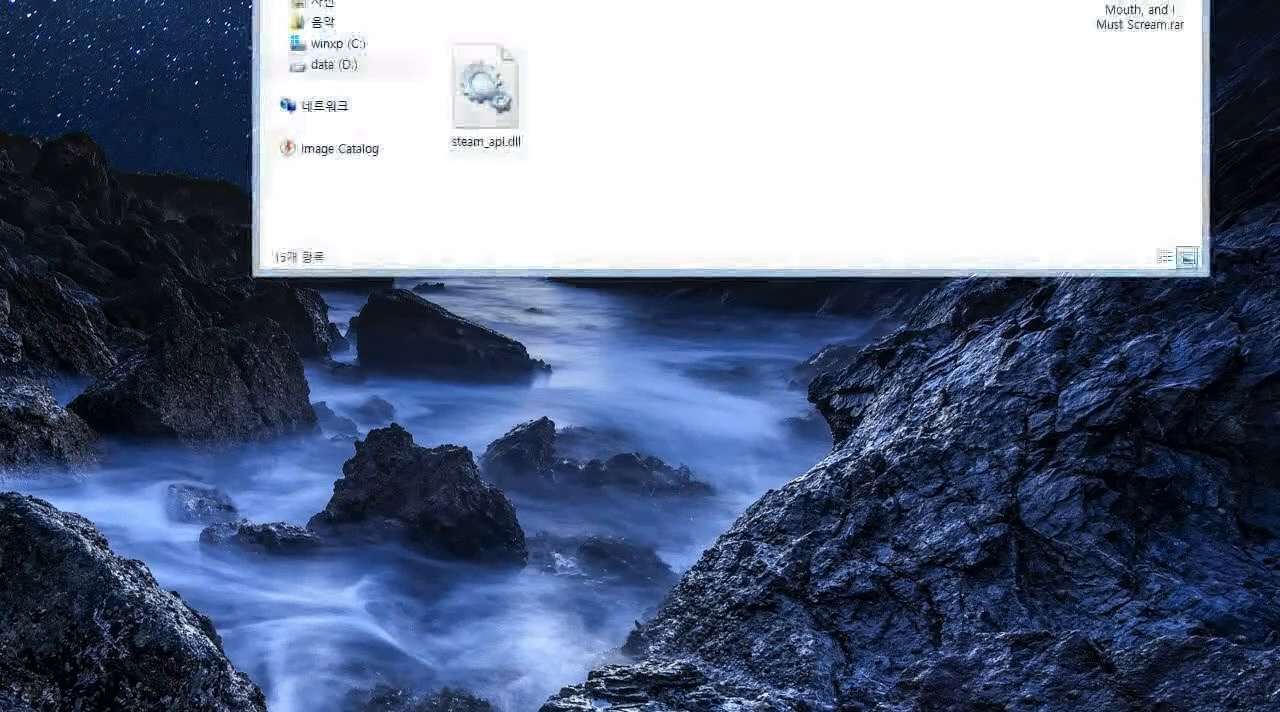
pyautogui.doubleClick(486, 2)
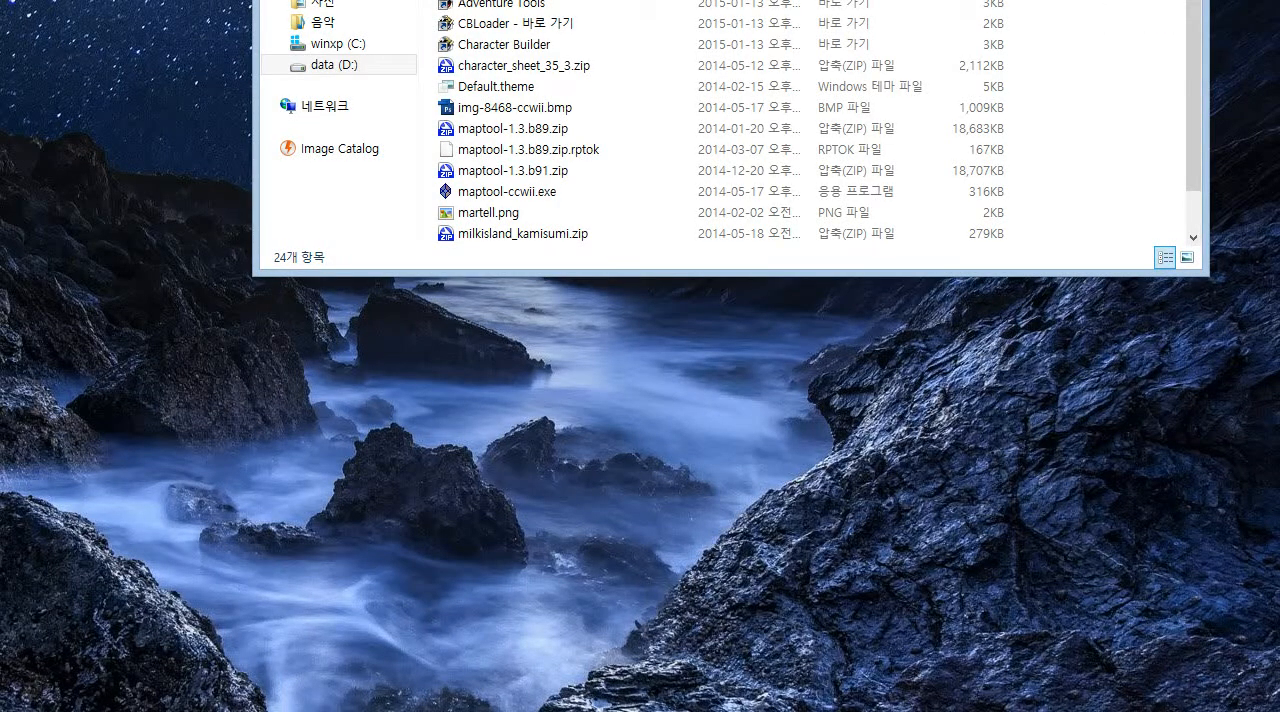
pyautogui.hotkey('alt', 'Left')
pyautogui.press('Return')
pyautogui.click(515, 23)
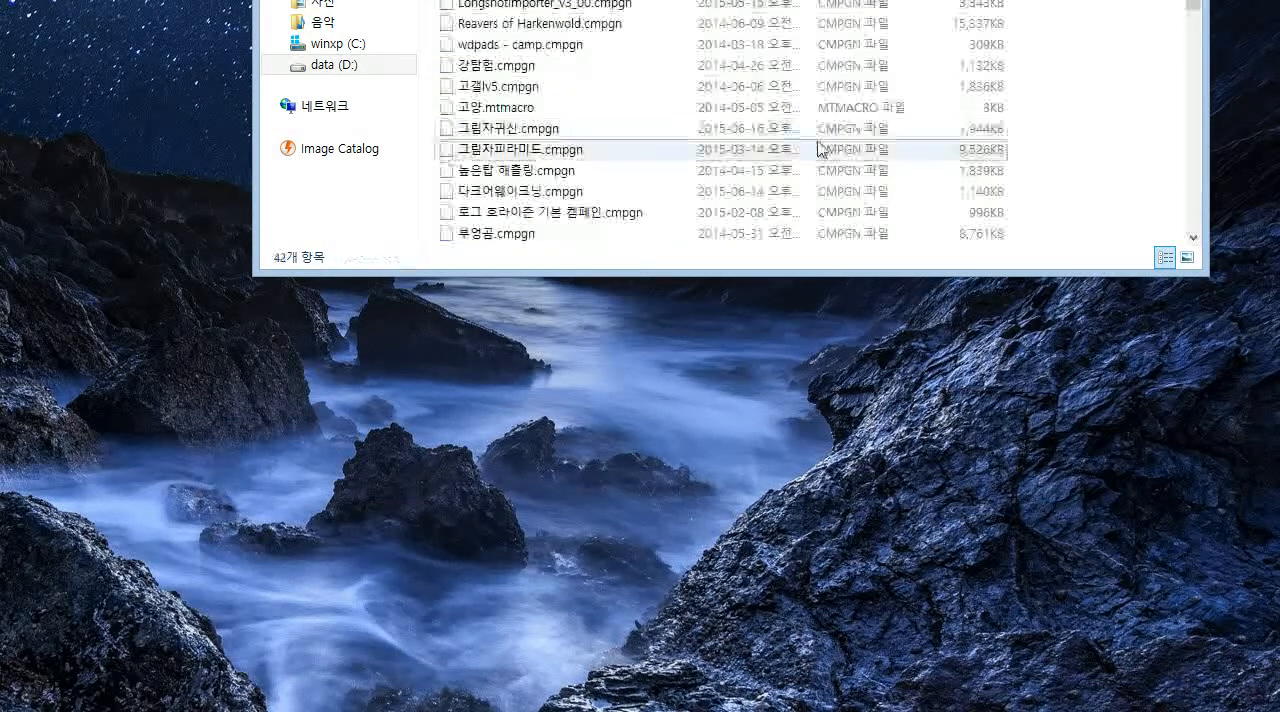
pyautogui.click(820, 134)
pyautogui.scroll(-4, 820, 134)
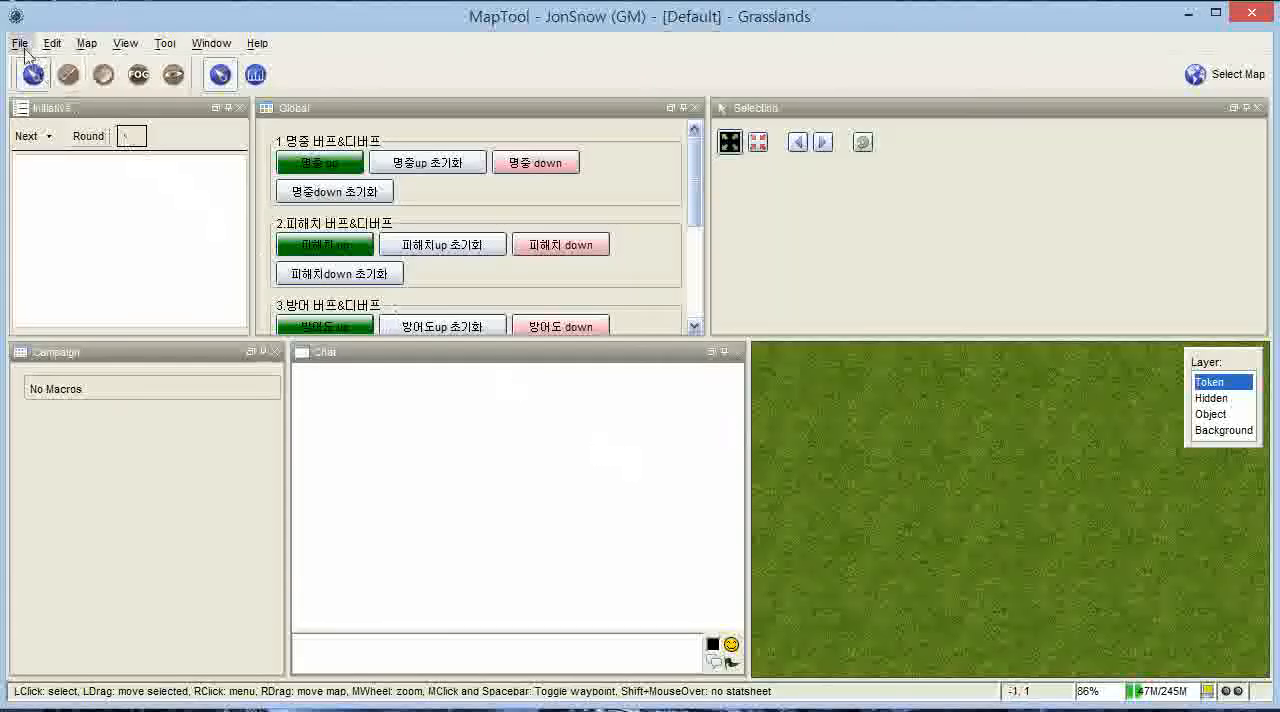
# - Return to MapTool and open the campaign makingtoken.cmpgn from the 캠페인 folder
pyautogui.click(19, 43)
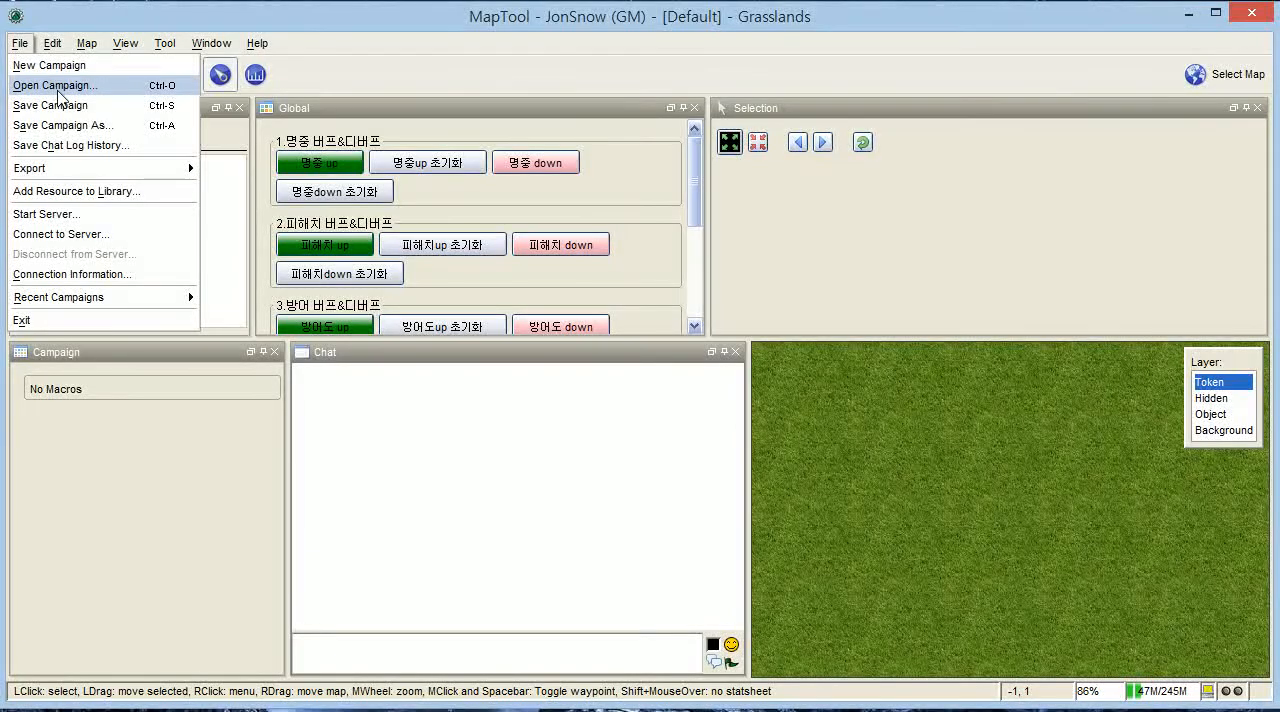
pyautogui.click(57, 88)
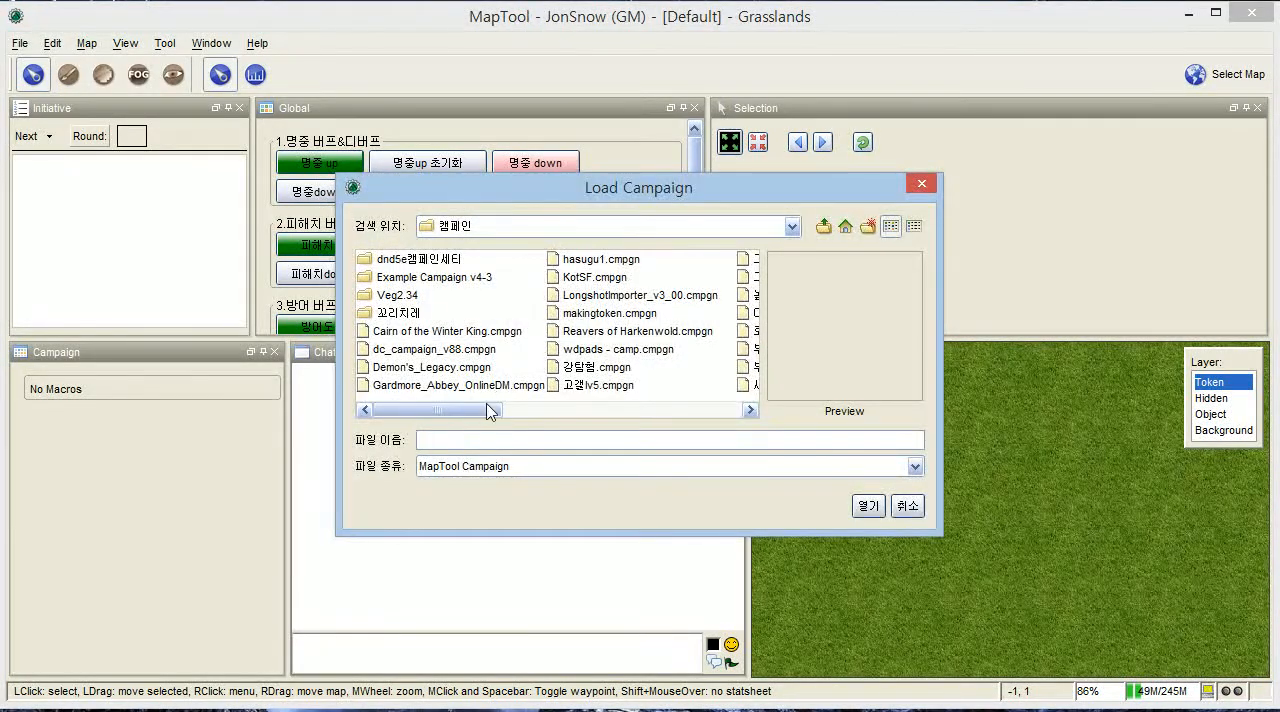
pyautogui.click(612, 318)
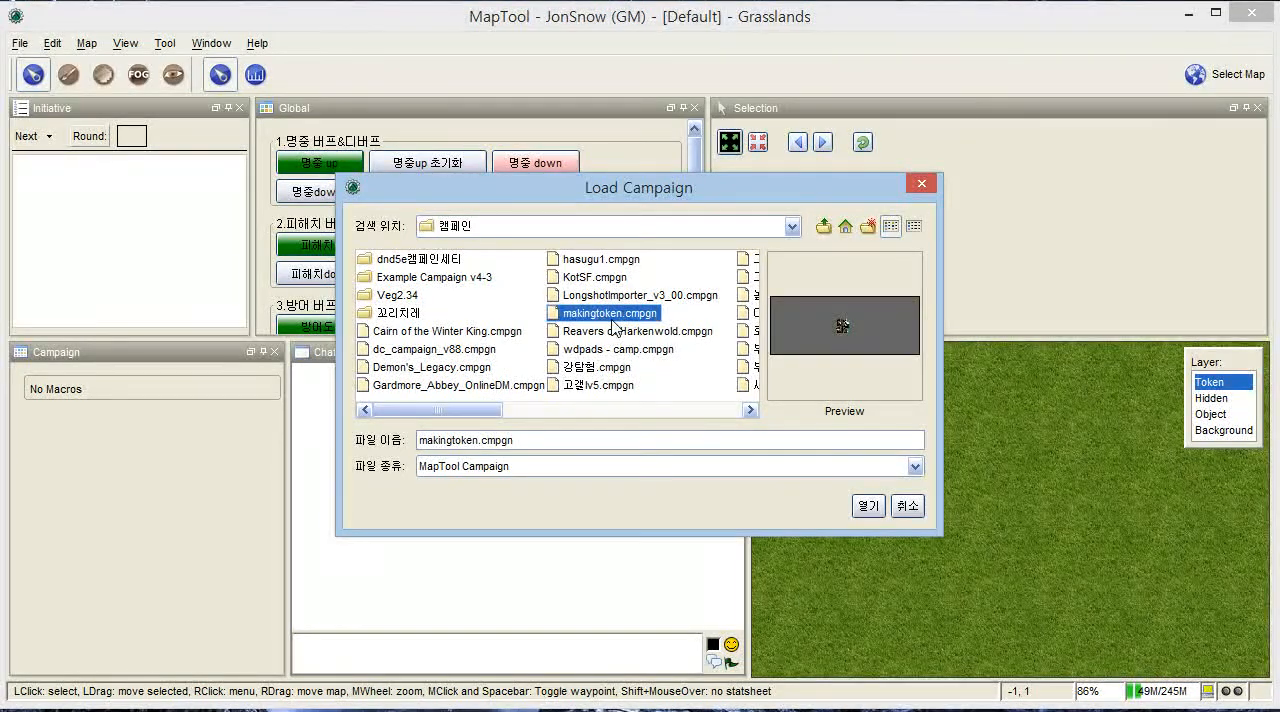
pyautogui.click(560, 320)
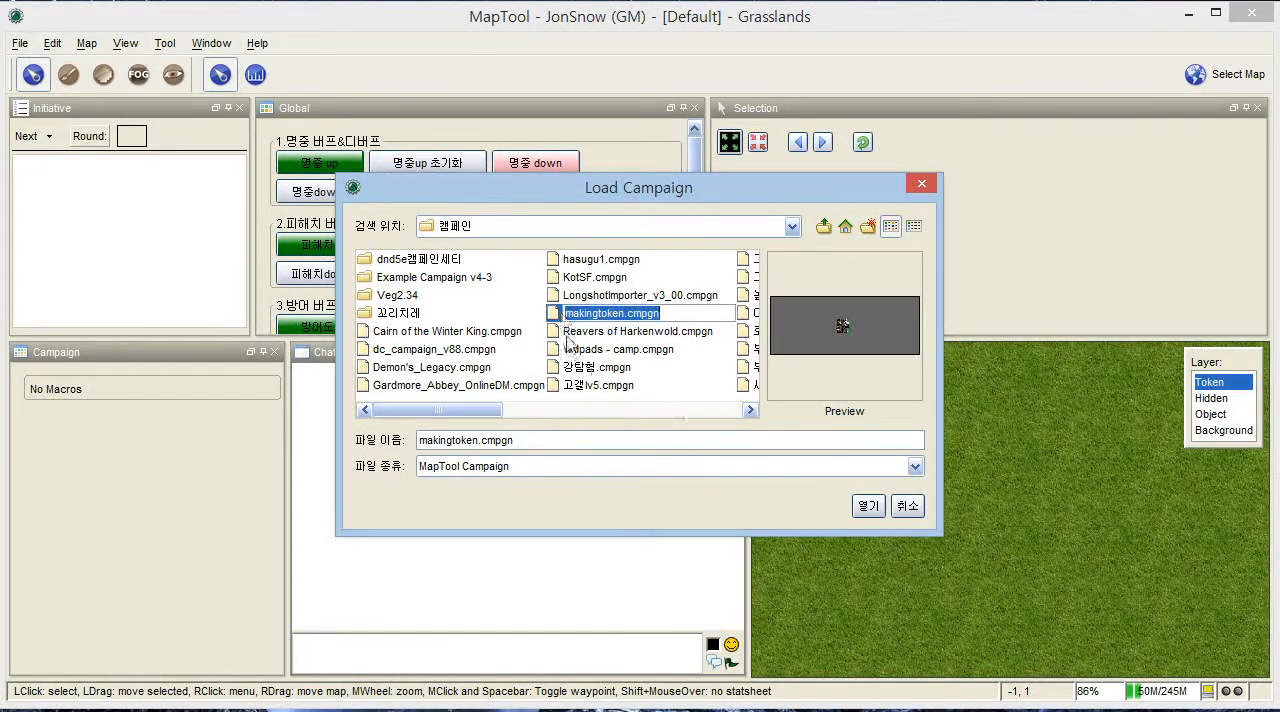
pyautogui.click(551, 318)
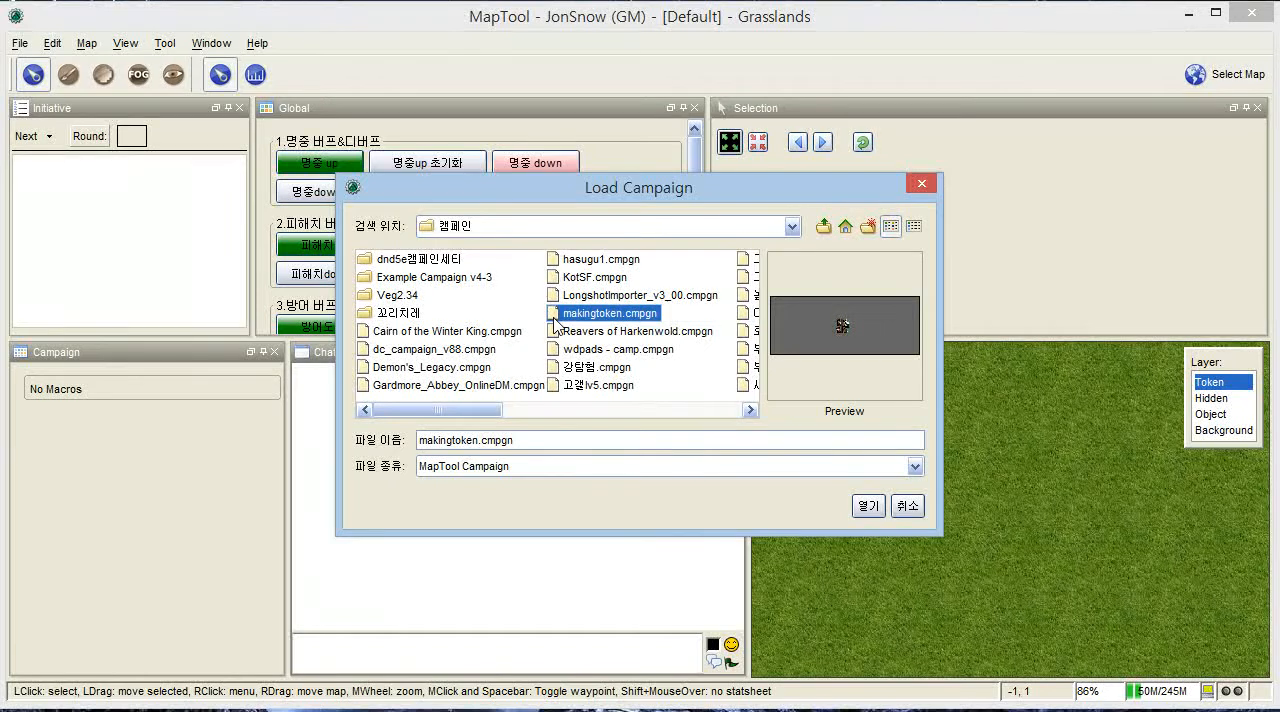
pyautogui.click(866, 506)
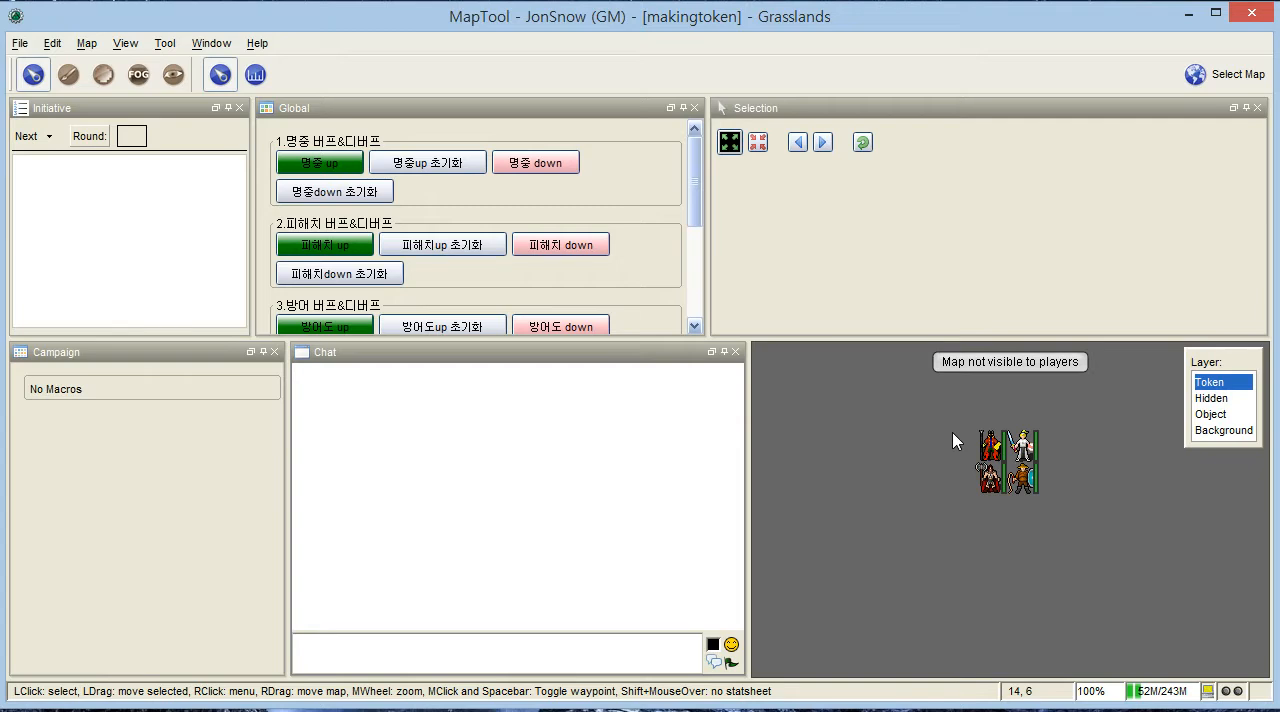
# - Examine the locations a campaign can be loaded from, including world, data (D:) and 바탕 화면, without loading another campaign
pyautogui.click(19, 43)
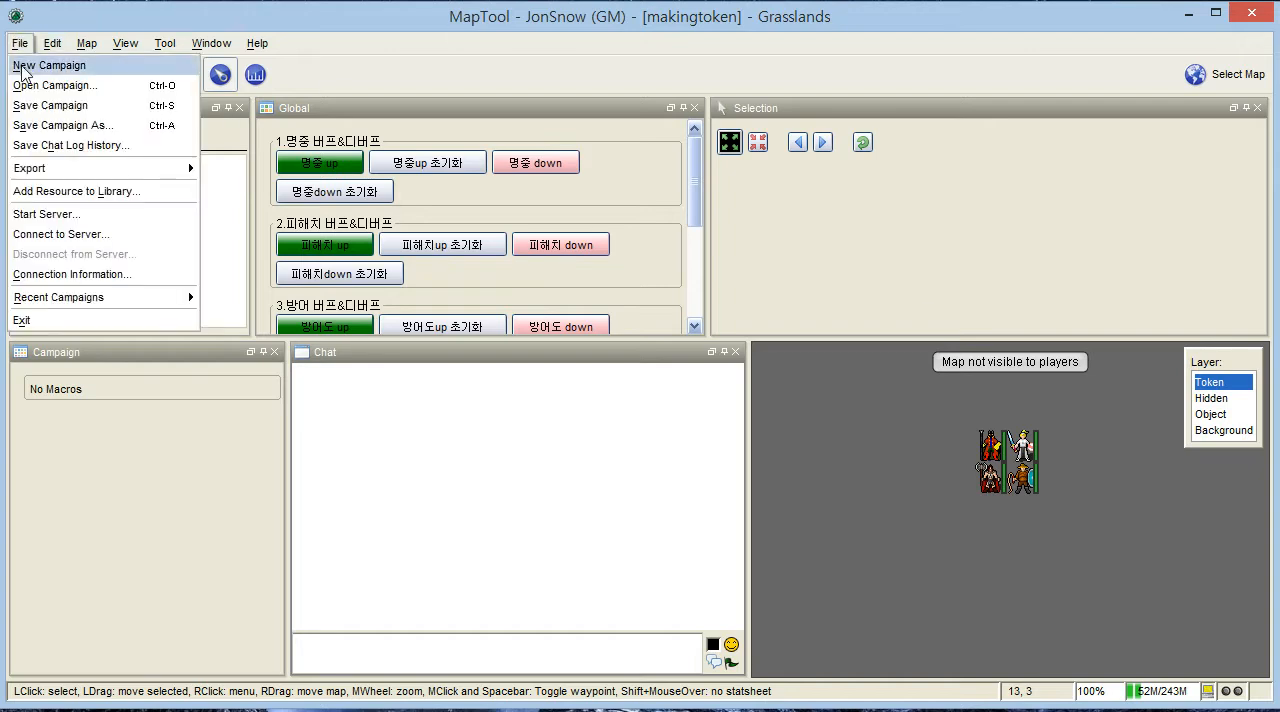
pyautogui.click(46, 85)
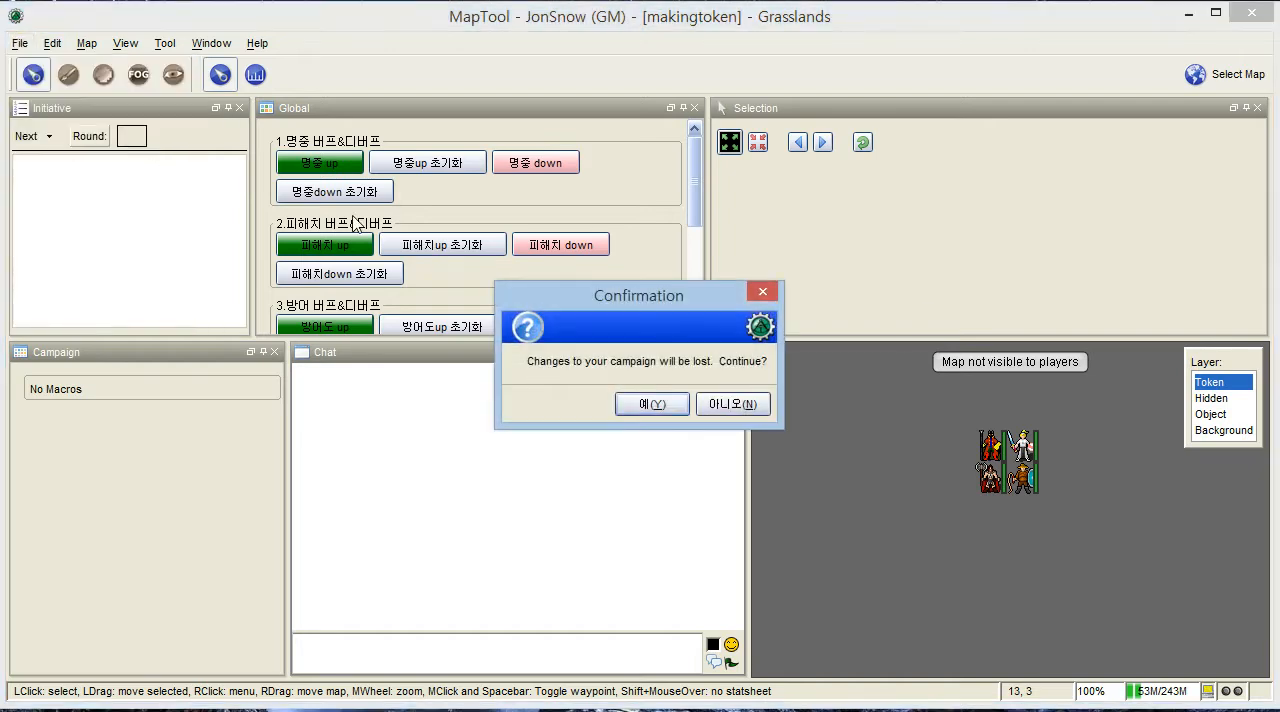
pyautogui.click(636, 405)
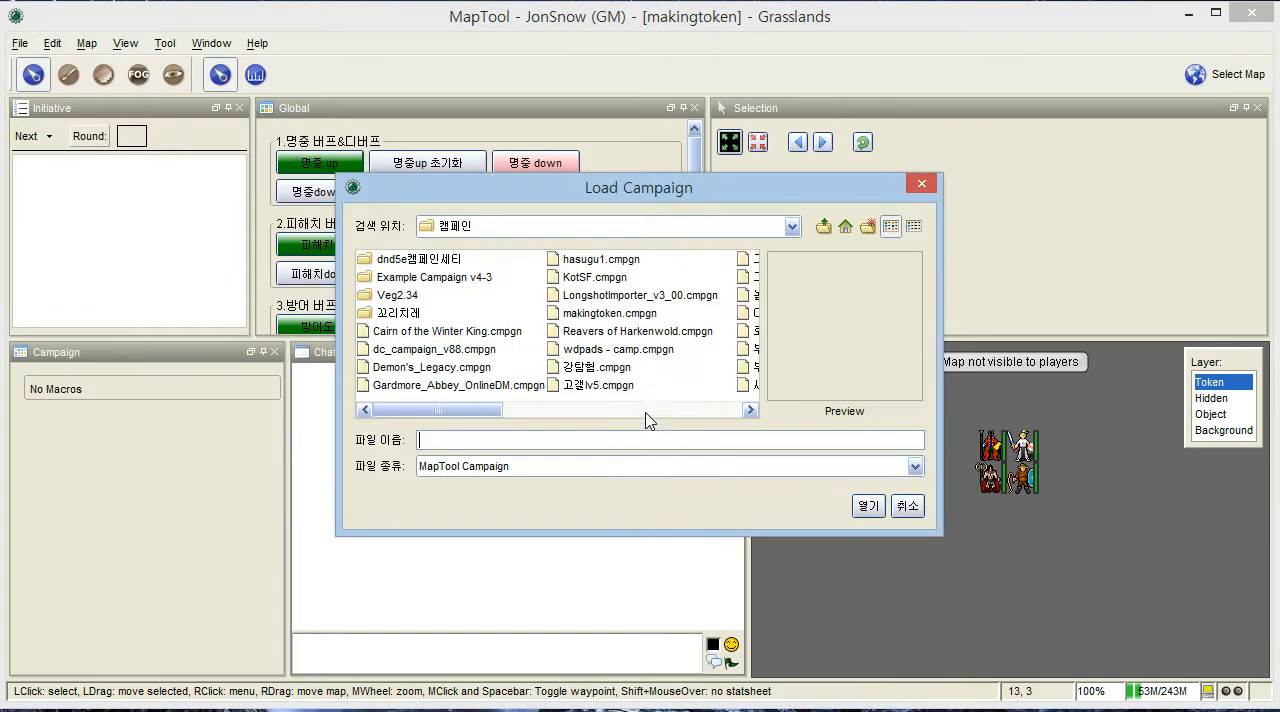
pyautogui.click(506, 226)
pyautogui.click(541, 342)
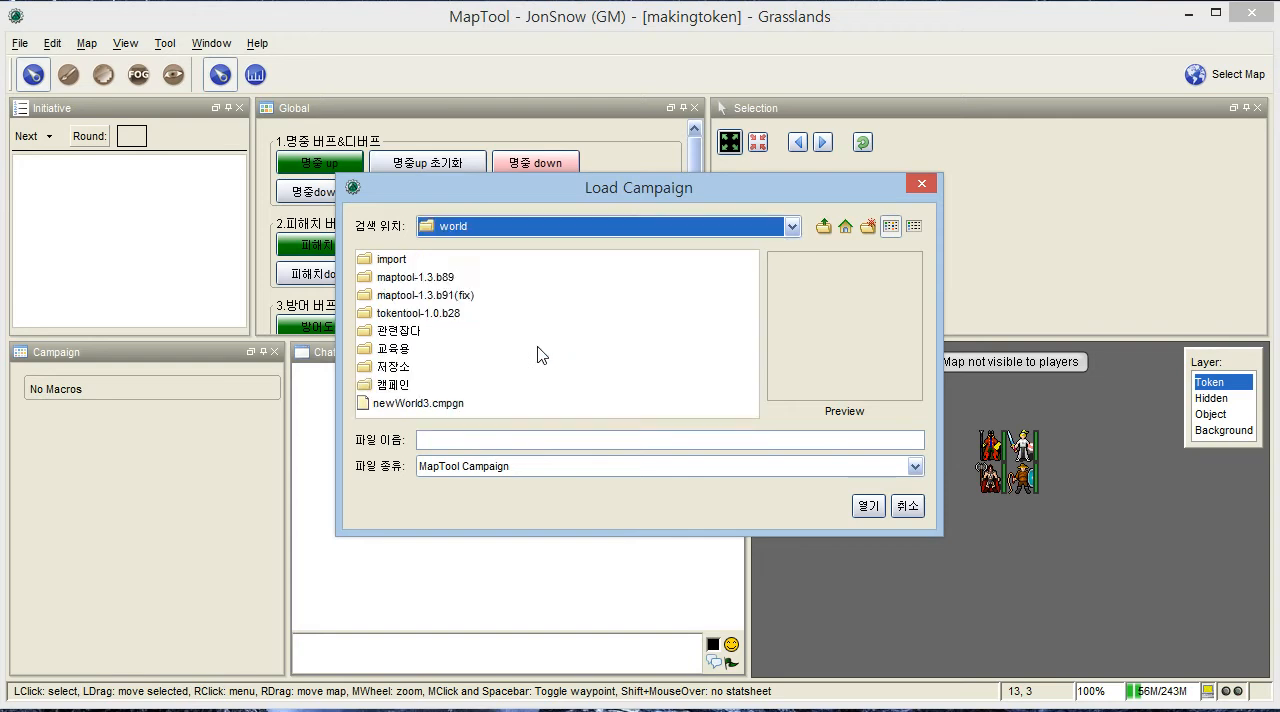
pyautogui.click(553, 226)
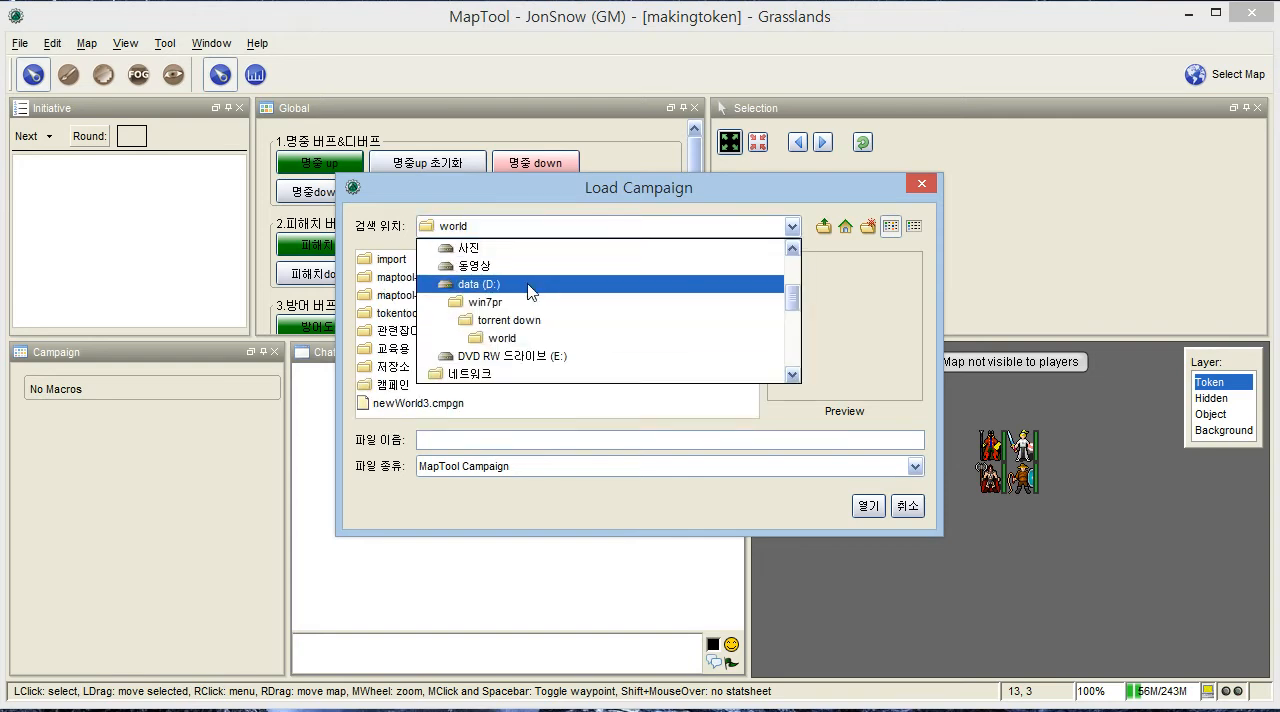
pyautogui.click(529, 284)
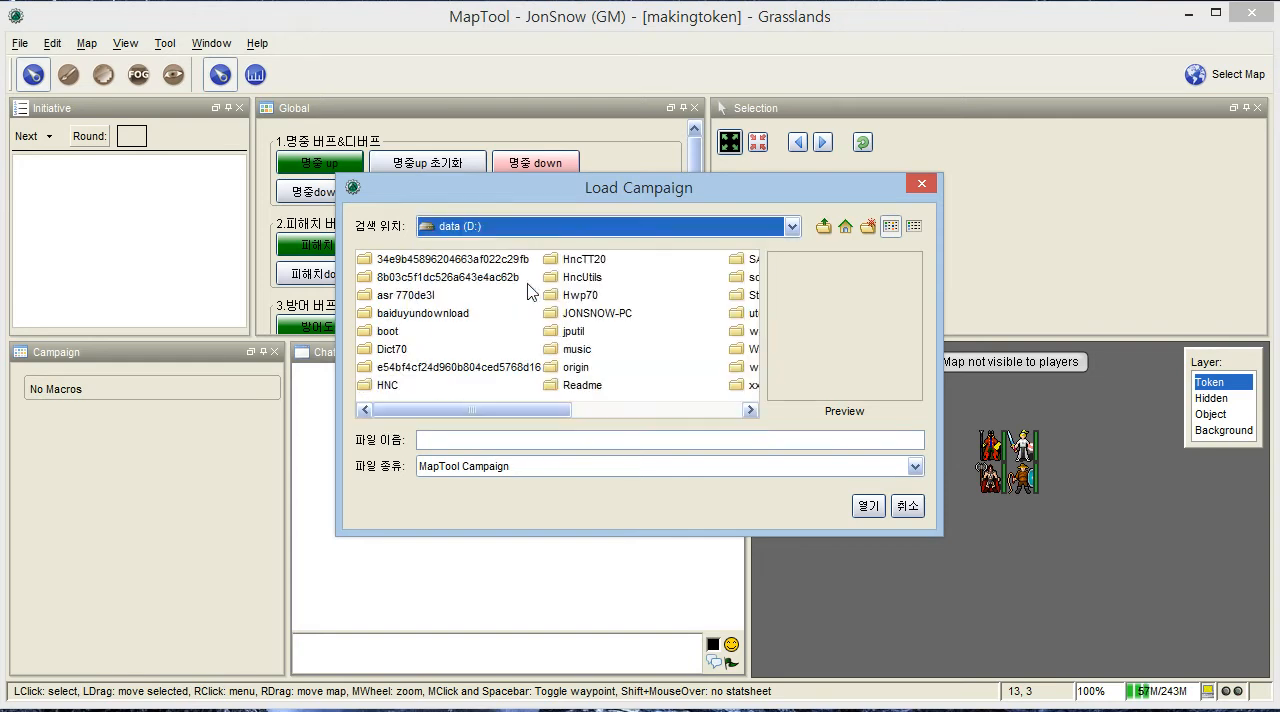
pyautogui.click(553, 228)
pyautogui.scroll(3, 538, 265)
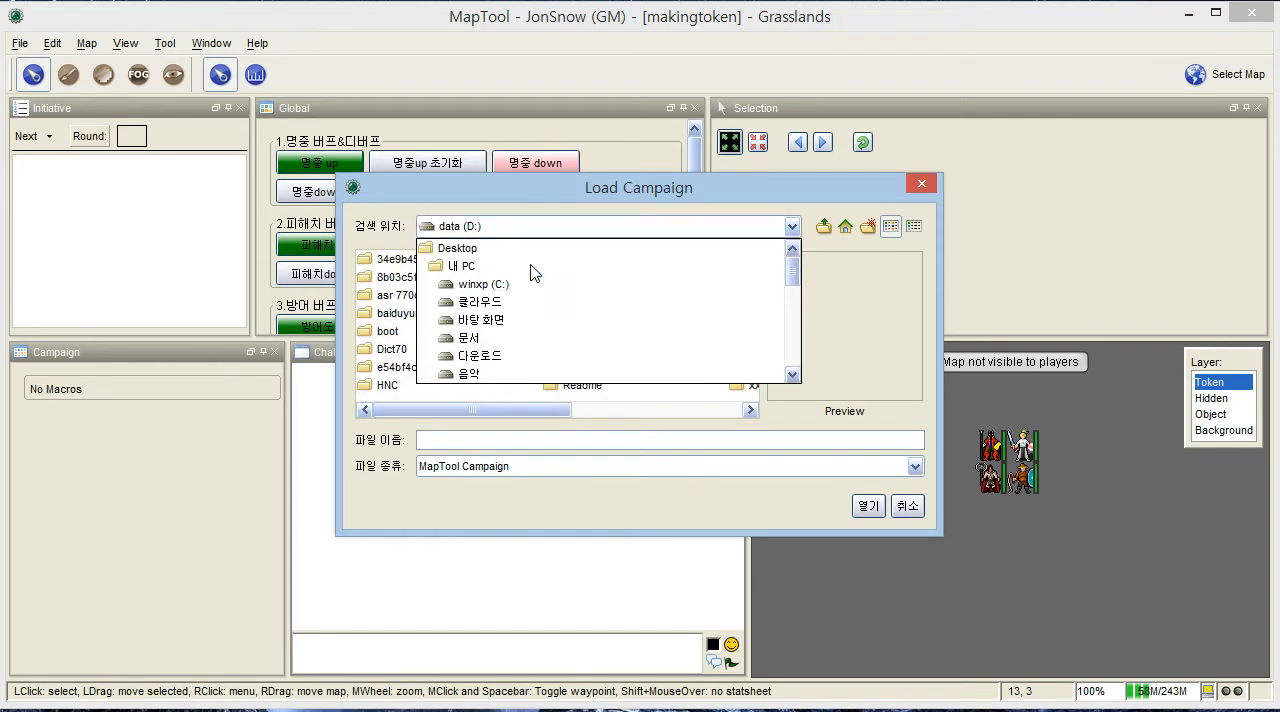
pyautogui.click(507, 320)
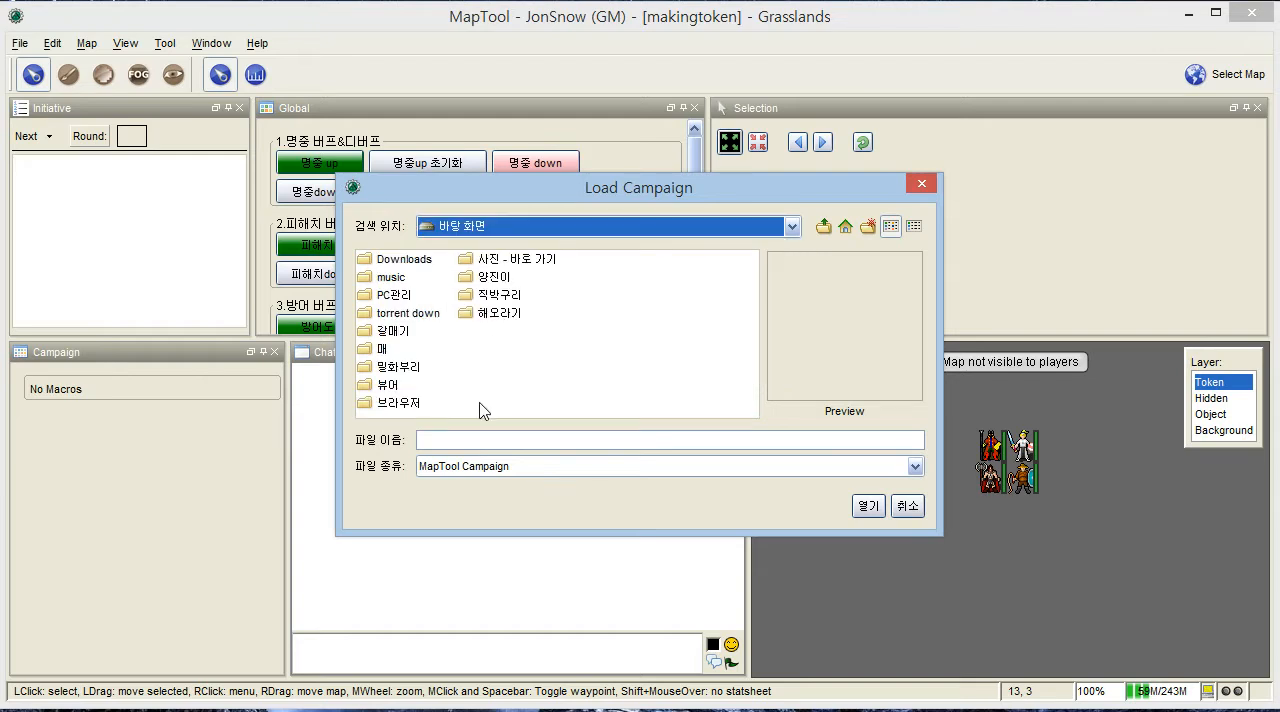
pyautogui.click(907, 505)
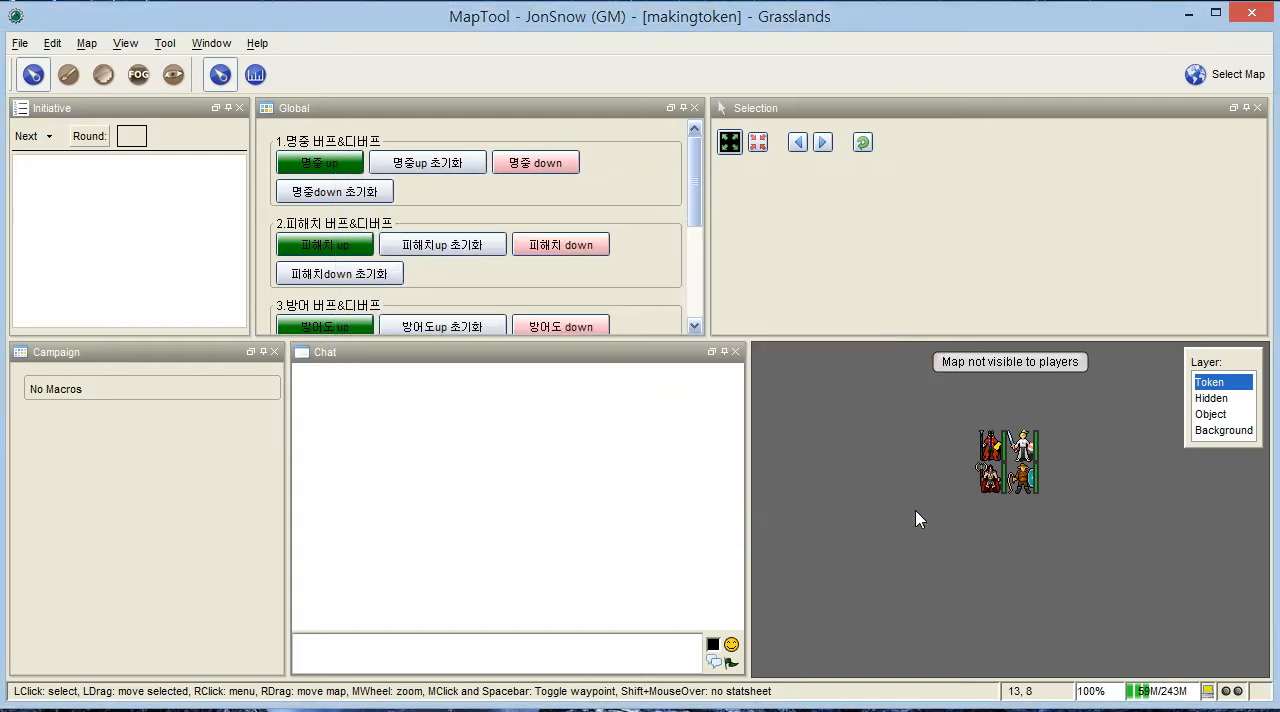
pyautogui.moveTo(949, 503); pyautogui.dragTo(949, 541)
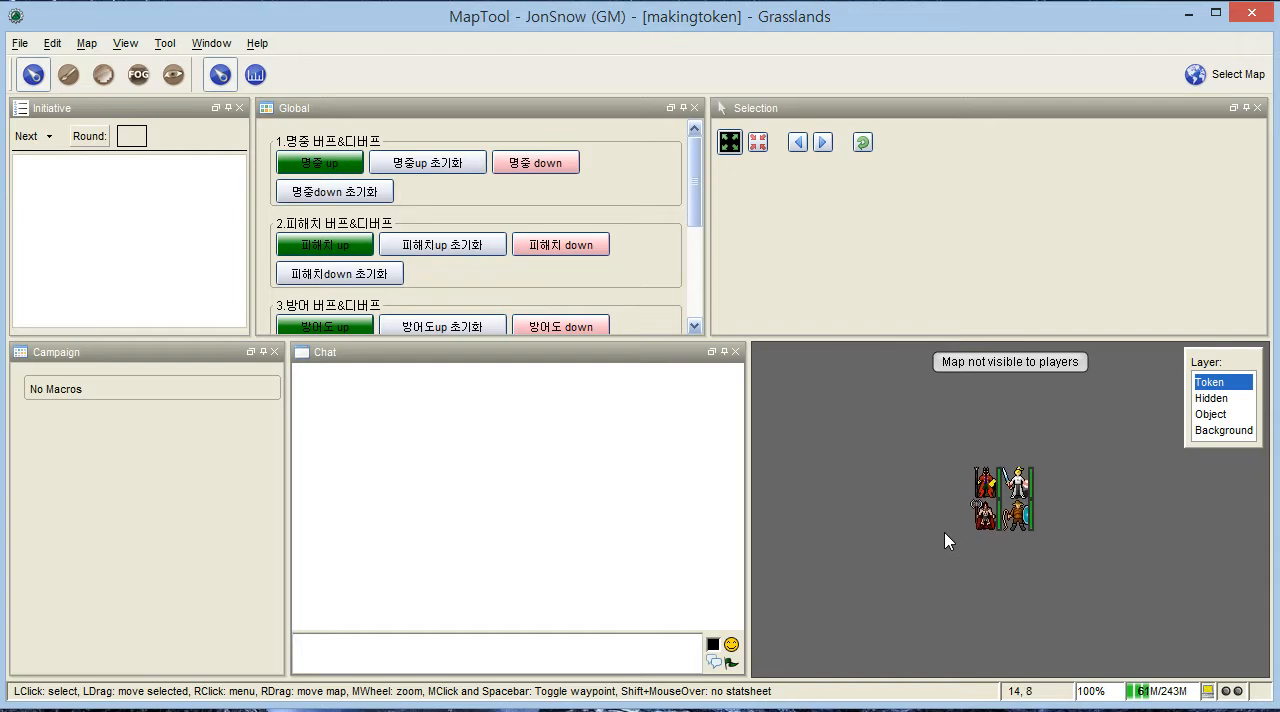
pyautogui.click(19, 44)
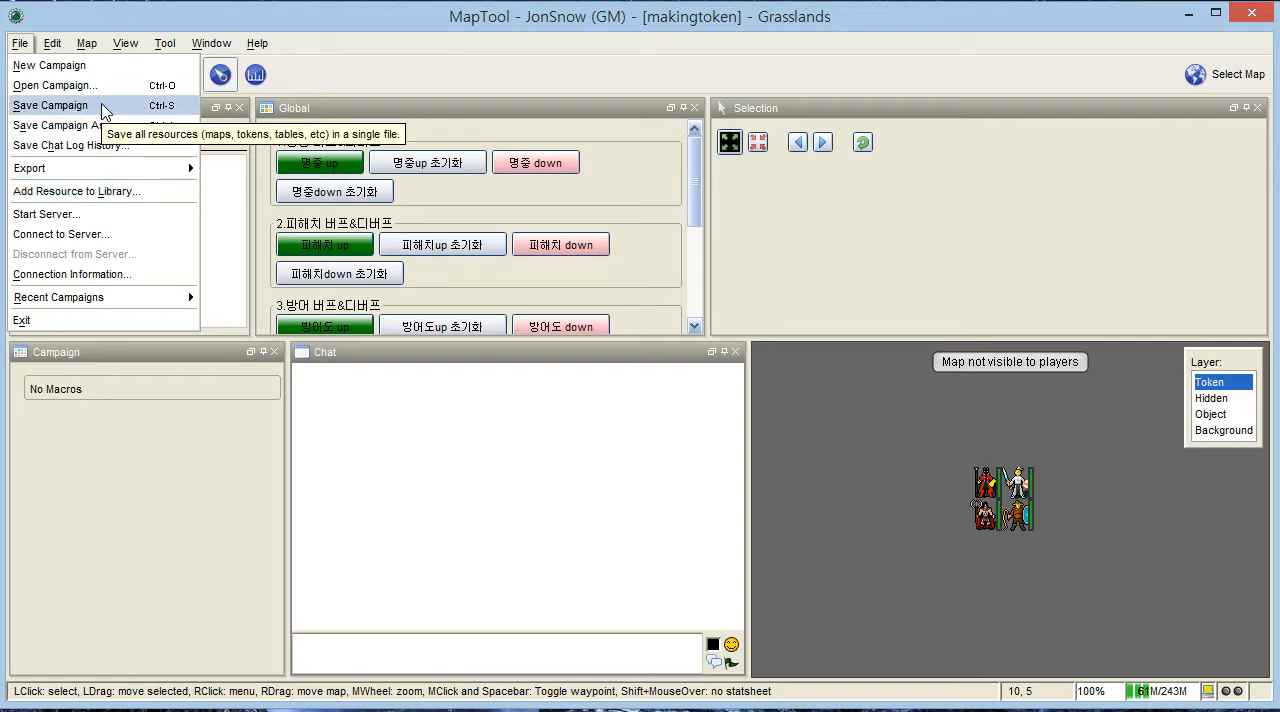
# - Switch to the browser and review the token-editing guide, from its Load Campaign instructions to the attached MAKINGTOKEN.CMPGN file
pyautogui.click(257, 43)
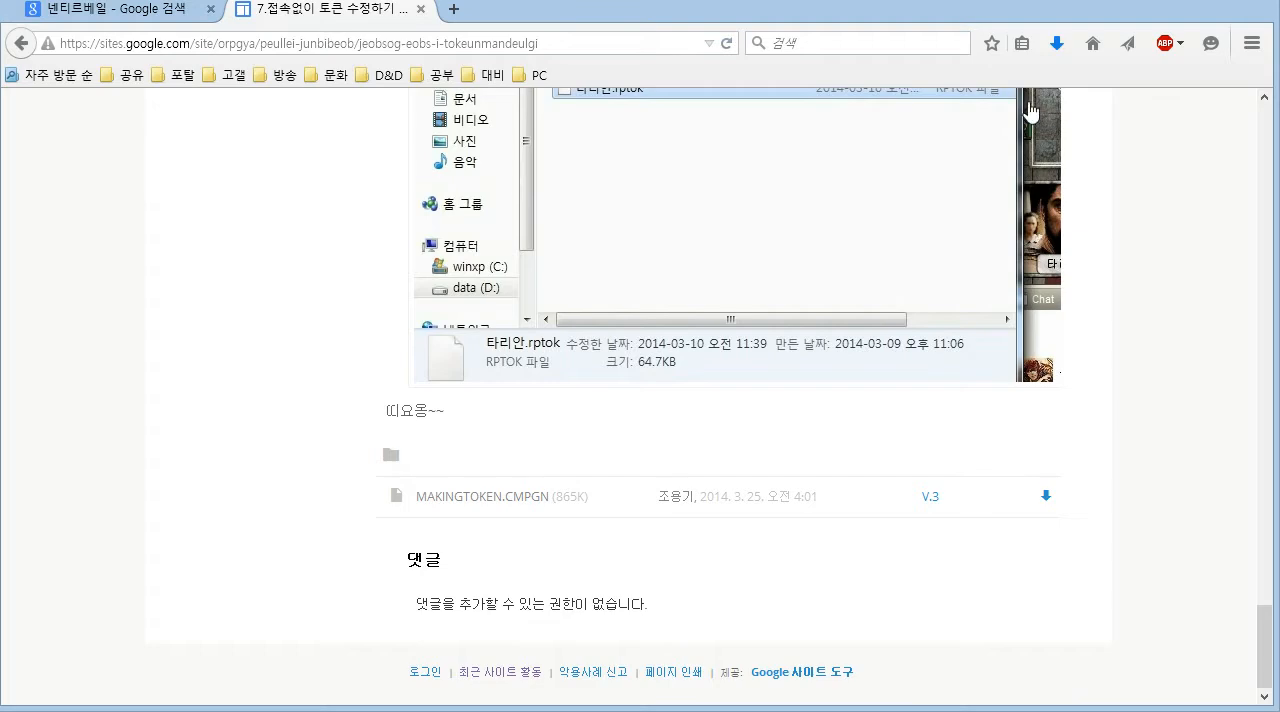
pyautogui.scroll(15, 943, 245)
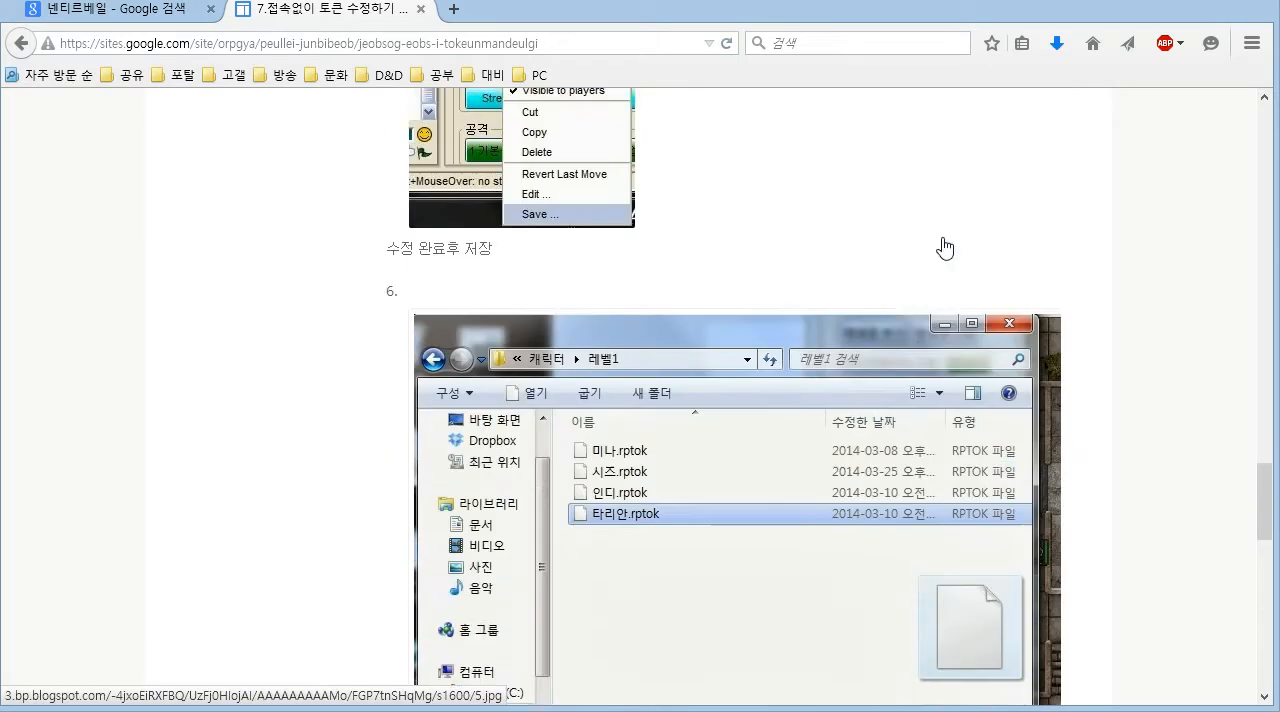
pyautogui.scroll(15, 943, 245)
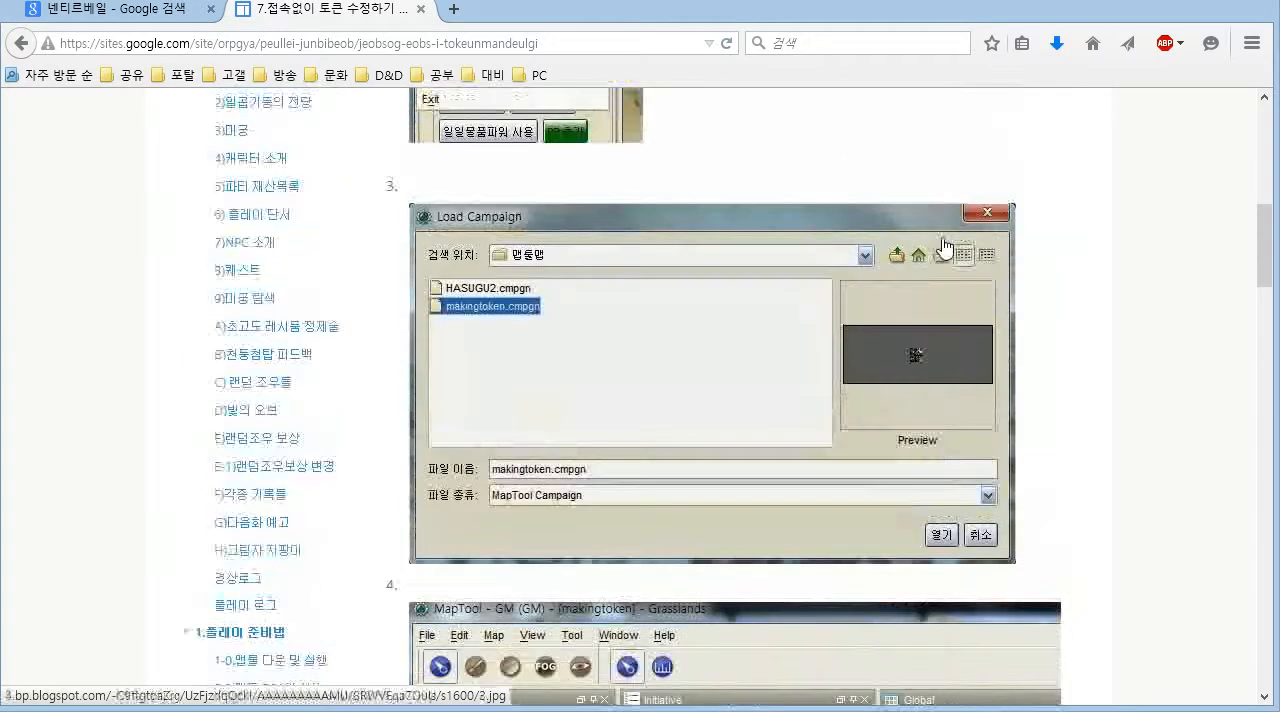
pyautogui.scroll(-20, 943, 245)
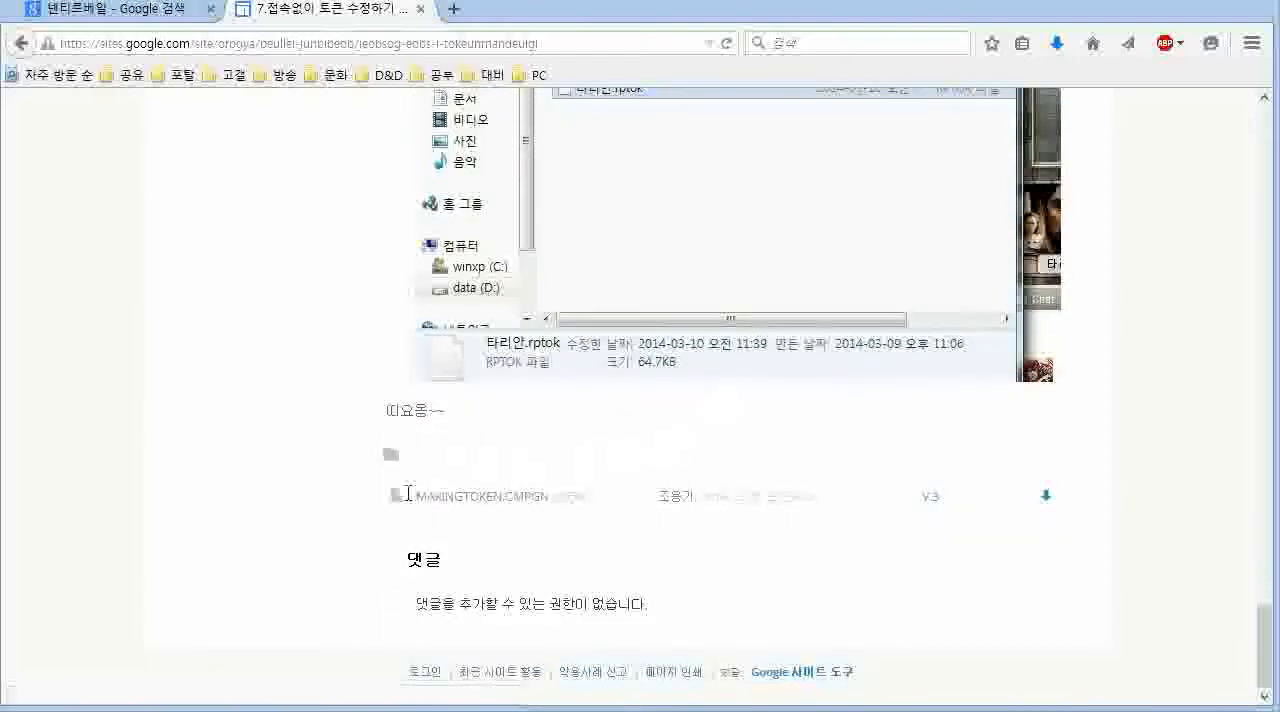
pyautogui.moveTo(410, 495); pyautogui.dragTo(663, 528)
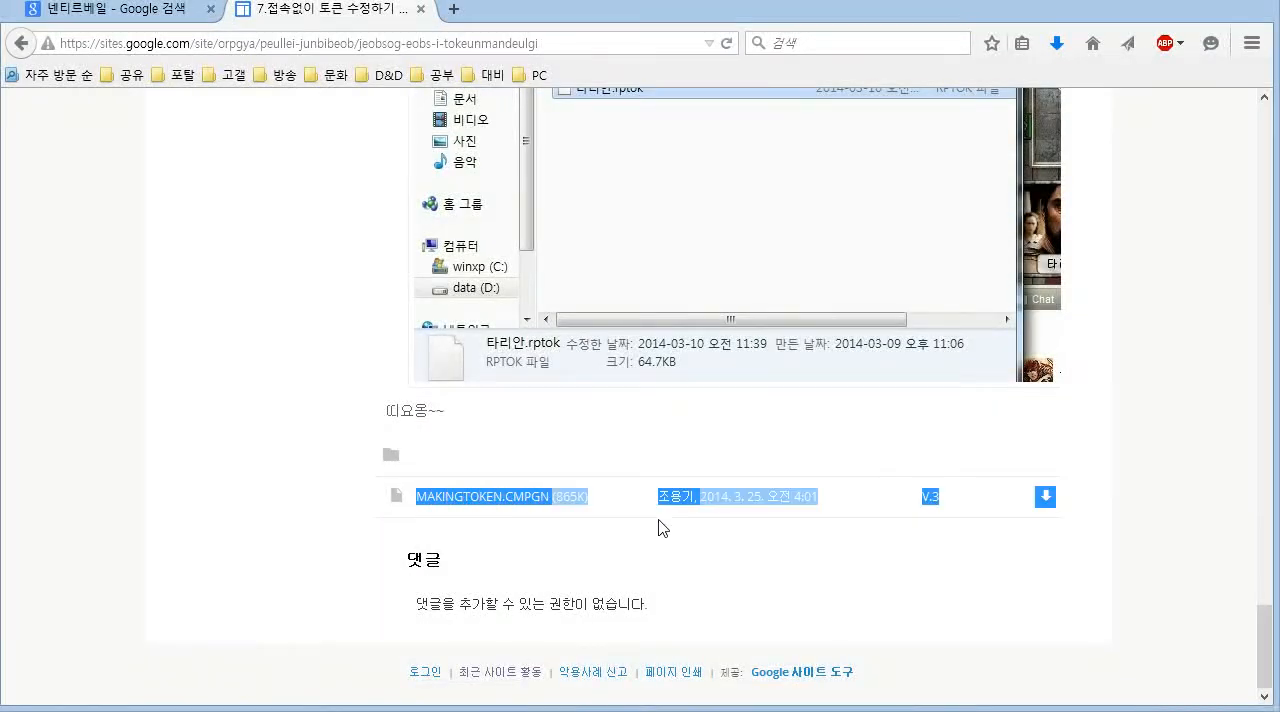
pyautogui.click(716, 556)
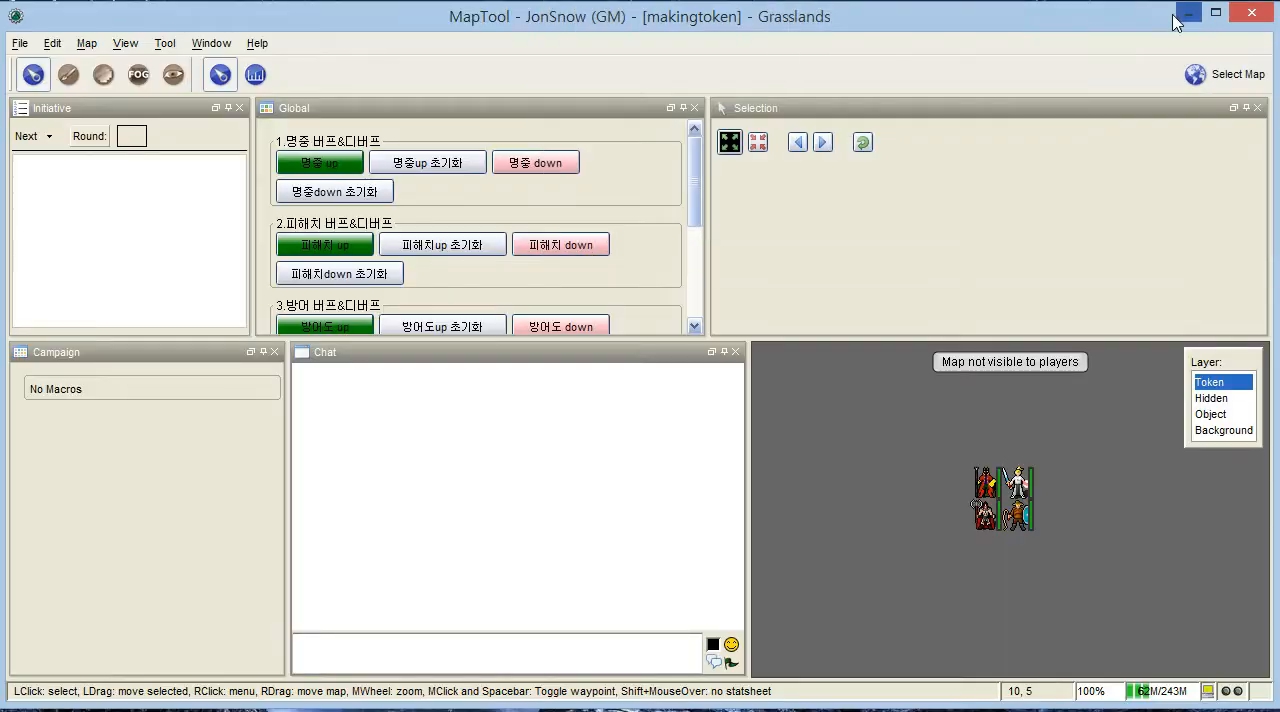
# - Return to MapTool and reopen makingtoken.cmpgn from the 캠페인 folder, discarding unsaved campaign changes
pyautogui.click(1197, 8)
pyautogui.click(20, 43)
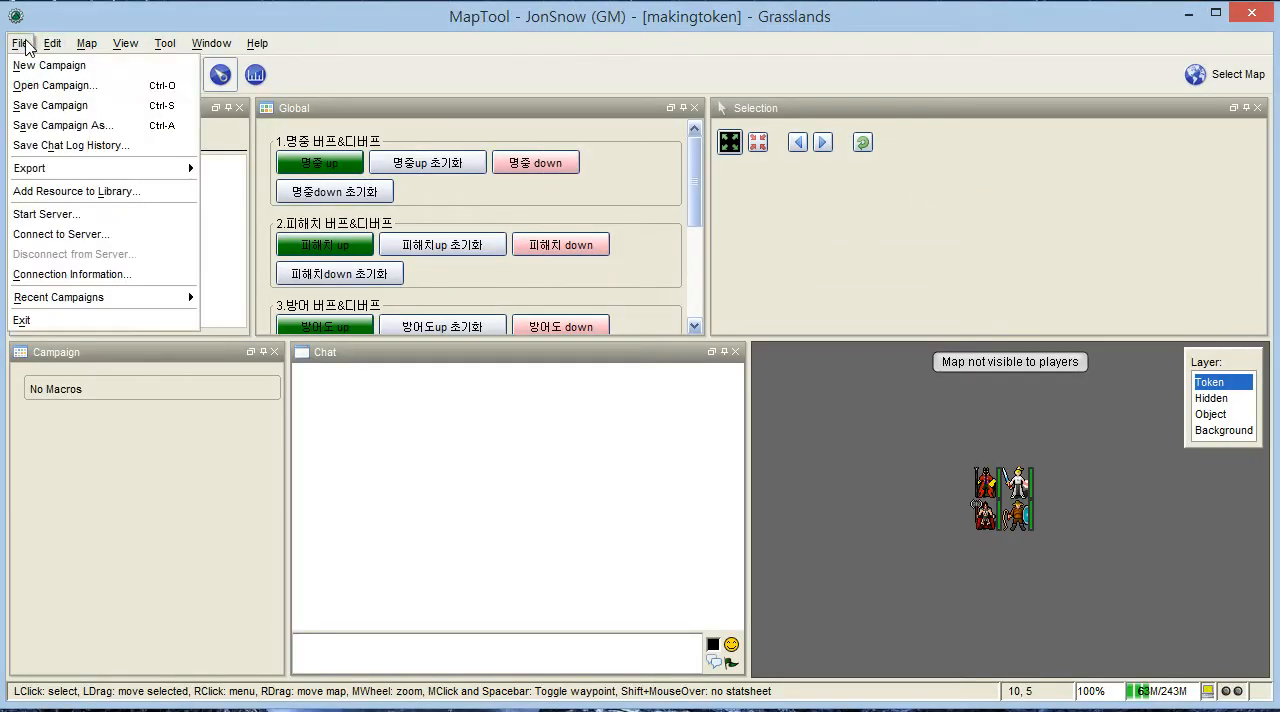
pyautogui.click(45, 87)
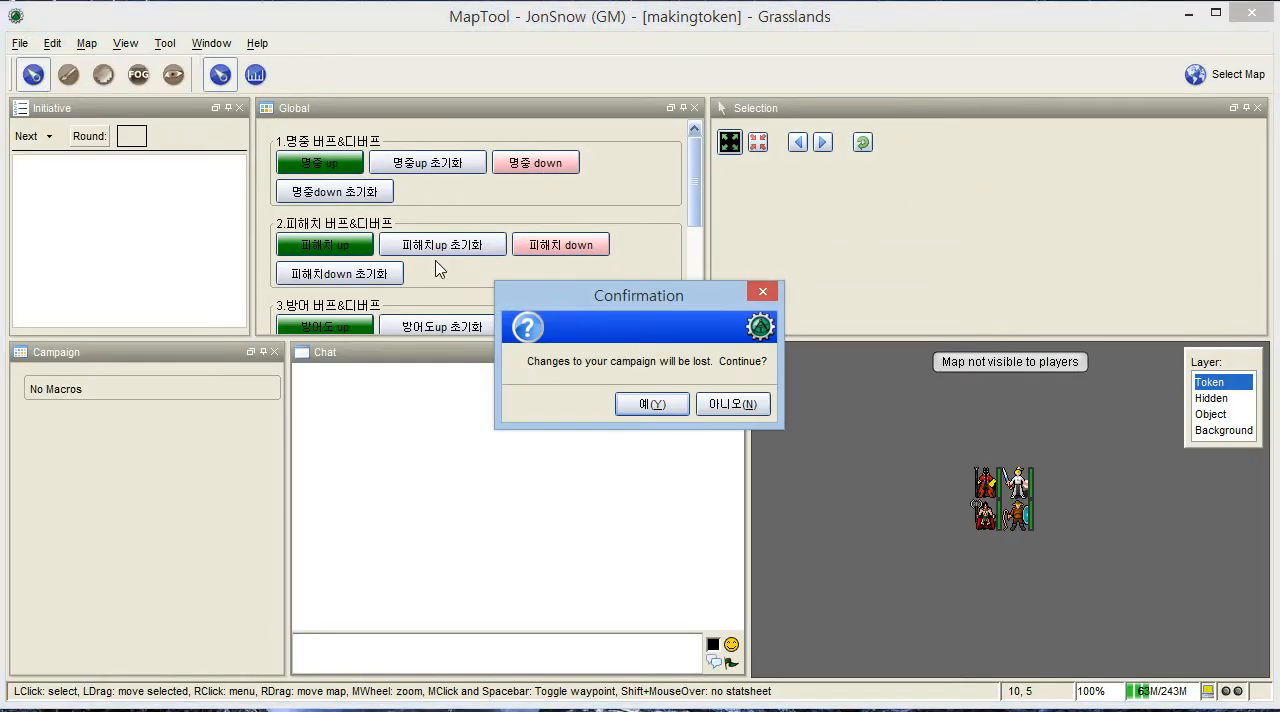
pyautogui.click(679, 412)
pyautogui.click(604, 315)
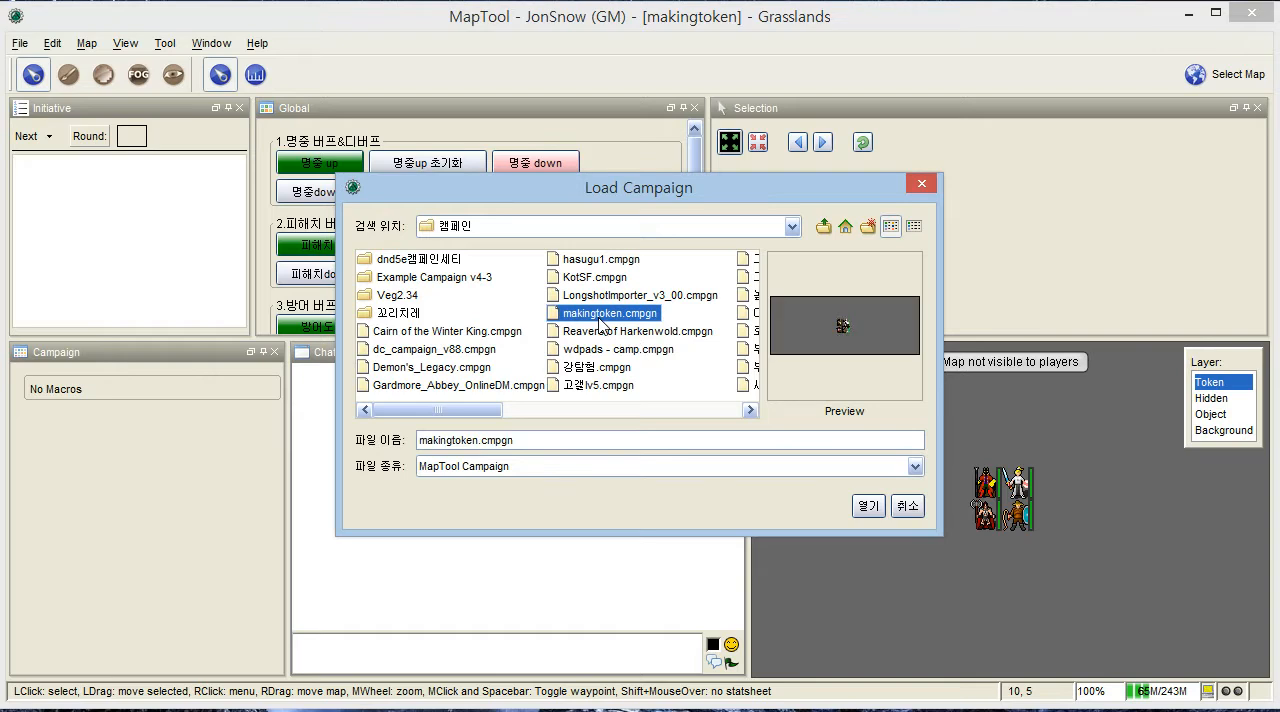
pyautogui.click(872, 506)
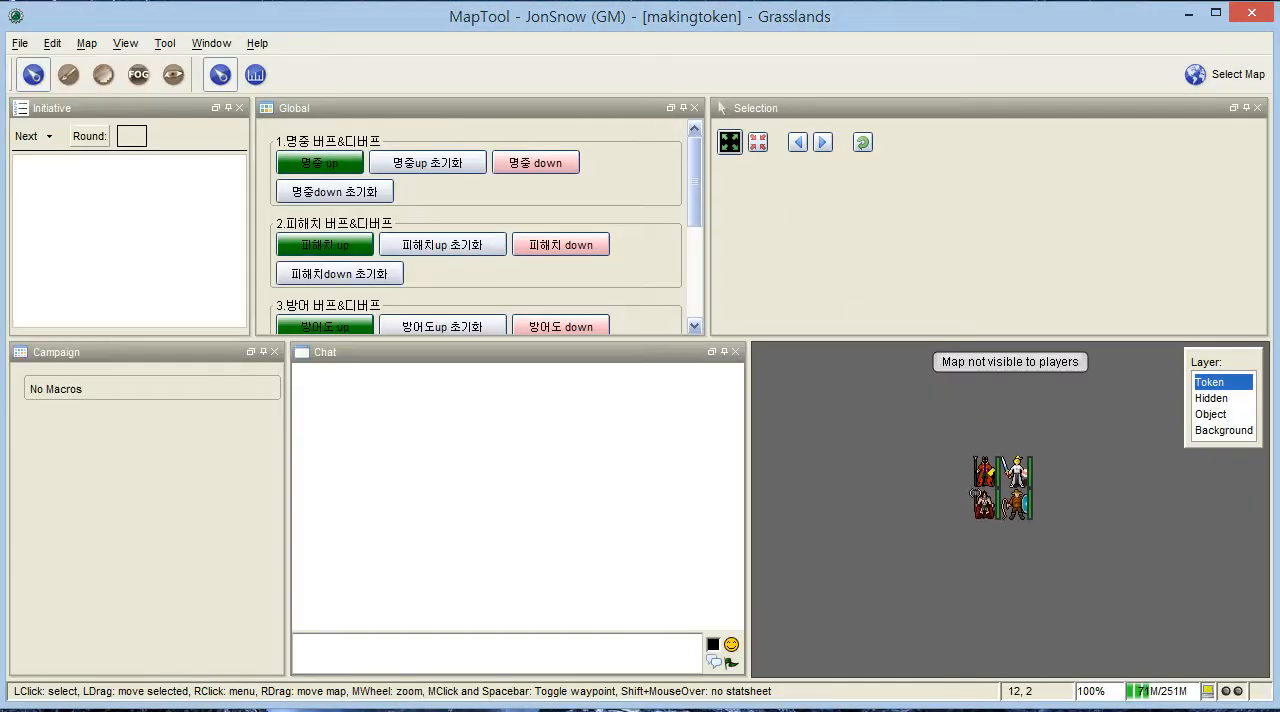
# - Switch to the browser, open the bookmarked NAVER site in a new tab and log in with the filled-in account details
pyautogui.hotkey('alt', 'Tab')
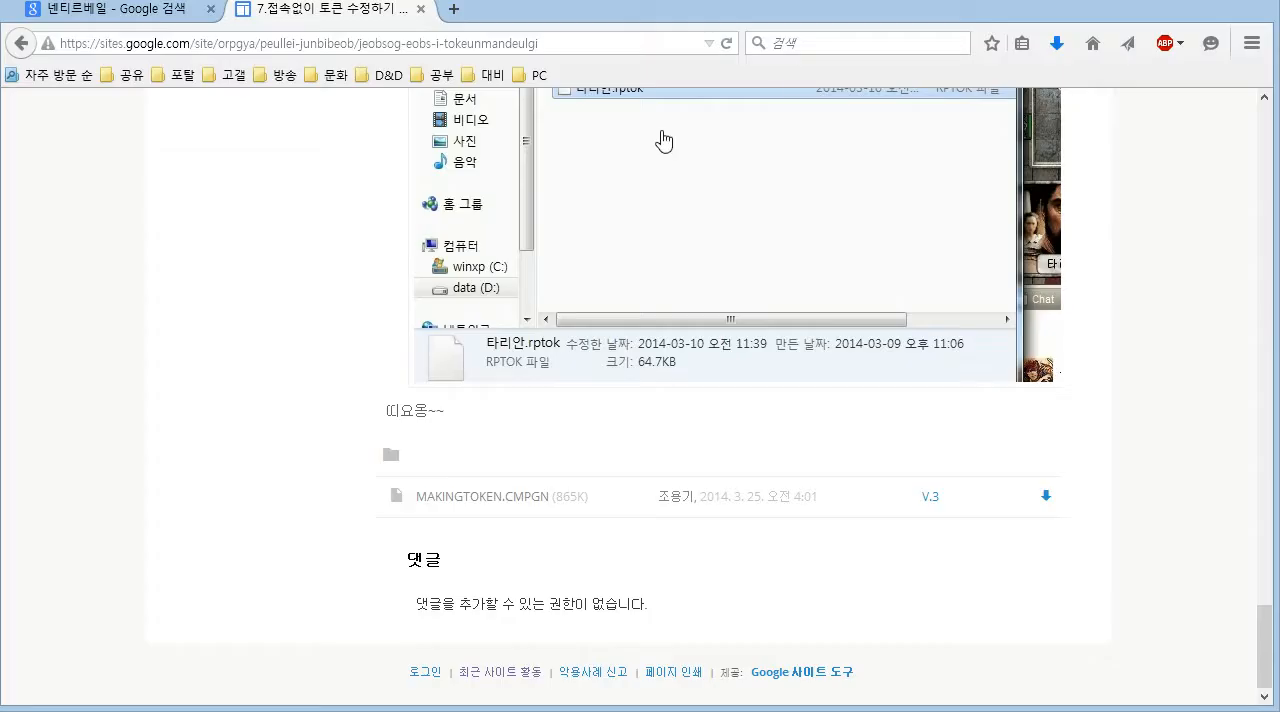
pyautogui.click(457, 15)
pyautogui.click(185, 76)
pyautogui.click(190, 124)
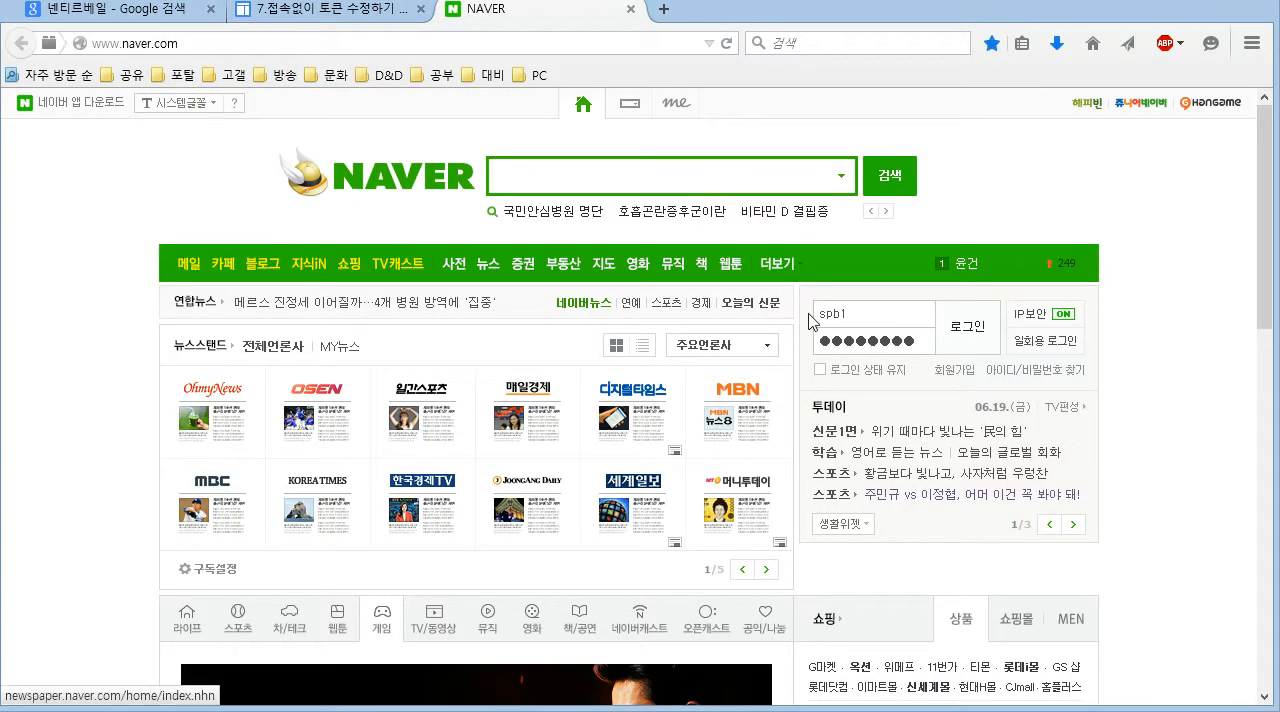
pyautogui.click(958, 352)
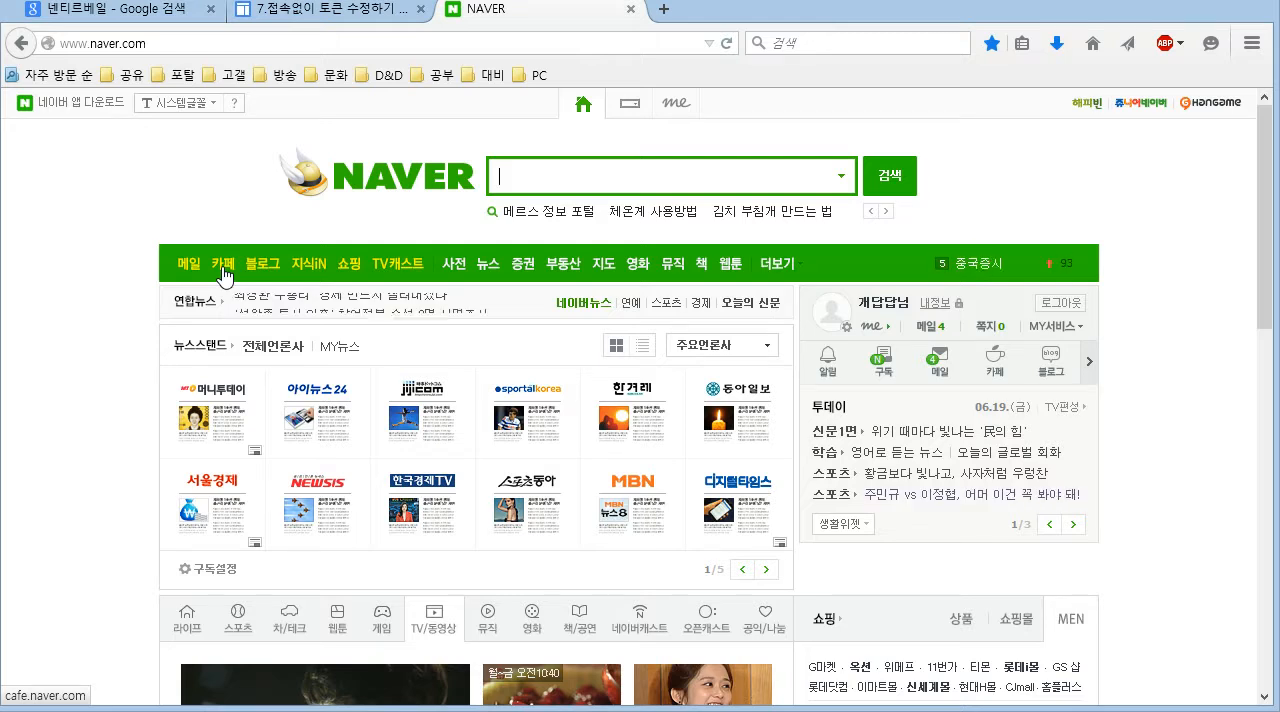
# - Open the TRPG Club D&D cafe from the joined NAVER cafes and go to its 목소리 board
pyautogui.click(224, 270)
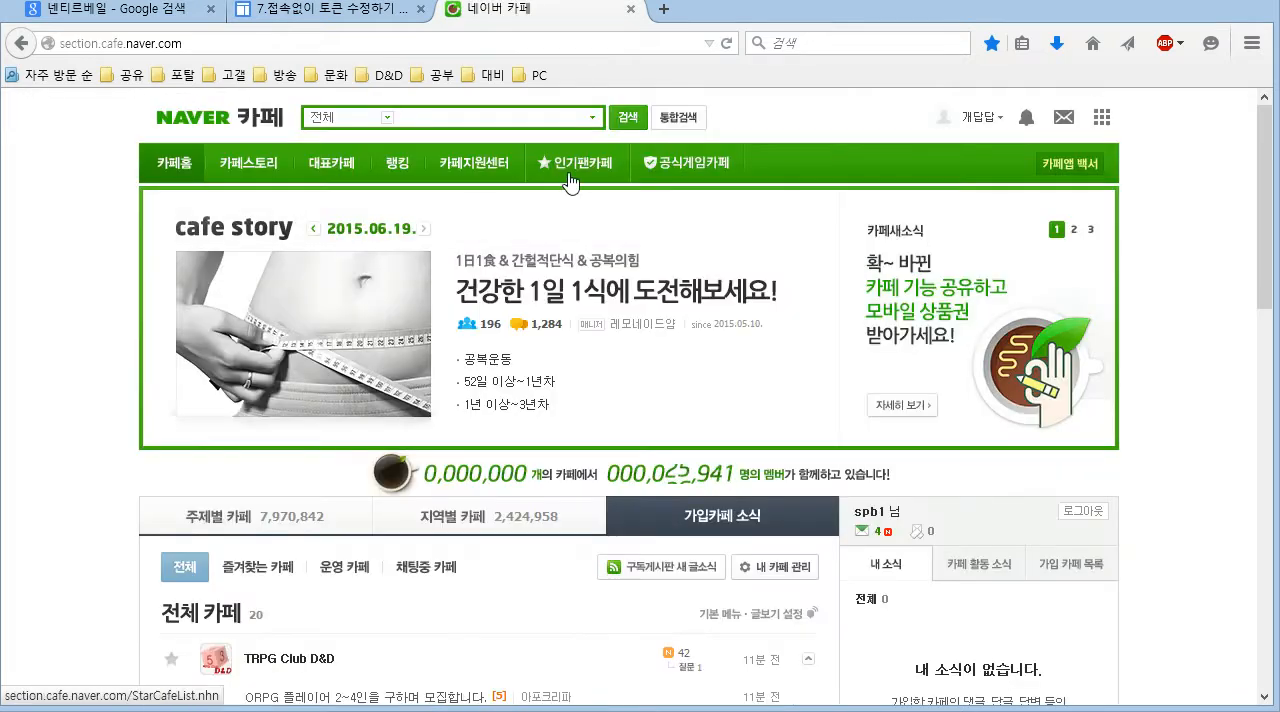
pyautogui.scroll(-4, 571, 168)
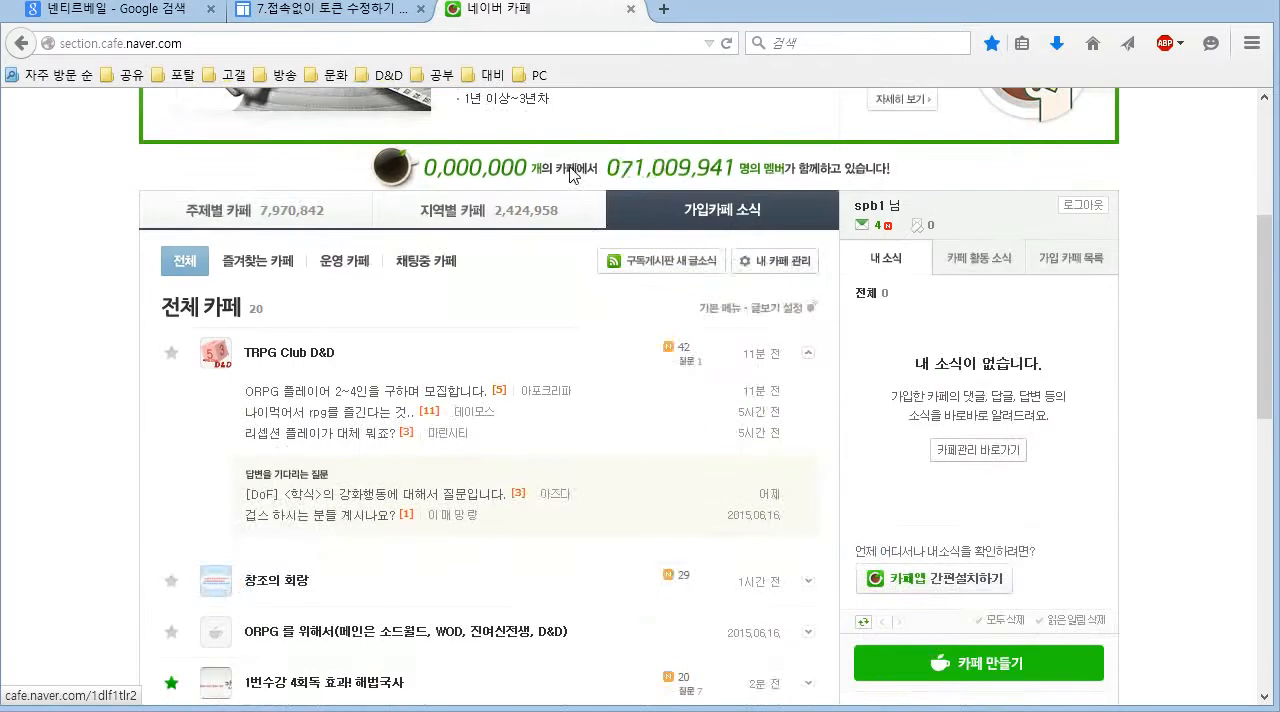
pyautogui.click(305, 353)
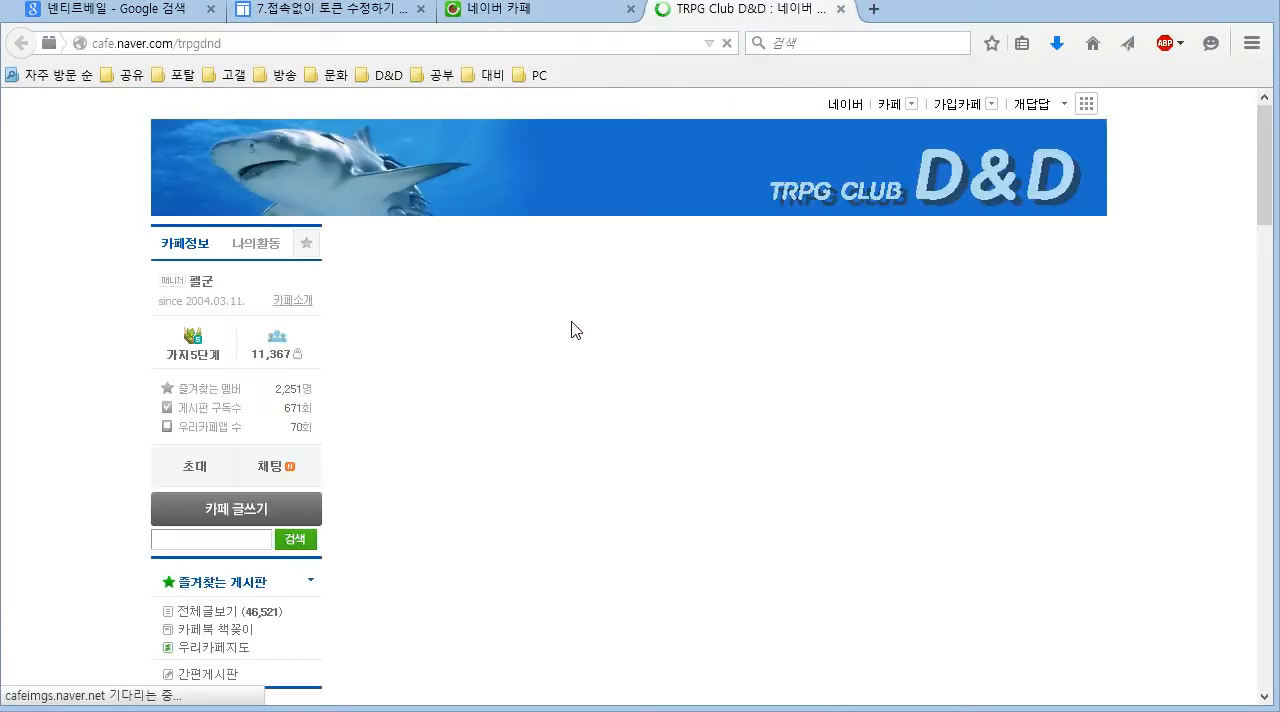
pyautogui.scroll(-3, 572, 331)
pyautogui.scroll(-15, 572, 331)
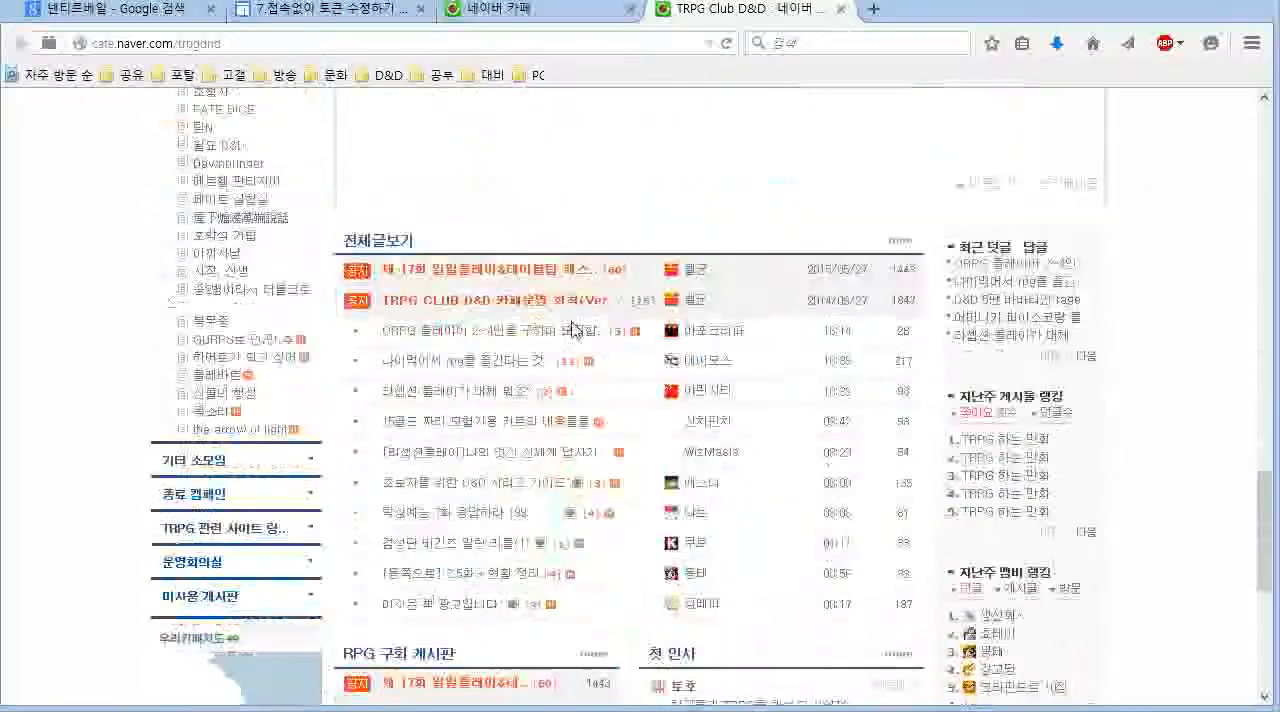
pyautogui.scroll(5, 572, 331)
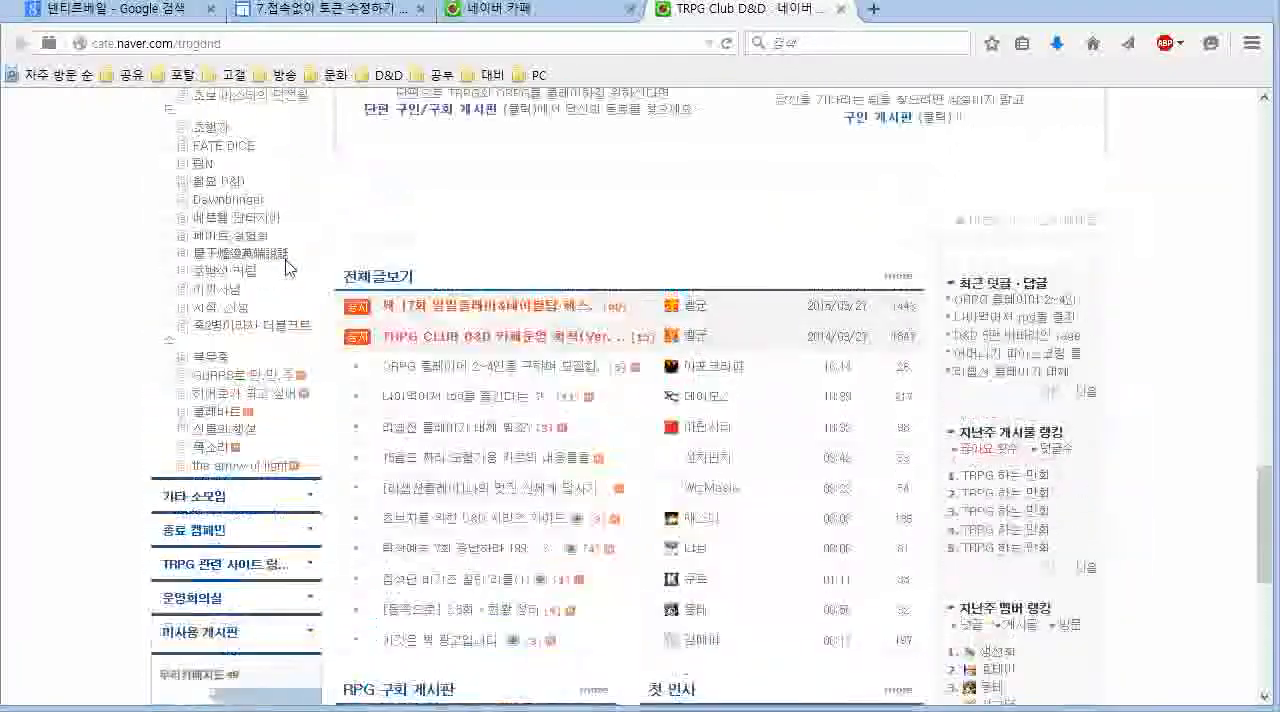
pyautogui.scroll(-1, 253, 425)
pyautogui.click(220, 466)
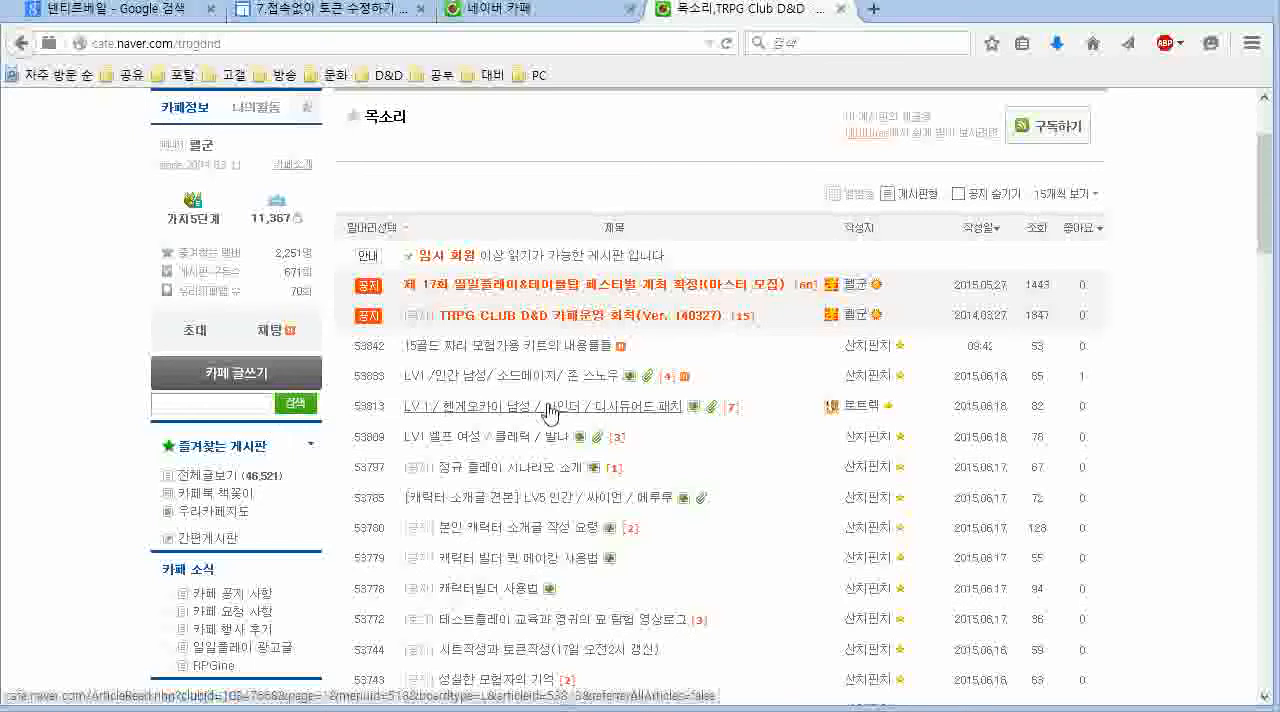
# - Open the post "LV1 /인간 남성/ 소드메이지/ 존 스노우" and download its attachment jon_snow_lv1.rptok to the PC
pyautogui.scroll(-3, 548, 412)
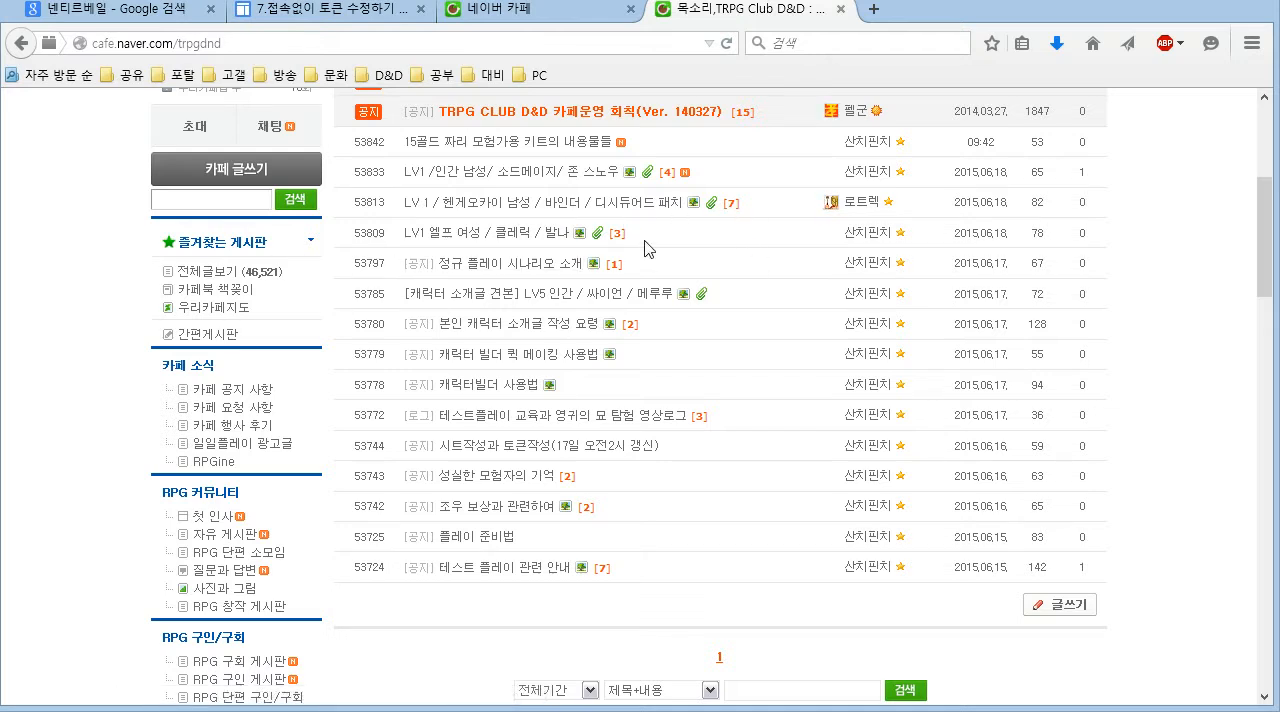
pyautogui.click(478, 172)
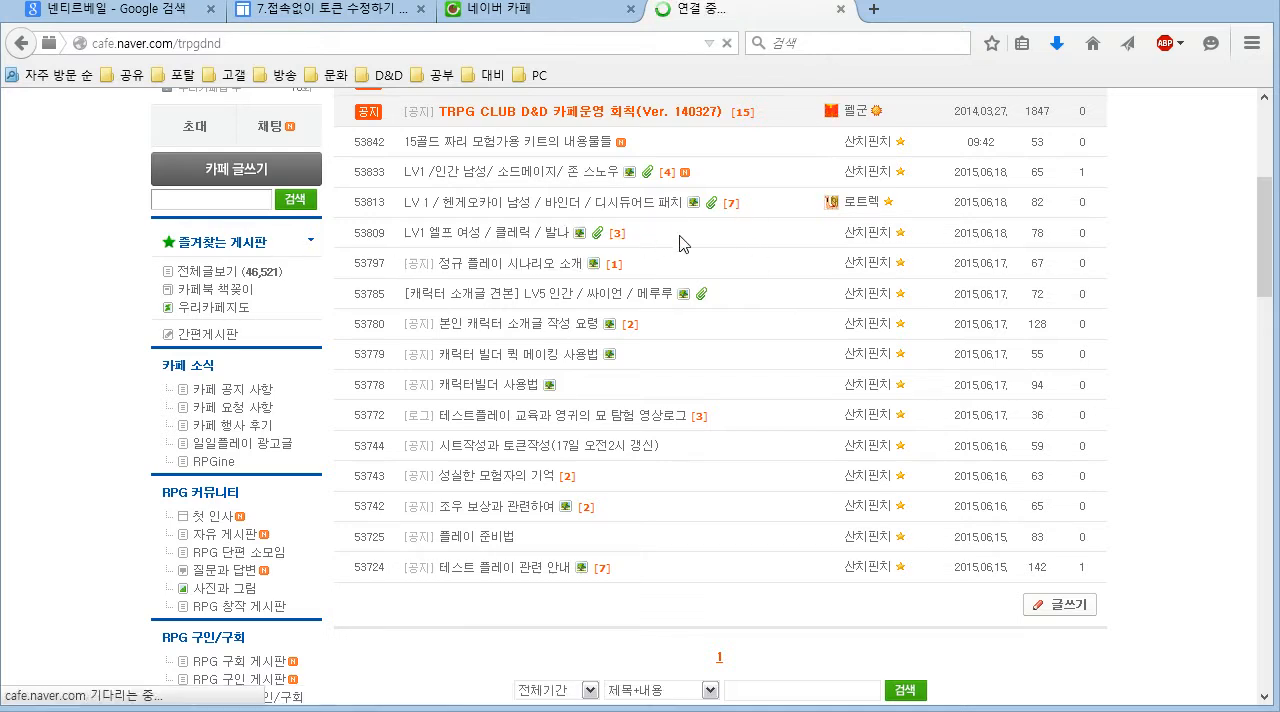
pyautogui.scroll(5, 820, 255)
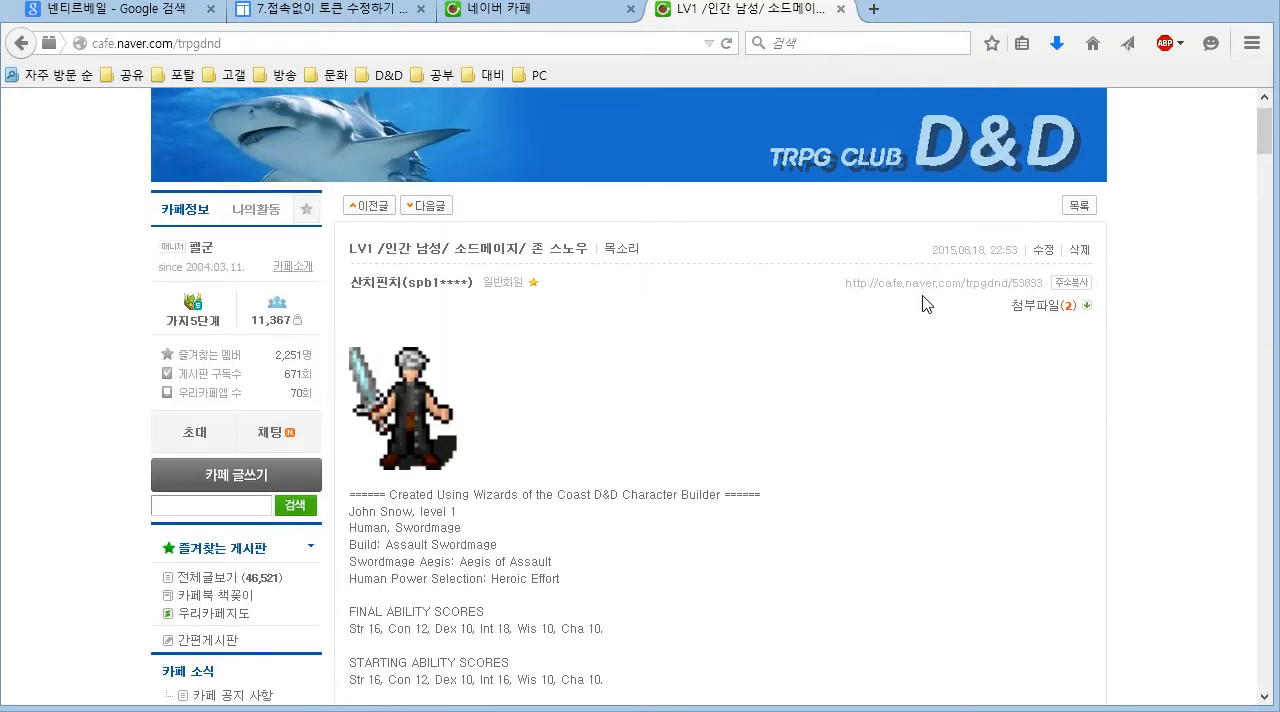
pyautogui.click(1048, 305)
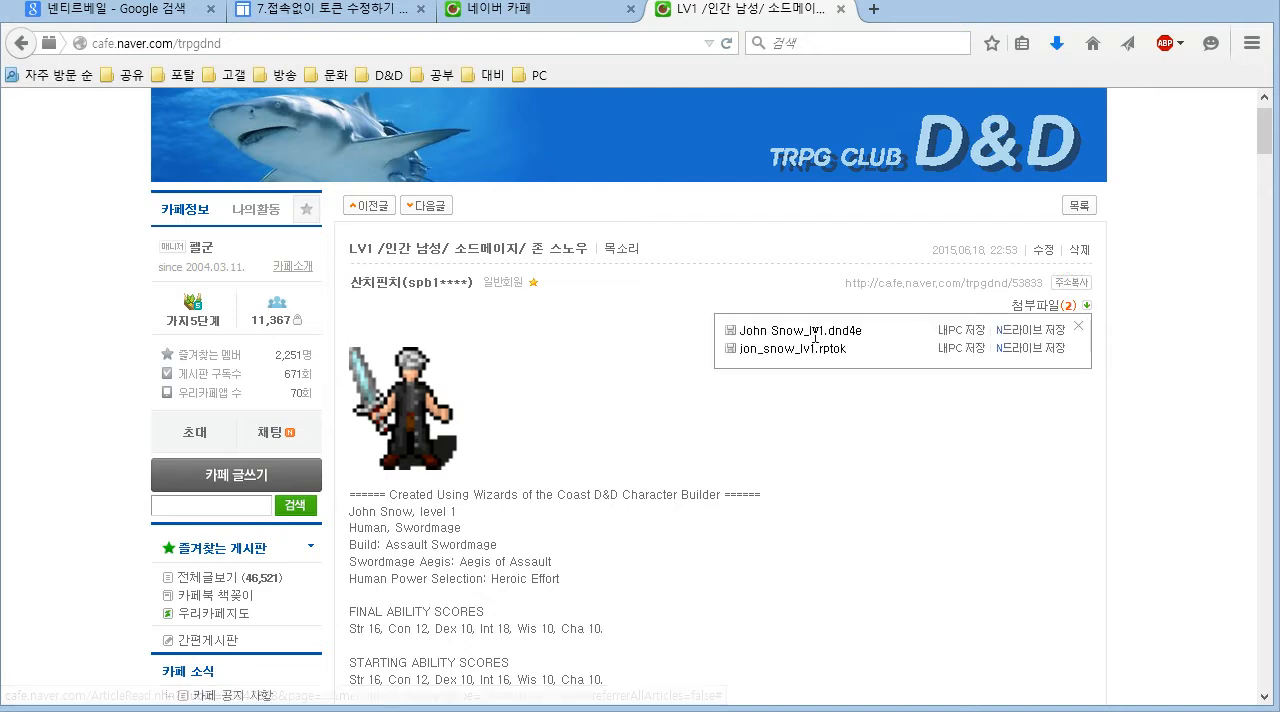
pyautogui.click(970, 350)
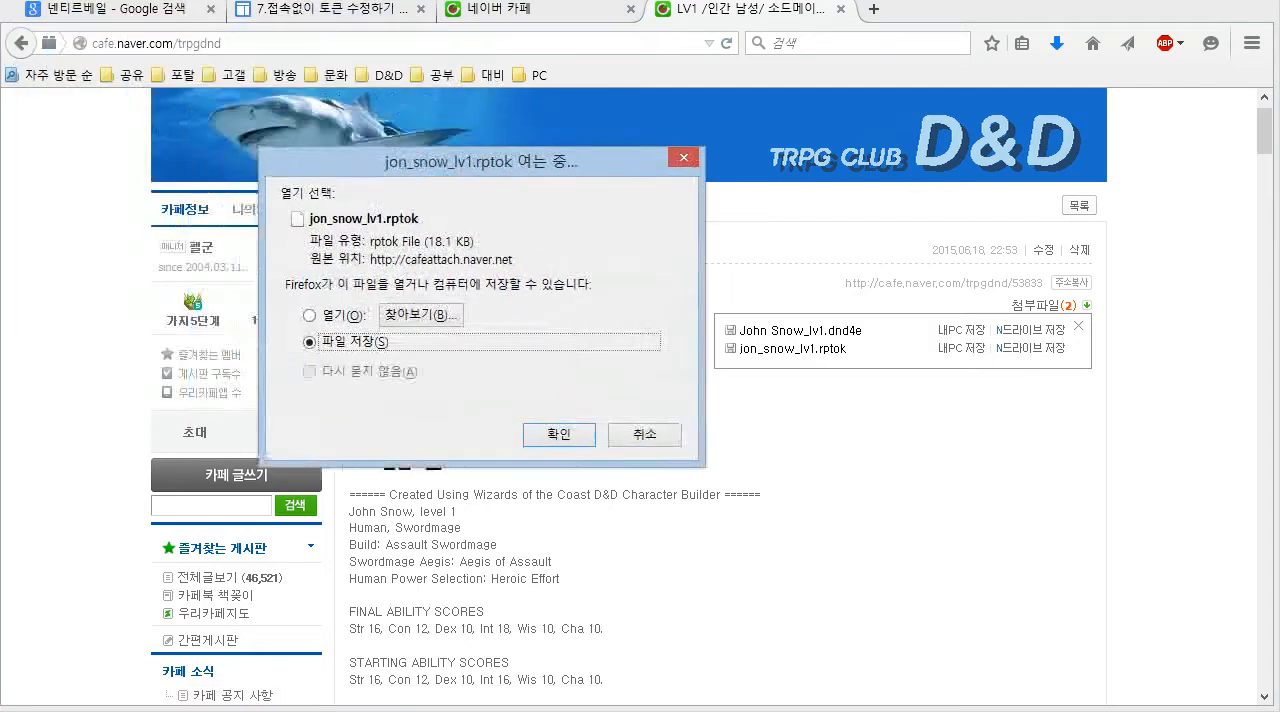
pyautogui.click(585, 470)
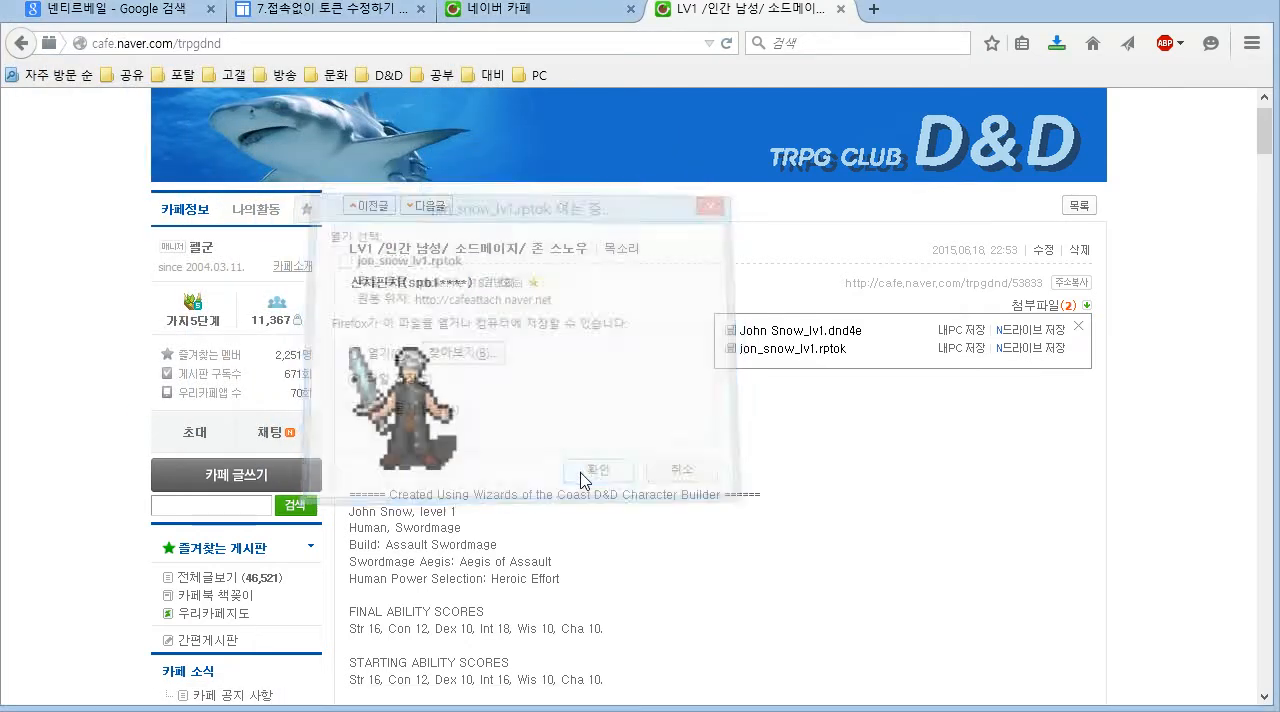
# - Return to MapTool, narrow its window to expose the desktop, and import jon_snow_lv1.rptok onto the map near the existing tokens
pyautogui.click(1200, 4)
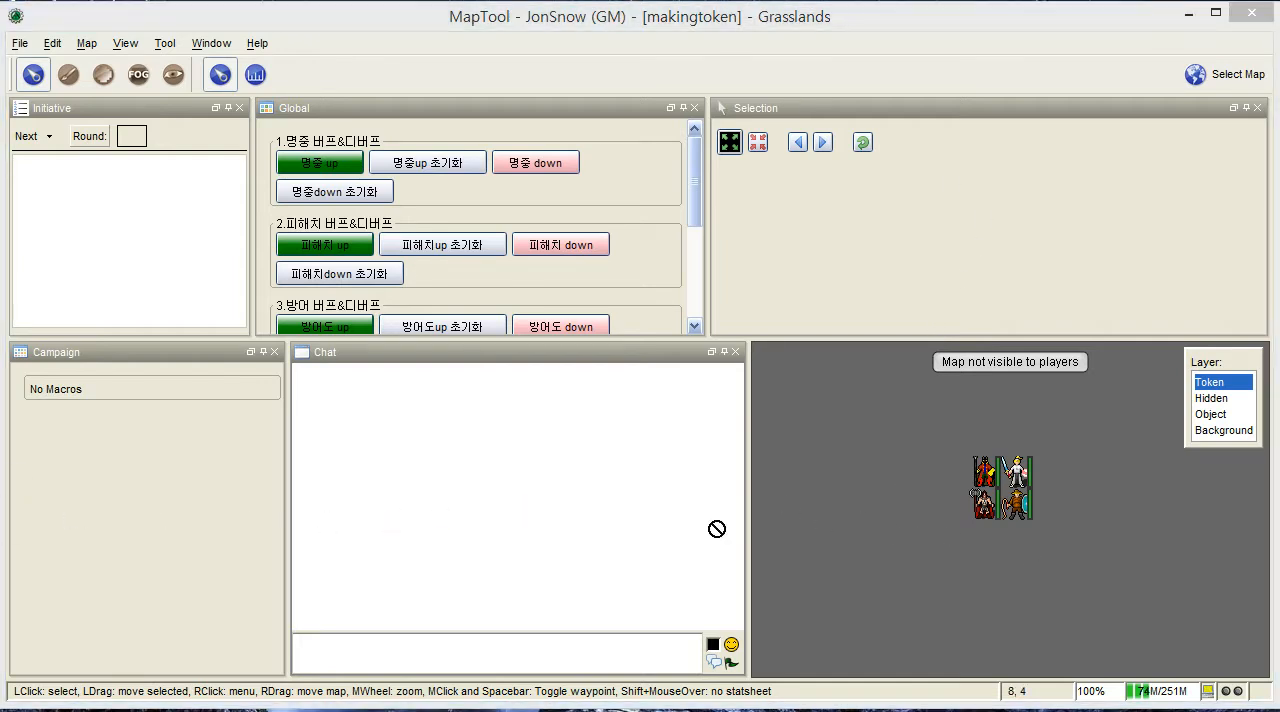
pyautogui.moveTo(4, 454); pyautogui.dragTo(229, 462)
pyautogui.moveTo(0, 460); pyautogui.dragTo(158, 470)
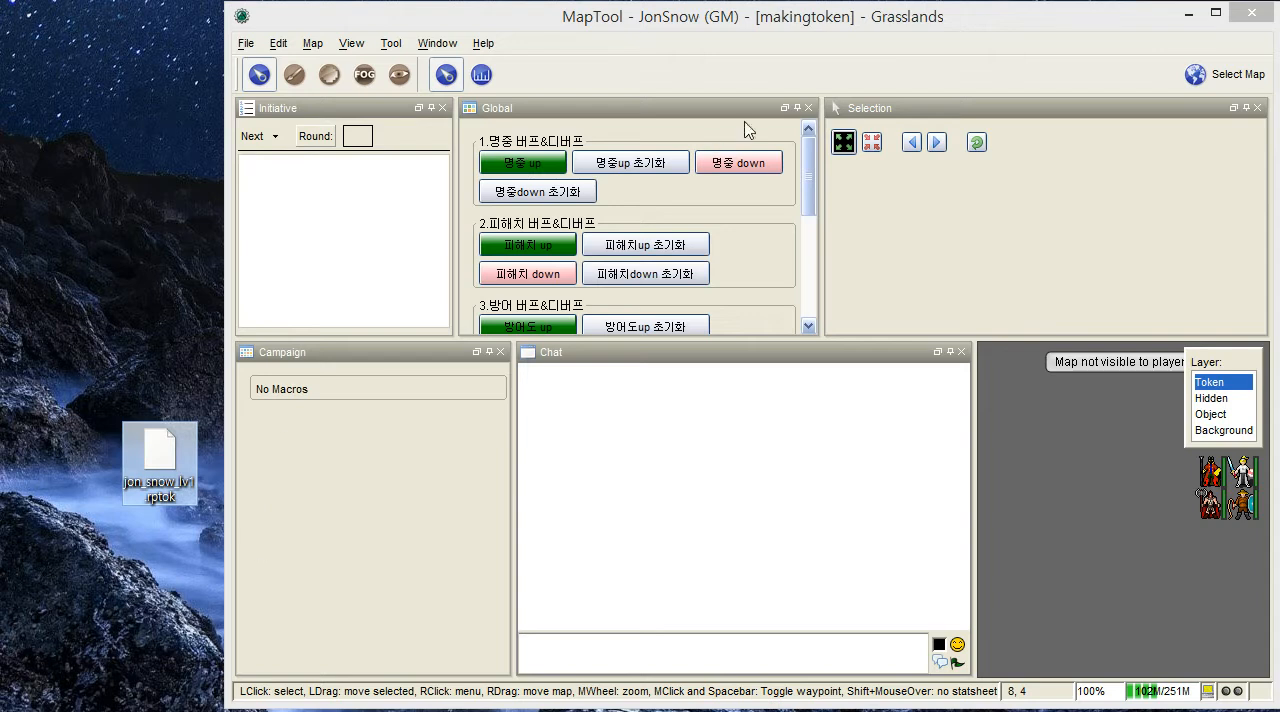
pyautogui.click(140, 560)
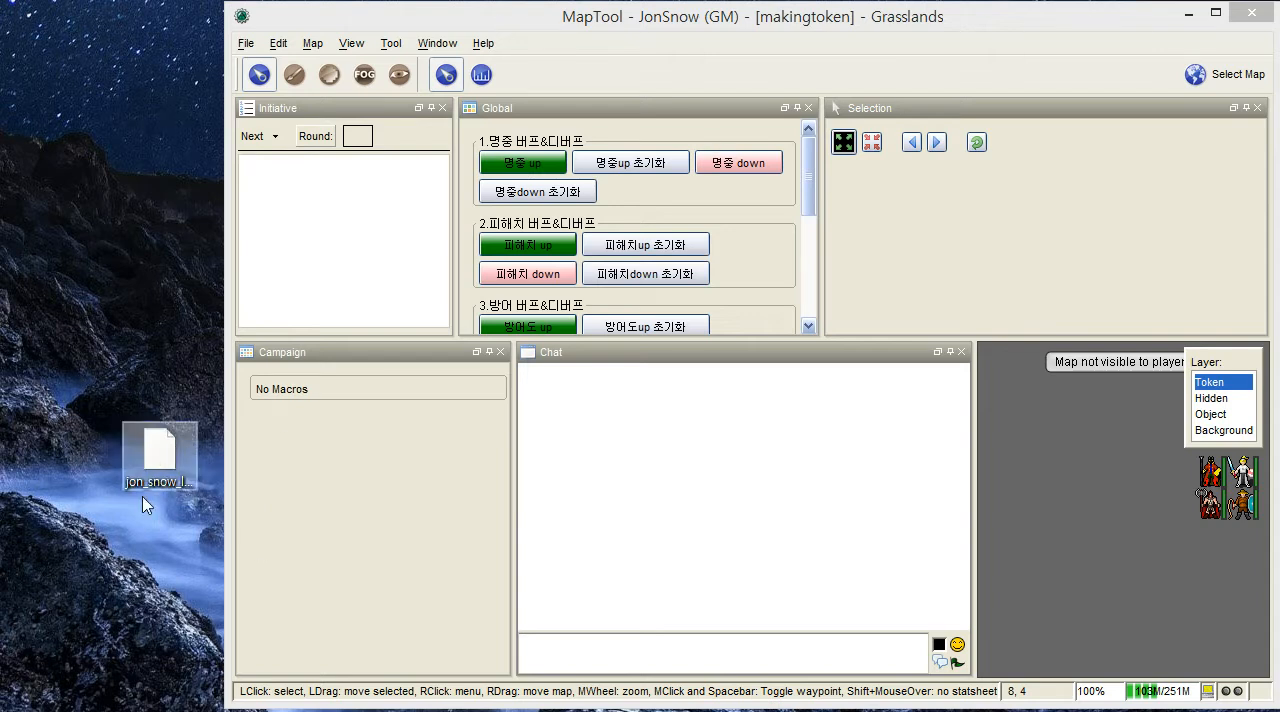
pyautogui.moveTo(185, 478); pyautogui.dragTo(1051, 546)
pyautogui.moveTo(1101, 512); pyautogui.dragTo(1108, 513)
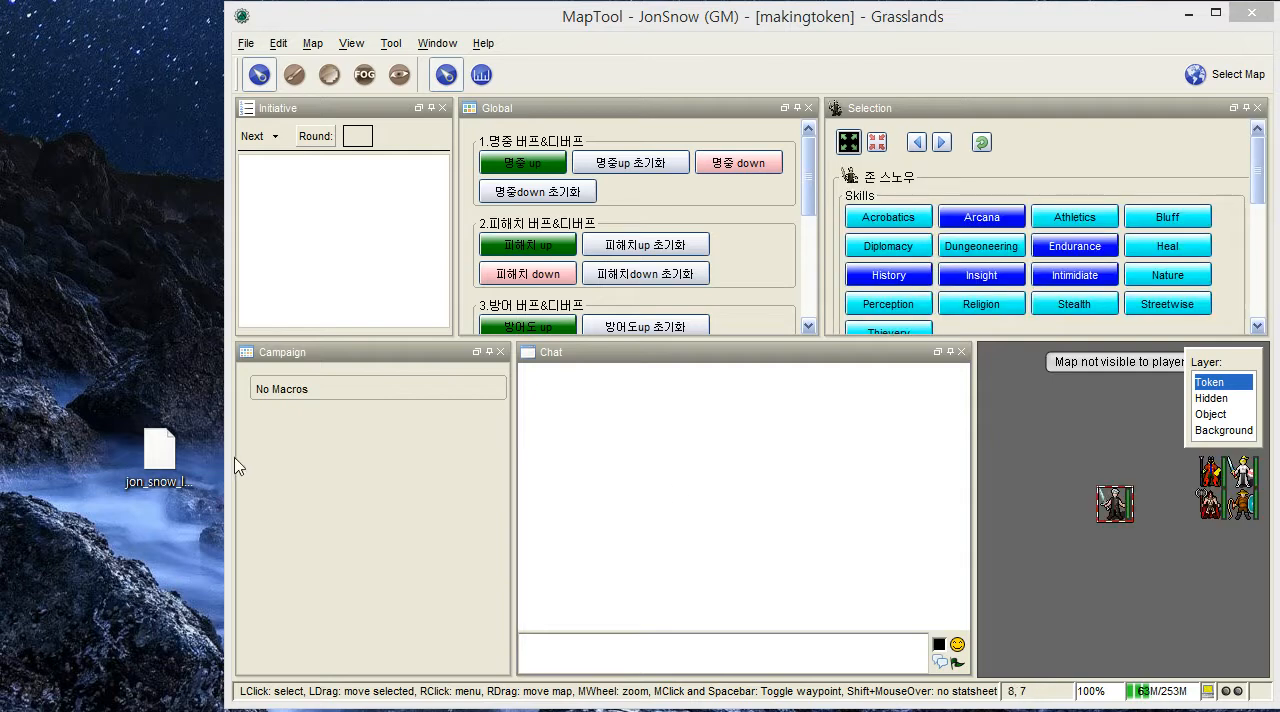
# - Move the jon_snow_lv1.rptok file back aside on the desktop and widen the MapTool window again
pyautogui.moveTo(184, 473); pyautogui.dragTo(0, 470)
pyautogui.moveTo(229, 509); pyautogui.dragTo(12, 509)
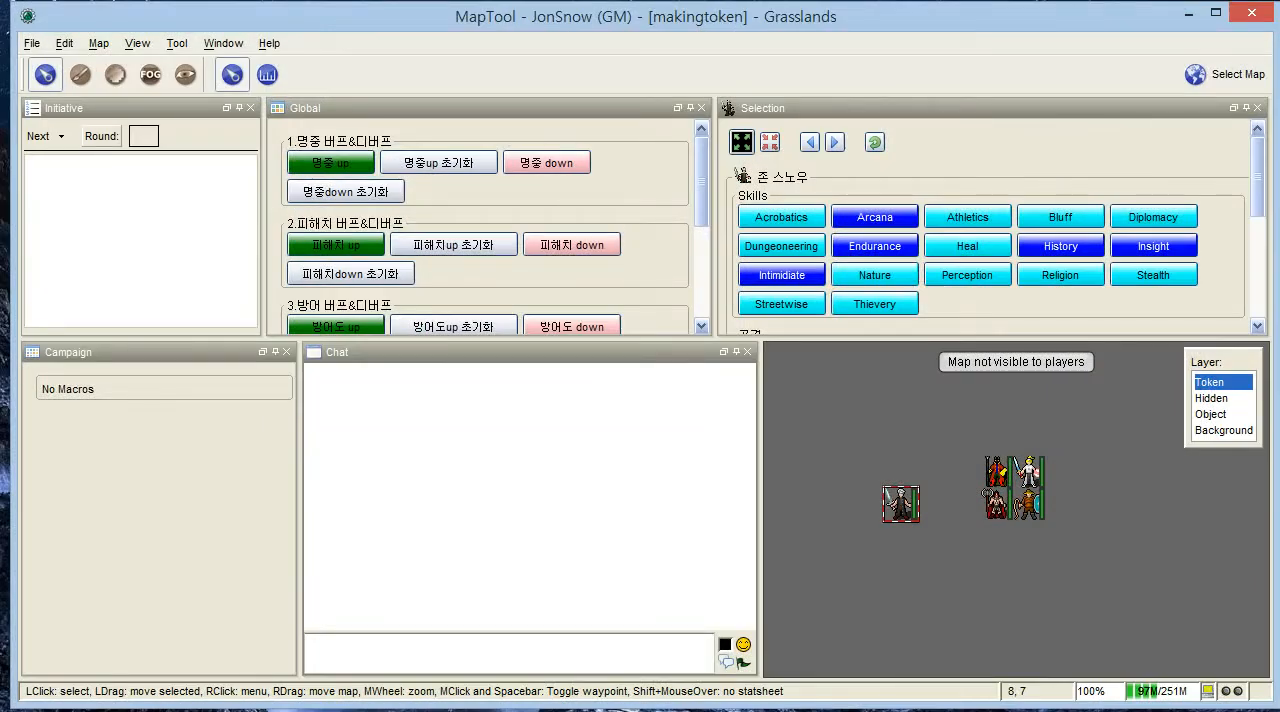
pyautogui.moveTo(12, 509); pyautogui.dragTo(0, 509)
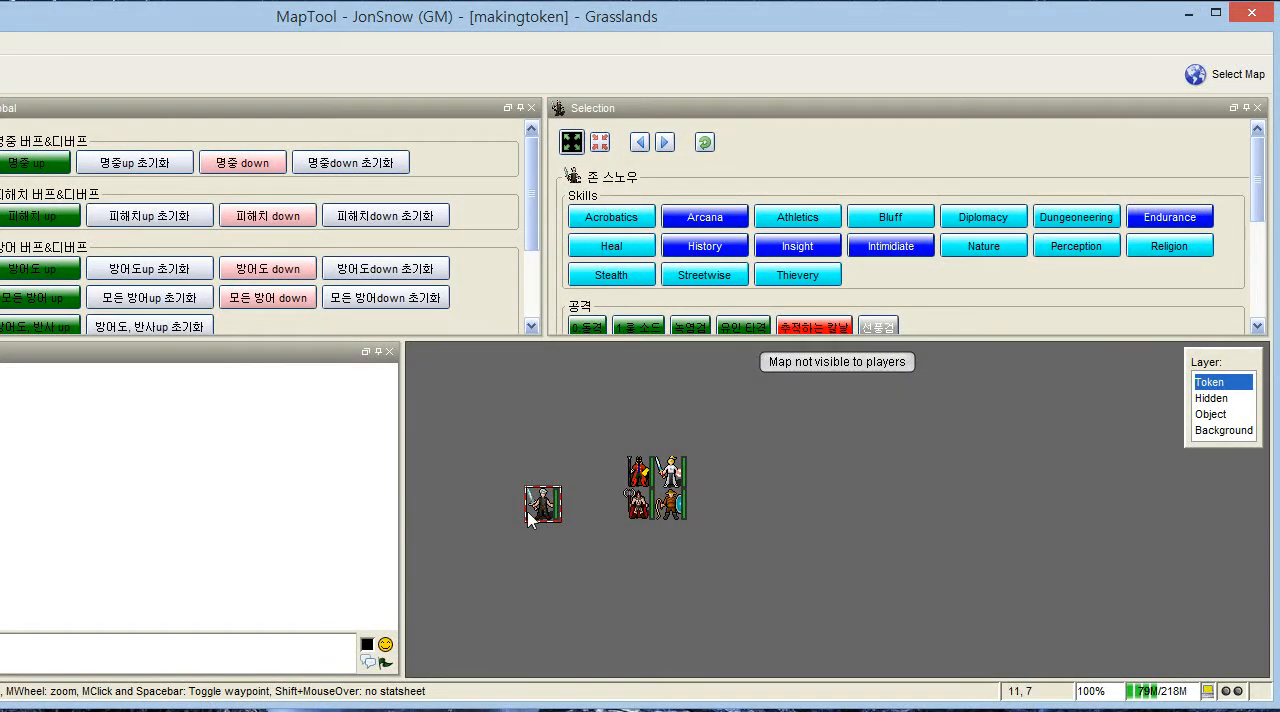
# - Examine the imported 존 스노우 token beside the campaign's existing tokens on the map
pyautogui.moveTo(560, 528)
pyautogui.moveTo(851, 566); pyautogui.dragTo(1008, 573)
pyautogui.moveTo(702, 506)
pyautogui.moveTo(767, 517); pyautogui.dragTo(877, 519)
pyautogui.scroll(3, 800, 535)
pyautogui.moveTo(820, 508)
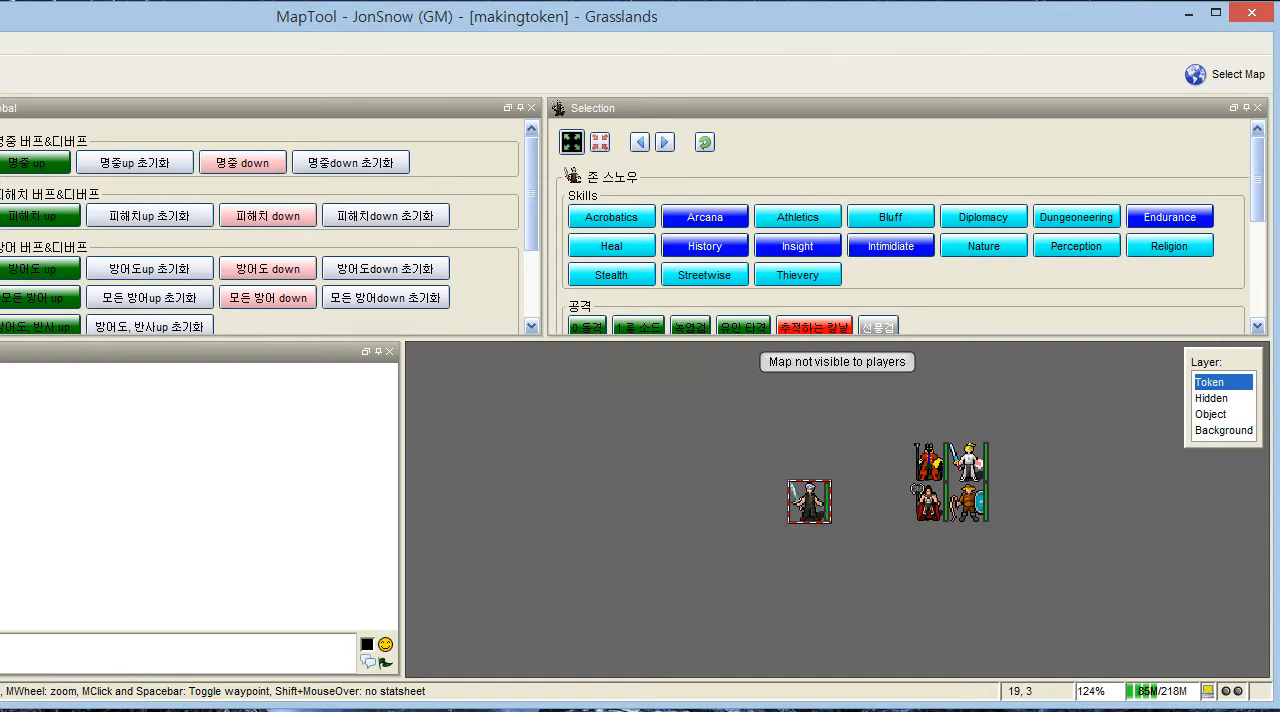
# - Switch to the D&D Character Builder and load the character John Snow from the voice folder
pyautogui.hotkey('alt', 'Tab')
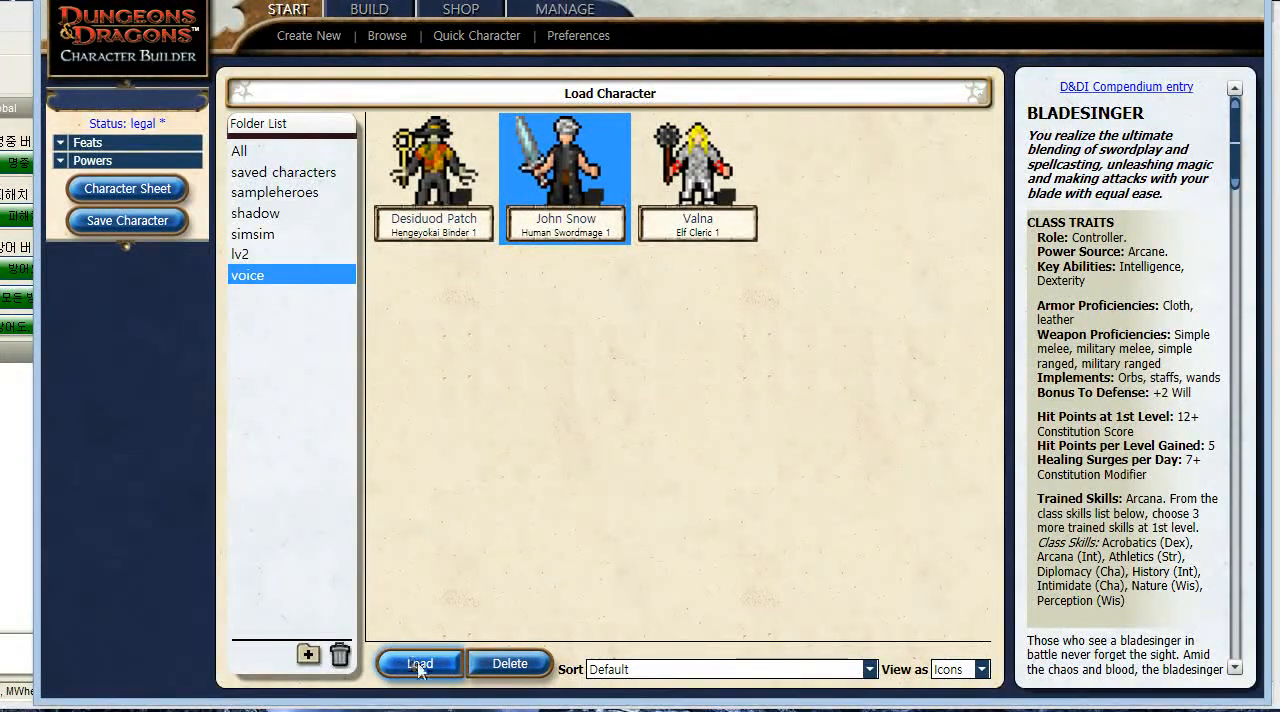
pyautogui.click(420, 668)
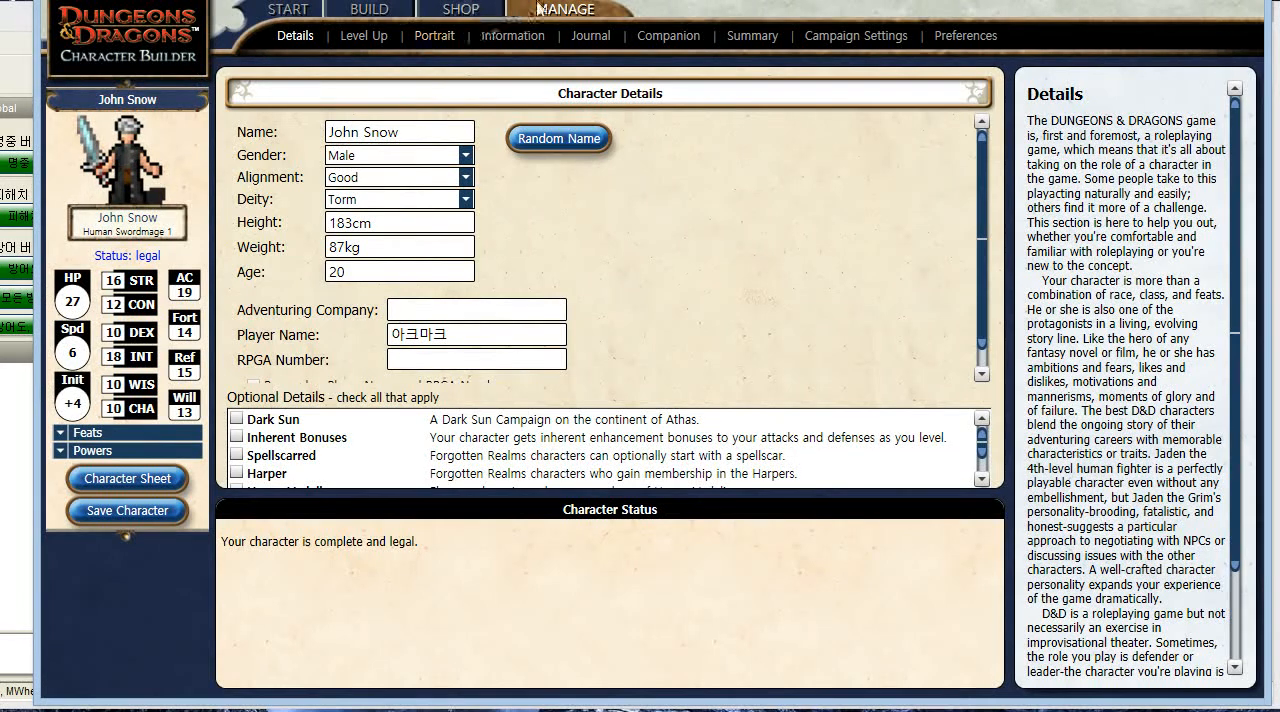
pyautogui.click(288, 9)
pyautogui.click(365, 11)
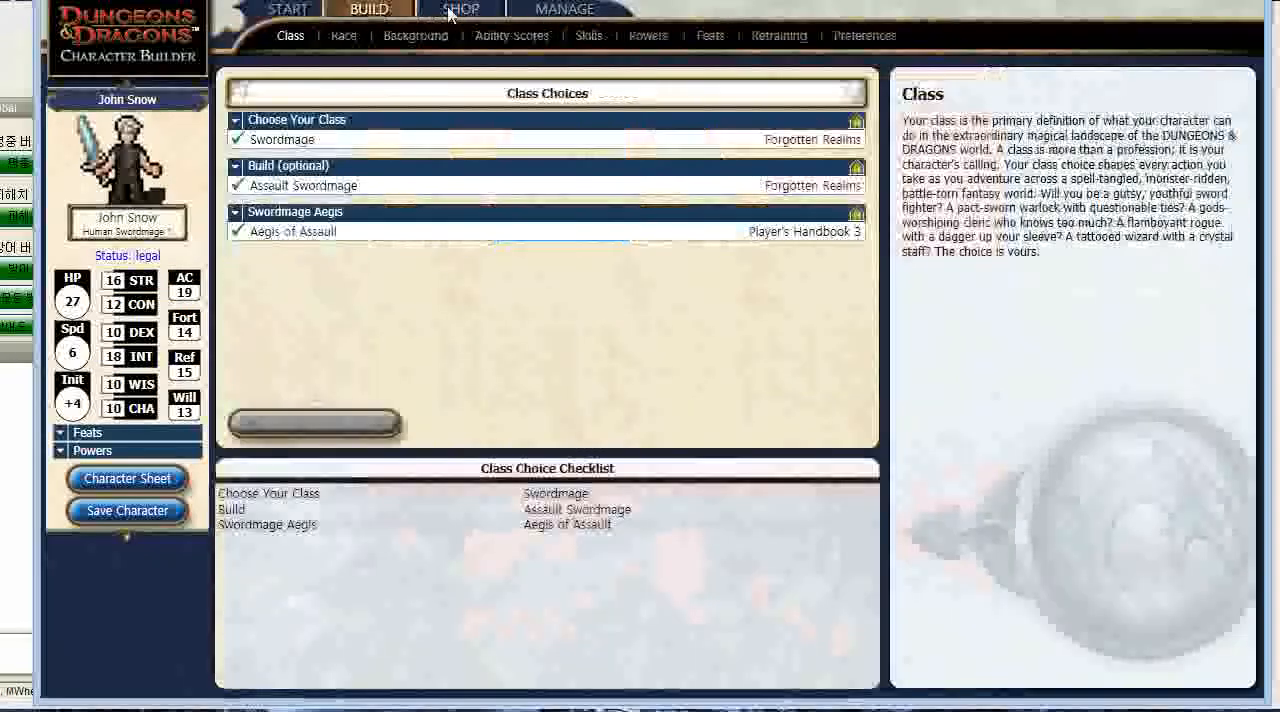
pyautogui.click(460, 9)
pyautogui.click(580, 10)
pyautogui.click(318, 12)
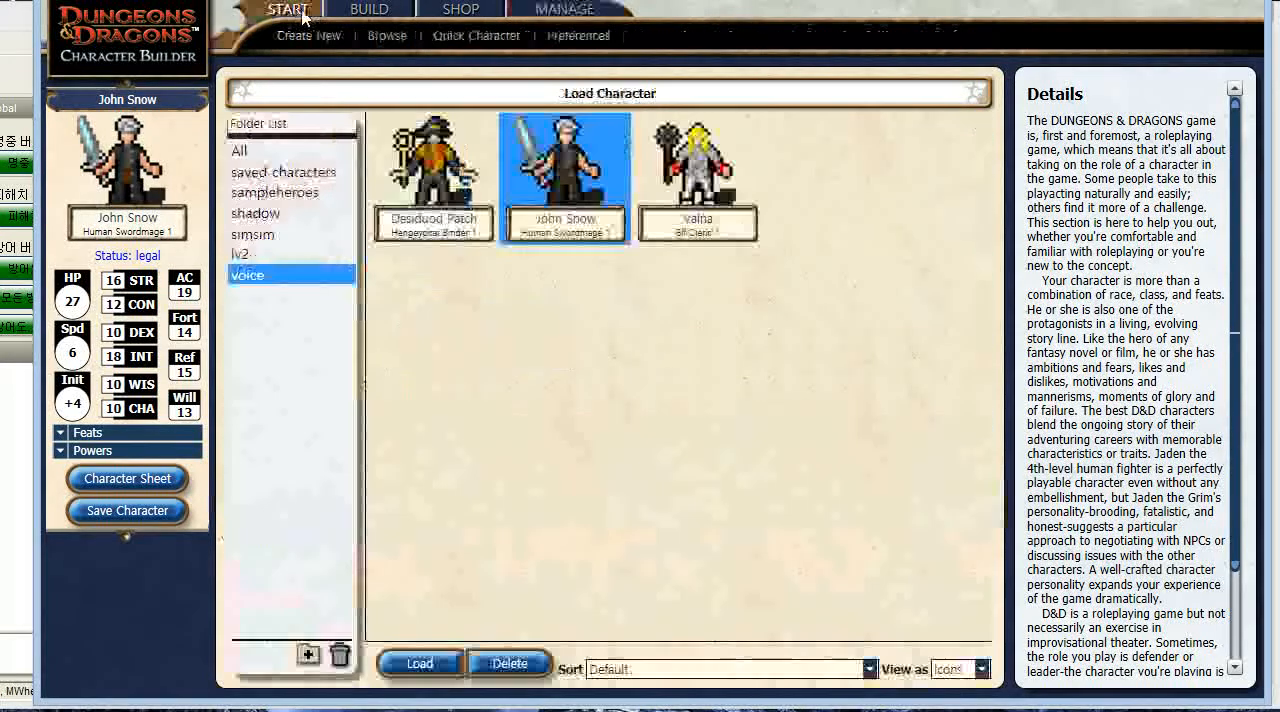
# - Level the John Snow character up to level 2
pyautogui.click(598, 14)
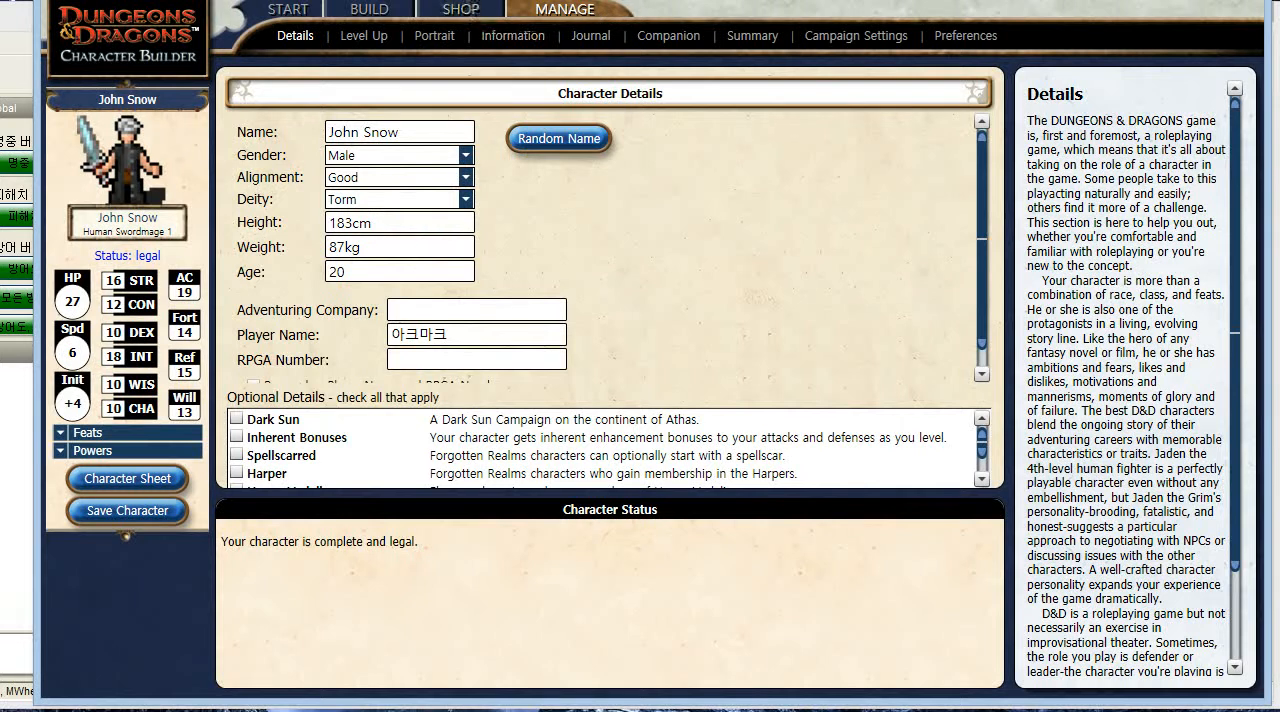
pyautogui.click(379, 40)
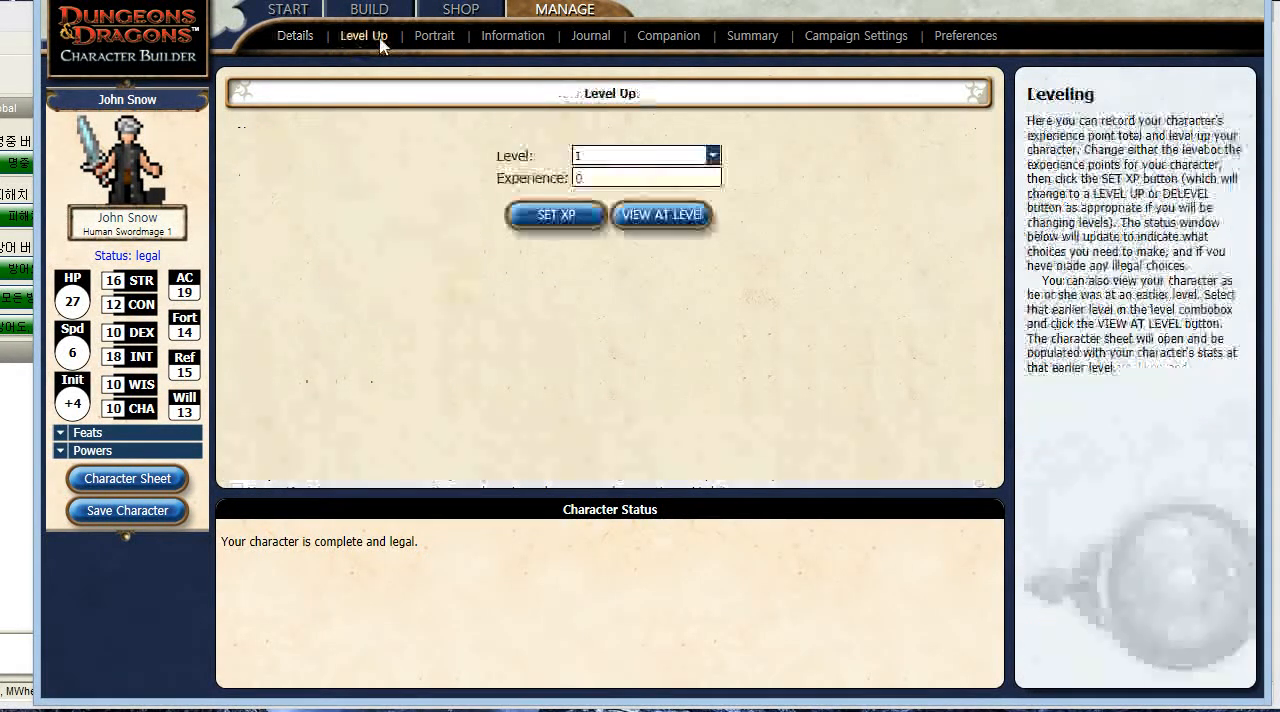
pyautogui.click(713, 157)
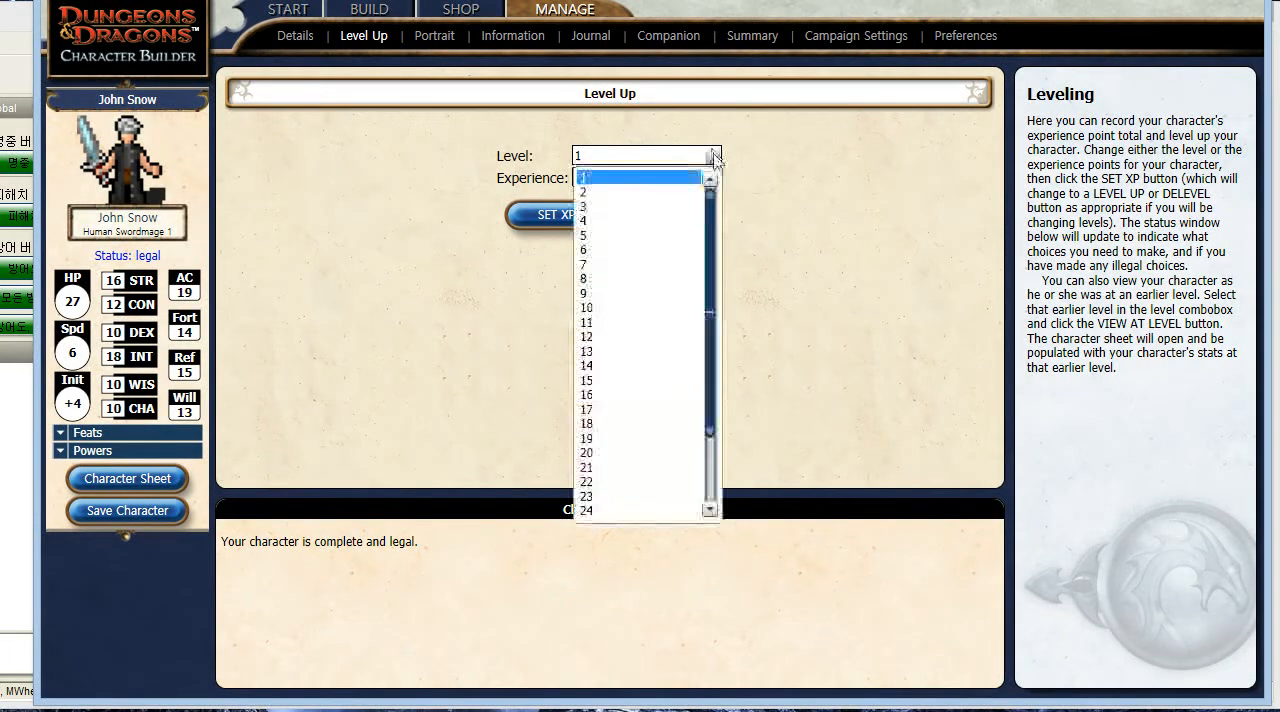
pyautogui.click(677, 197)
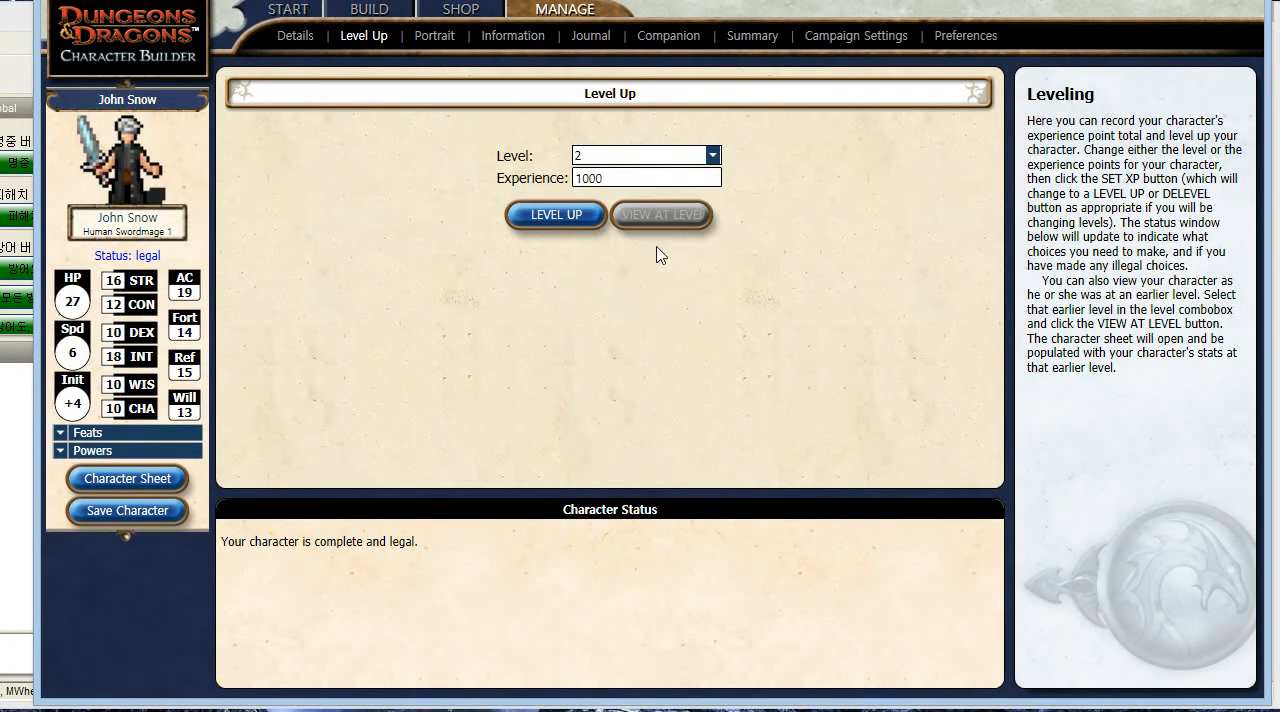
pyautogui.click(560, 218)
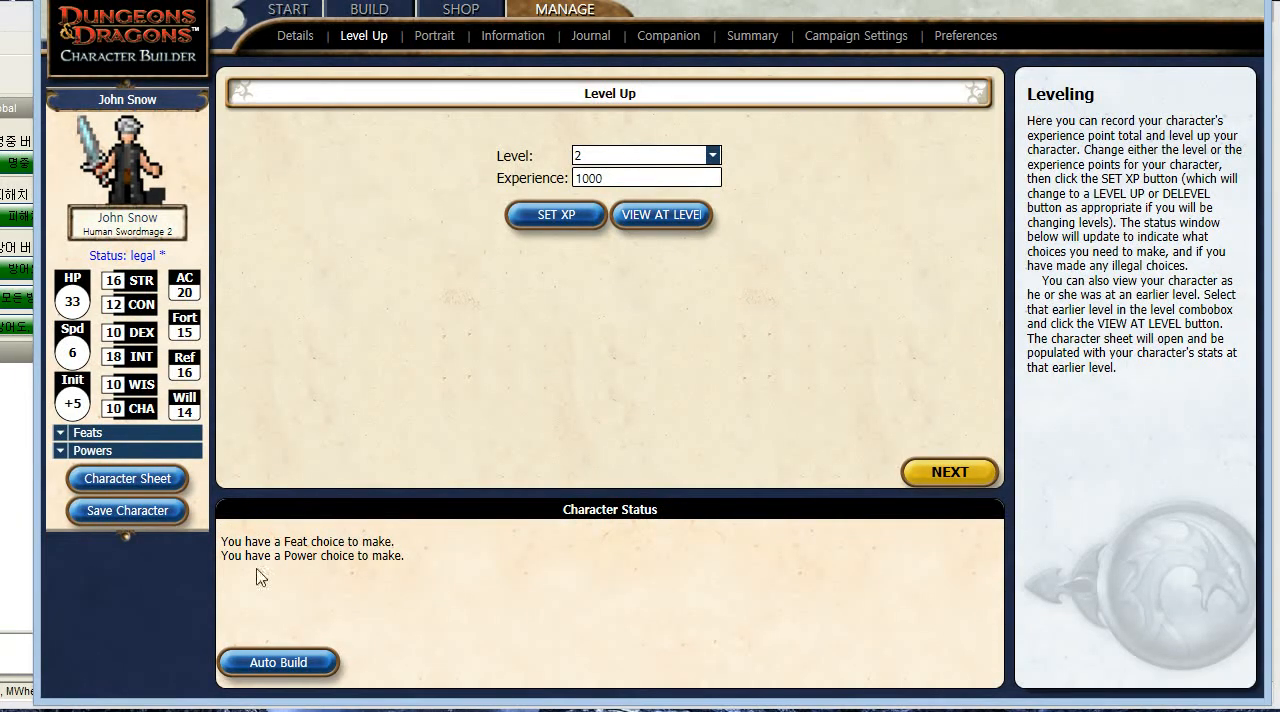
# - Review the available level 2 utility powers and choose Dimensional Warp as the character's Swordmage utility 2 power
pyautogui.click(372, 10)
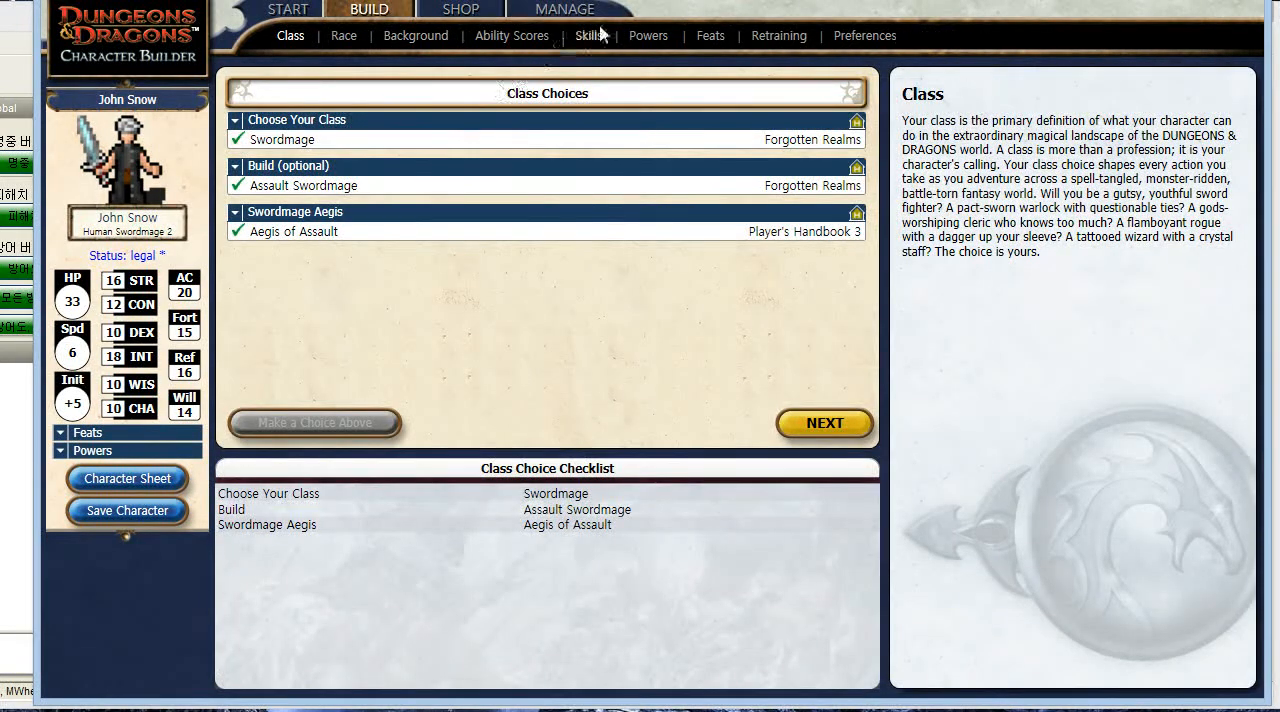
pyautogui.click(646, 40)
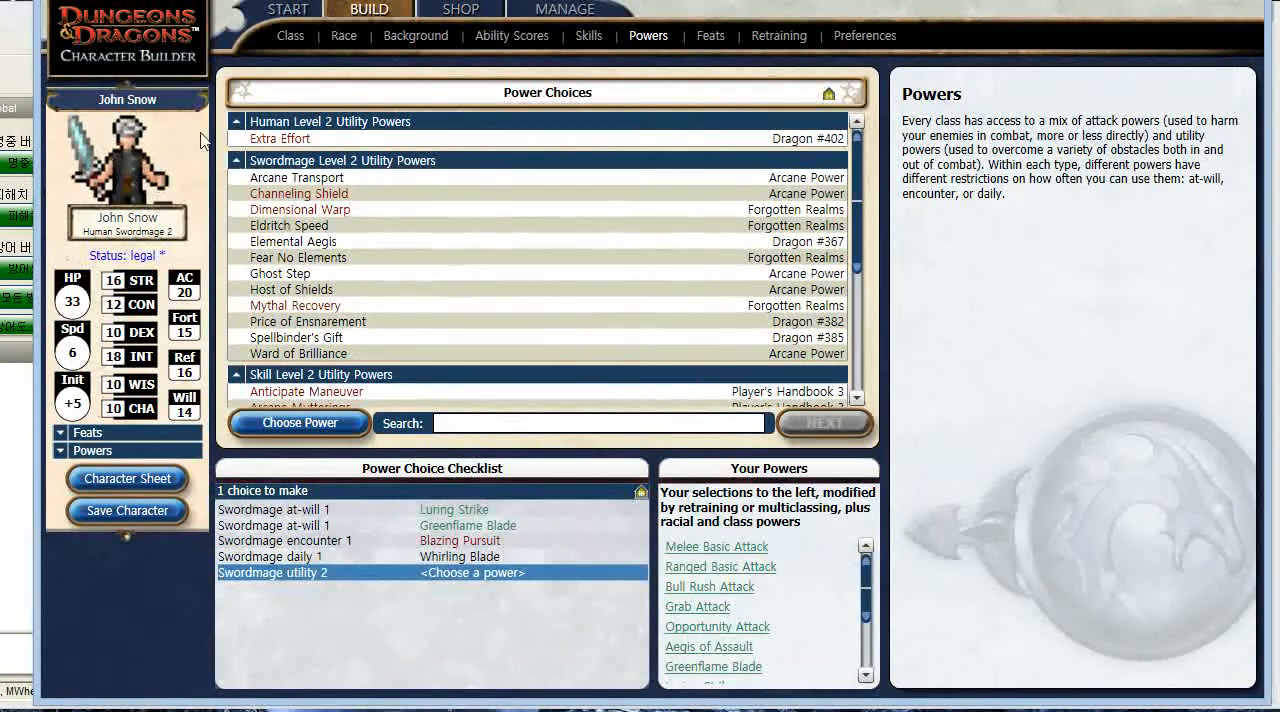
pyautogui.scroll(-1, 520, 307)
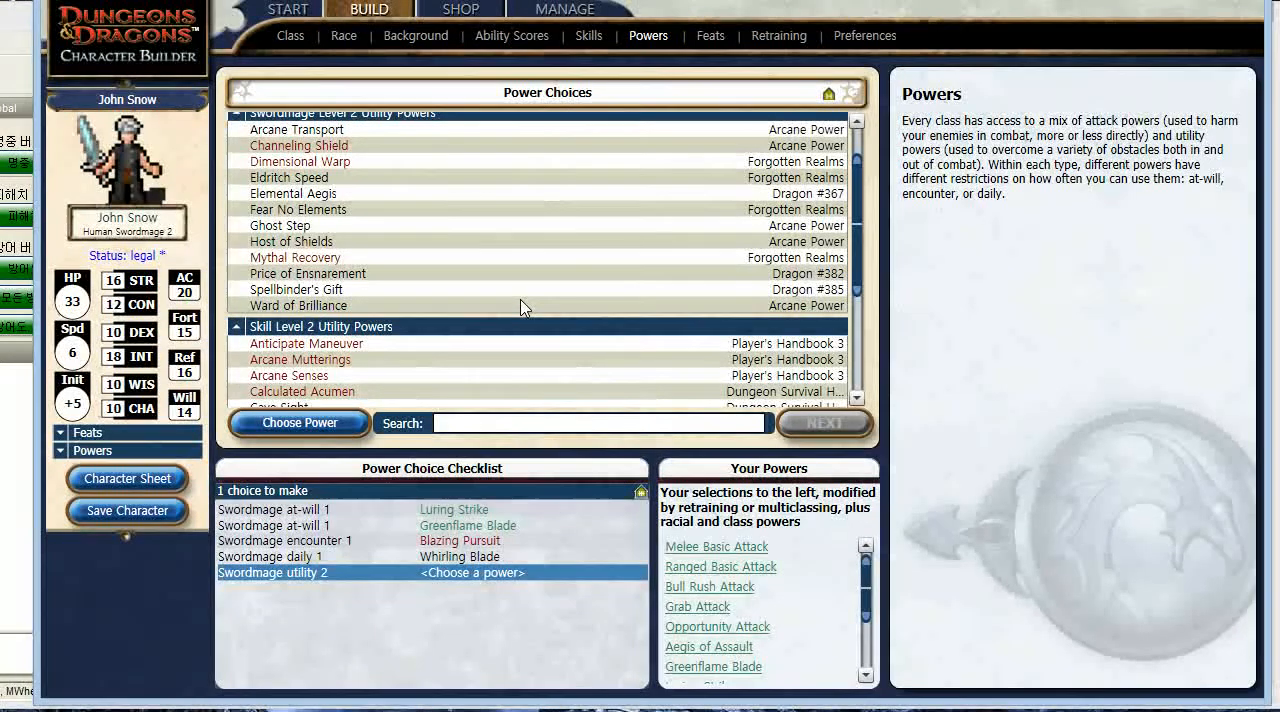
pyautogui.scroll(-4, 520, 307)
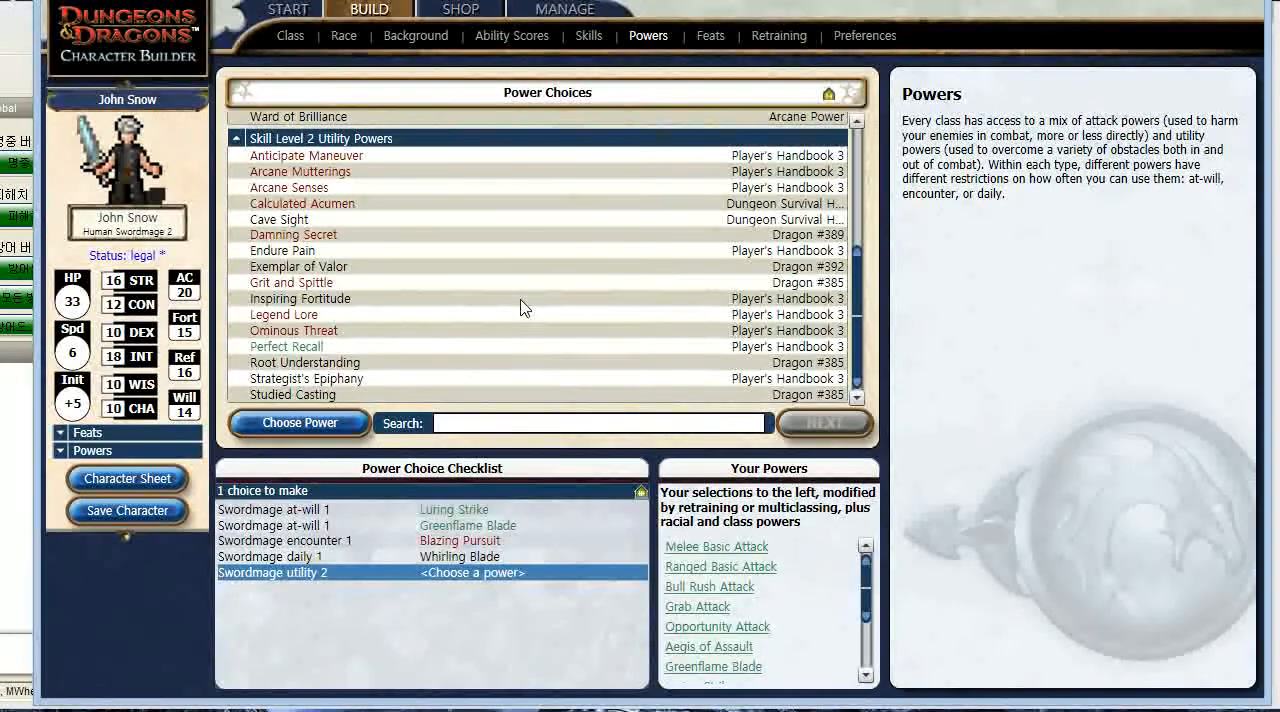
pyautogui.scroll(4, 520, 307)
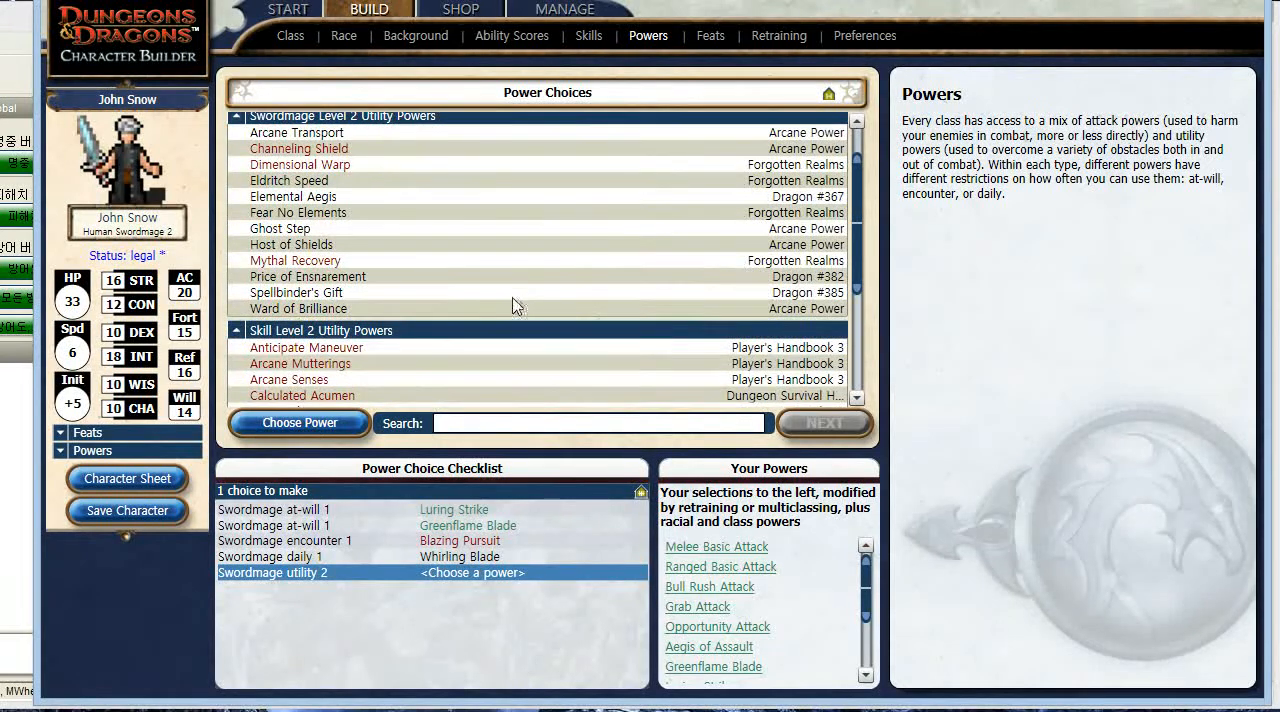
pyautogui.scroll(1, 476, 277)
pyautogui.click(350, 212)
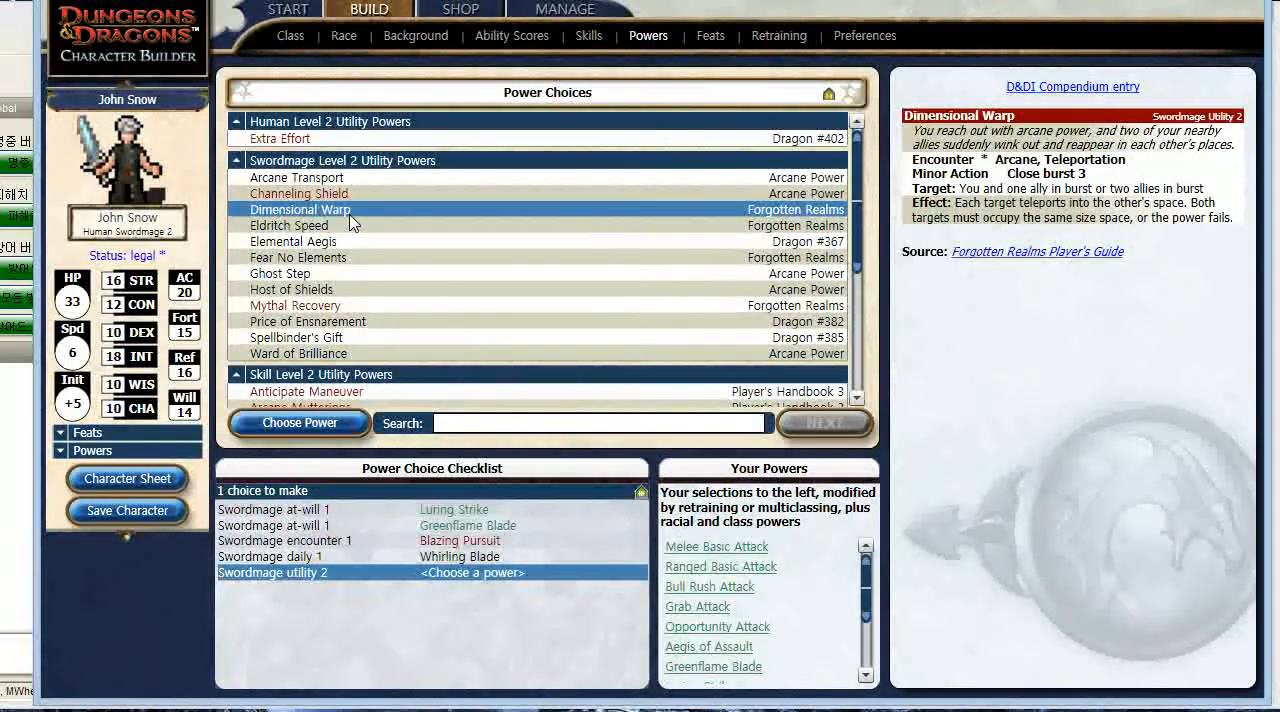
pyautogui.click(410, 140)
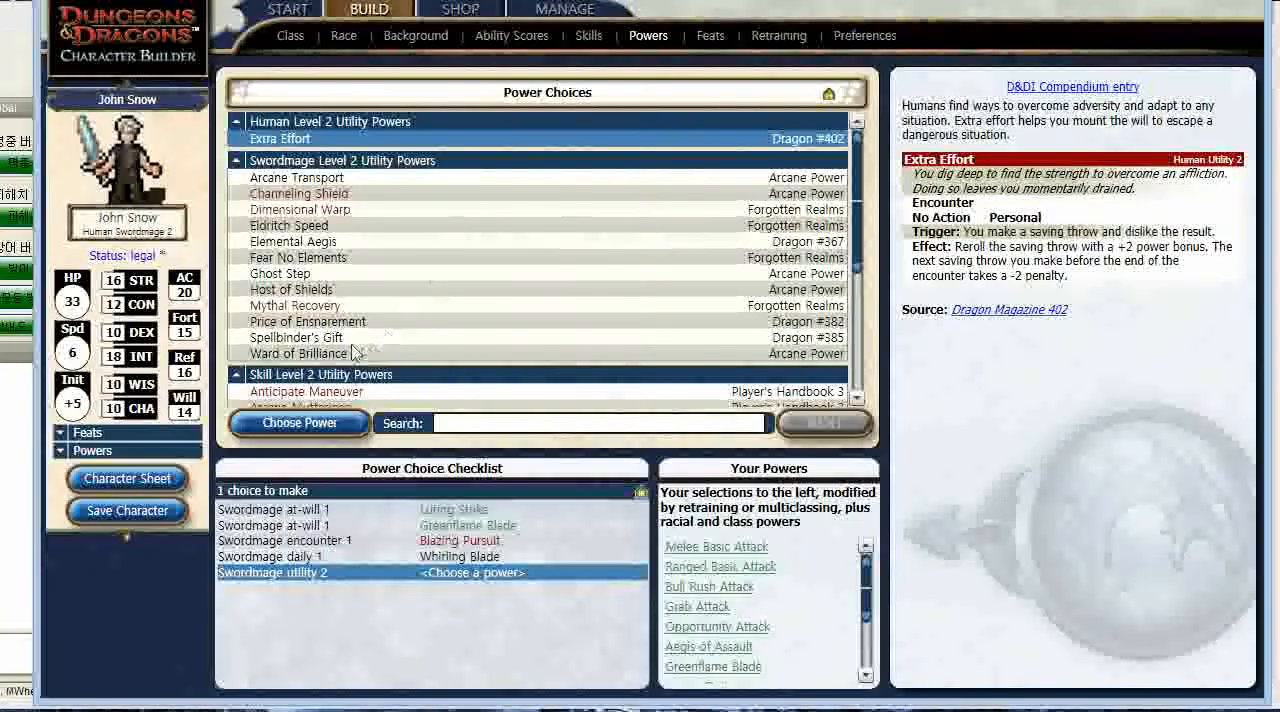
pyautogui.click(316, 305)
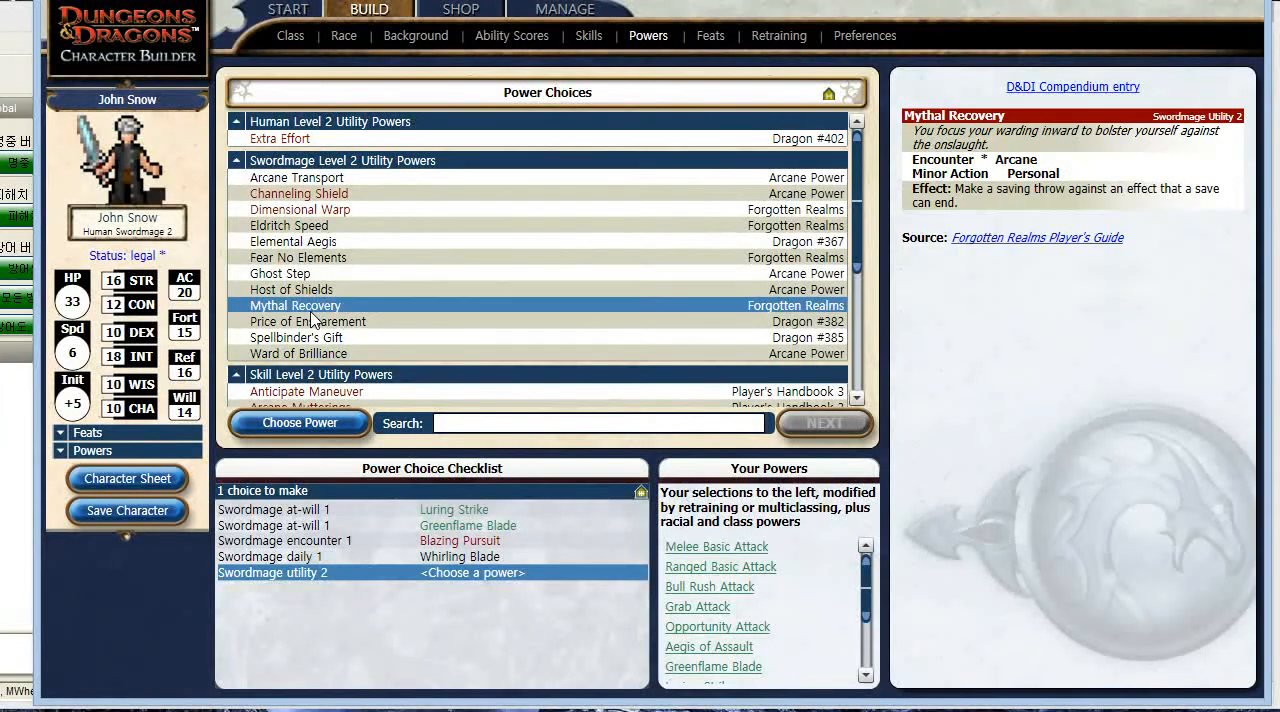
pyautogui.click(351, 212)
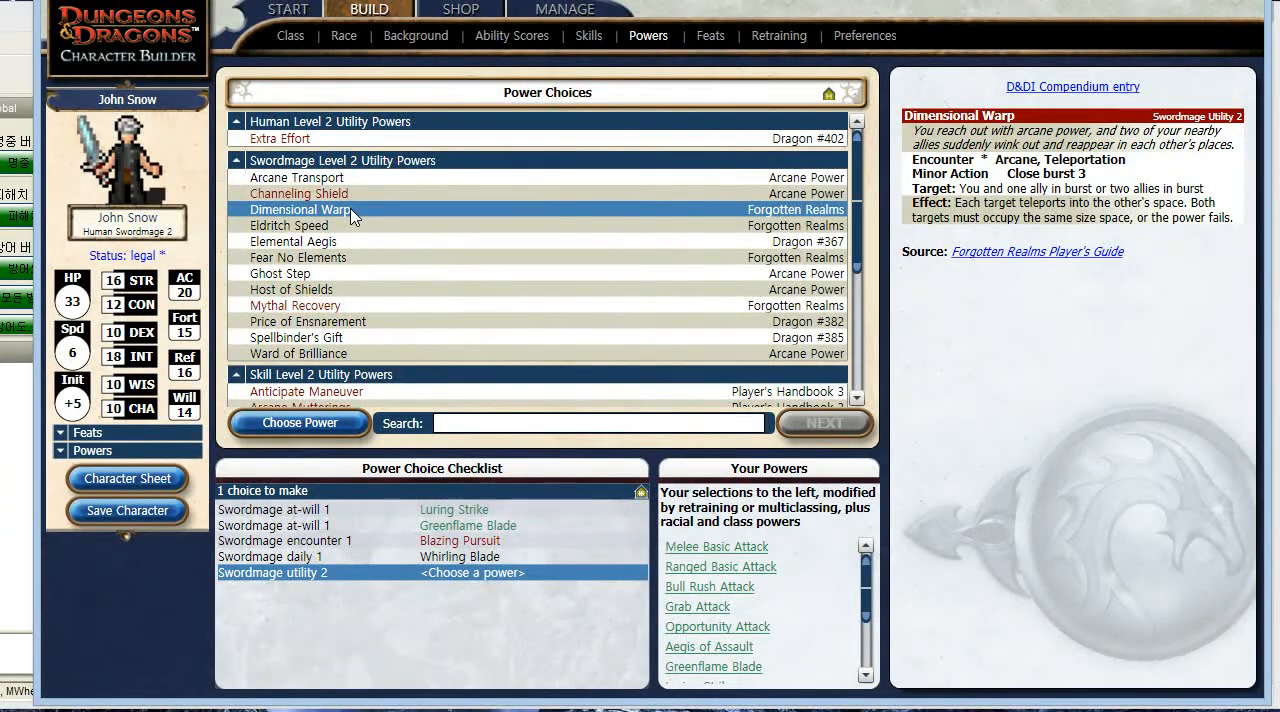
pyautogui.doubleClick(353, 211)
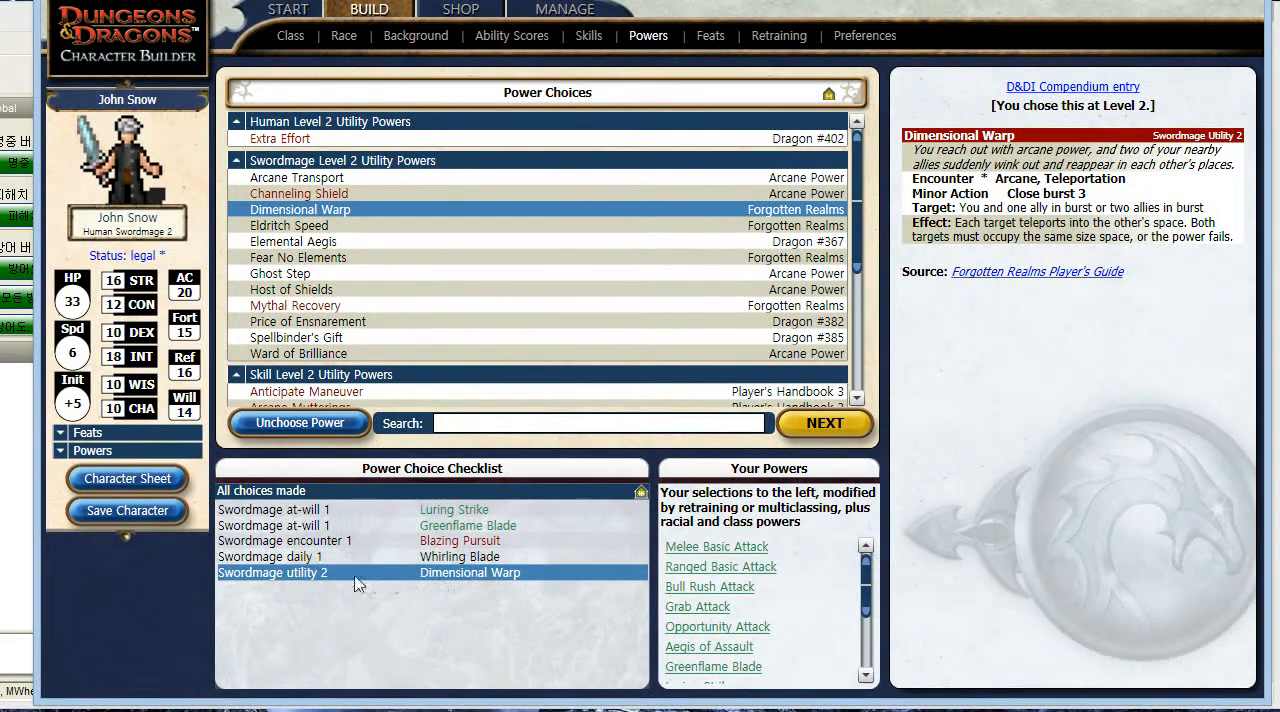
# - Examine the suggested, racial and Swordmage class feats available for the character's level 2 feat choice
pyautogui.click(707, 38)
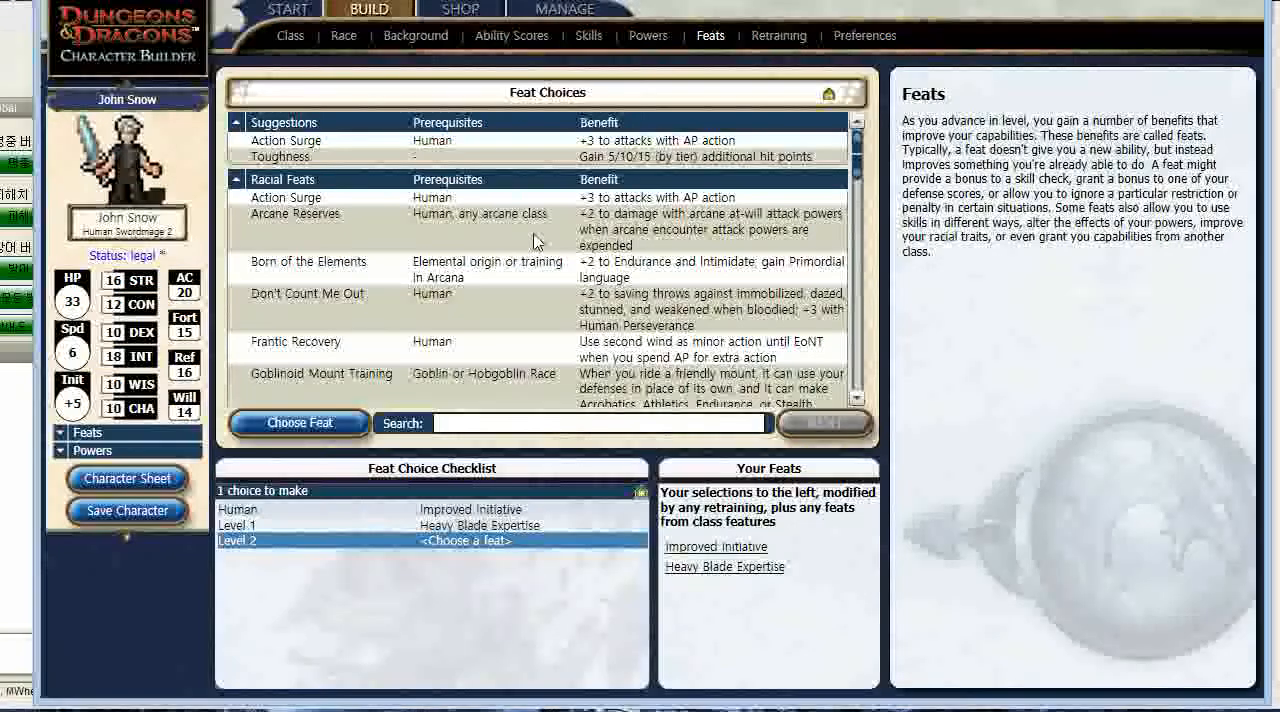
pyautogui.scroll(-5, 534, 241)
pyautogui.scroll(-4, 497, 290)
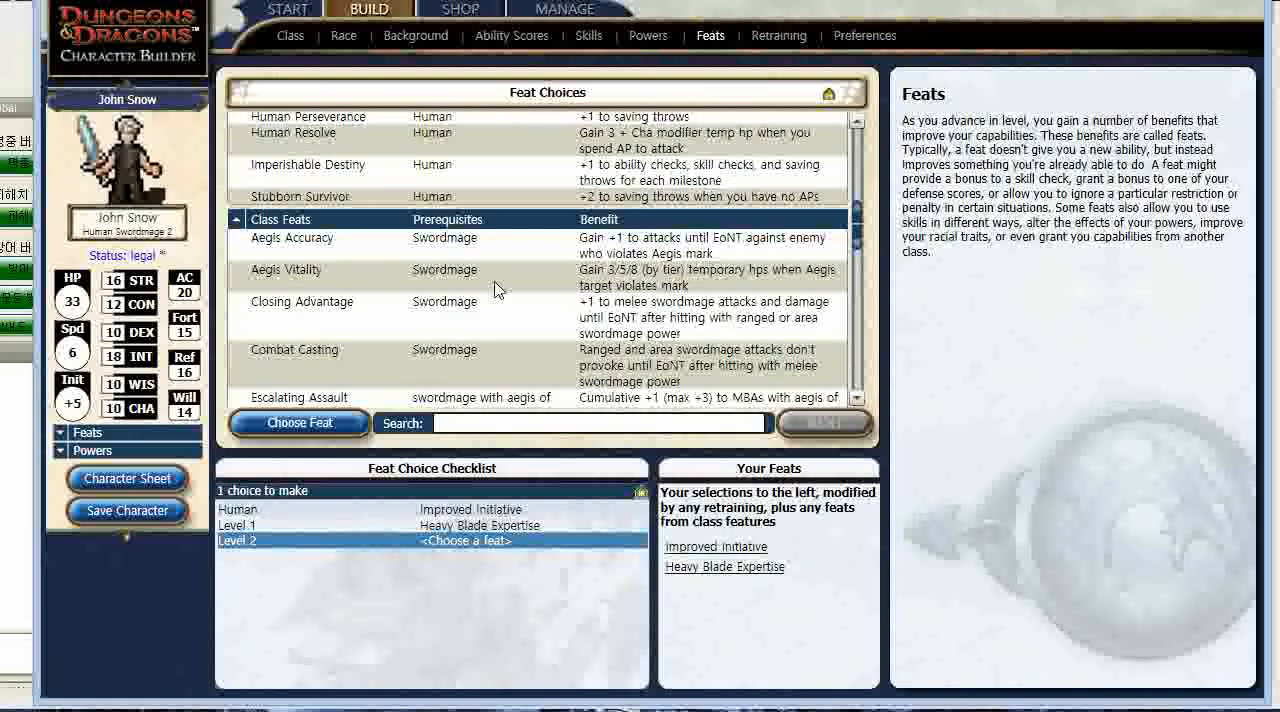
pyautogui.scroll(-1, 497, 290)
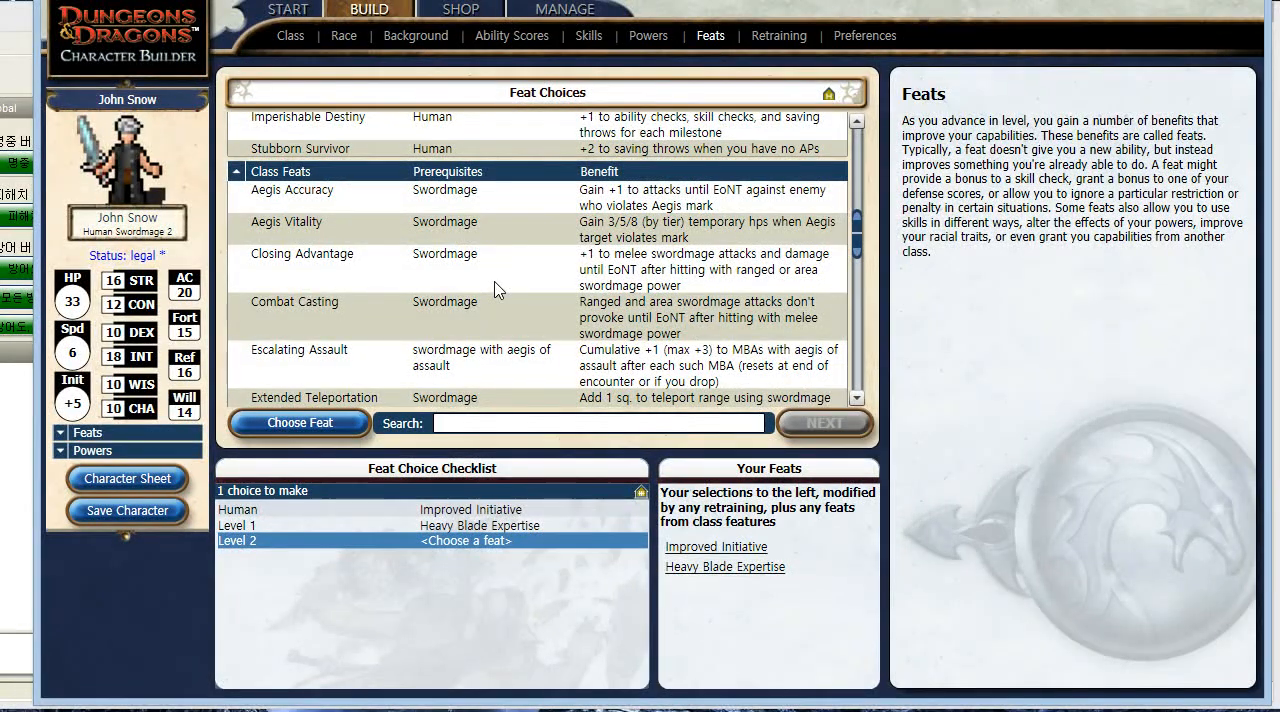
pyautogui.scroll(-1, 497, 290)
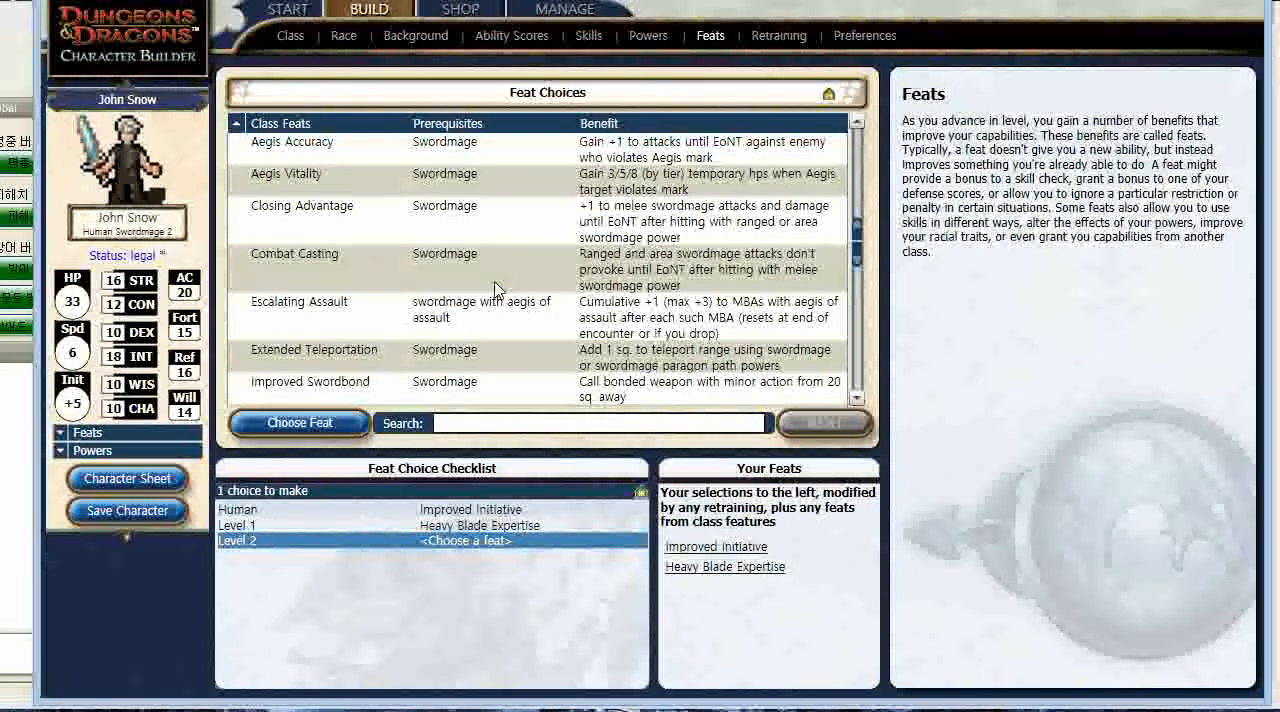
pyautogui.scroll(-3, 494, 288)
pyautogui.scroll(-1, 494, 288)
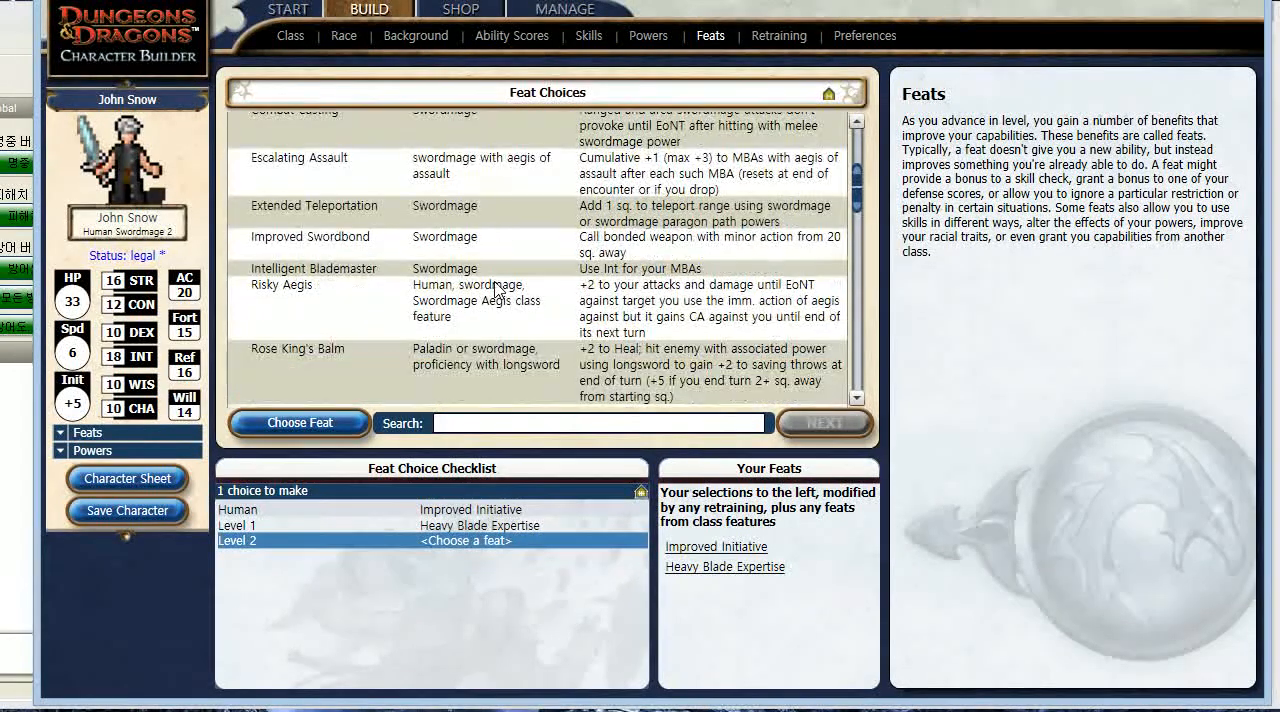
pyautogui.scroll(-1, 489, 316)
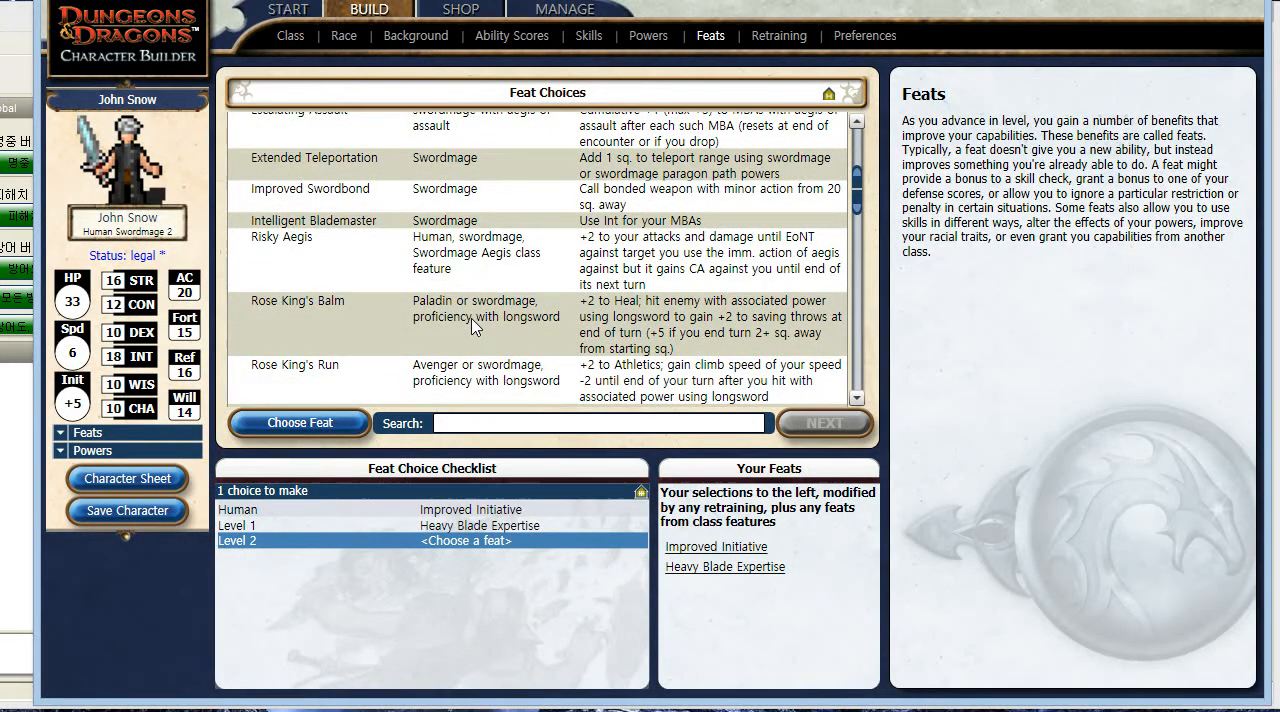
pyautogui.scroll(-4, 474, 326)
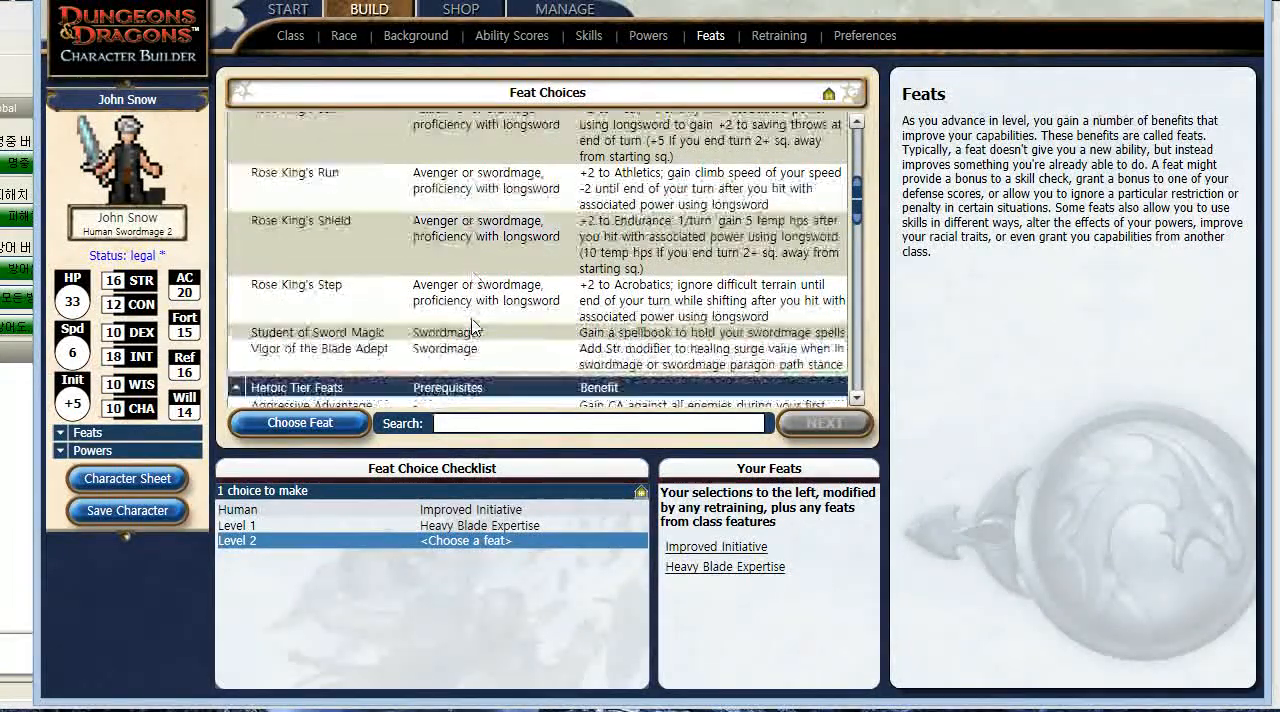
pyautogui.scroll(5, 474, 326)
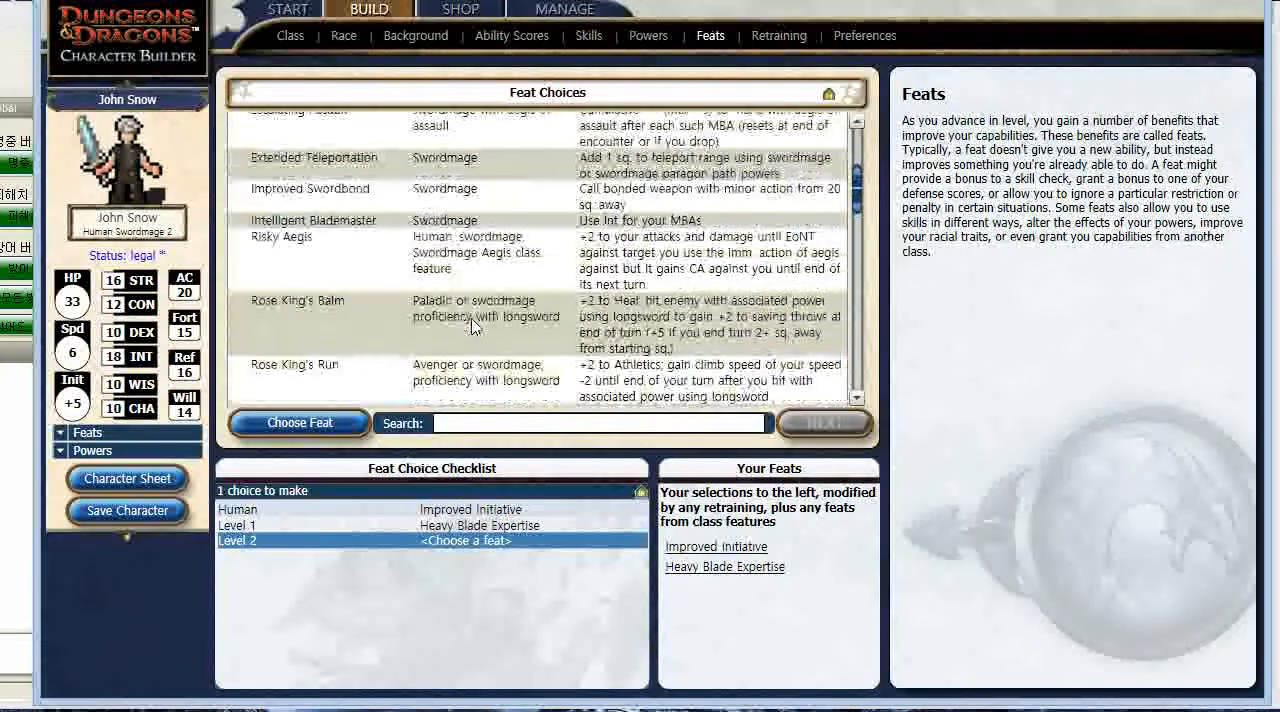
pyautogui.scroll(3, 474, 326)
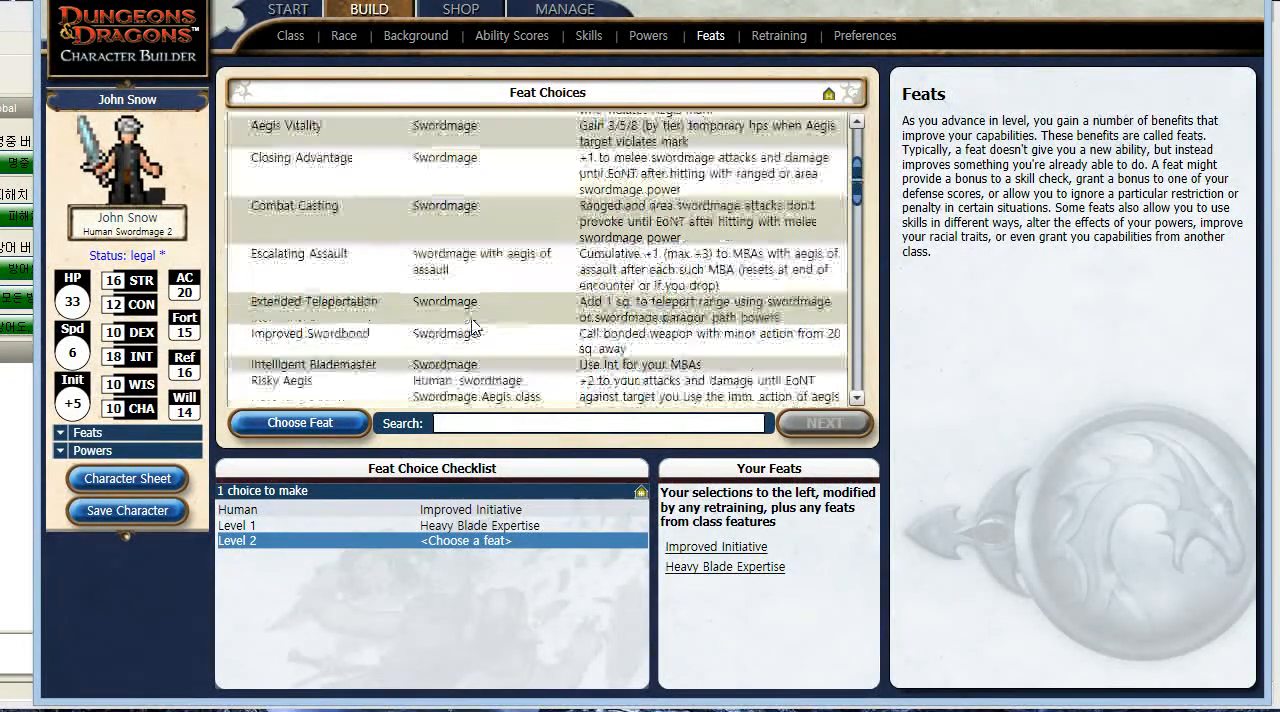
pyautogui.scroll(3, 474, 326)
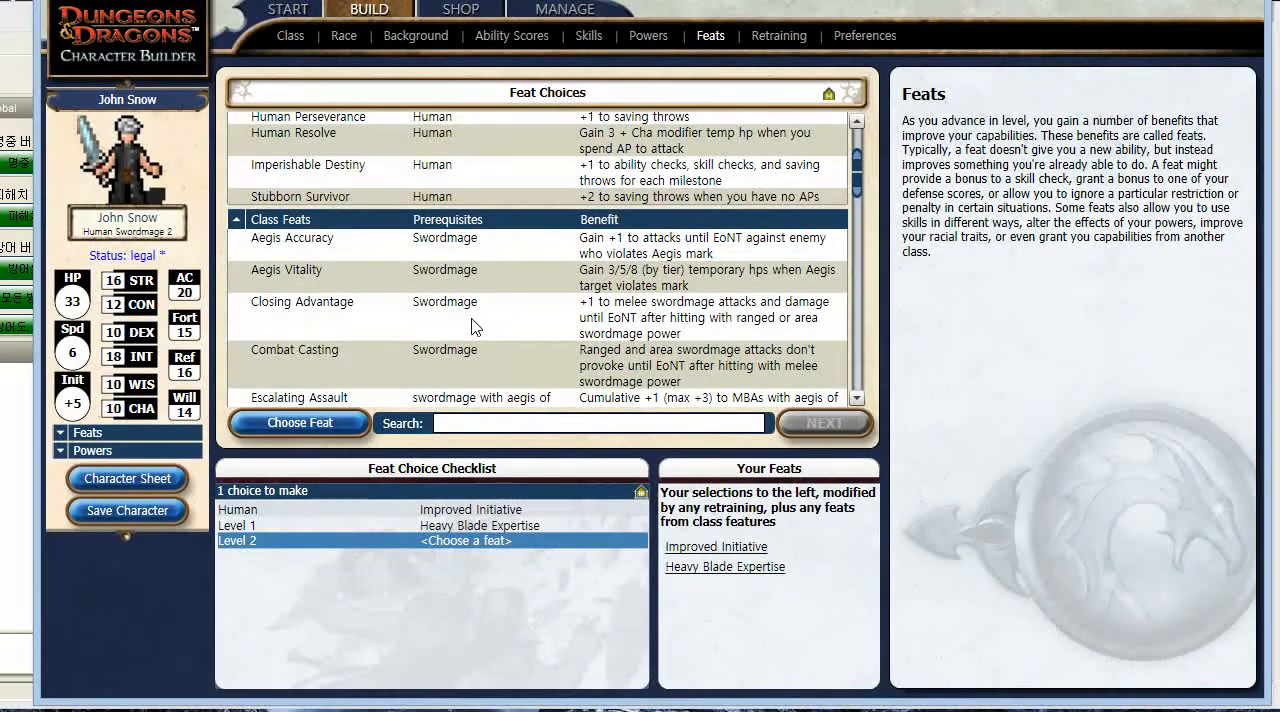
pyautogui.scroll(1, 475, 327)
pyautogui.scroll(6, 475, 327)
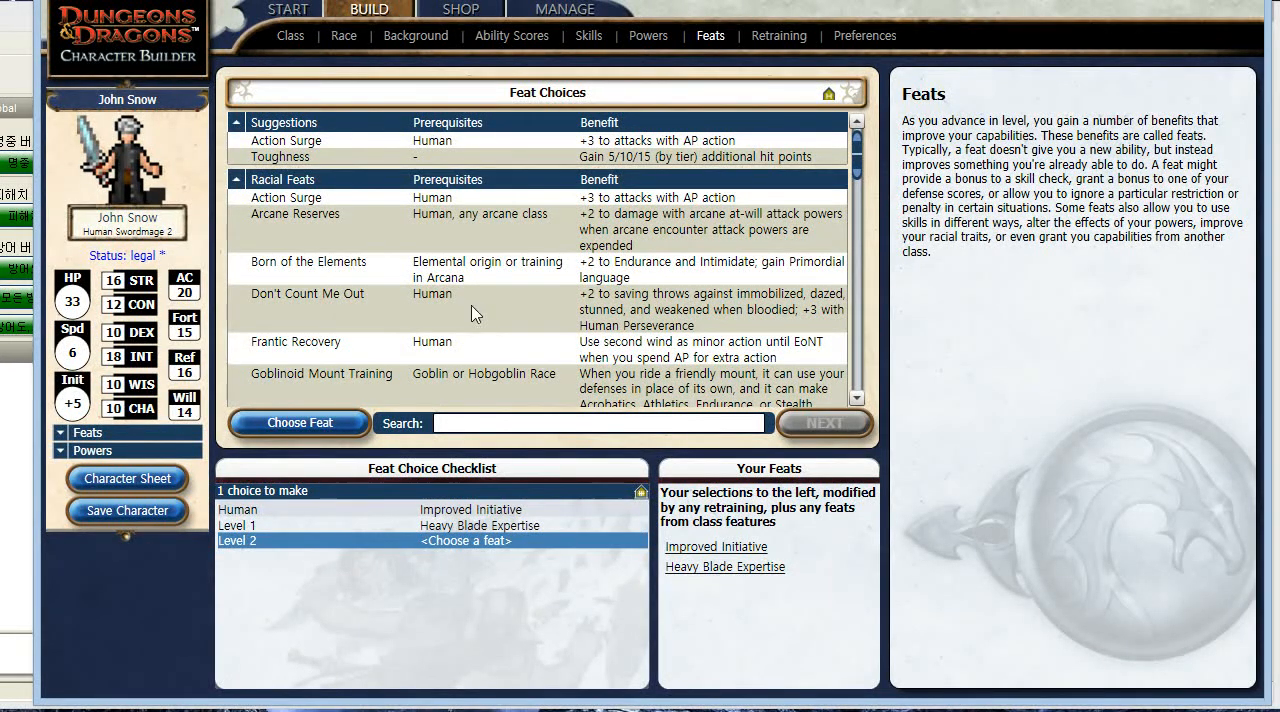
# - Examine the remaining class, heroic tier and multiclass feats and the collapsed feat groups available for the level 2 choice
pyautogui.scroll(-5, 477, 314)
pyautogui.scroll(-2, 475, 314)
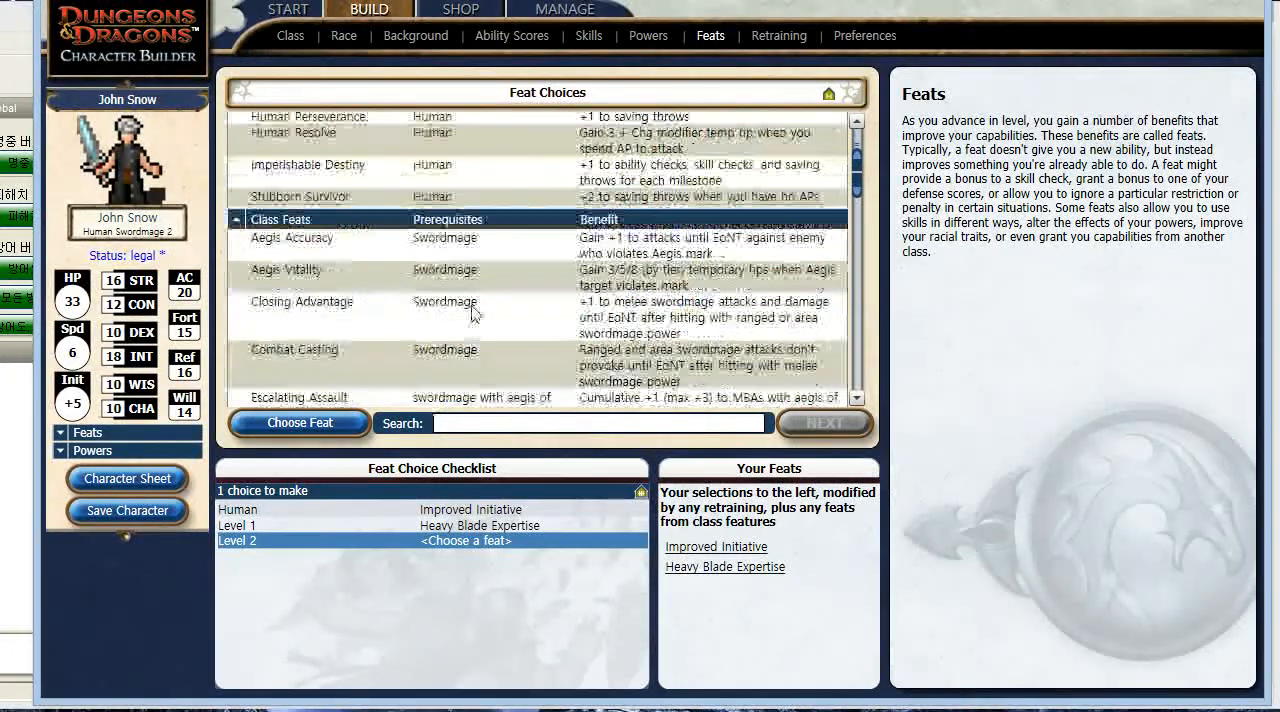
pyautogui.scroll(-3, 475, 314)
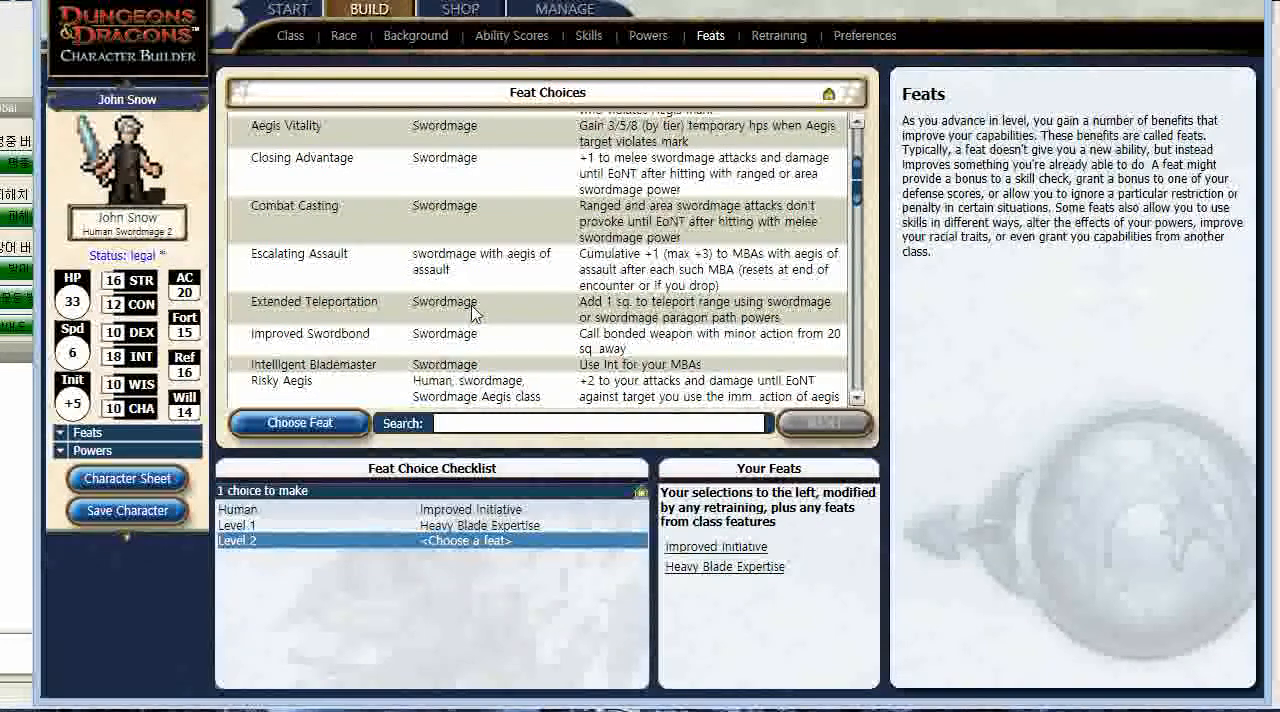
pyautogui.scroll(-5, 475, 314)
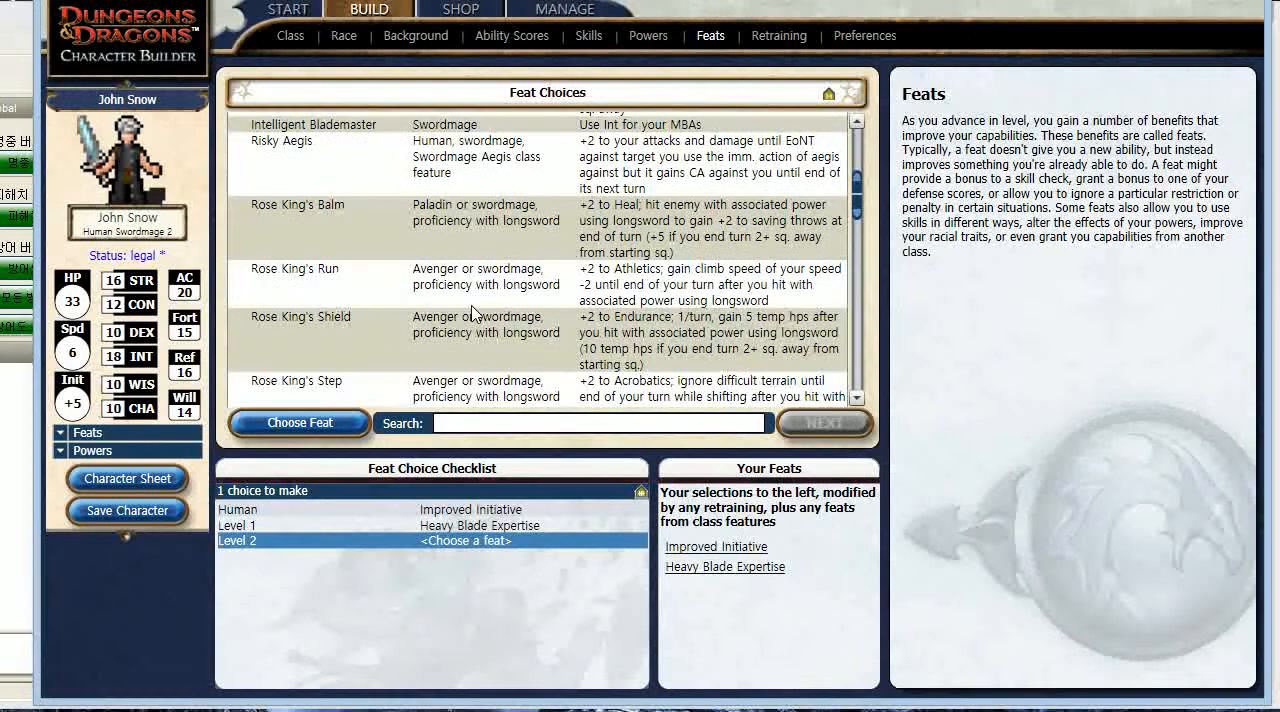
pyautogui.scroll(-2, 475, 314)
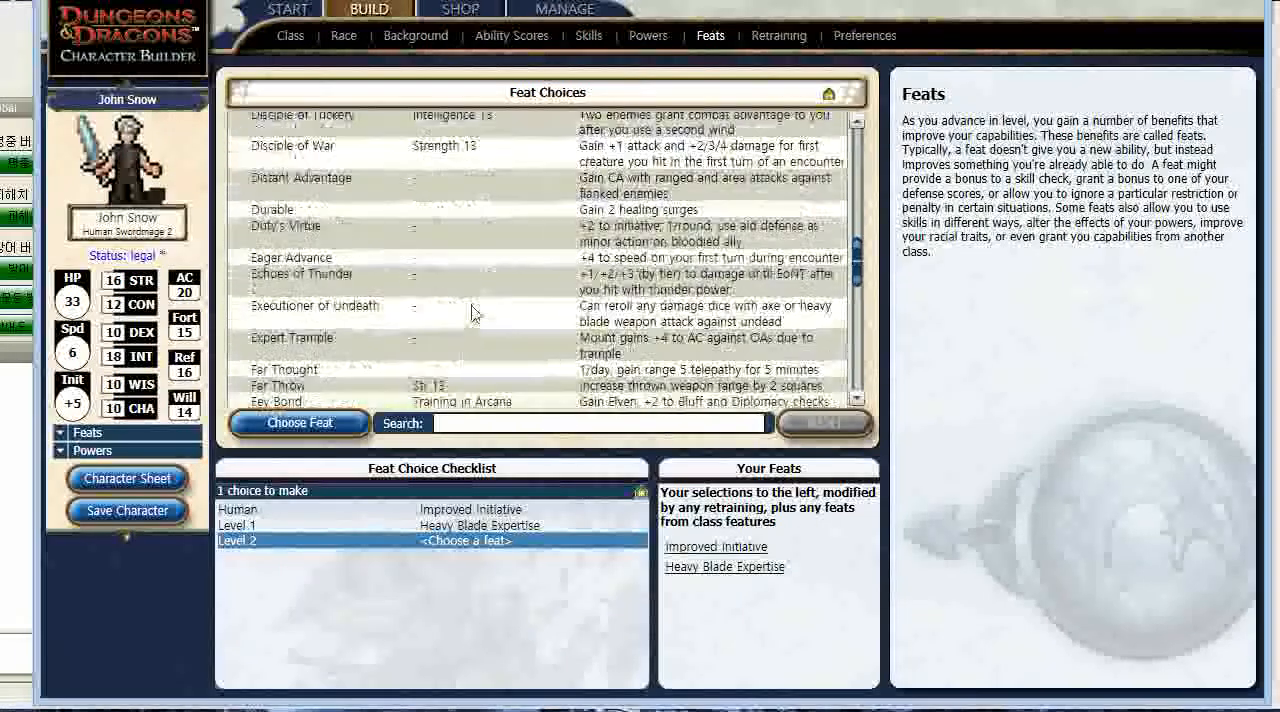
pyautogui.scroll(-8, 475, 314)
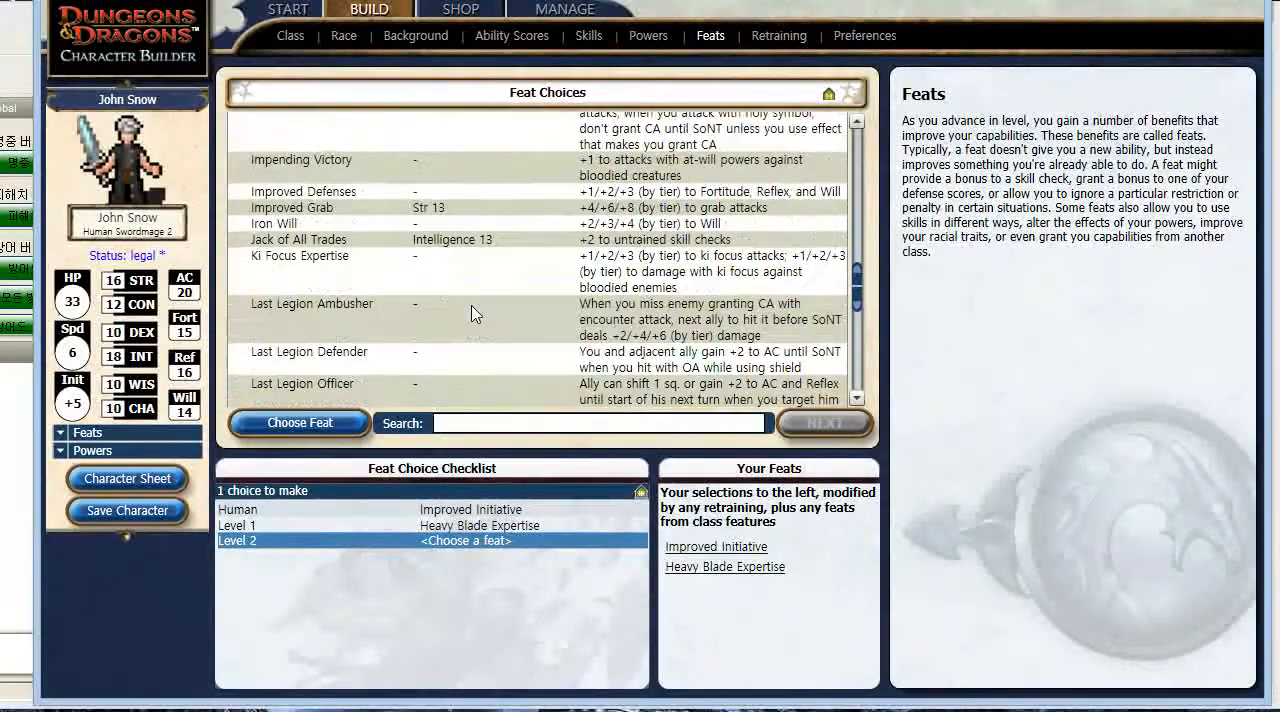
pyautogui.scroll(-5, 475, 314)
pyautogui.scroll(-4, 475, 314)
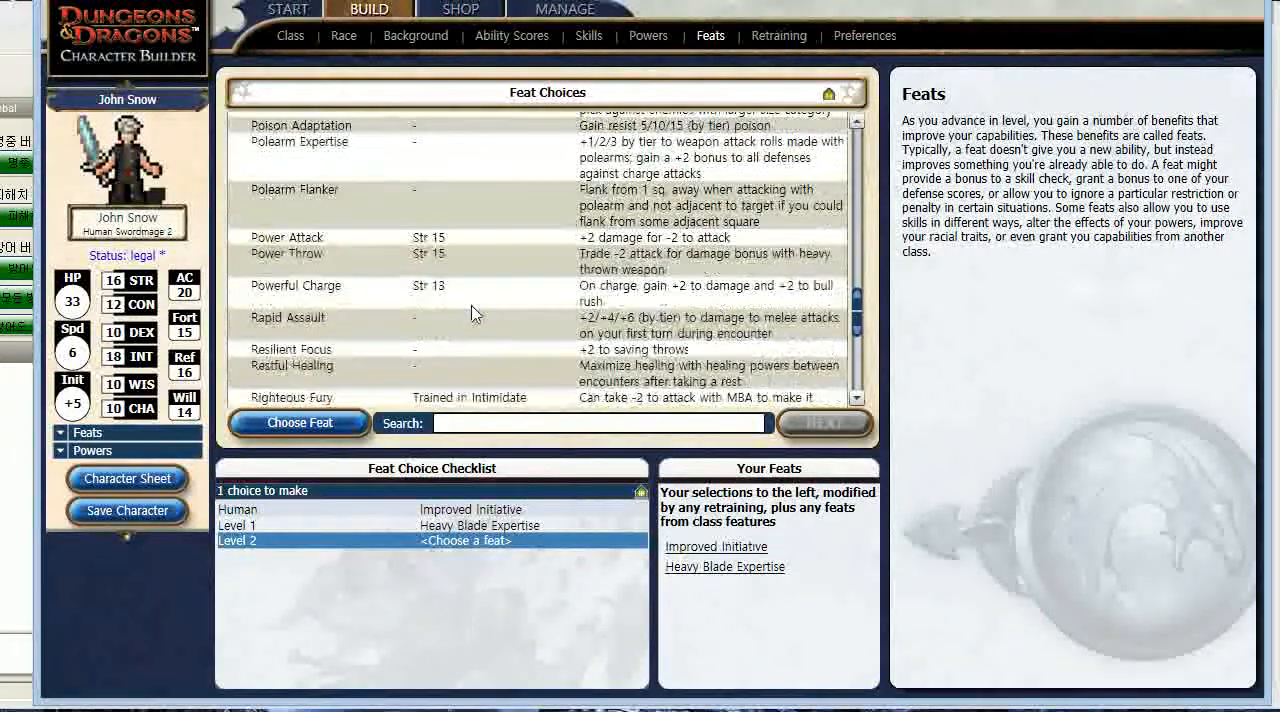
pyautogui.scroll(1, 475, 314)
pyautogui.scroll(-5, 475, 314)
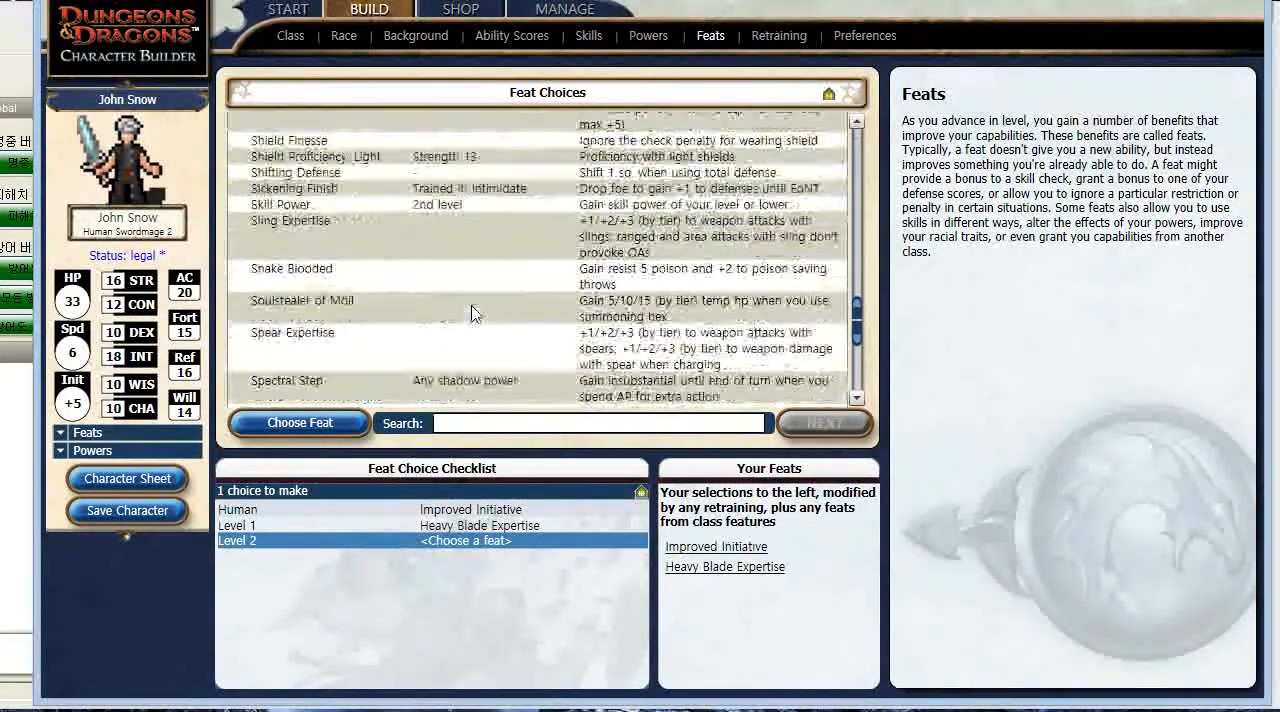
pyautogui.scroll(-15, 475, 314)
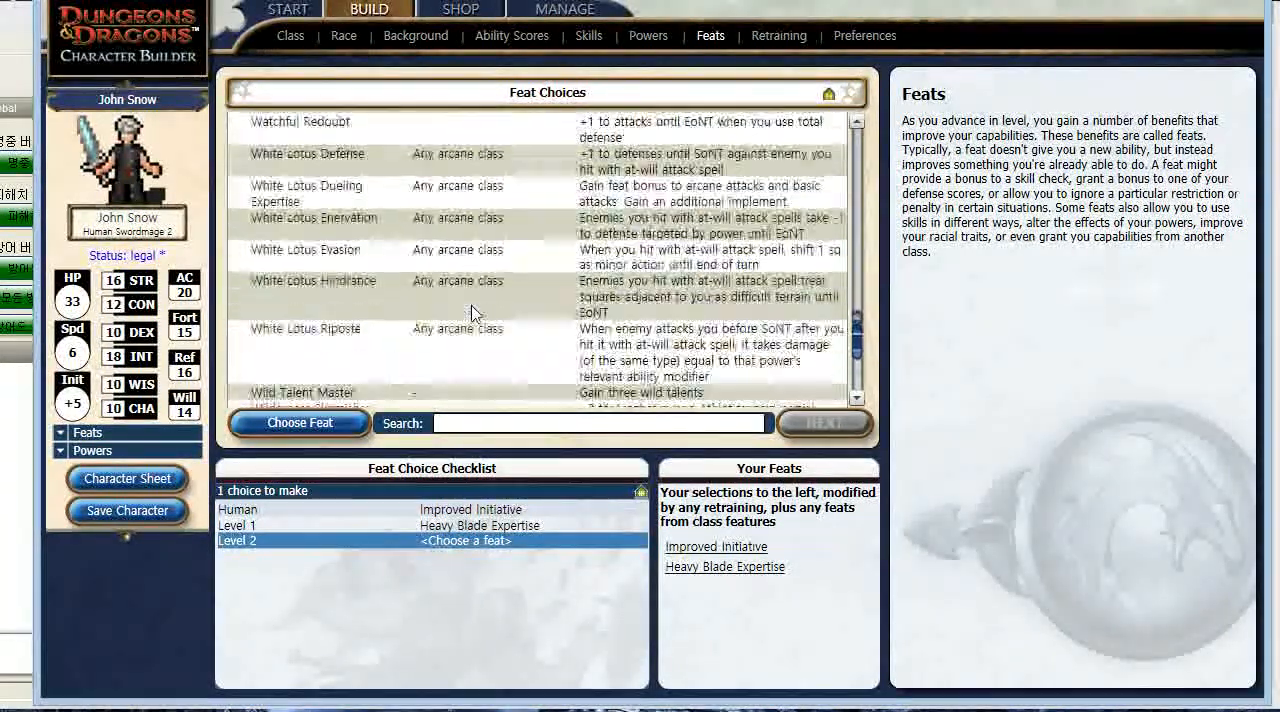
pyautogui.scroll(-5, 475, 314)
pyautogui.scroll(-5, 475, 314)
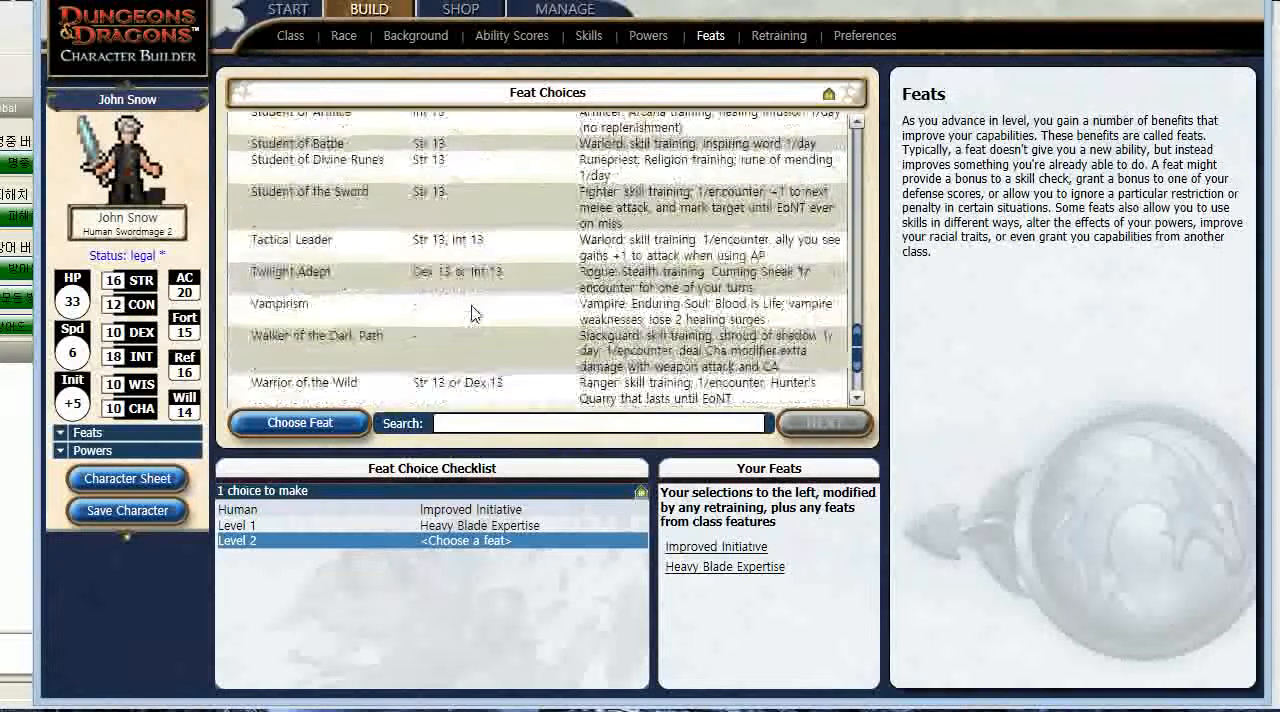
pyautogui.scroll(-3, 475, 314)
pyautogui.scroll(-15, 475, 314)
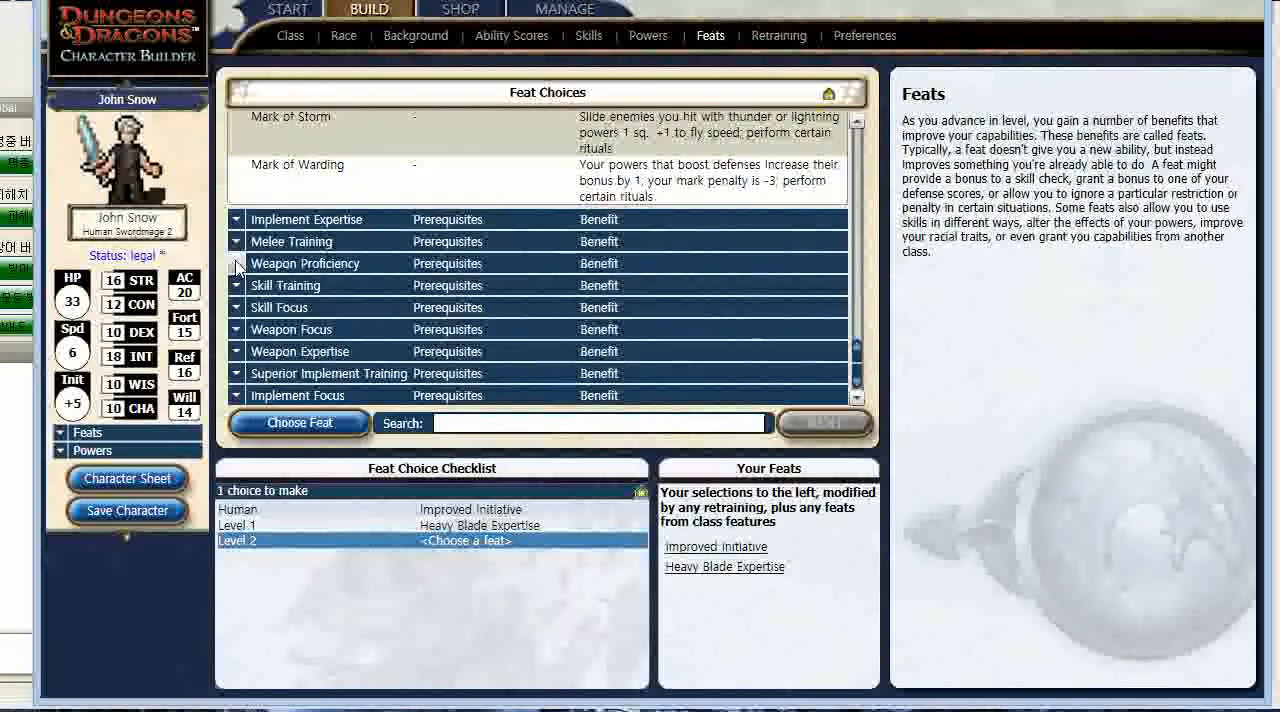
# - Expand the Weapon Proficiency feats and review which weapons they offer proficiency with
pyautogui.click(343, 262)
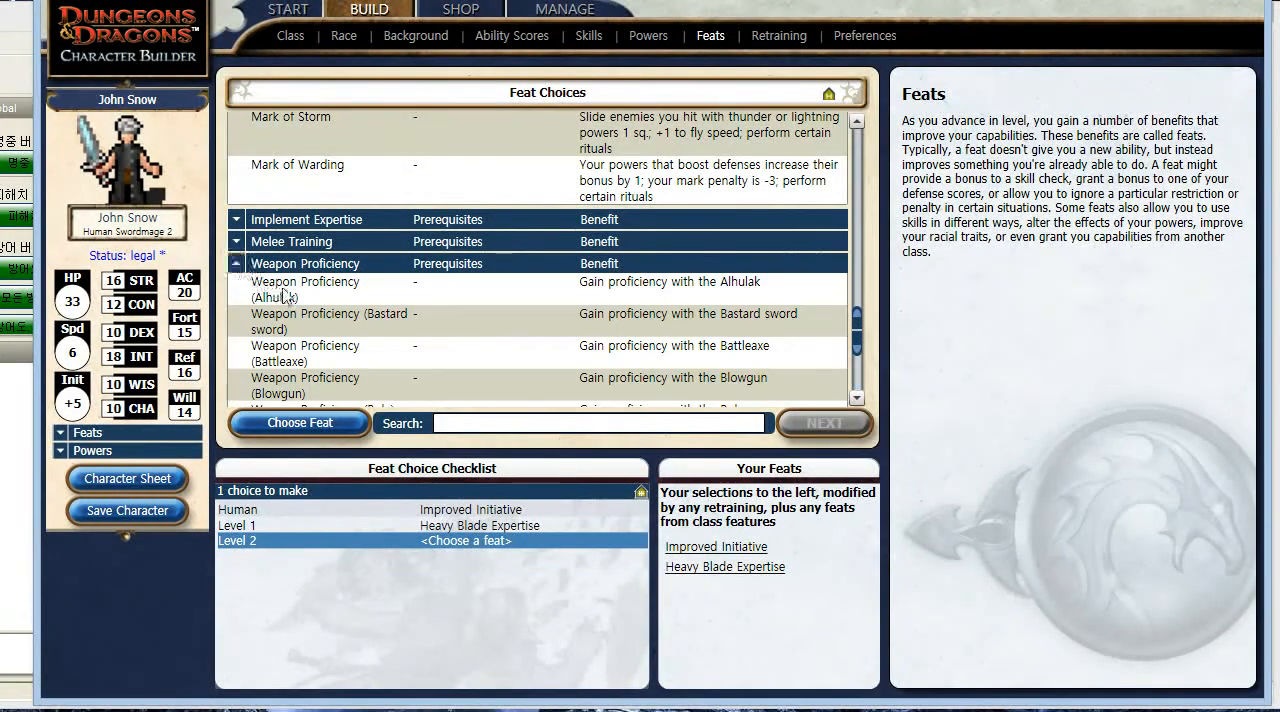
pyautogui.scroll(-5, 370, 320)
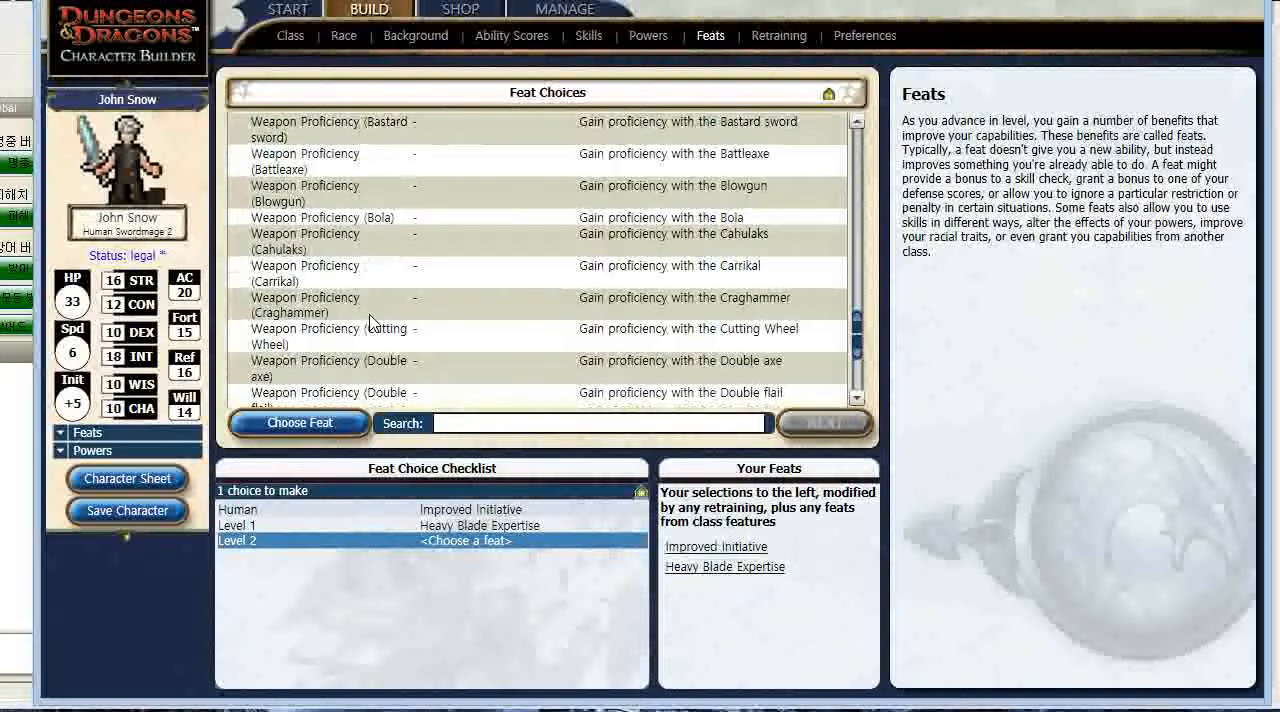
pyautogui.scroll(-3, 370, 322)
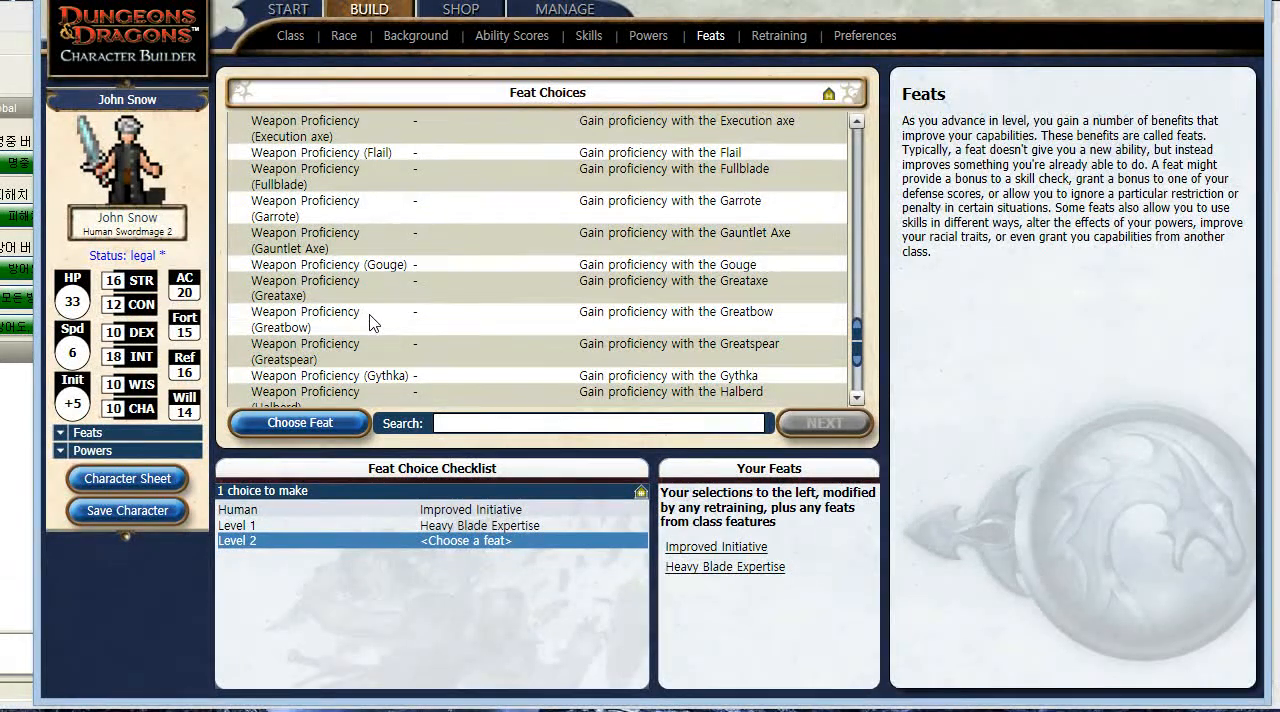
pyautogui.scroll(-2, 370, 321)
pyautogui.scroll(-1, 370, 321)
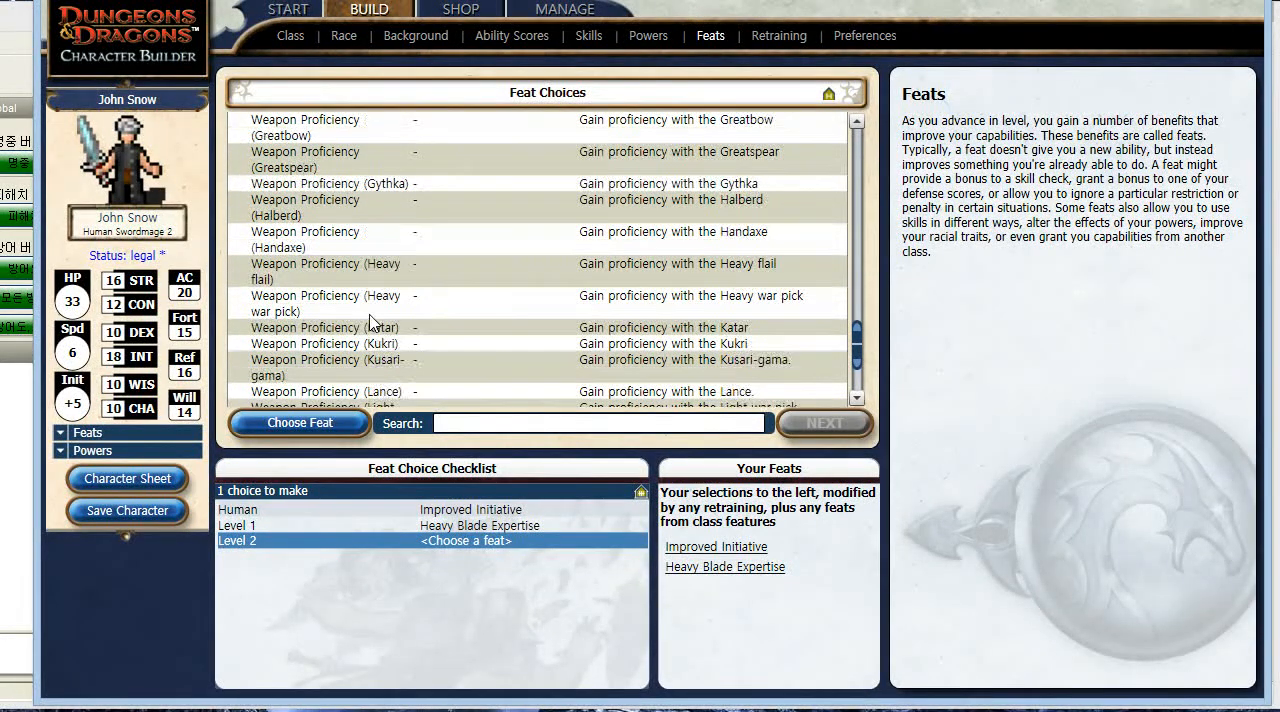
pyautogui.scroll(-1, 370, 320)
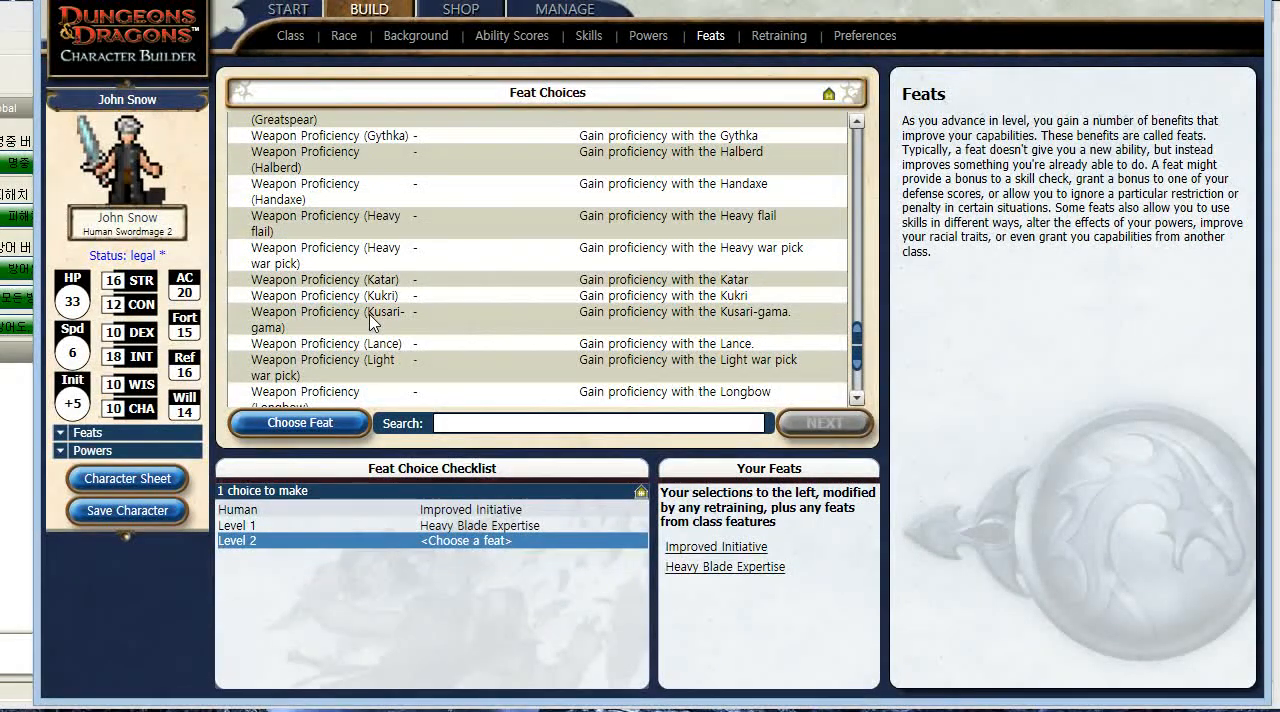
pyautogui.scroll(-1, 372, 322)
pyautogui.scroll(-4, 370, 321)
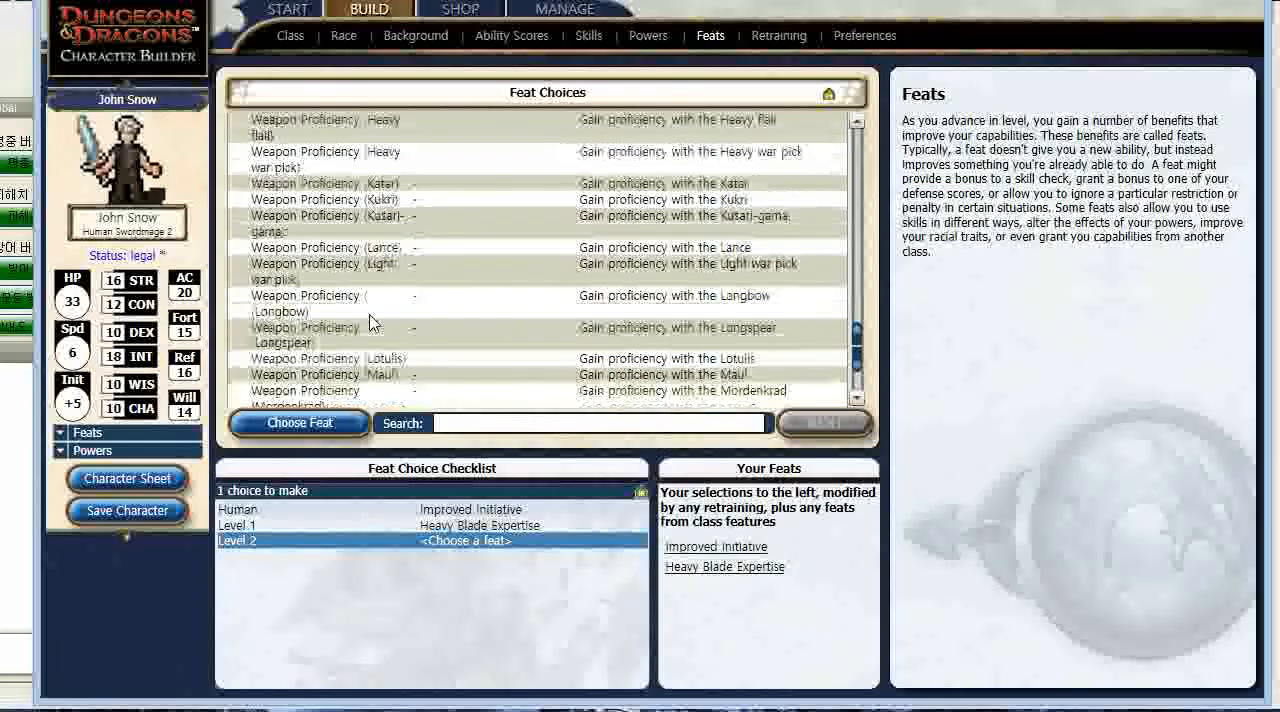
pyautogui.scroll(-2, 370, 321)
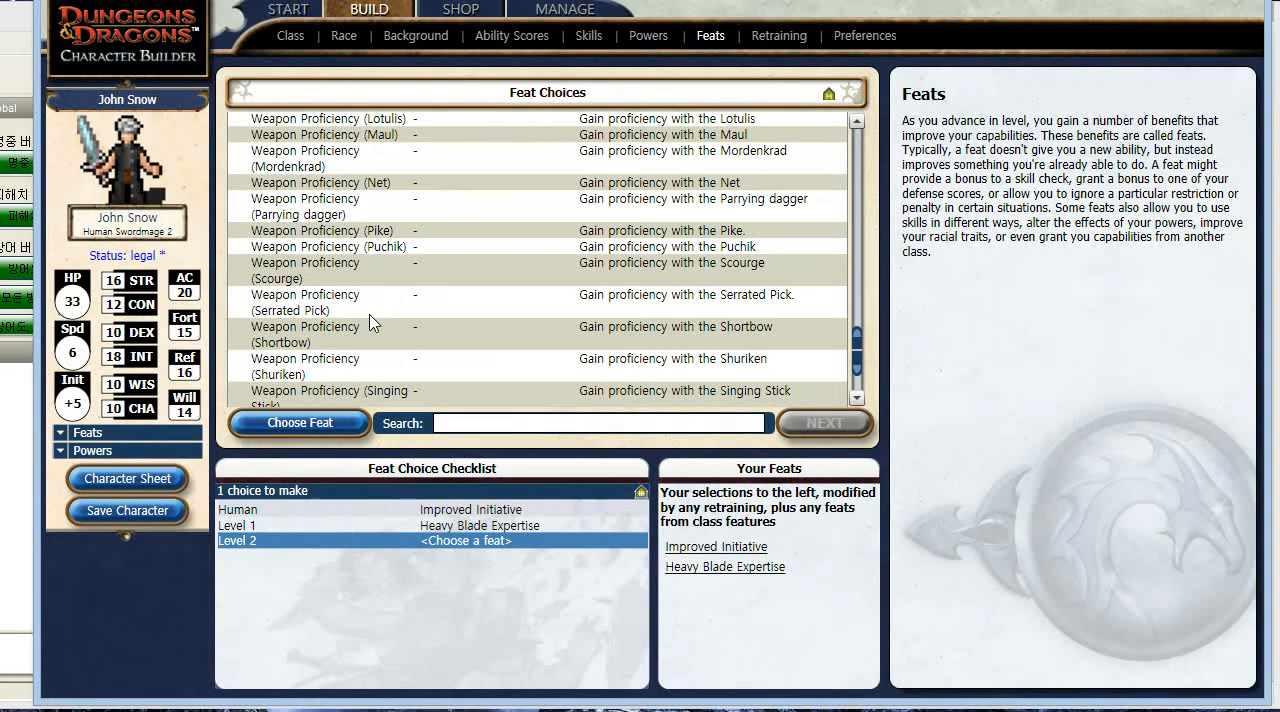
pyautogui.scroll(-1, 370, 321)
pyautogui.scroll(-1, 370, 321)
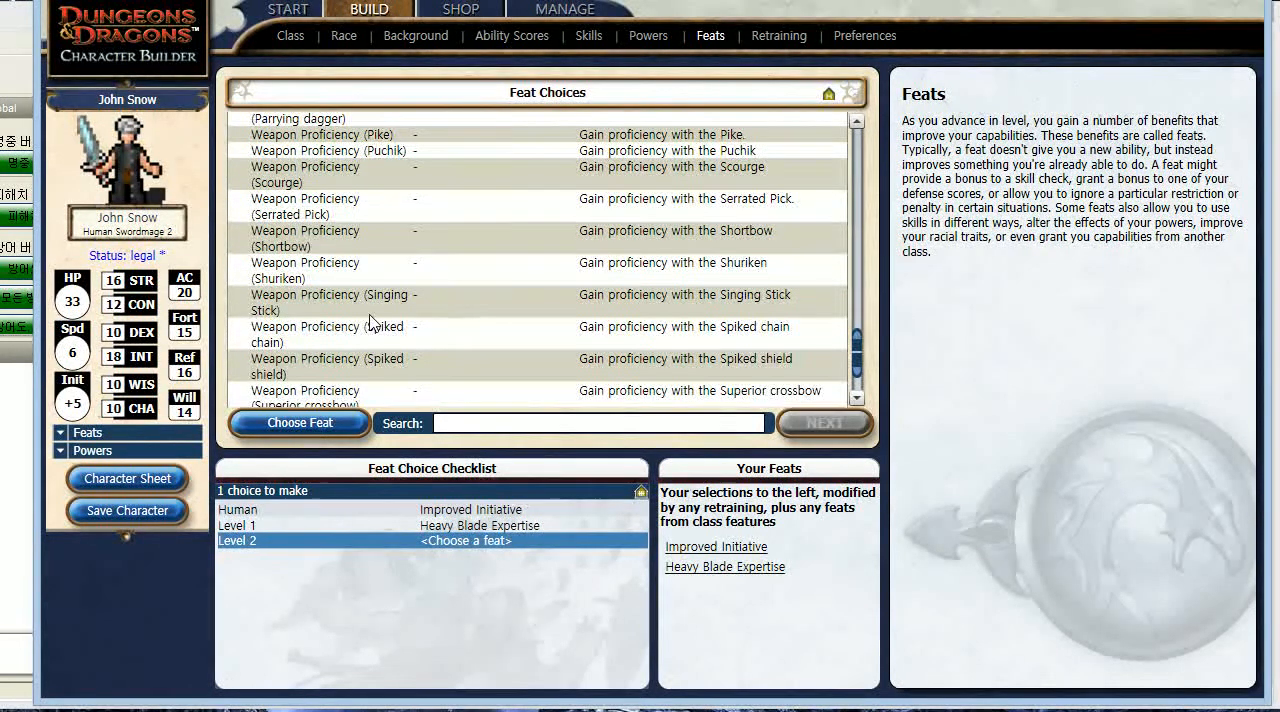
# - Choose Weapon Proficiency (Bastard sword) as the character's level 2 feat
pyautogui.scroll(6, 370, 321)
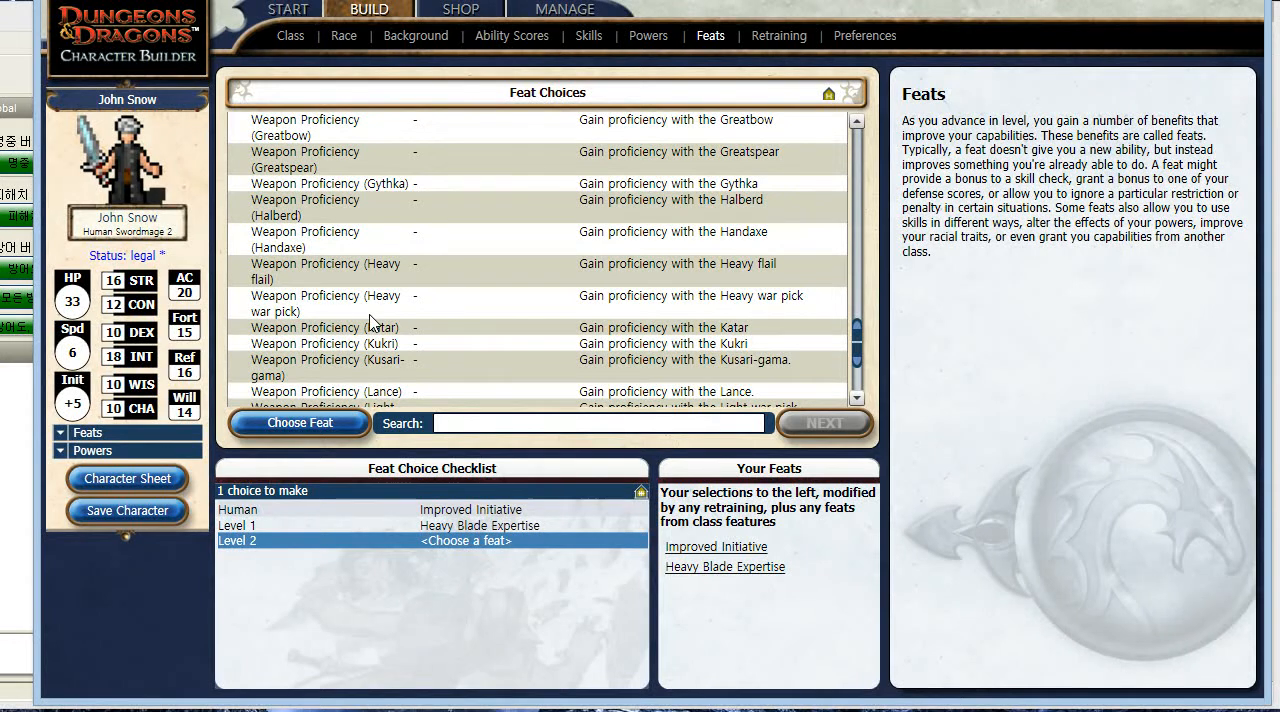
pyautogui.scroll(1, 370, 320)
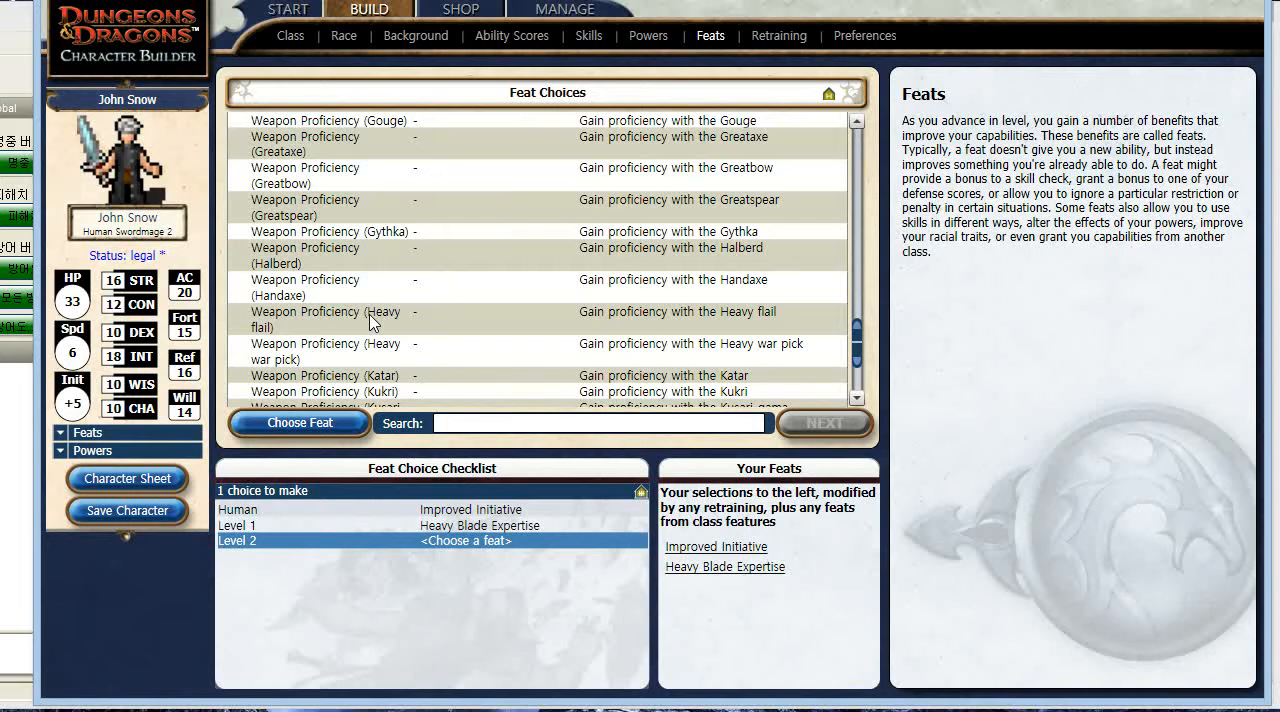
pyautogui.scroll(2, 370, 320)
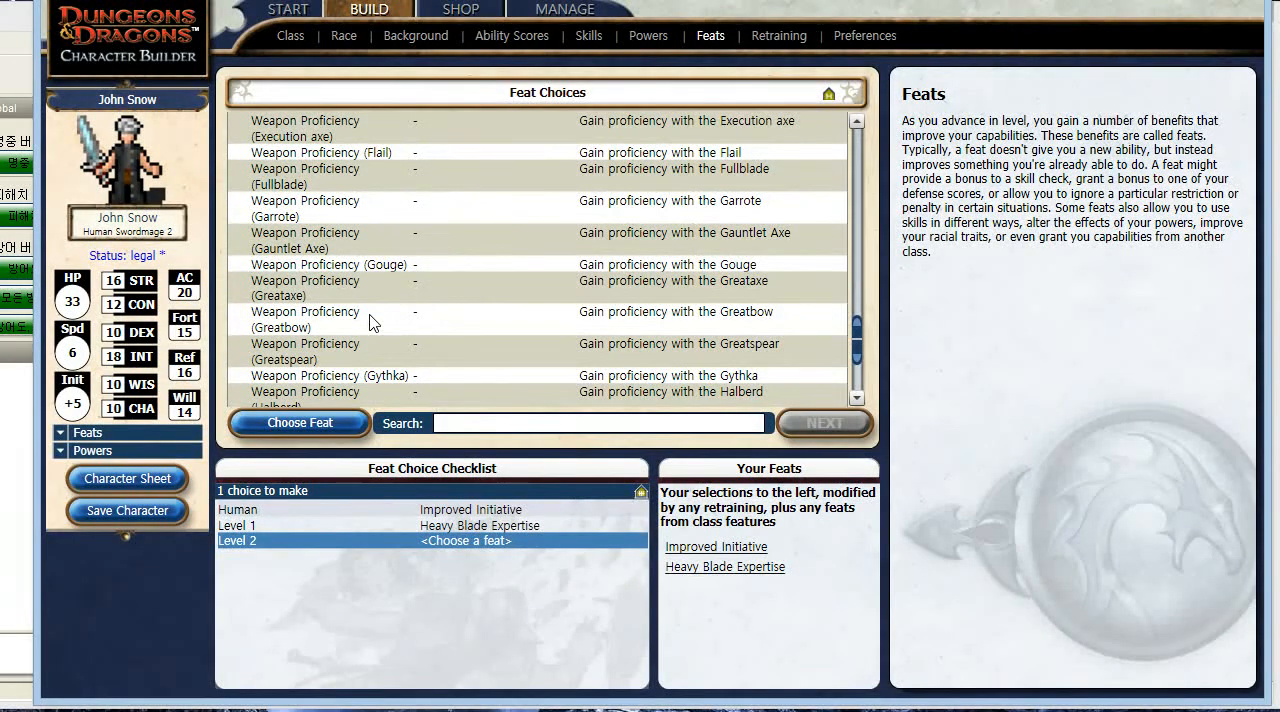
pyautogui.scroll(1, 370, 320)
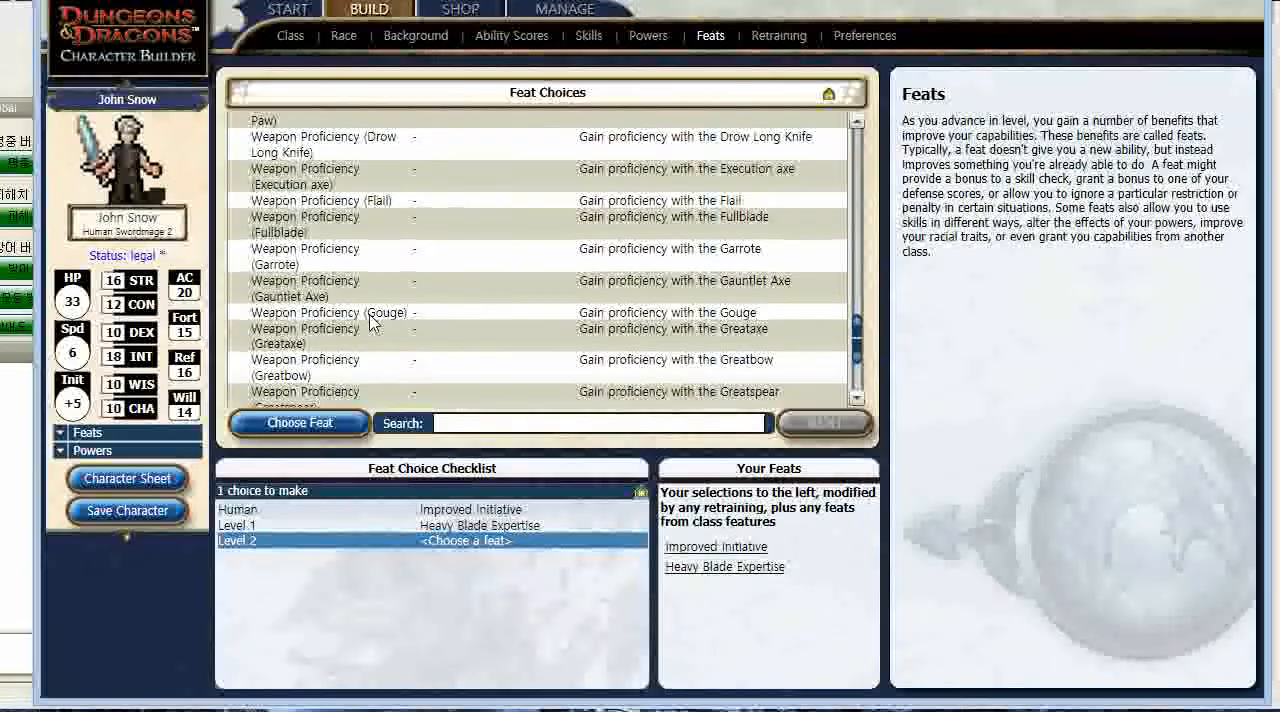
pyautogui.scroll(2, 370, 320)
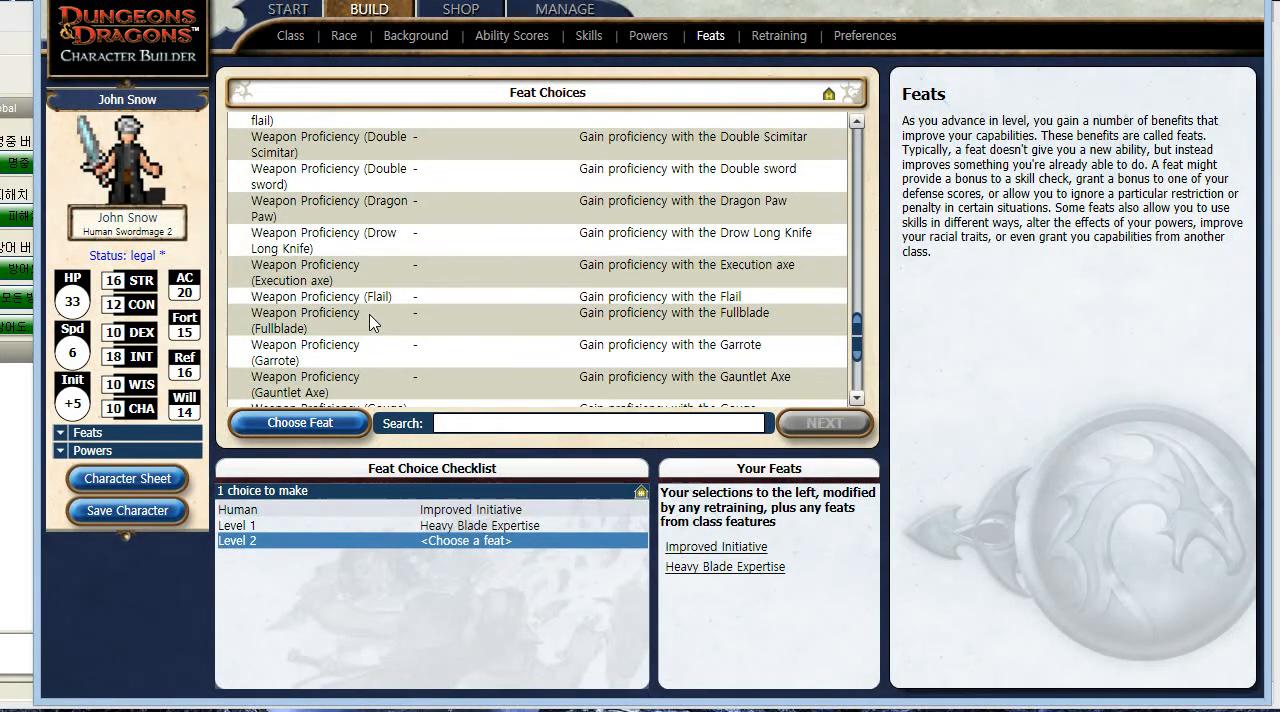
pyautogui.scroll(1, 370, 322)
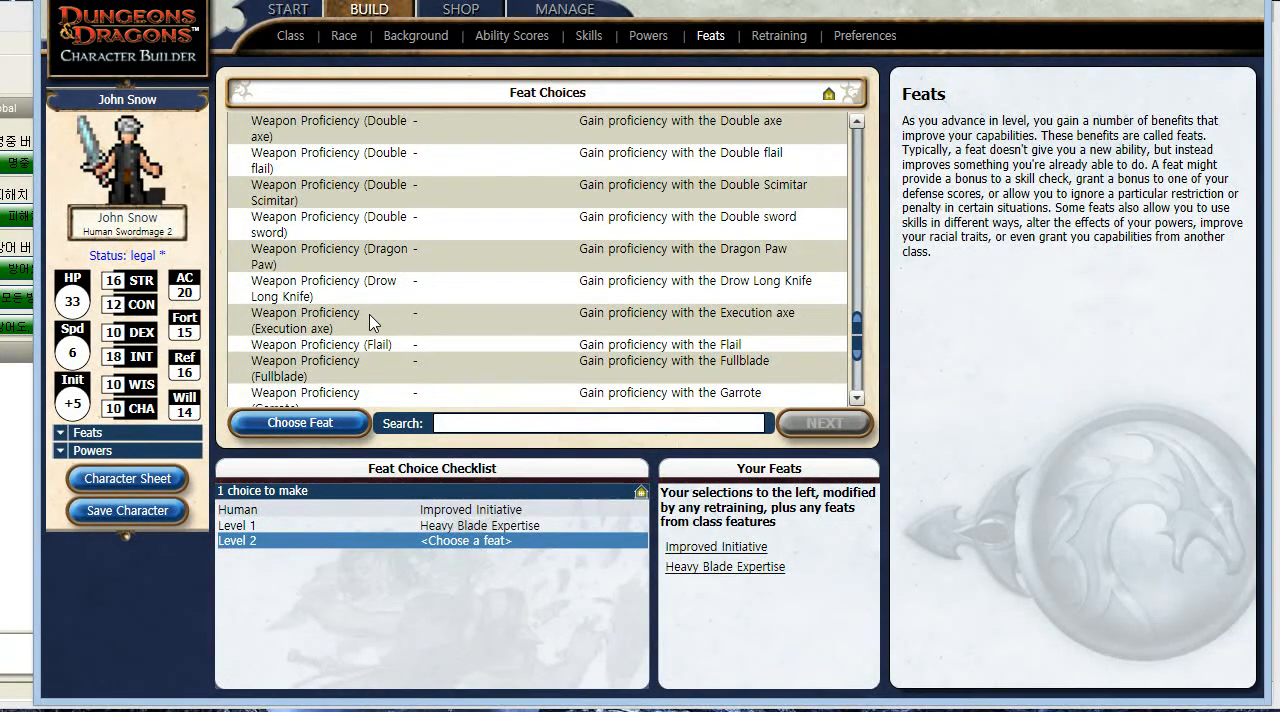
pyautogui.scroll(1, 370, 320)
pyautogui.scroll(1, 370, 320)
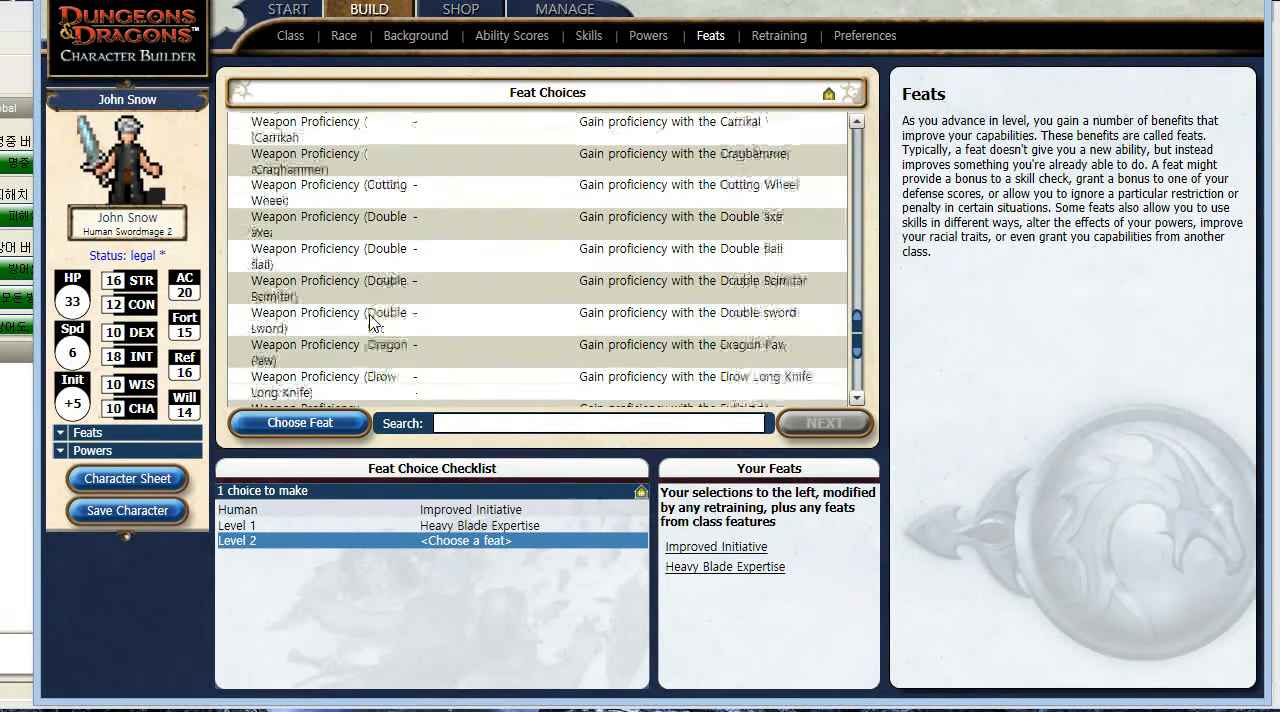
pyautogui.scroll(1, 370, 320)
pyautogui.scroll(1, 370, 320)
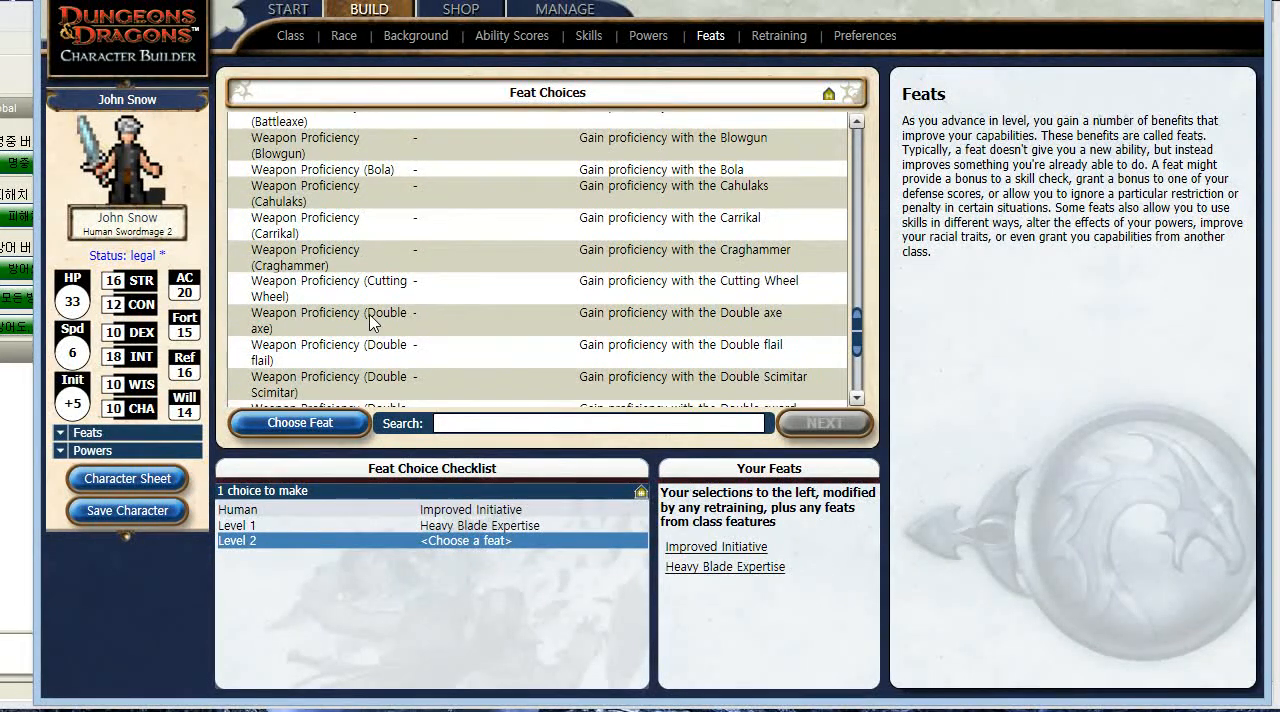
pyautogui.scroll(1, 370, 322)
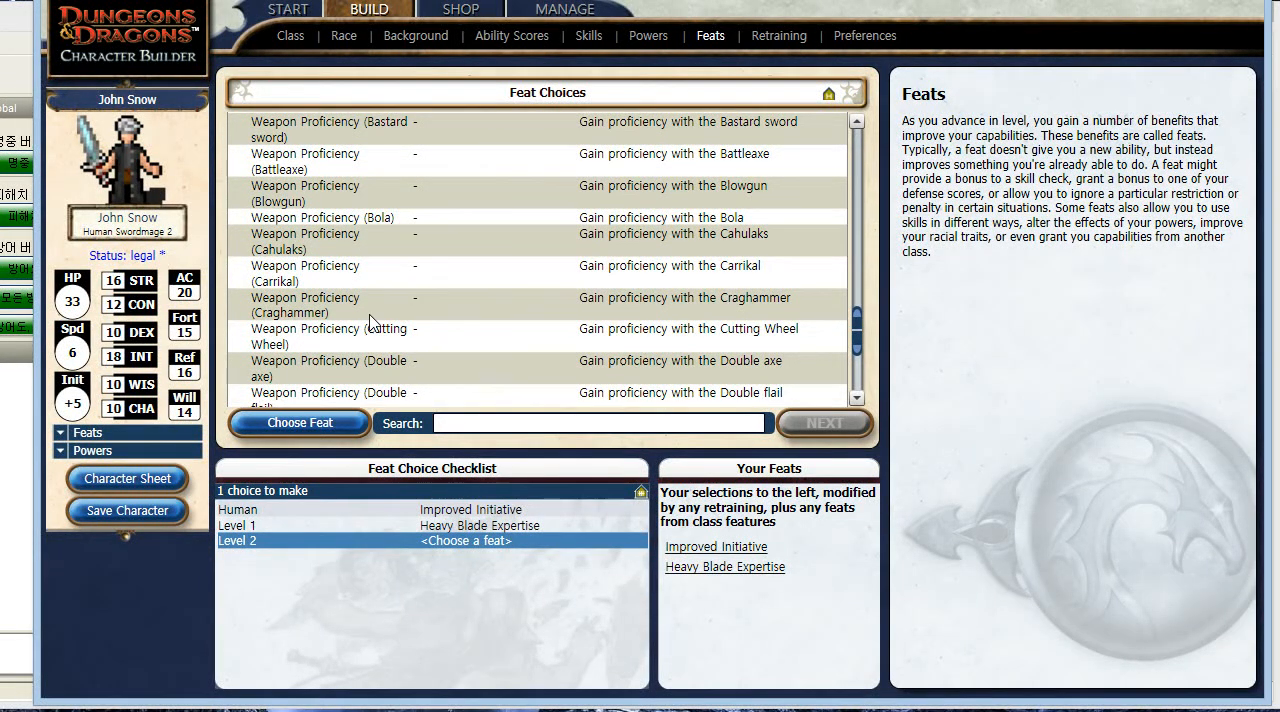
pyautogui.scroll(1, 370, 320)
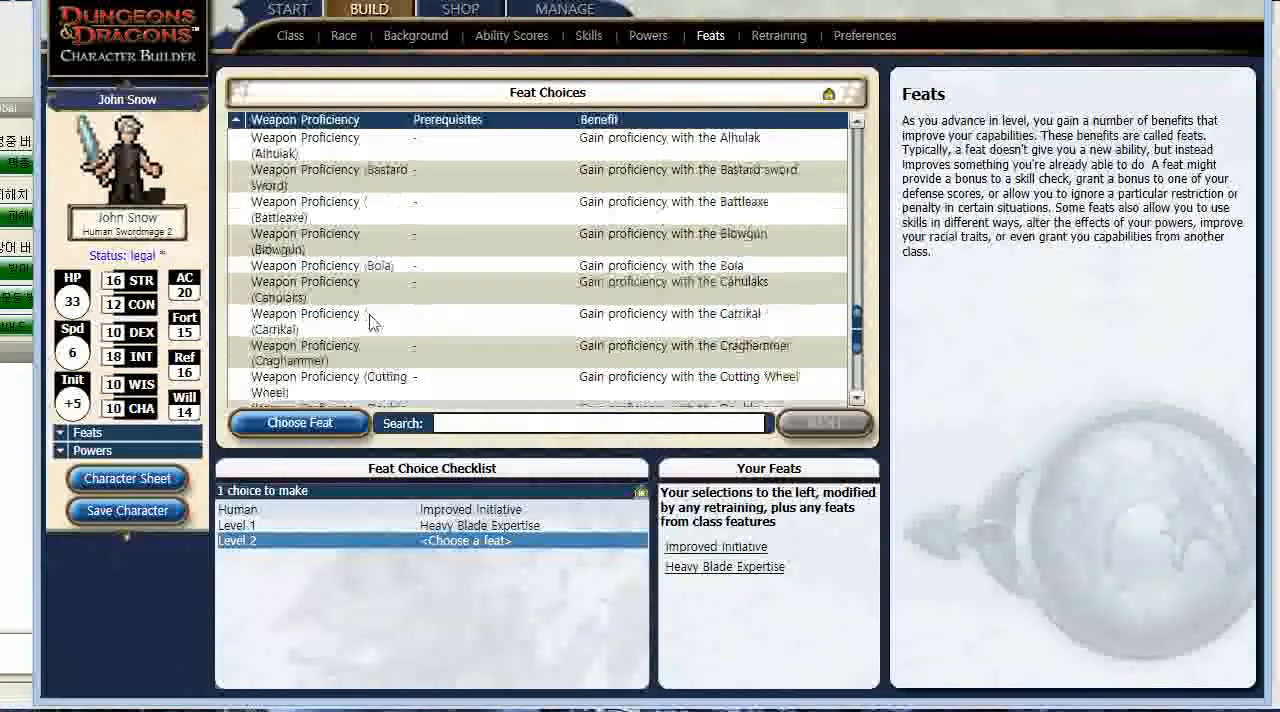
pyautogui.click(440, 190)
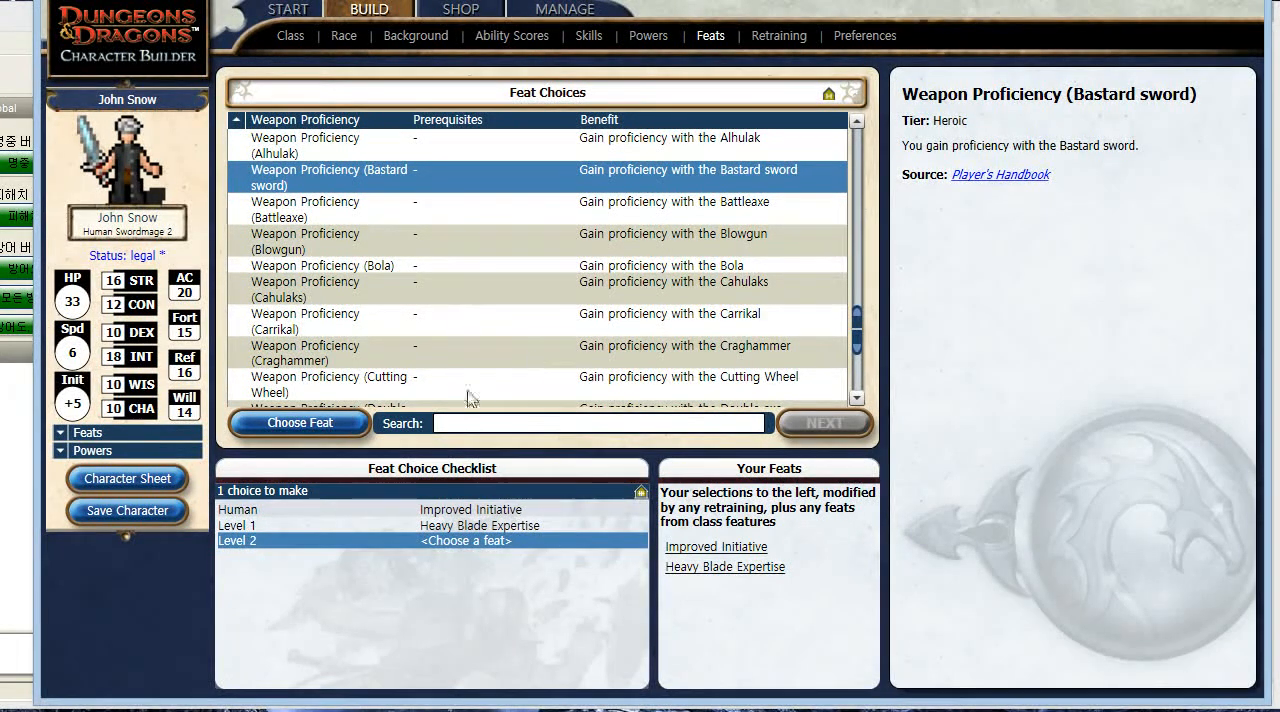
pyautogui.doubleClick(424, 178)
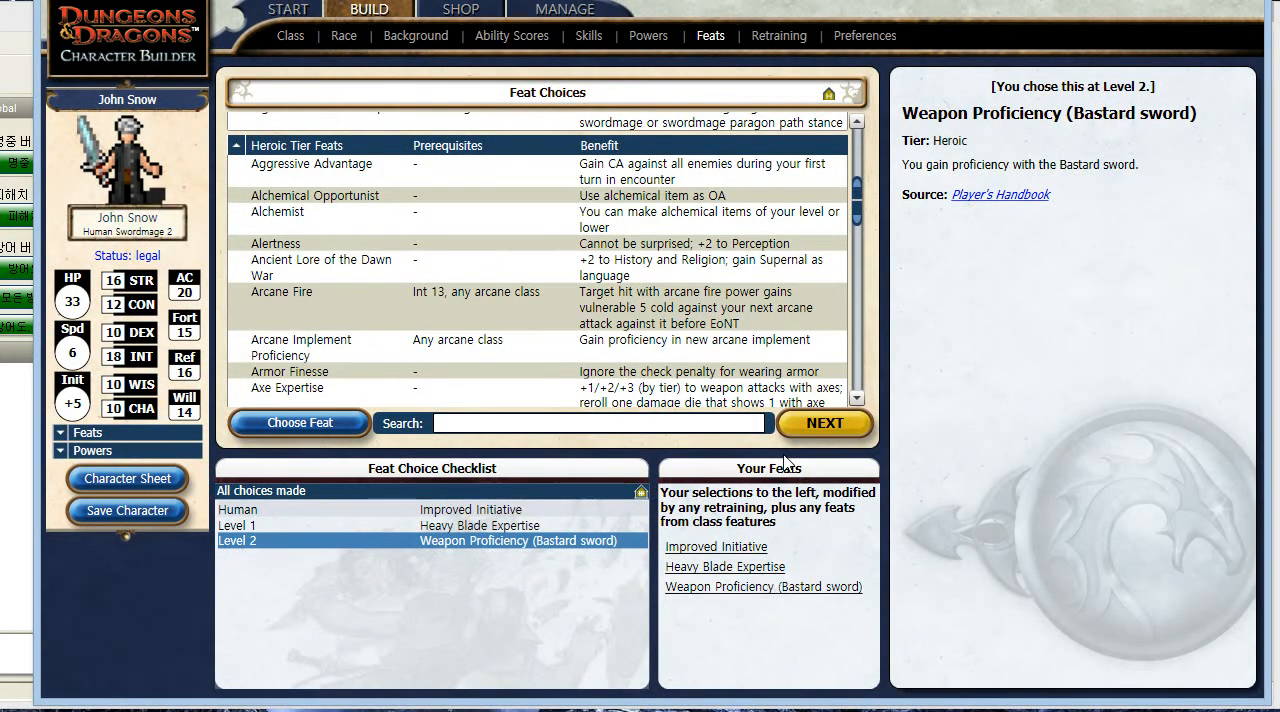
# - Open the character's equipment in the shop and unequip the Longsword from the main hand
pyautogui.click(461, 9)
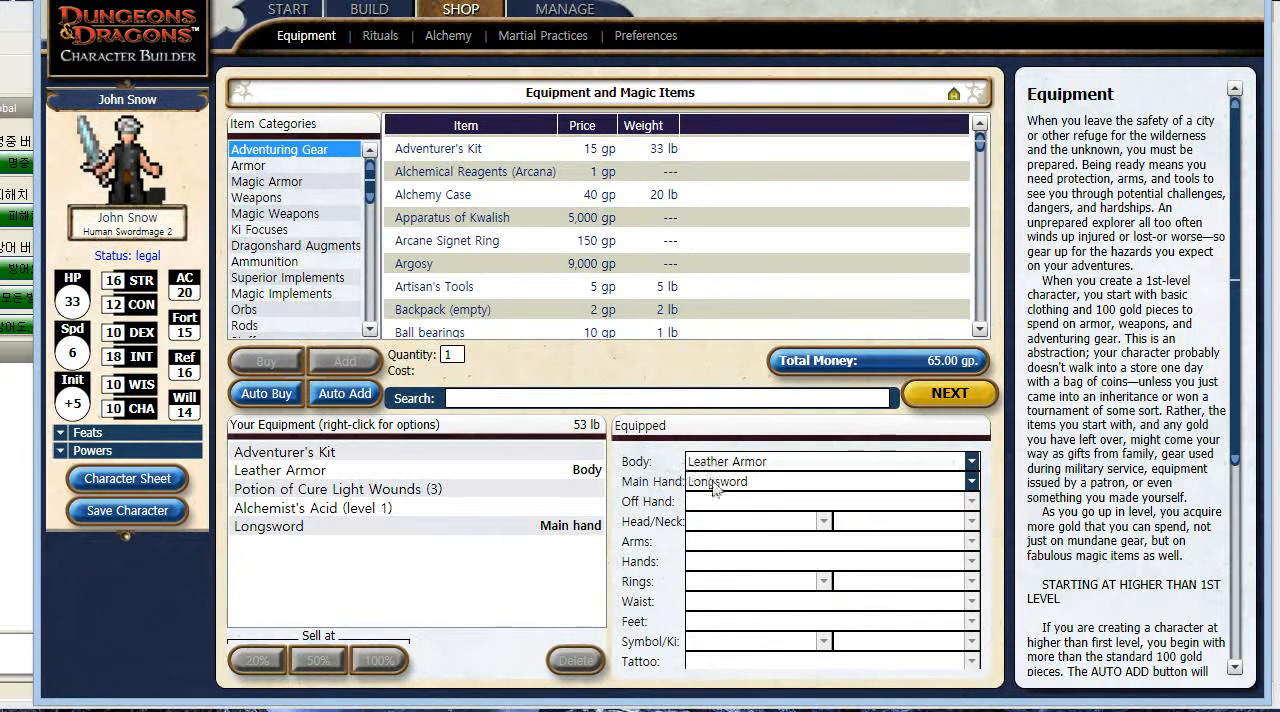
pyautogui.click(688, 482)
pyautogui.click(724, 505)
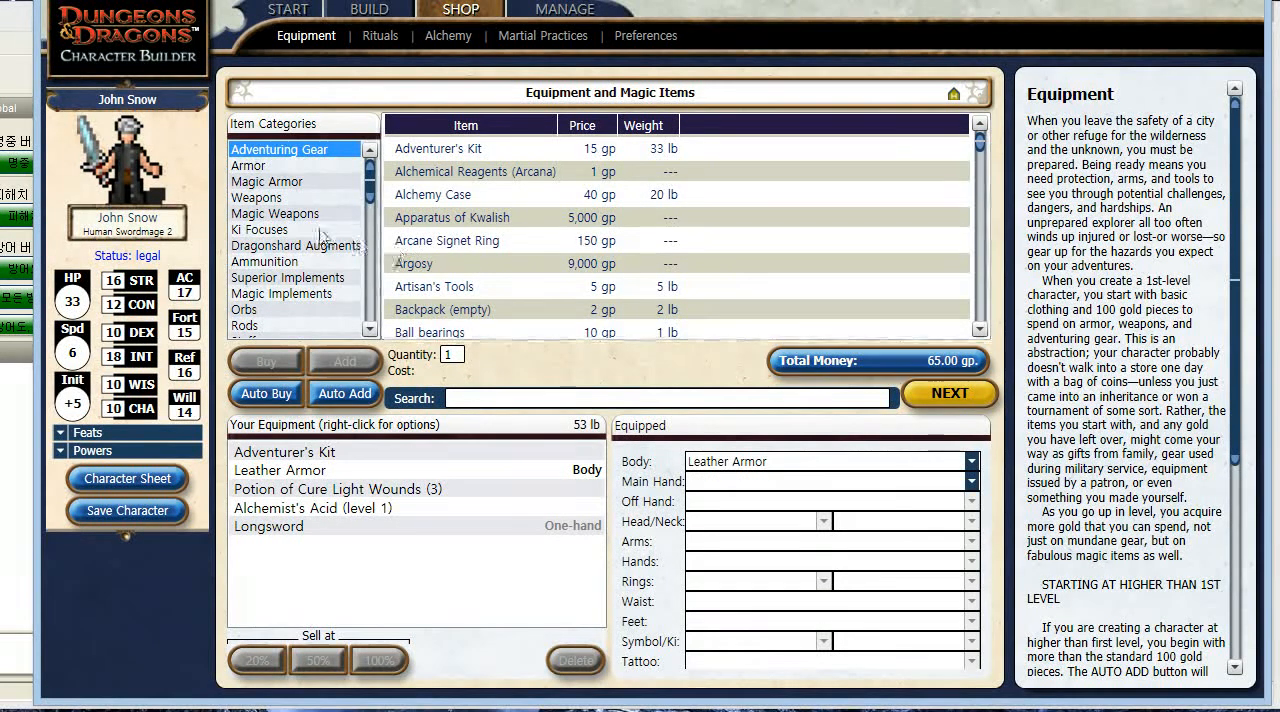
# - Buy one Bastard sword from the weapons category for the character's main hand
pyautogui.click(262, 197)
pyautogui.click(455, 222)
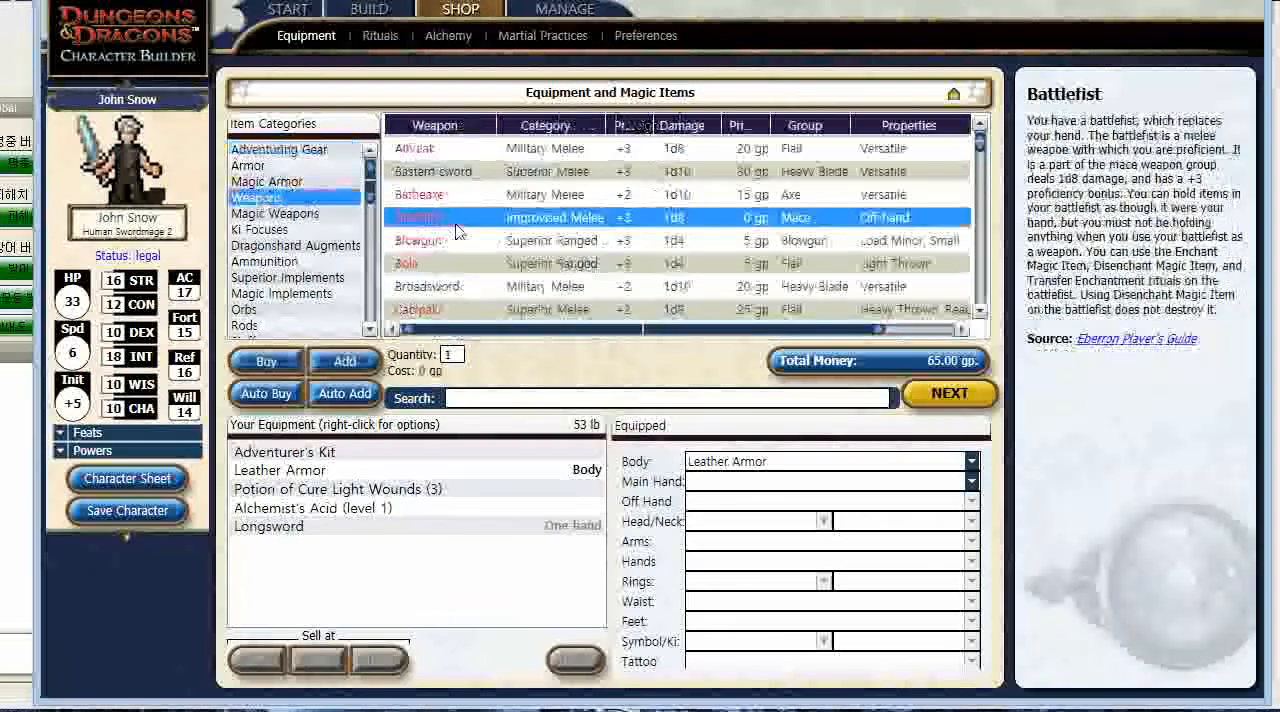
pyautogui.click(486, 174)
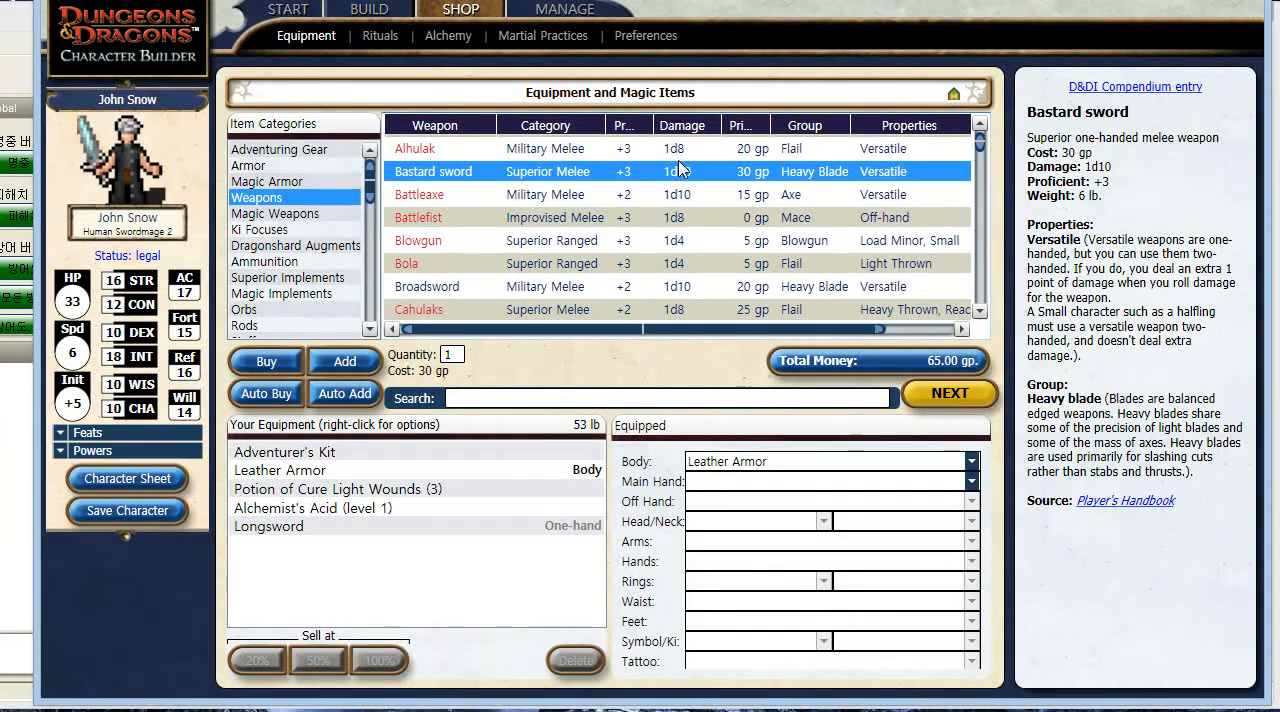
pyautogui.click(270, 367)
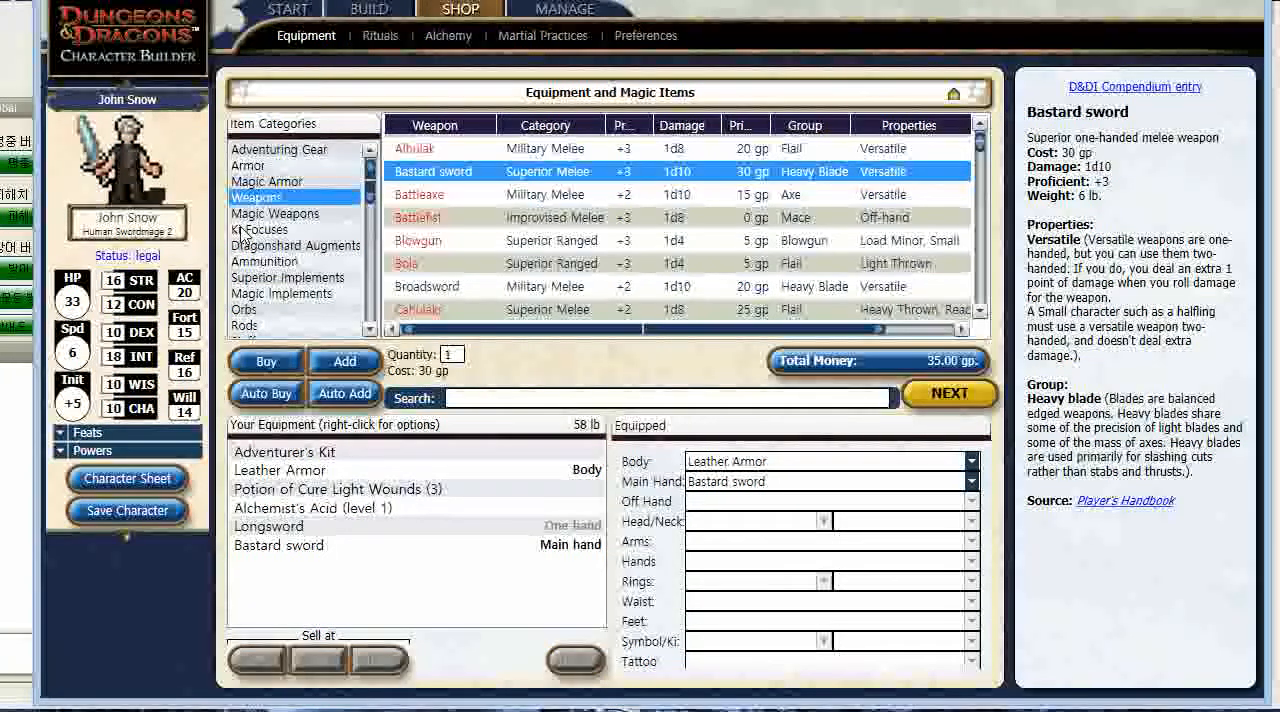
# - Open the level 2 character sheet and narrow its window to a bit over a third of the screen
pyautogui.click(562, 10)
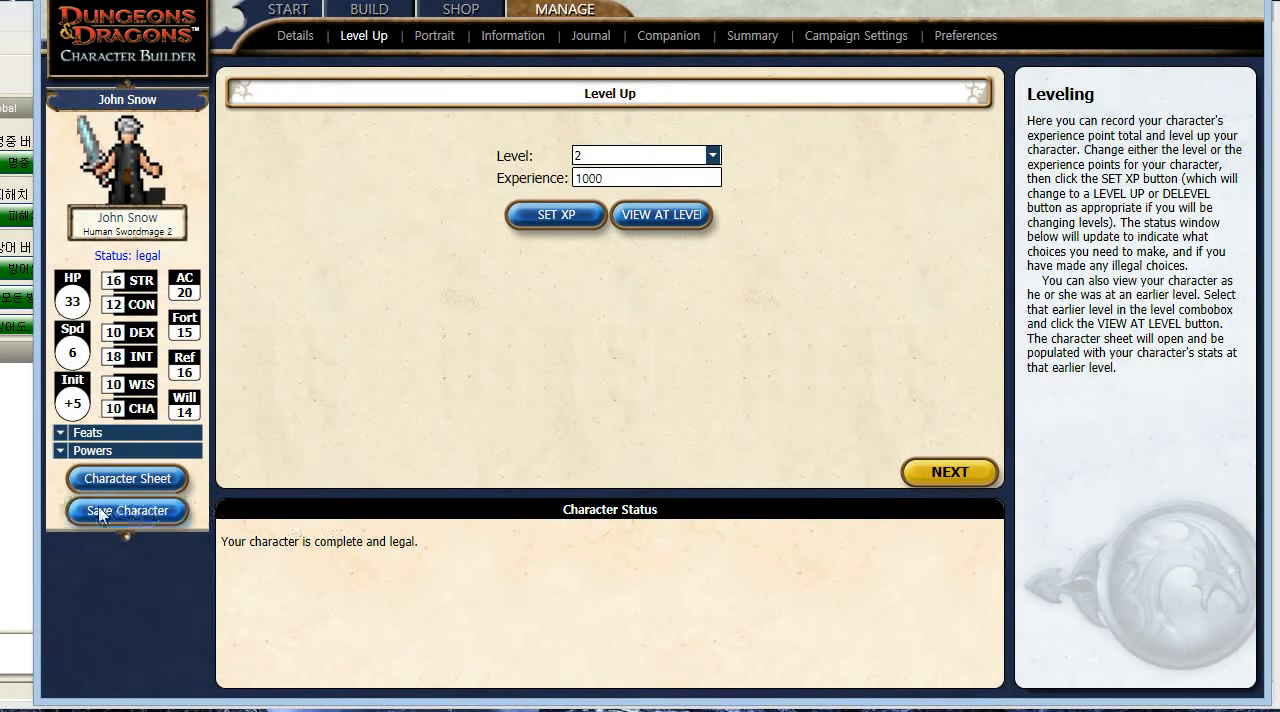
pyautogui.click(145, 480)
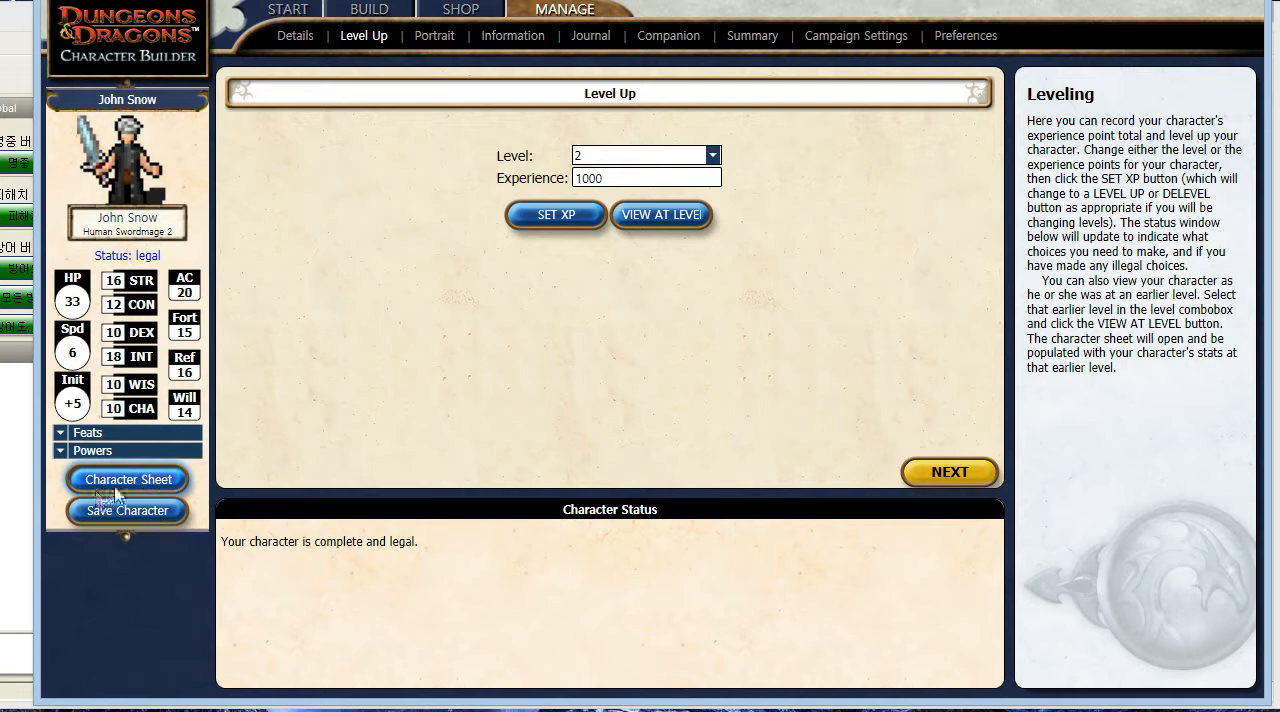
pyautogui.click(177, 485)
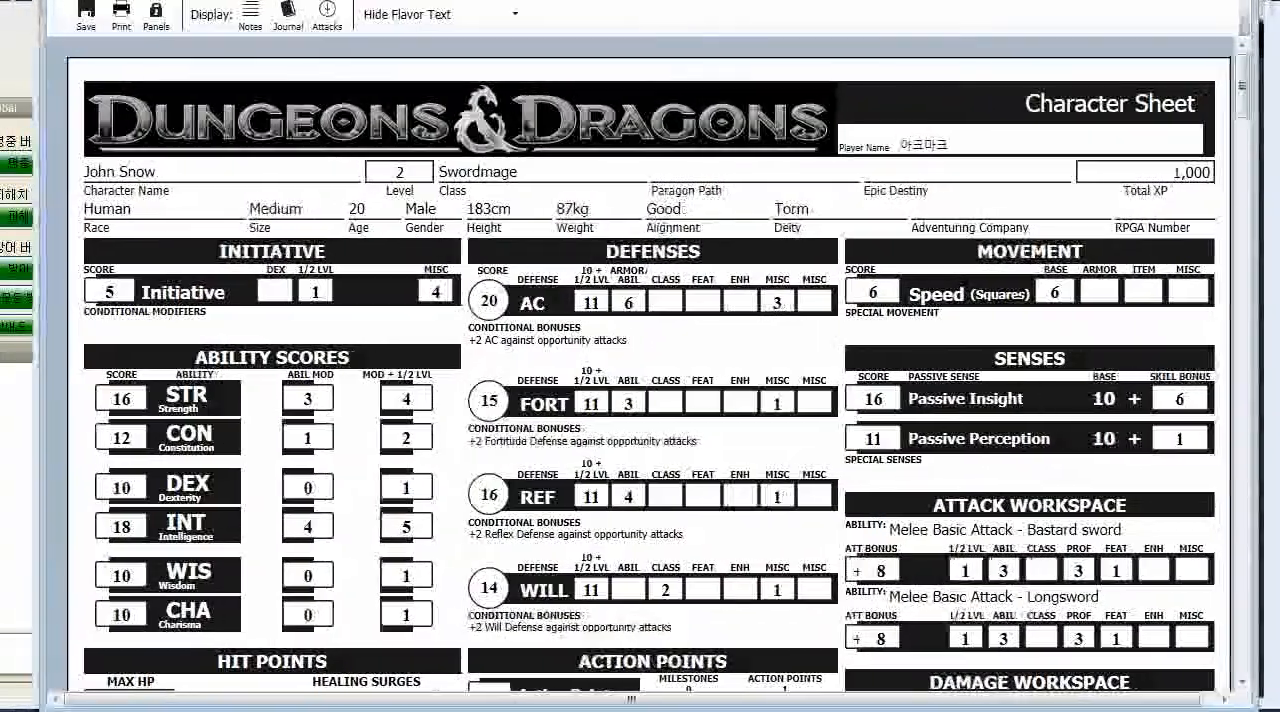
pyautogui.scroll(-2, 516, 186)
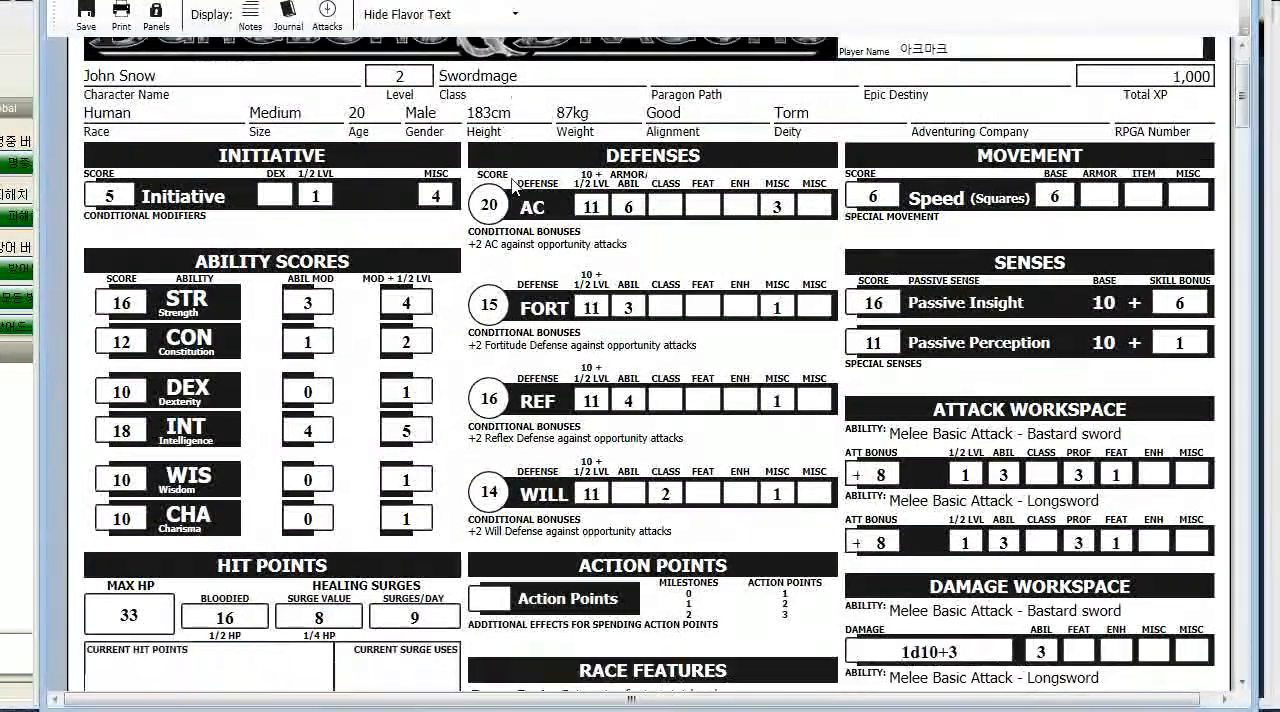
pyautogui.scroll(2, 515, 187)
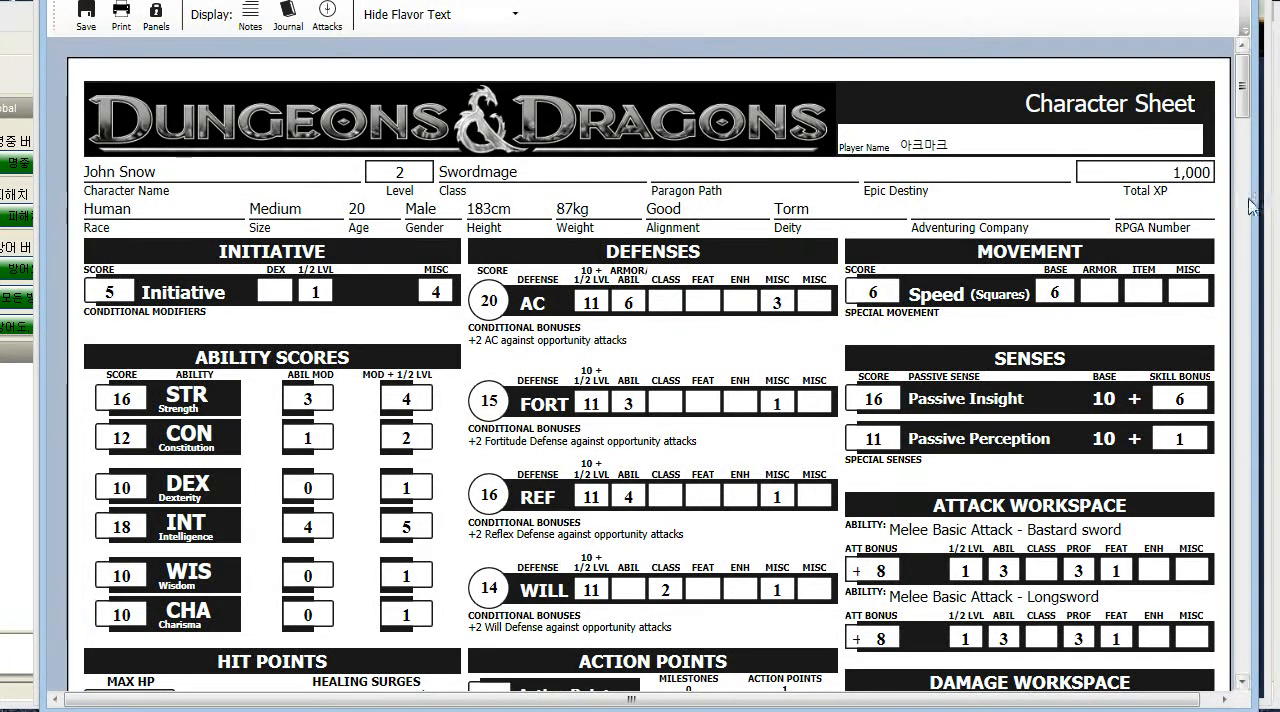
pyautogui.moveTo(1250, 190); pyautogui.dragTo(505, 190)
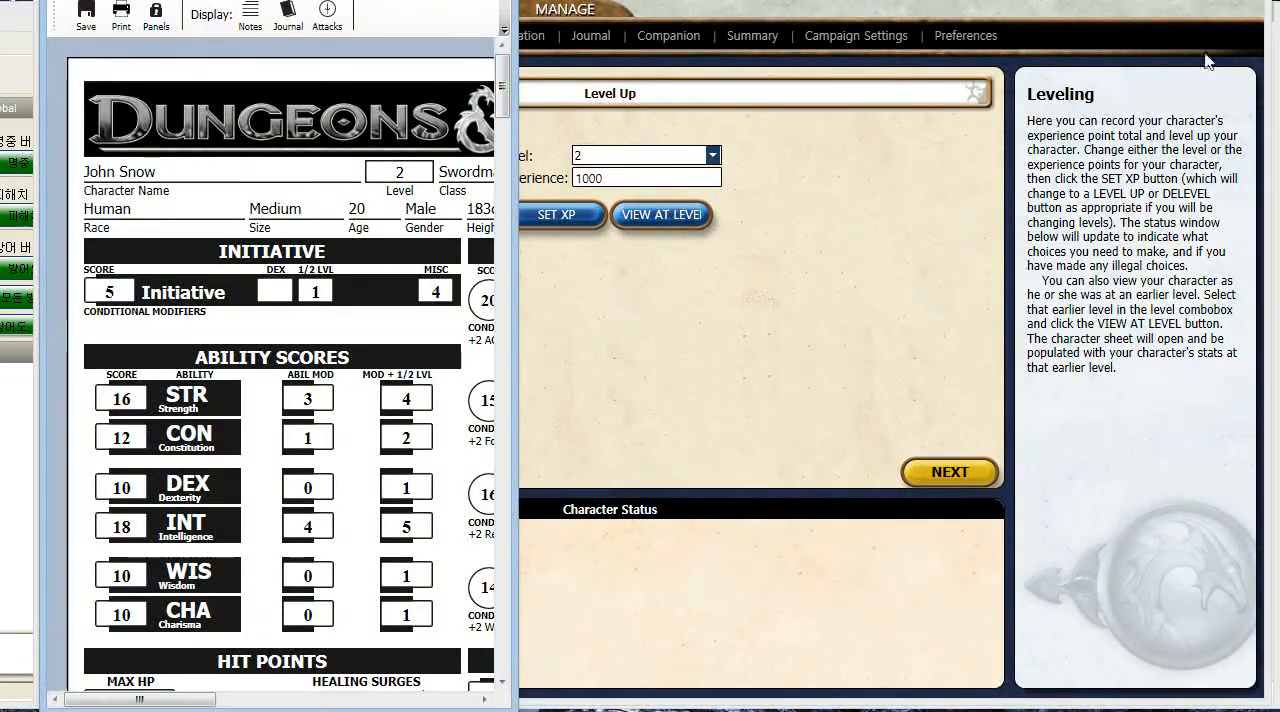
# - Minimize the Character Builder, bring MapTool to the front and check the 존 스노우 token's stats on the map
pyautogui.click(1203, 1)
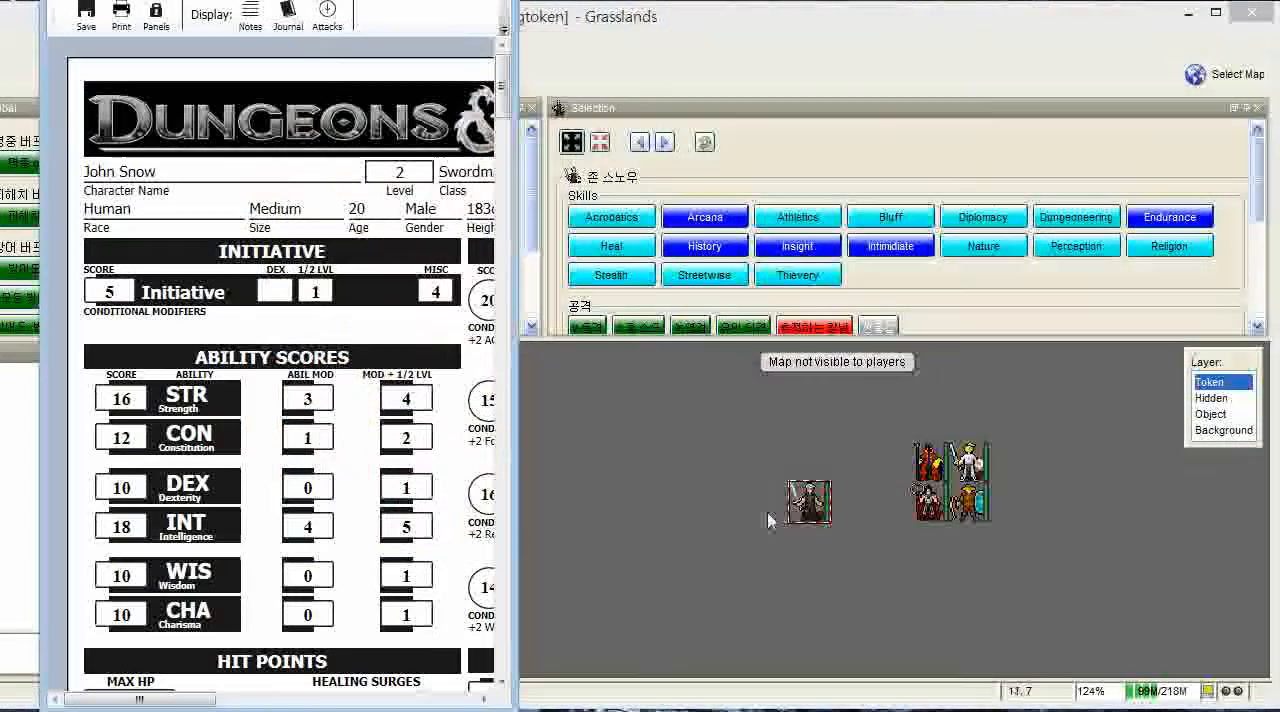
pyautogui.click(731, 519)
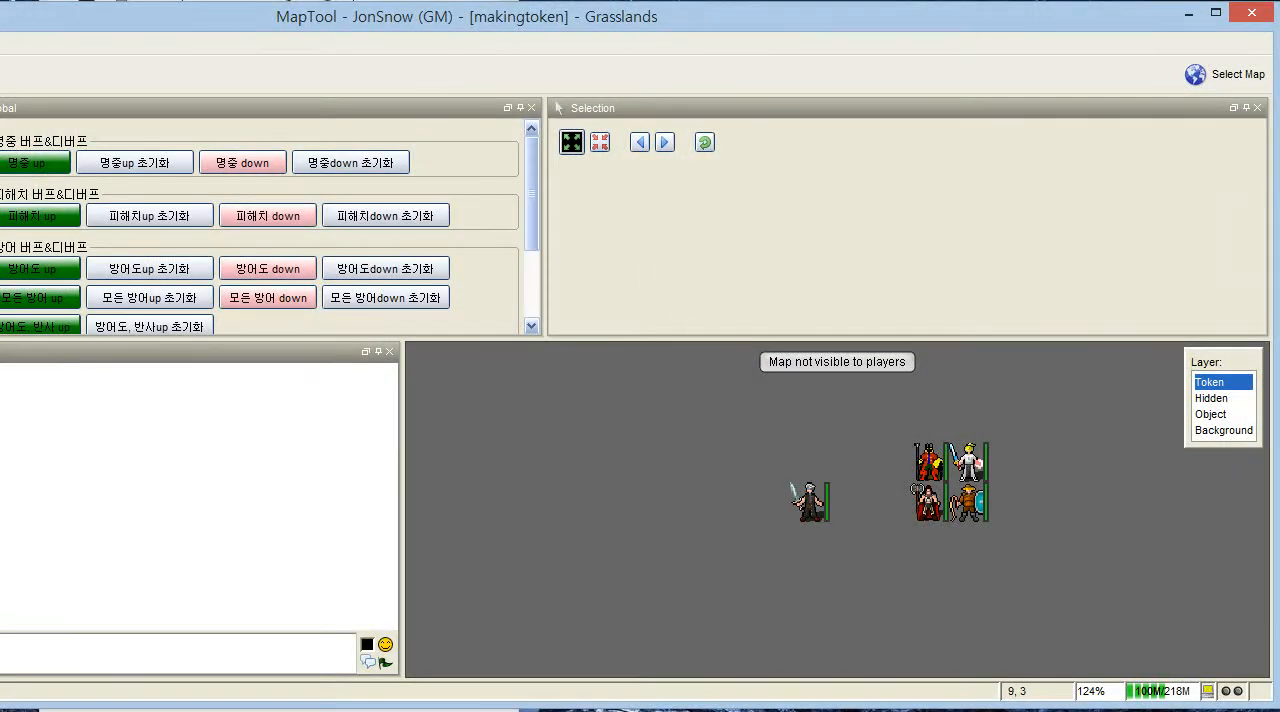
pyautogui.scroll(-1, 810, 498)
pyautogui.moveTo(812, 502)
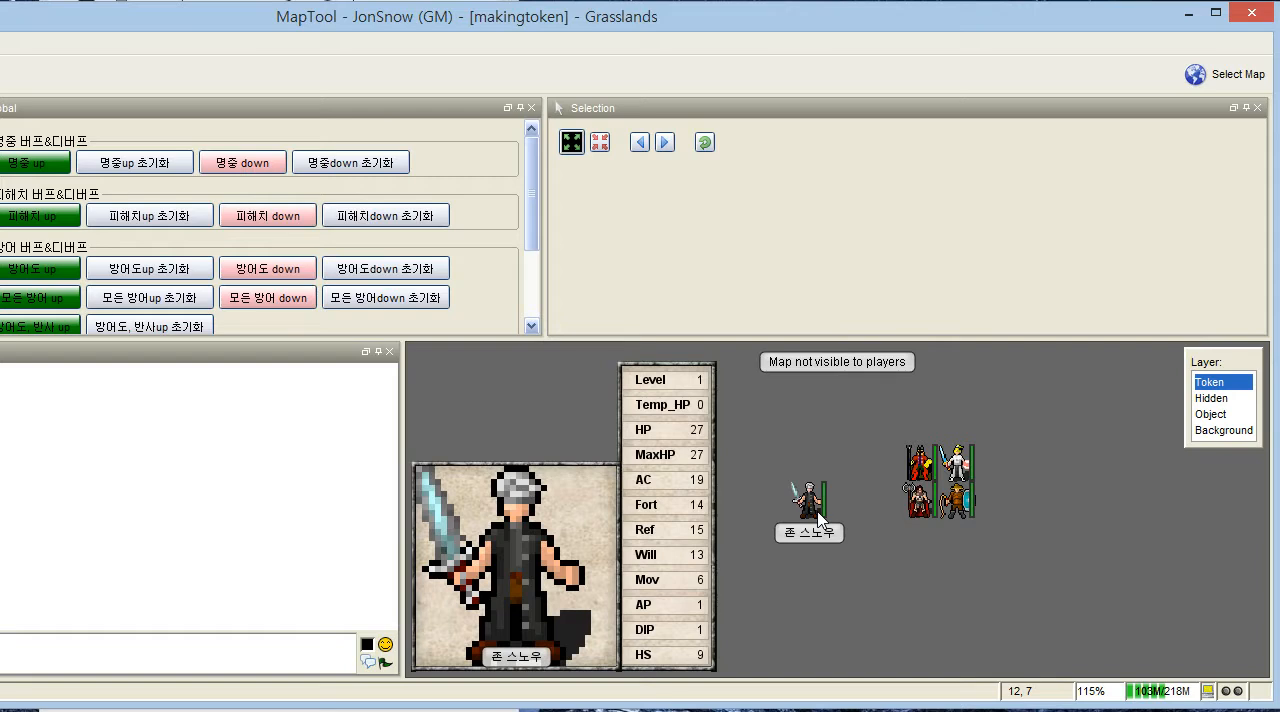
pyautogui.scroll(3, 871, 525)
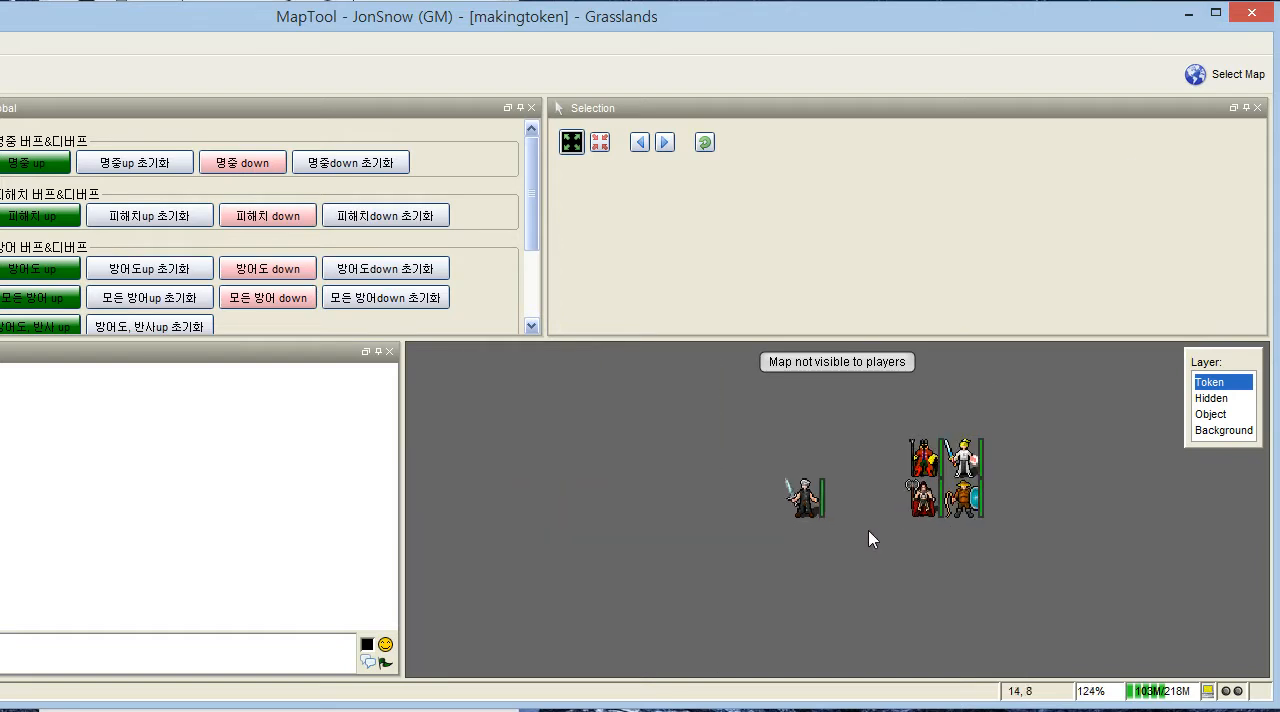
pyautogui.moveTo(783, 550)
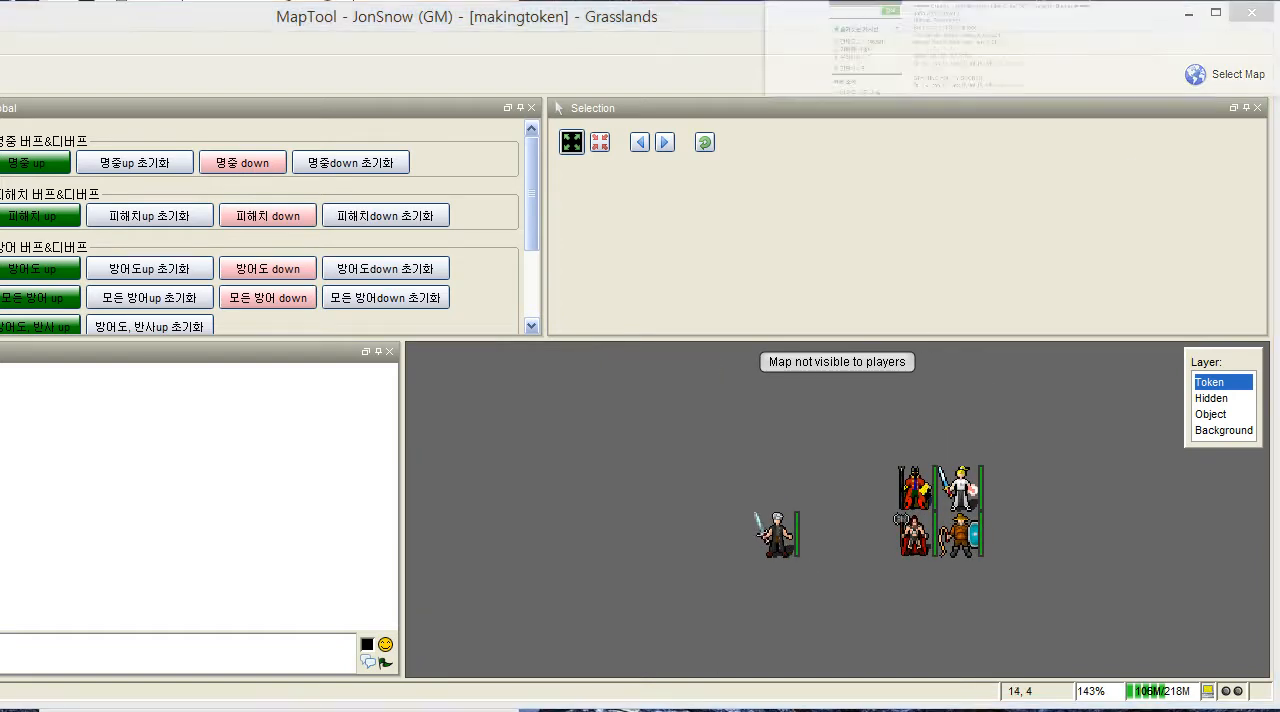
# - Switch to the browser and open the orpgya guide page "6.프로퍼티입력법" from the "1.플레이 준비법" section
pyautogui.hotkey('alt', 'Tab')
pyautogui.click(305, 14)
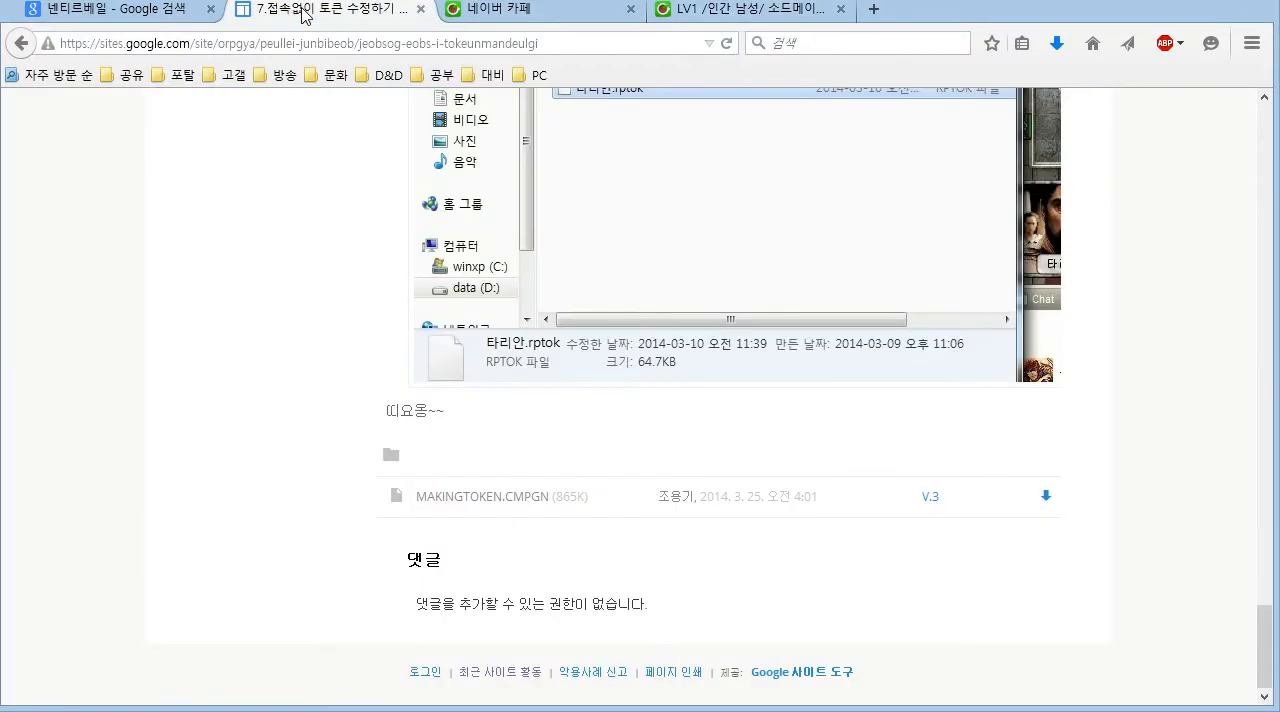
pyautogui.scroll(15, 418, 196)
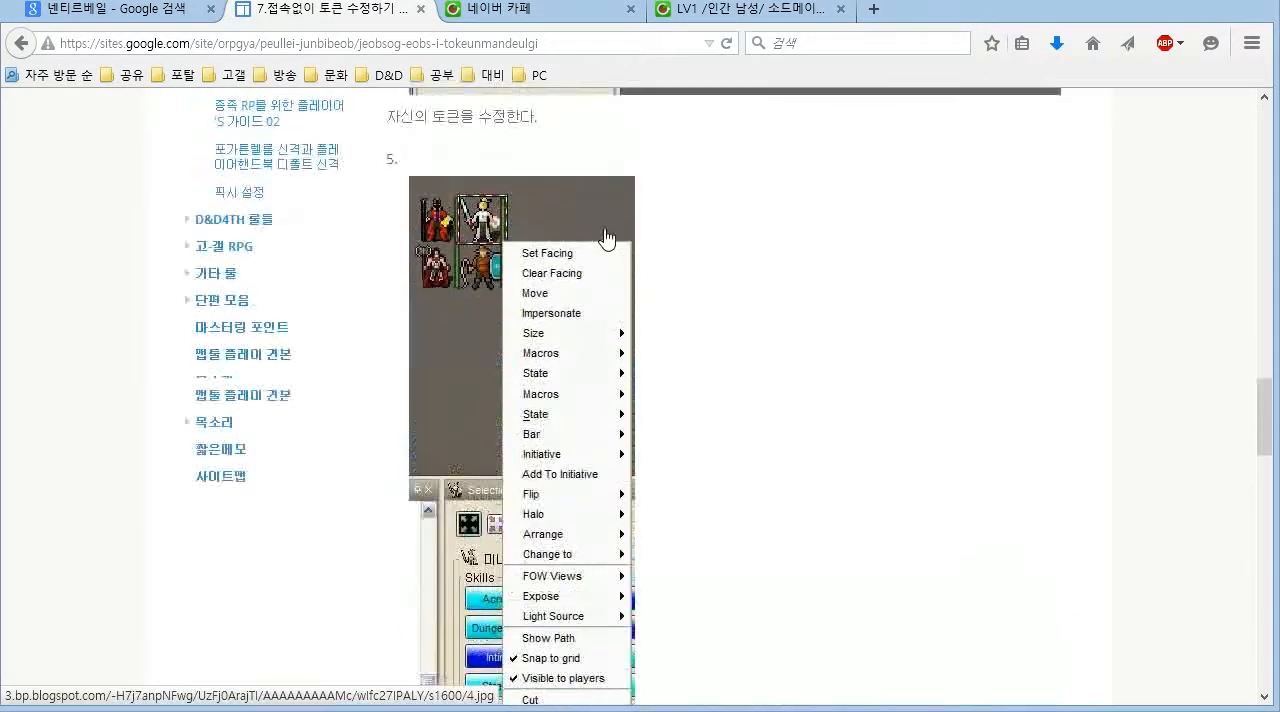
pyautogui.scroll(10, 604, 284)
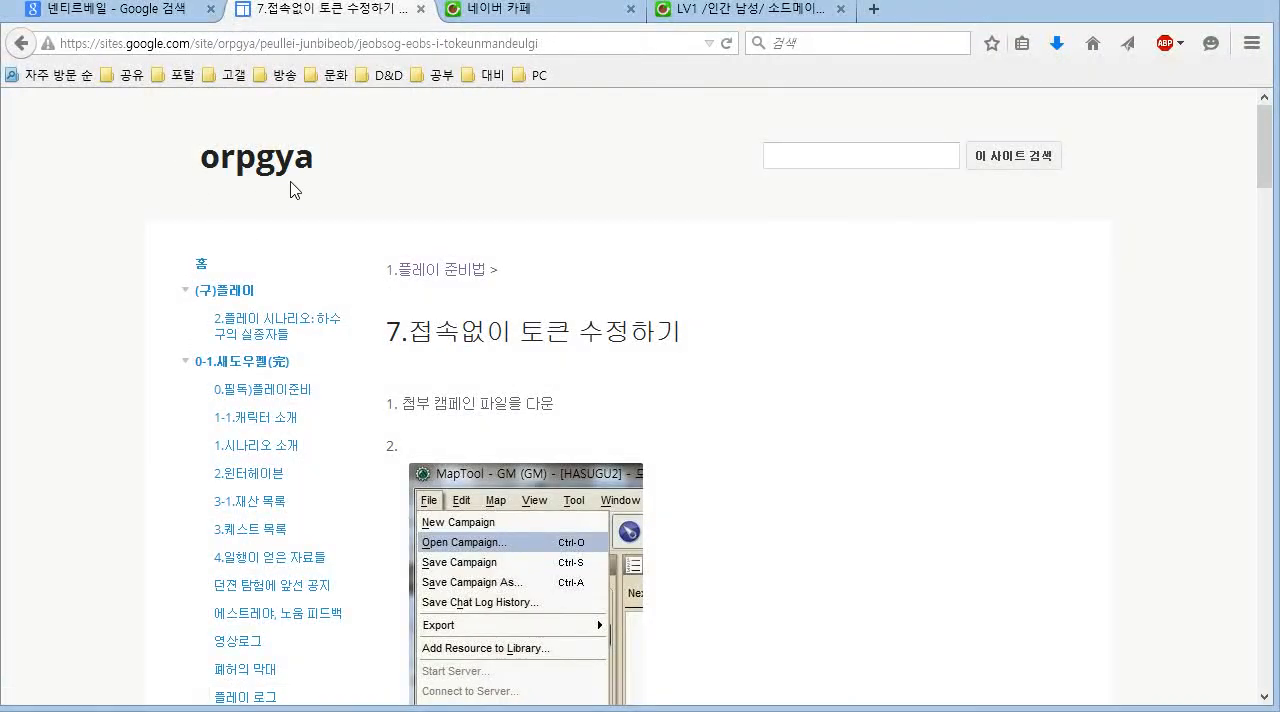
pyautogui.scroll(-2, 349, 214)
pyautogui.scroll(2, 300, 216)
pyautogui.scroll(-15, 354, 314)
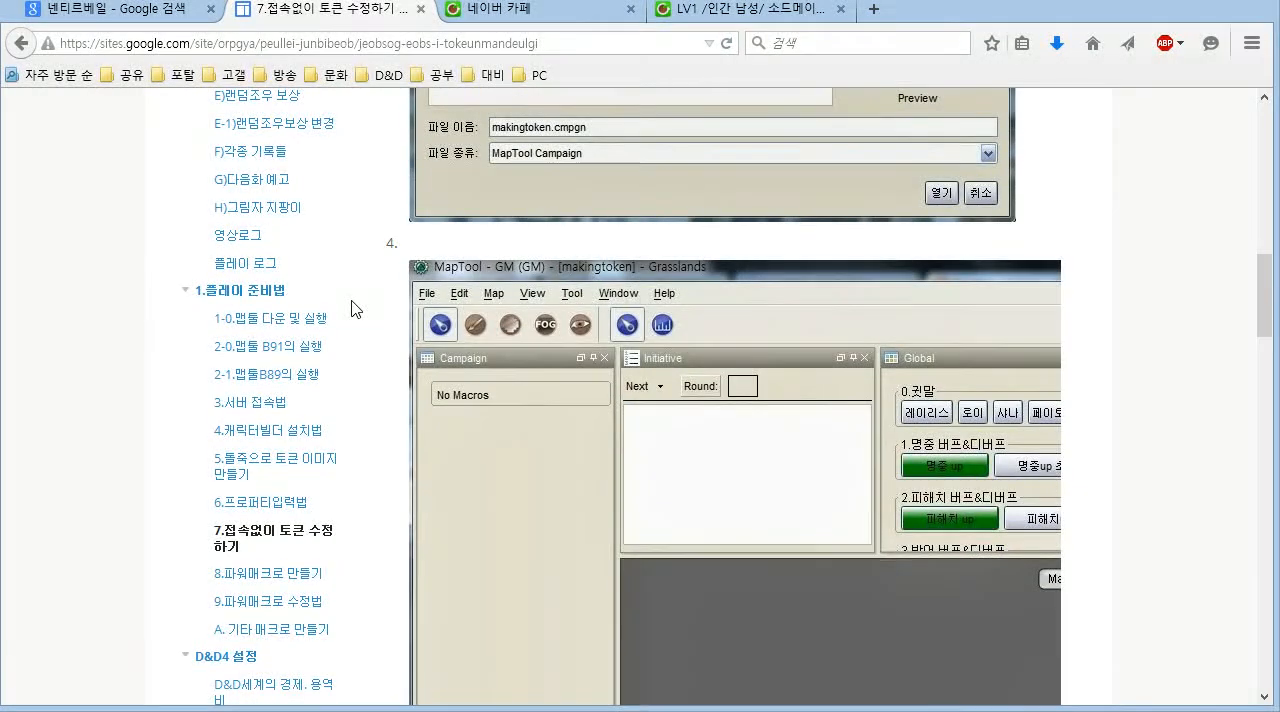
pyautogui.scroll(-2, 300, 380)
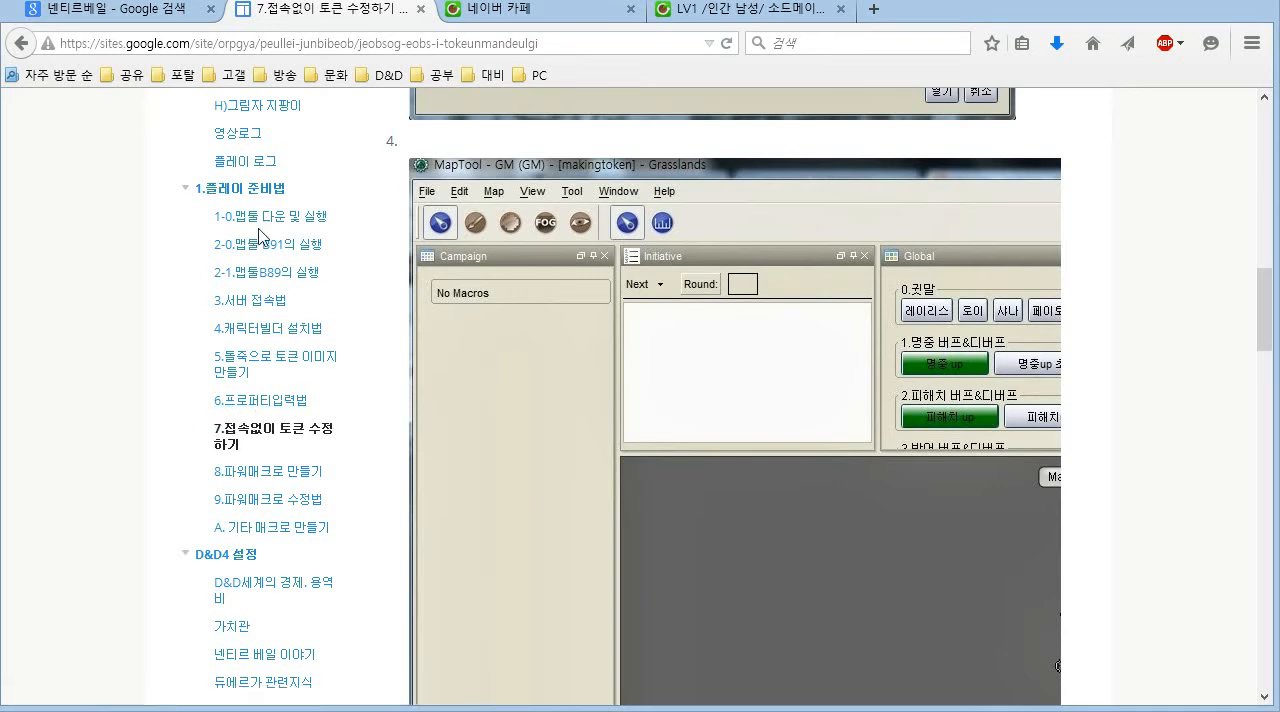
pyautogui.click(240, 188)
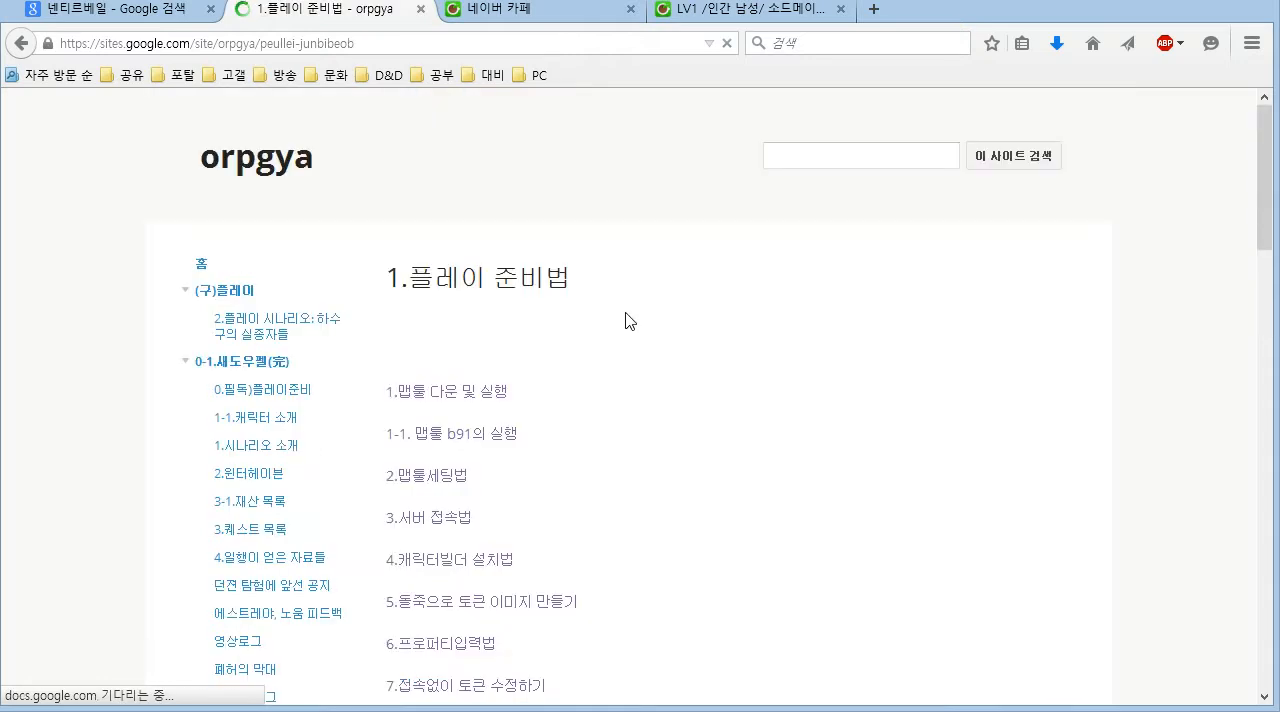
pyautogui.scroll(-3, 625, 320)
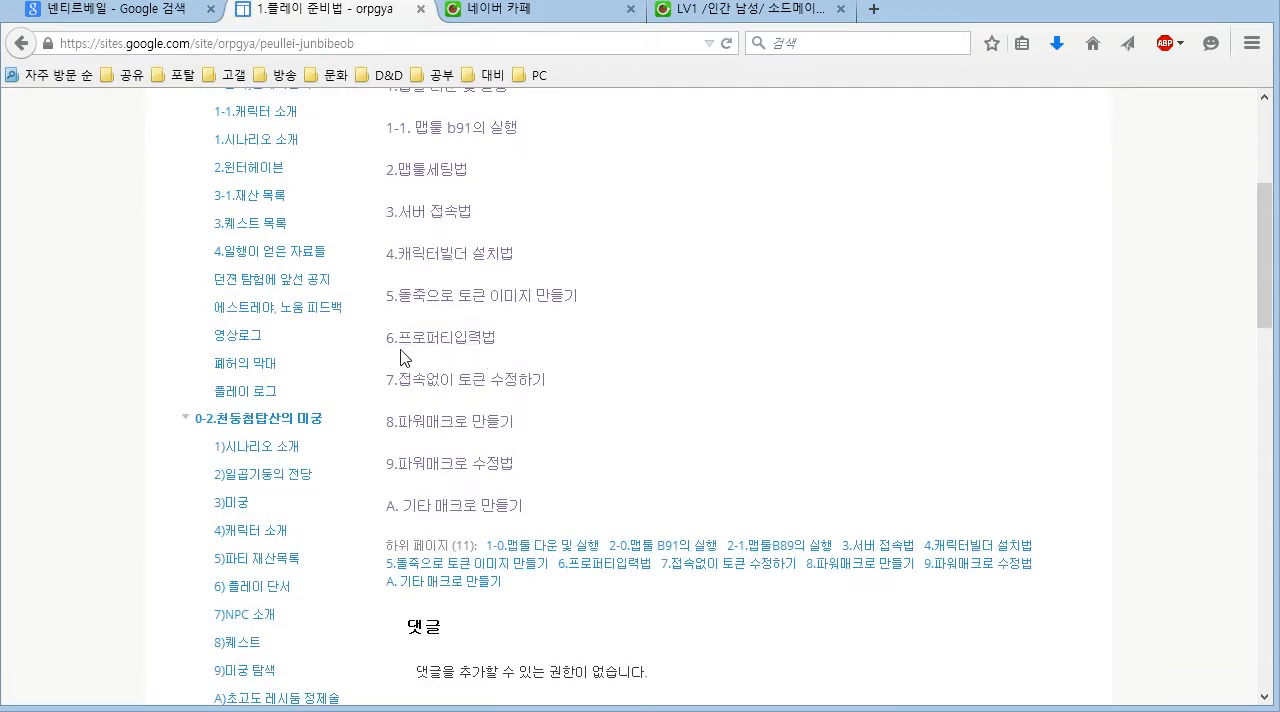
pyautogui.click(470, 350)
# - Examine in the guide which character sheet values belong to which properties in the Edit Token dialog
pyautogui.scroll(-2, 620, 420)
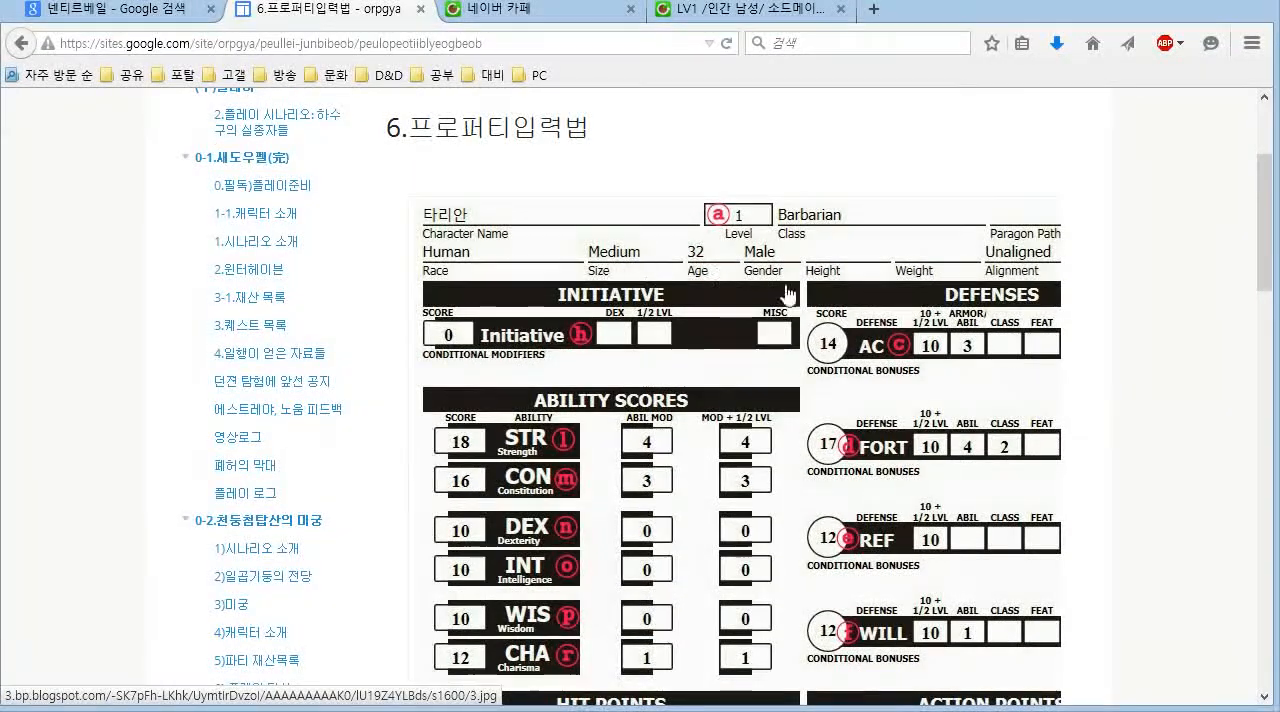
pyautogui.scroll(-2, 840, 330)
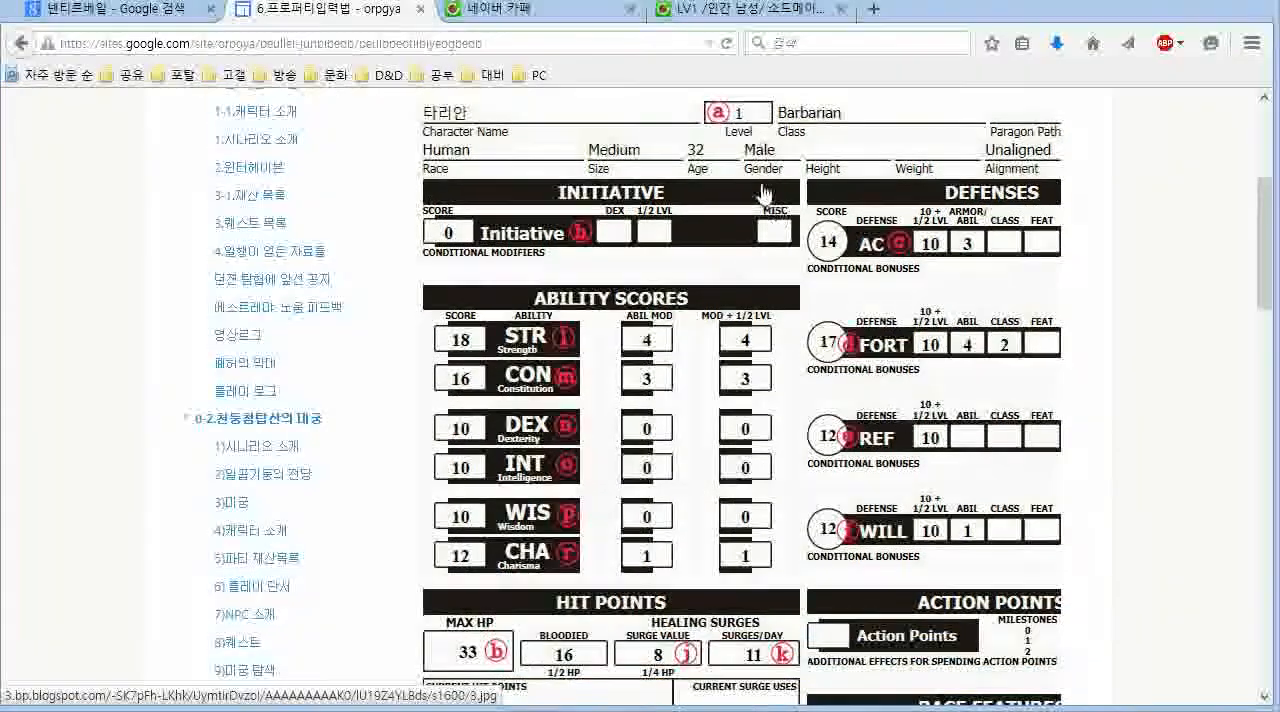
pyautogui.scroll(-6, 724, 240)
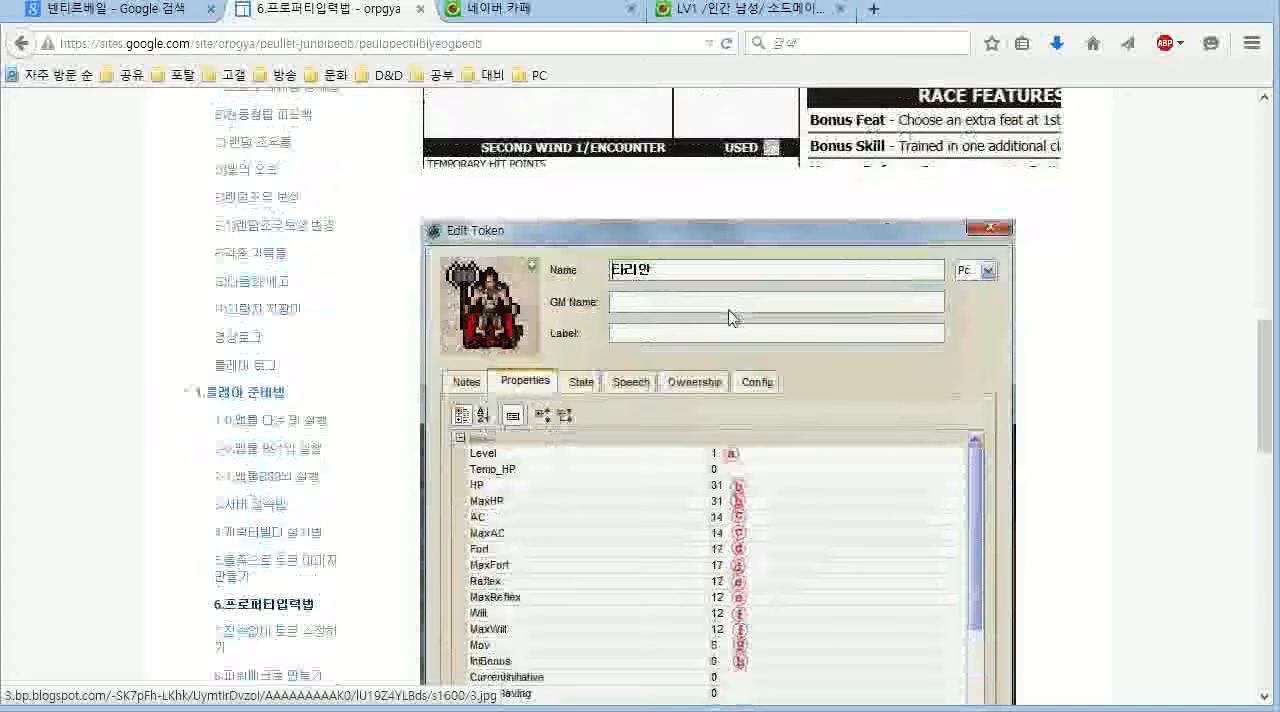
pyautogui.scroll(5, 727, 445)
pyautogui.scroll(8, 727, 445)
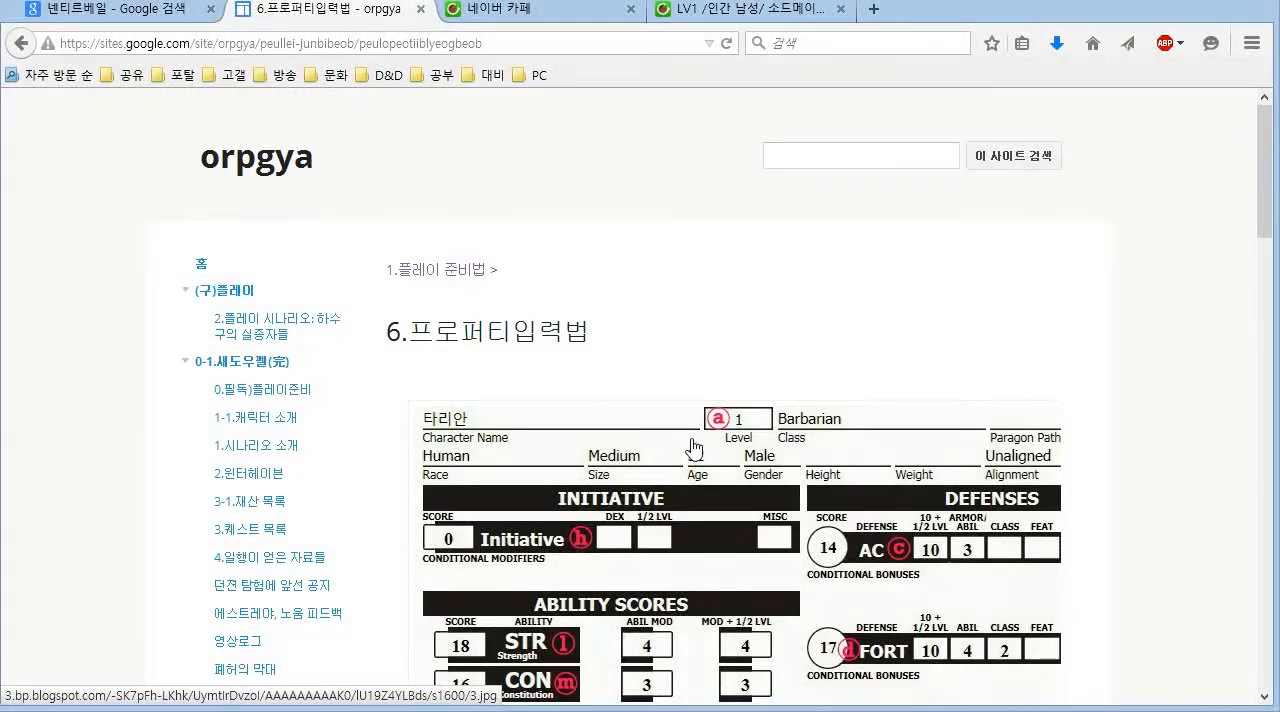
pyautogui.scroll(-6, 609, 449)
pyautogui.scroll(-8, 798, 420)
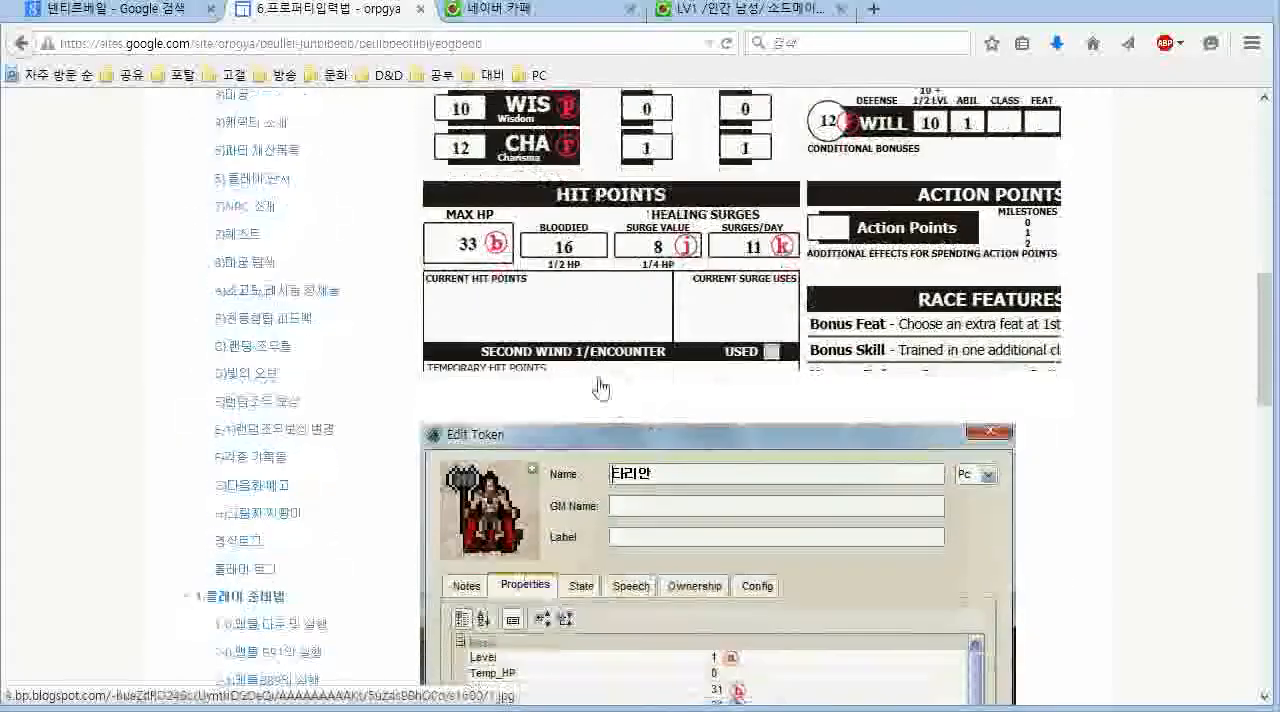
pyautogui.scroll(-8, 694, 343)
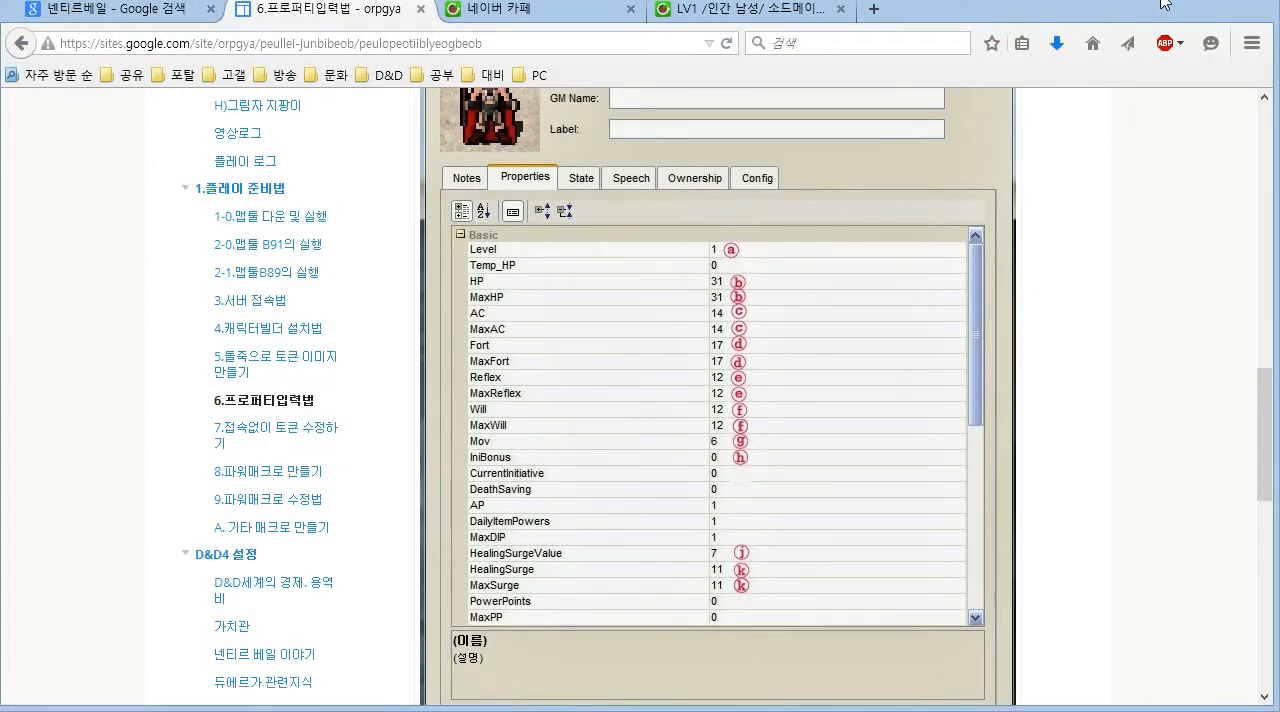
# - Return from the browser to the MapTool window and hide its Initiative panel
pyautogui.click(1204, 2)
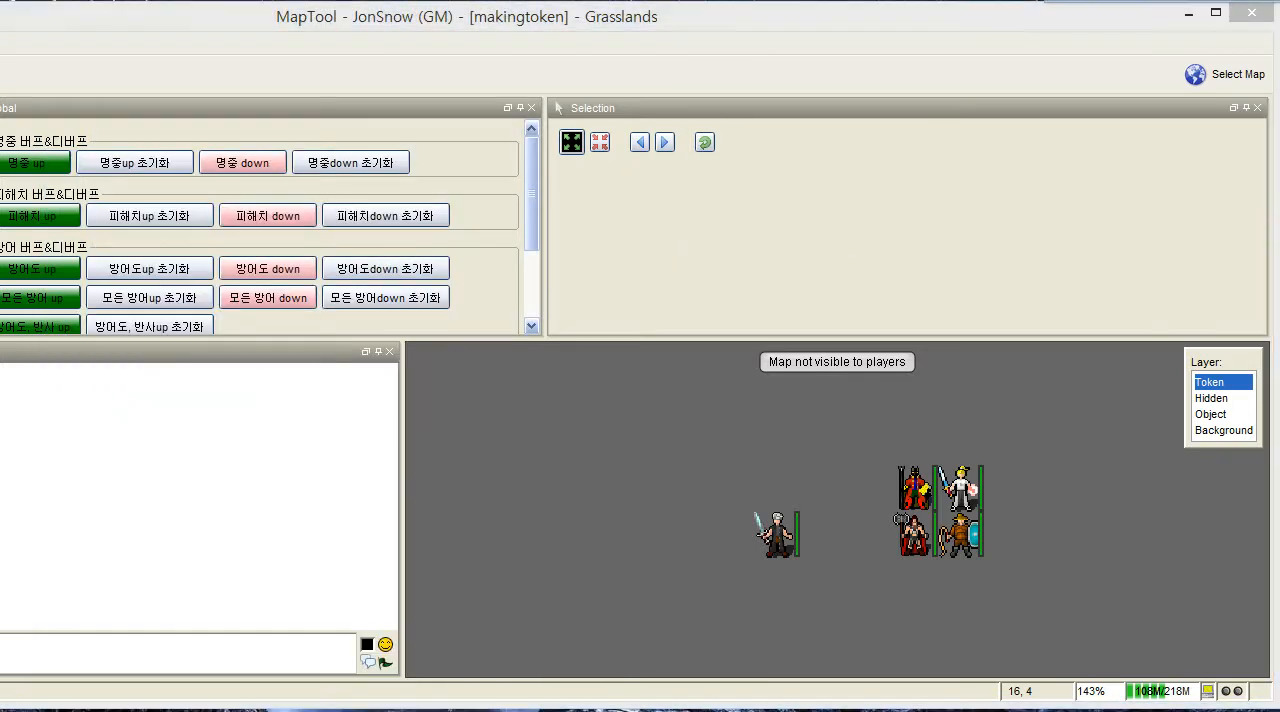
pyautogui.click(1158, 2)
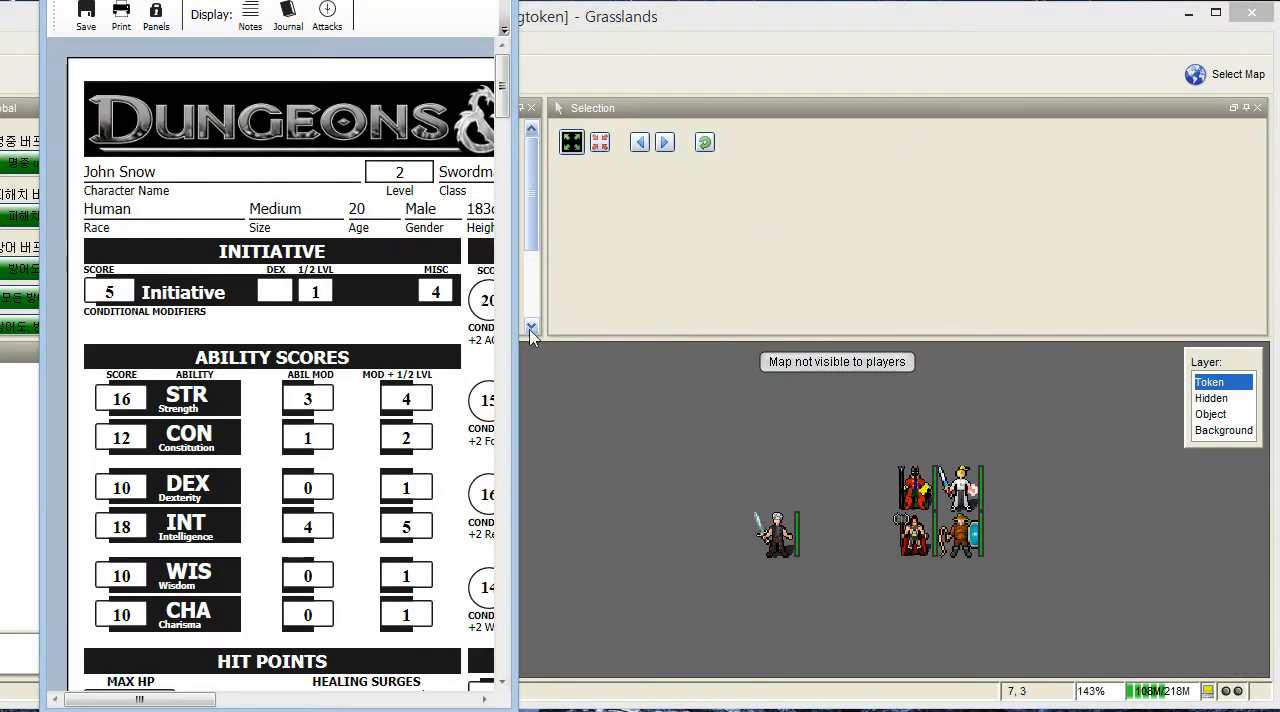
pyautogui.click(787, 540)
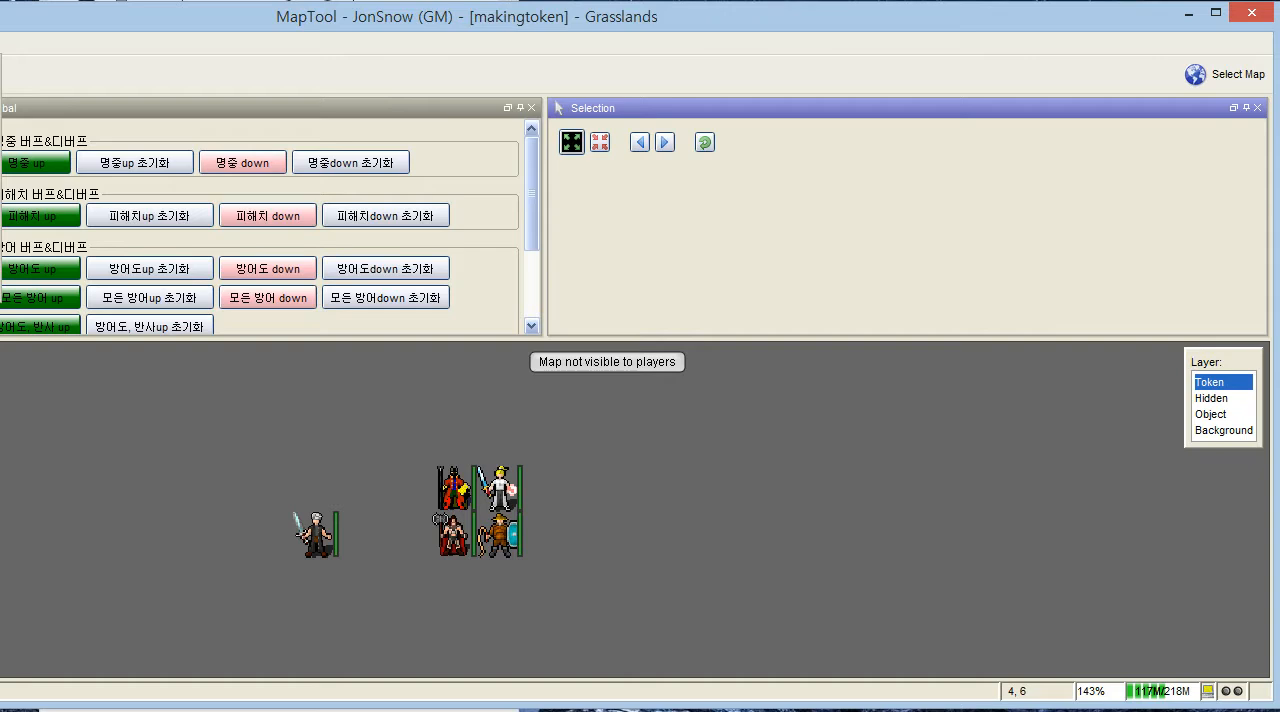
pyautogui.moveTo(0, 400); pyautogui.dragTo(70, 400)
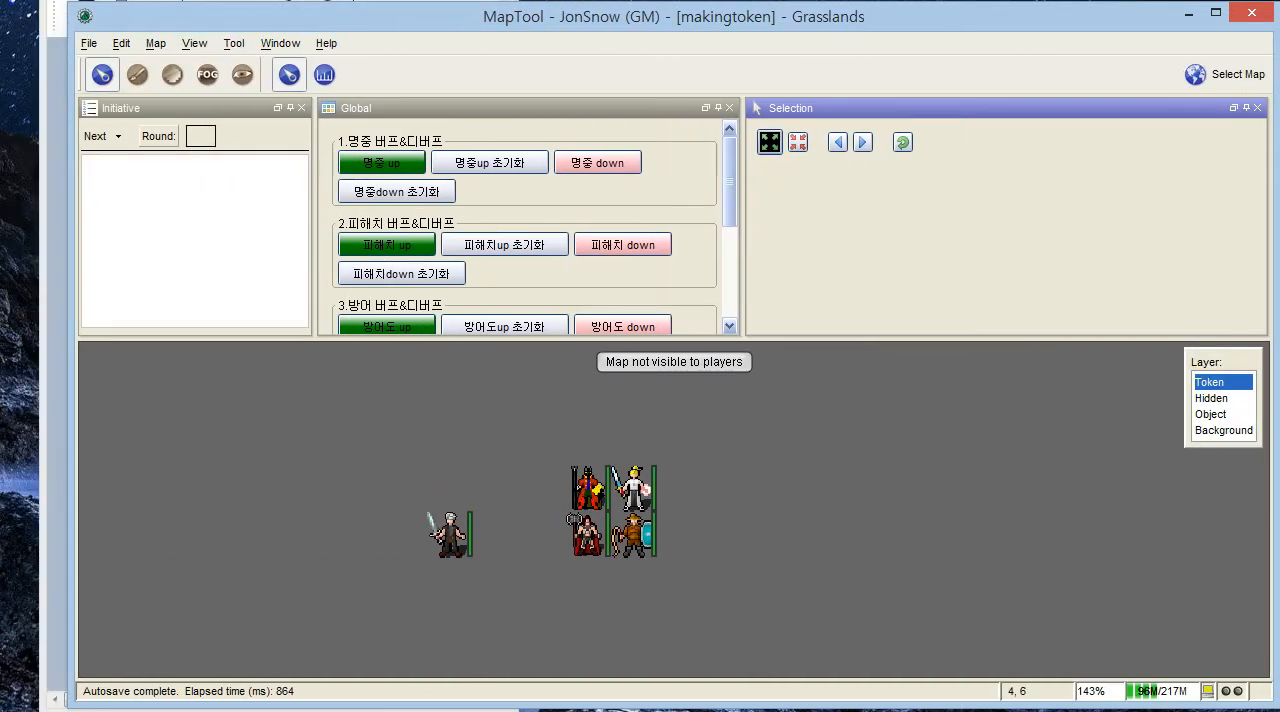
pyautogui.click(280, 43)
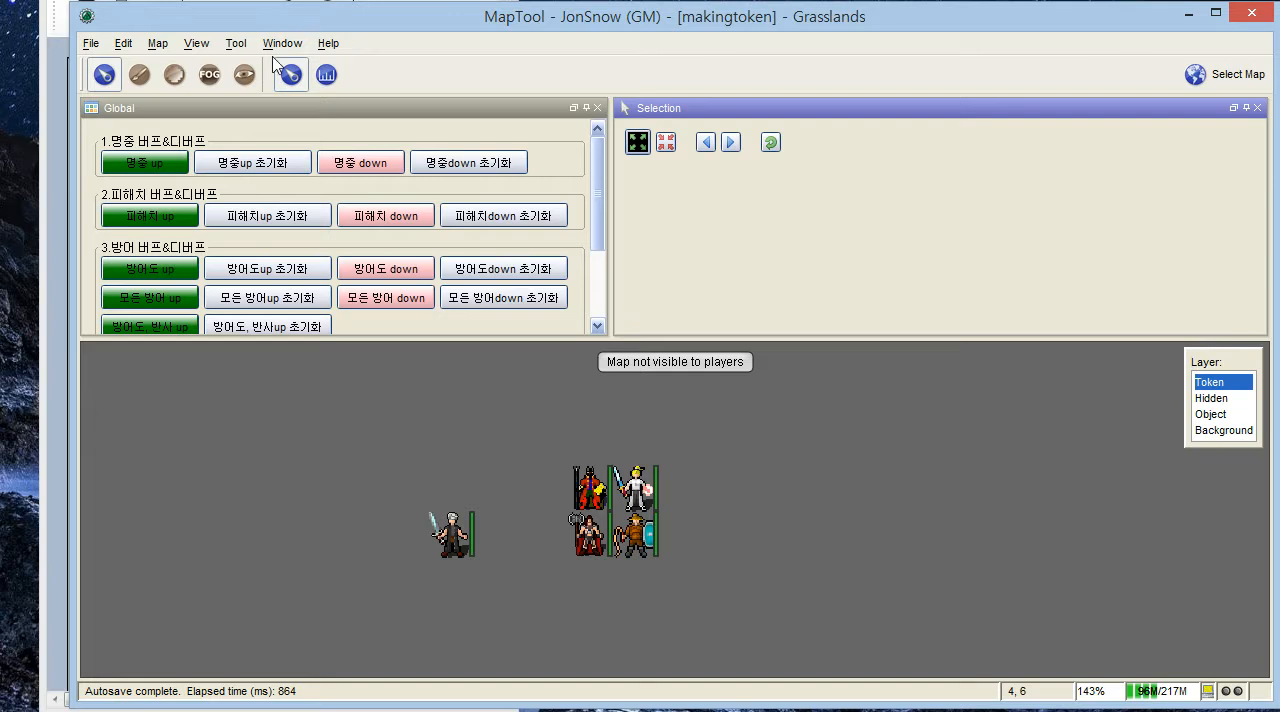
# - Resize the MapTool and character sheet windows so that they sit side by side across the screen
pyautogui.click(43, 333)
pyautogui.click(780, 33)
pyautogui.moveTo(74, 394); pyautogui.dragTo(516, 394)
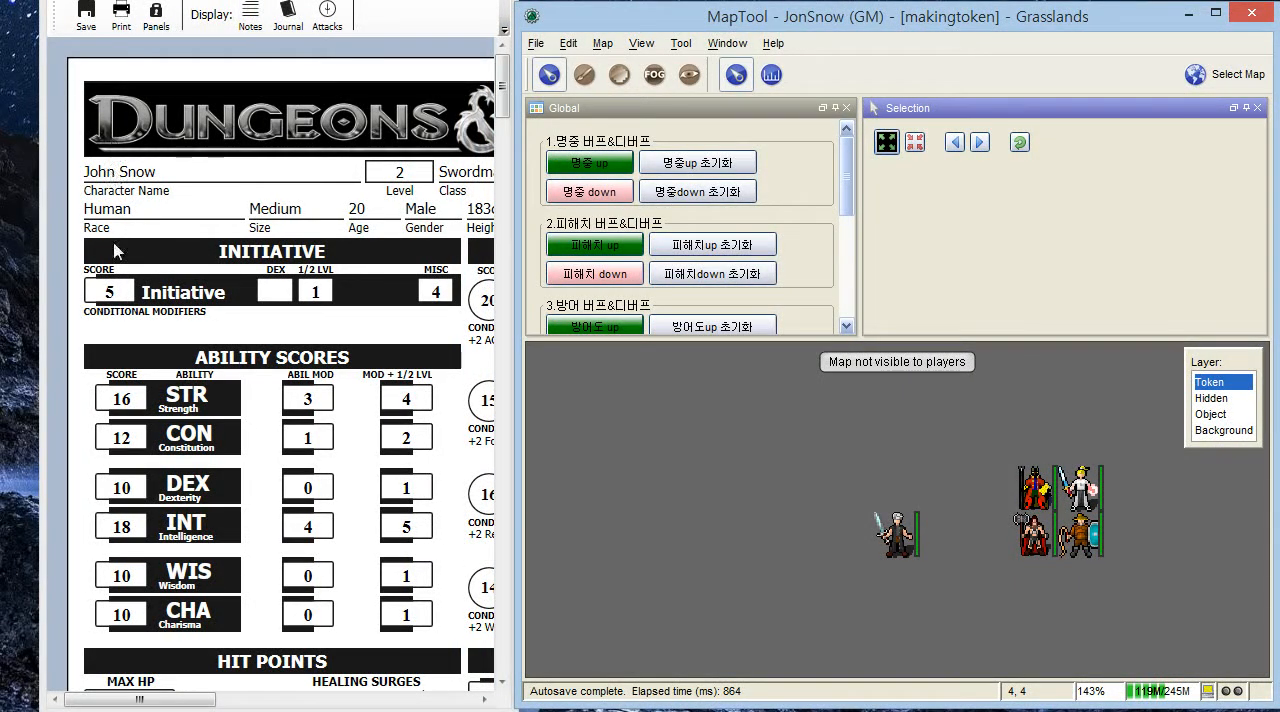
pyautogui.moveTo(50, 486); pyautogui.dragTo(0, 486)
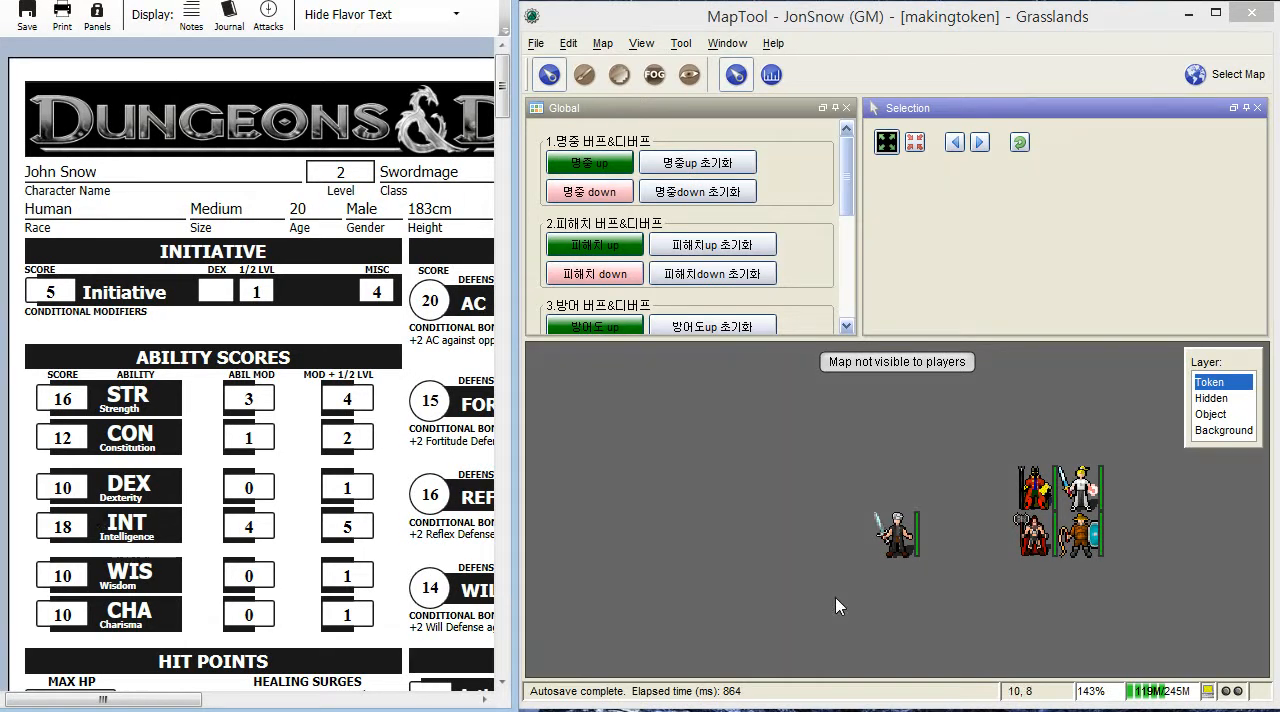
# - Open the 존 스노우 token for editing and move the Edit Token dialog down until its title bar is fully visible
pyautogui.moveTo(829, 583); pyautogui.dragTo(791, 536)
pyautogui.scroll(2, 791, 536)
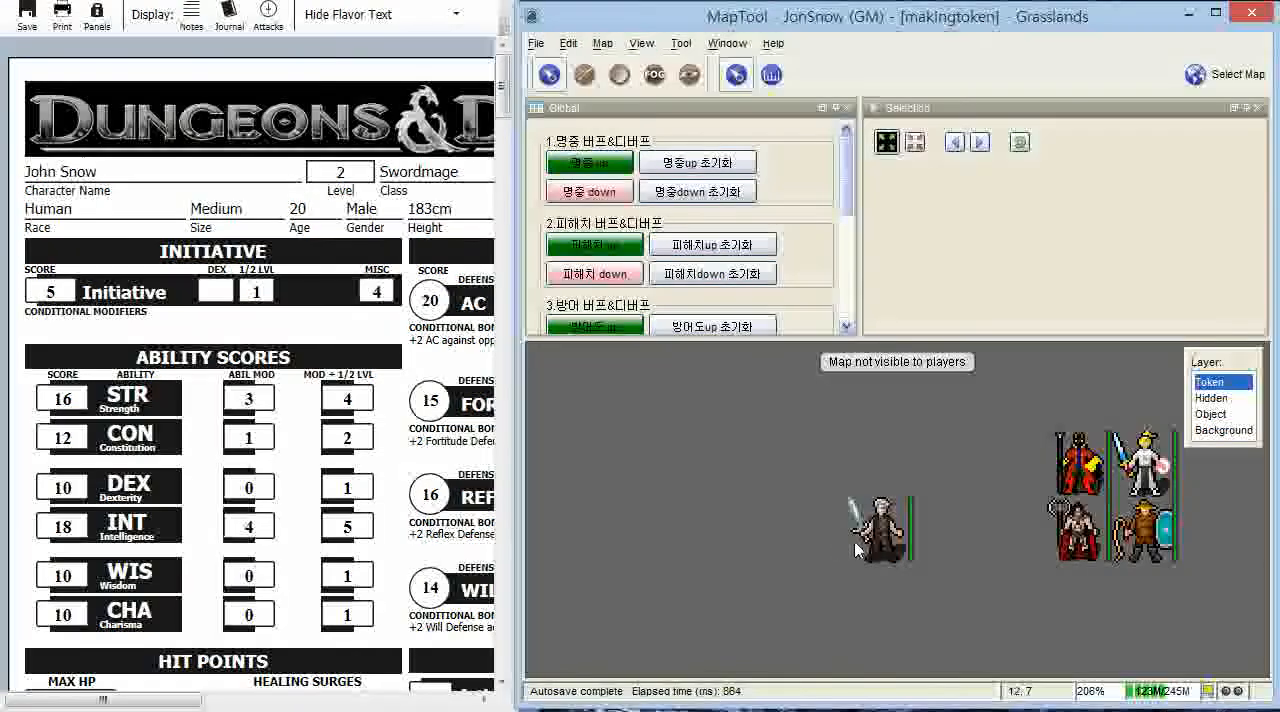
pyautogui.moveTo(893, 548)
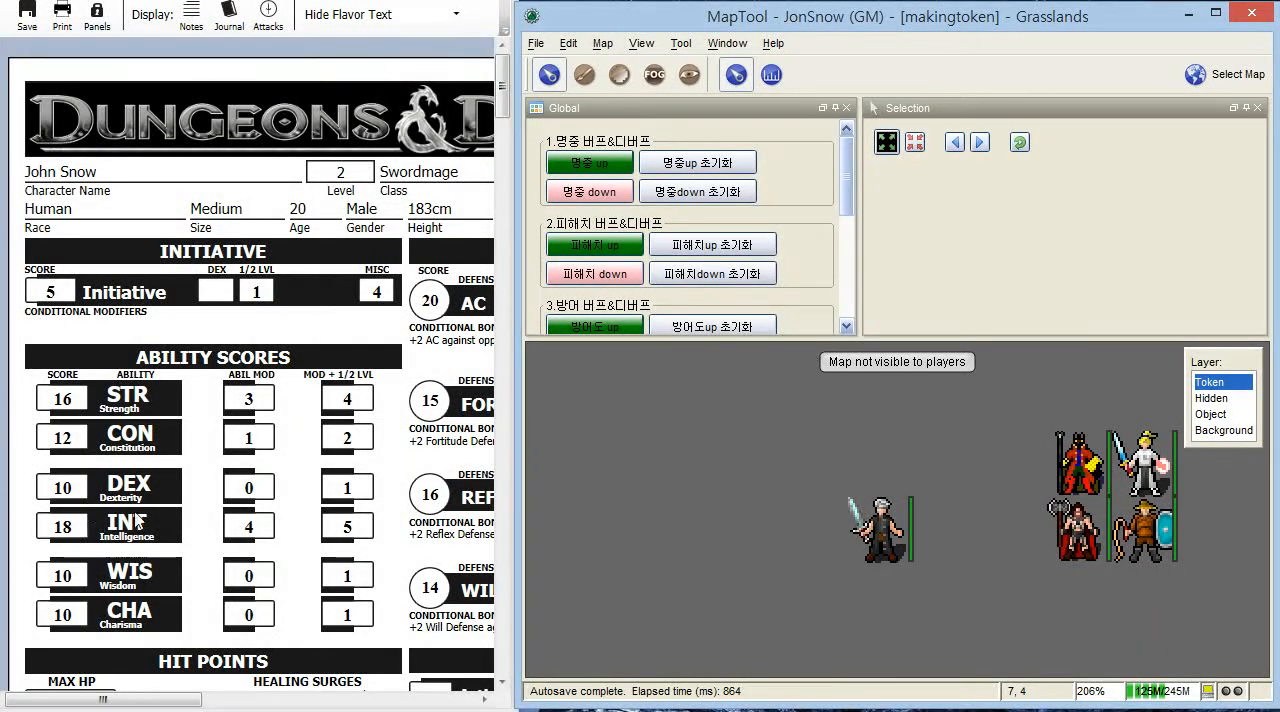
pyautogui.doubleClick(877, 548)
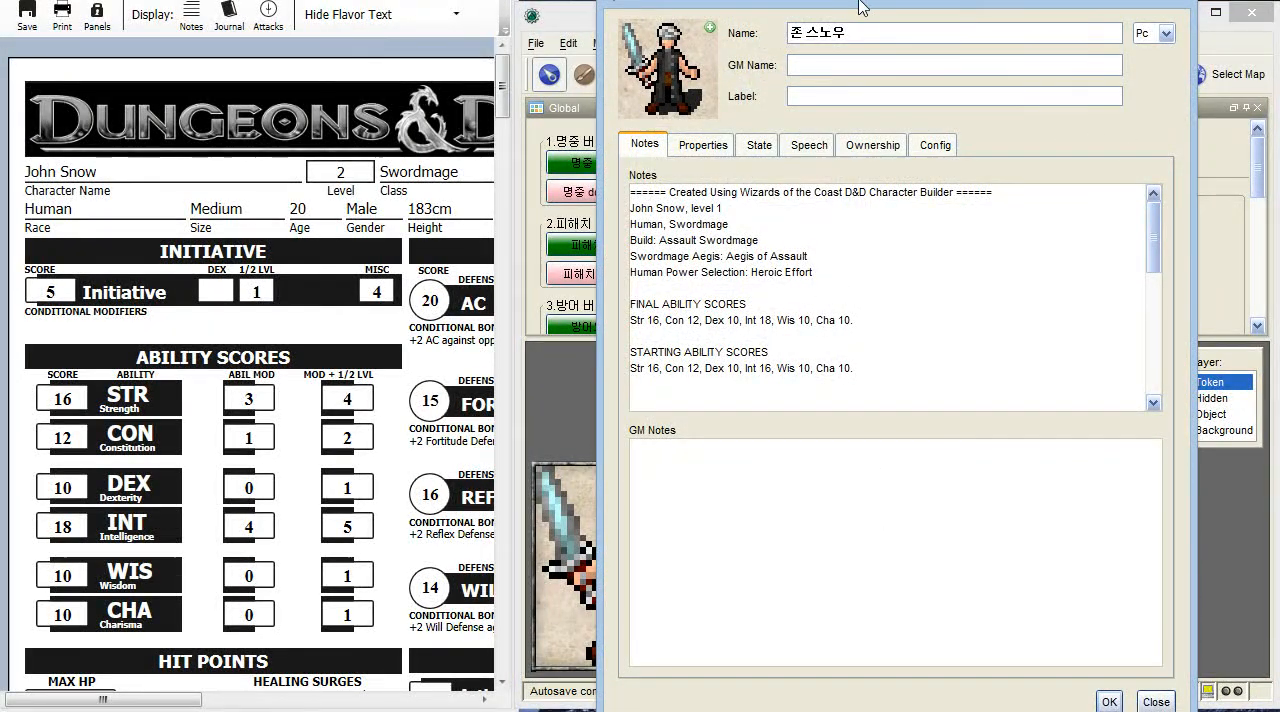
pyautogui.moveTo(909, 0); pyautogui.dragTo(909, 25)
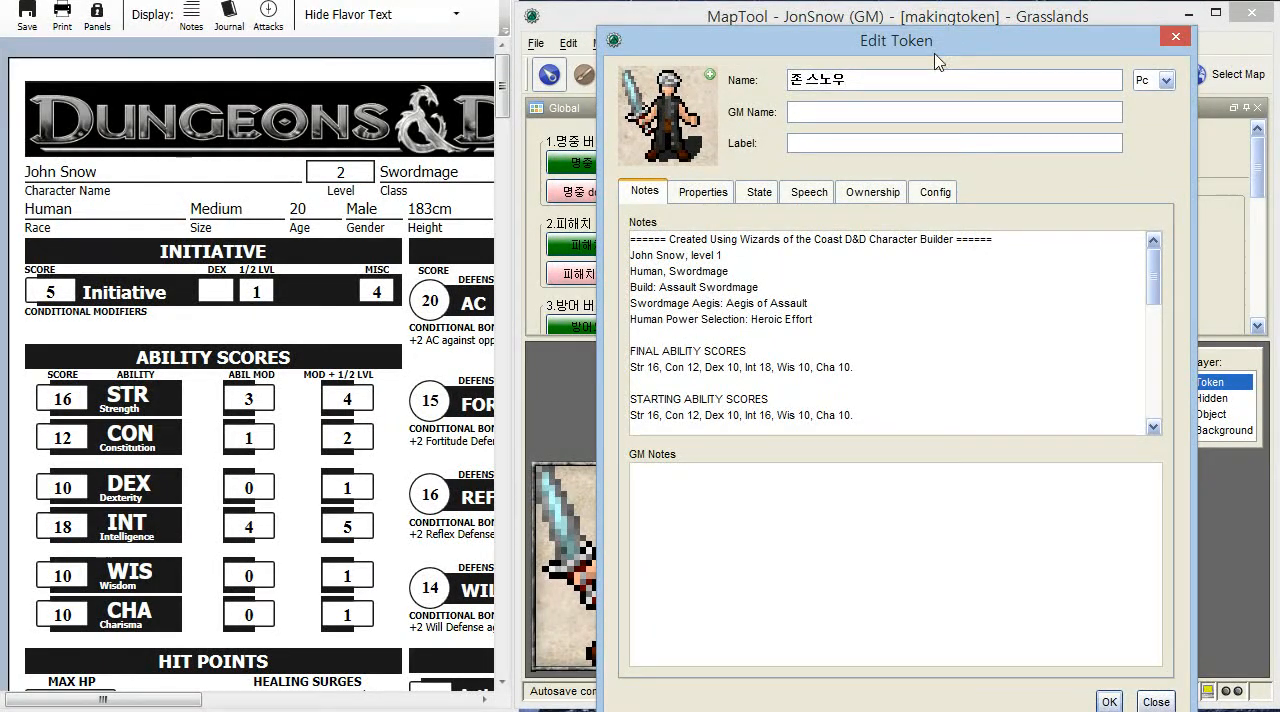
# - Show the token's properties and set Level to 2
pyautogui.click(705, 193)
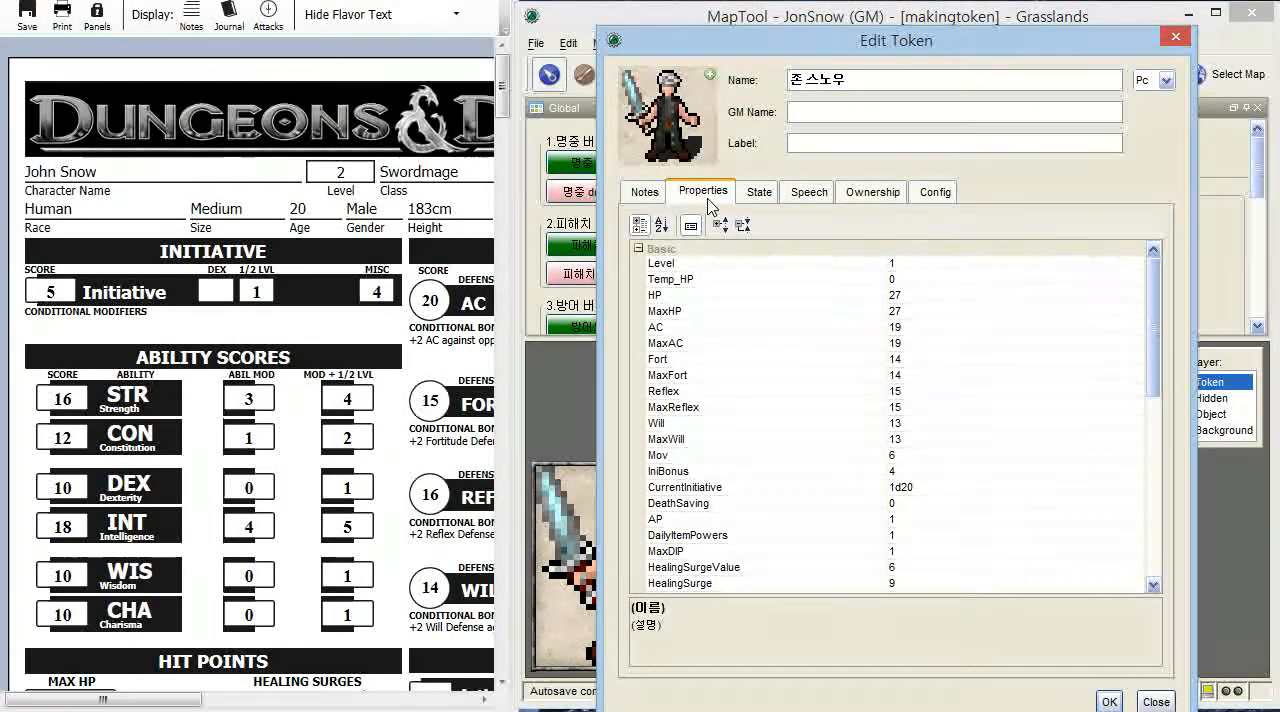
pyautogui.scroll(-8, 990, 330)
pyautogui.scroll(8, 970, 460)
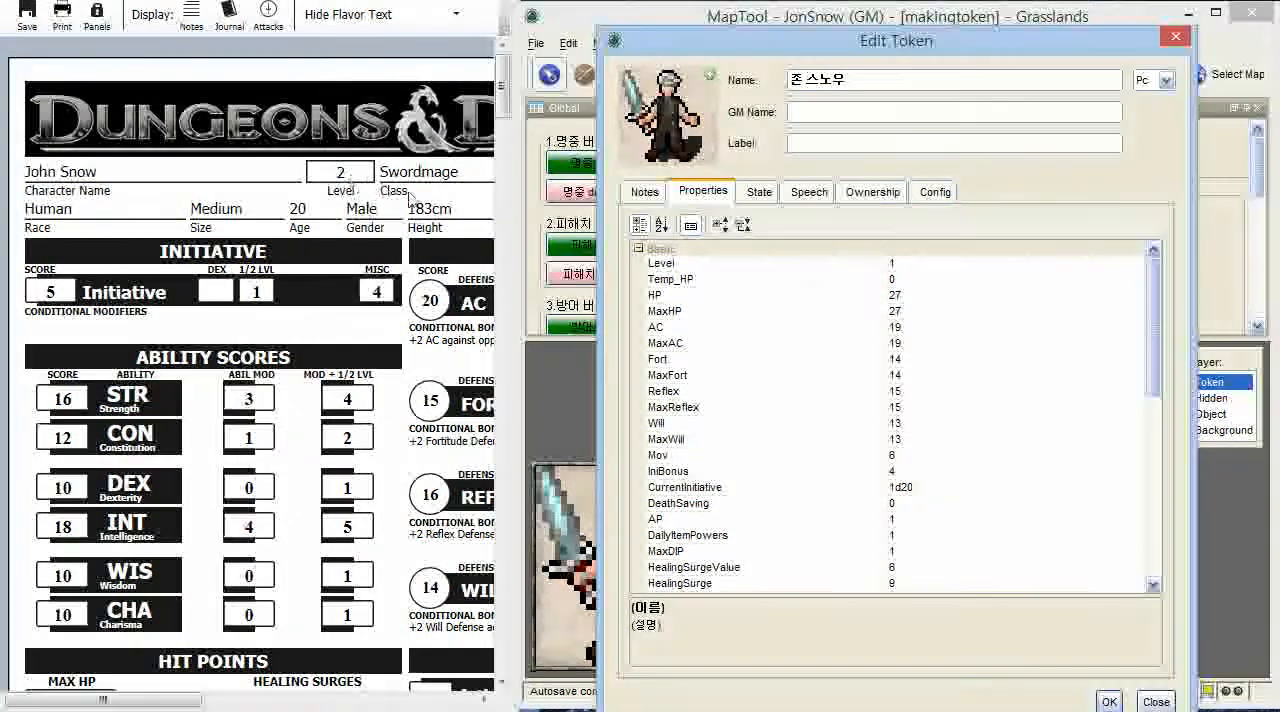
pyautogui.doubleClick(913, 266)
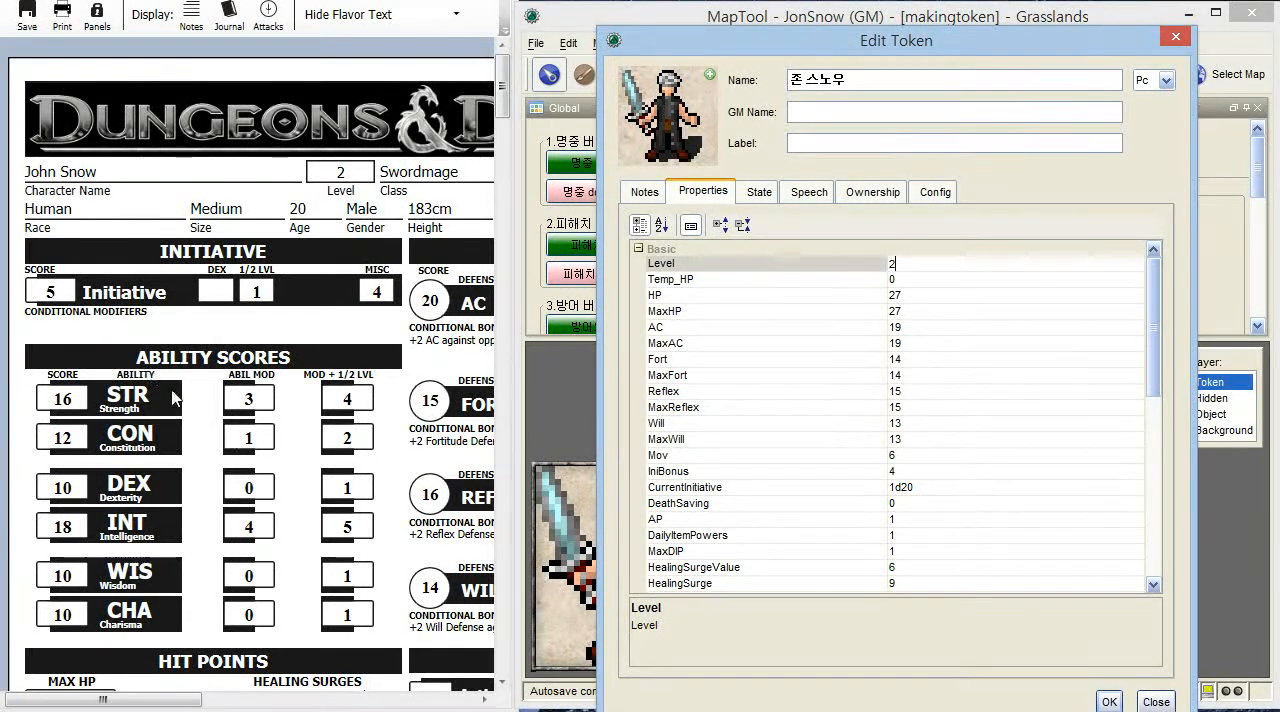
# - Set both HP and MaxHP to 33, taken from the hit points section of the character sheet
pyautogui.click(231, 439)
pyautogui.scroll(-4, 200, 480)
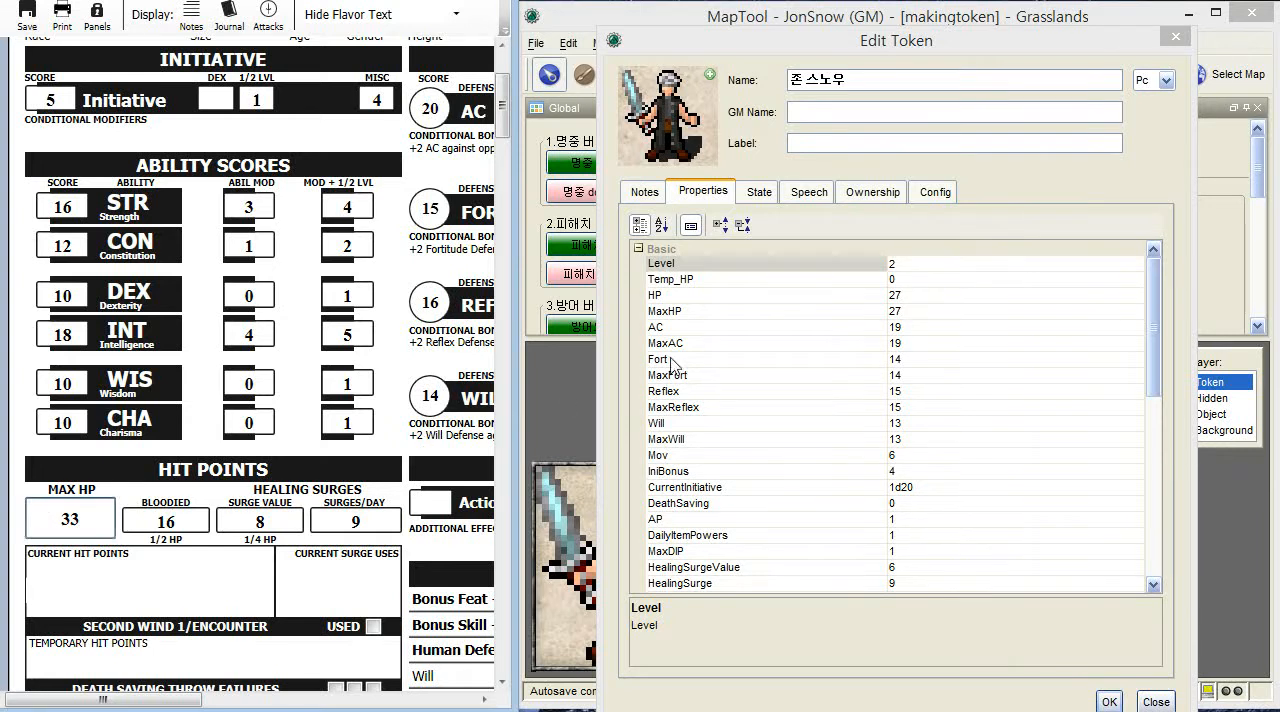
pyautogui.click(908, 297)
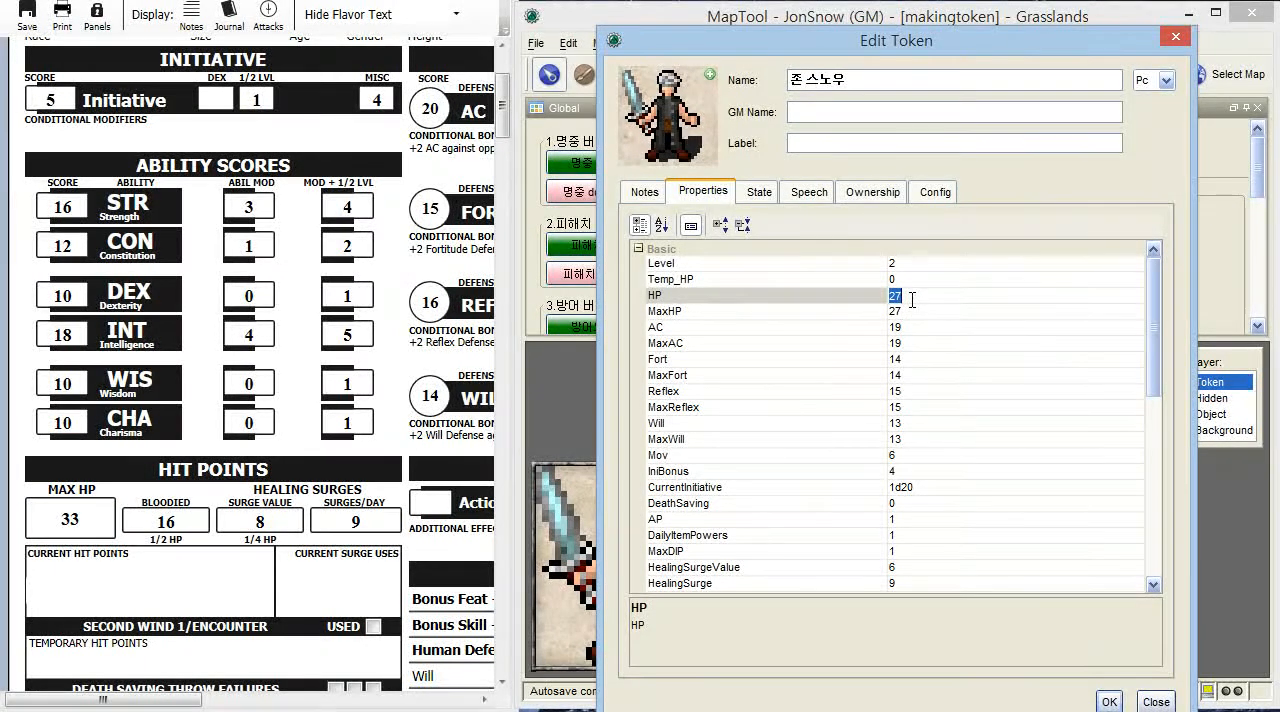
pyautogui.write('33')
pyautogui.click(906, 311)
pyautogui.write('33')
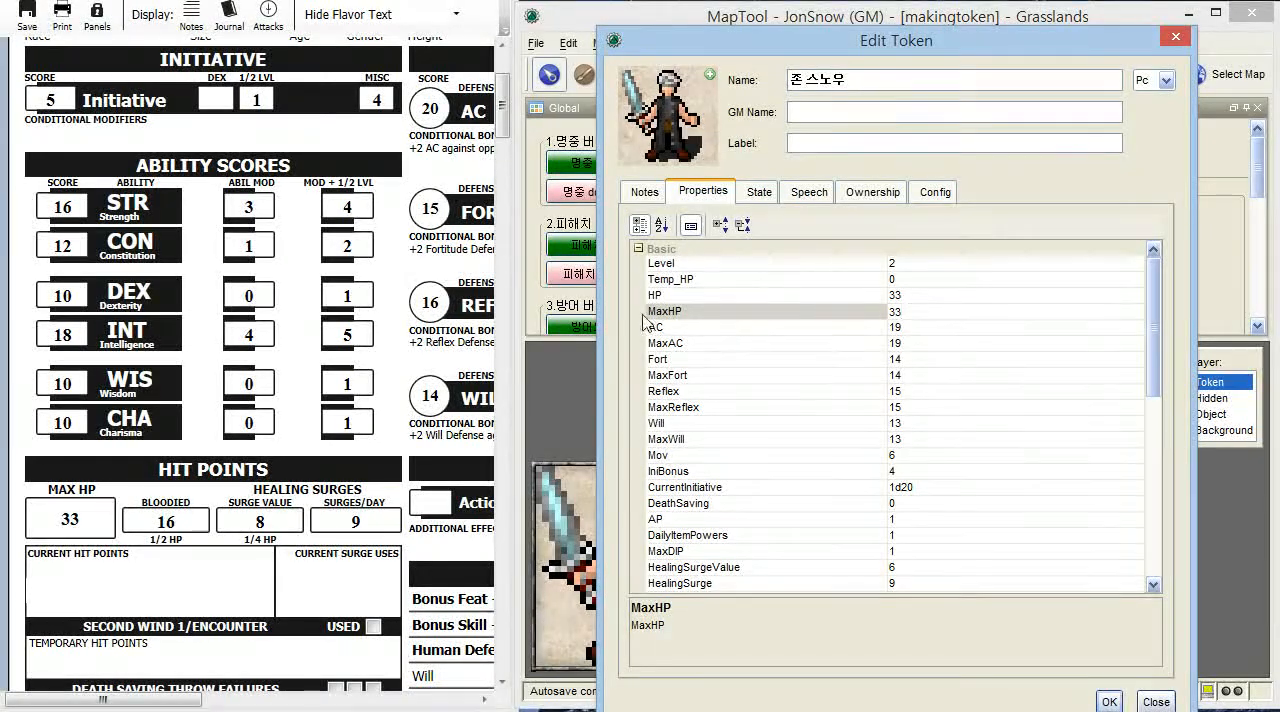
pyautogui.click(668, 296)
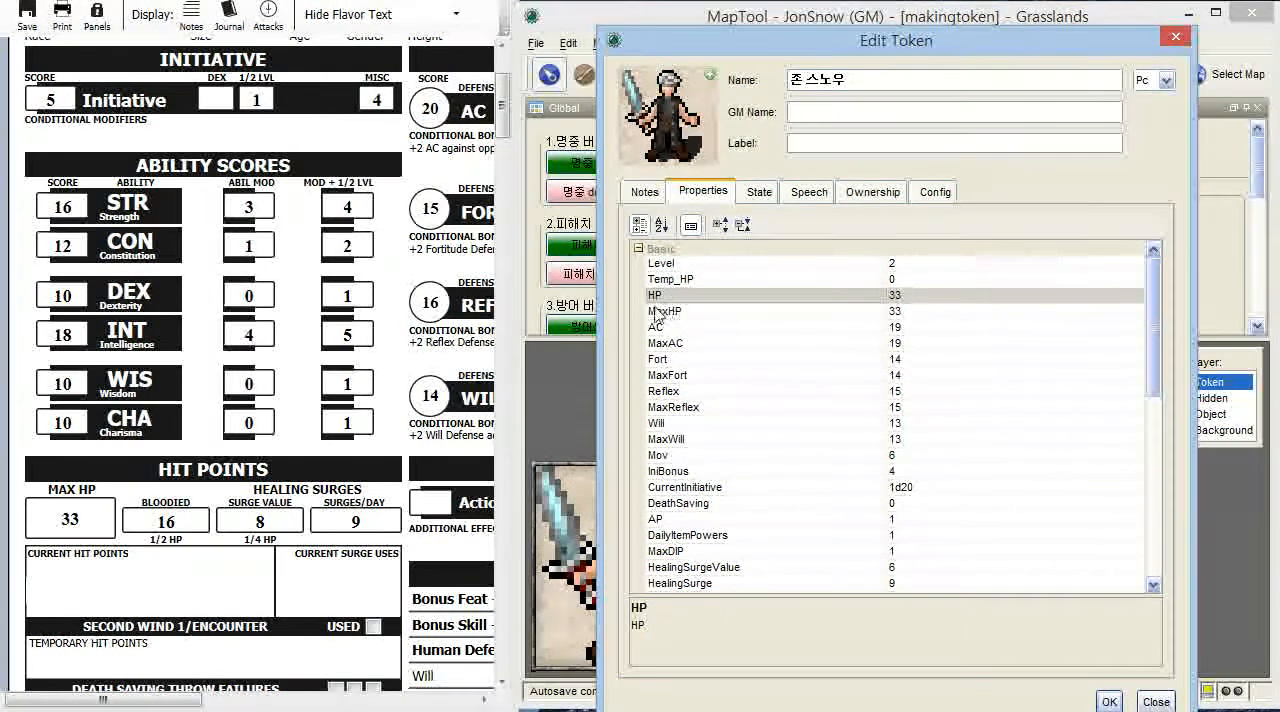
pyautogui.click(686, 313)
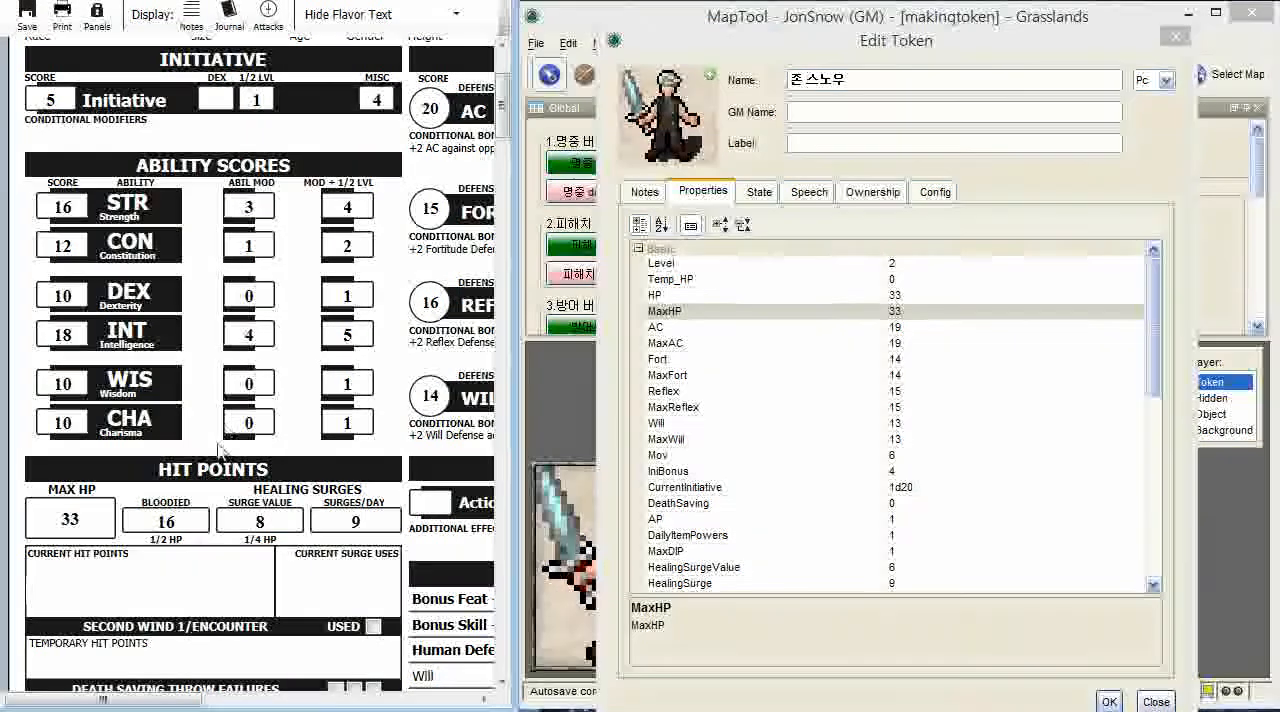
# - Set both AC and MaxAC to 20, matching the sheet's Defenses section
pyautogui.moveTo(188, 699); pyautogui.dragTo(336, 700)
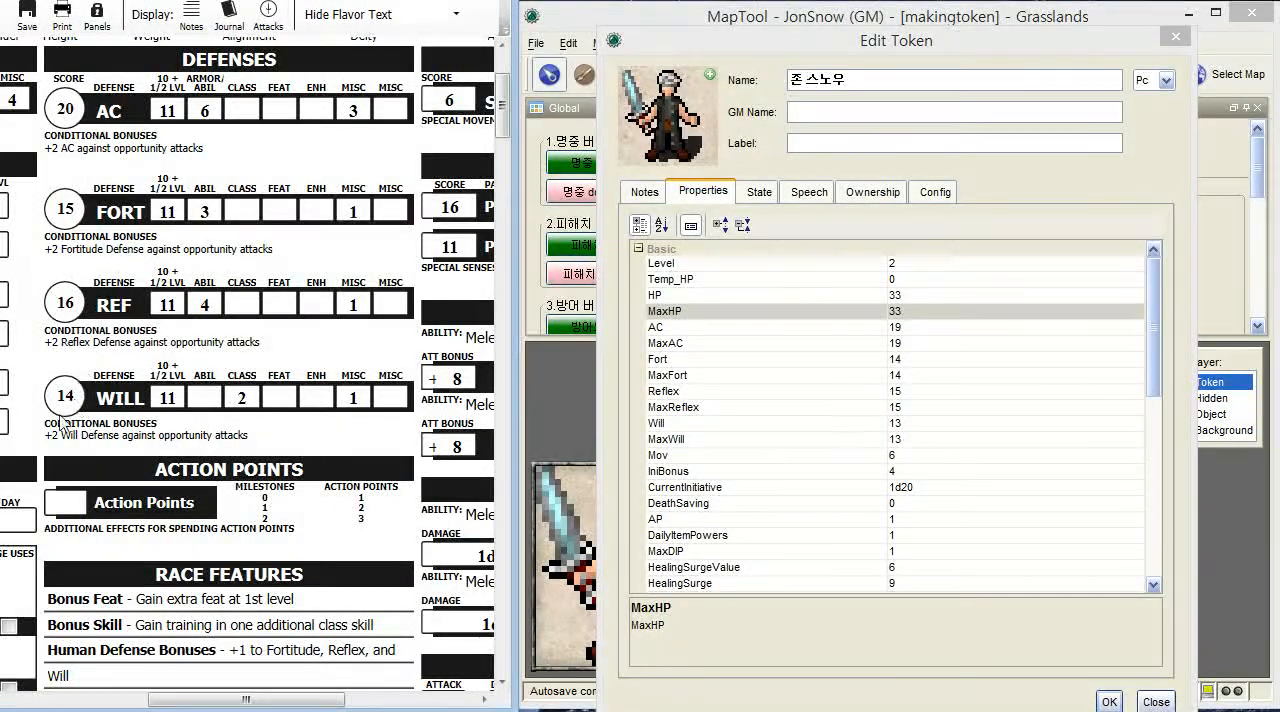
pyautogui.click(905, 329)
pyautogui.click(908, 330)
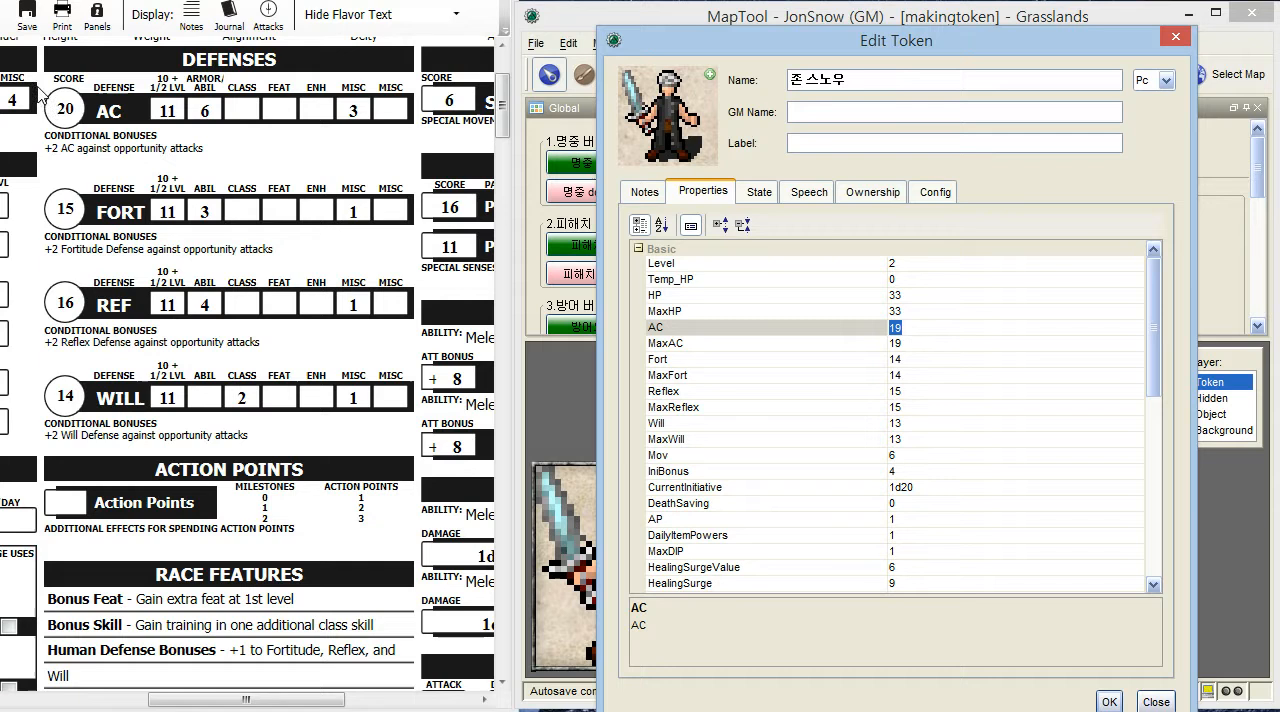
pyautogui.write('20')
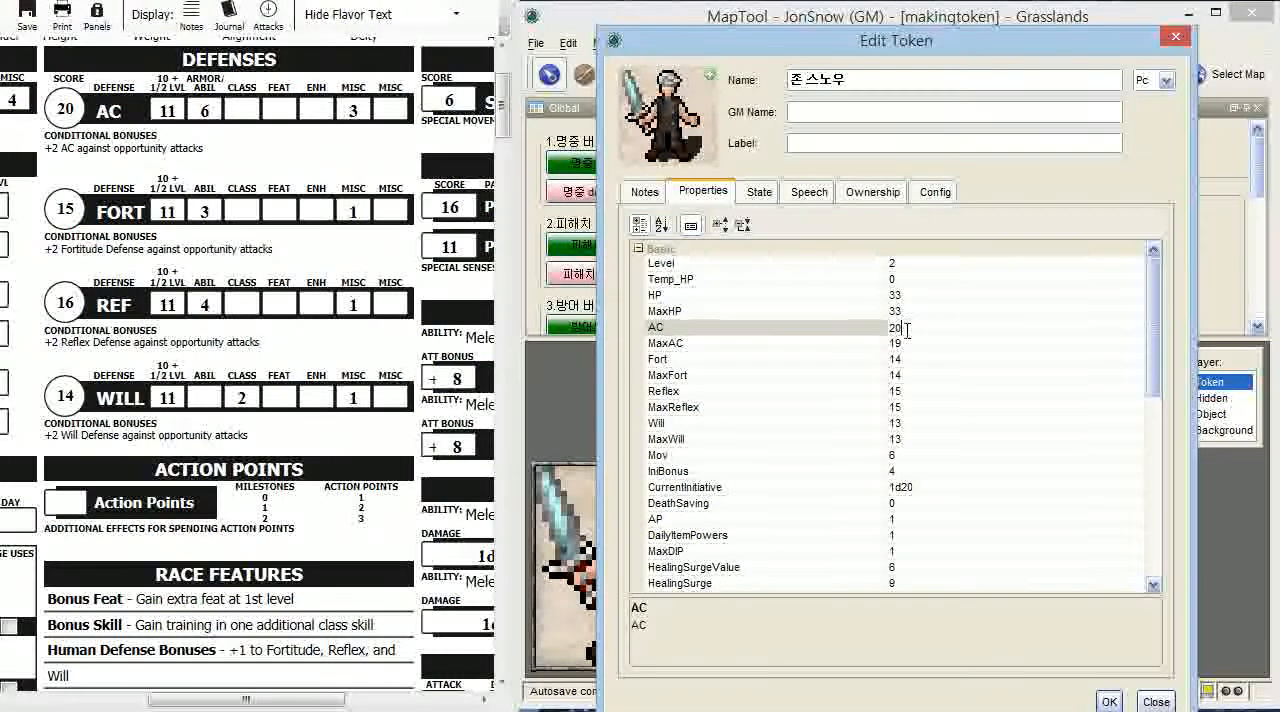
pyautogui.click(903, 343)
pyautogui.write('20')
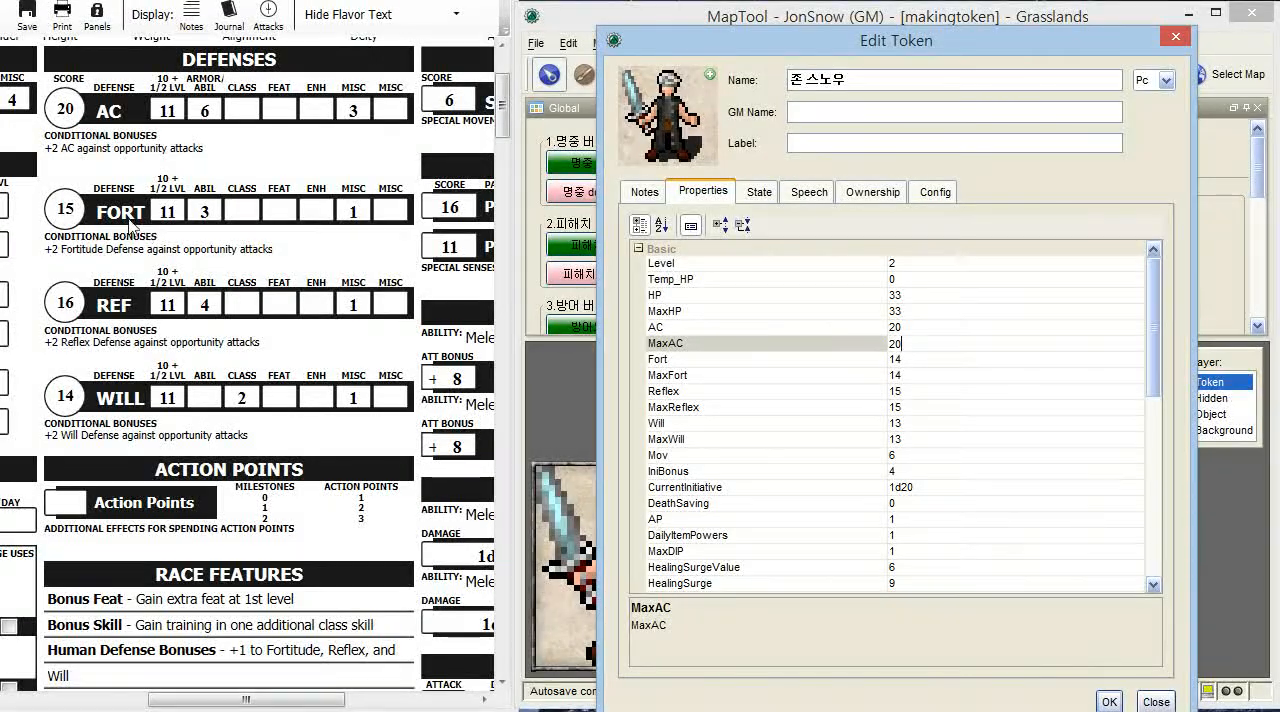
# - Set both Fort and MaxFort to 15, matching the sheet's Fortitude defense
pyautogui.click(915, 359)
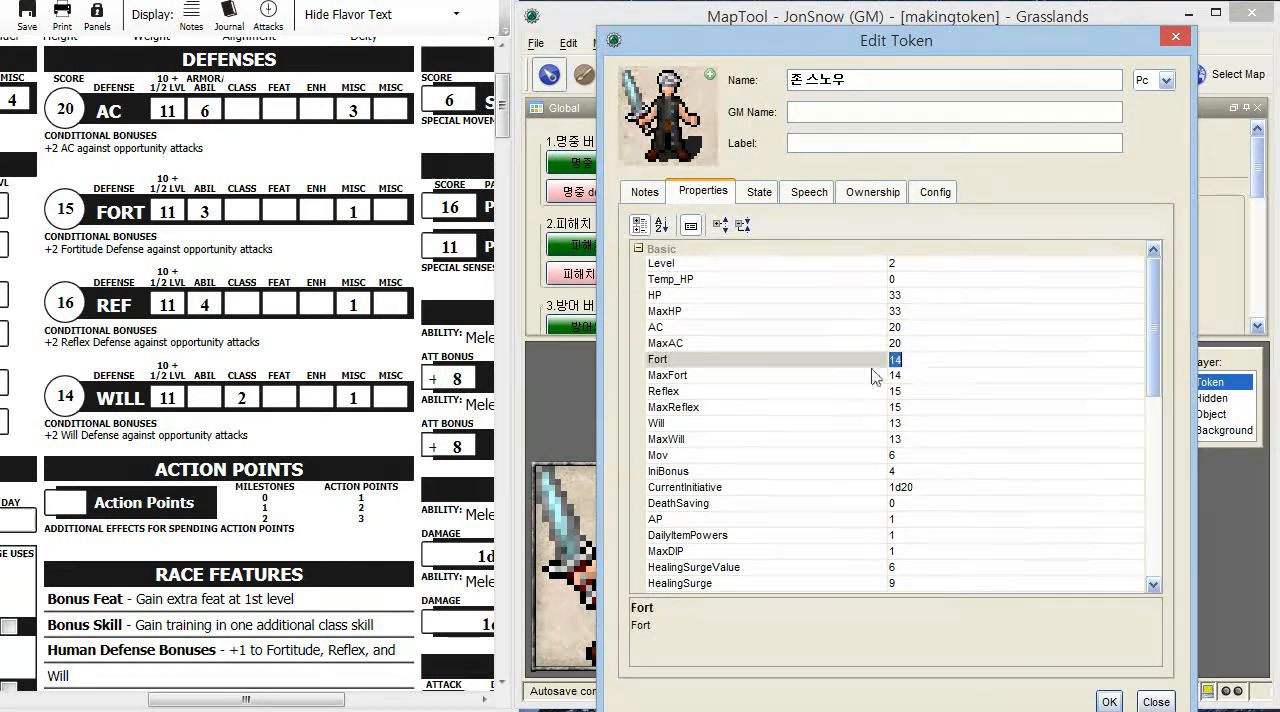
pyautogui.write('15')
pyautogui.press('Return')
pyautogui.click(912, 373)
pyautogui.write('1')
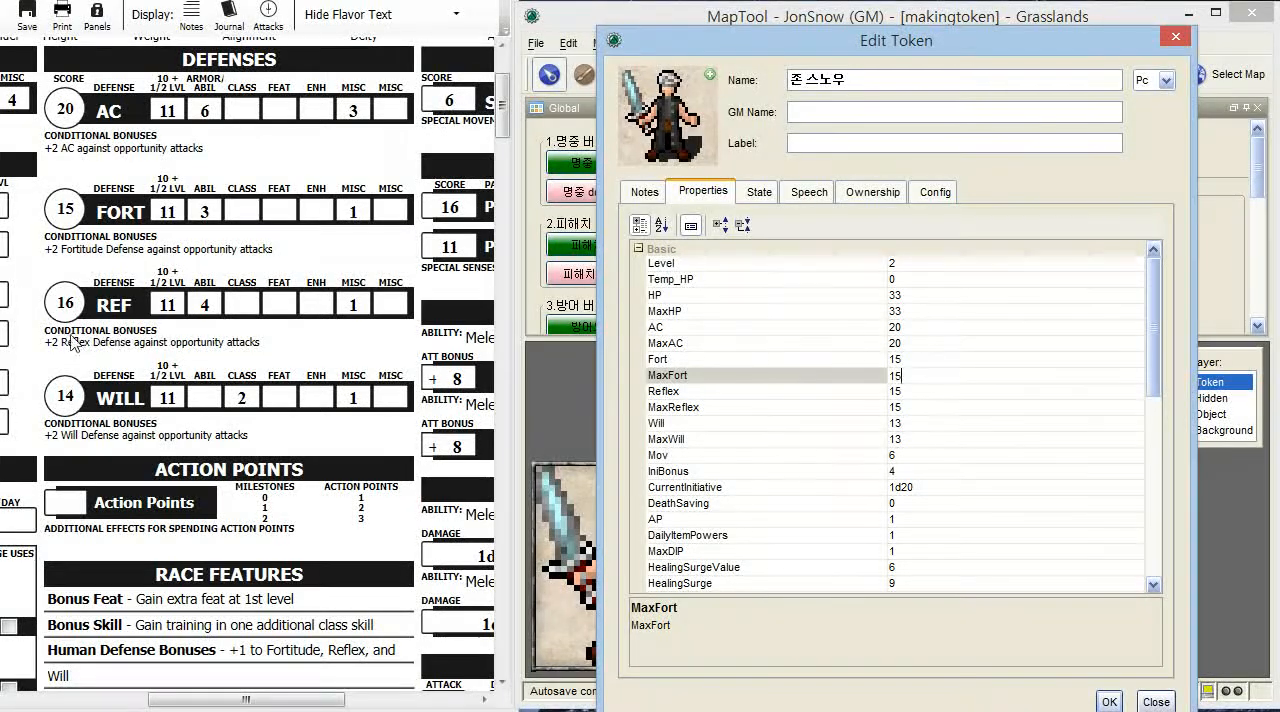
# - Set Reflex and MaxReflex to 16, and Will and MaxWill to 14
pyautogui.click(920, 391)
pyautogui.write('16')
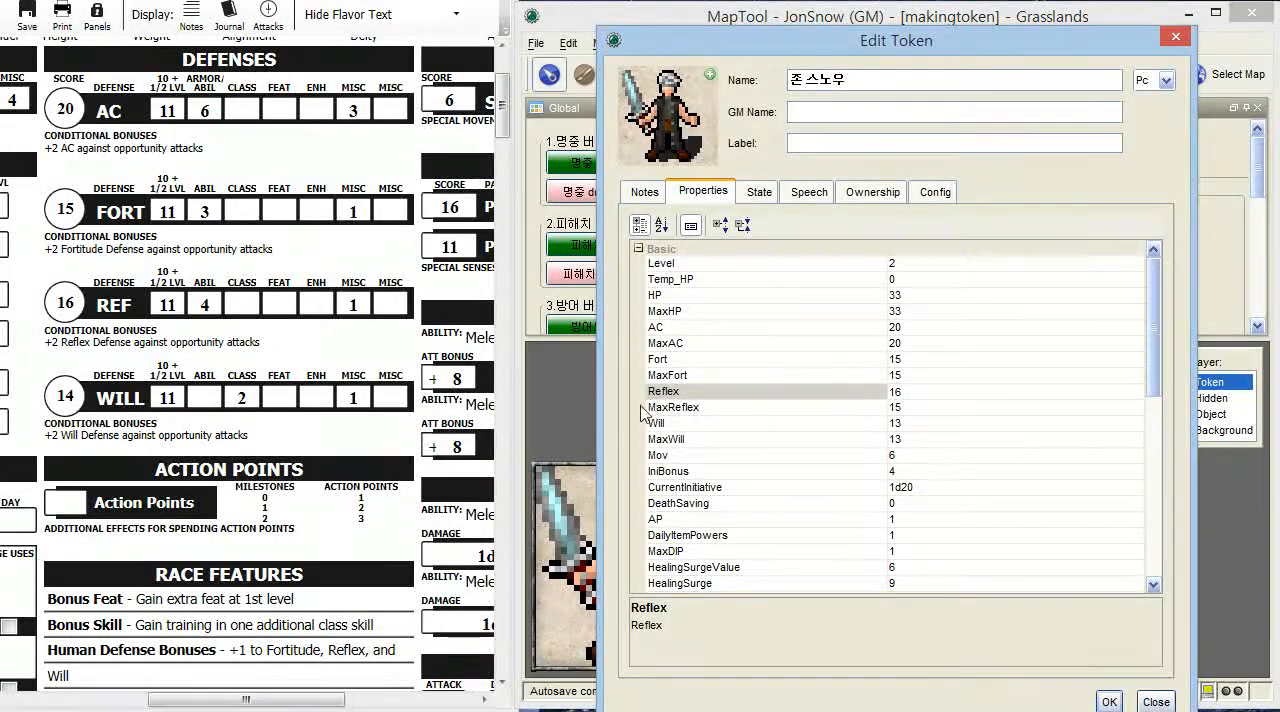
pyautogui.click(899, 408)
pyautogui.write('16')
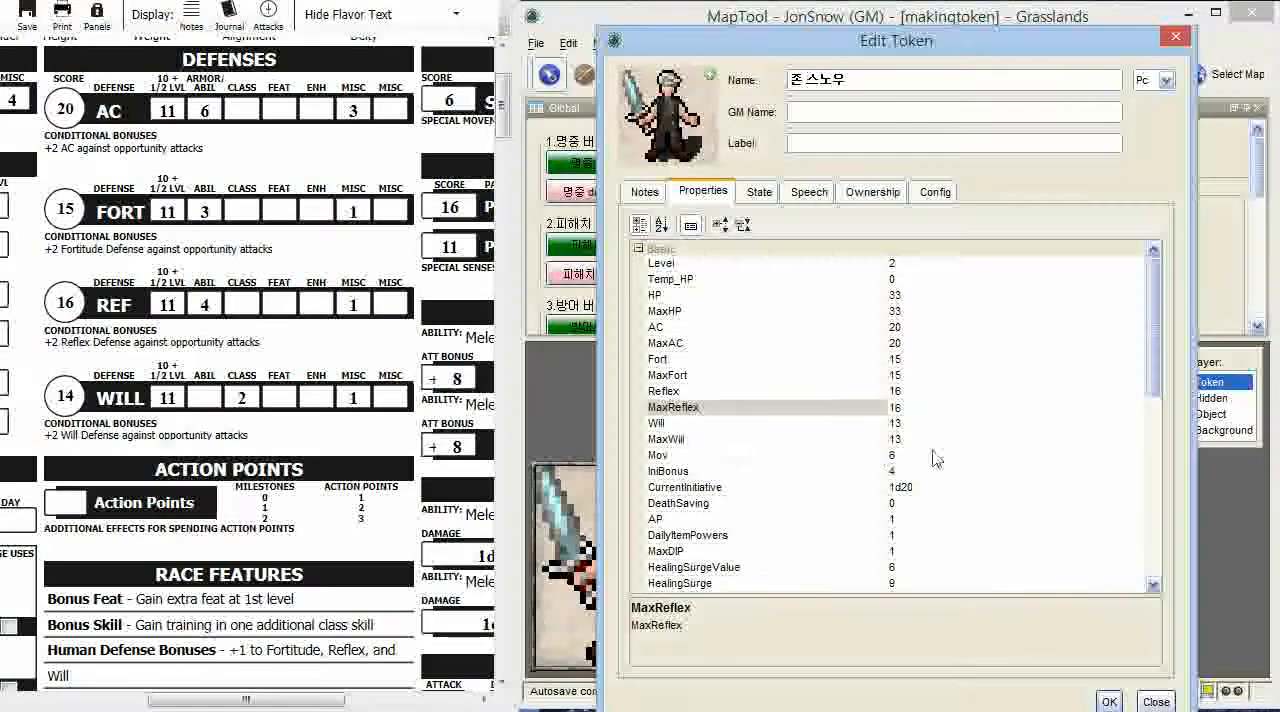
pyautogui.click(900, 423)
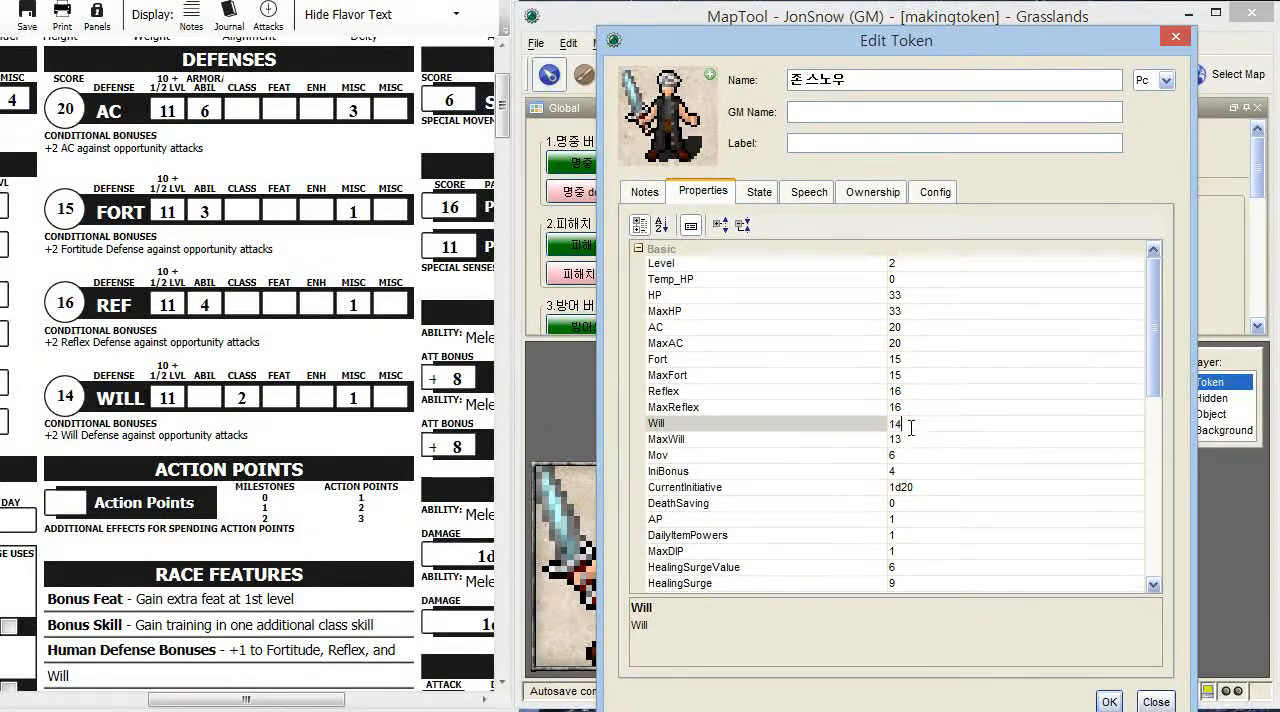
pyautogui.click(907, 439)
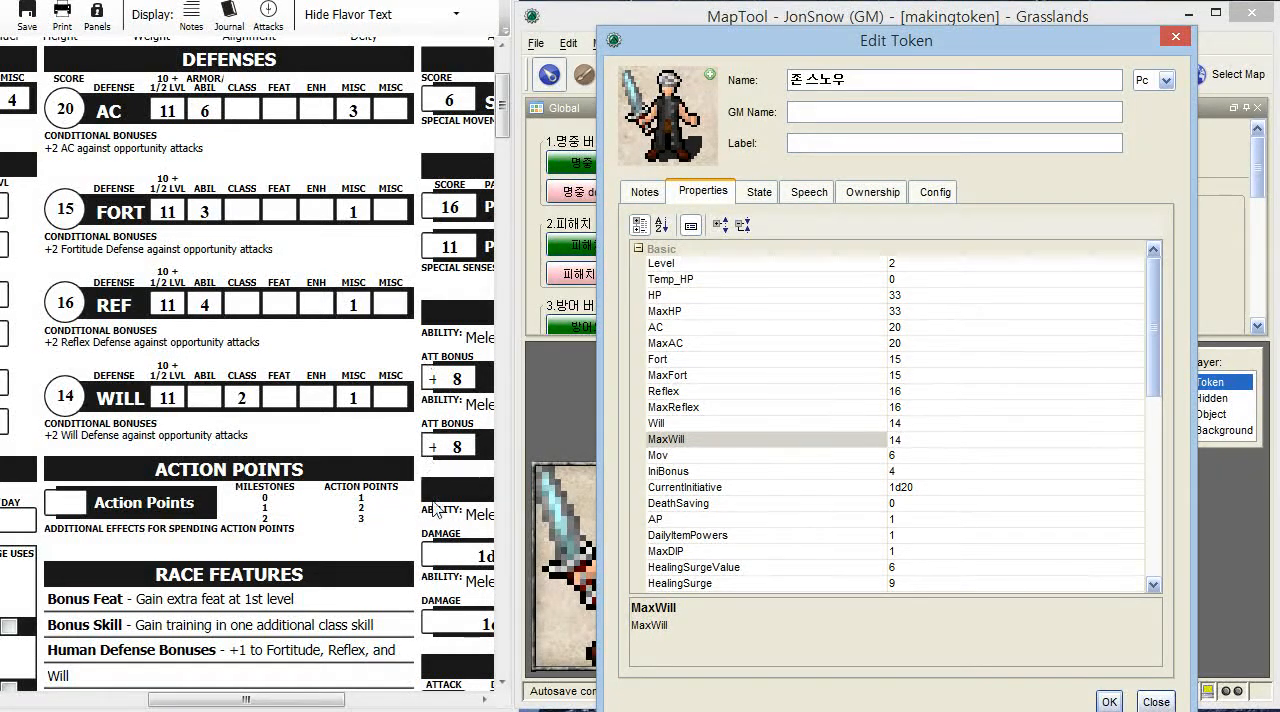
# - Check the sheet's movement speed for Mov and set IniBonus to 5 from the sheet's initiative score
pyautogui.moveTo(320, 699); pyautogui.dragTo(414, 699)
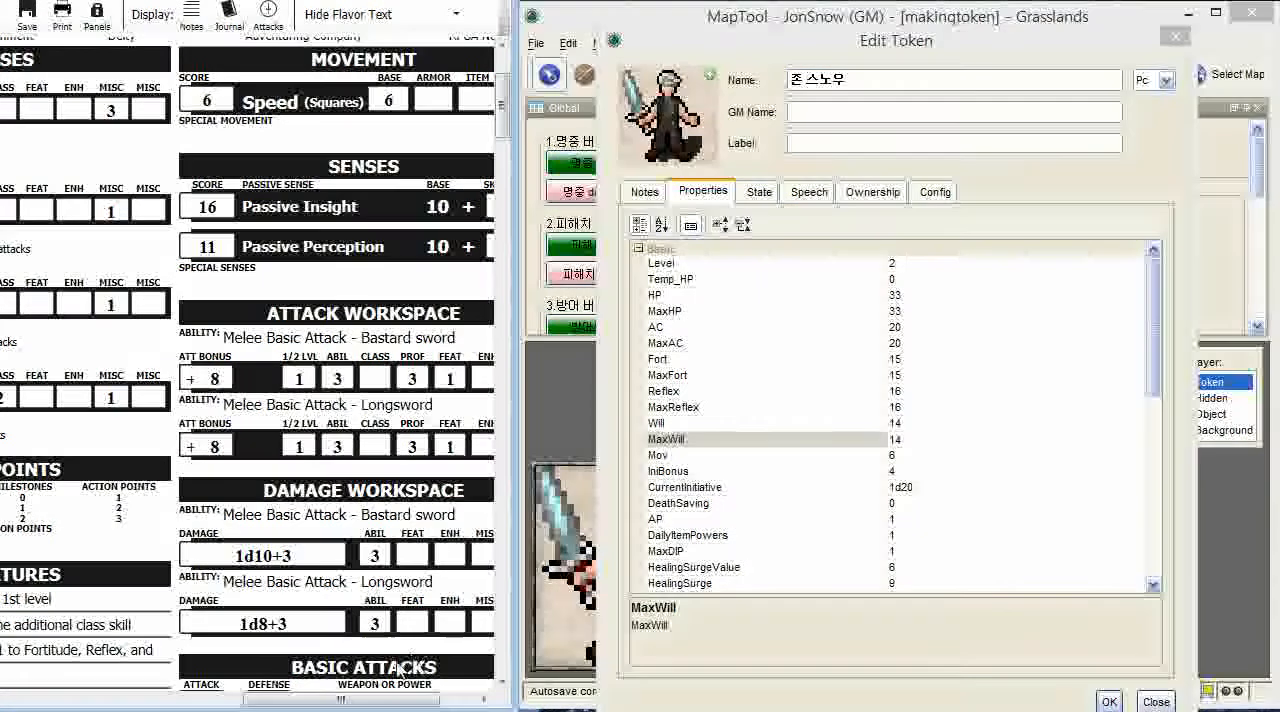
pyautogui.moveTo(385, 700); pyautogui.dragTo(150, 700)
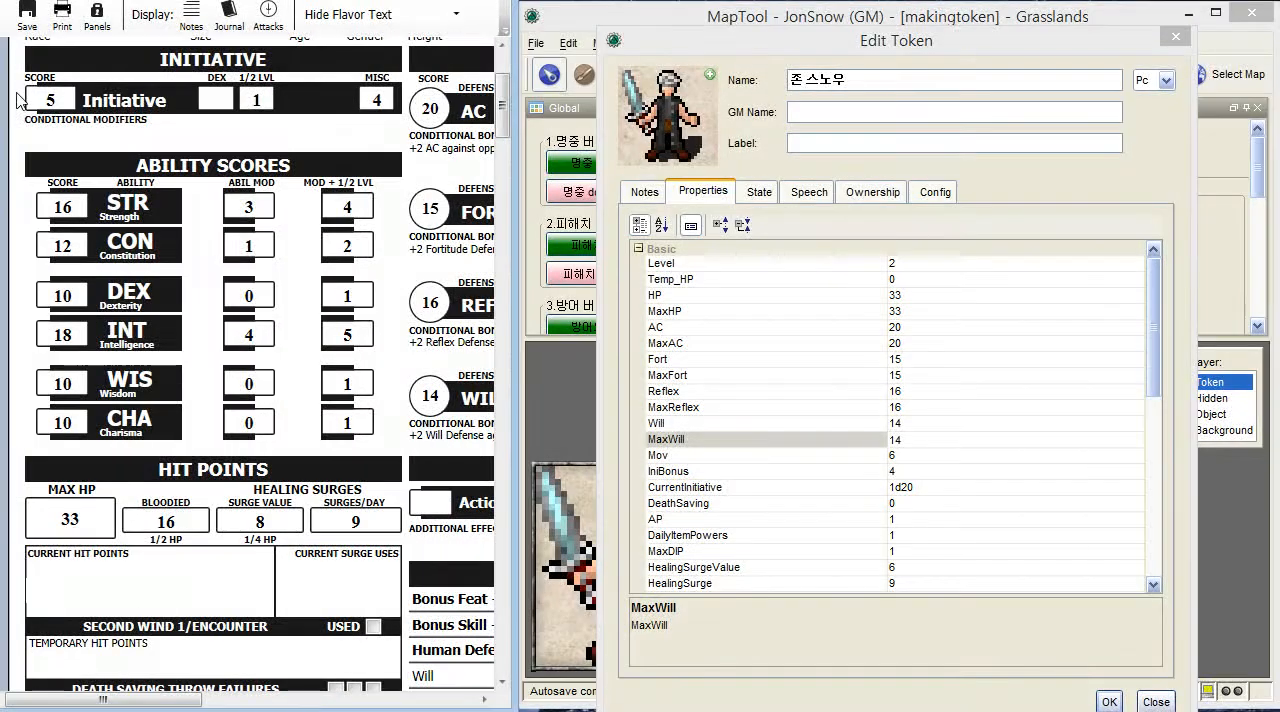
pyautogui.click(897, 471)
pyautogui.write('5')
pyautogui.press('Return')
# - Review the properties from CurrentInitiative and DeathSaving through AP, DailyItemPowers and MaxDIP
pyautogui.click(678, 488)
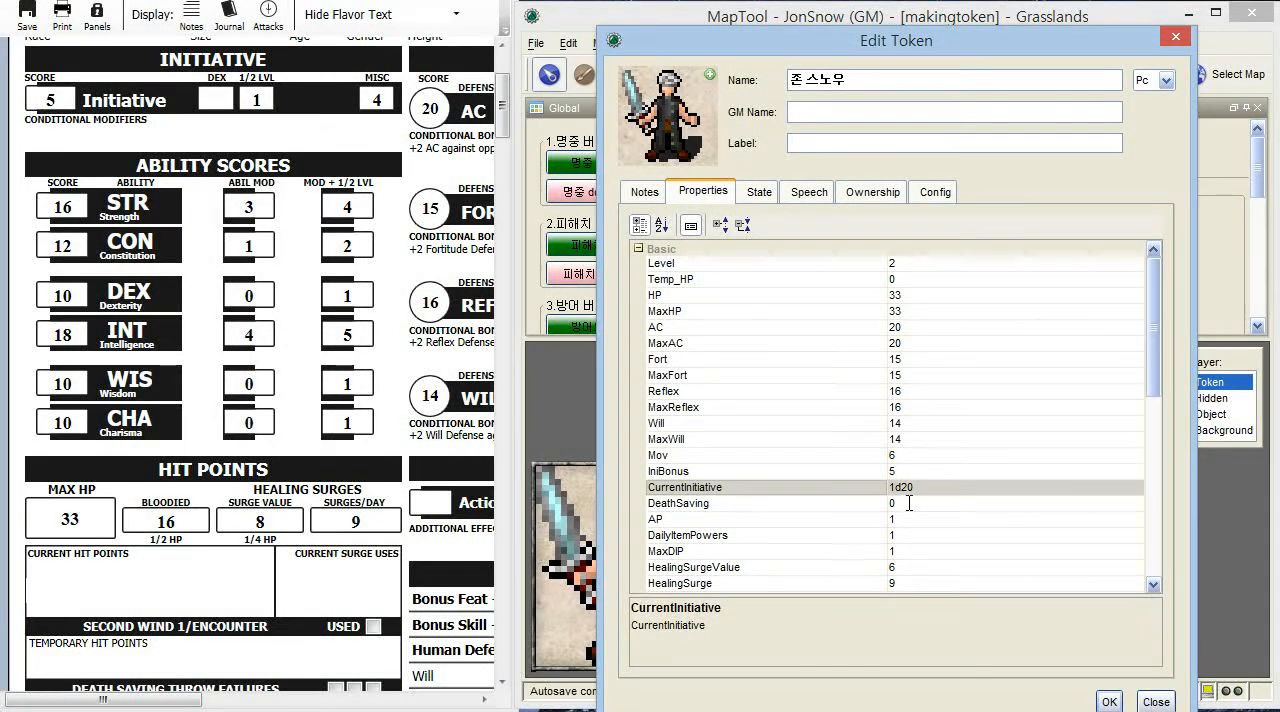
pyautogui.click(909, 503)
pyautogui.scroll(-1, 915, 509)
pyautogui.click(905, 470)
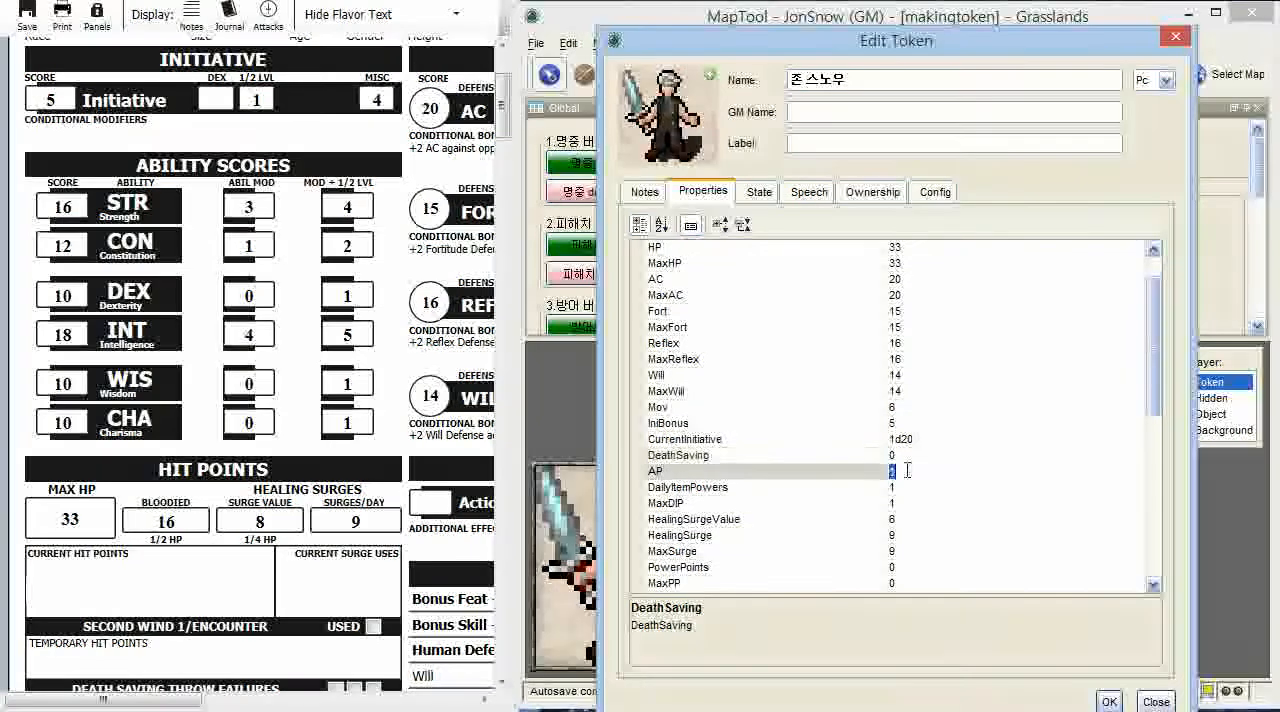
pyautogui.click(907, 487)
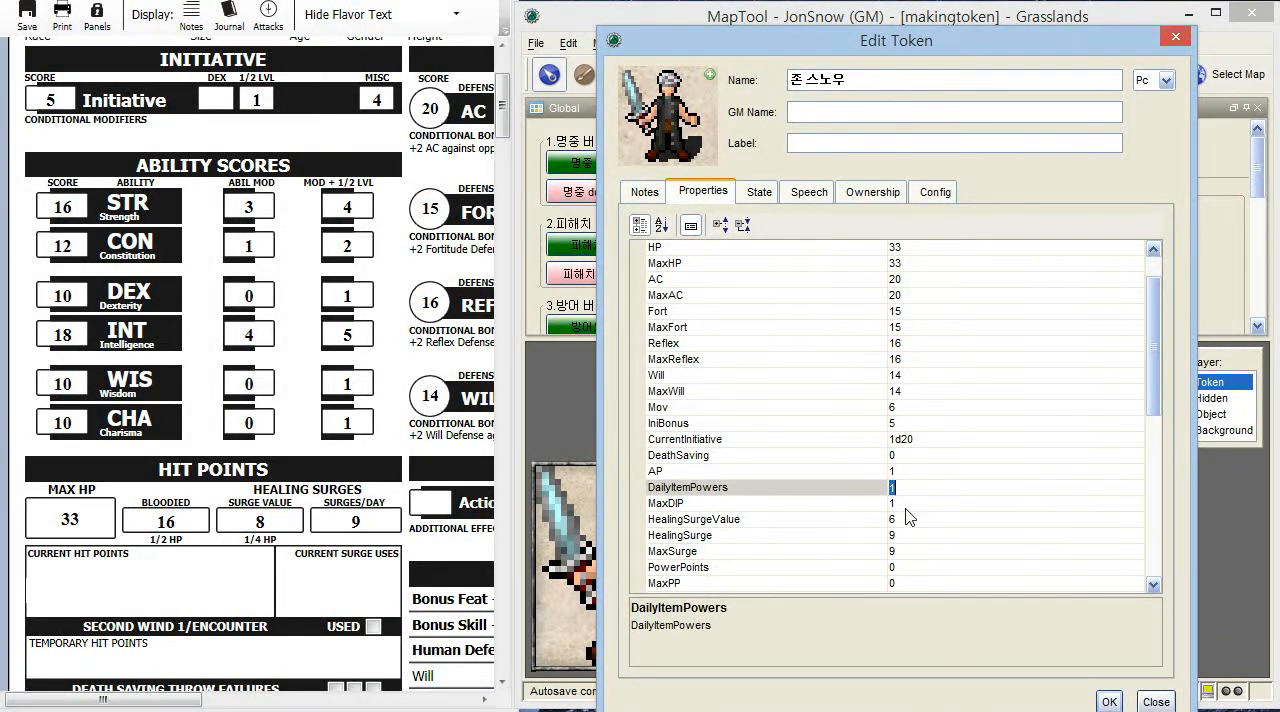
pyautogui.click(906, 509)
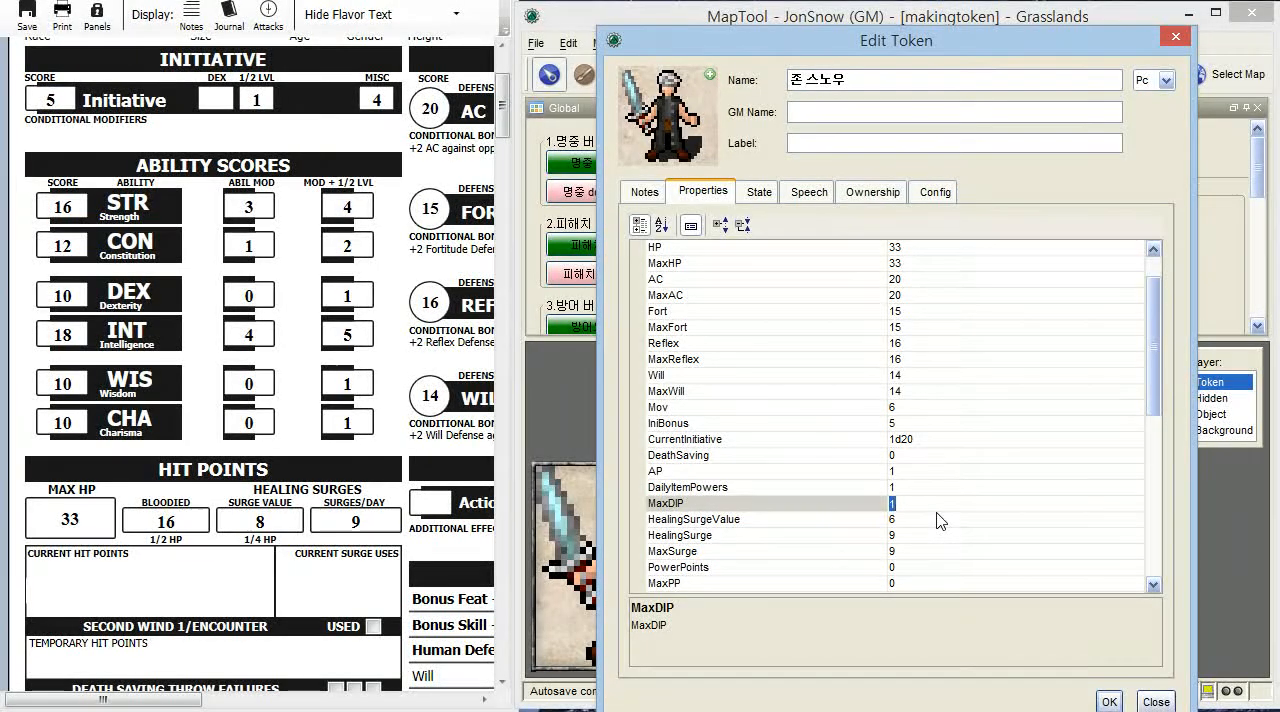
pyautogui.scroll(-1, 940, 520)
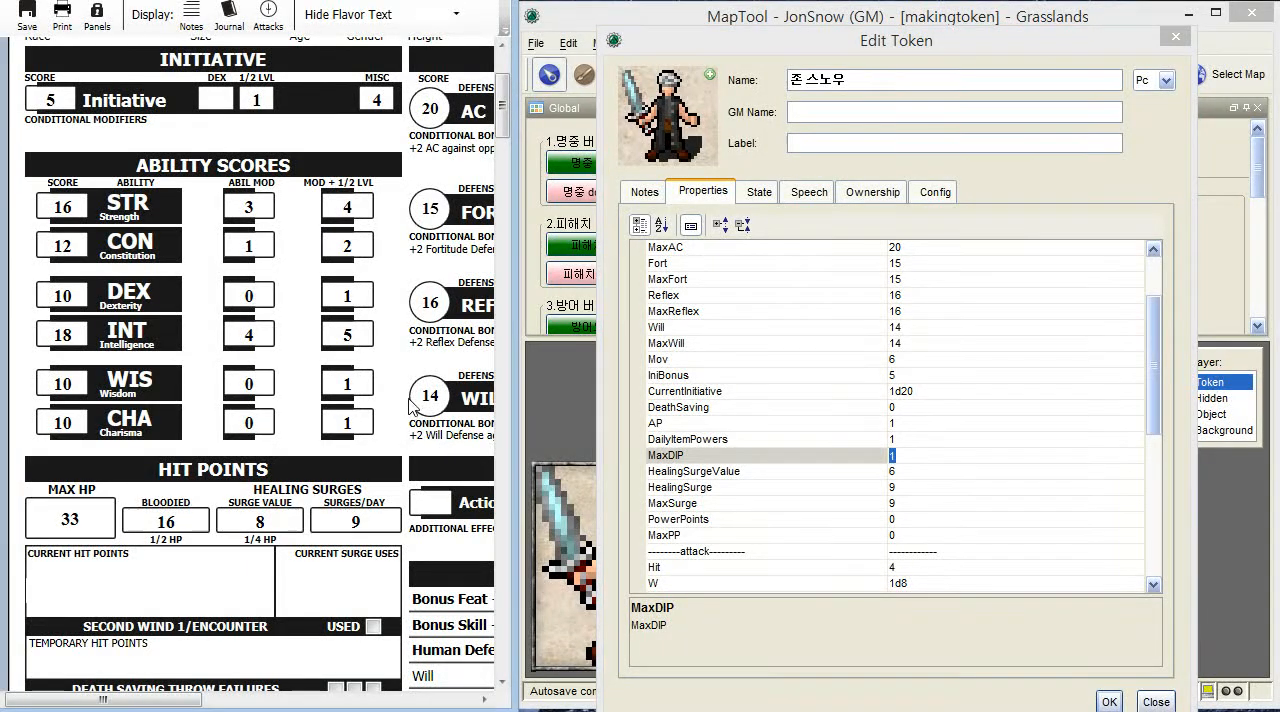
# - Set HealingSurgeValue to 8, matching the surge value on the character sheet
pyautogui.scroll(-1, 413, 405)
pyautogui.scroll(-1, 391, 452)
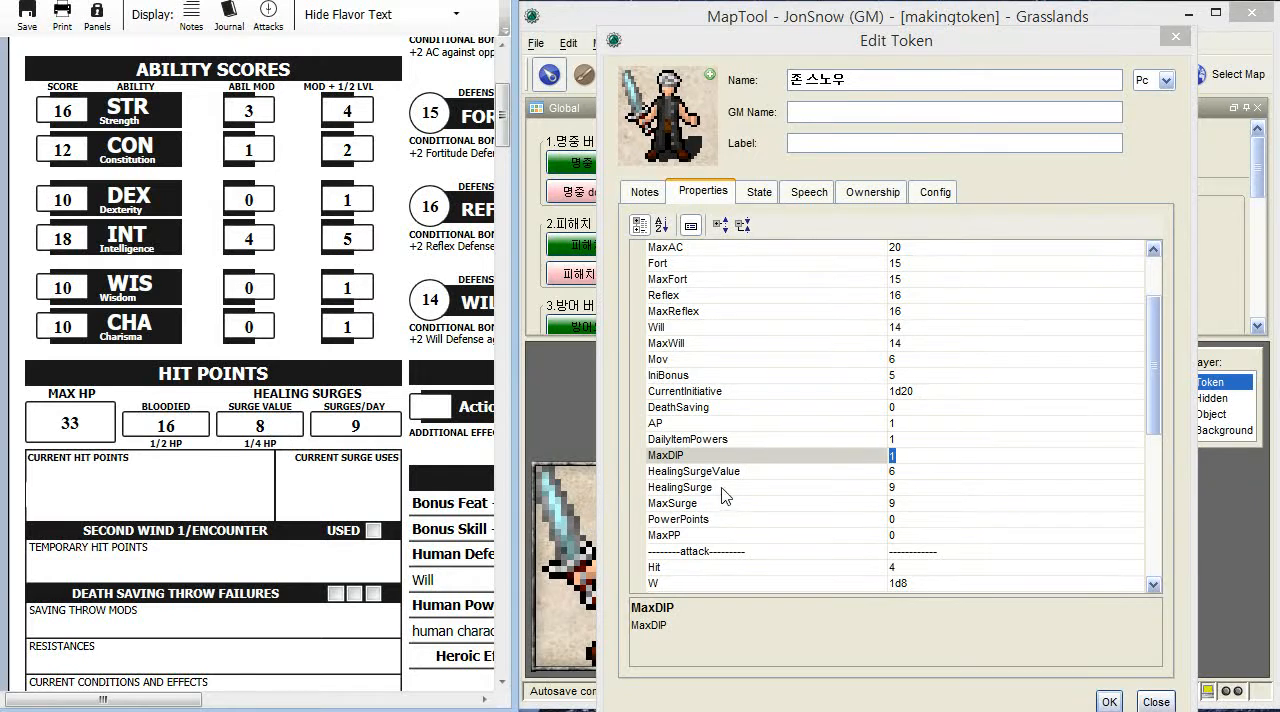
pyautogui.click(690, 475)
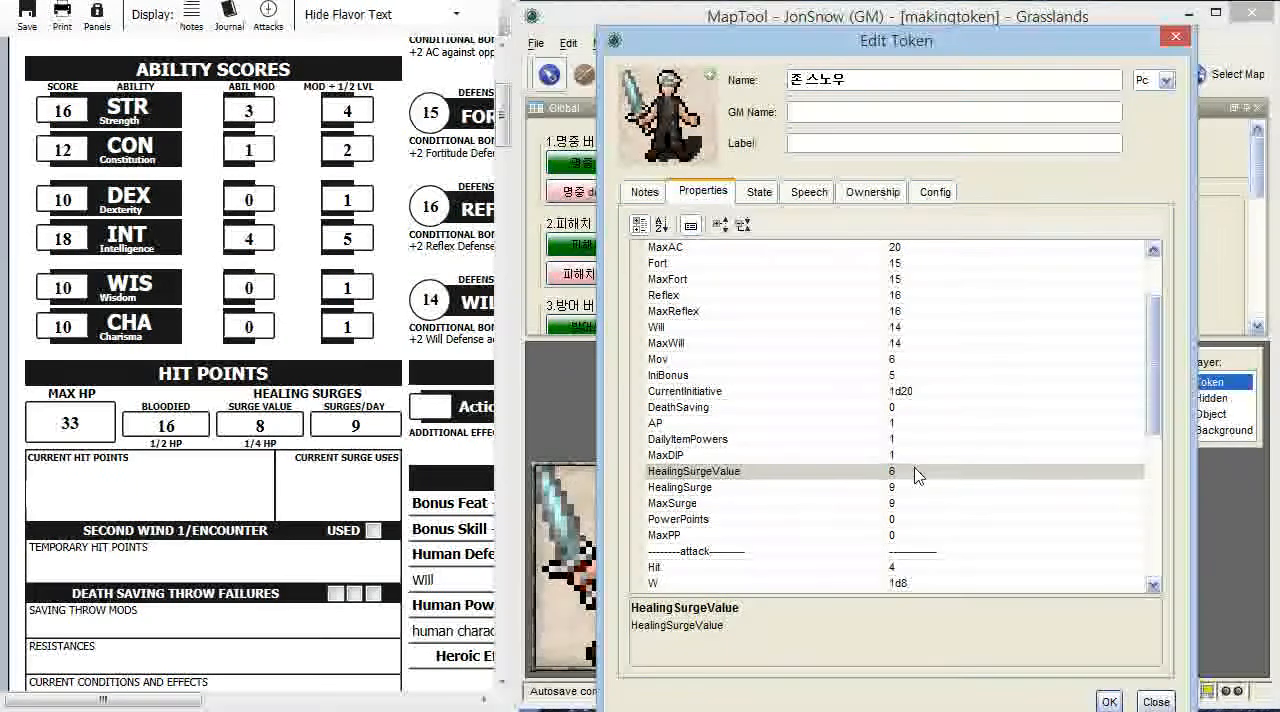
pyautogui.doubleClick(912, 470)
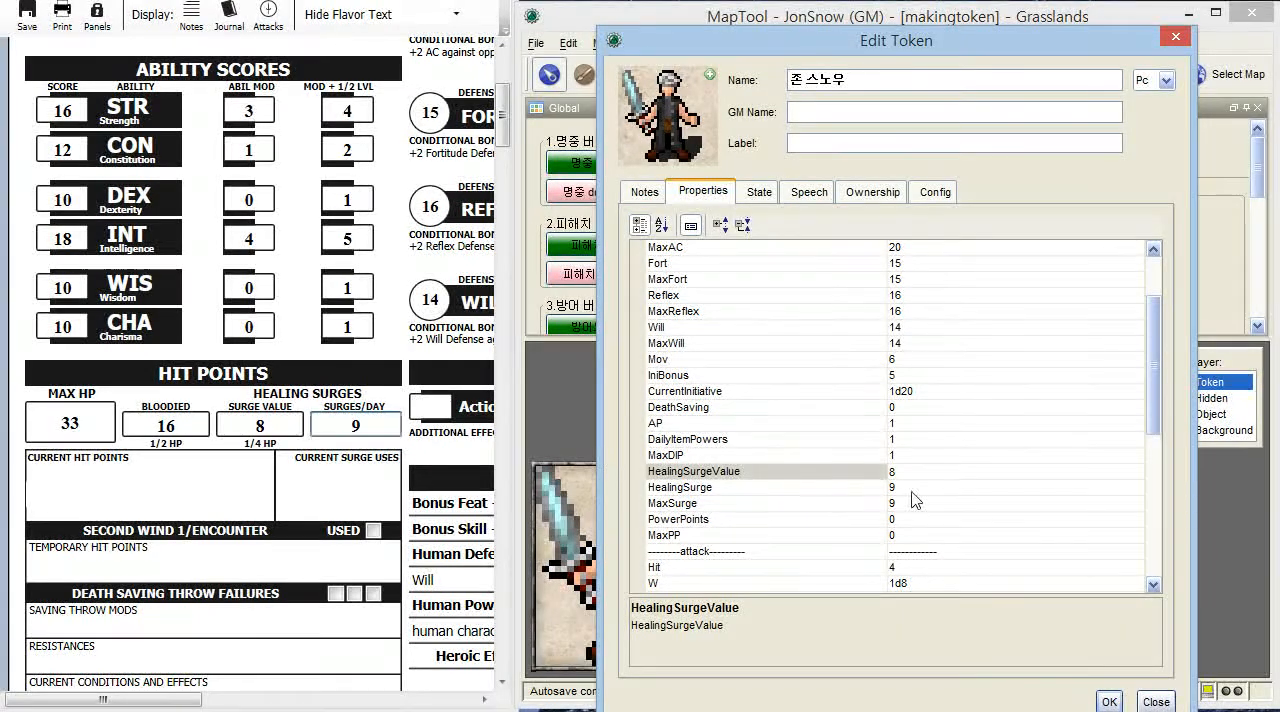
# - Compare HealingSurge and MaxSurge with the sheet's surges per day, and look over the properties in the attack section
pyautogui.click(685, 489)
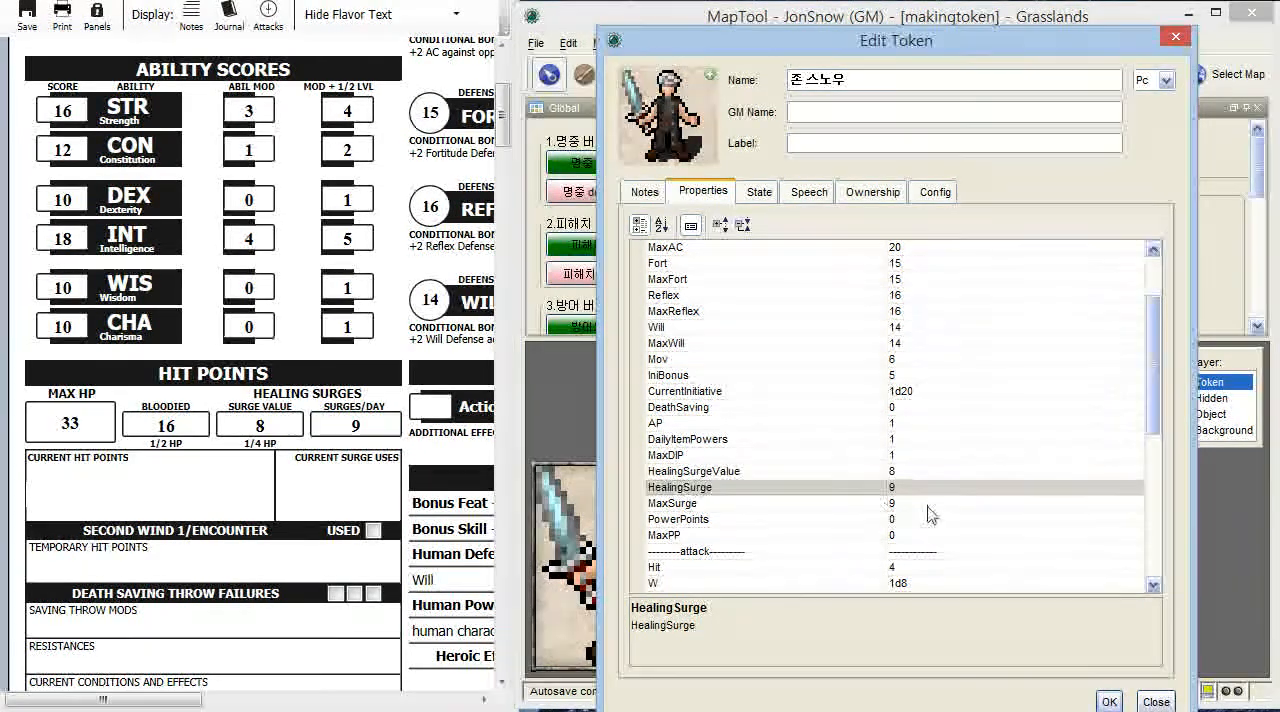
pyautogui.click(670, 504)
pyautogui.click(672, 490)
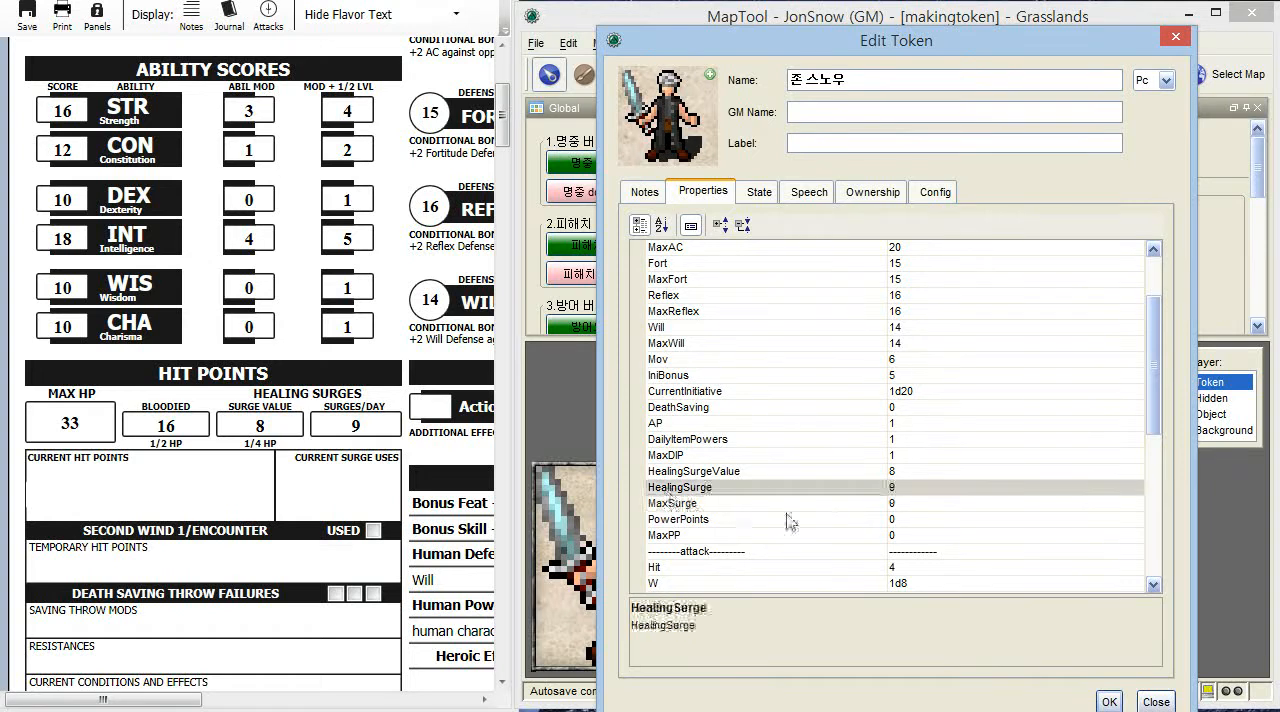
pyautogui.click(906, 507)
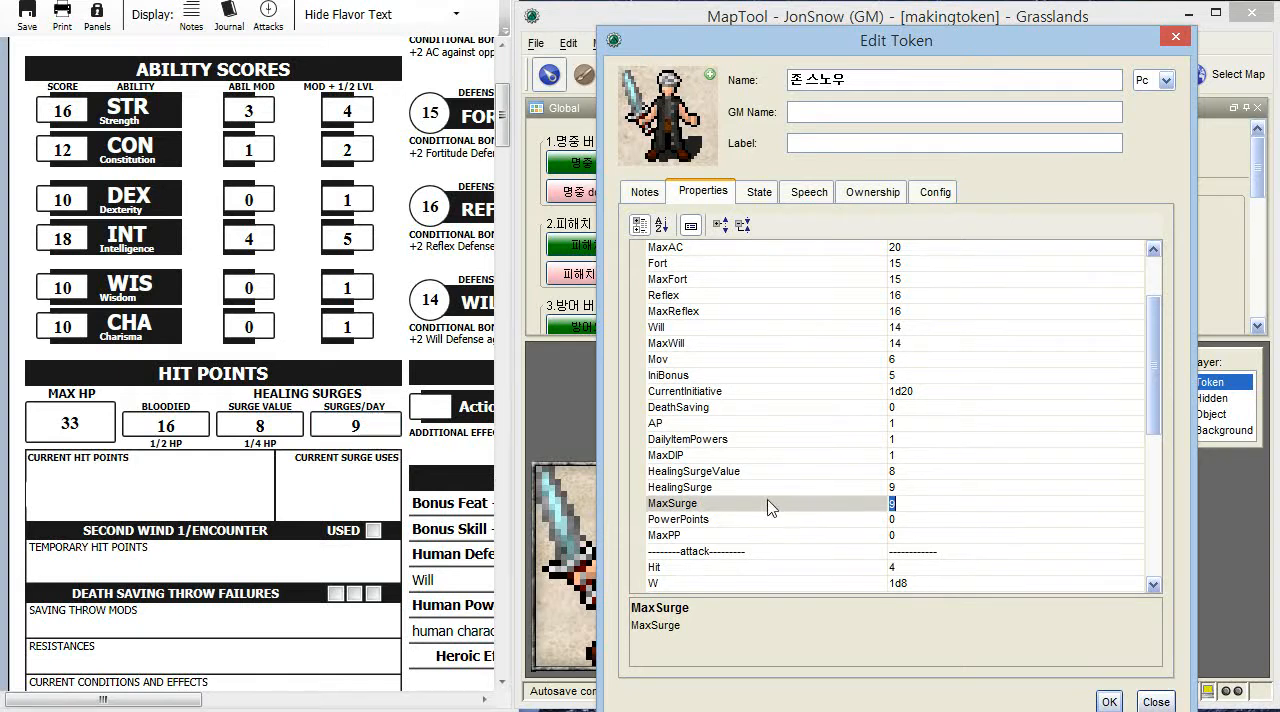
pyautogui.click(729, 490)
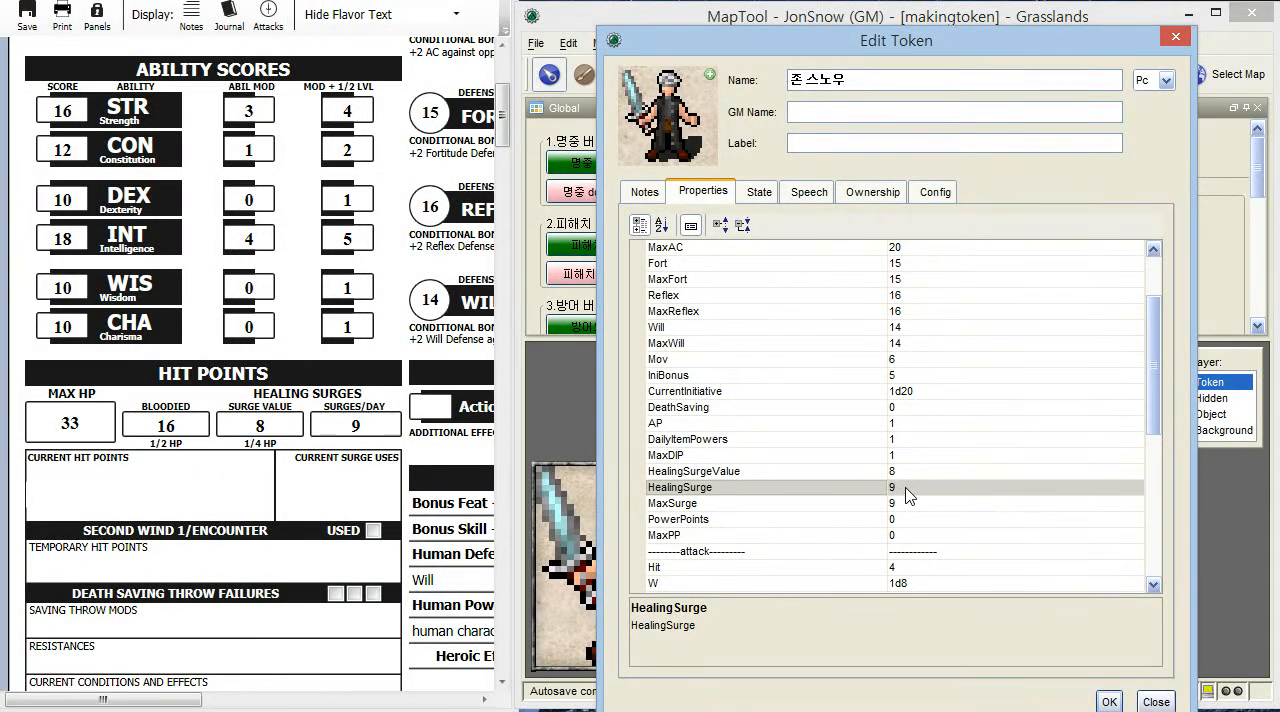
pyautogui.scroll(-2, 908, 496)
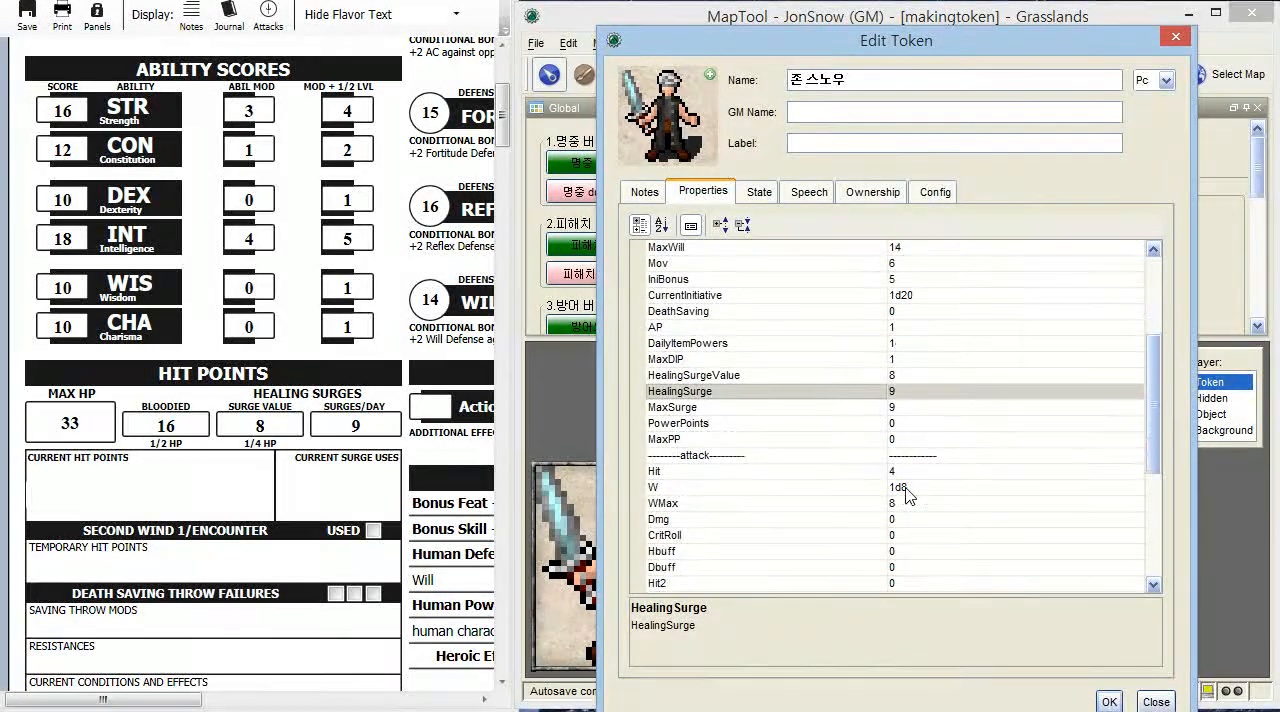
pyautogui.scroll(-1, 908, 496)
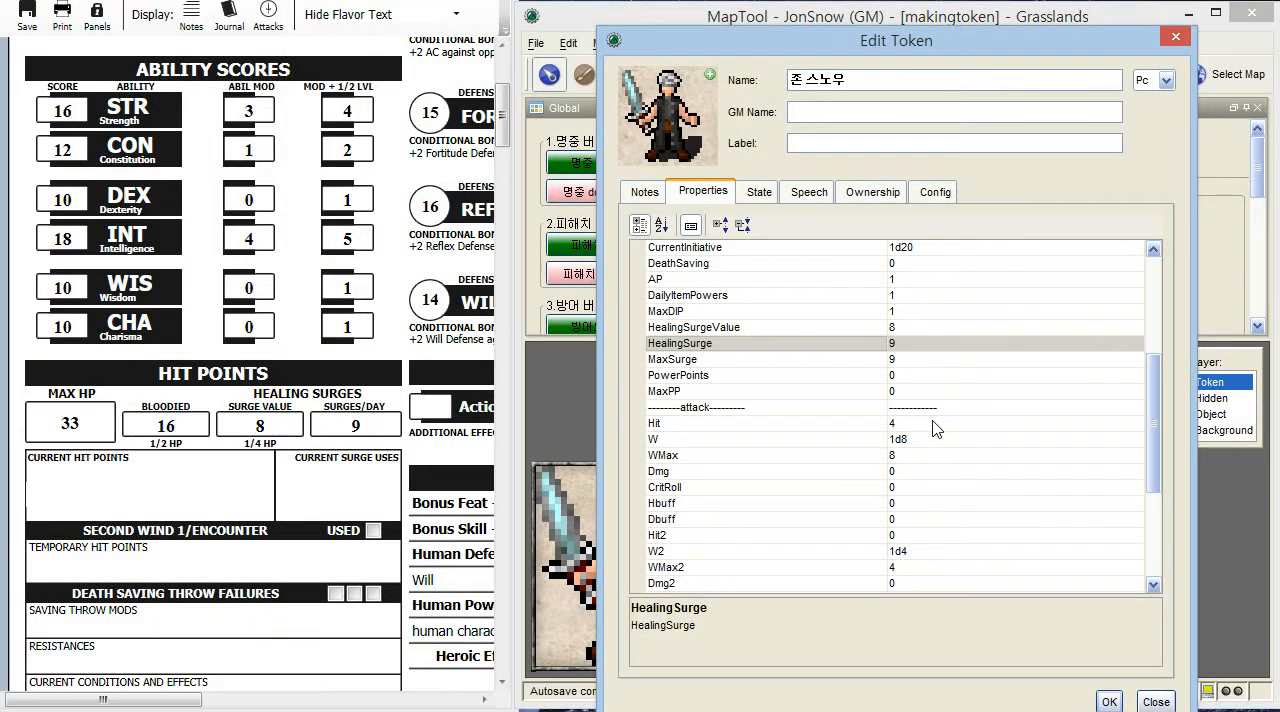
pyautogui.scroll(-1, 935, 428)
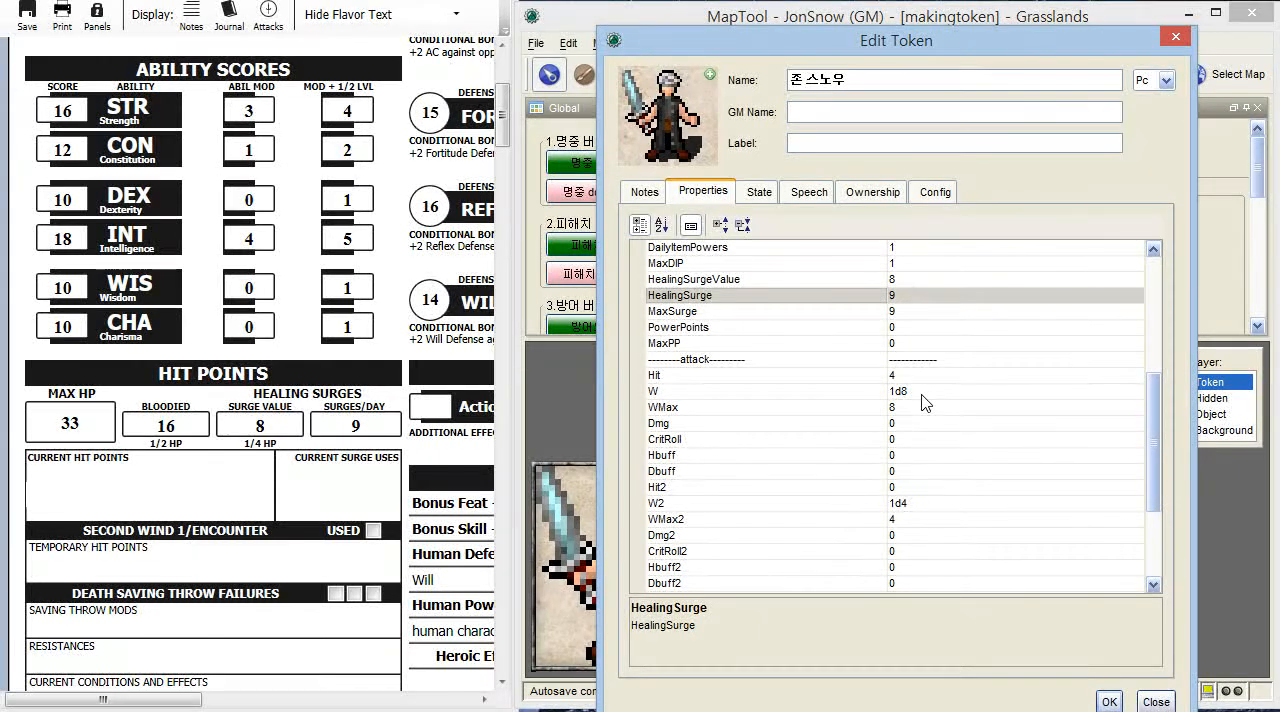
# - Set the attack properties W to 1d10 and WMax to 10 for the bastard sword, leaving Hbuff and Dmg as they are
pyautogui.click(923, 395)
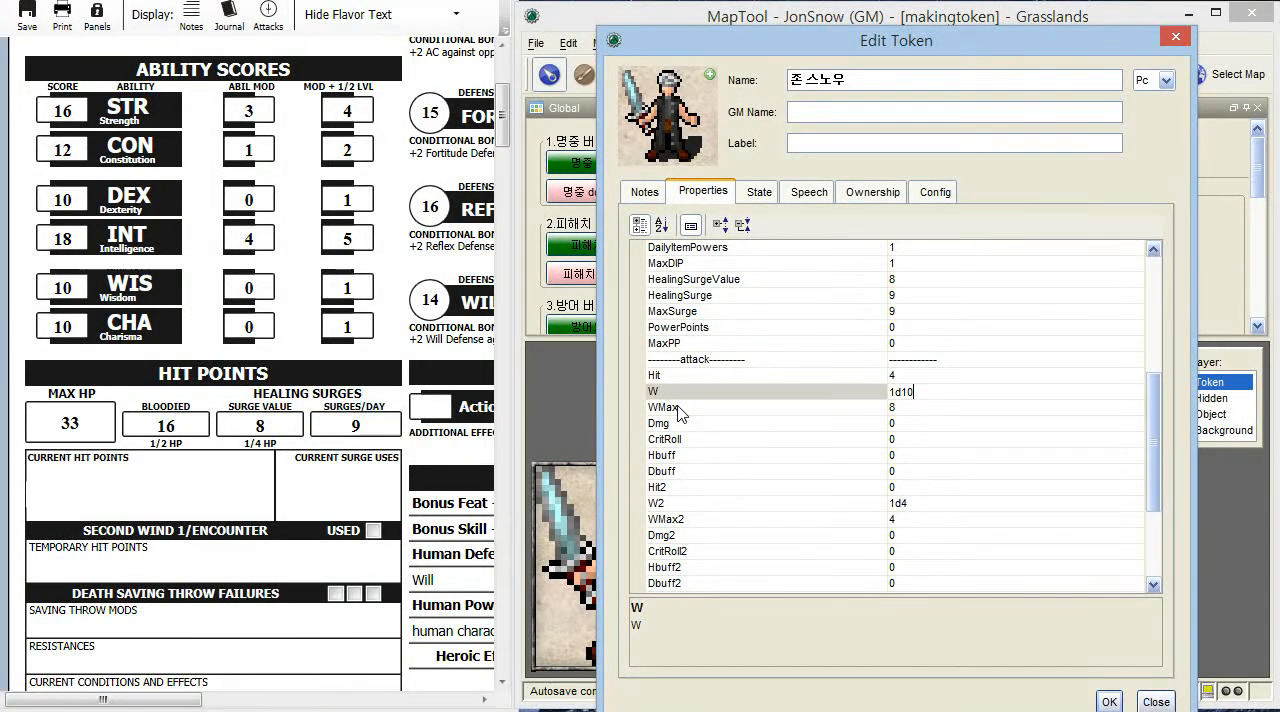
pyautogui.doubleClick(893, 408)
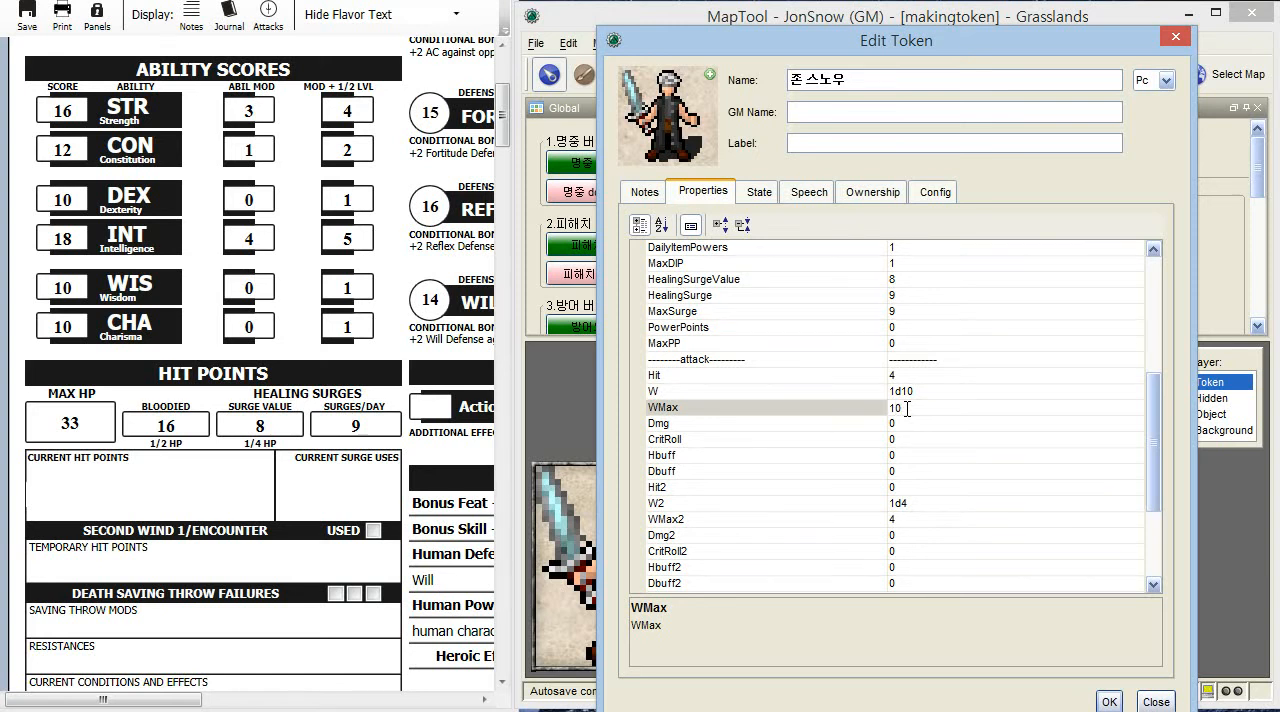
pyautogui.doubleClick(952, 455)
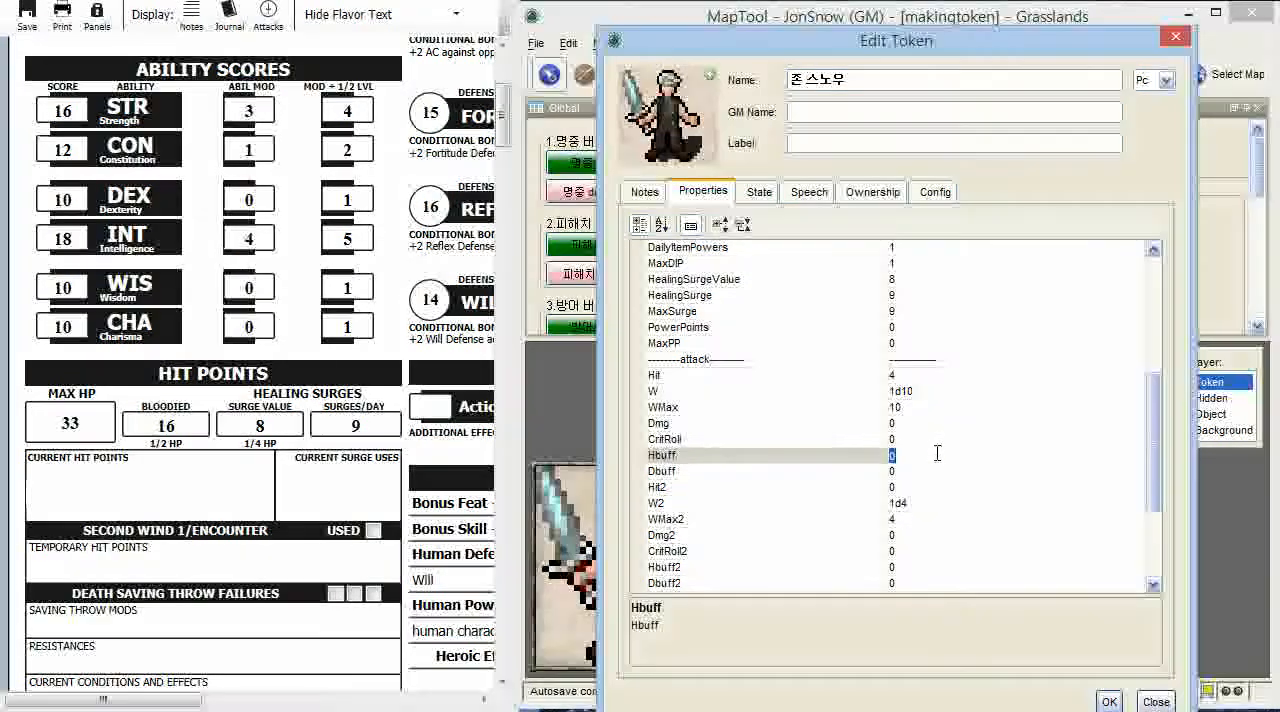
pyautogui.doubleClick(914, 424)
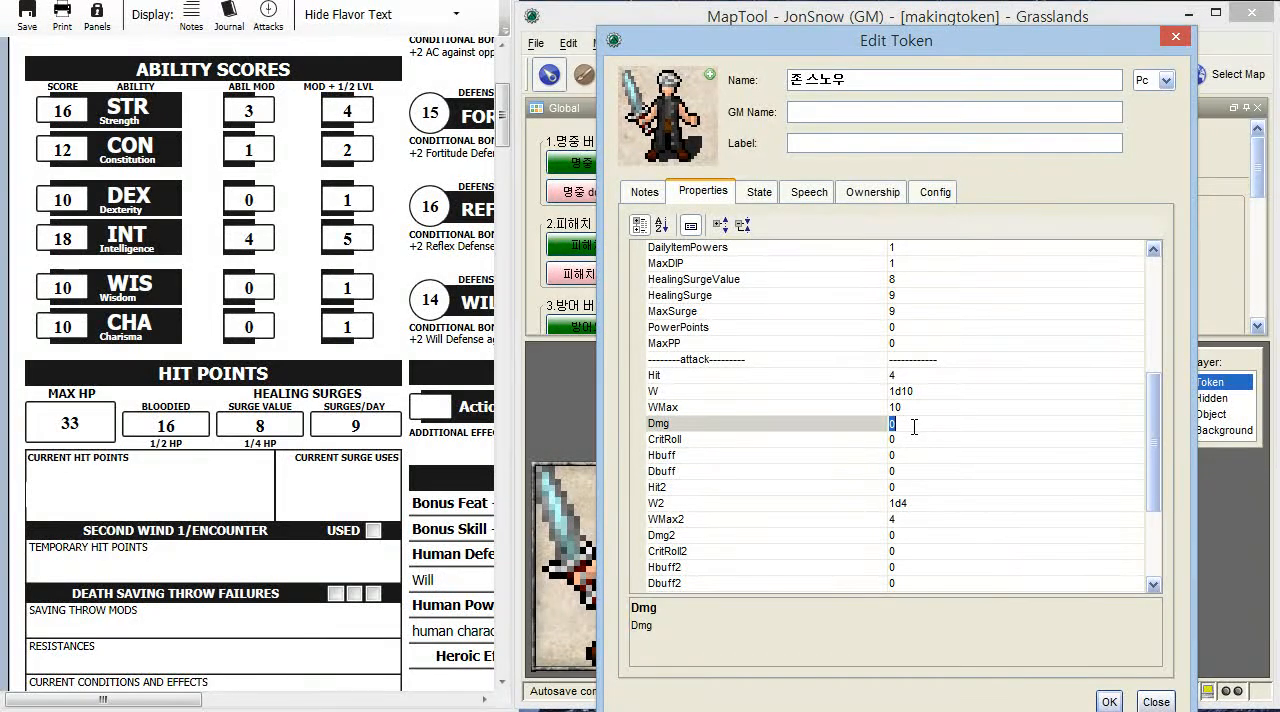
# - Set PInsight to 16 and PPerception to 11, matching the passive senses on the character sheet
pyautogui.scroll(-3, 914, 460)
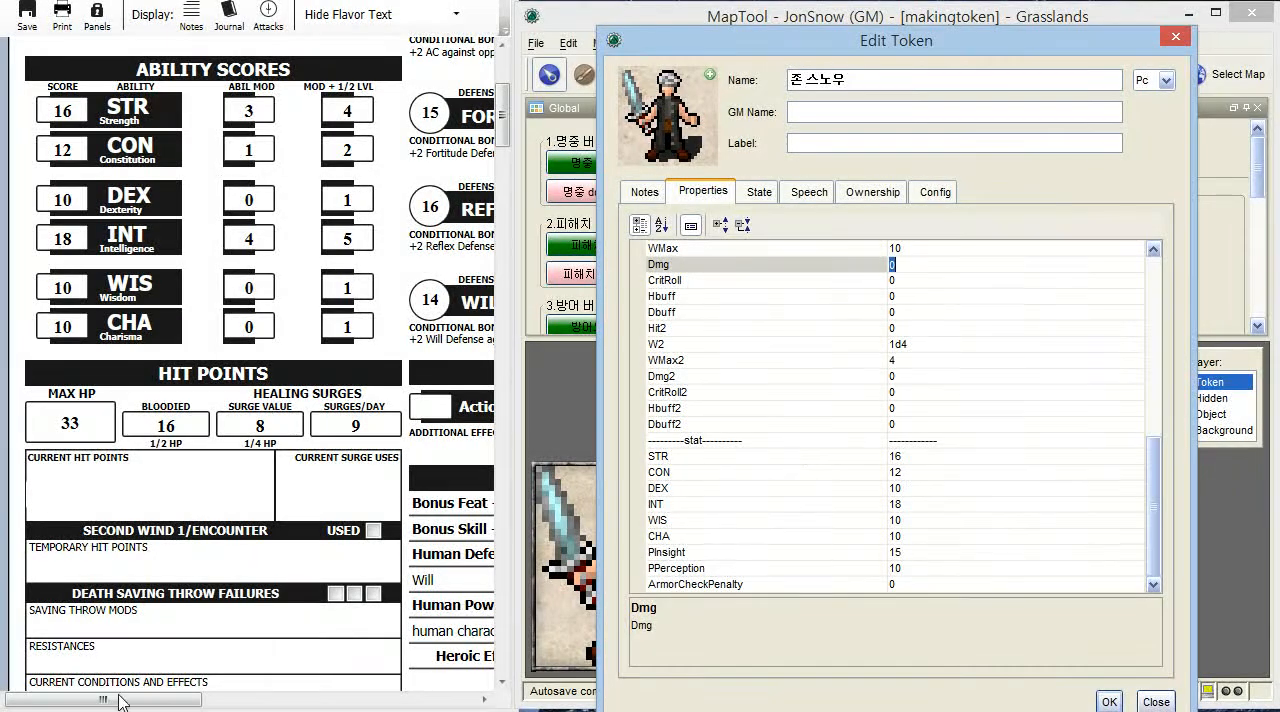
pyautogui.moveTo(124, 700); pyautogui.dragTo(410, 700)
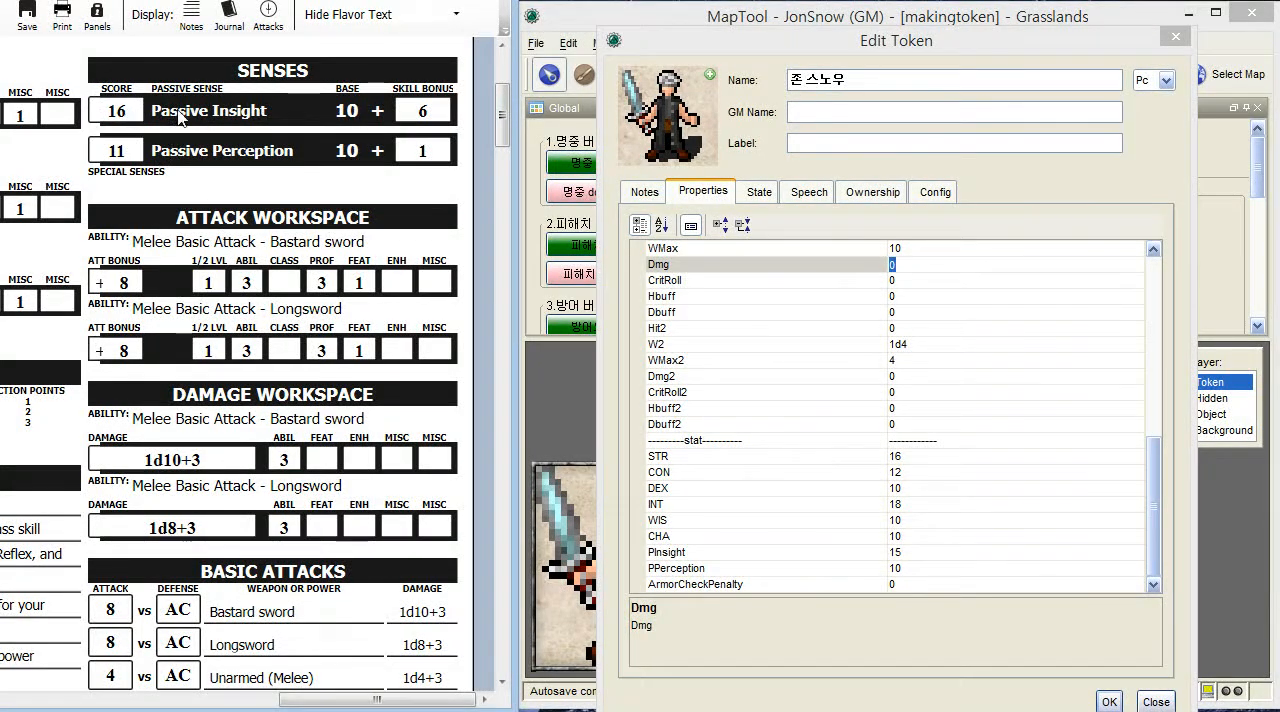
pyautogui.click(916, 556)
pyautogui.write('16')
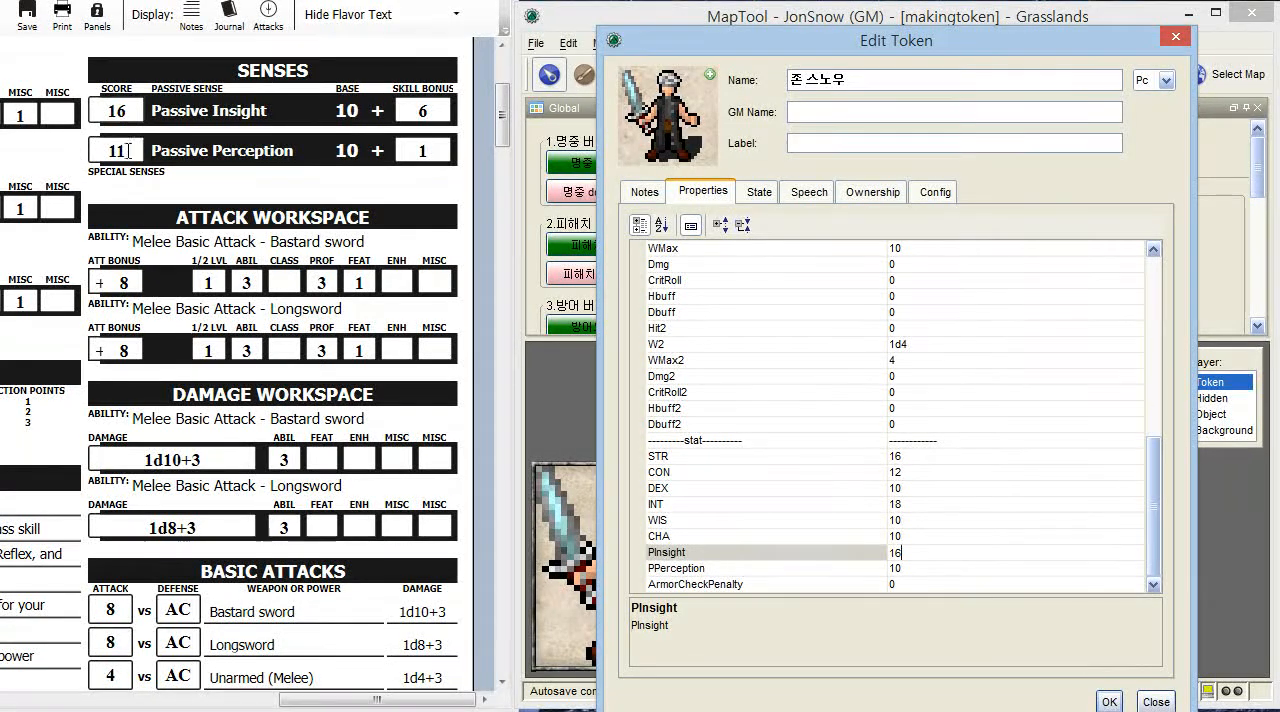
pyautogui.click(916, 569)
pyautogui.write('11')
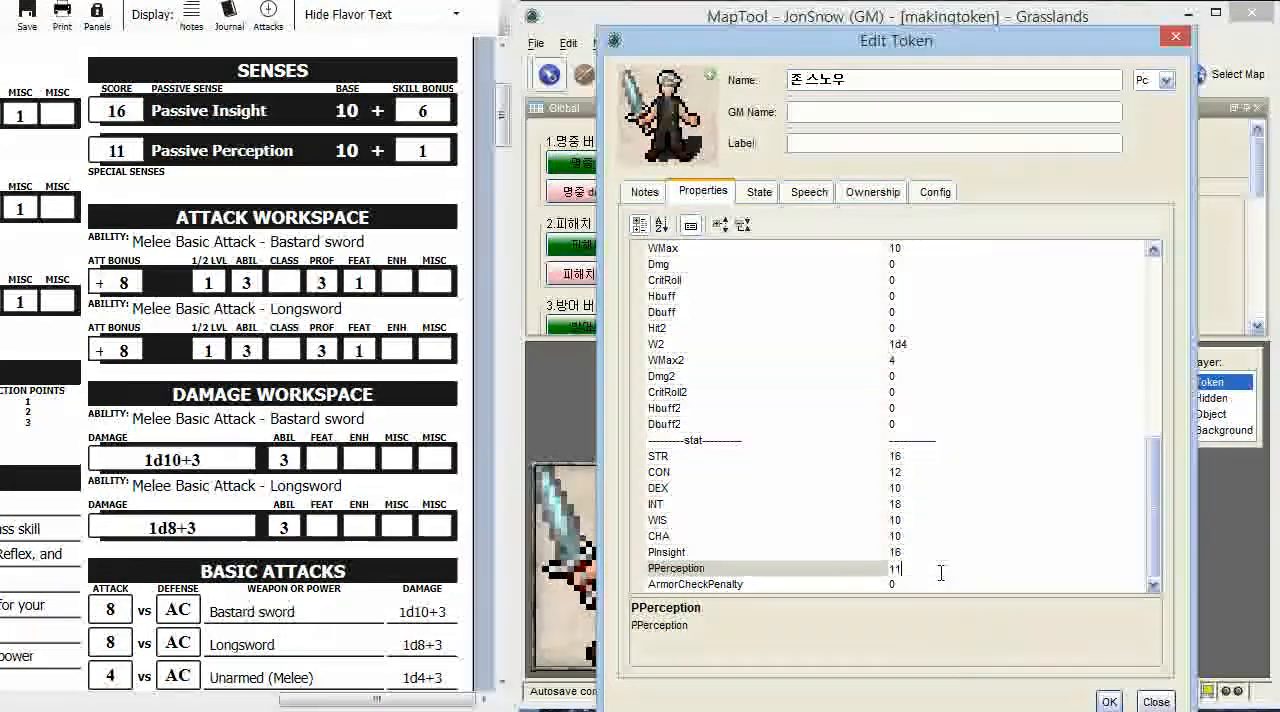
# - Review and apply the token's edited properties, and look over its skill and power macros
pyautogui.scroll(5, 942, 580)
pyautogui.scroll(4, 942, 583)
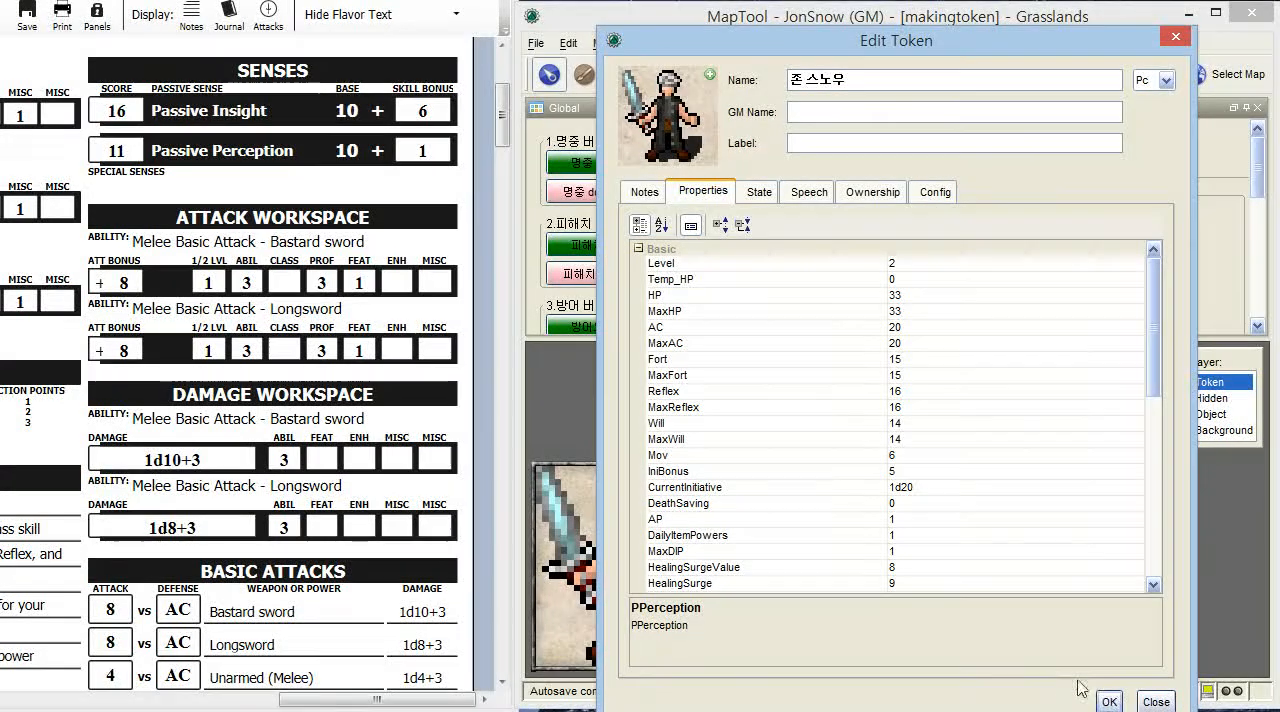
pyautogui.click(1109, 702)
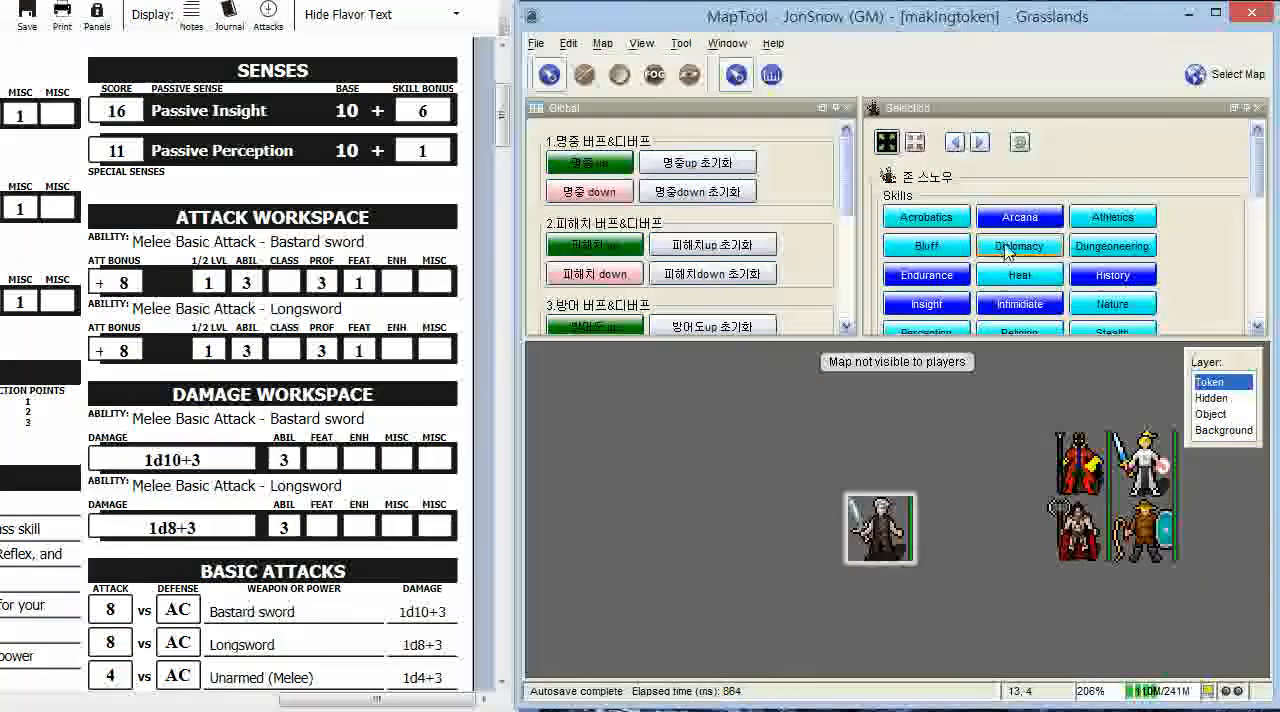
pyautogui.scroll(-3, 1008, 250)
pyautogui.scroll(-2, 1008, 250)
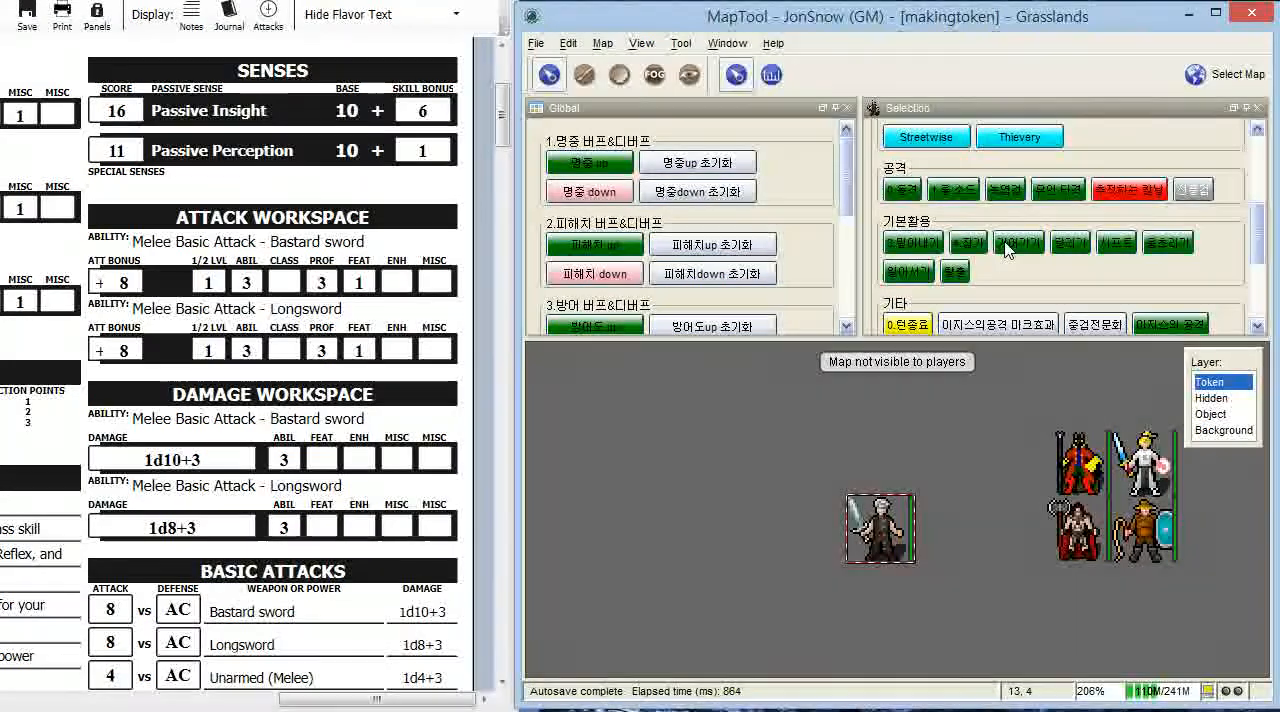
# - Switch to the browser and open the blog guide linked from the orpgya site's 8.파워매크로 만들기 page
pyautogui.moveTo(914, 530)
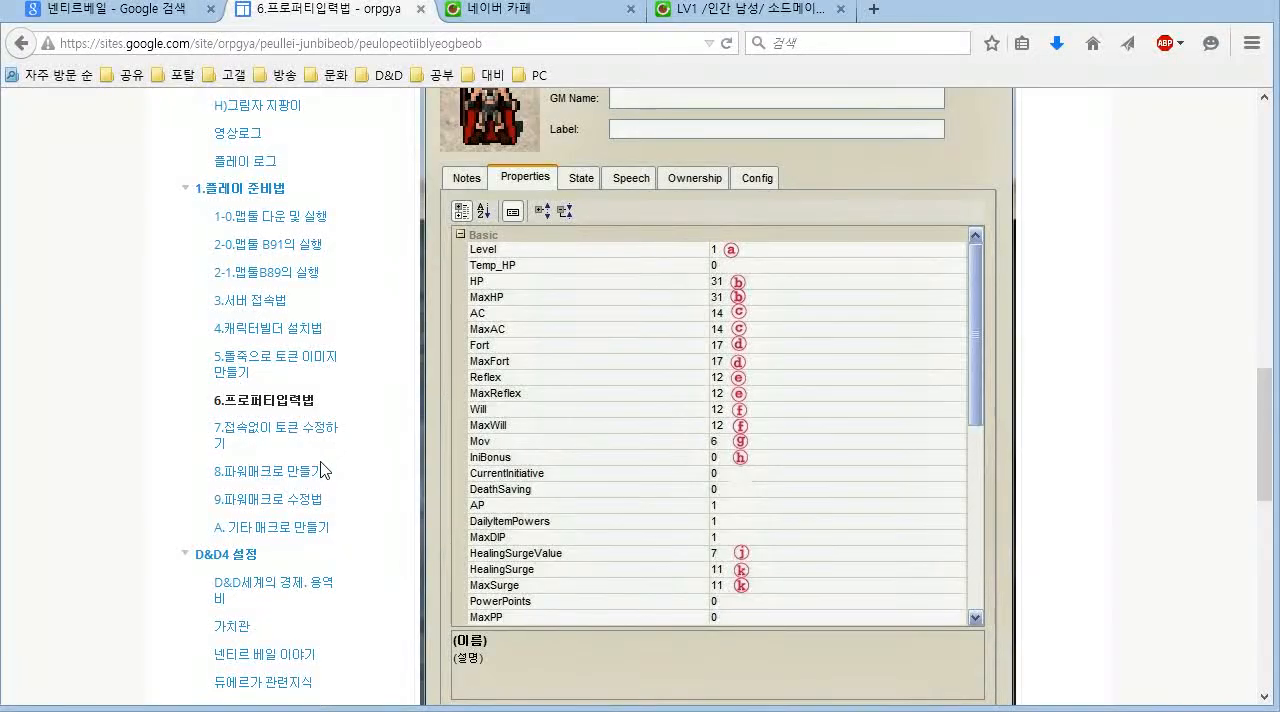
pyautogui.click(242, 204)
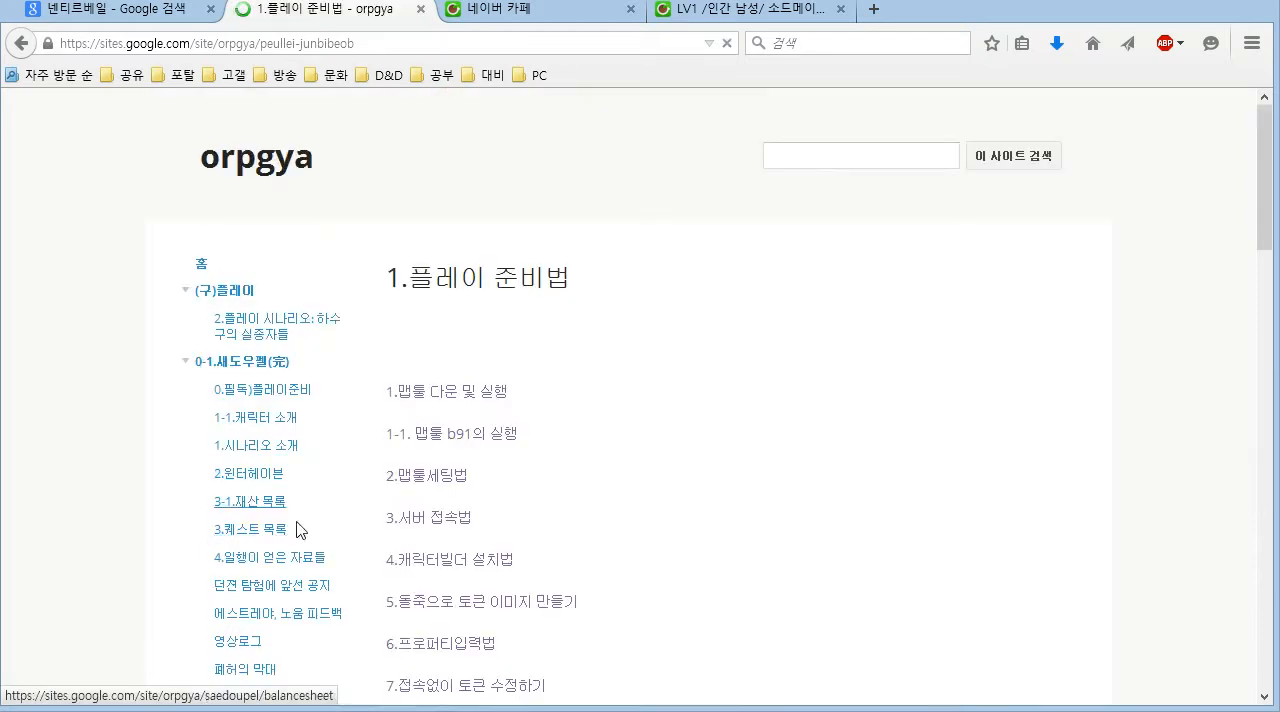
pyautogui.scroll(-1, 575, 360)
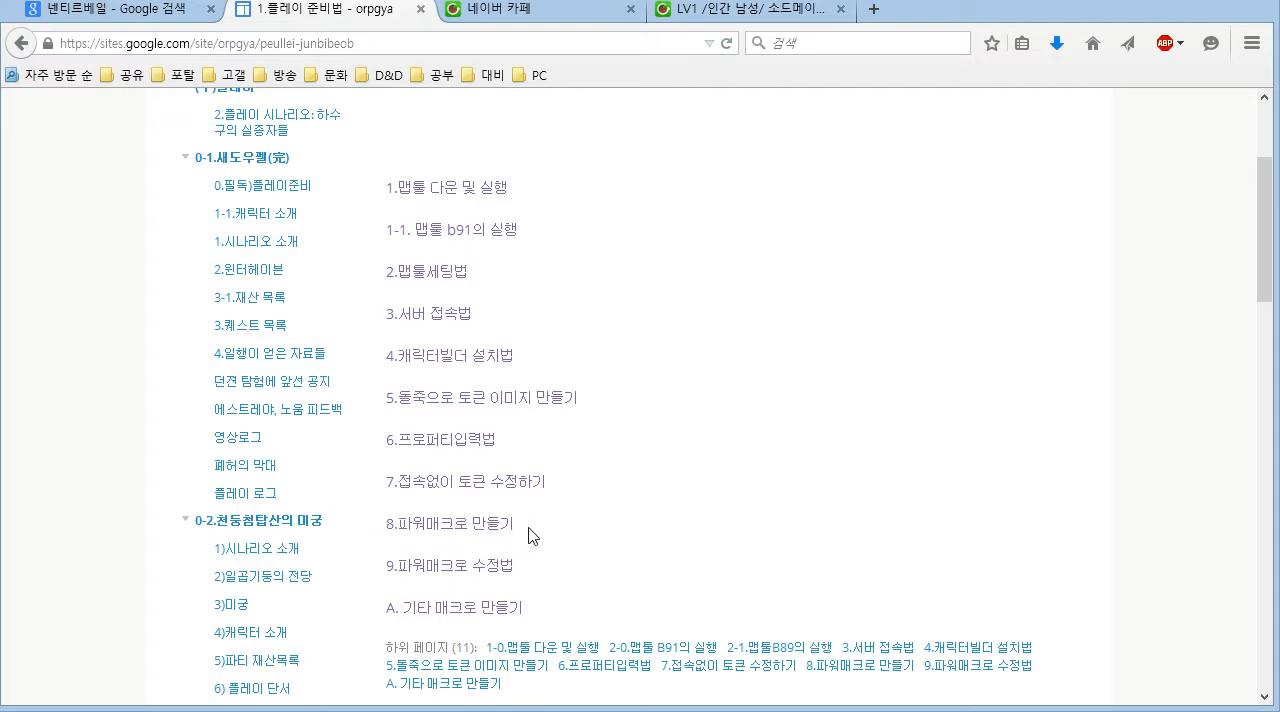
pyautogui.click(489, 536)
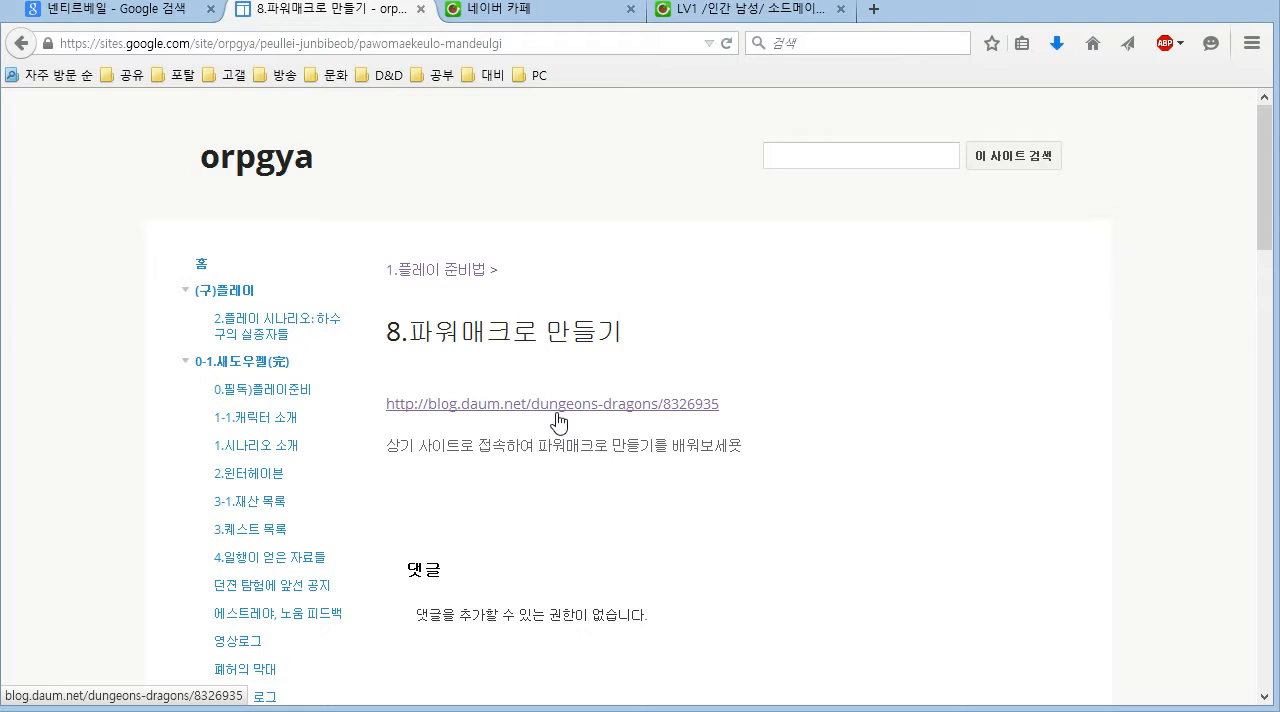
pyautogui.click(558, 406)
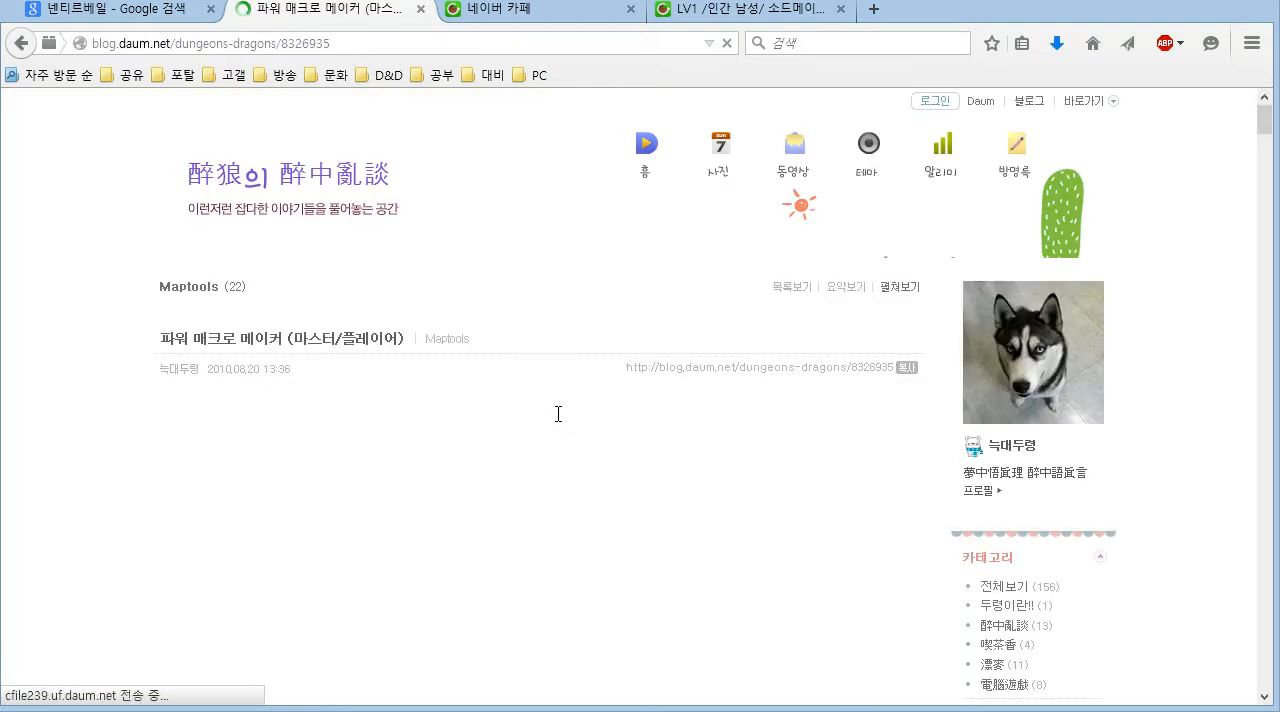
# - Read through the power macro maker guide, covering the Global macro set import, the attack properties and the power entry form
pyautogui.scroll(-15, 558, 414)
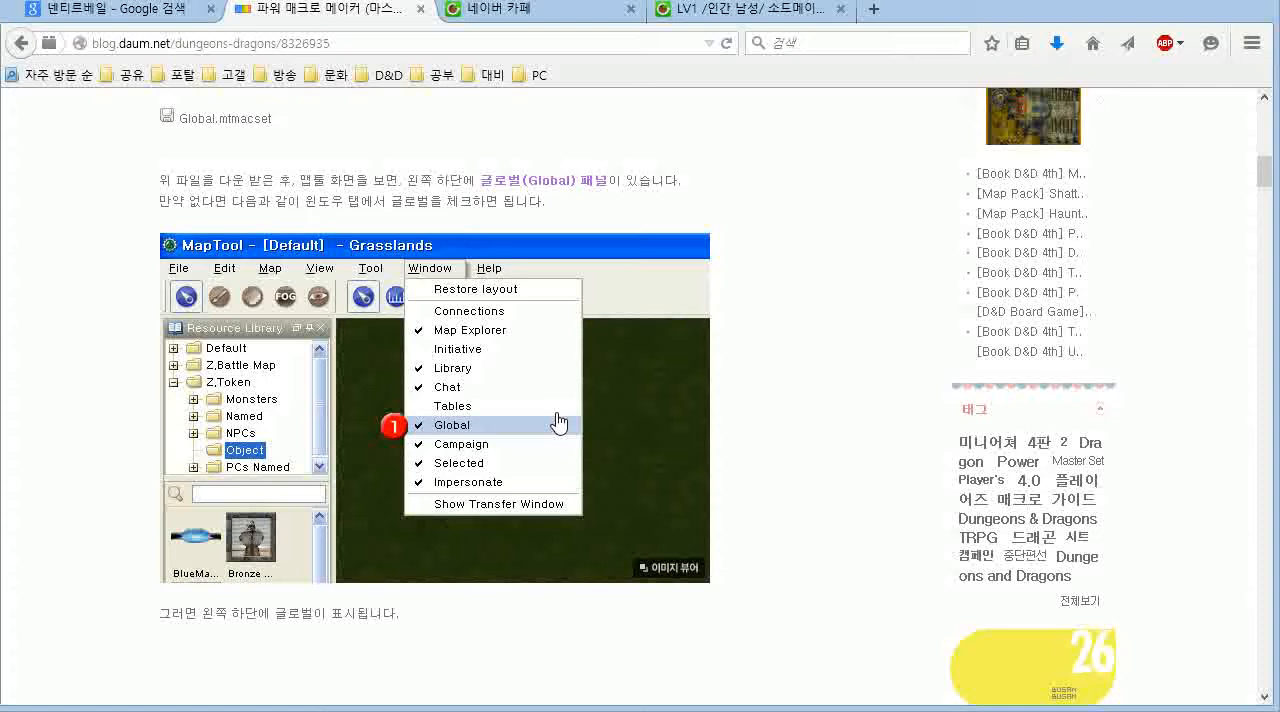
pyautogui.scroll(-10, 750, 437)
pyautogui.scroll(-12, 752, 437)
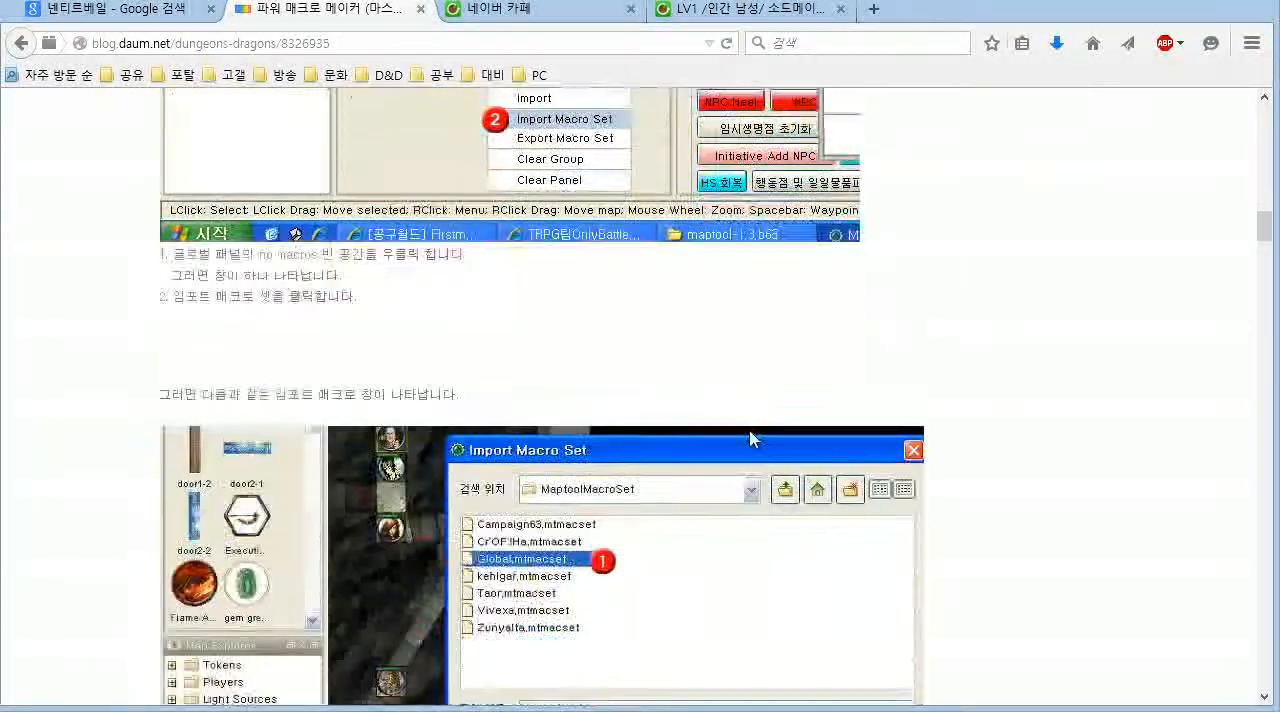
pyautogui.scroll(-12, 752, 437)
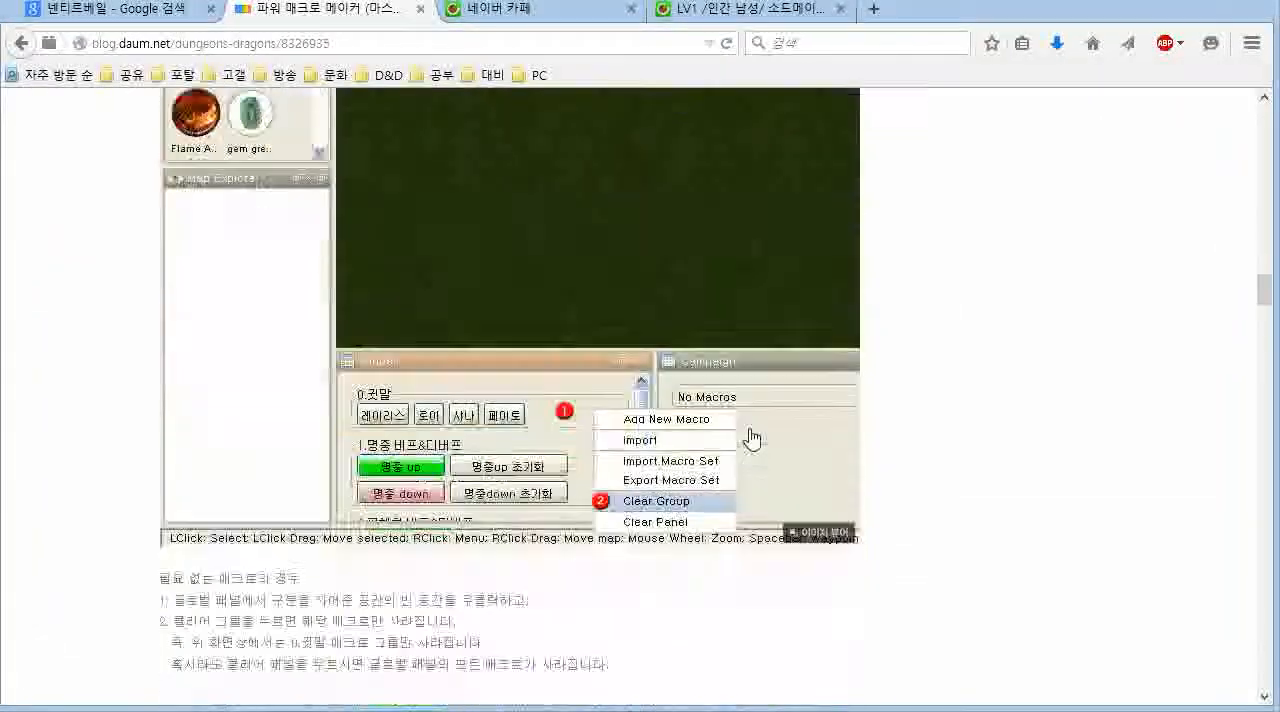
pyautogui.scroll(-10, 752, 437)
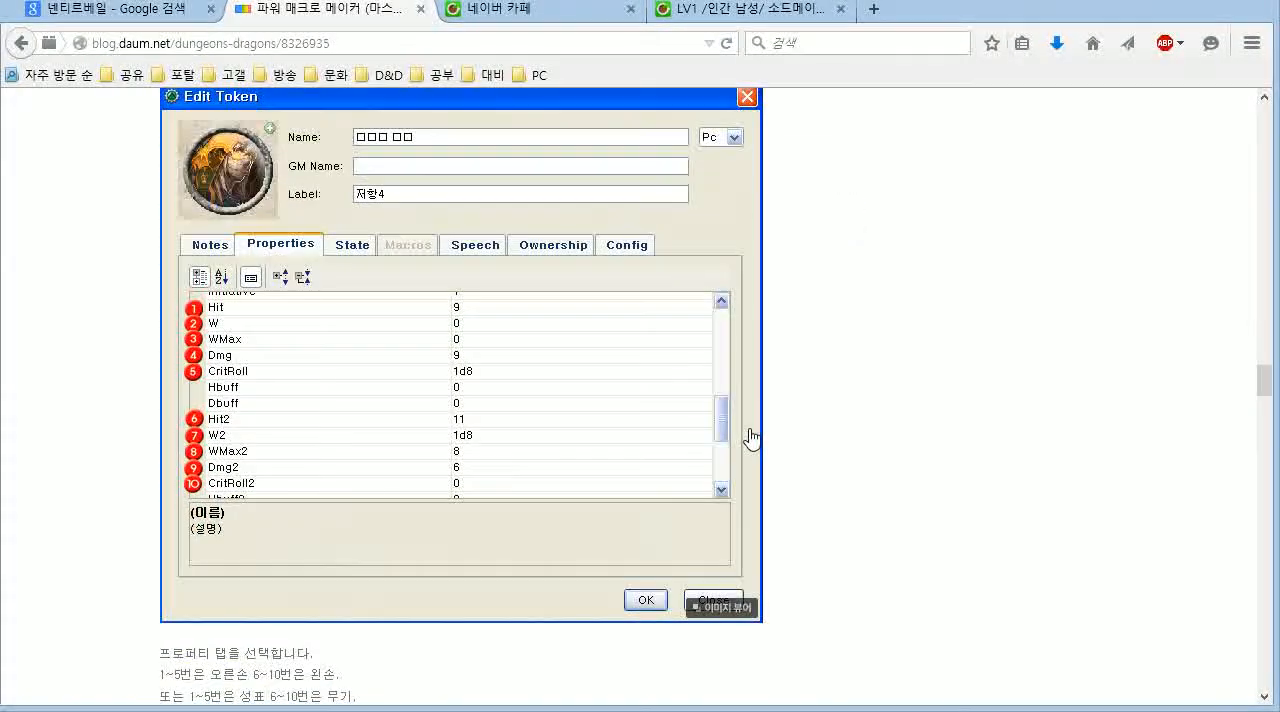
pyautogui.scroll(-10, 752, 437)
pyautogui.scroll(-15, 752, 437)
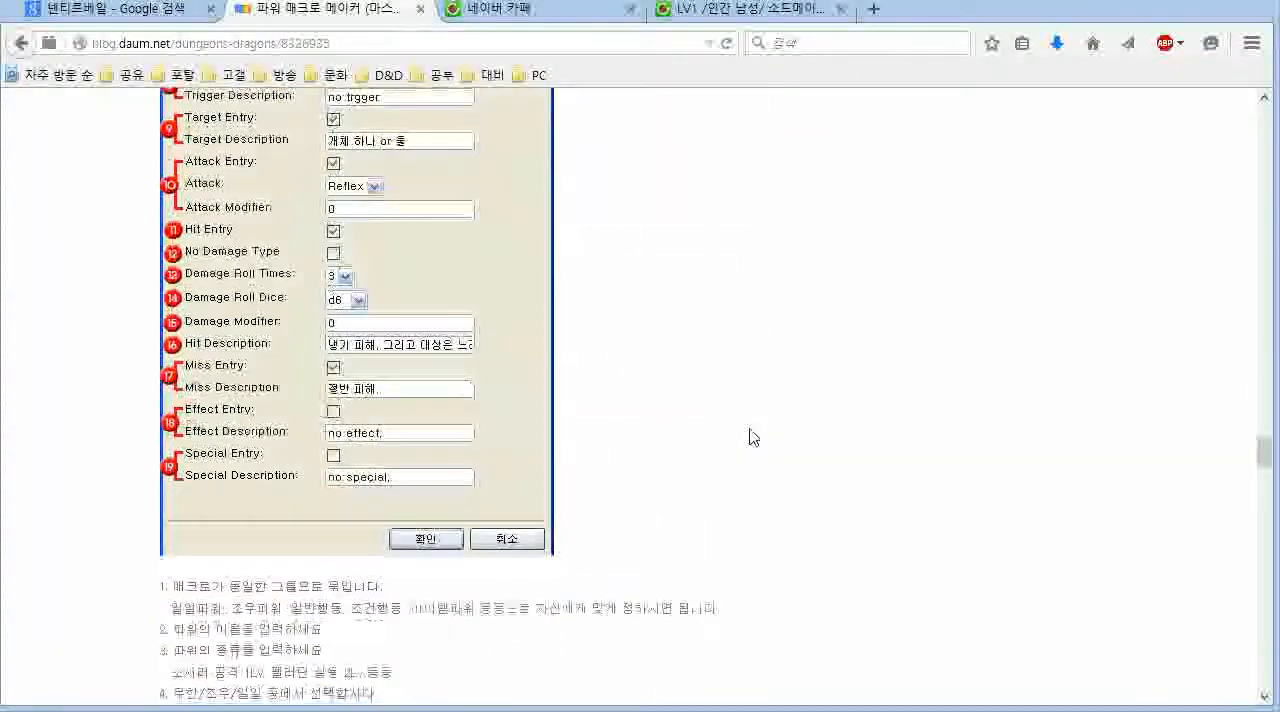
pyautogui.scroll(-10, 752, 437)
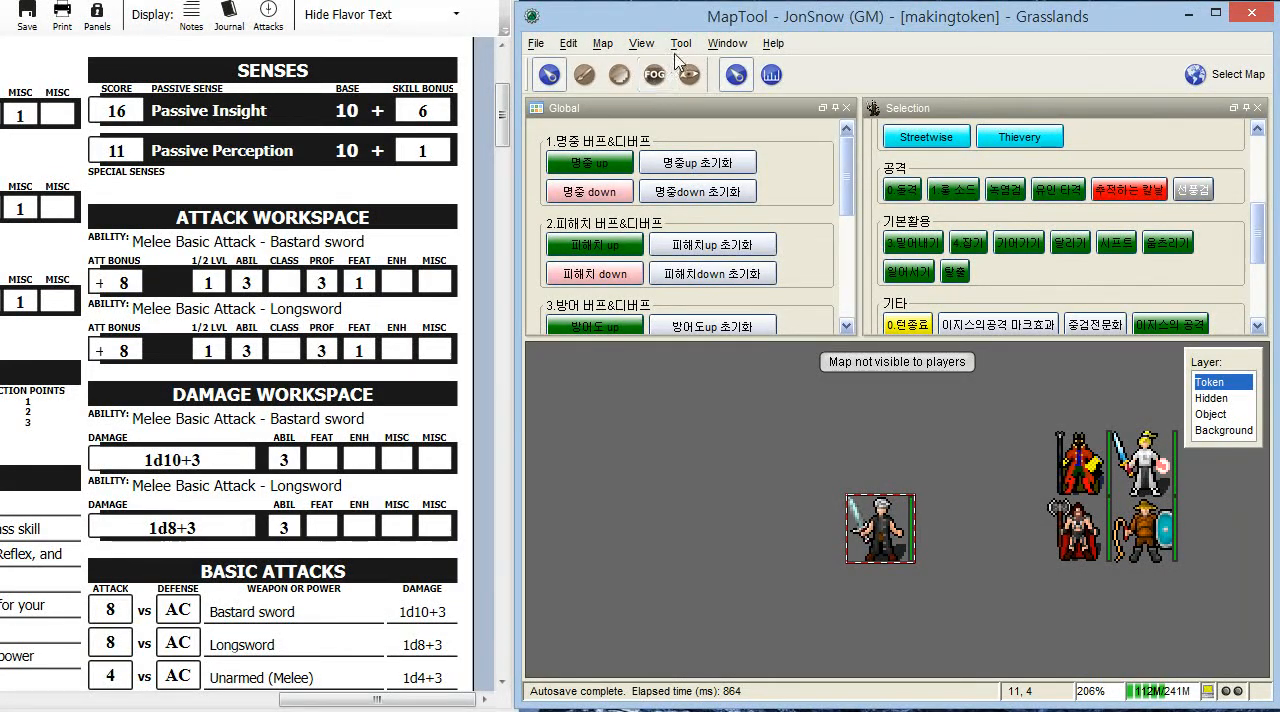
# - Switch to MapTool, check which windows are enabled, and find the 10.제작용 group among the Global macros
pyautogui.click(727, 43)
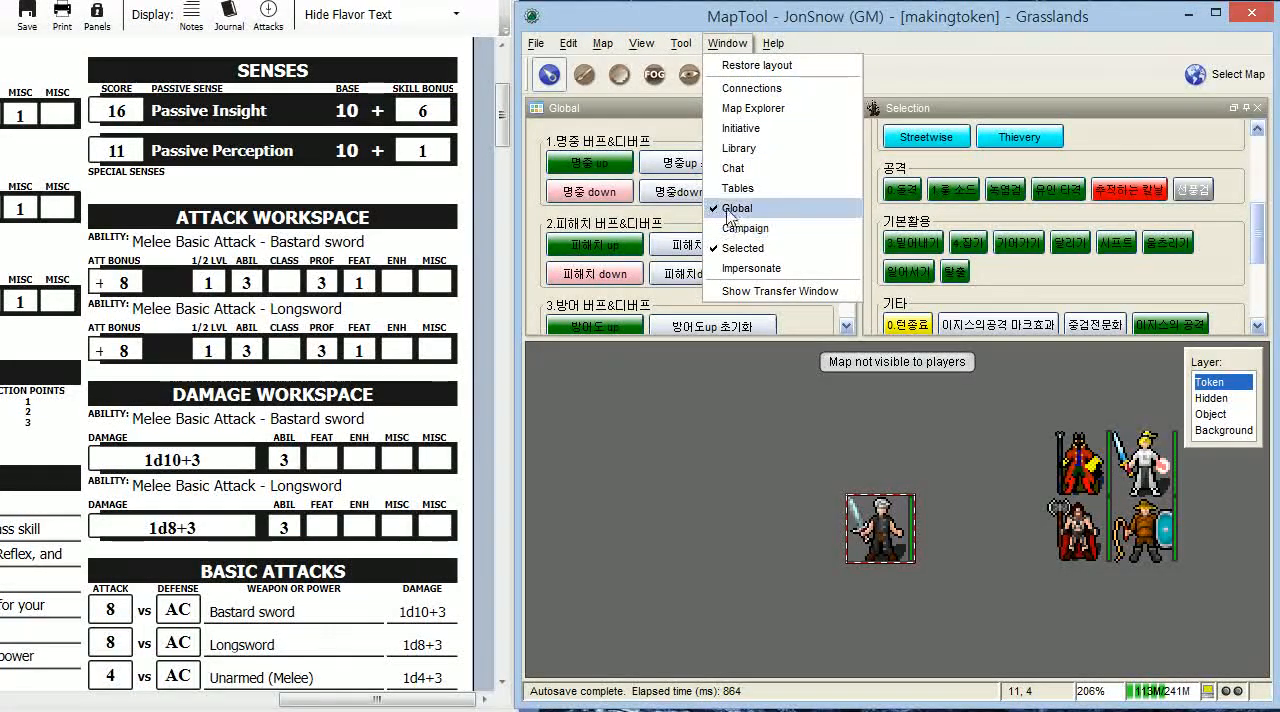
pyautogui.click(839, 9)
pyautogui.moveTo(847, 182); pyautogui.dragTo(845, 284)
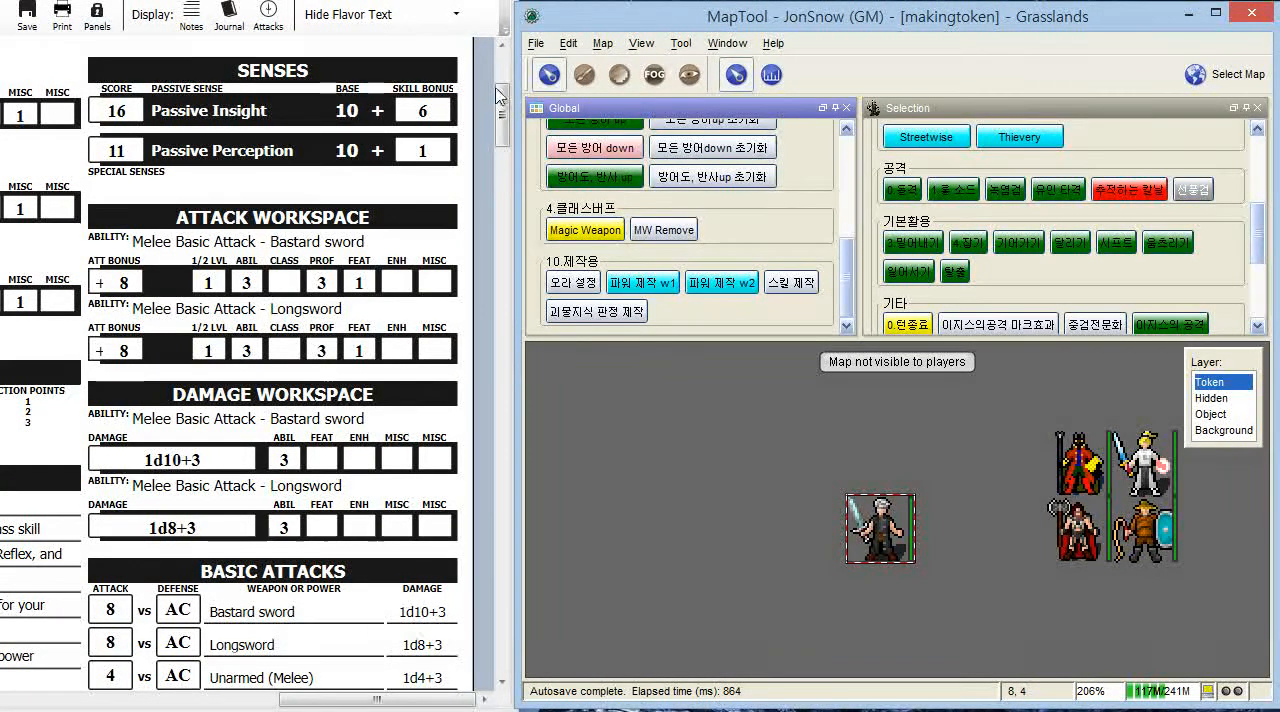
# - Review the character sheet's power cards, including Second Wind, Opportunity Attack, Luring Strike and Greenflame Blade
pyautogui.moveTo(497, 122); pyautogui.dragTo(526, 450)
pyautogui.moveTo(397, 700); pyautogui.dragTo(153, 705)
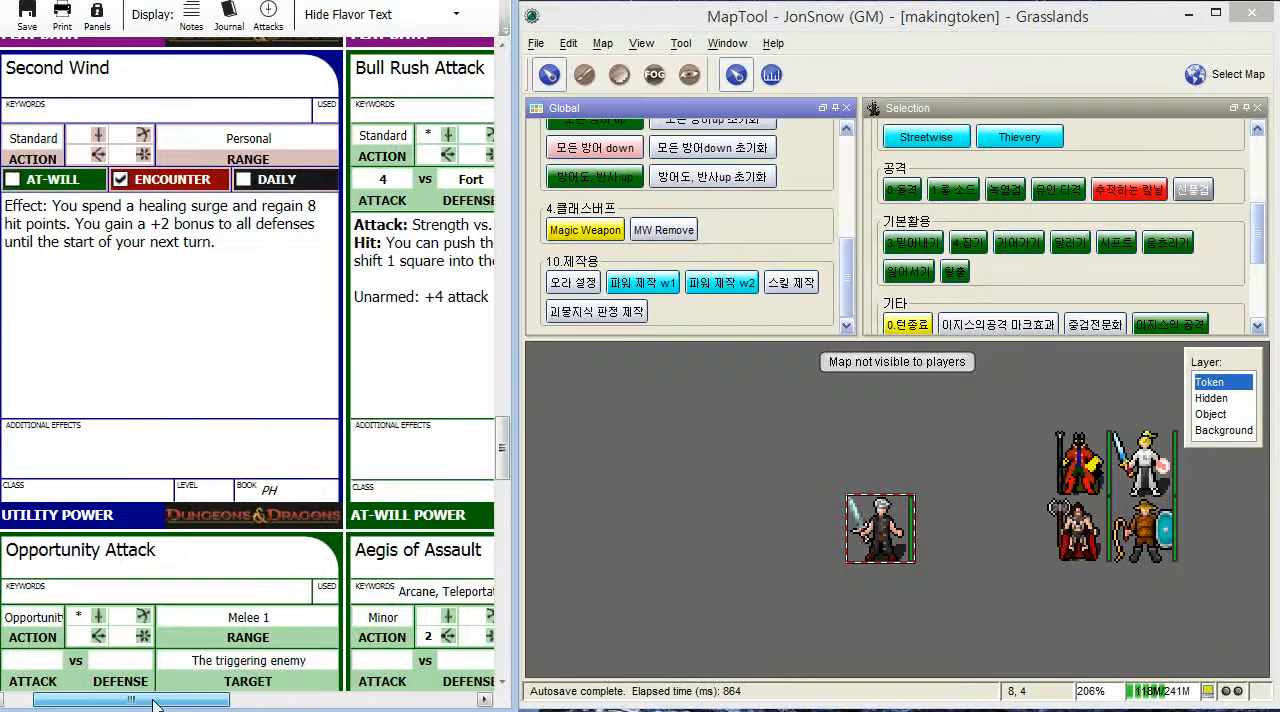
pyautogui.scroll(-10, 252, 488)
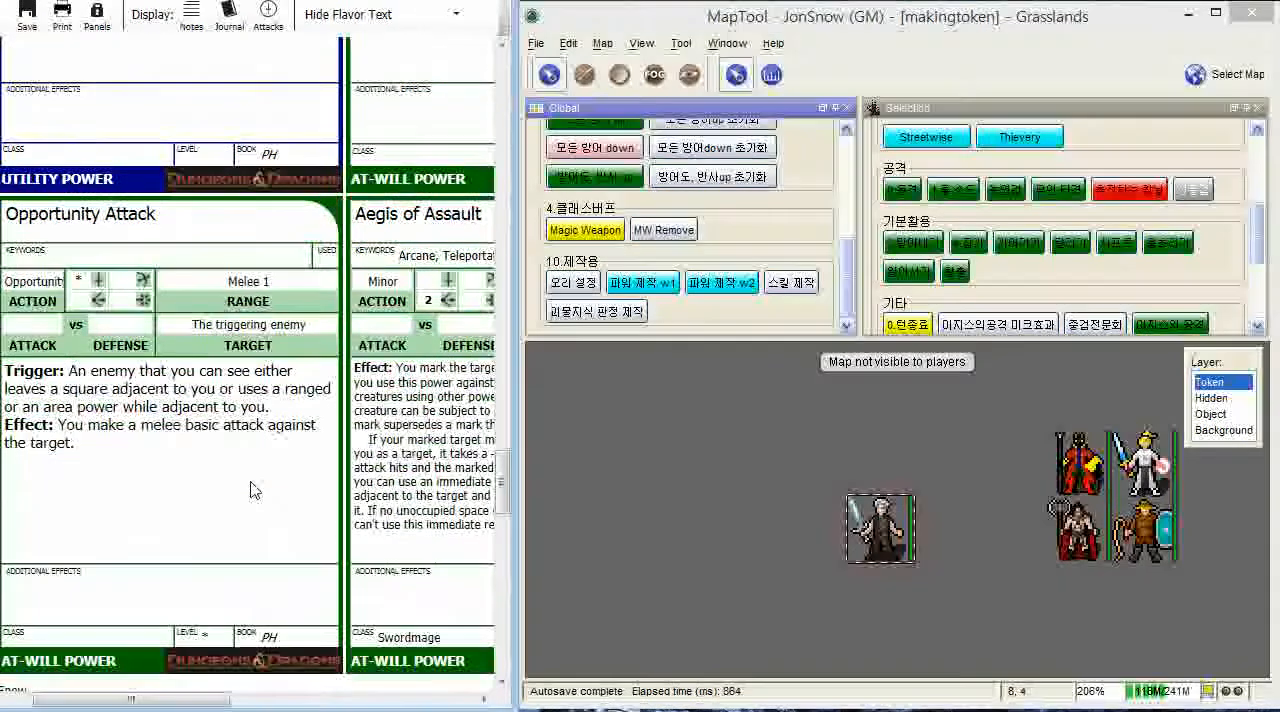
pyautogui.scroll(-4, 252, 488)
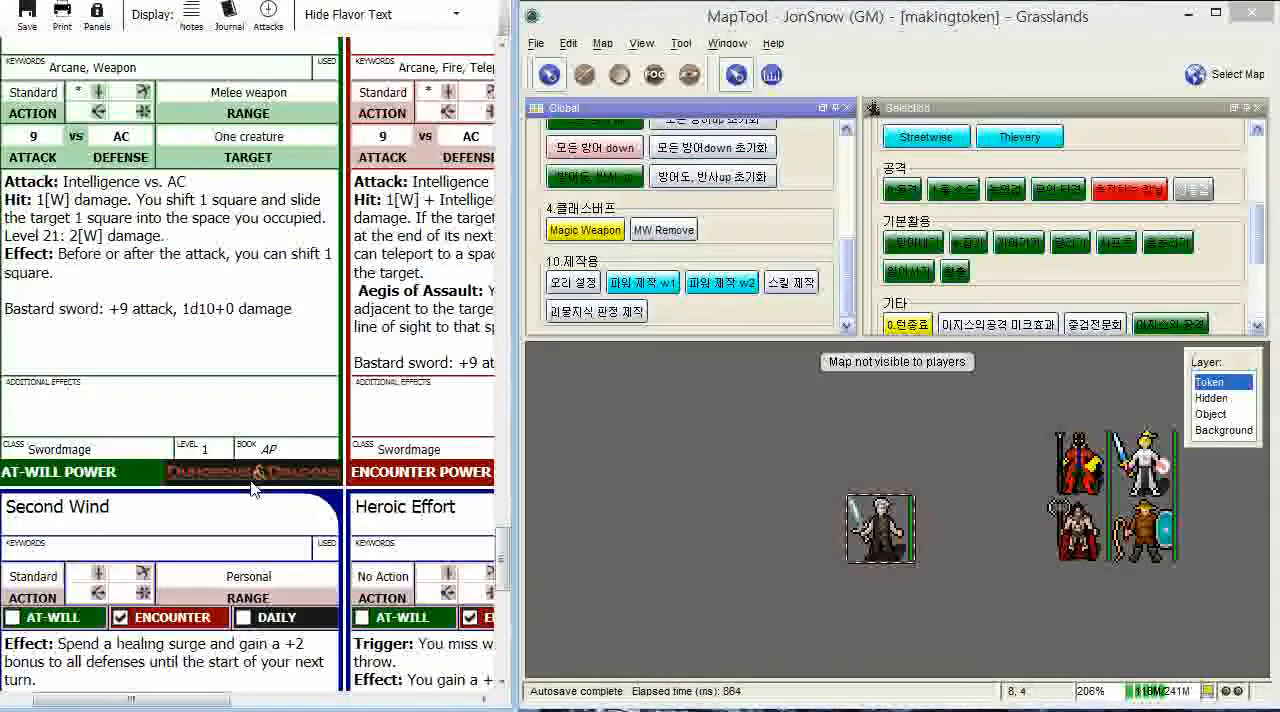
pyautogui.scroll(3, 258, 492)
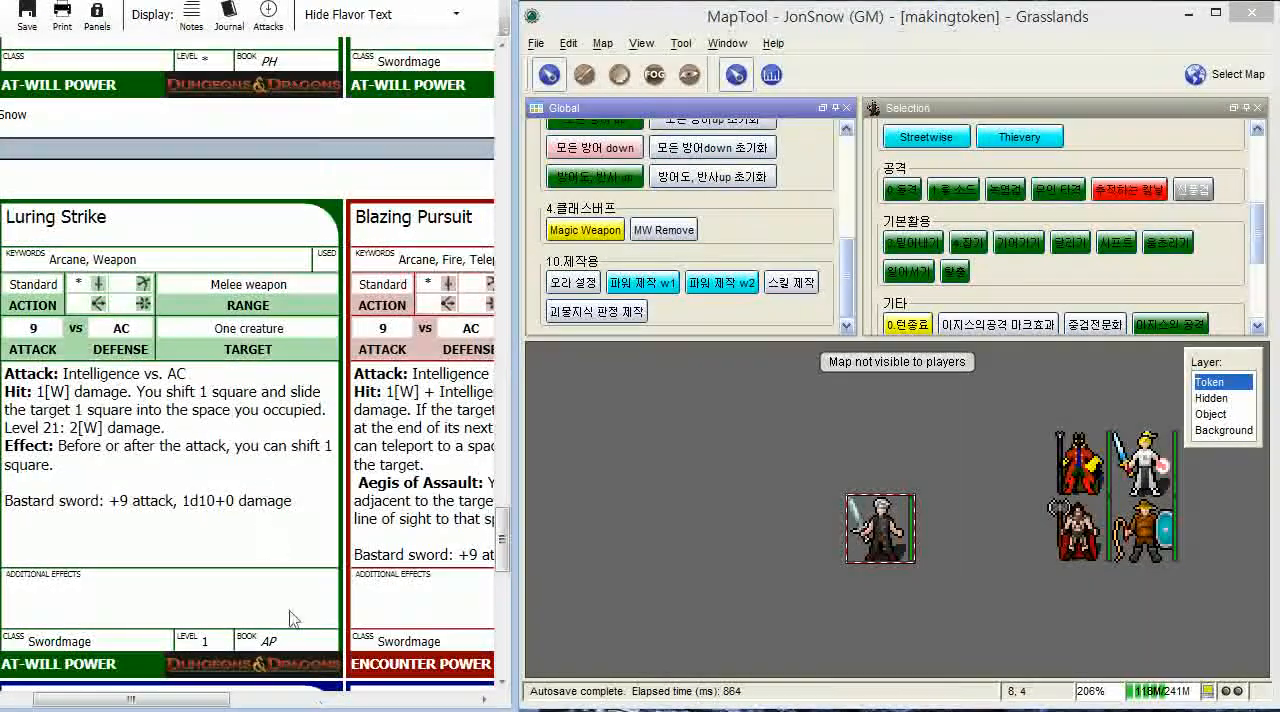
pyautogui.moveTo(200, 705); pyautogui.dragTo(445, 705)
pyautogui.scroll(4, 407, 517)
pyautogui.scroll(8, 407, 517)
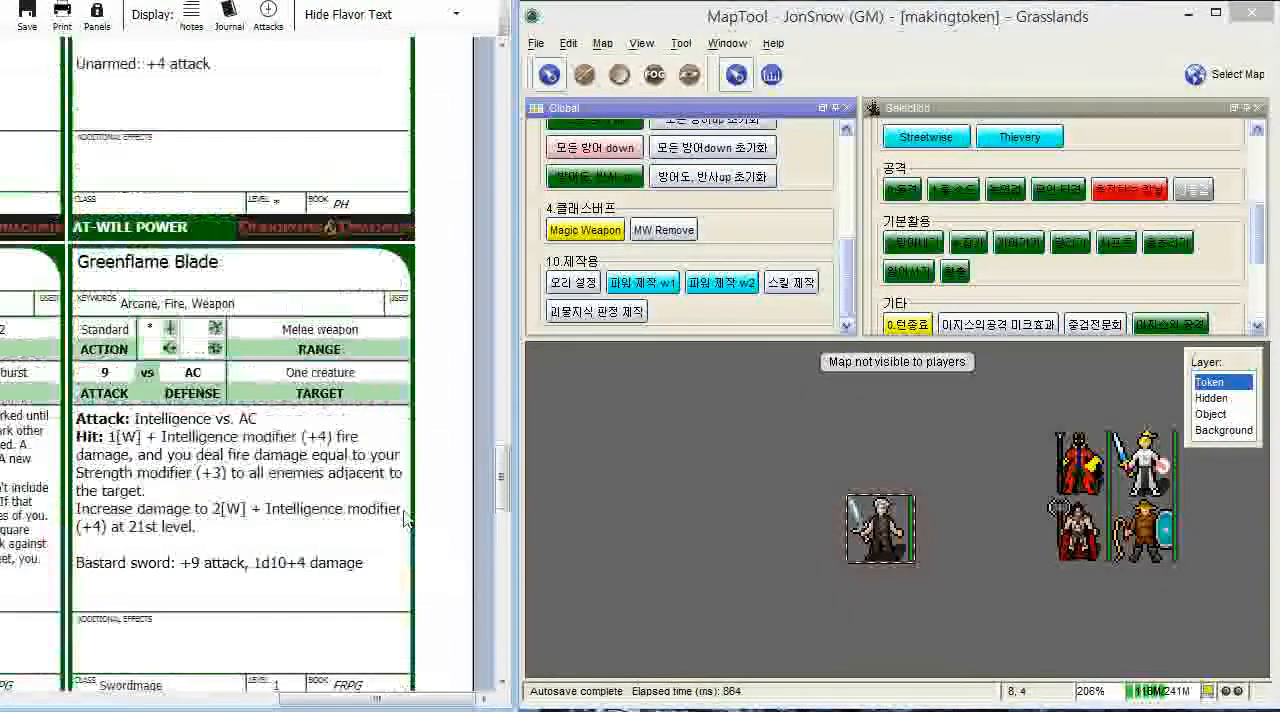
# - Look through the remaining power cards for the level 2 utility power Dimensional Warp and examine its card
pyautogui.scroll(-8, 407, 517)
pyautogui.scroll(-3, 407, 517)
pyautogui.moveTo(340, 698); pyautogui.dragTo(95, 688)
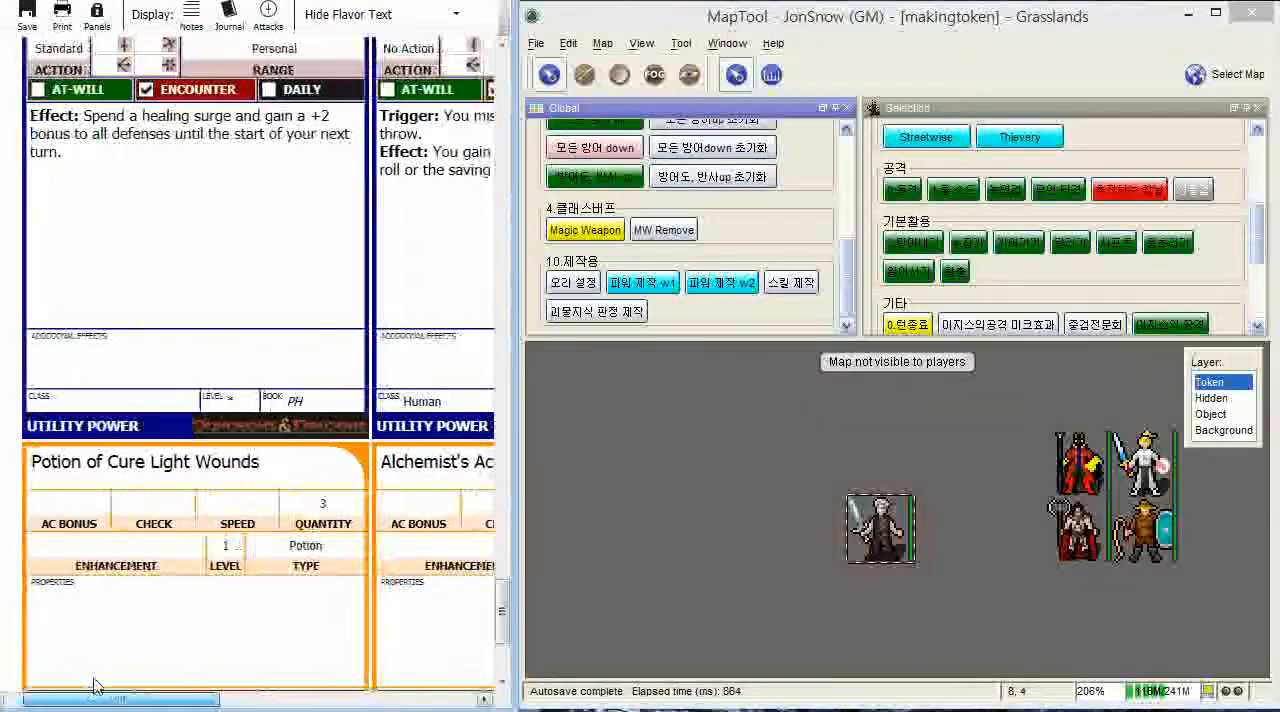
pyautogui.scroll(-5, 200, 510)
pyautogui.scroll(12, 200, 502)
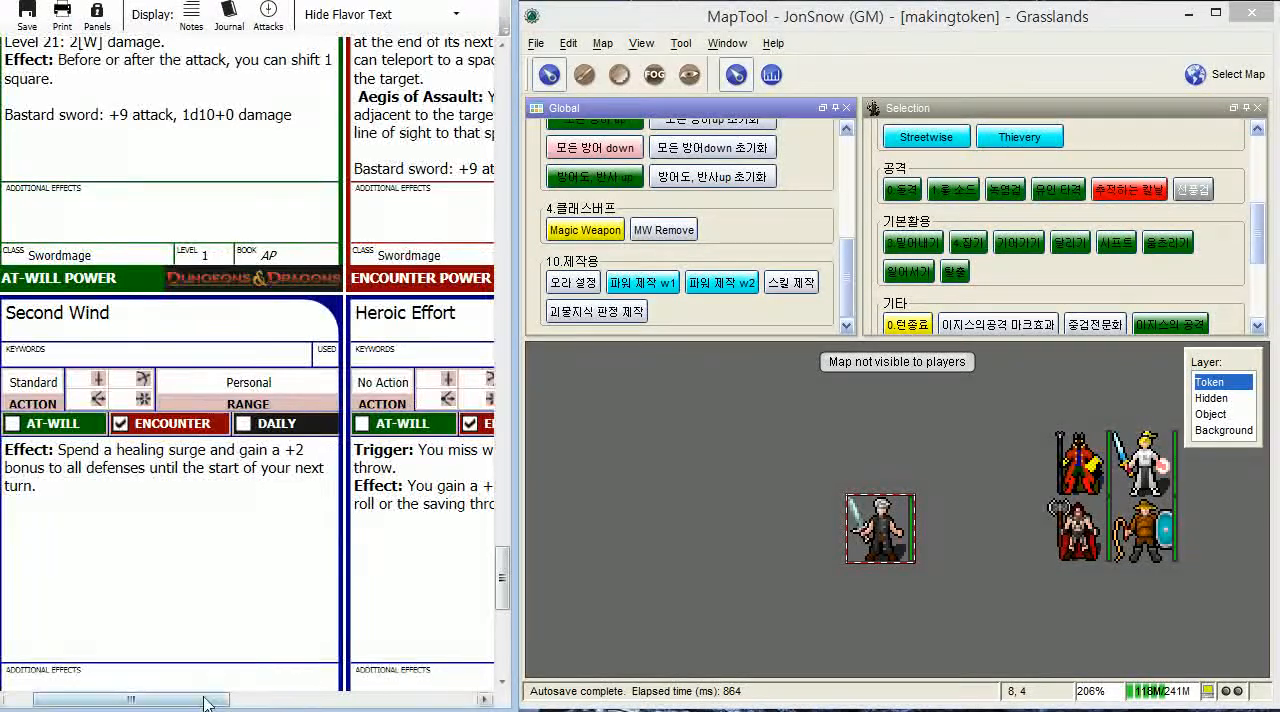
pyautogui.moveTo(191, 699); pyautogui.dragTo(358, 688)
pyautogui.scroll(2, 335, 498)
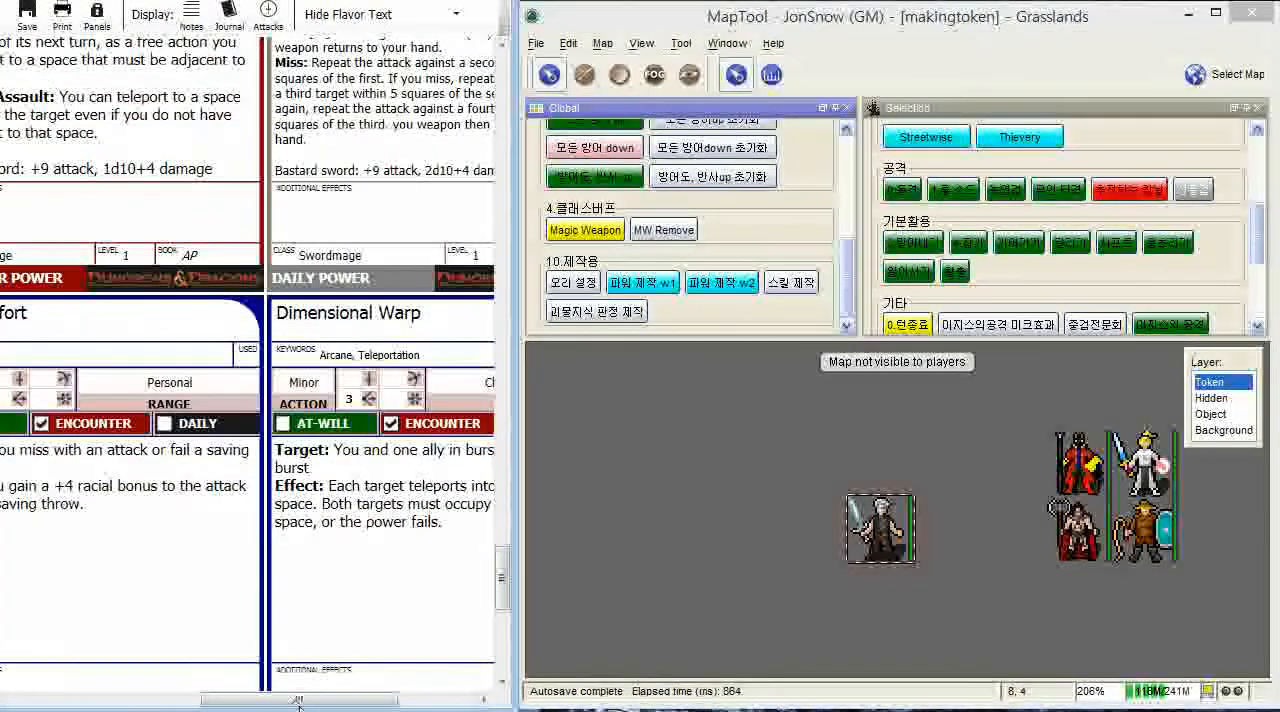
pyautogui.scroll(-2, 330, 490)
pyautogui.hscroll(4, 301, 475)
pyautogui.scroll(-3, 303, 472)
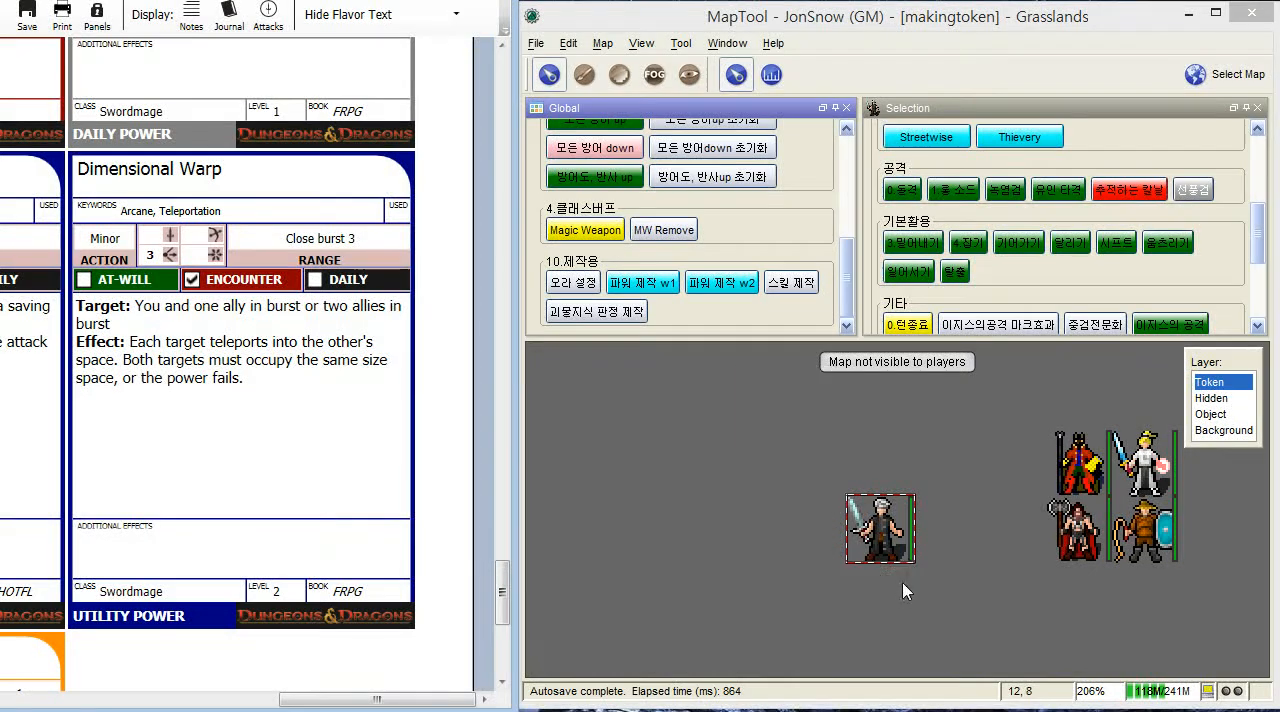
# - Run the 파워 제작 w1 global macro for the character token and set the new power's group name to 기타
pyautogui.click(630, 285)
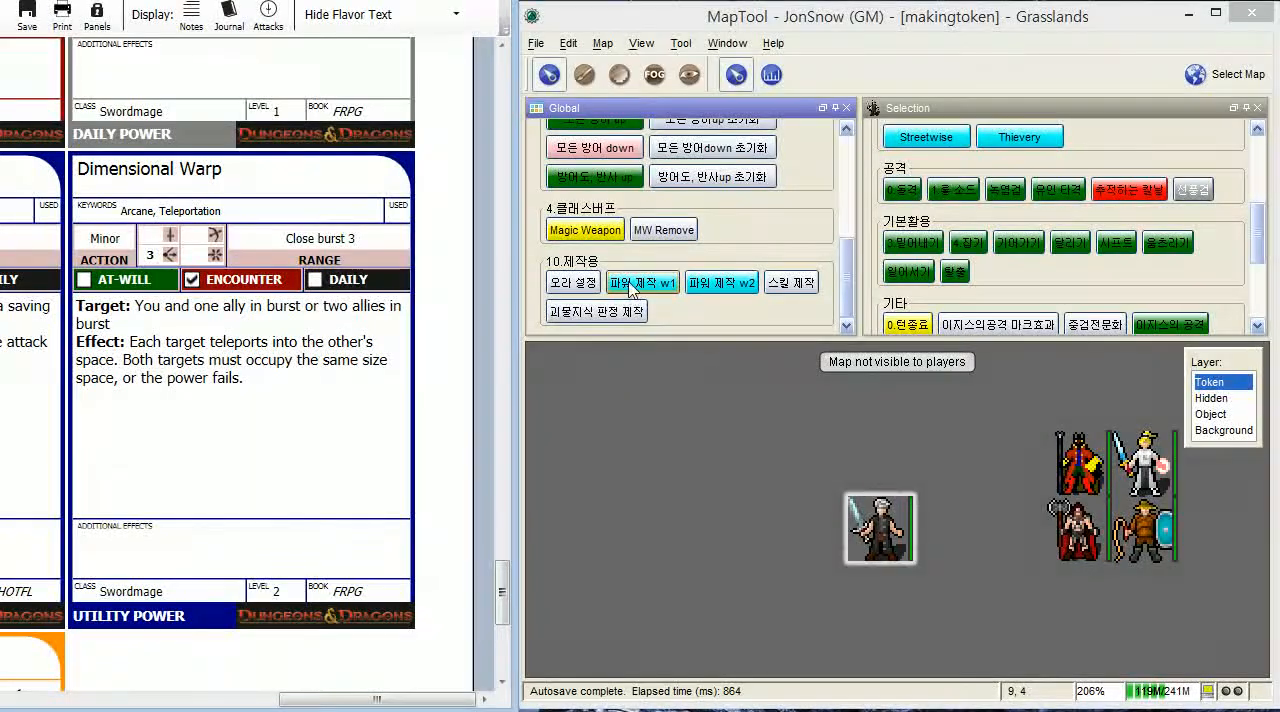
pyautogui.click(632, 287)
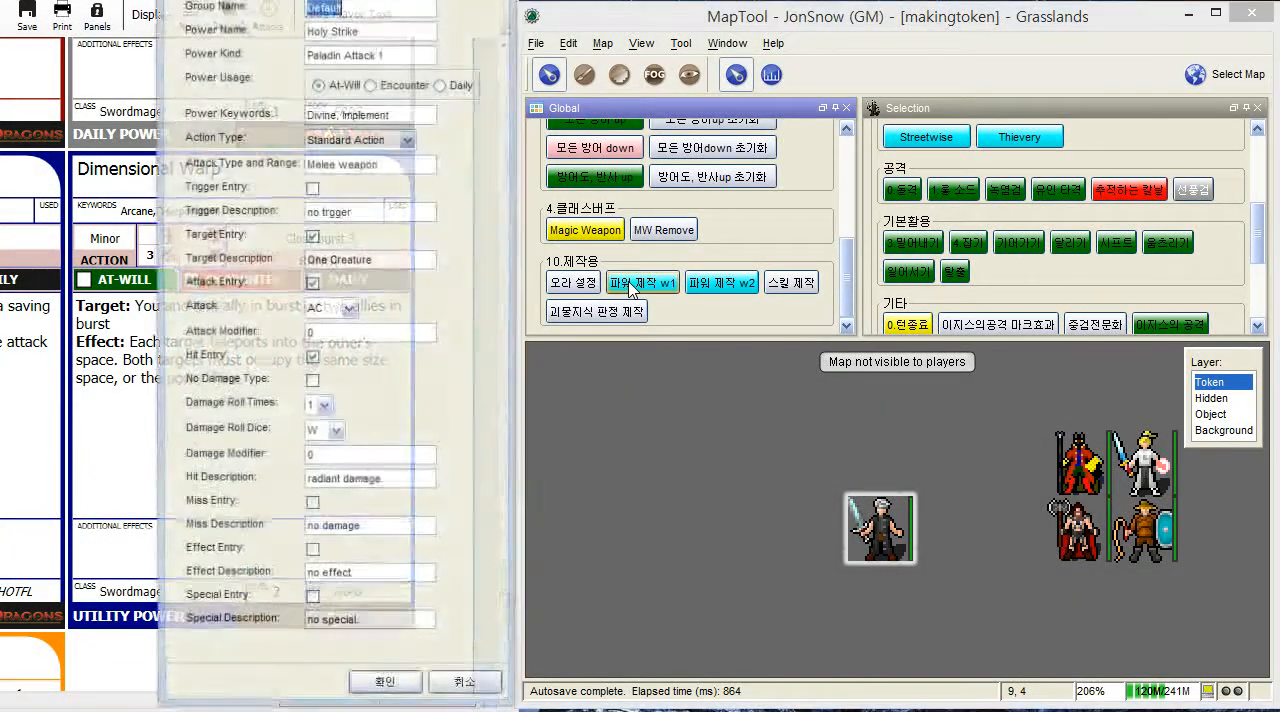
pyautogui.moveTo(338, 0); pyautogui.dragTo(772, 6)
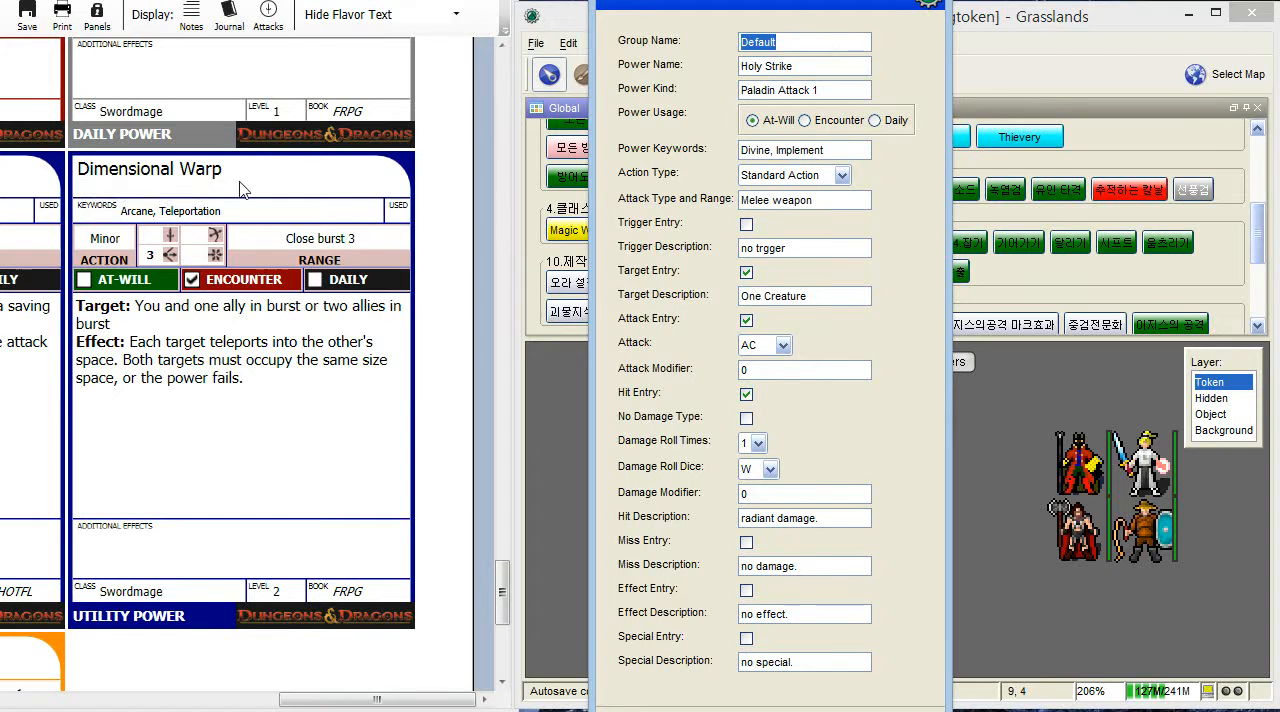
pyautogui.click(828, 45)
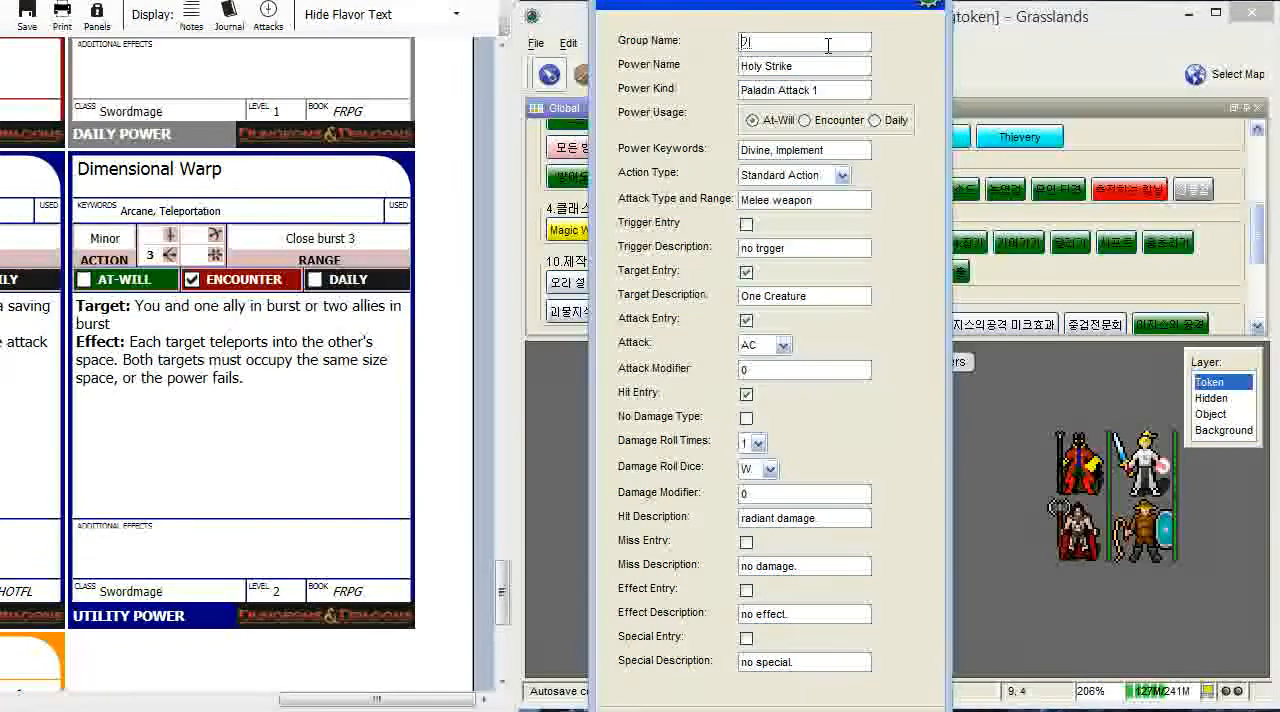
pyautogui.write('기타')
pyautogui.press('Tab')
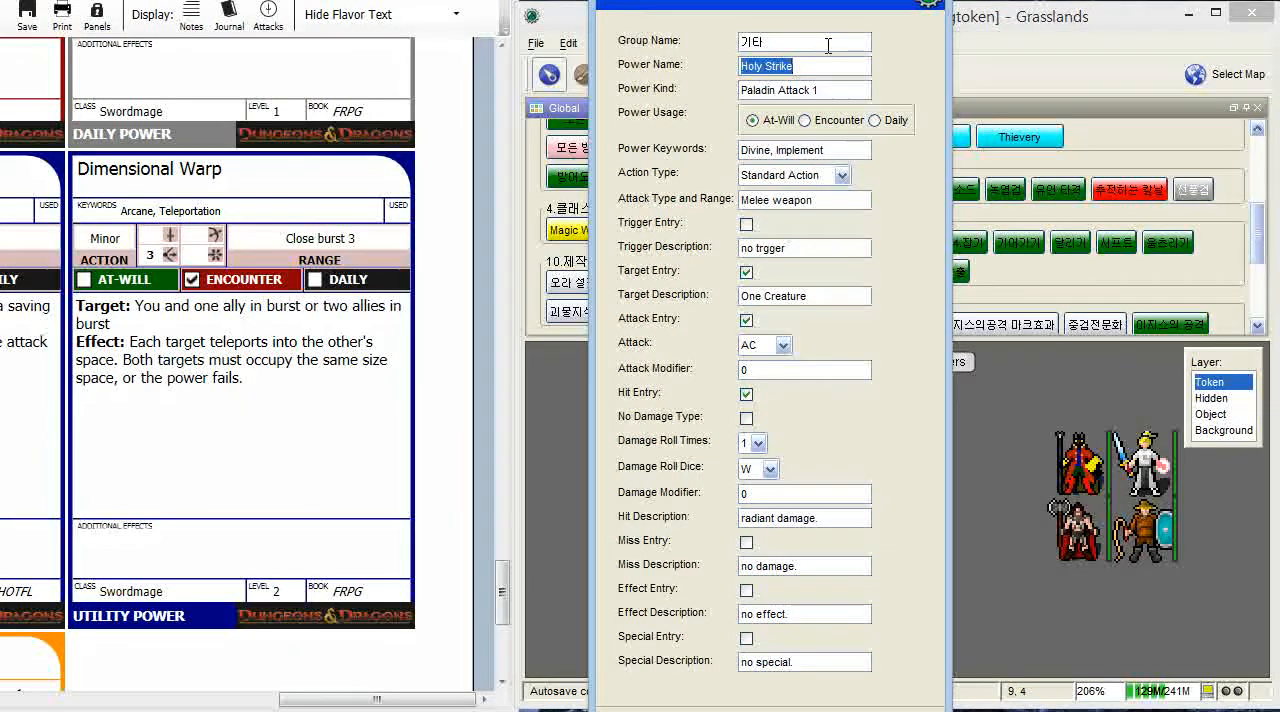
# - Switch to the web browser and open NAVER in a new tab
pyautogui.hotkey('alt', 'Tab')
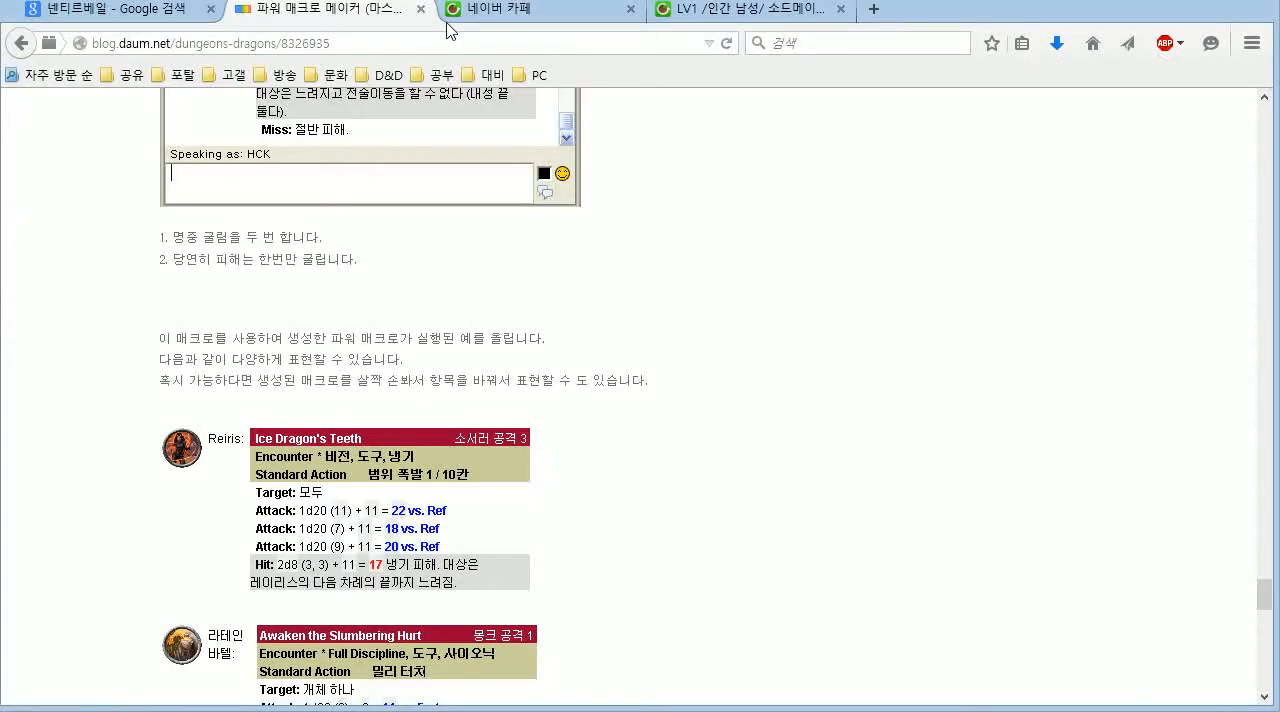
pyautogui.click(694, 16)
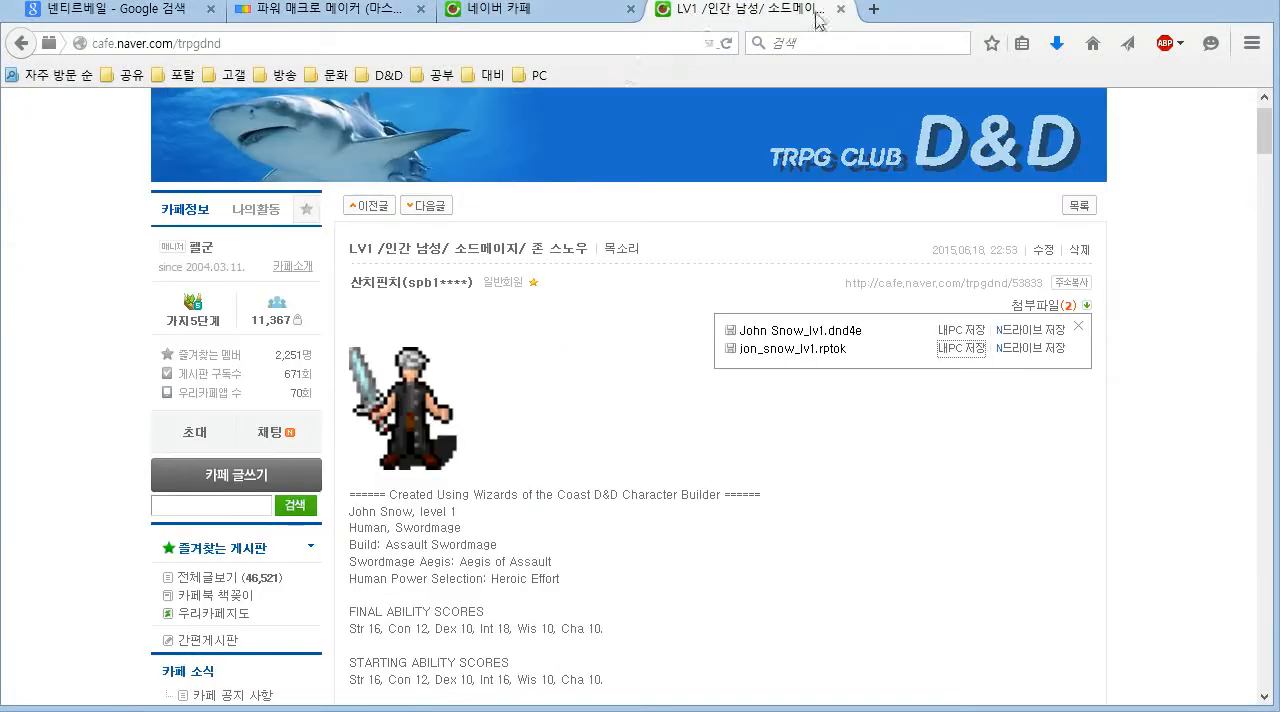
pyautogui.click(873, 9)
pyautogui.click(185, 78)
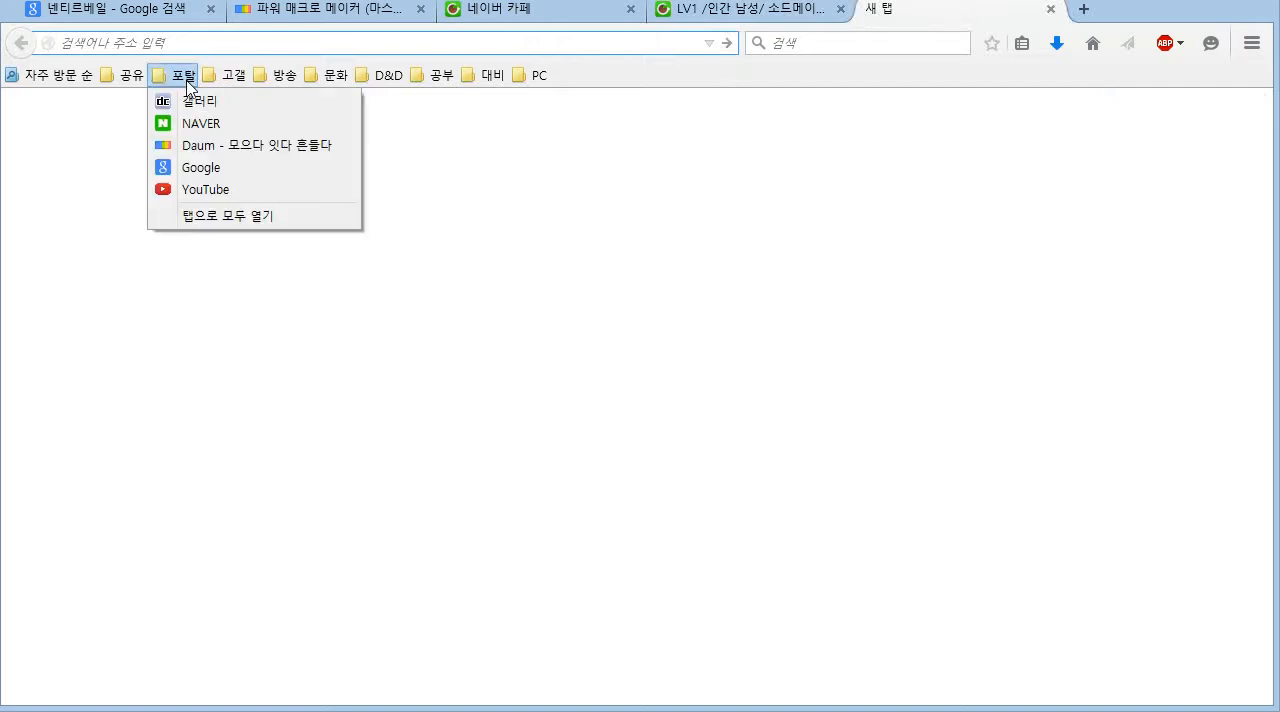
pyautogui.moveTo(230, 142); pyautogui.dragTo(235, 132)
pyautogui.click(240, 133)
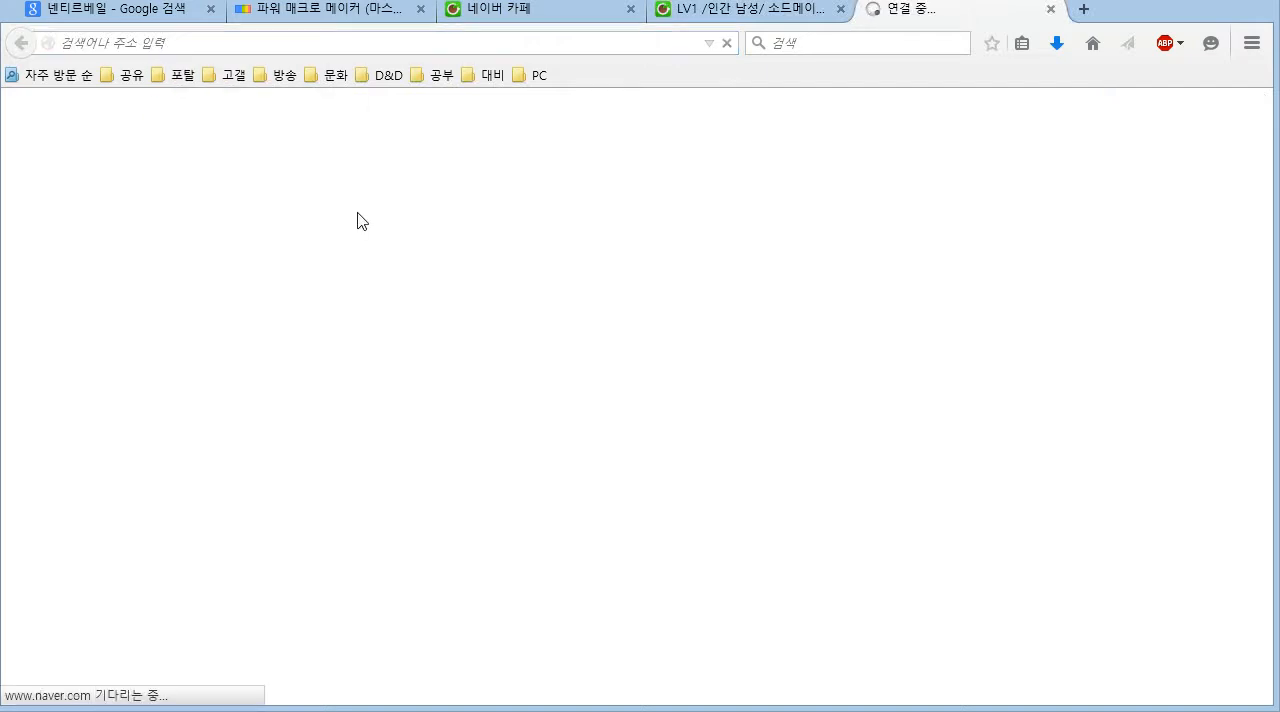
# - Look up the word "dimensional" in the NAVER dictionary and examine its Korean meaning
pyautogui.click(447, 263)
pyautogui.write('이')
pyautogui.press('BackSpace')
pyautogui.press('BackSpace')
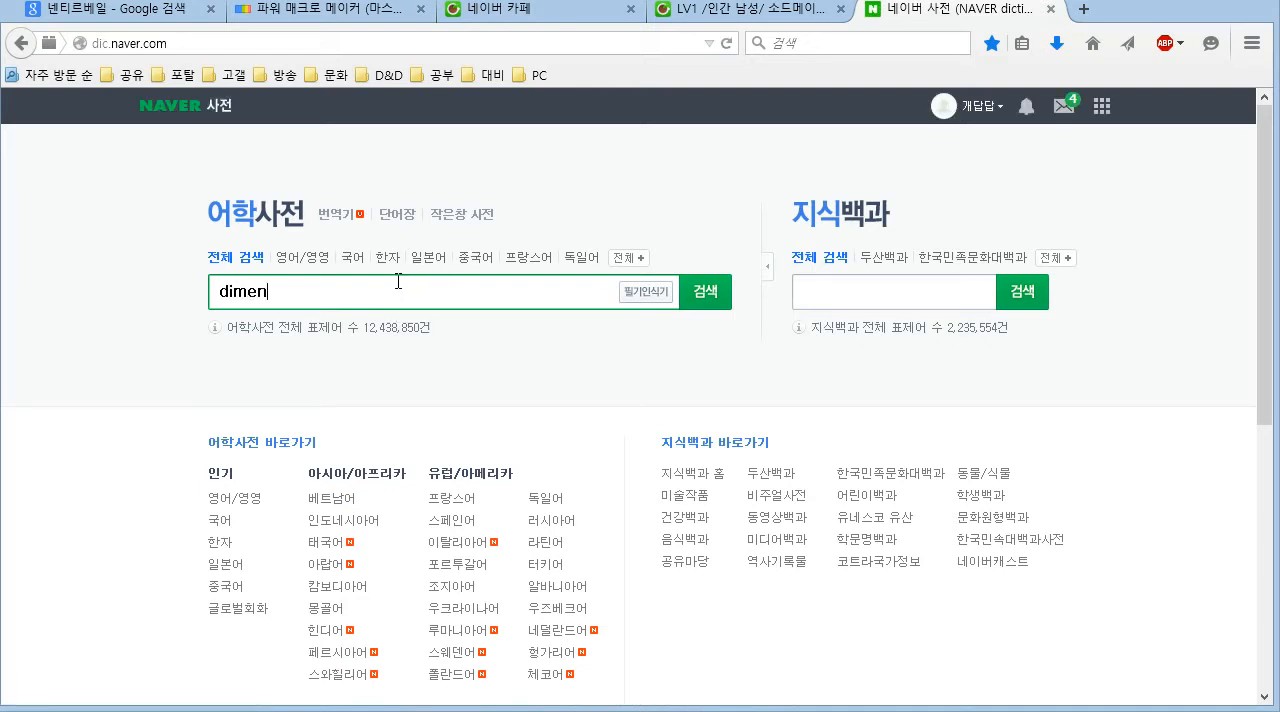
pyautogui.write('dimensional')
pyautogui.press('Return')
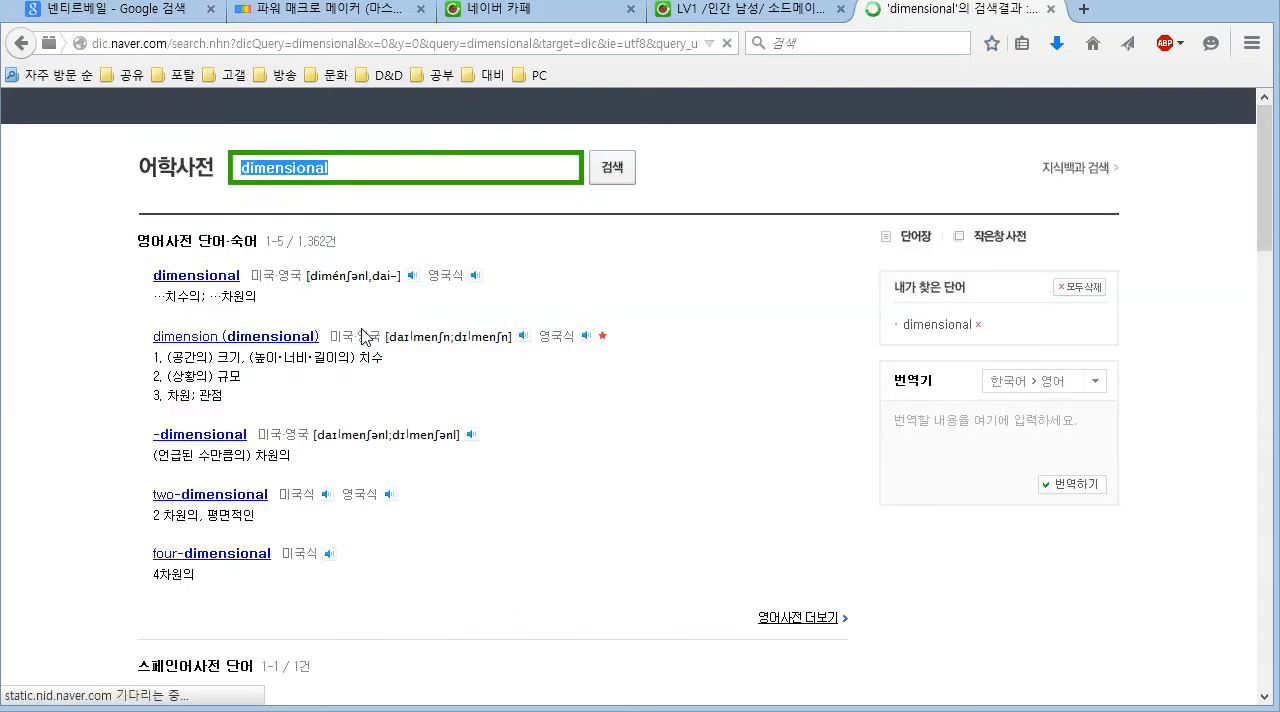
pyautogui.doubleClick(200, 286)
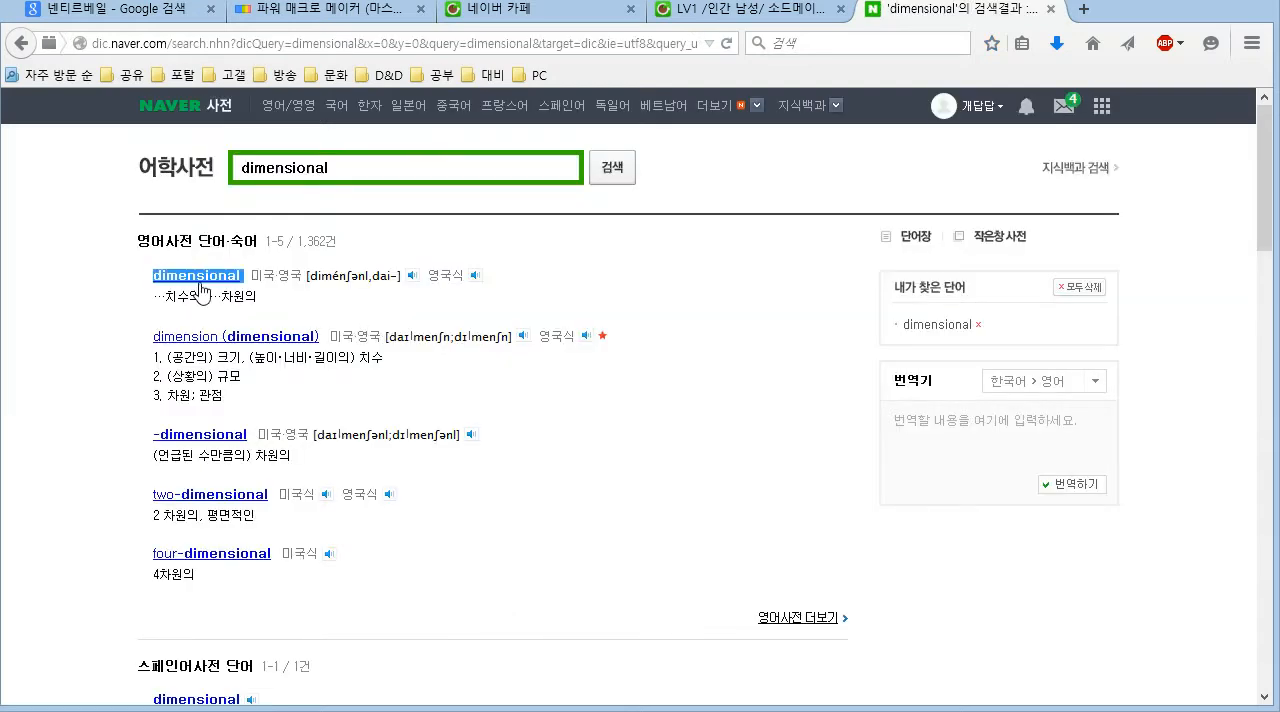
pyautogui.click(209, 280)
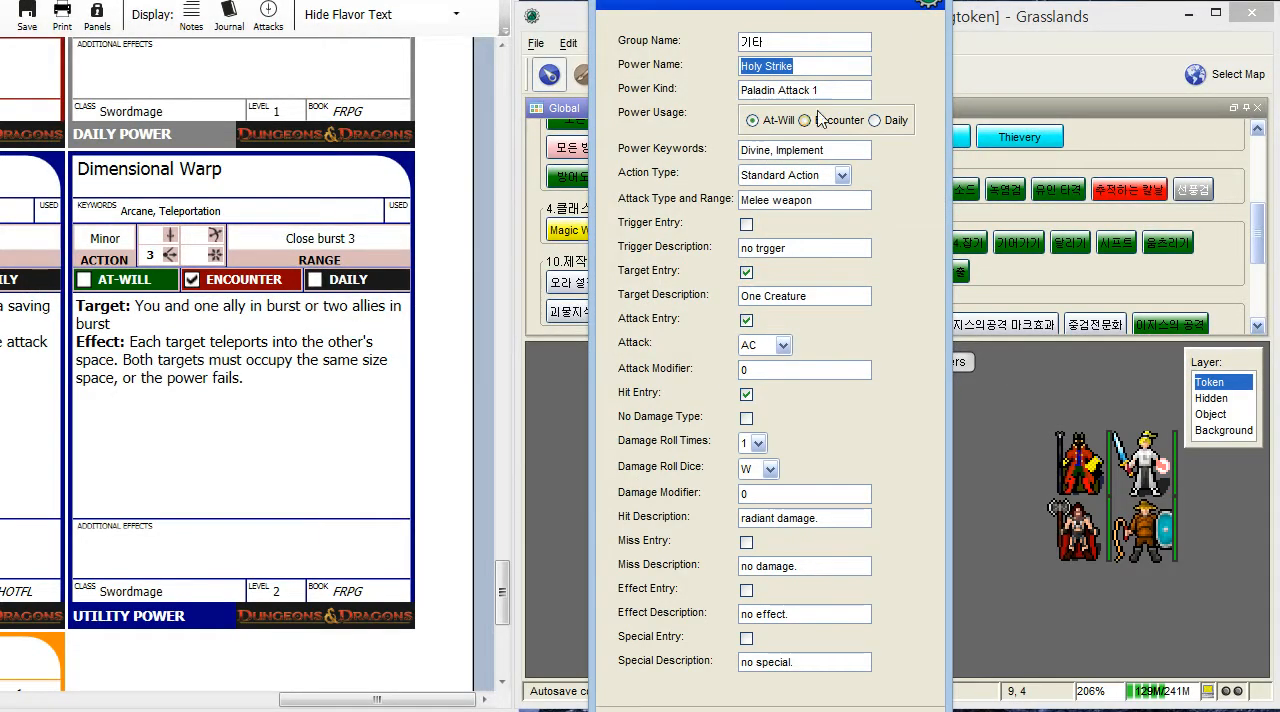
# - Back in MapTool's power form, replace the power name with 차원 워프
pyautogui.click(834, 67)
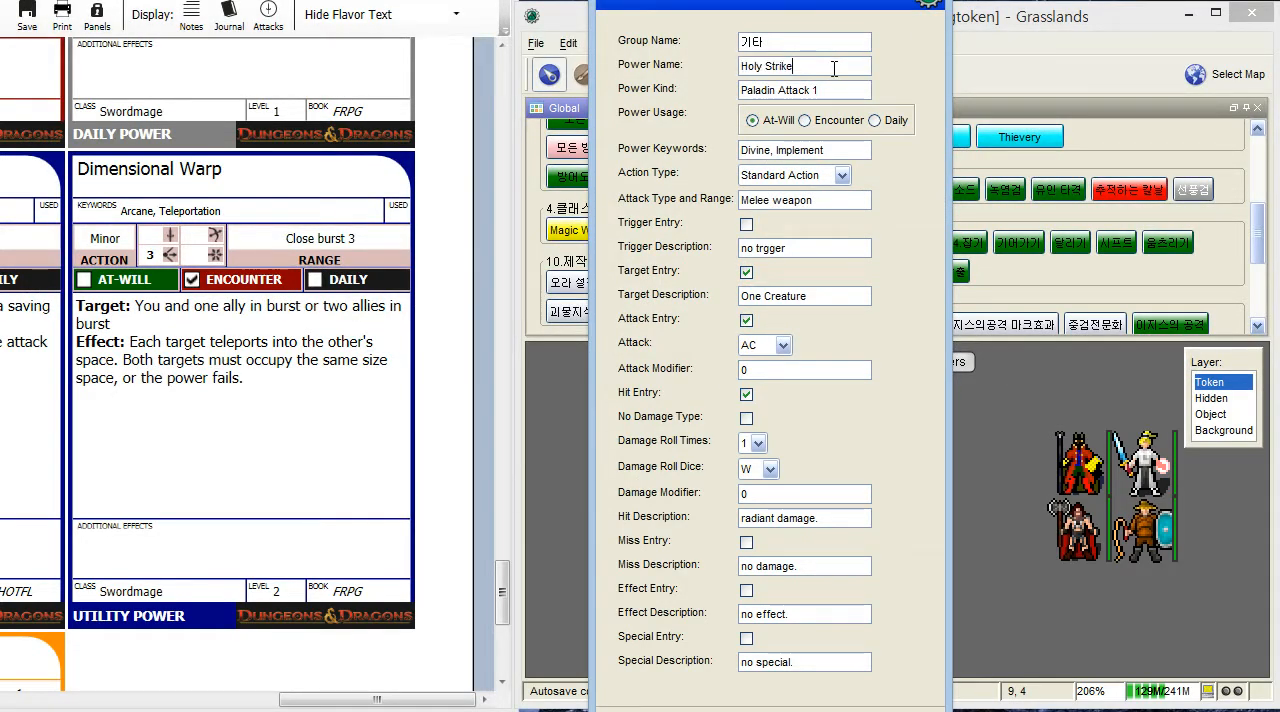
pyautogui.press('BackSpace')
pyautogui.press('BackSpace')
pyautogui.press('BackSpace')
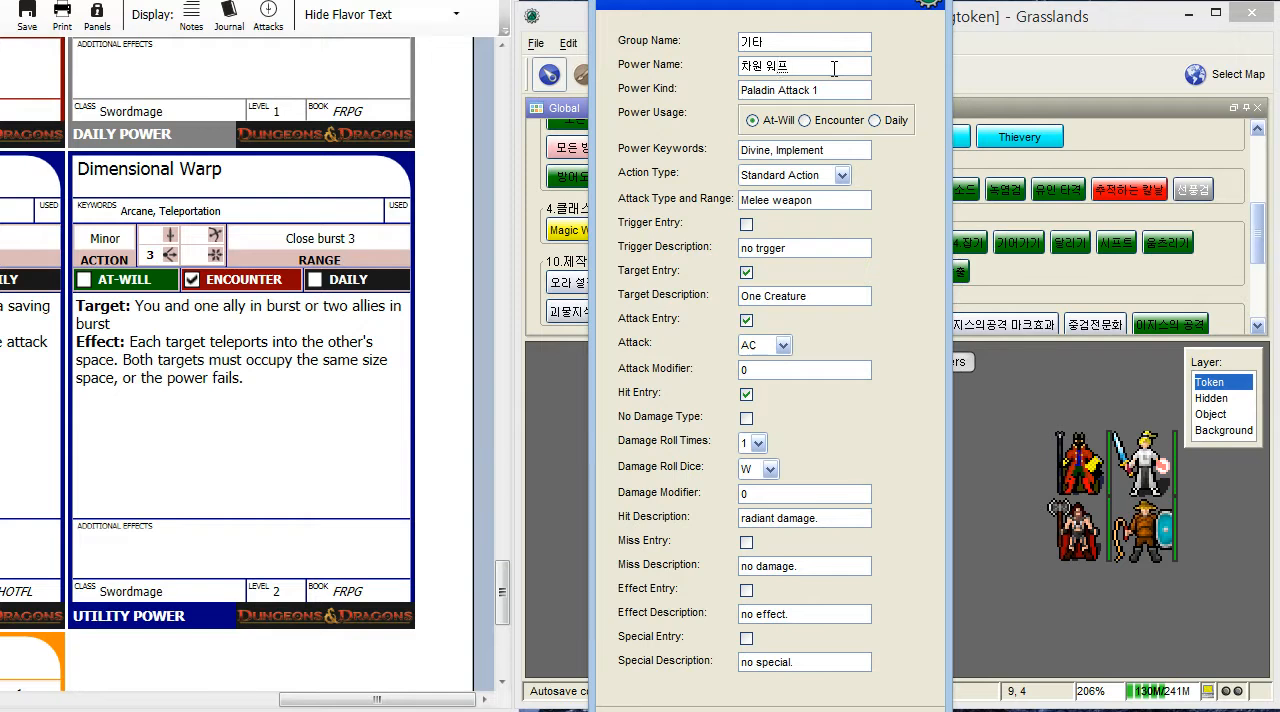
pyautogui.press('Tab')
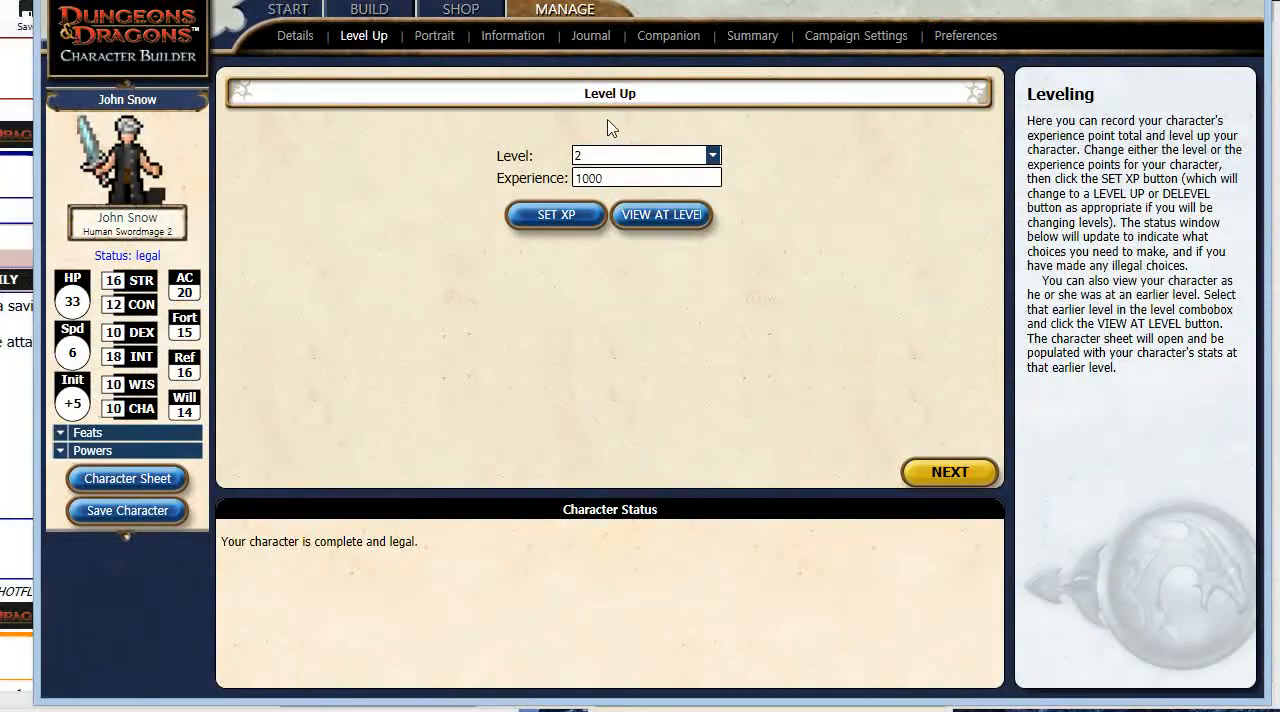
# - Consult the Powers page in Character Builder, and in MapTool set the power kind to 소드메이지 활용 2 and the usage to Encounter
pyautogui.click(391, 14)
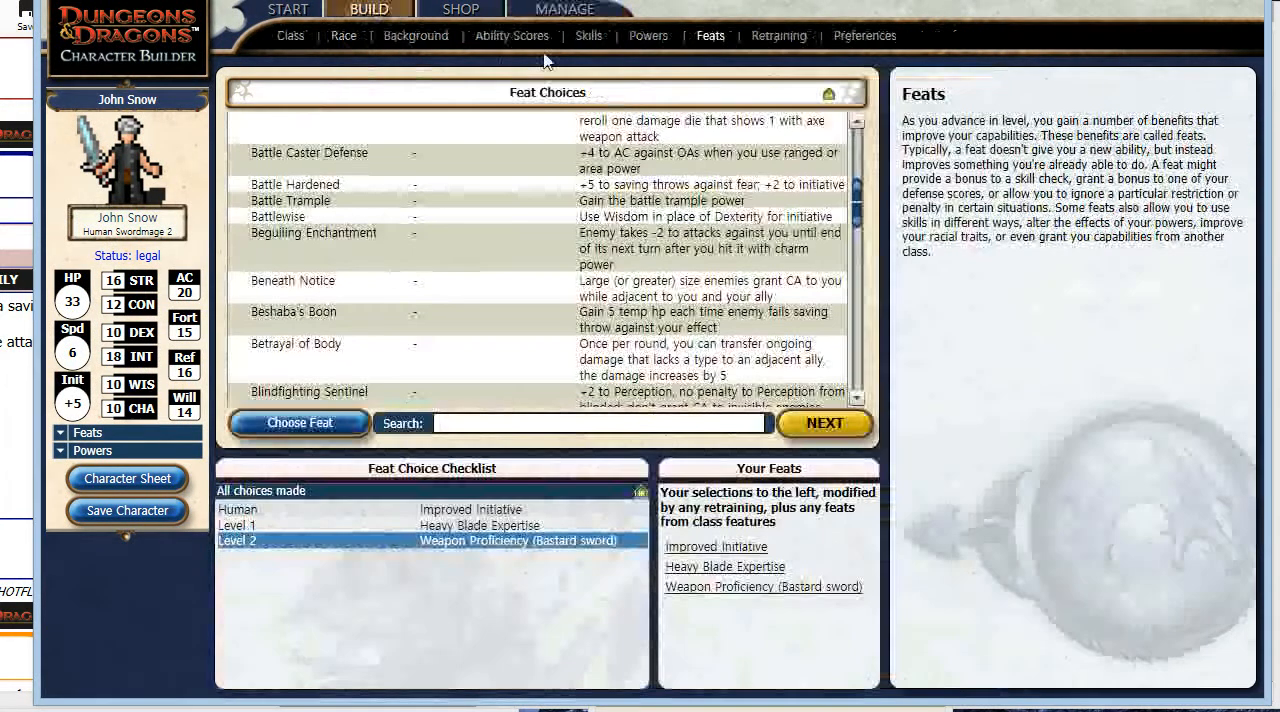
pyautogui.click(646, 38)
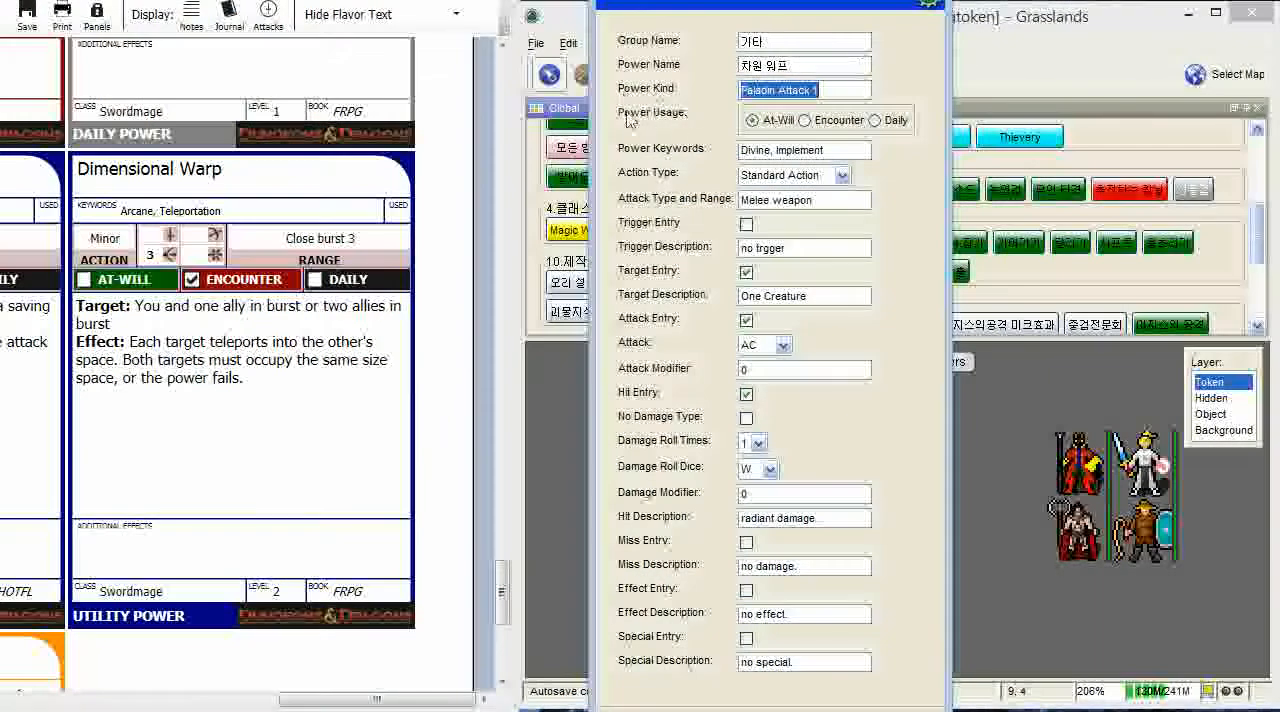
pyautogui.click(831, 87)
pyautogui.press('BackSpace')
pyautogui.press('BackSpace')
pyautogui.press('BackSpace')
pyautogui.press('BackSpace')
pyautogui.press('BackSpace')
pyautogui.press('BackSpace')
pyautogui.press('BackSpace')
pyautogui.press('BackSpace')
pyautogui.press('BackSpace')
pyautogui.press('BackSpace')
pyautogui.press('BackSpace')
pyautogui.press('BackSpace')
pyautogui.press('BackSpace')
pyautogui.press('BackSpace')
pyautogui.press('BackSpace')
pyautogui.write('th')
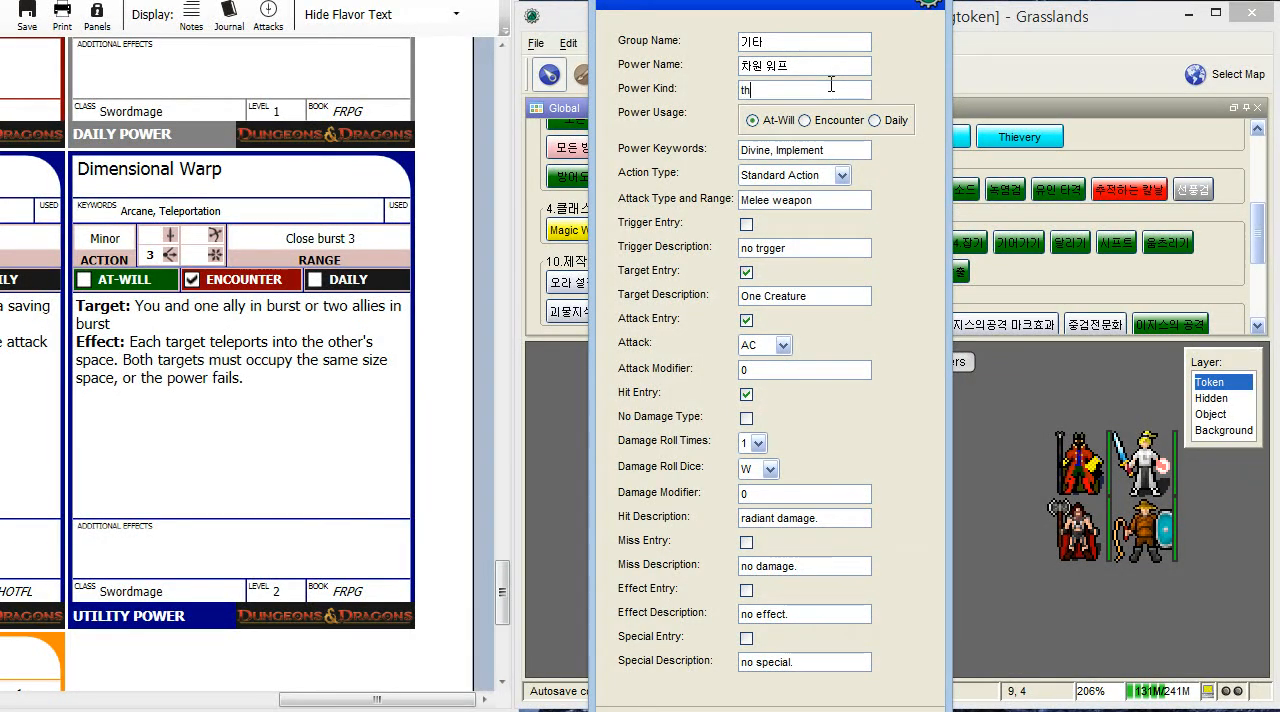
pyautogui.write('ㅣㅎ')
pyautogui.write('소드메이지볼')
pyautogui.write('용 2')
pyautogui.click(805, 120)
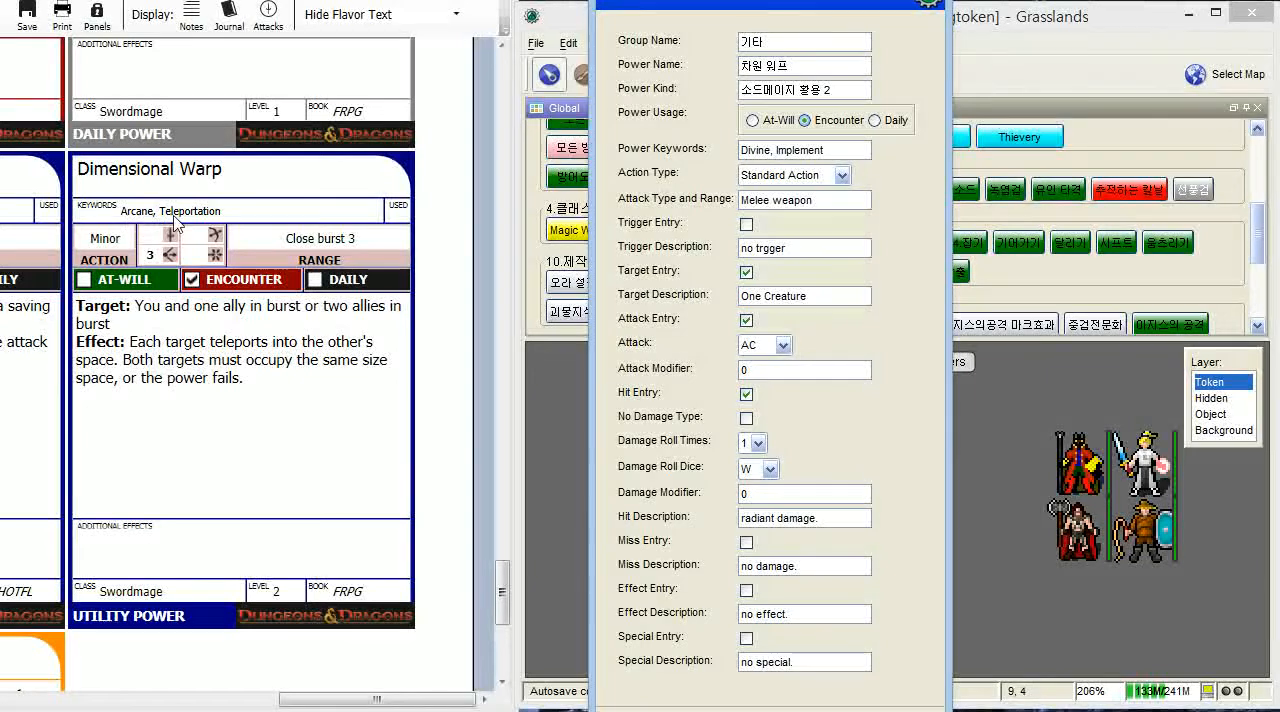
# - Set the power keywords to "아케인, 순간이동" and the action type to Minor Action
pyautogui.tripleClick(848, 153)
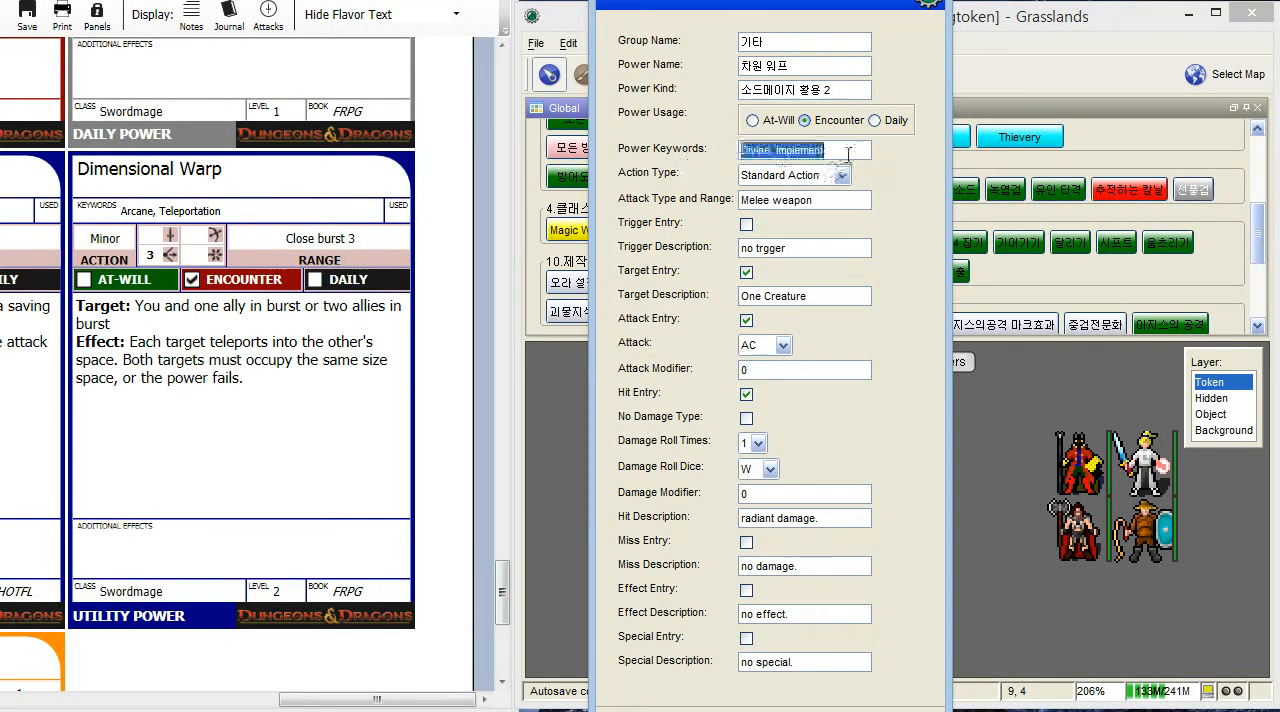
pyautogui.press('BackSpace')
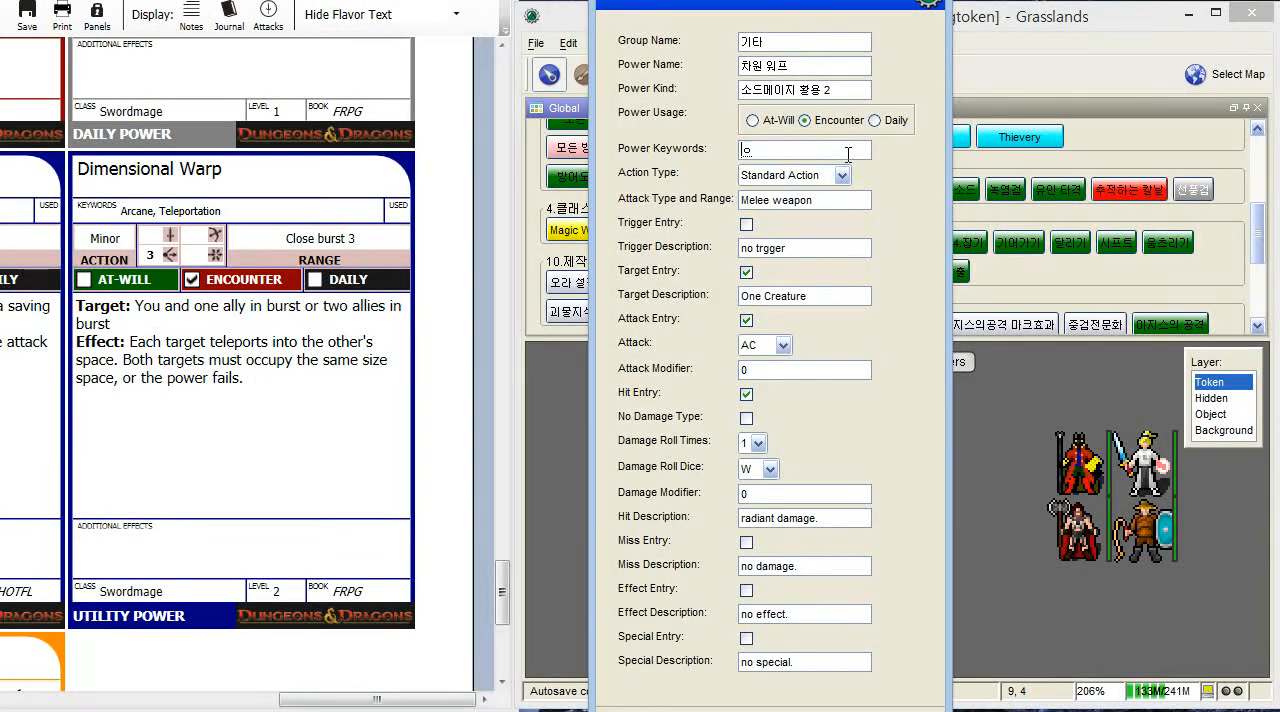
pyautogui.write('아케인, 텔레포')
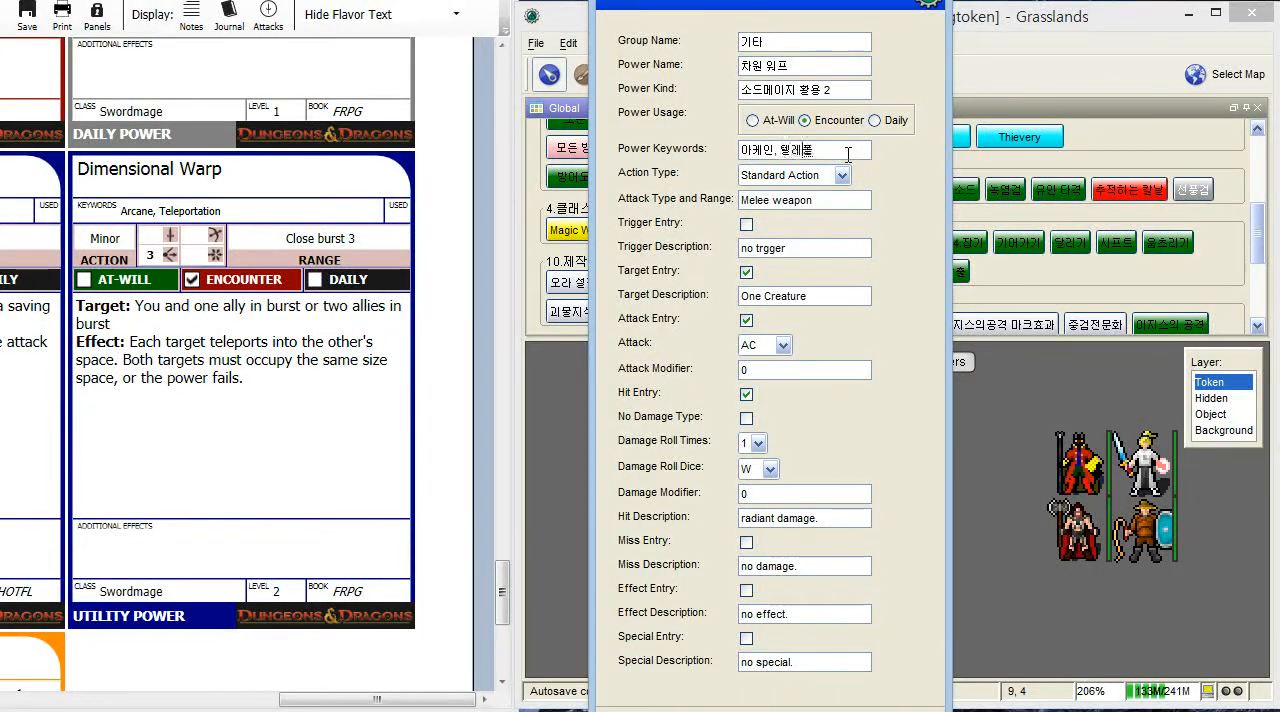
pyautogui.press('BackSpace')
pyautogui.press('BackSpace')
pyautogui.press('BackSpace')
pyautogui.write('순간이동')
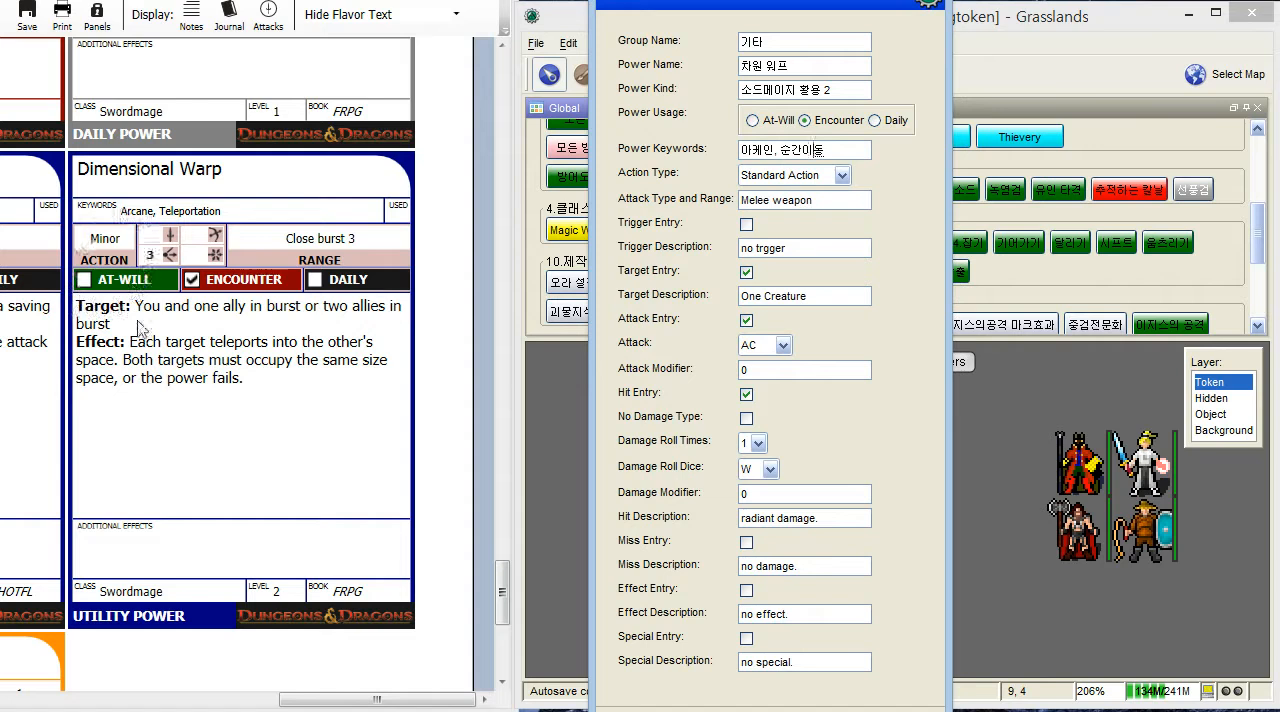
pyautogui.click(842, 175)
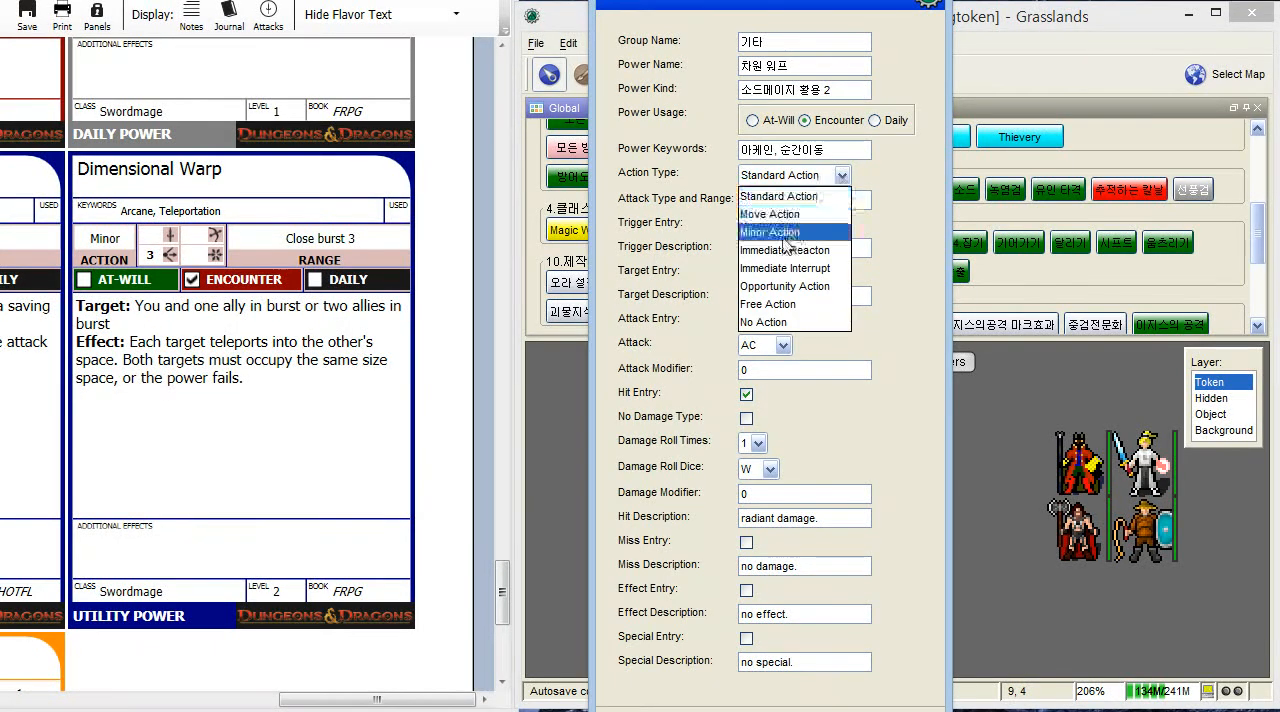
pyautogui.click(766, 234)
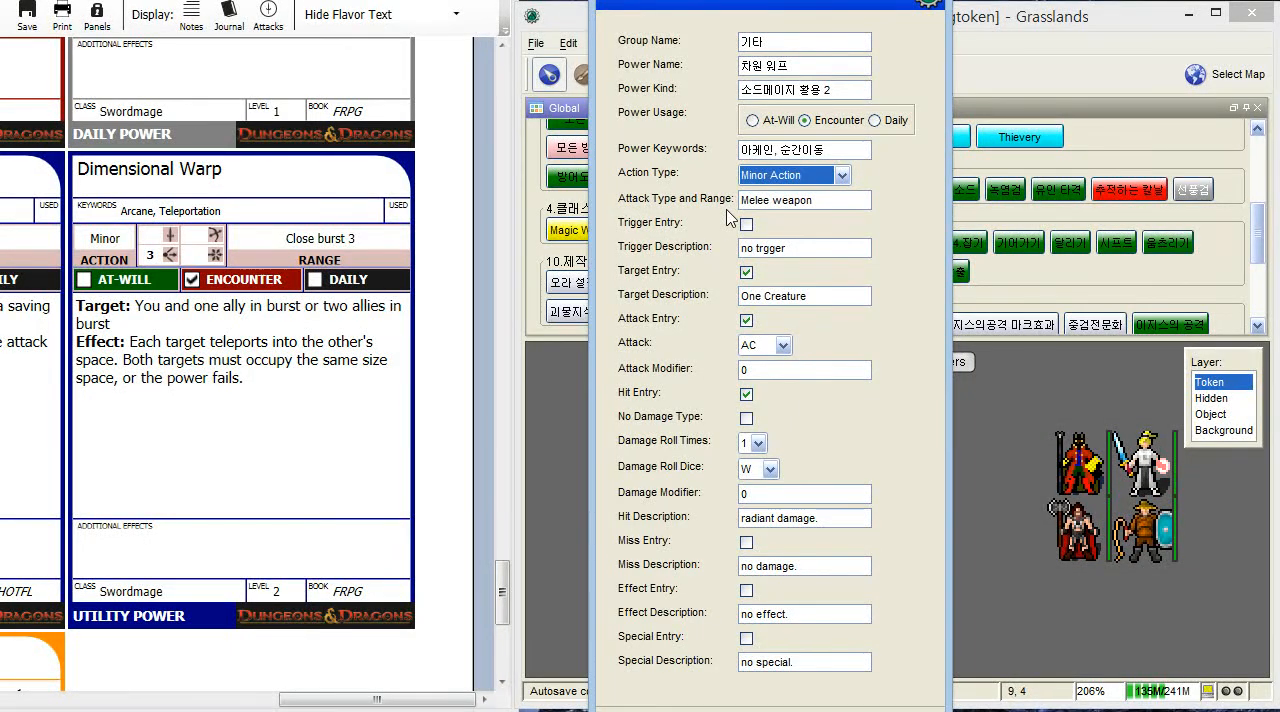
# - Set the attack type and range to 근접폭발3 and clear the default target description
pyautogui.click(788, 201)
pyautogui.press('BackSpace')
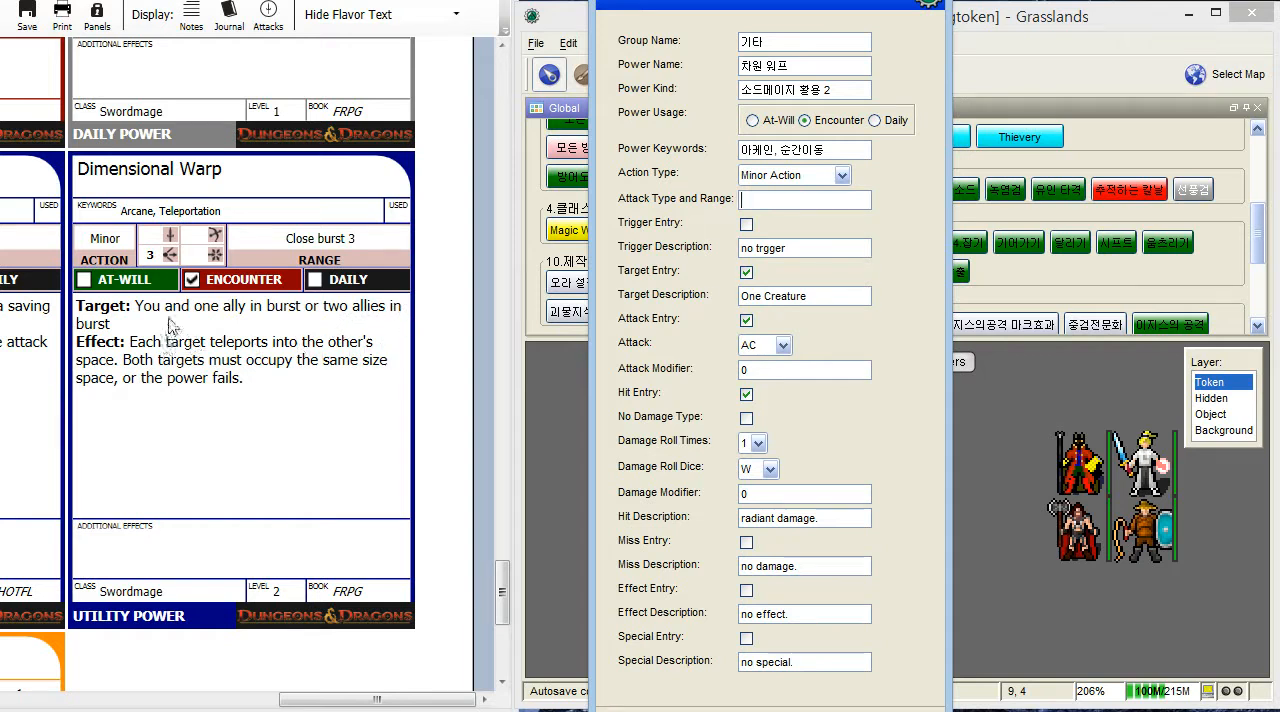
pyautogui.click(829, 296)
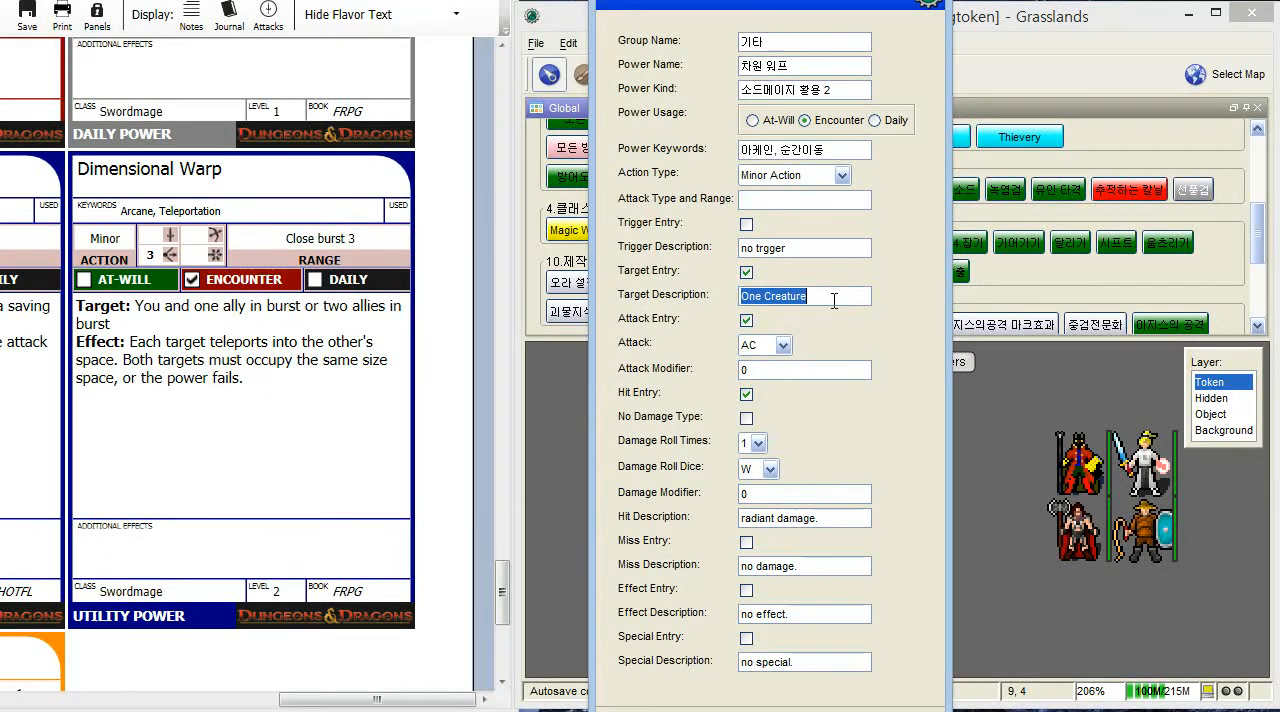
pyautogui.press('BackSpace')
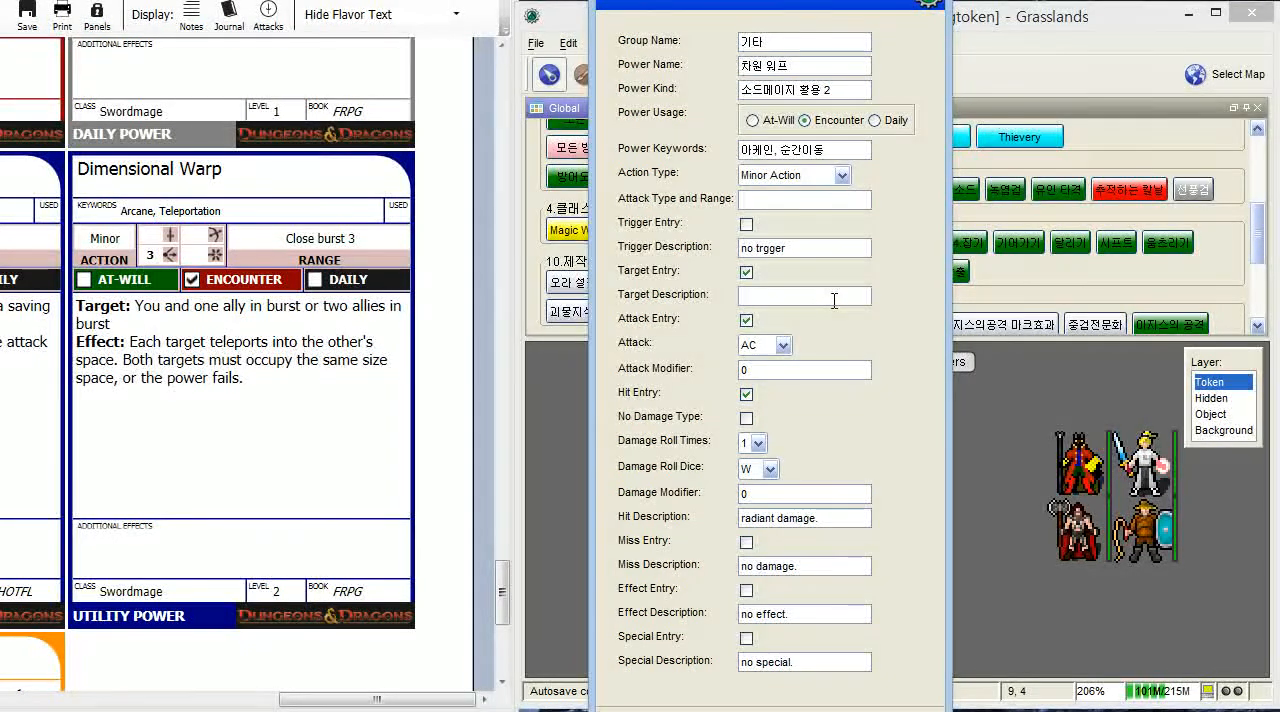
pyautogui.write('시저ㄴ조')
pyautogui.press('BackSpace')
pyautogui.write('와')
pyautogui.write('ㄴ')
pyautogui.write('접폭발')
# - Enter the target description "범위내 시전자와 하나의 아군<br>혹은 두명의 아군"
pyautogui.write('범위내')
pyautogui.write('시전')
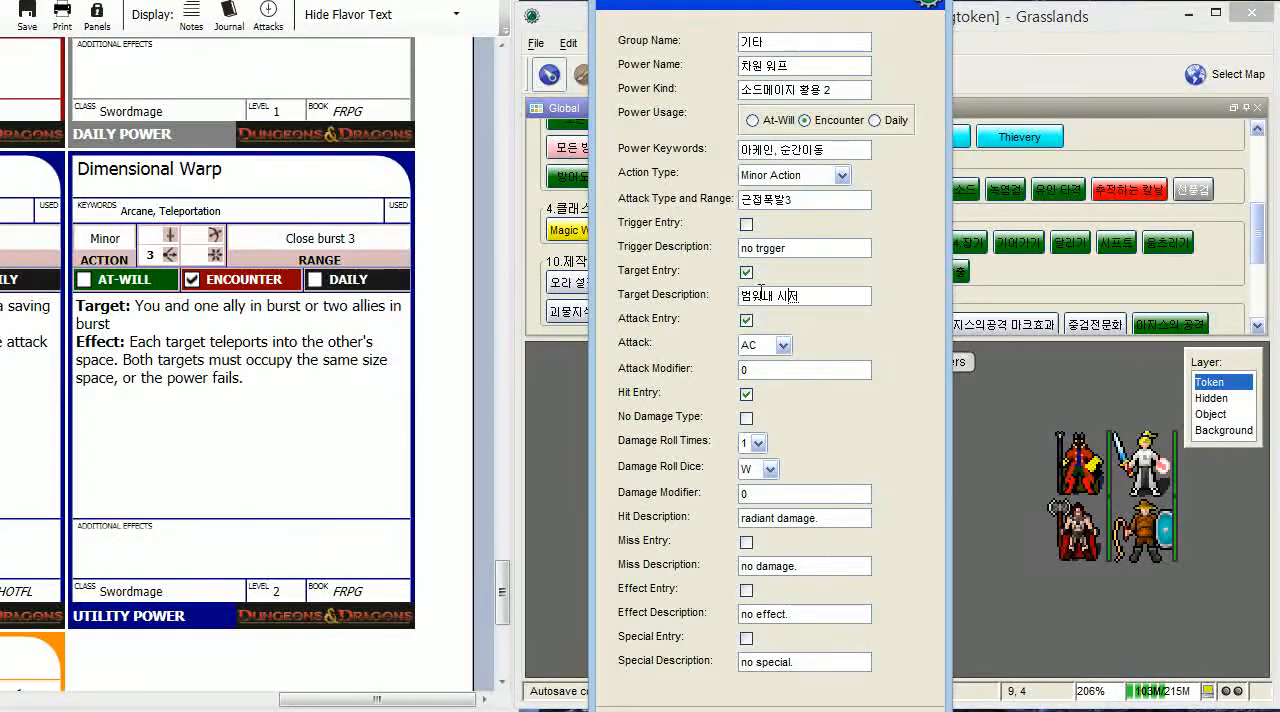
pyautogui.write('자와 ㅇ')
pyautogui.write('나의 아군')
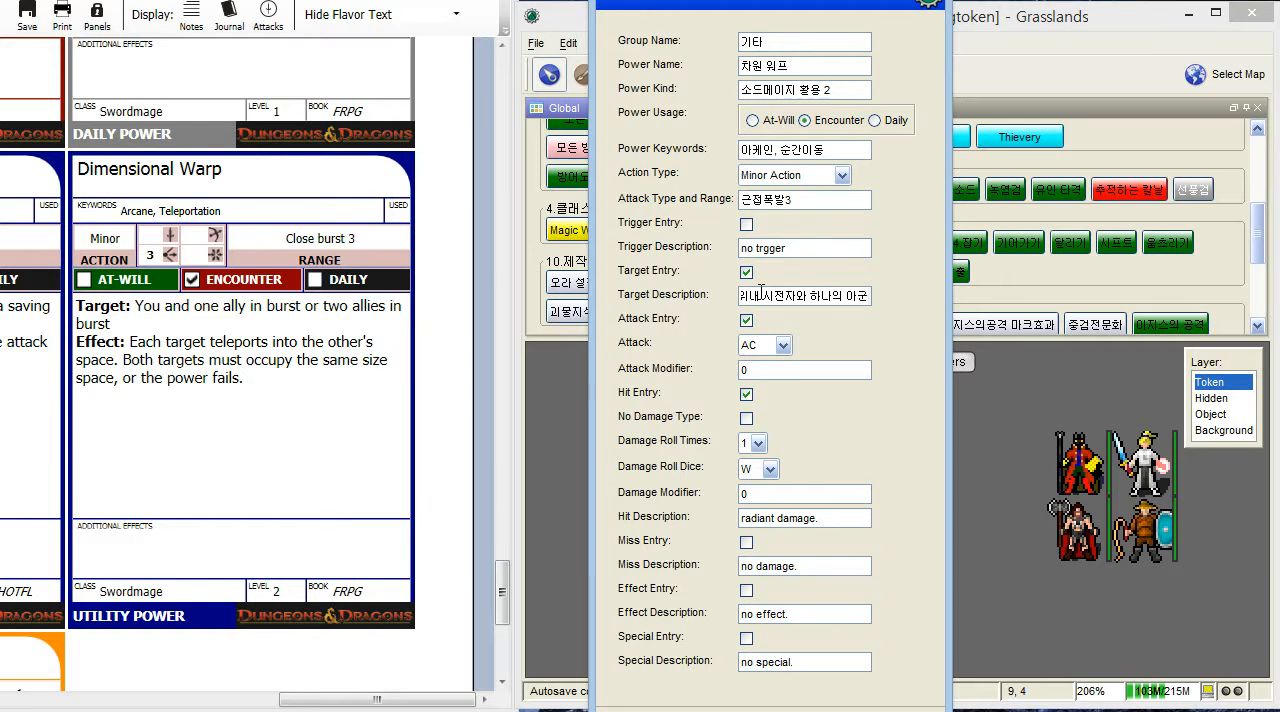
pyautogui.write('에')
pyautogui.write('br>')
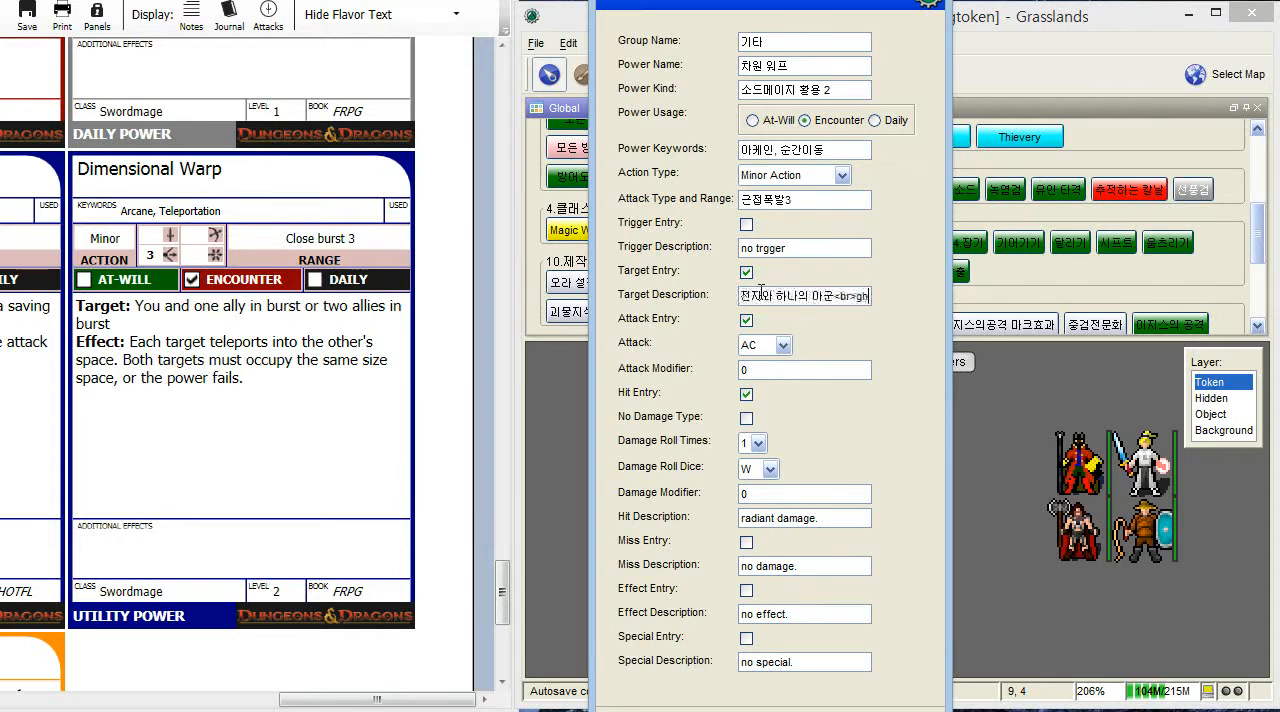
pyautogui.write('혹은')
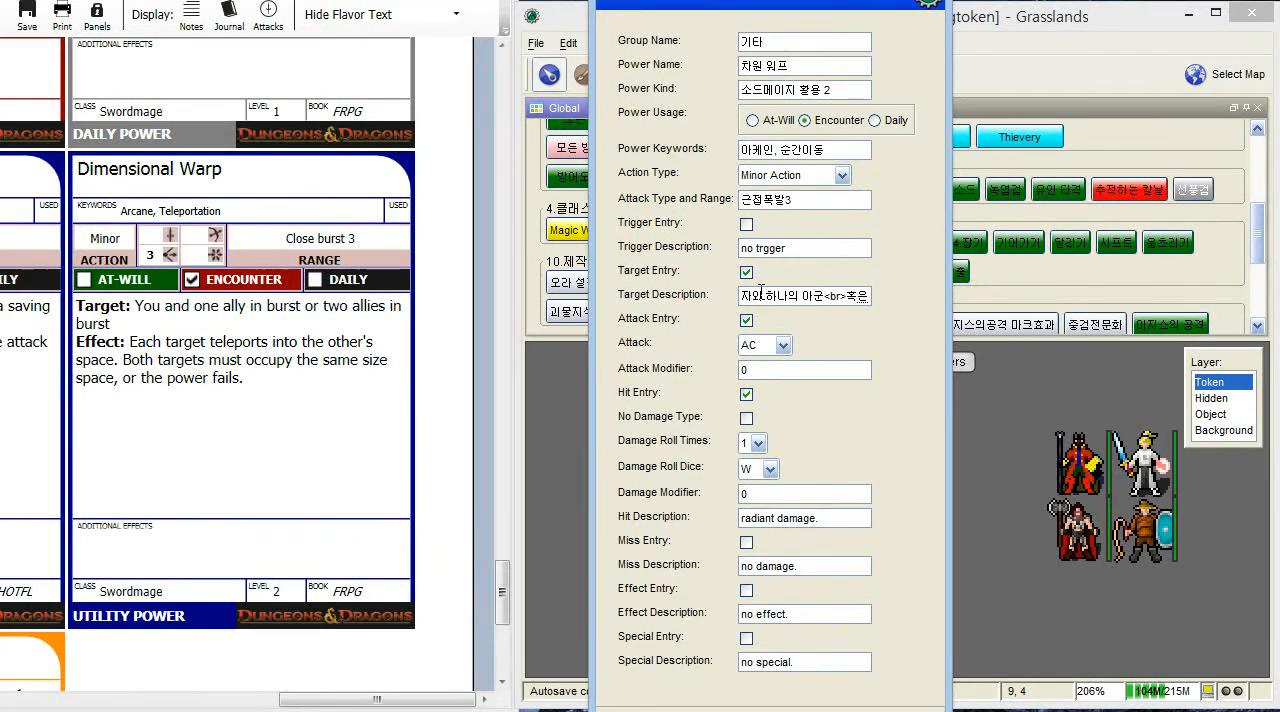
pyautogui.write(' ㄷ')
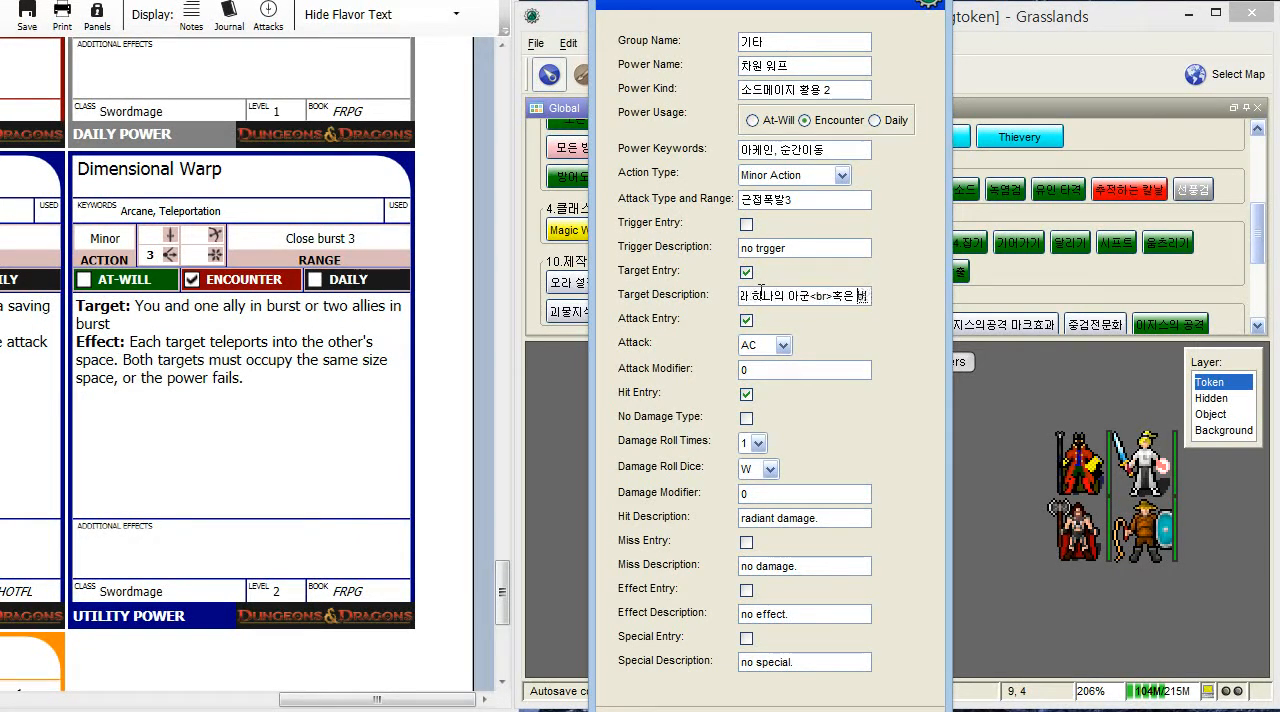
pyautogui.write('두명의 아군')
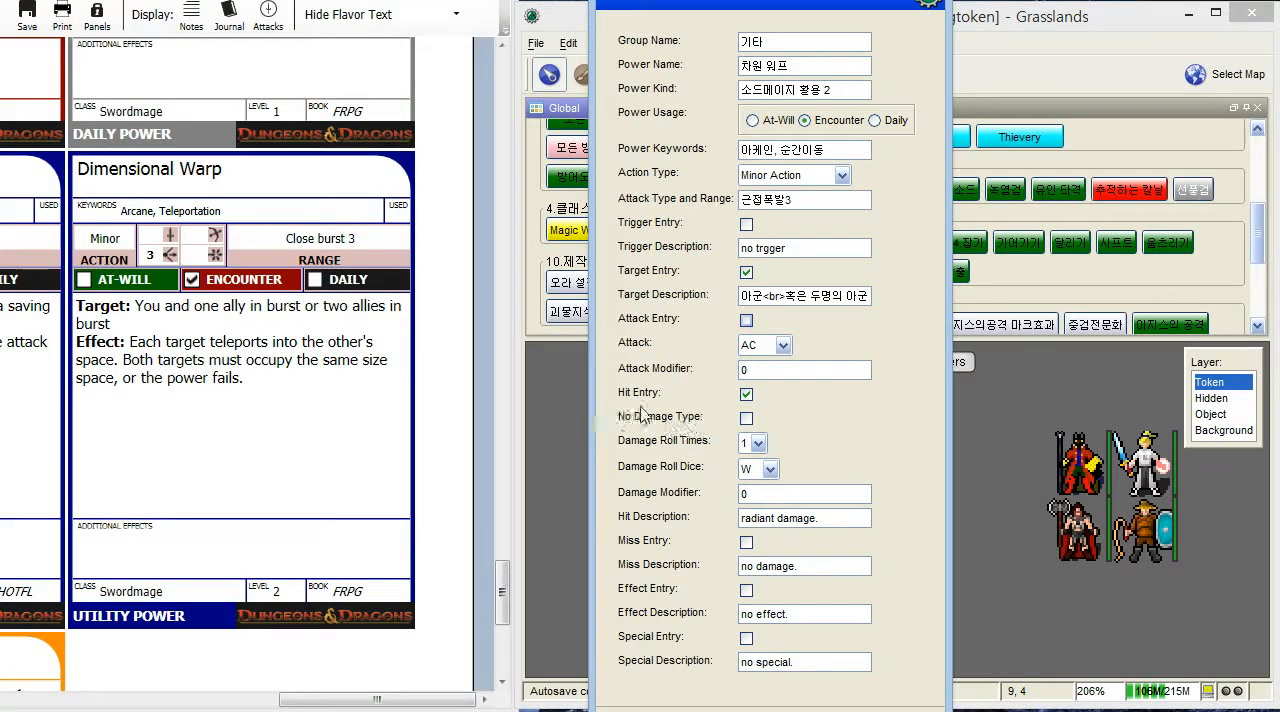
# - Disable the hit entry, enable the effect entry, and start the effect description with "두 대상은 순간이동으로 위치 바꿈"
pyautogui.click(748, 395)
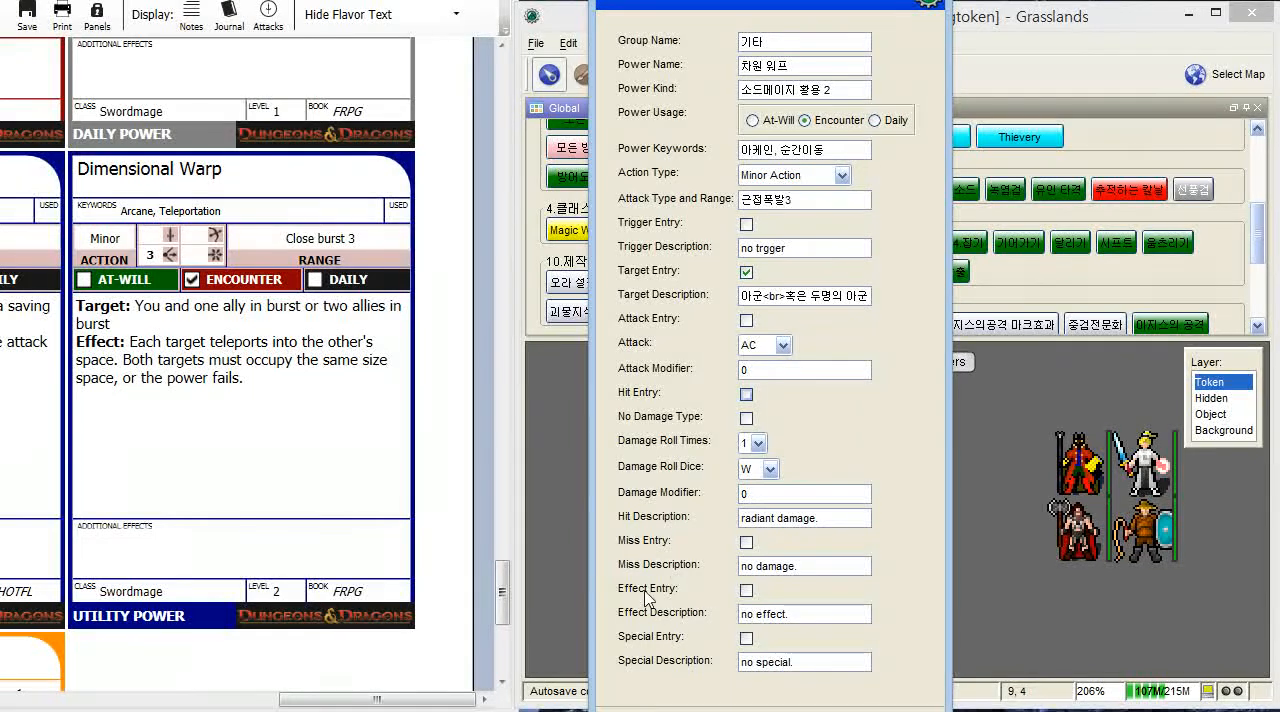
pyautogui.click(746, 590)
pyautogui.tripleClick(792, 617)
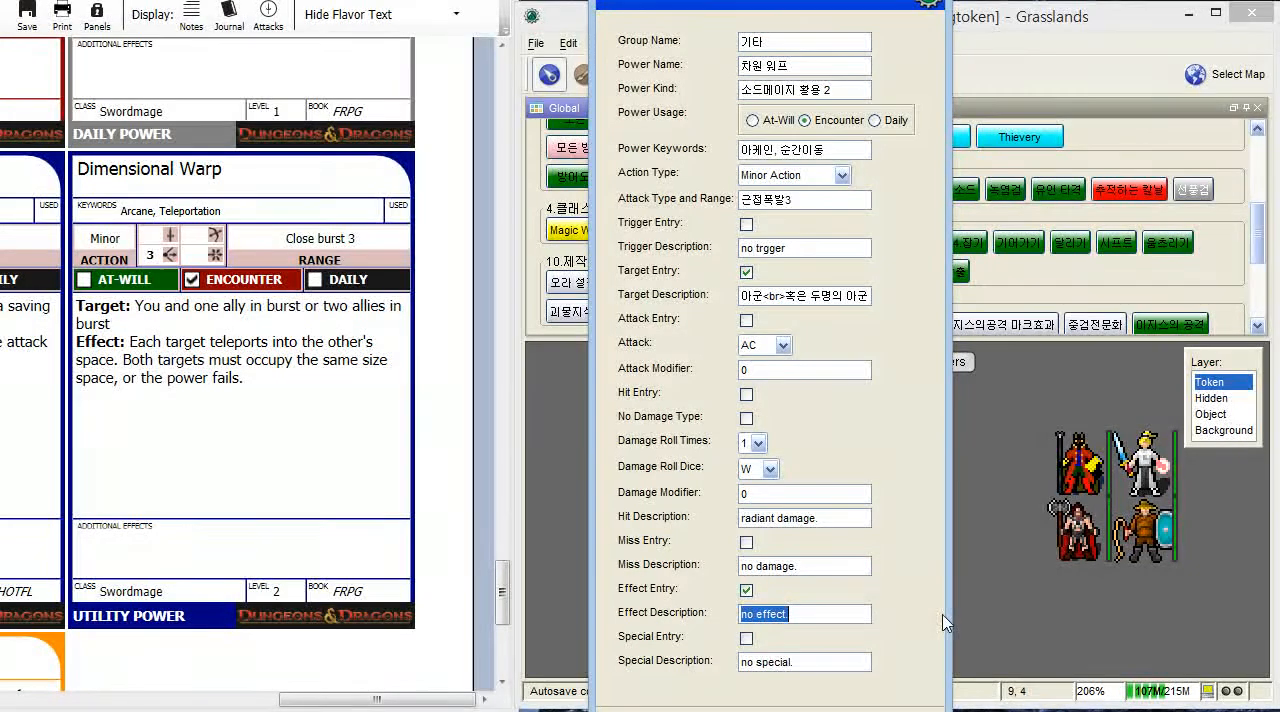
pyautogui.press('BackSpace')
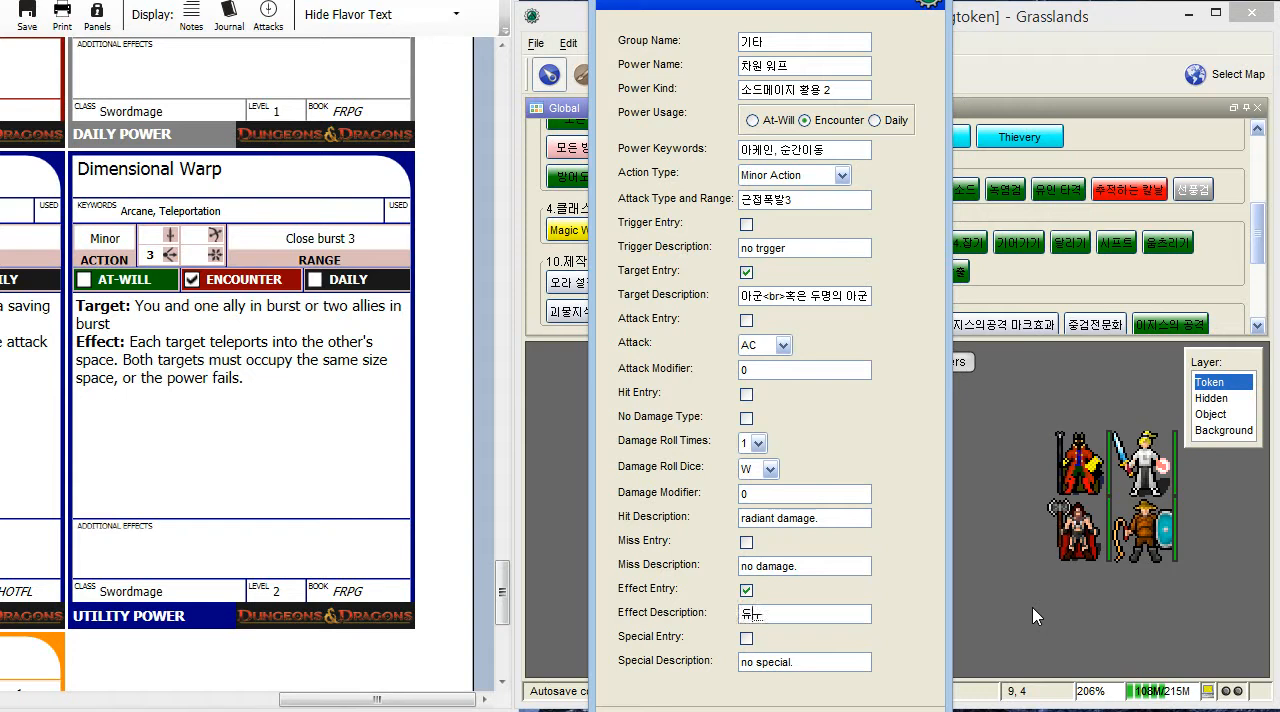
pyautogui.write('두 댔')
pyautogui.write('상은 서')
pyautogui.write('간이동으로 위치 바꿈')
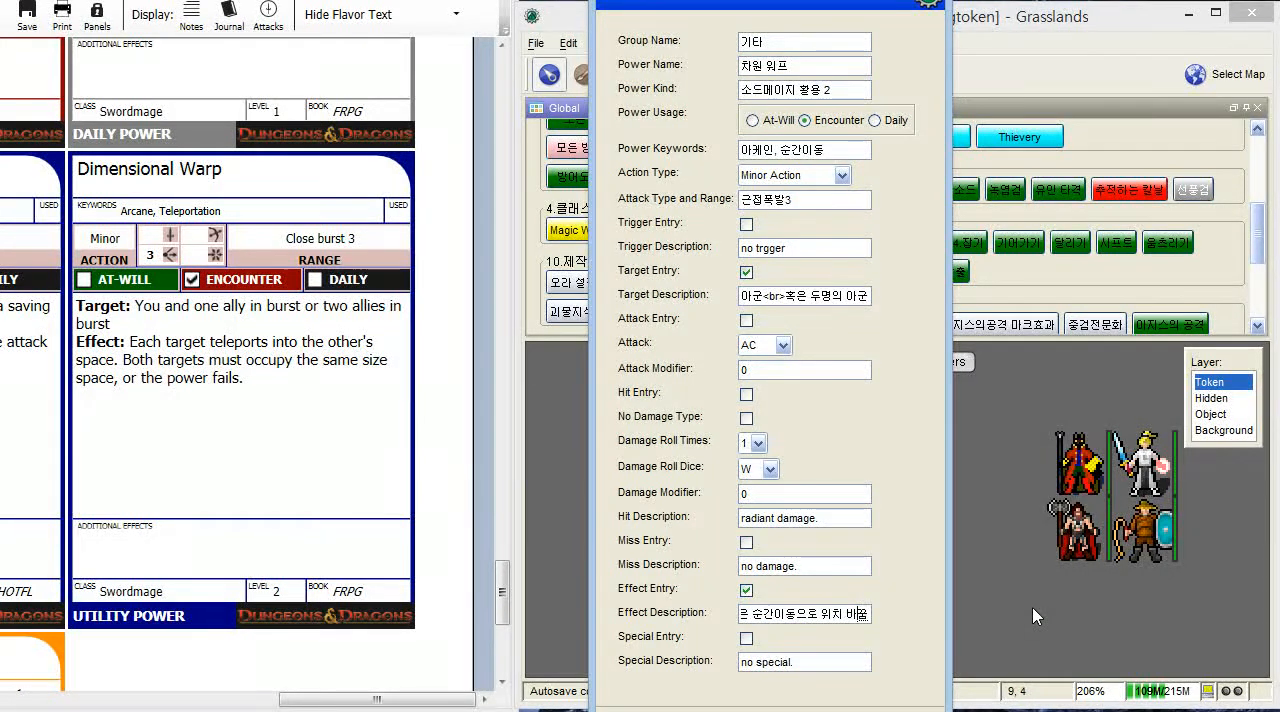
pyautogui.write('<br>이때')
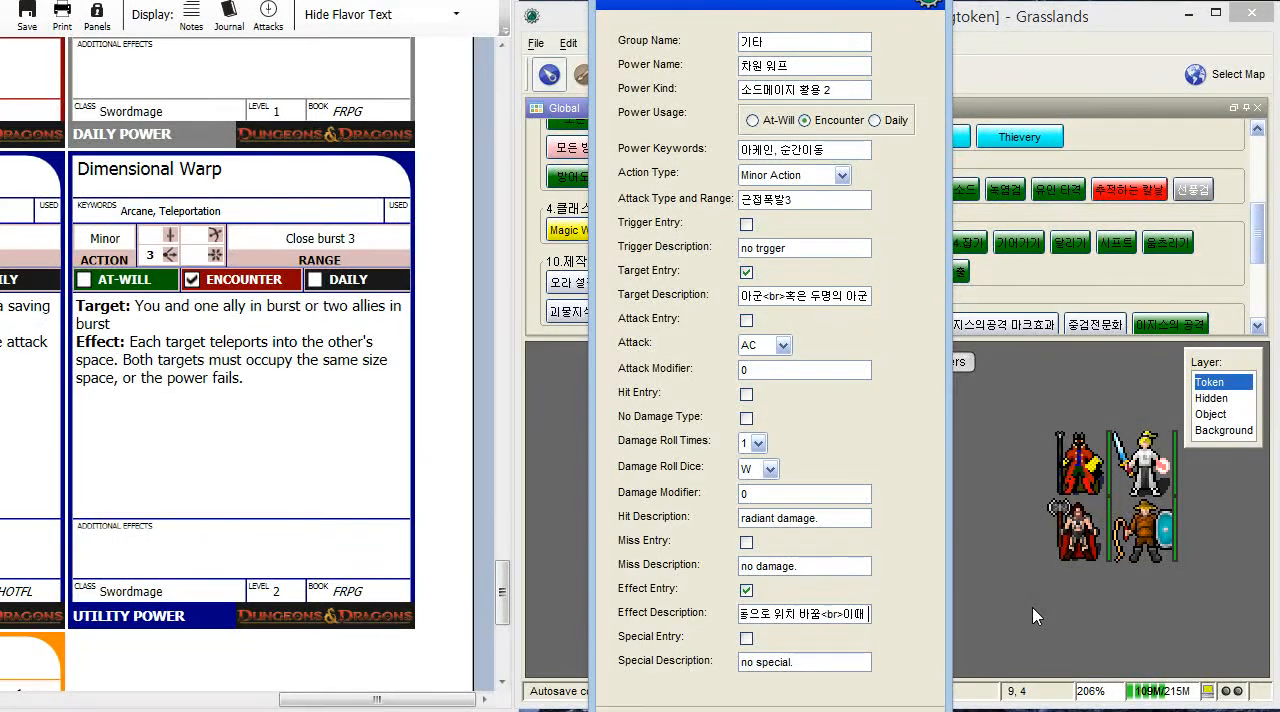
# - Append "<br>이때 두 대상이 차지한 공간은 같아야함<br>" to the effect description
pyautogui.write('두 대상')
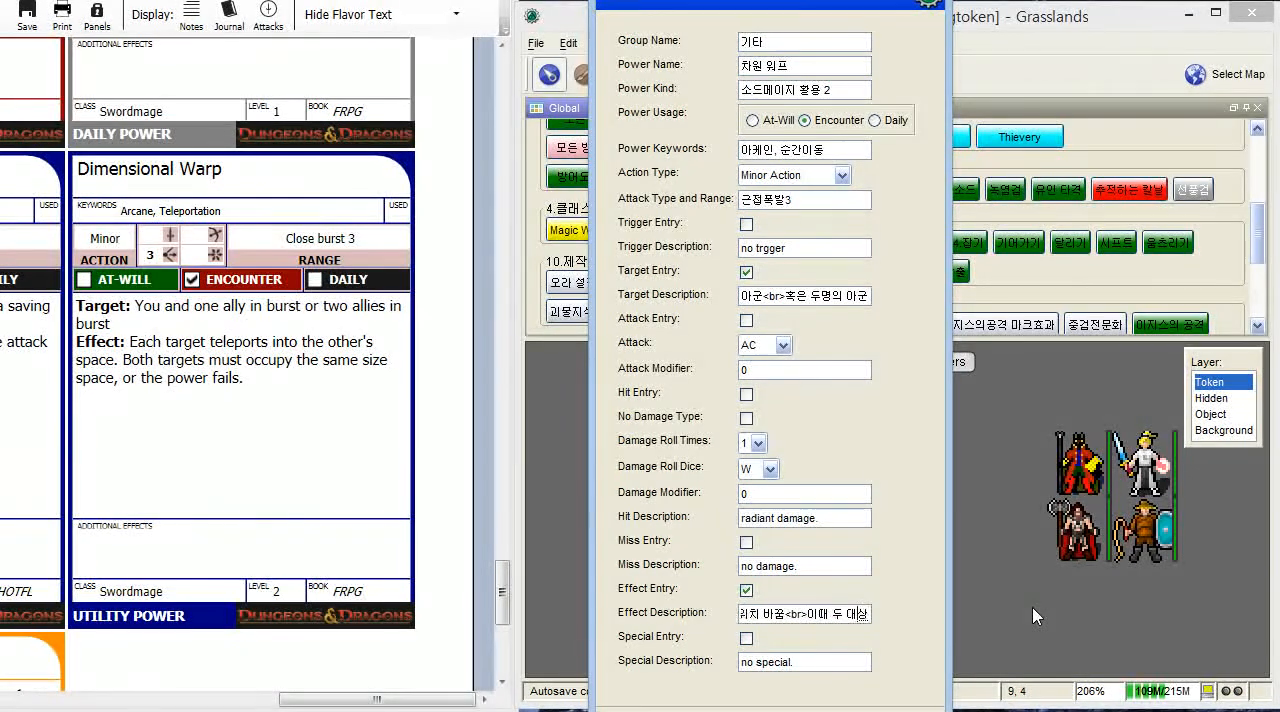
pyautogui.write('이 차지한 교간은 가')
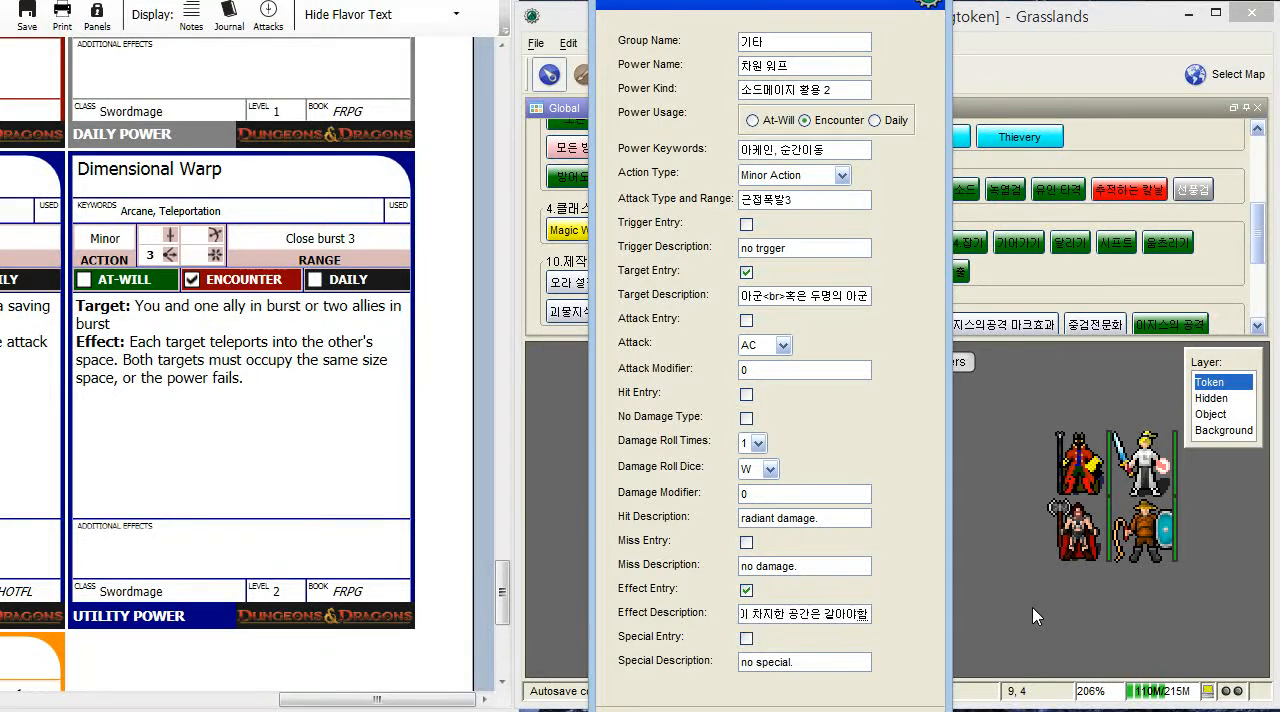
pyautogui.write('ㅠ')
pyautogui.write('>')
pyautogui.write('아니리')
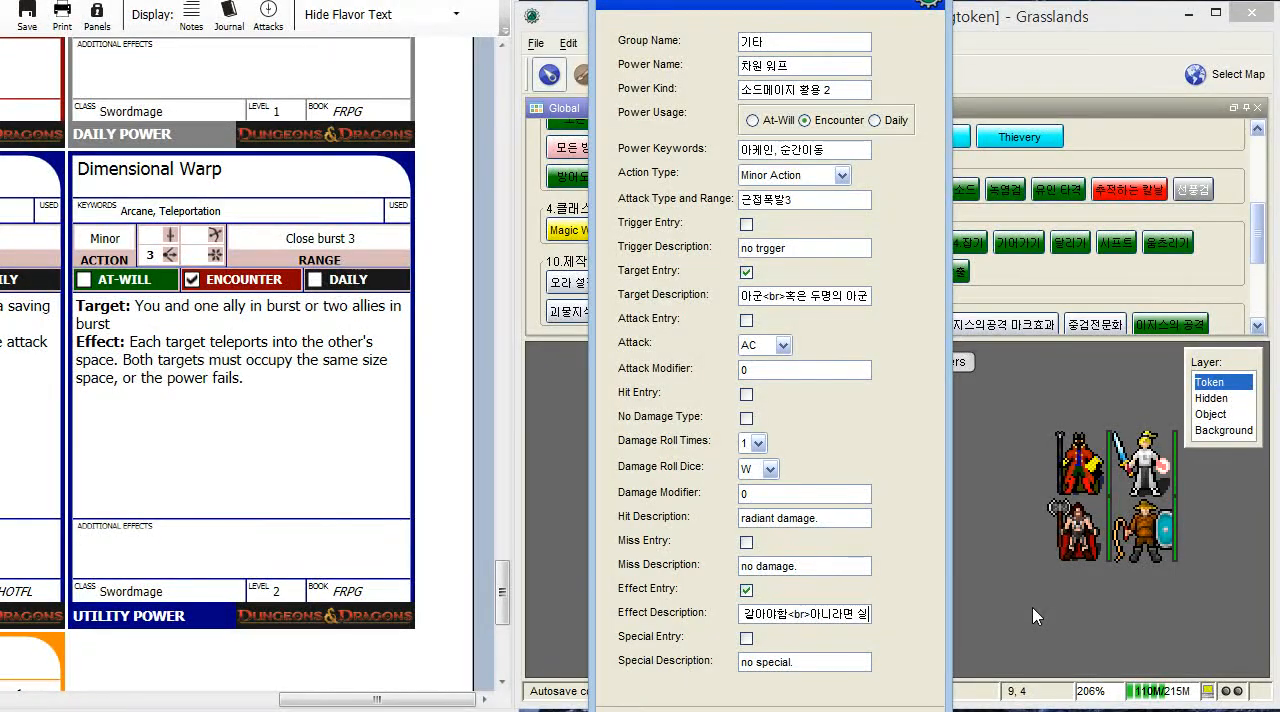
# - Finish the effect description with "아니라면 실패한것으로 간주" and submit the form to create the power macro
pyautogui.press('BackSpace')
pyautogui.press('BackSpace')
pyautogui.press('BackSpace')
pyautogui.write('실패한거')
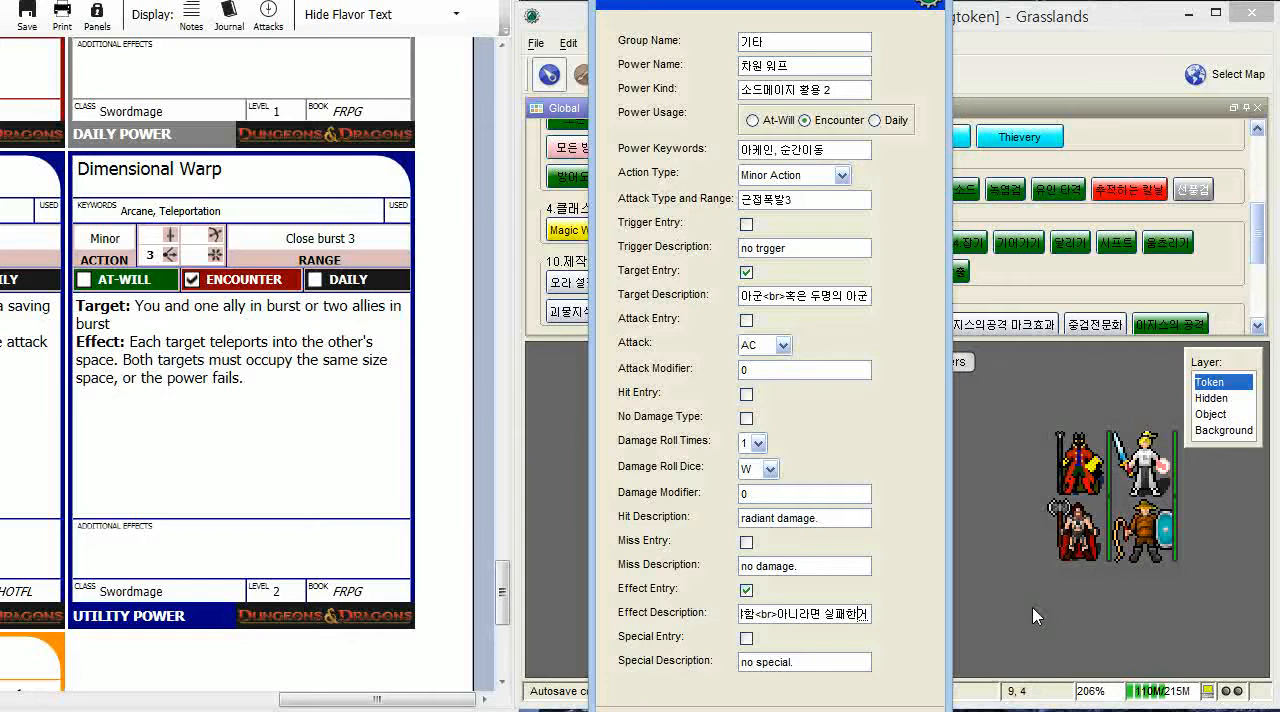
pyautogui.write('으로 간주')
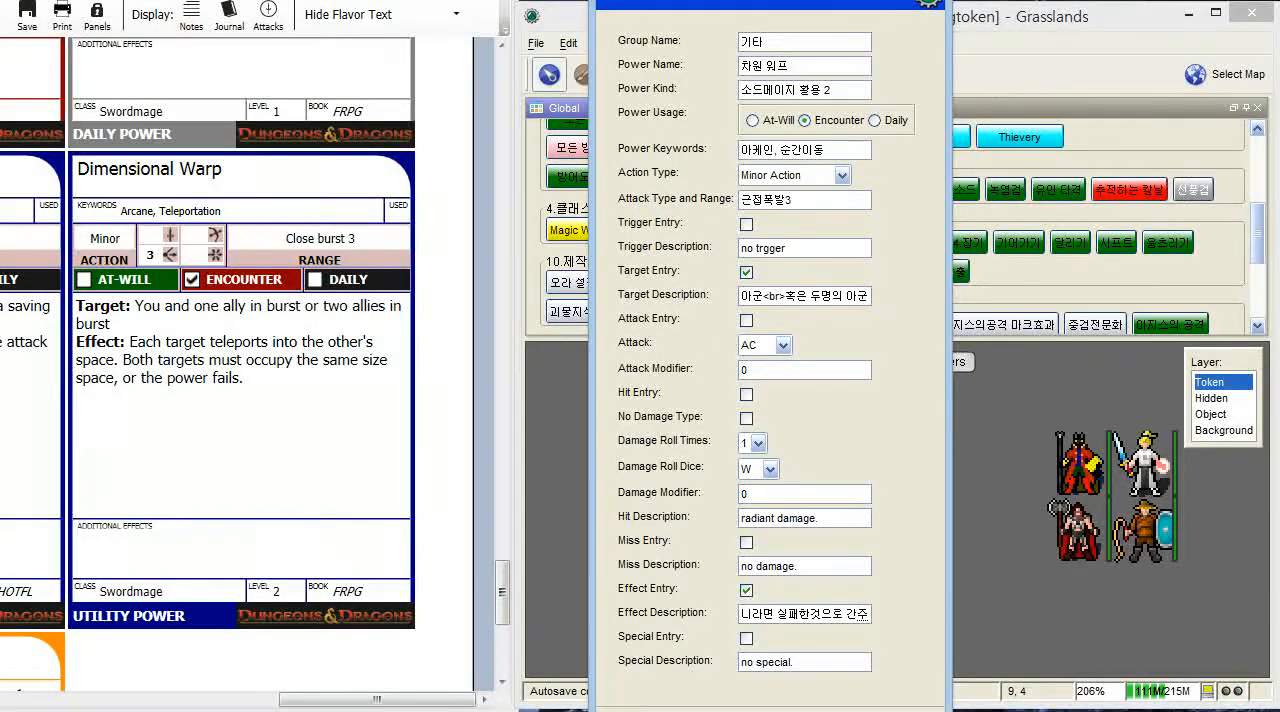
pyautogui.moveTo(790, 3); pyautogui.dragTo(788, 0)
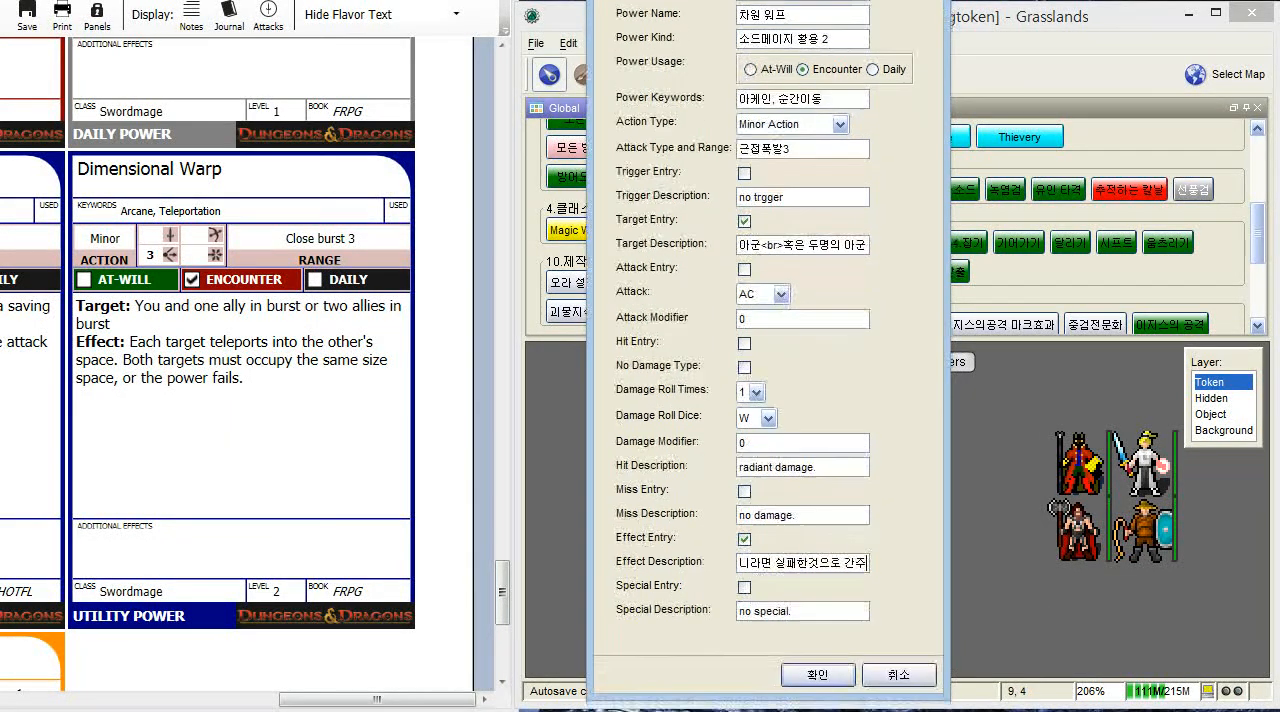
pyautogui.click(809, 668)
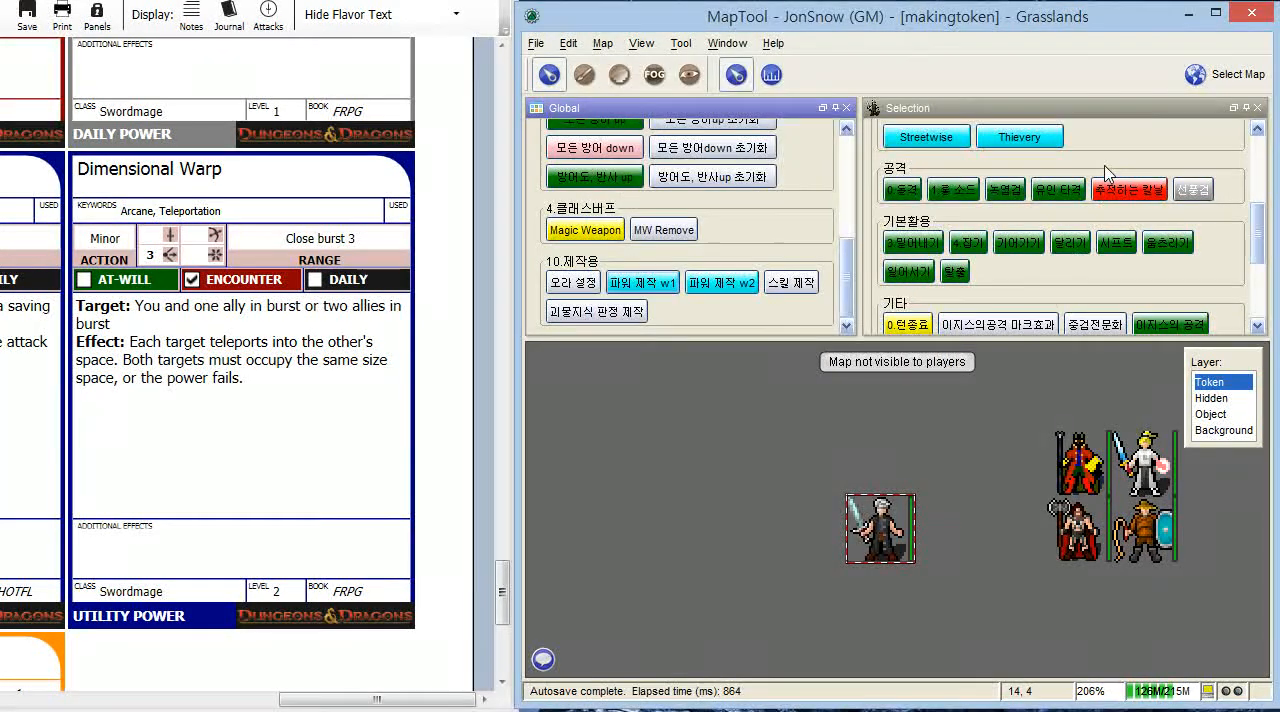
# - Show the Chat window and run the new 차원 워프 macro from the 기타 group to test it
pyautogui.scroll(-3, 1108, 172)
pyautogui.click(968, 210)
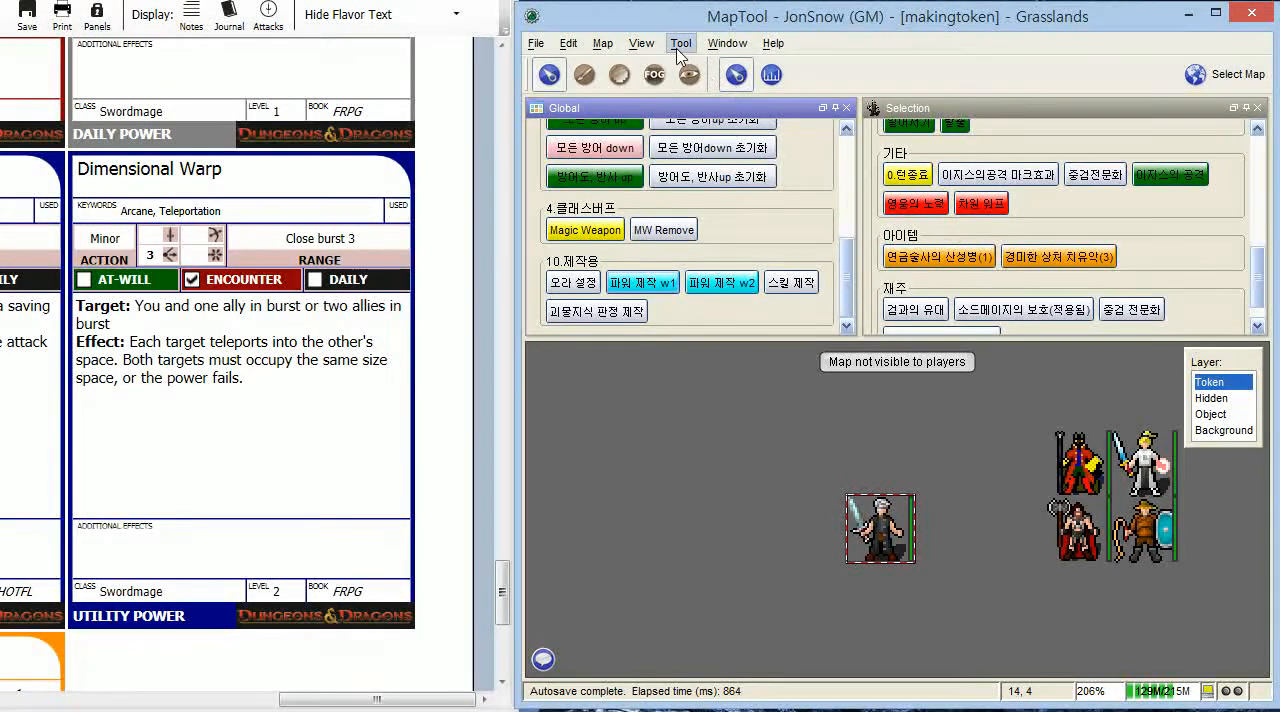
pyautogui.click(727, 43)
pyautogui.click(735, 168)
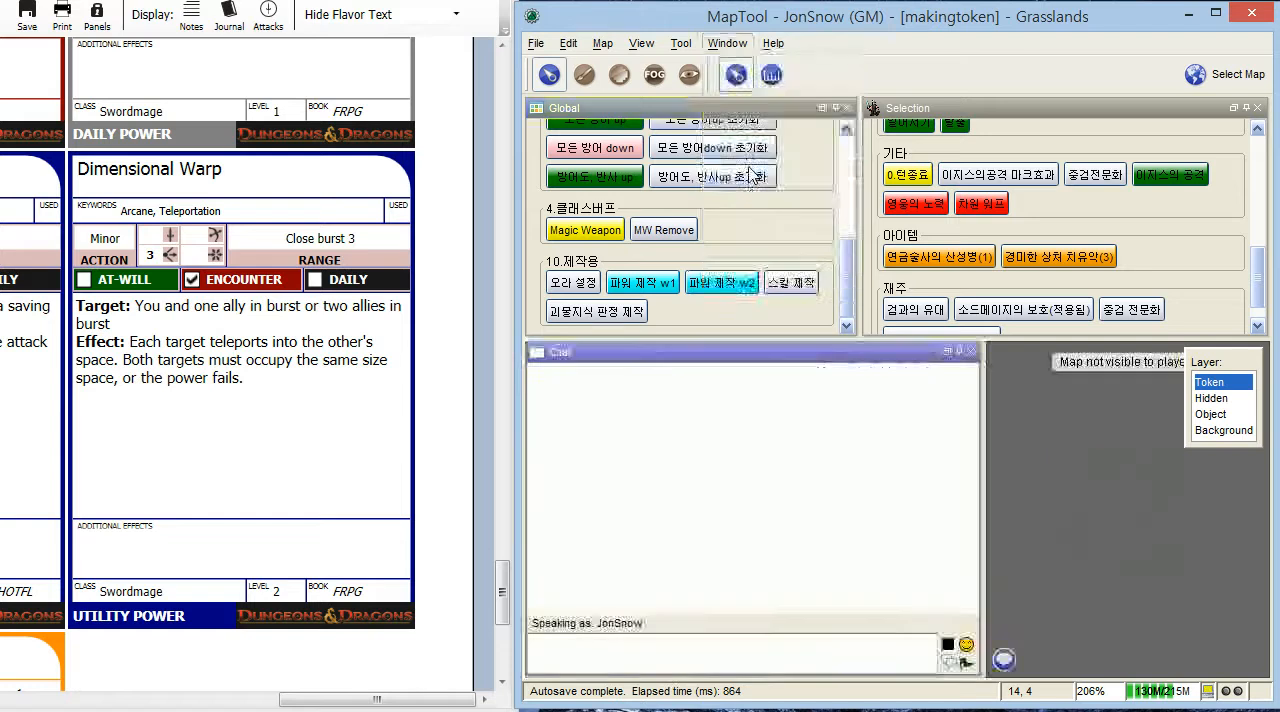
pyautogui.click(980, 203)
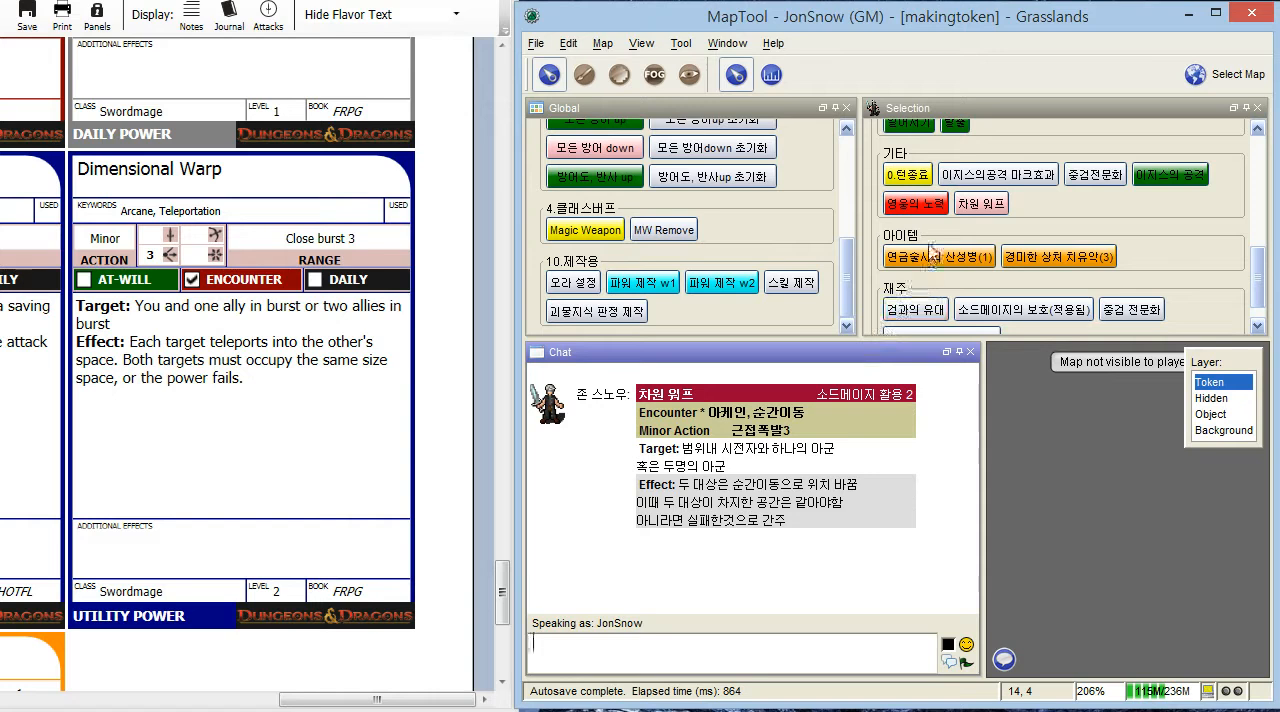
# - Run the 영웅의 노력 macro twice from the token's 기타 group
pyautogui.scroll(-1, 1036, 233)
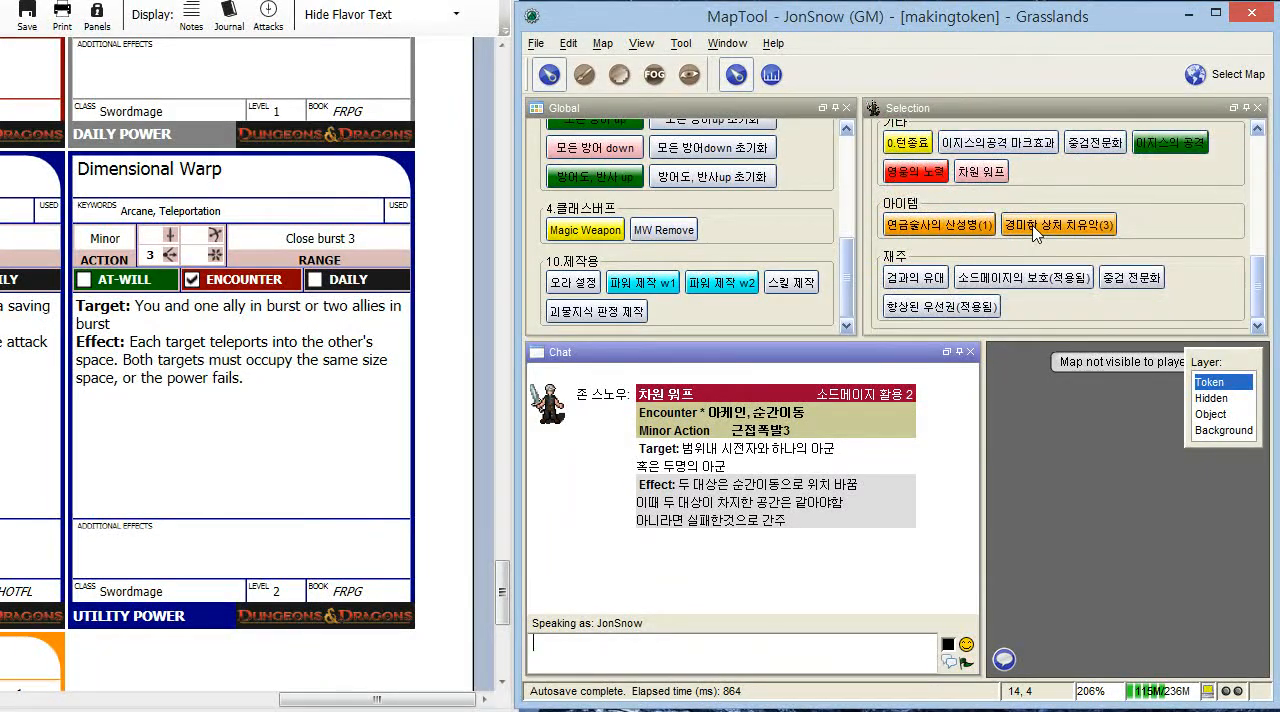
pyautogui.scroll(2, 1036, 233)
pyautogui.scroll(-2, 998, 260)
pyautogui.scroll(2, 998, 260)
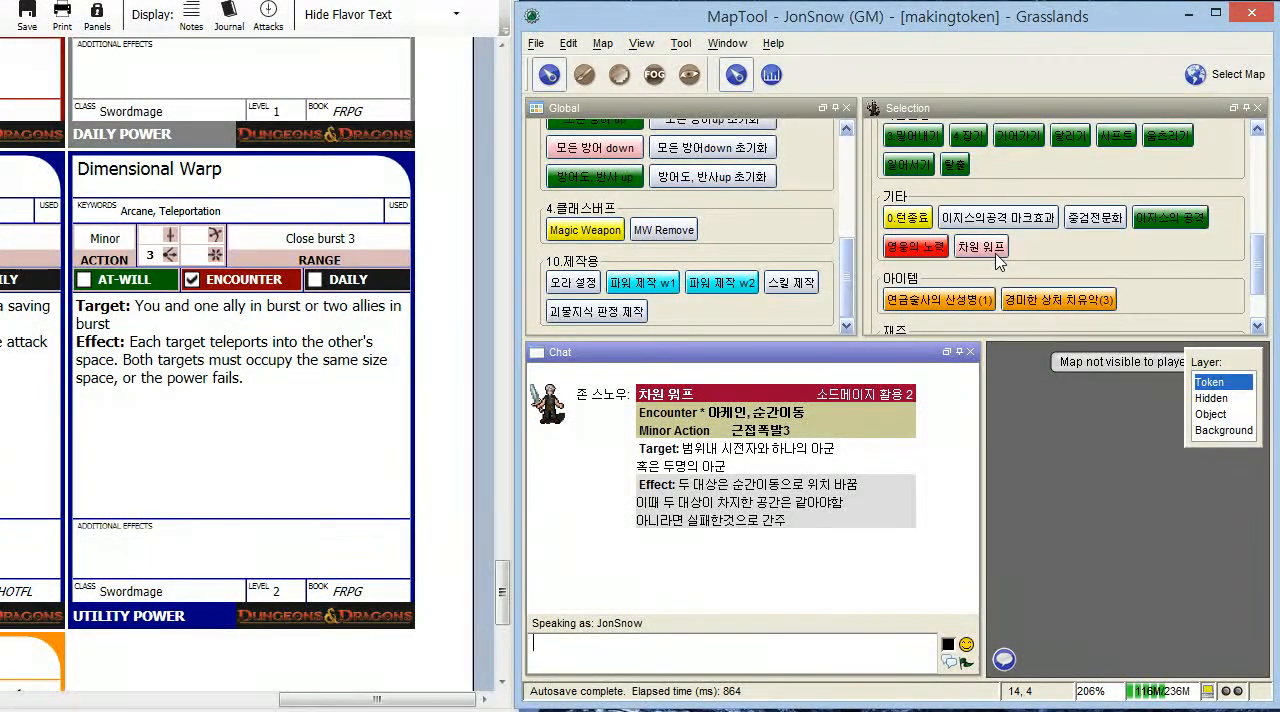
pyautogui.scroll(-2, 998, 260)
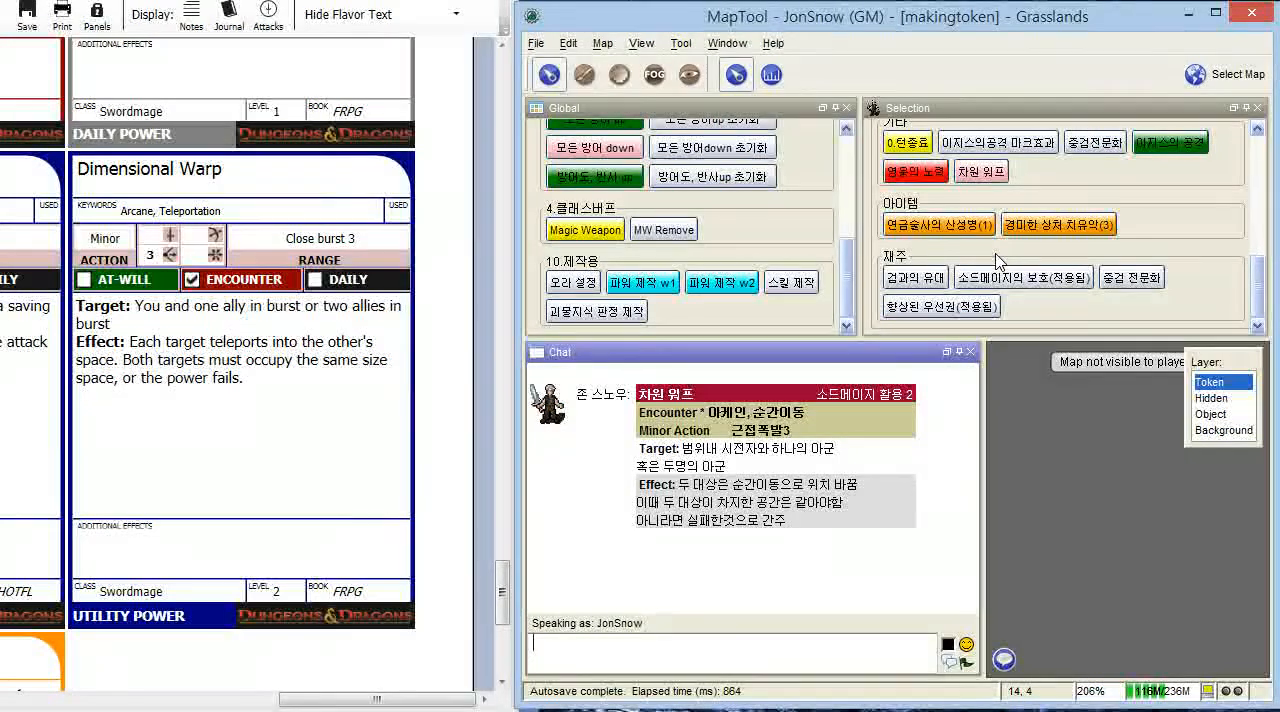
pyautogui.scroll(2, 998, 260)
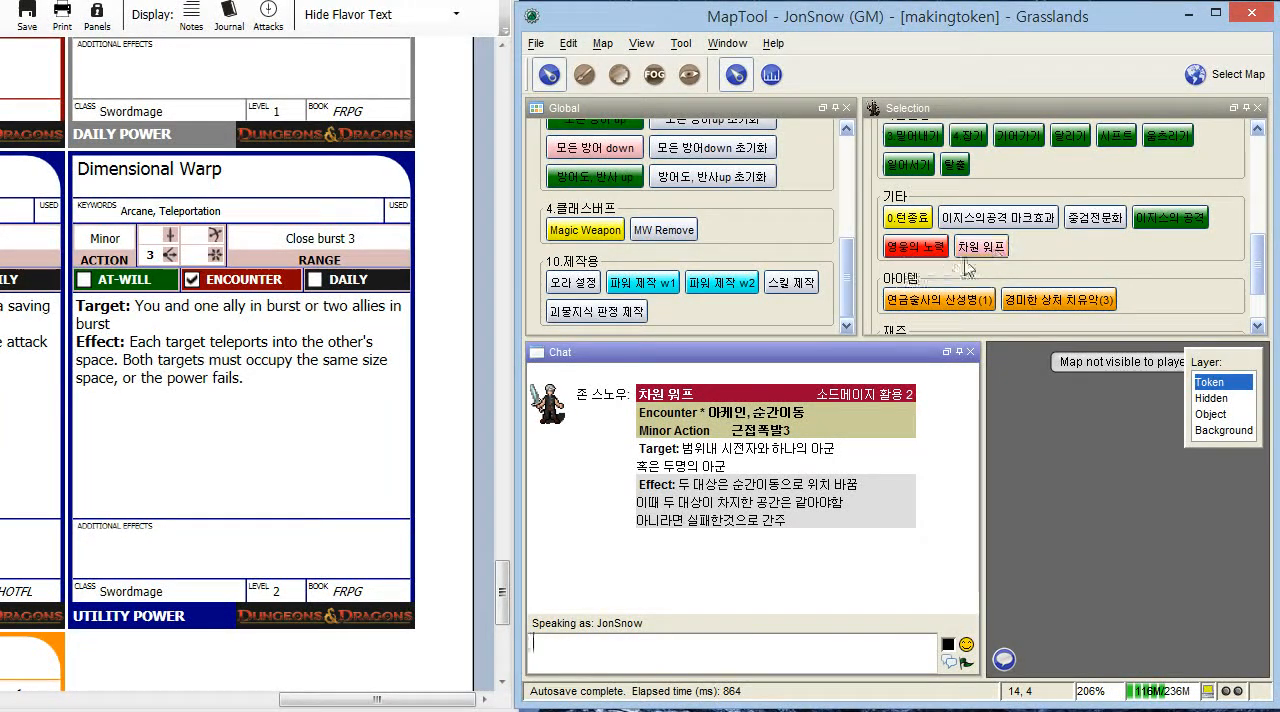
pyautogui.click(933, 262)
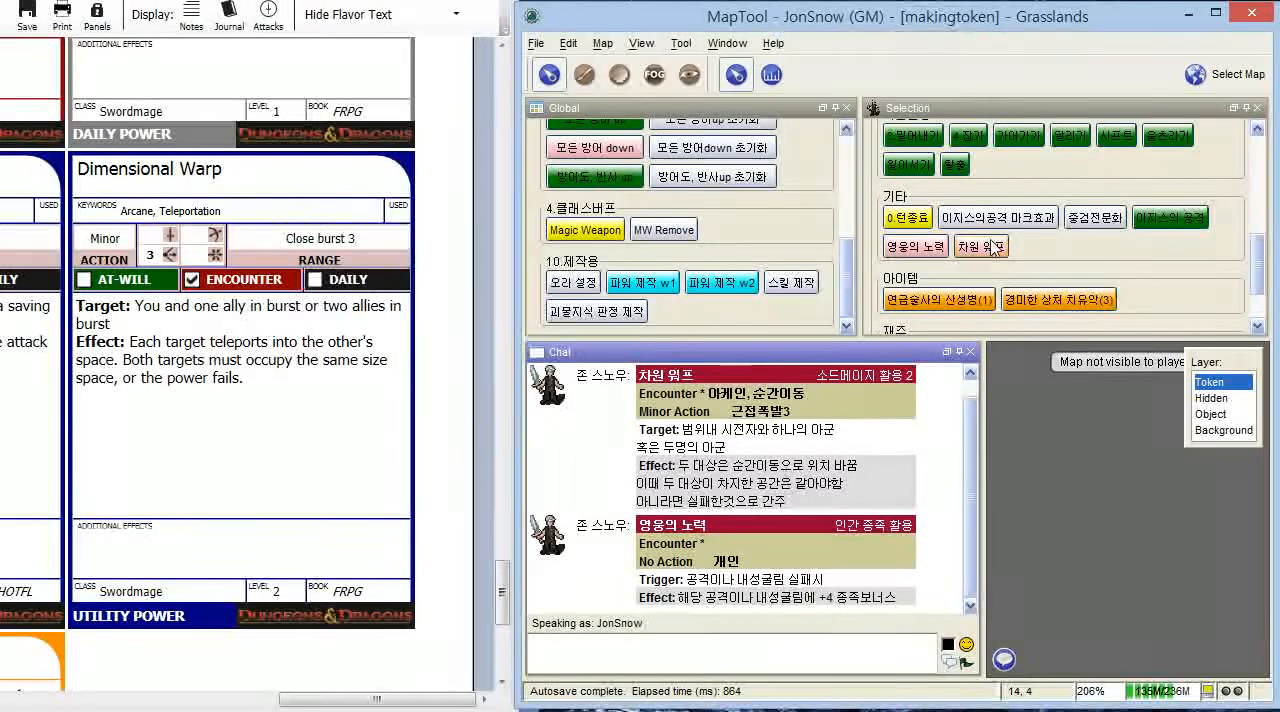
pyautogui.click(924, 255)
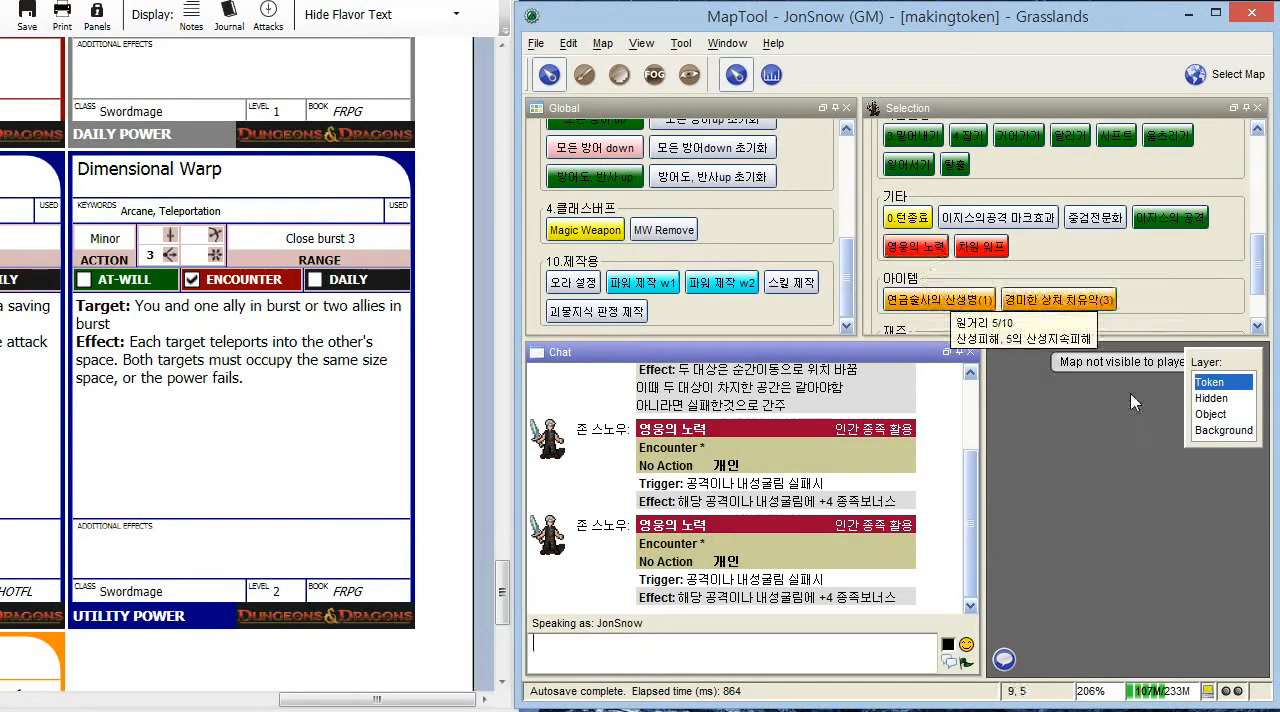
pyautogui.scroll(-3, 1190, 268)
pyautogui.scroll(3, 1185, 281)
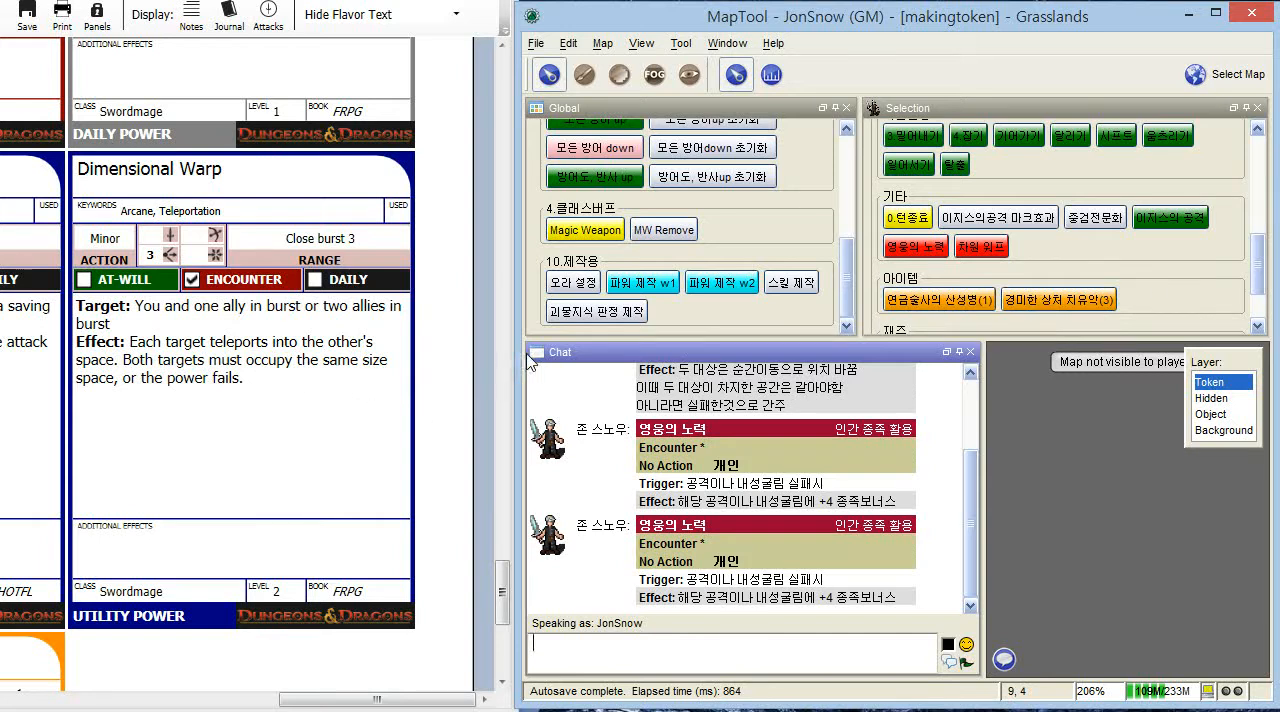
# - Run the daily attack macro 선풍검 twice from the token's 공격 group
pyautogui.click(780, 284)
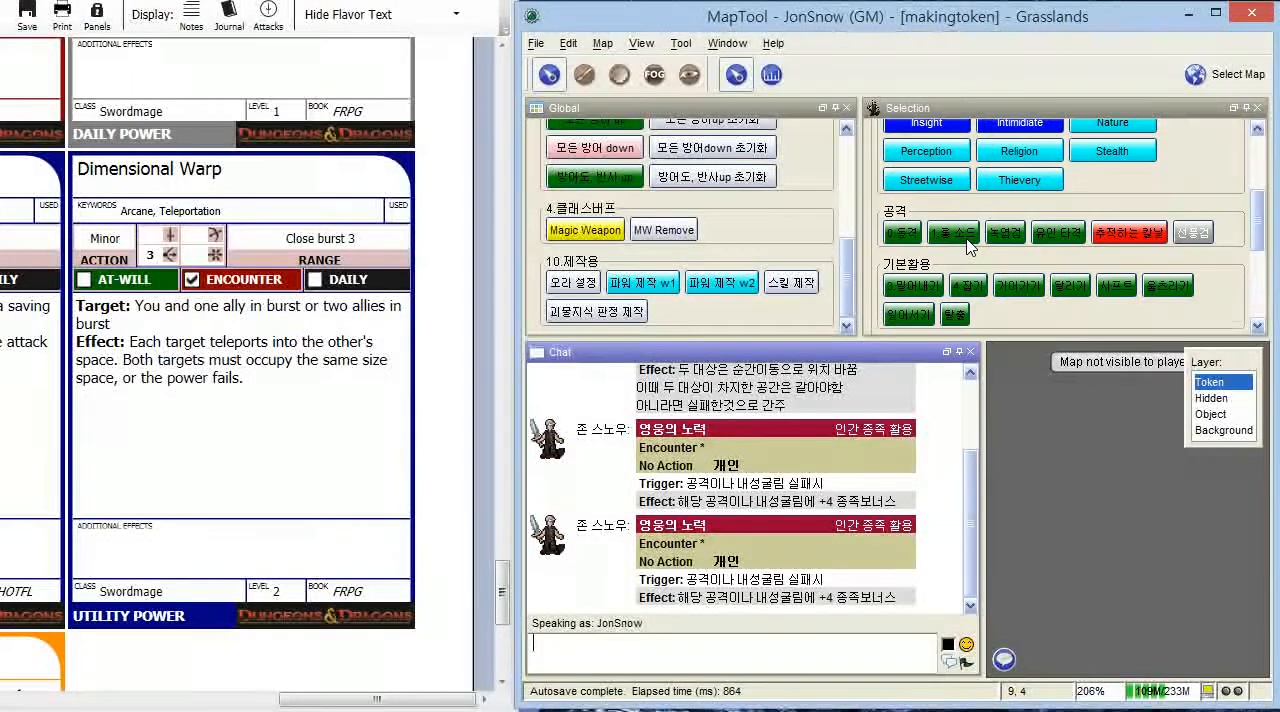
pyautogui.moveTo(1200, 249)
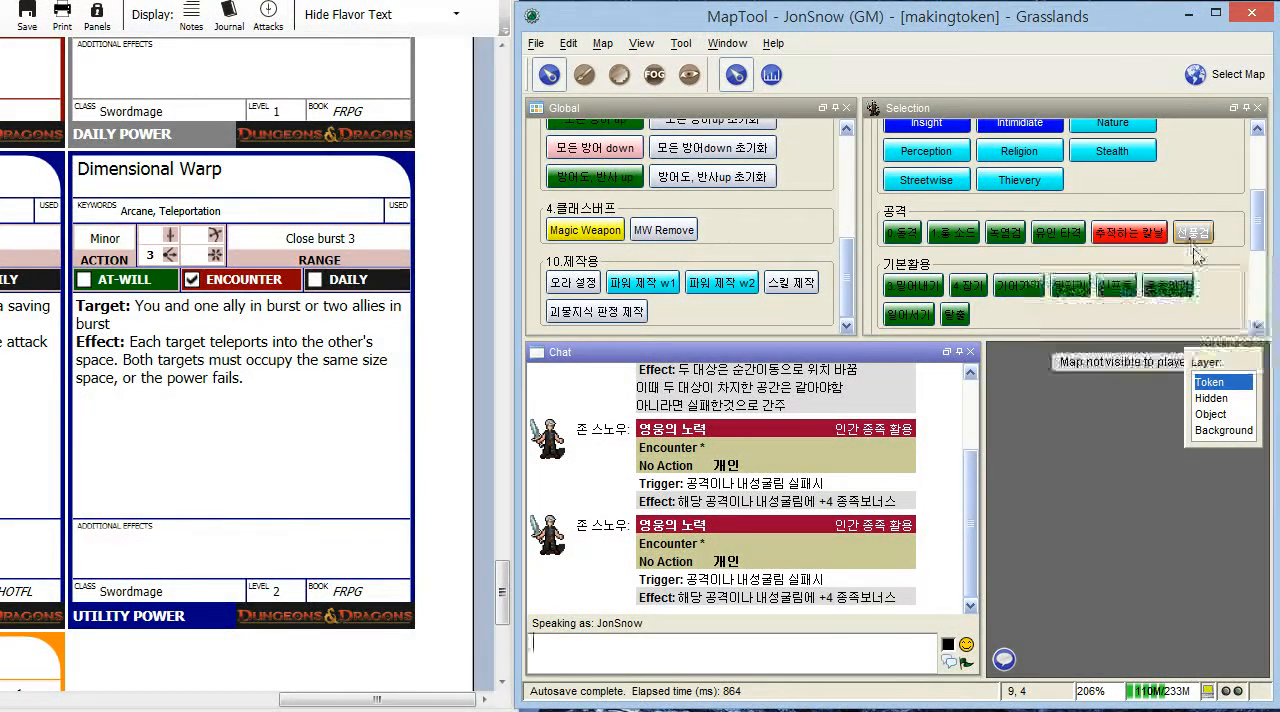
pyautogui.click(1203, 249)
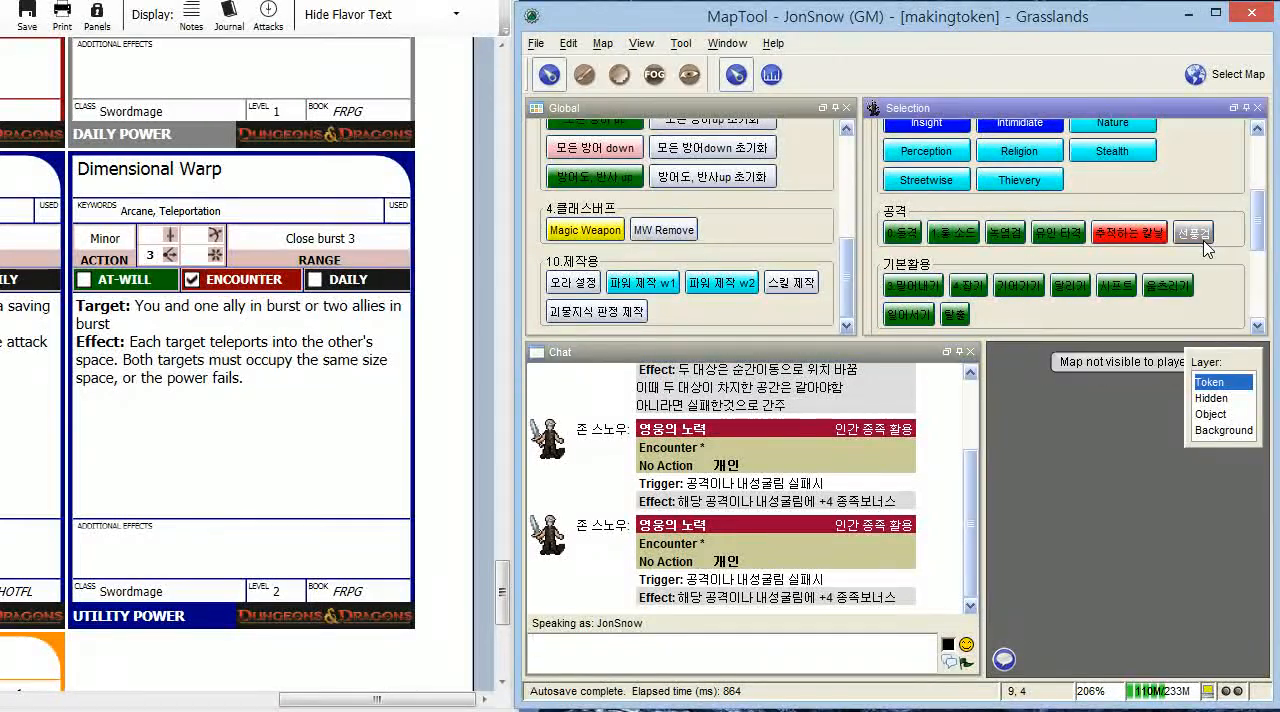
pyautogui.click(906, 446)
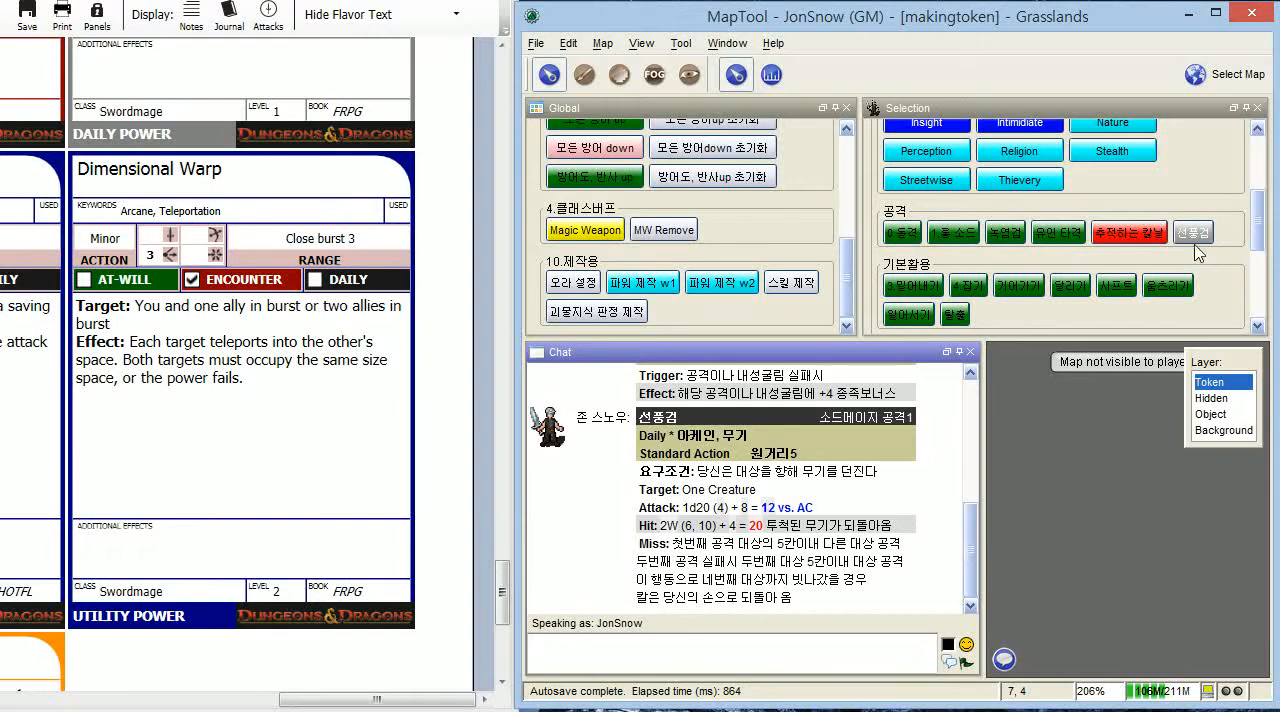
pyautogui.click(1193, 234)
pyautogui.press('Return')
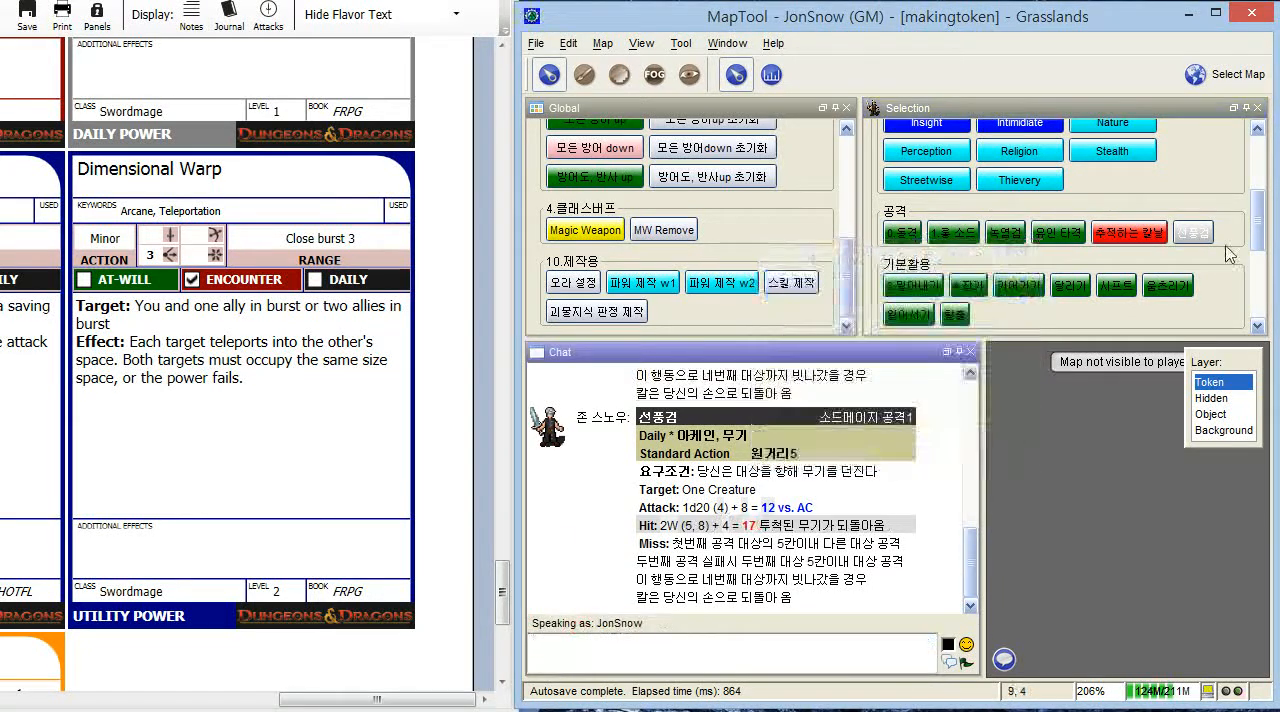
# - Review the token's macro groups and the tooltips of 차원 워프, 추적하는 칼날, 유인 타격 and the other attack macros
pyautogui.scroll(-5, 1083, 252)
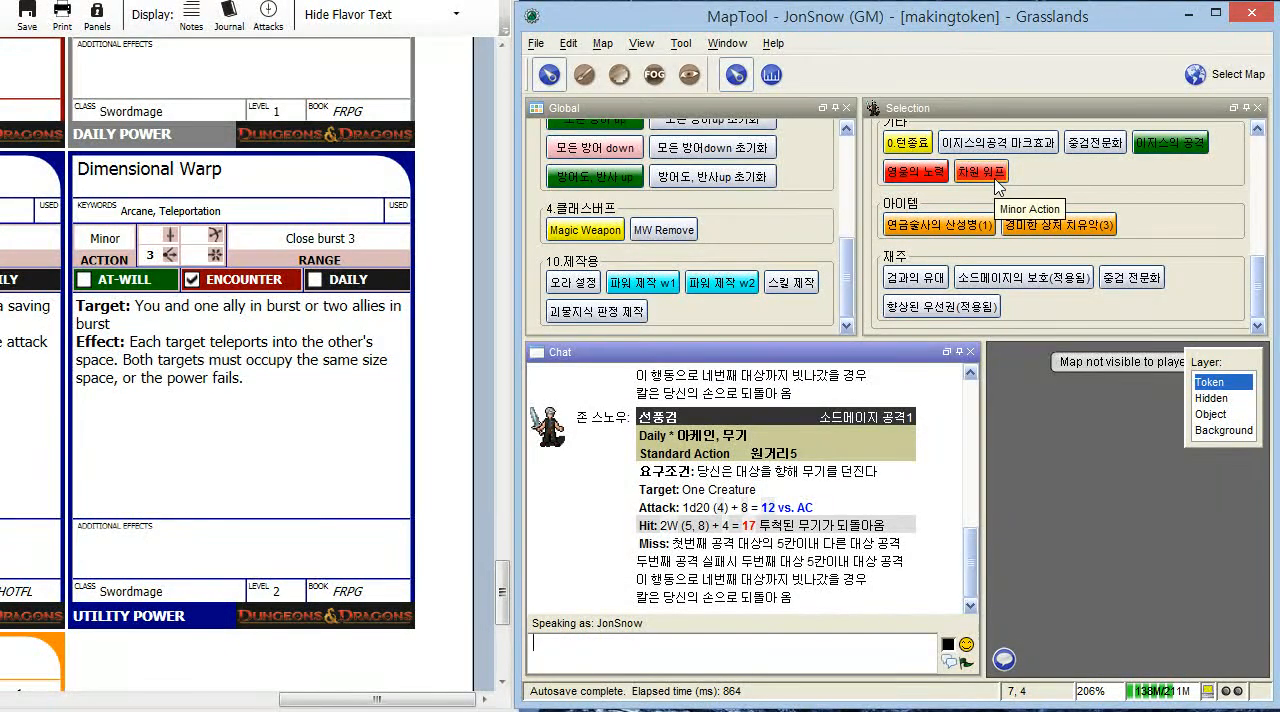
pyautogui.scroll(1, 1107, 222)
pyautogui.scroll(-1, 1106, 227)
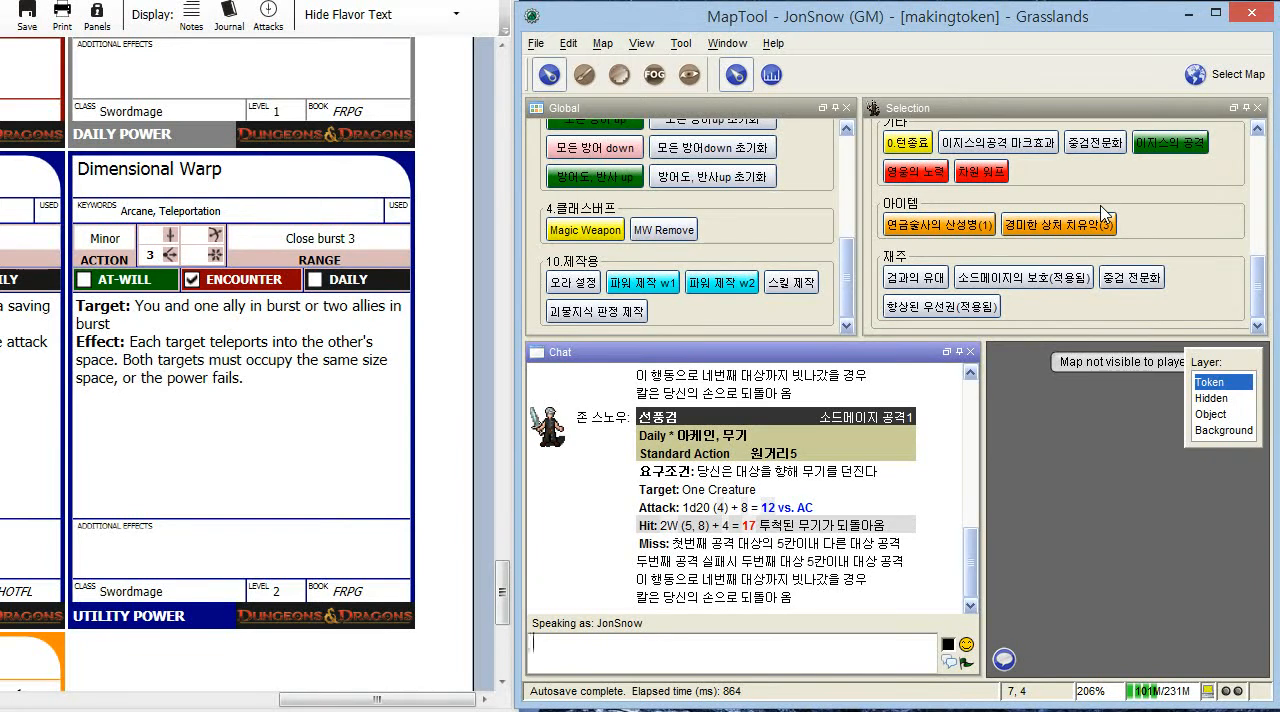
pyautogui.scroll(2, 1143, 308)
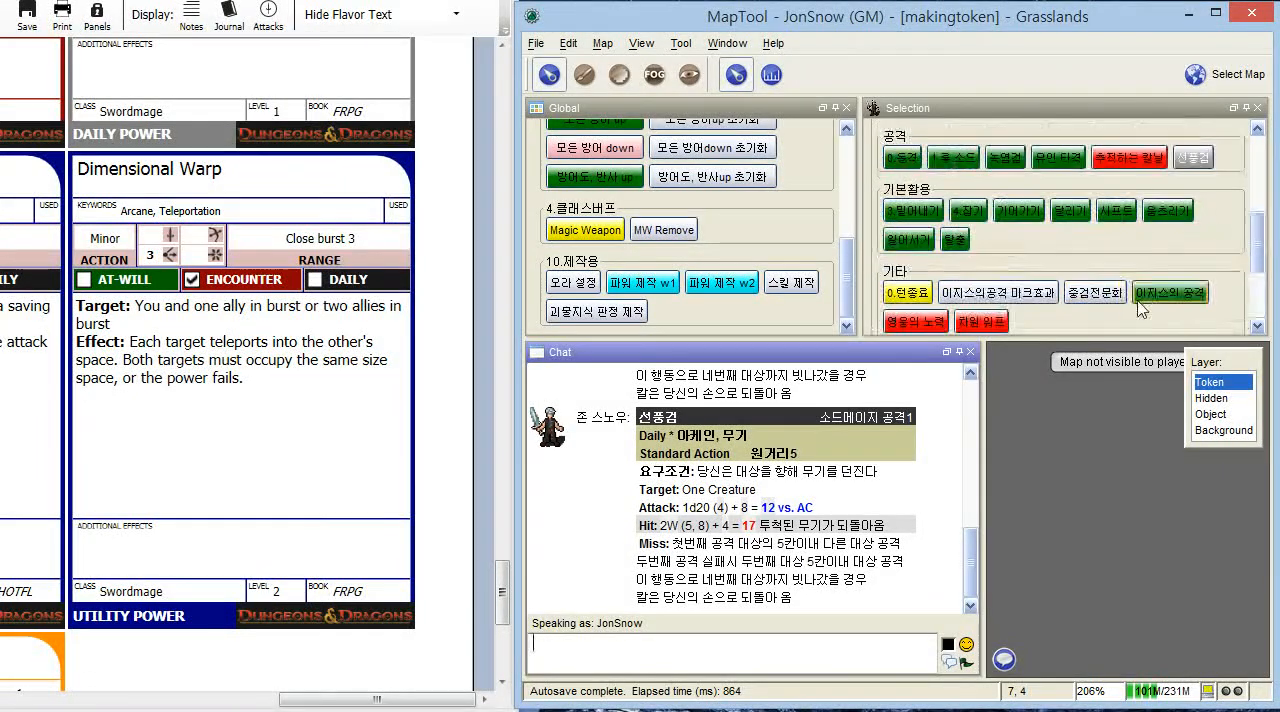
pyautogui.scroll(1, 1140, 300)
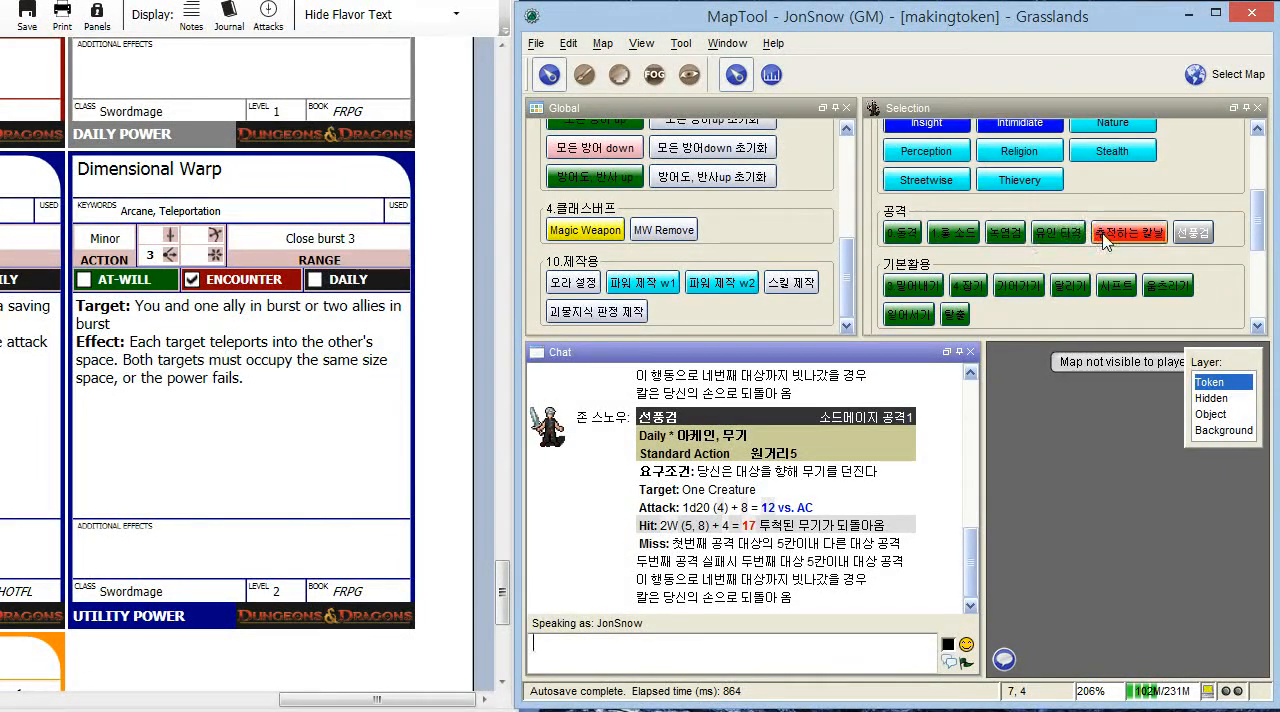
pyautogui.moveTo(1106, 240)
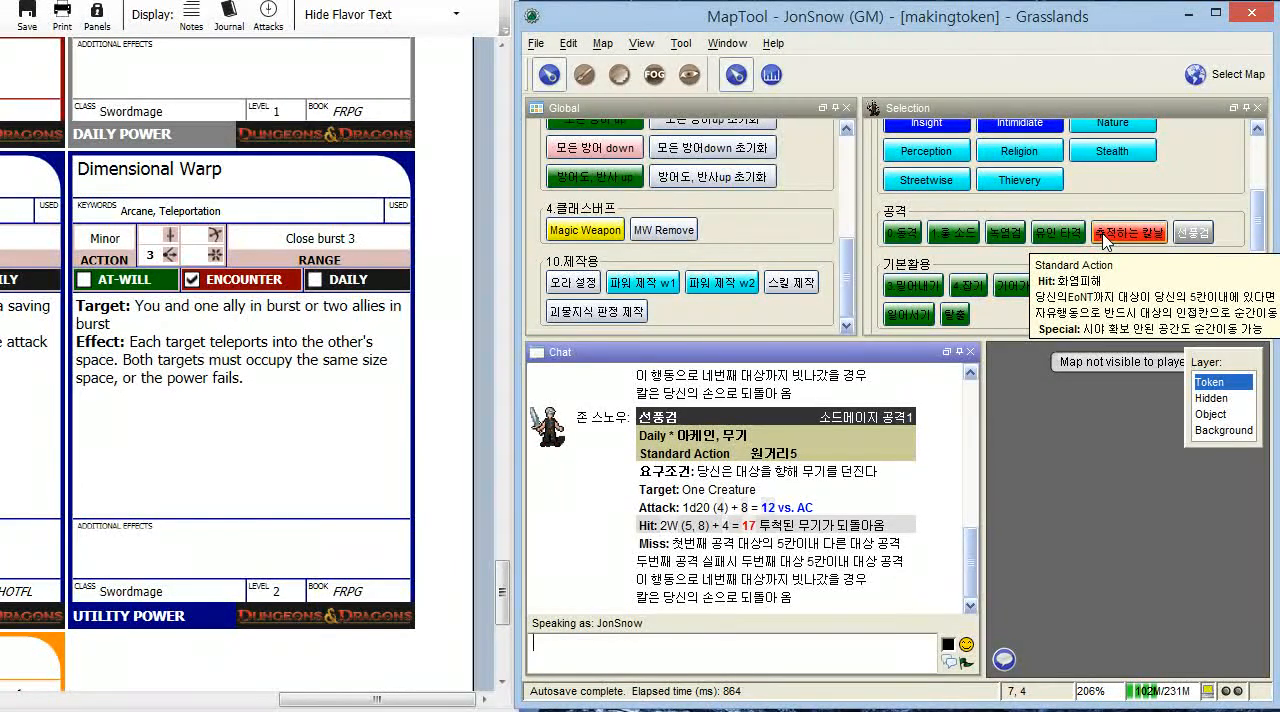
pyautogui.moveTo(1055, 250)
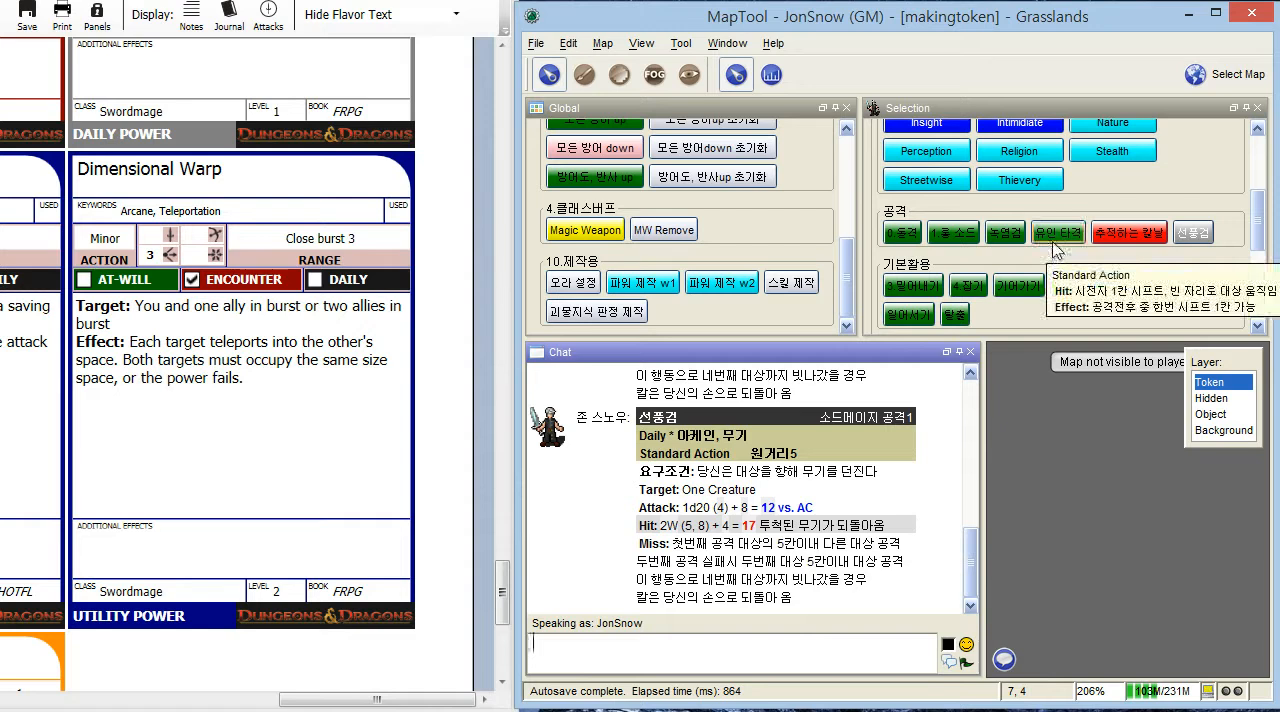
pyautogui.moveTo(965, 243)
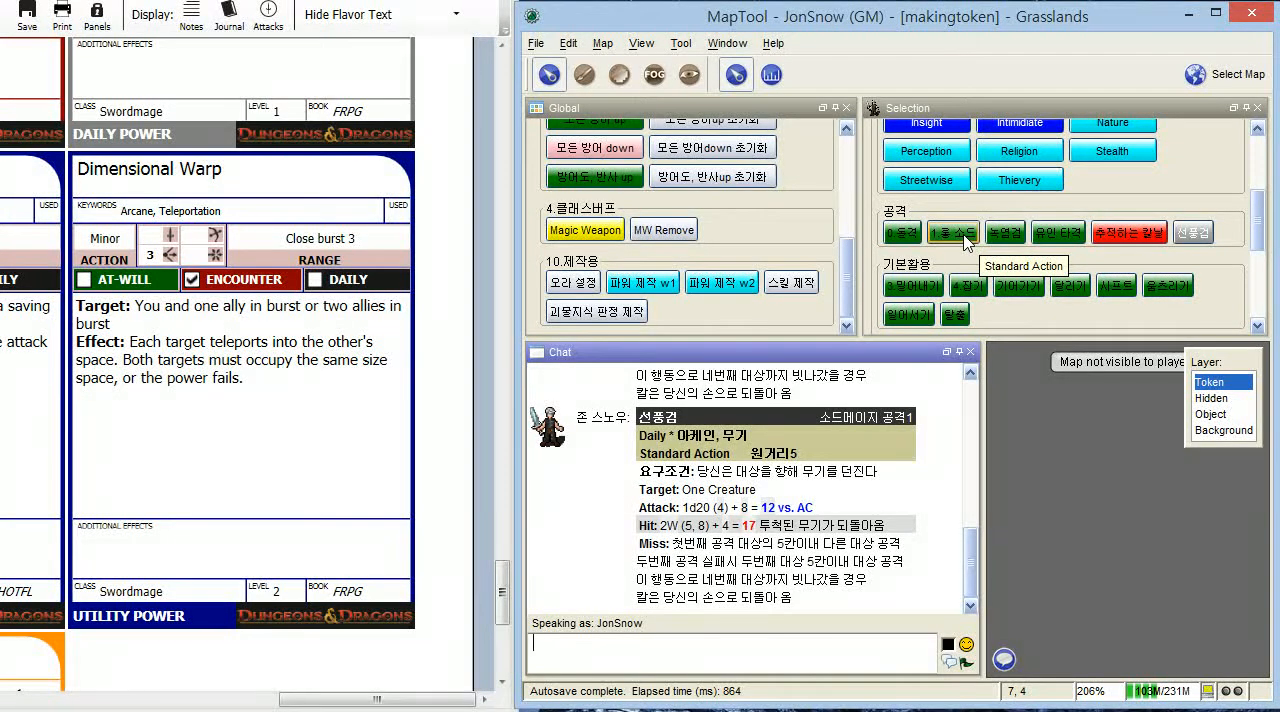
pyautogui.scroll(-5, 1053, 212)
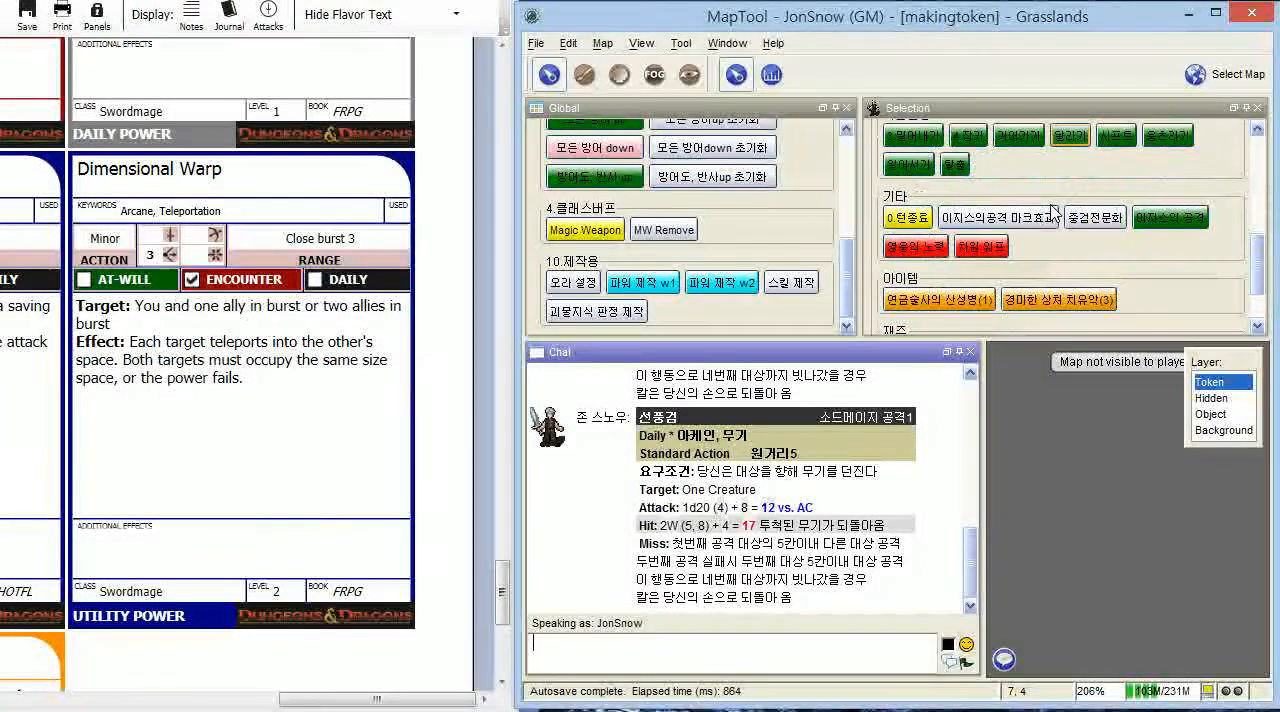
# - Open the 차원 워프 macro from the token's 기타 group for editing and enlarge its editor window
pyautogui.moveTo(985, 187)
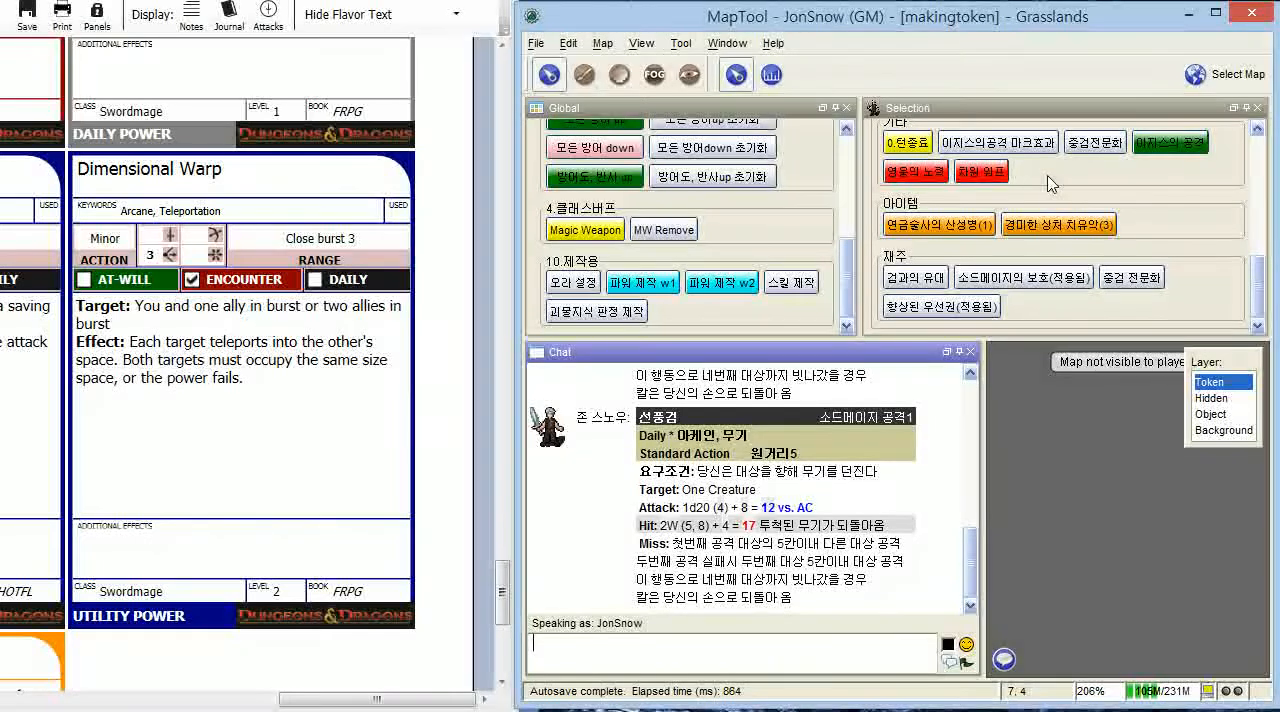
pyautogui.rightClick(993, 183)
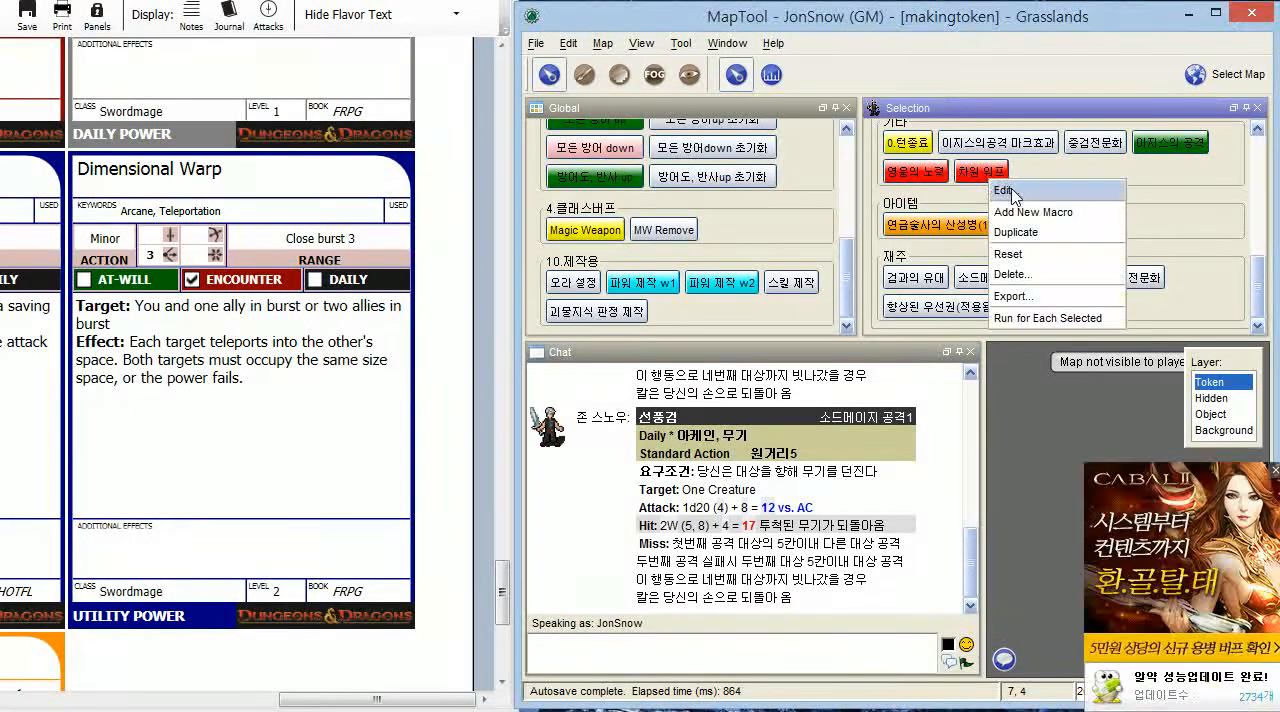
pyautogui.click(1018, 190)
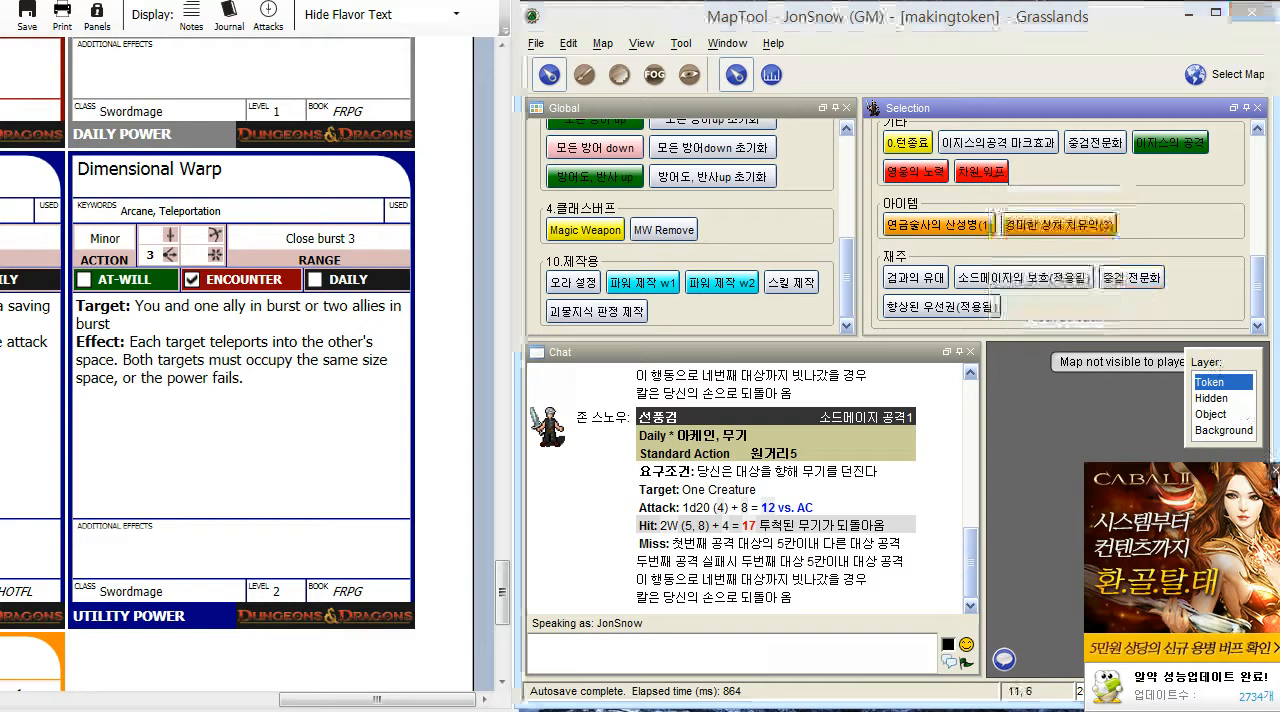
pyautogui.rightClick(988, 178)
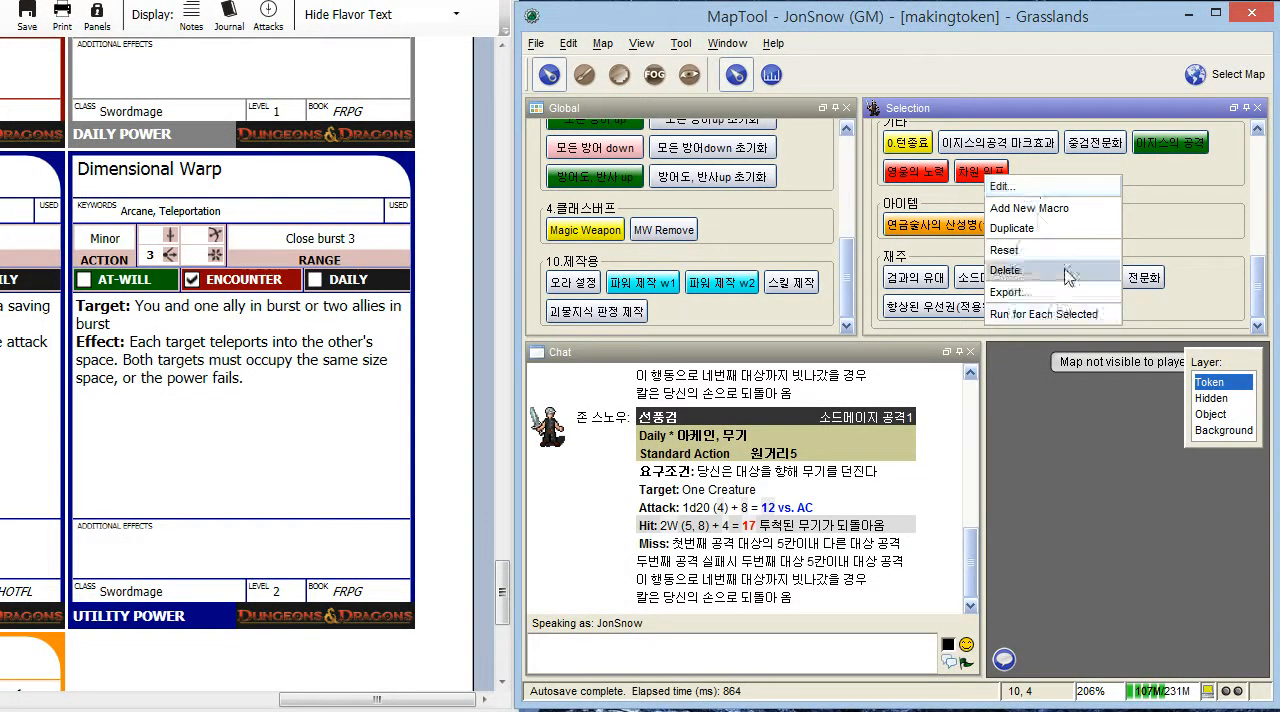
pyautogui.click(1068, 187)
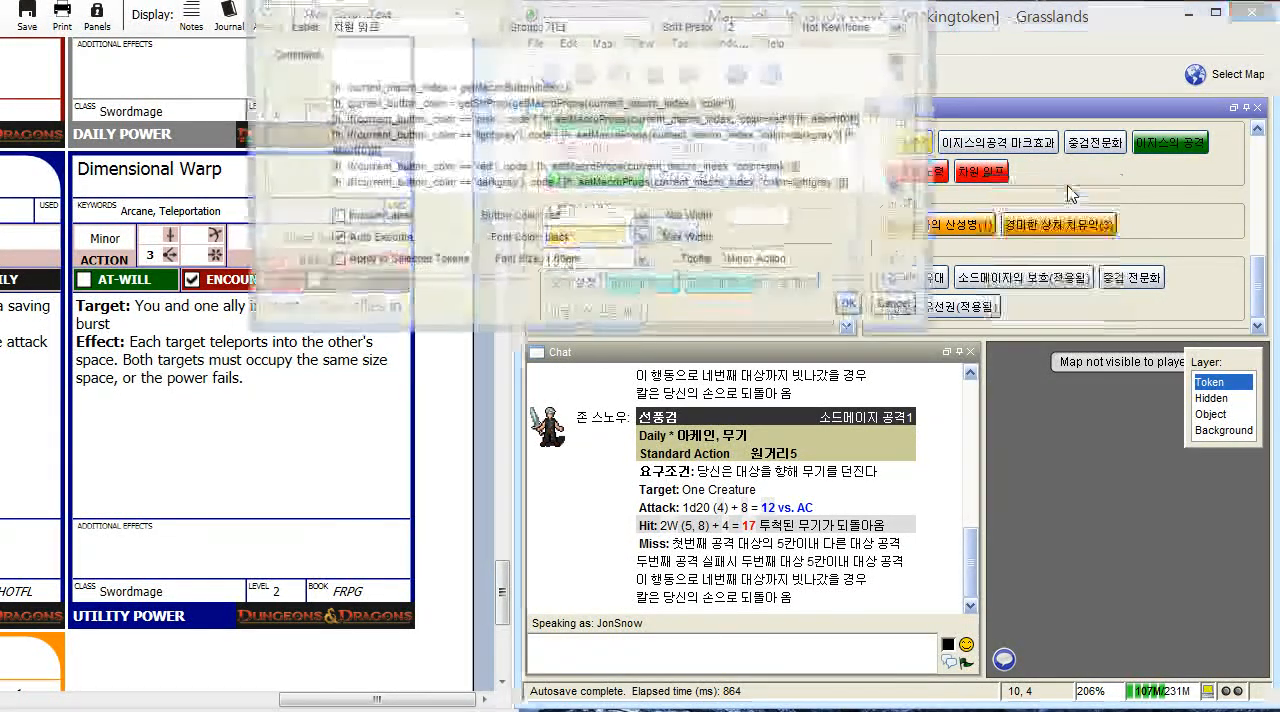
pyautogui.moveTo(710, 0); pyautogui.dragTo(916, 125)
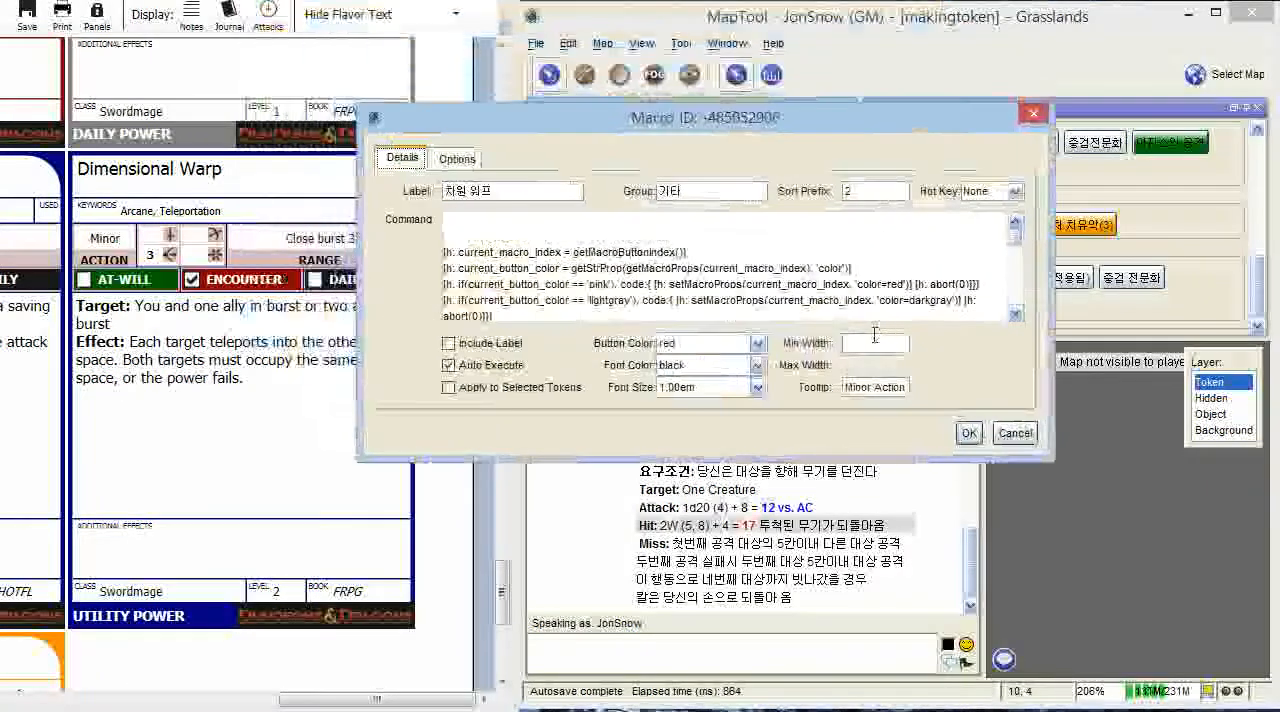
pyautogui.moveTo(796, 461); pyautogui.dragTo(832, 503)
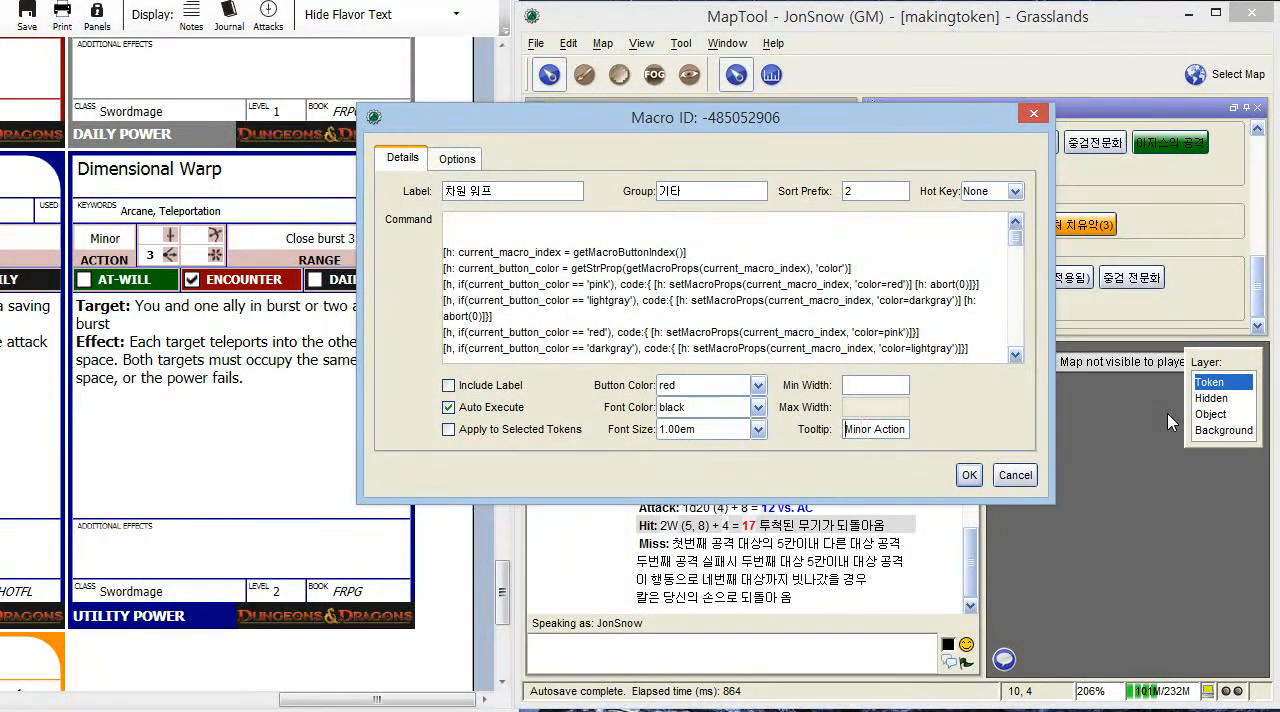
# - Format the macro's tooltip as HTML by adding <html> before Minor Action and a <br> line break after it
pyautogui.write('<h')
pyautogui.press('BackSpace')
pyautogui.press('BackSpace')
pyautogui.press('BackSpace')
pyautogui.press('BackSpace')
pyautogui.write('<html')
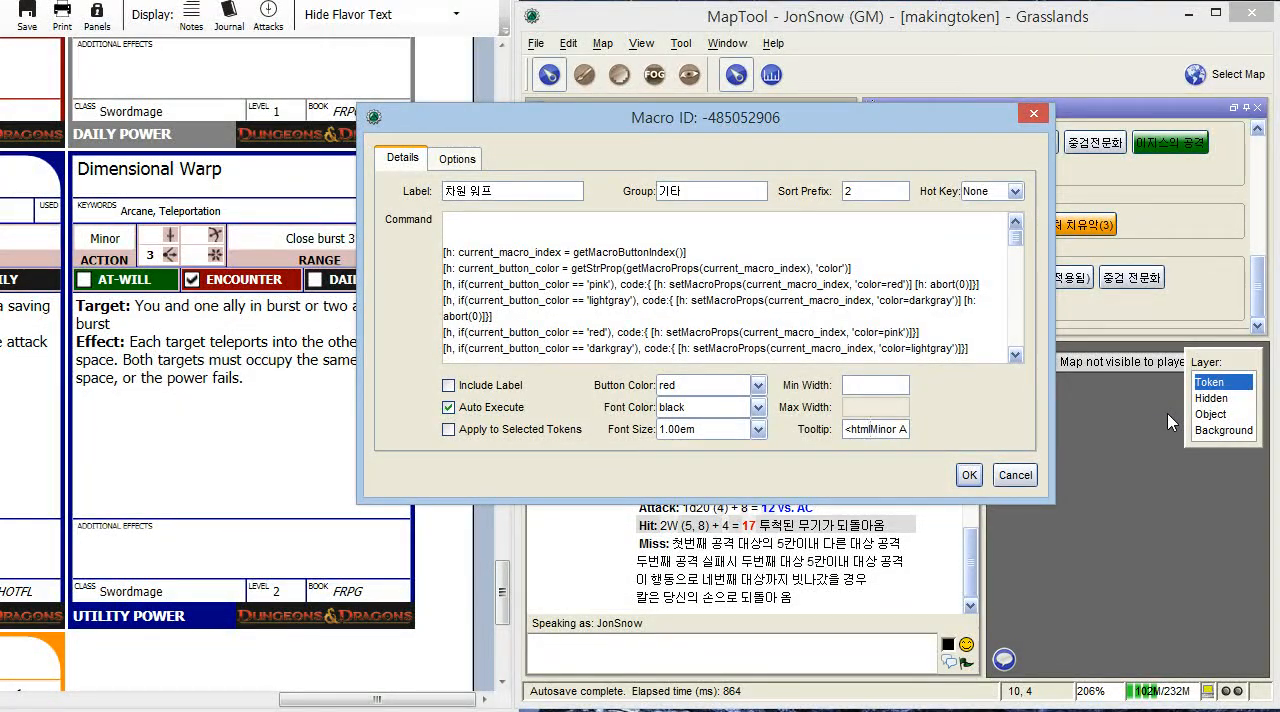
pyautogui.write('>')
pyautogui.press('End')
pyautogui.write('<br>')
# - Copy the range text 근접폭발3 from the macro command to the end of the tooltip and add <br>
pyautogui.scroll(-6, 817, 305)
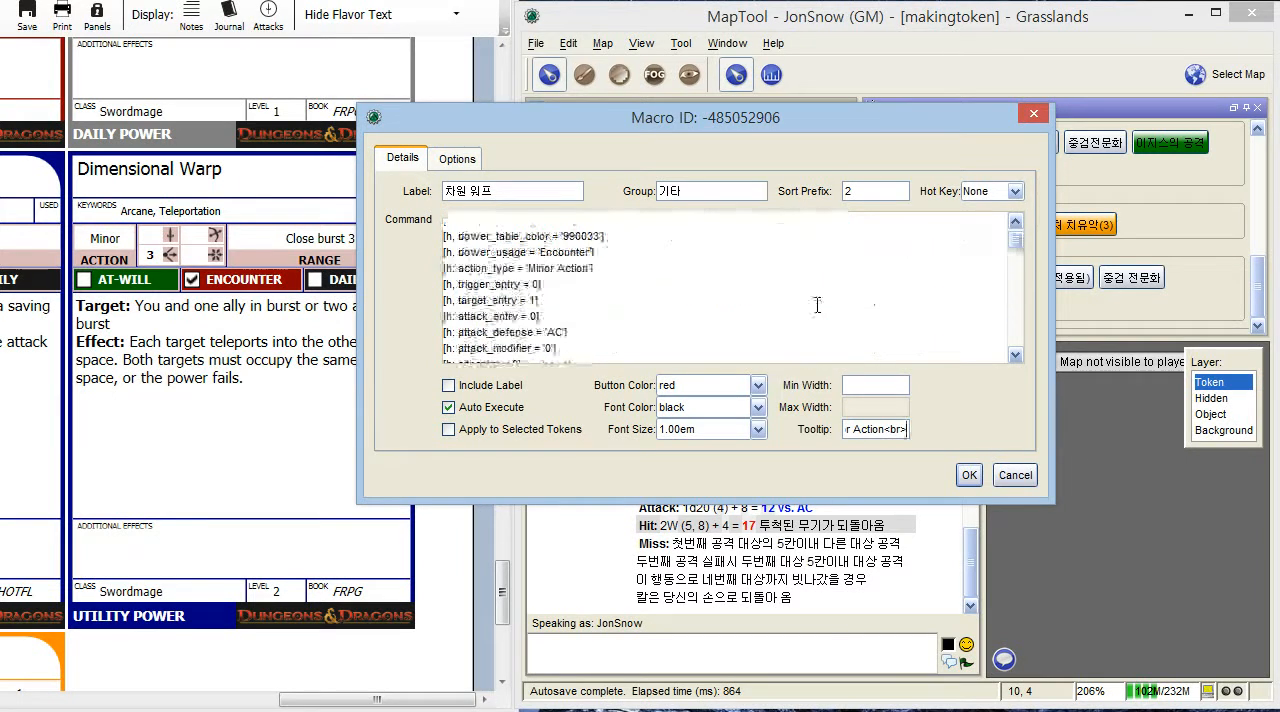
pyautogui.scroll(6, 817, 305)
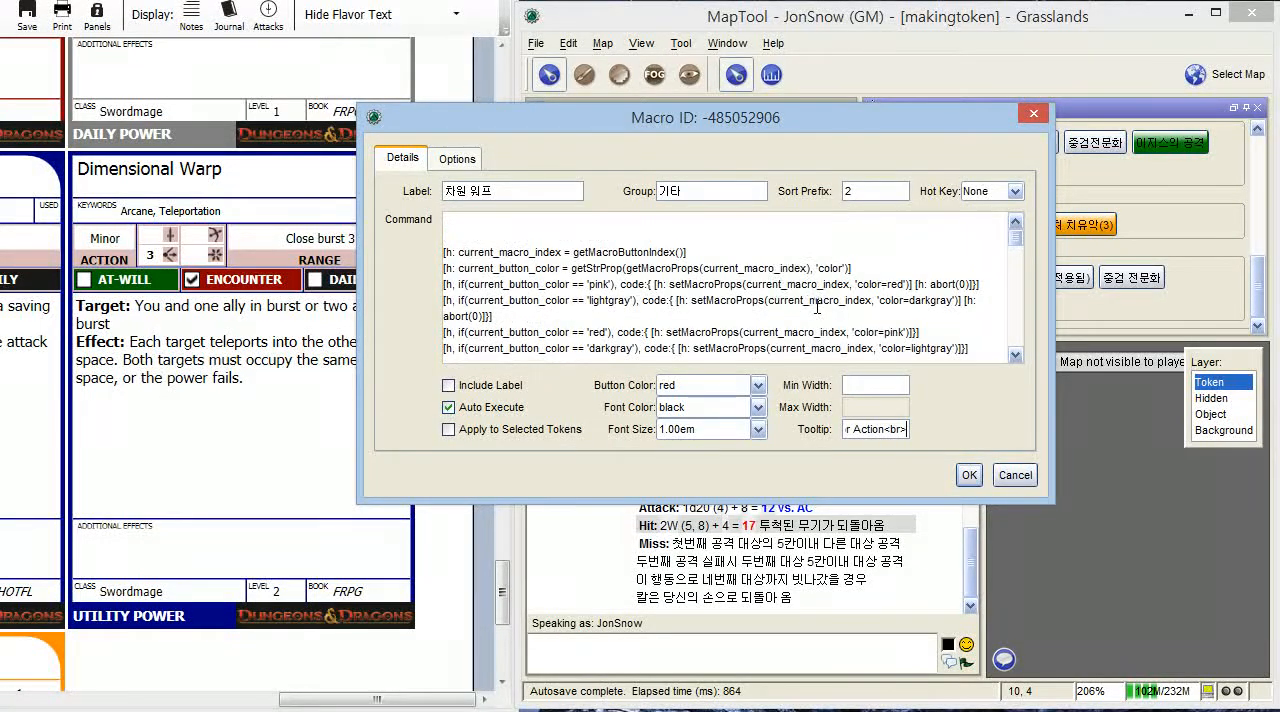
pyautogui.scroll(-6, 793, 268)
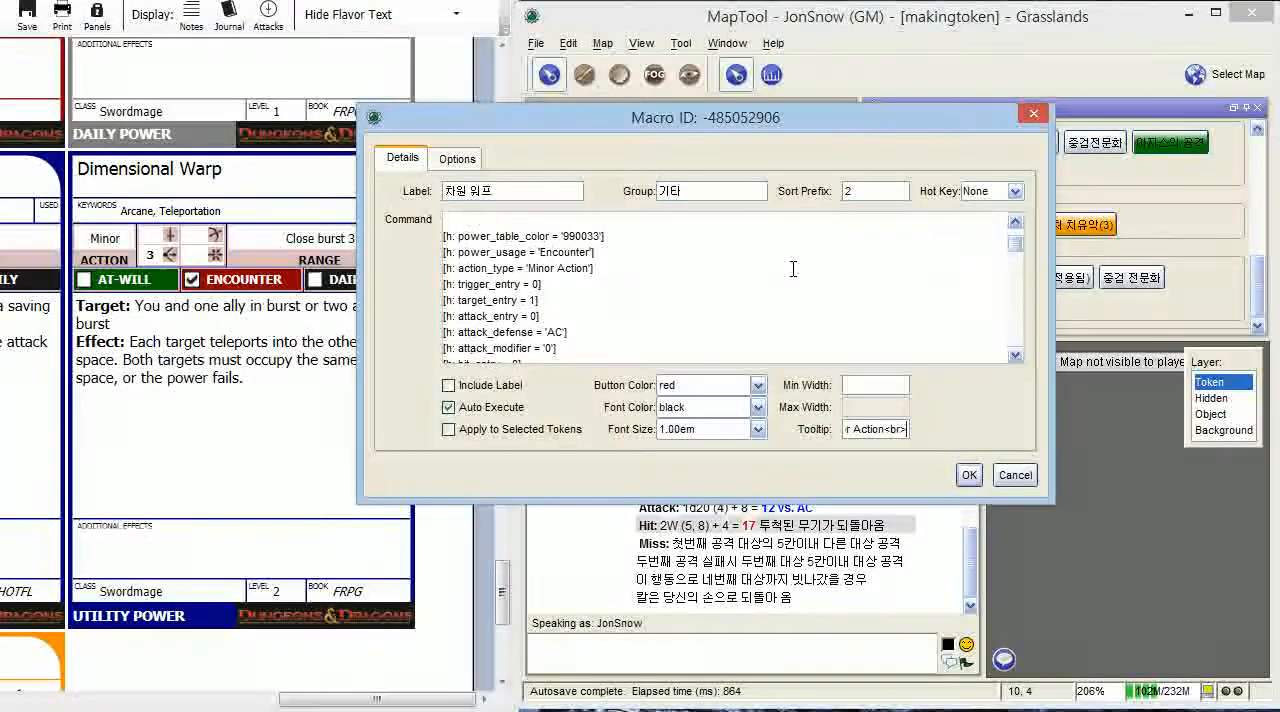
pyautogui.scroll(-8, 793, 268)
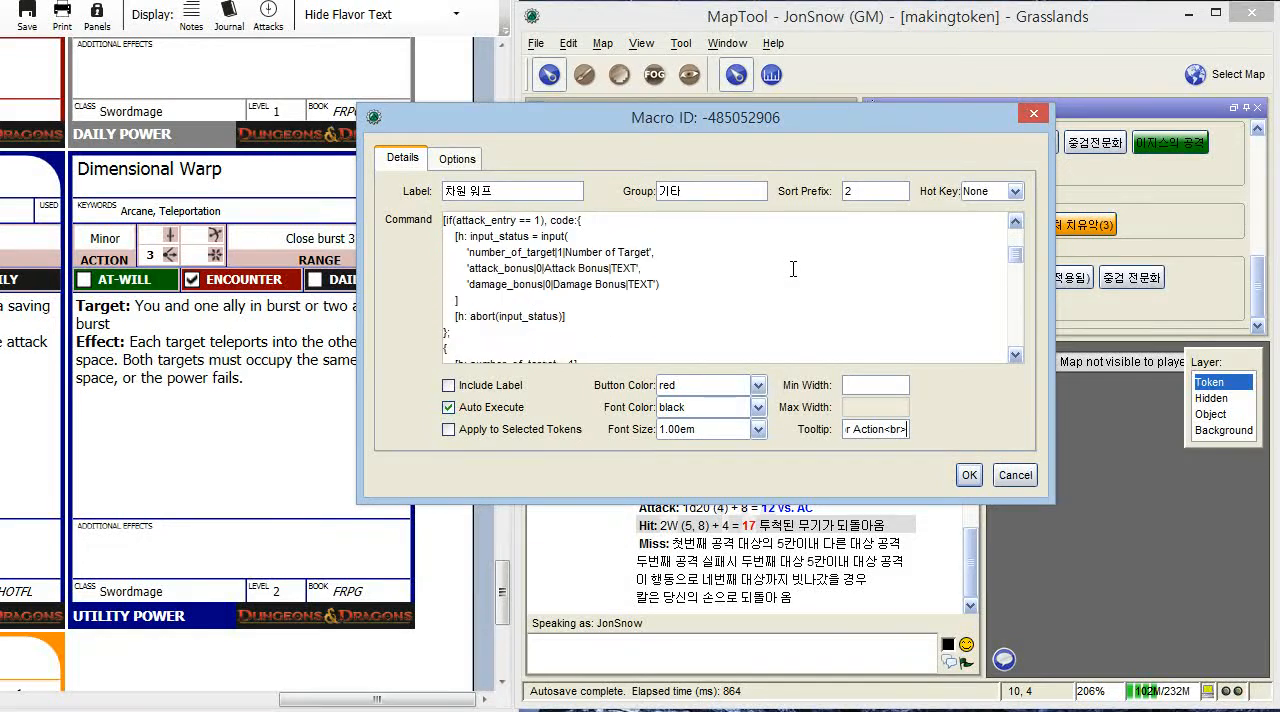
pyautogui.scroll(-6, 793, 268)
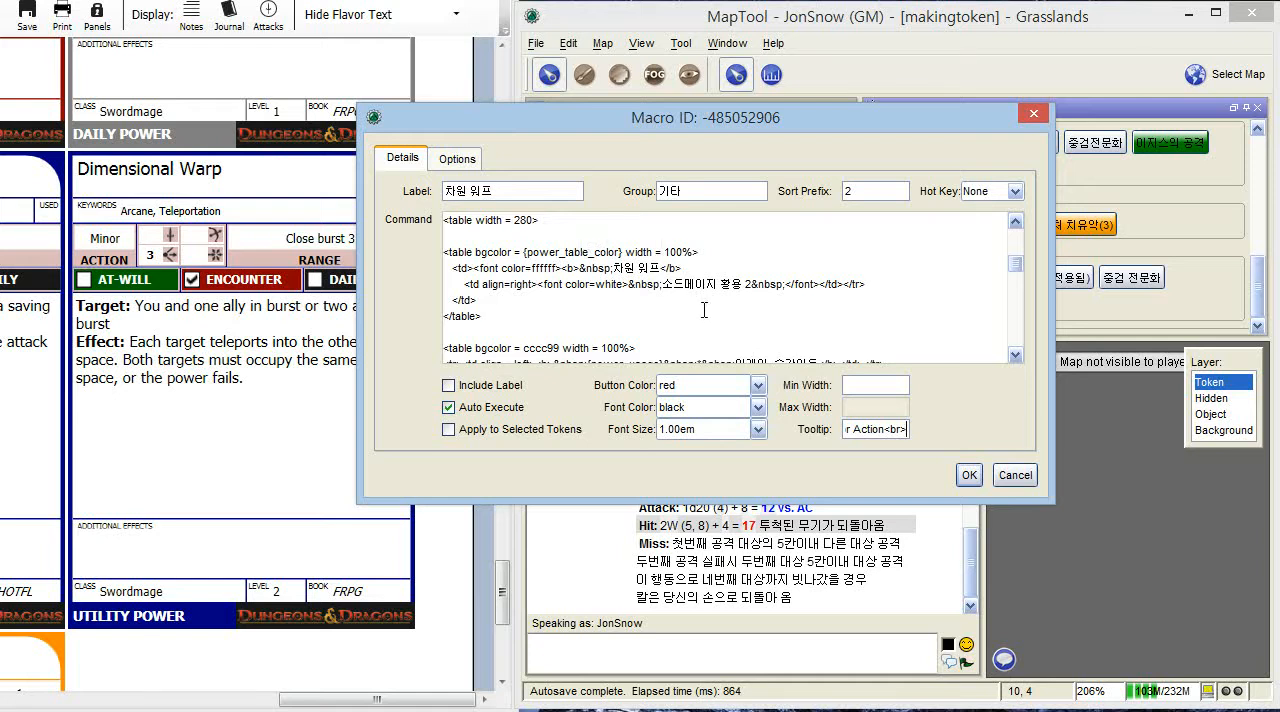
pyautogui.scroll(-1, 703, 297)
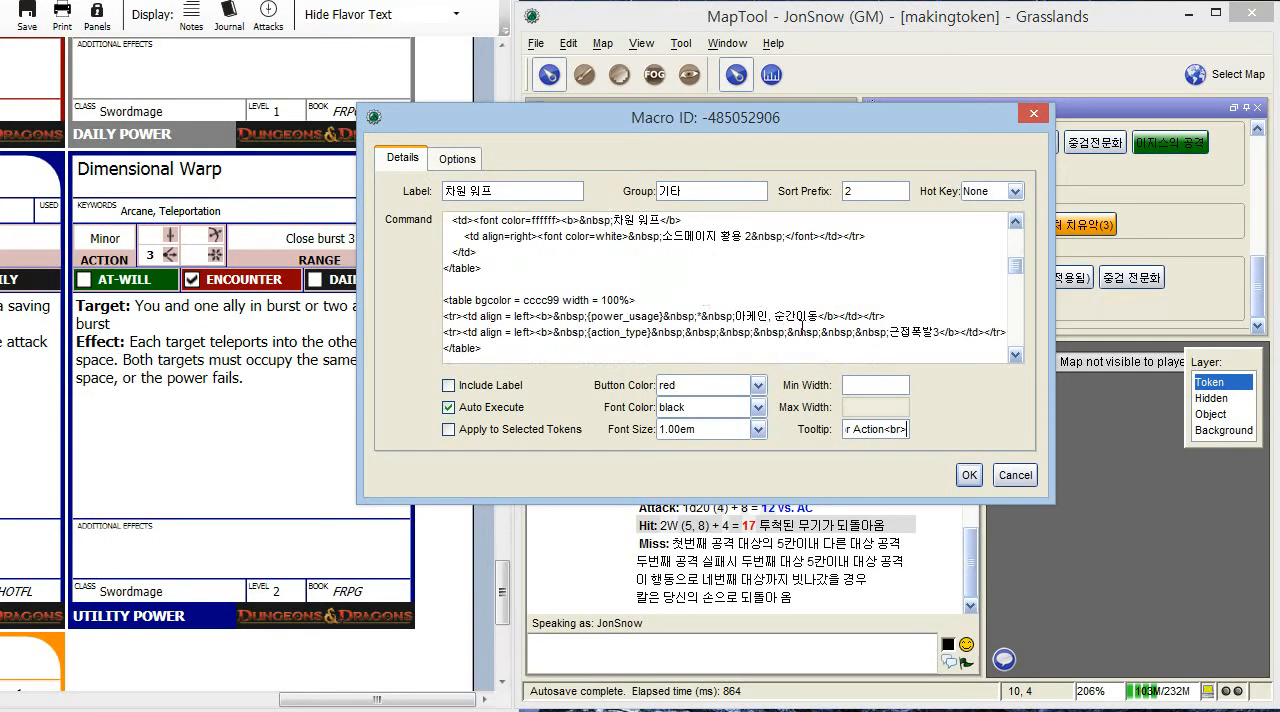
pyautogui.moveTo(889, 332); pyautogui.dragTo(920, 335)
pyautogui.click(627, 282)
pyautogui.moveTo(889, 332); pyautogui.dragTo(940, 334)
pyautogui.hotkey('ctrl', 'c')
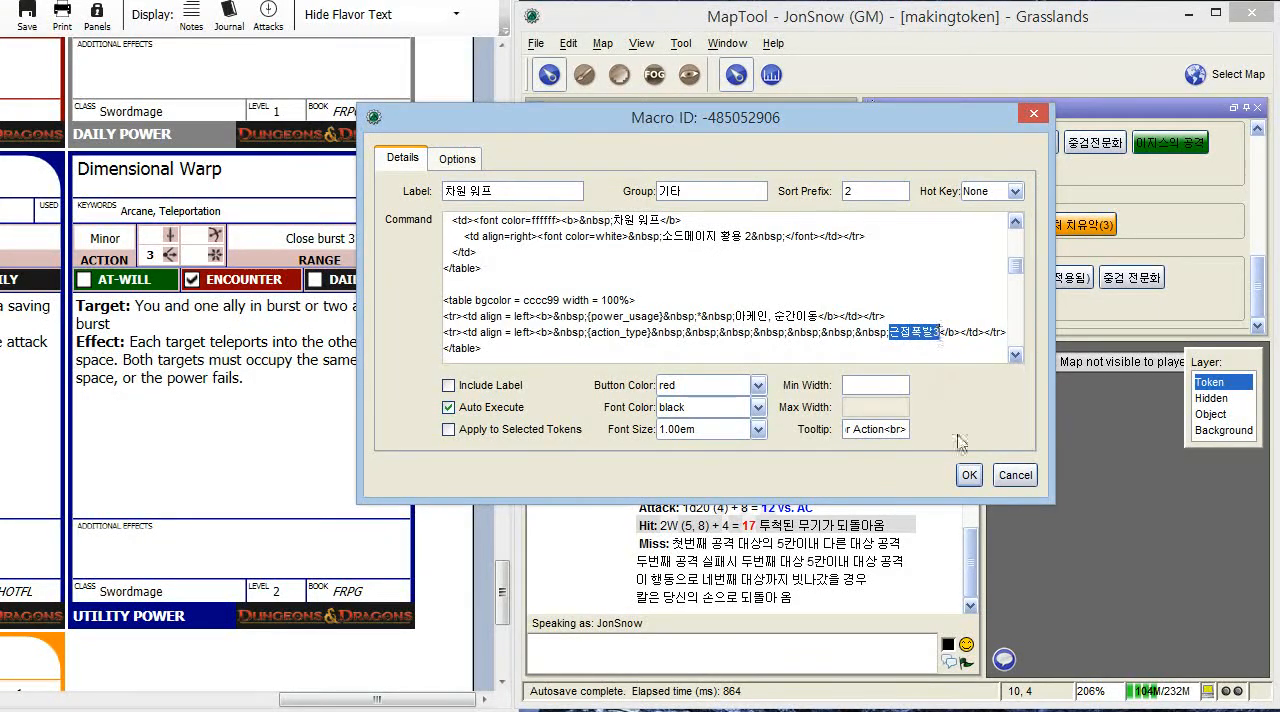
pyautogui.click(906, 430)
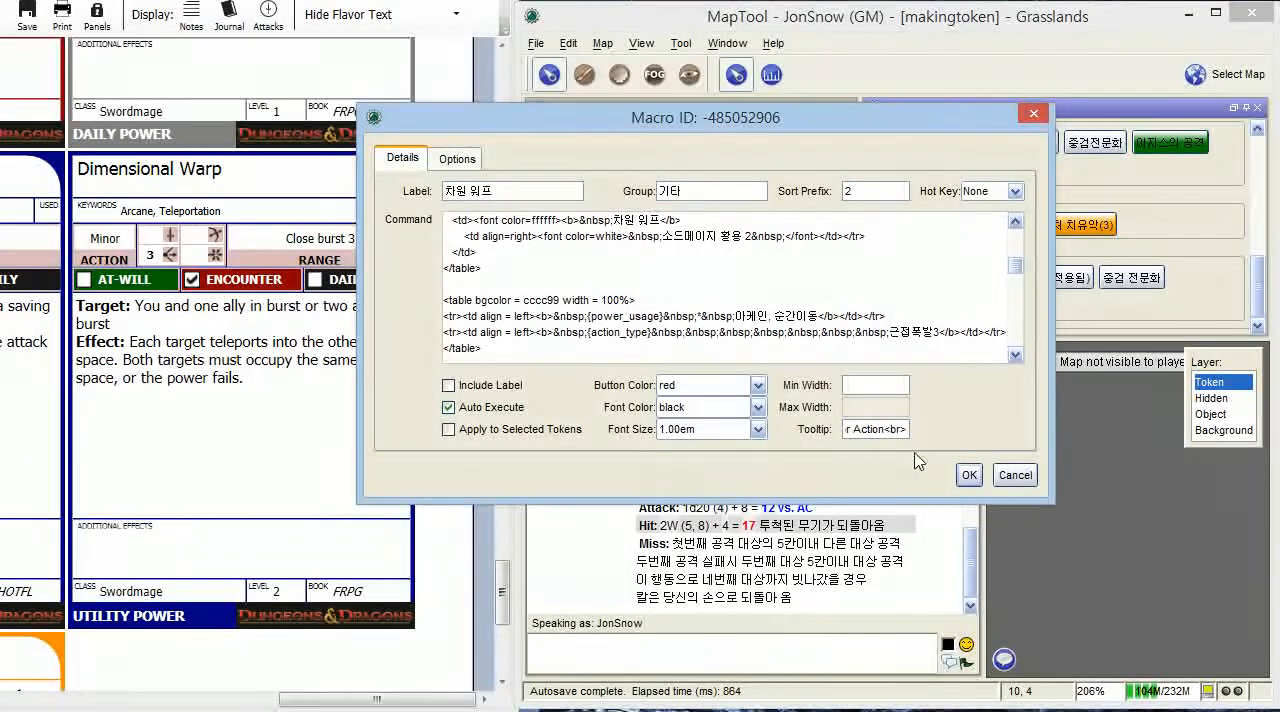
pyautogui.hotkey('ctrl', 'v')
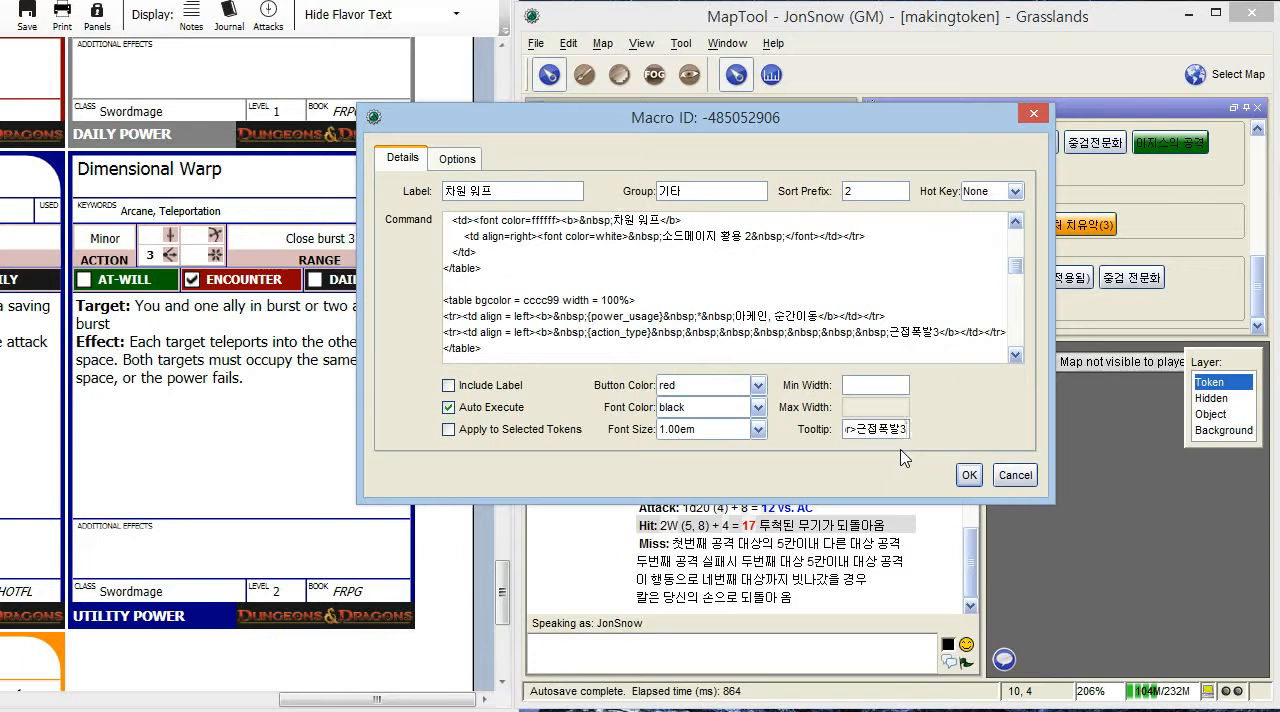
pyautogui.write('<br>')
# - Append the command's Target line, 범위내 시전자와 하나의 아군<br>혹은 두명의 아군, with its bold label to the tooltip, followed by <br>
pyautogui.scroll(-1, 880, 310)
pyautogui.scroll(-3, 880, 309)
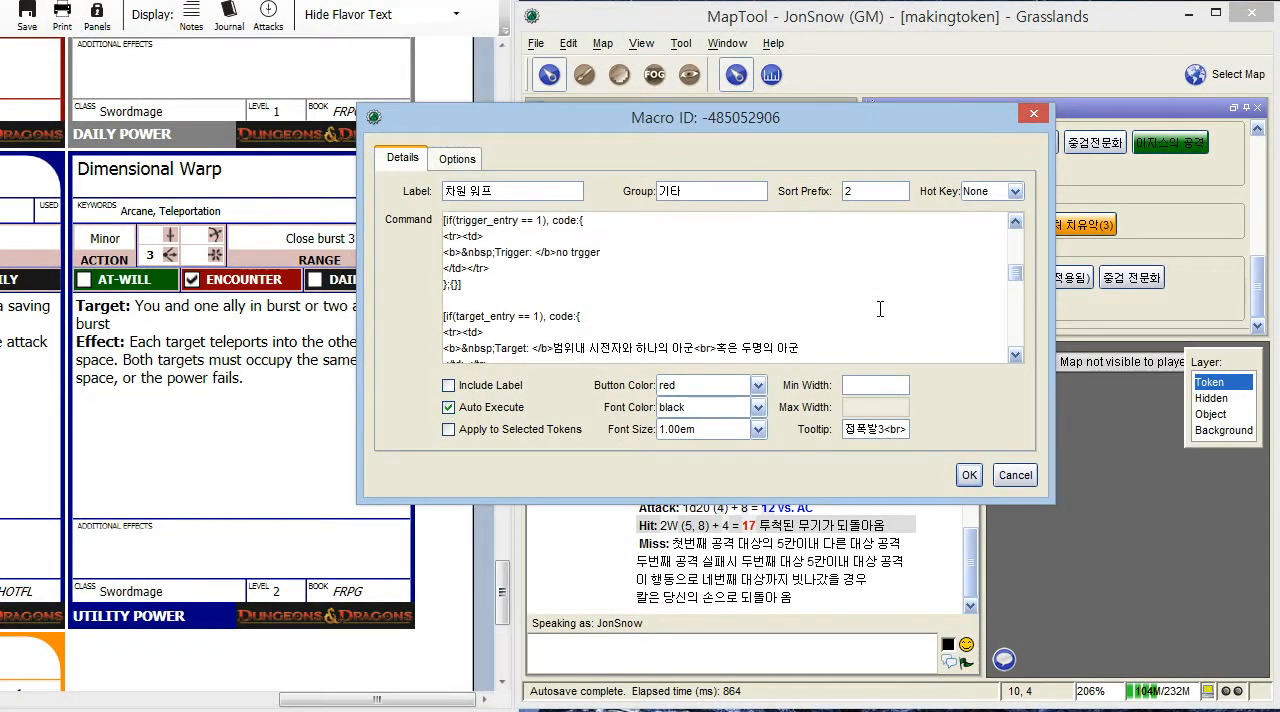
pyautogui.scroll(-1, 880, 309)
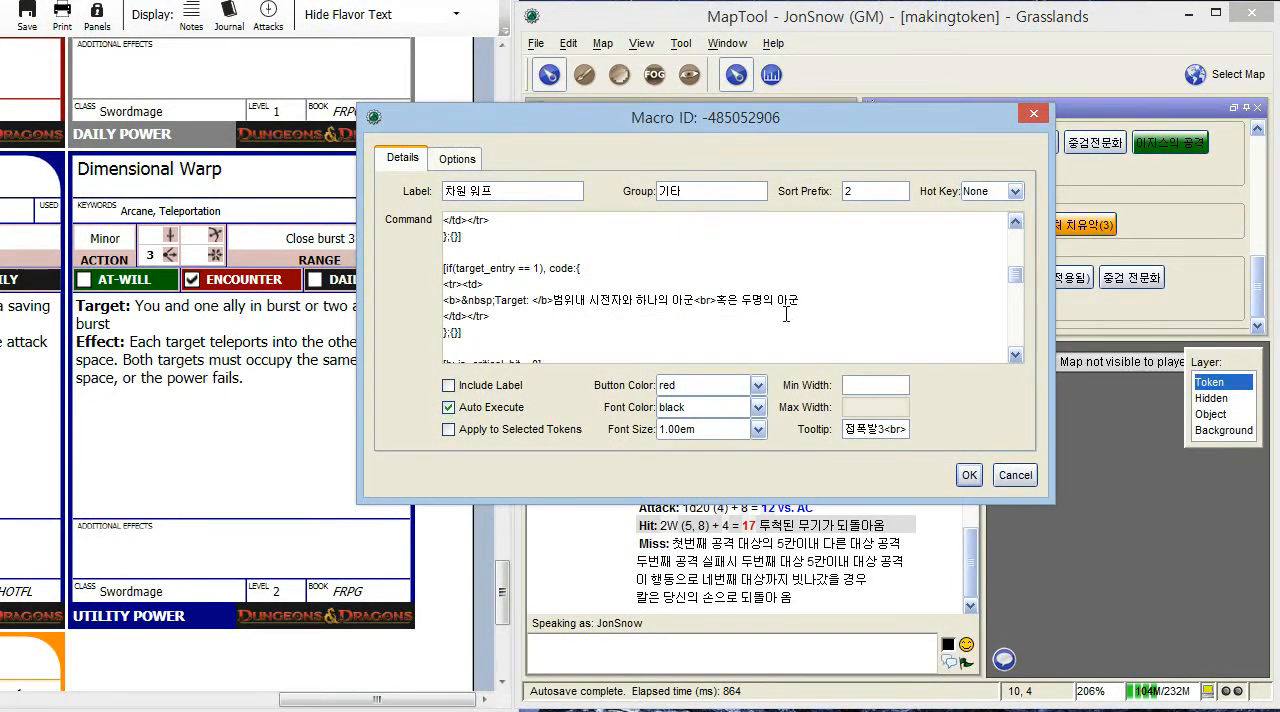
pyautogui.moveTo(812, 296); pyautogui.dragTo(444, 300)
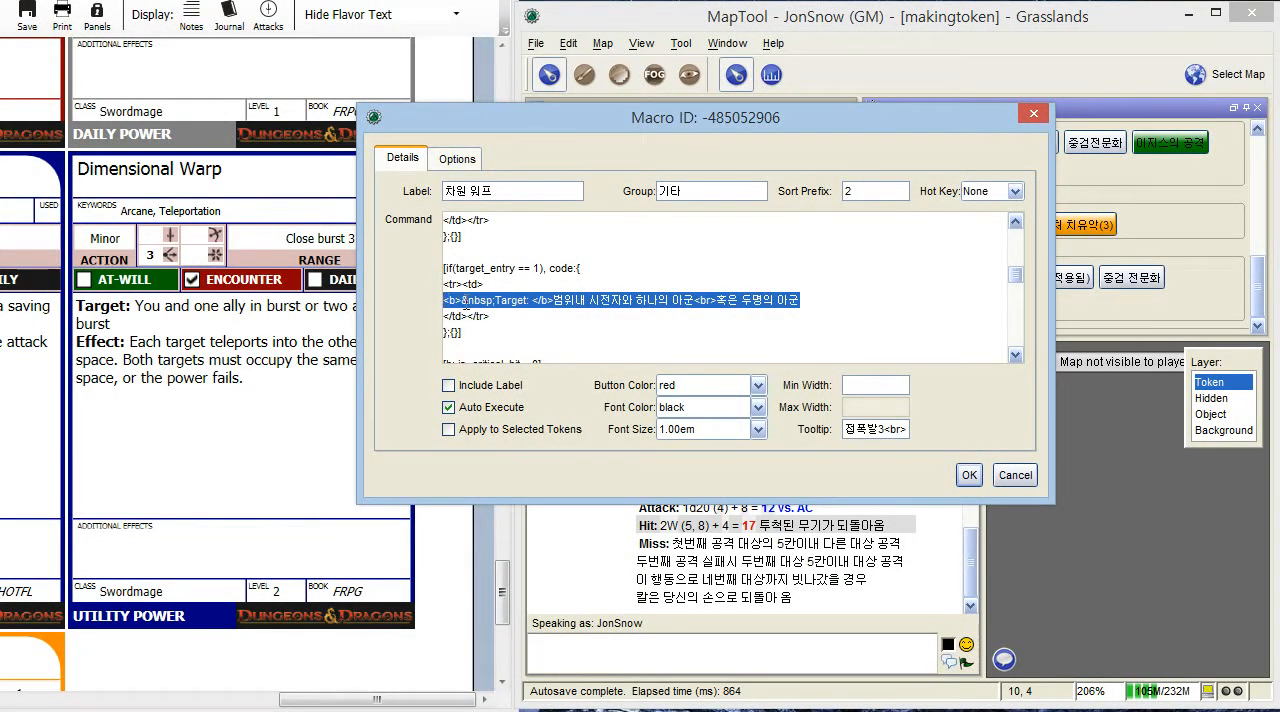
pyautogui.click(907, 429)
pyautogui.hotkey('ctrl', 'v')
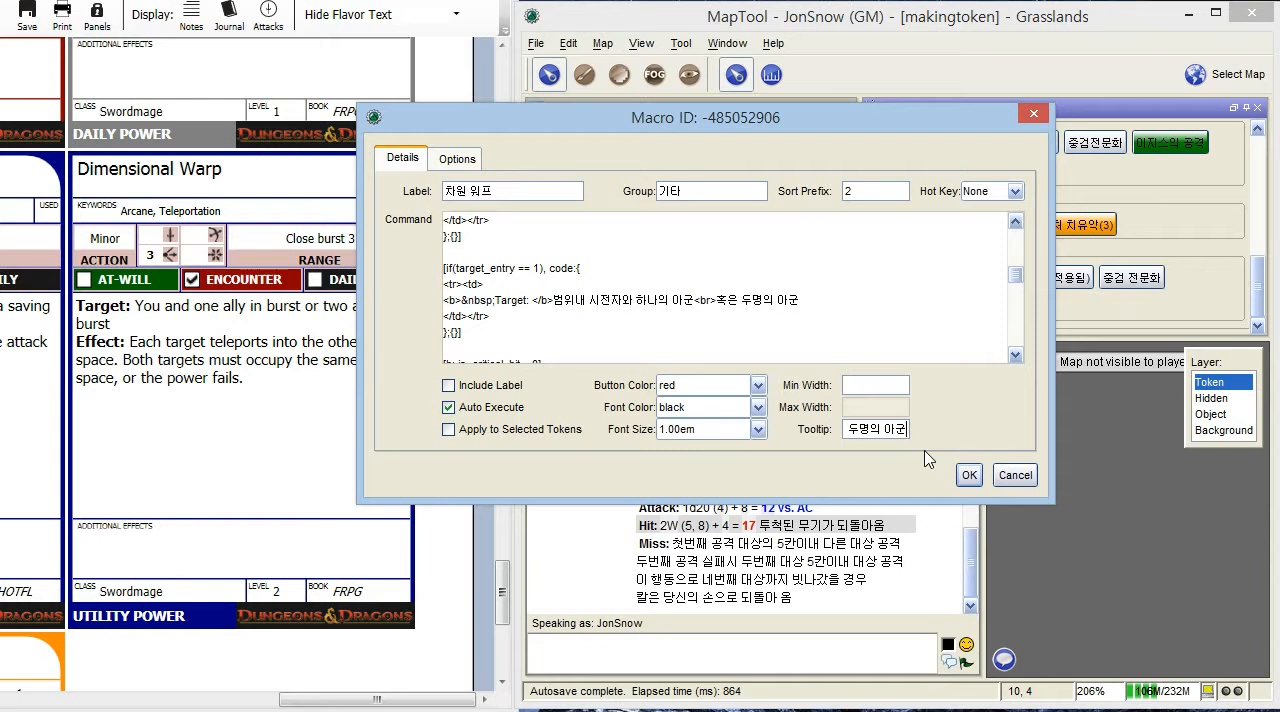
pyautogui.write('<br>')
# - Append the command's full Effect line, from its bold label through 실패한것으로 간주, to the tooltip and save the macro
pyautogui.scroll(-2, 720, 268)
pyautogui.scroll(-2, 720, 268)
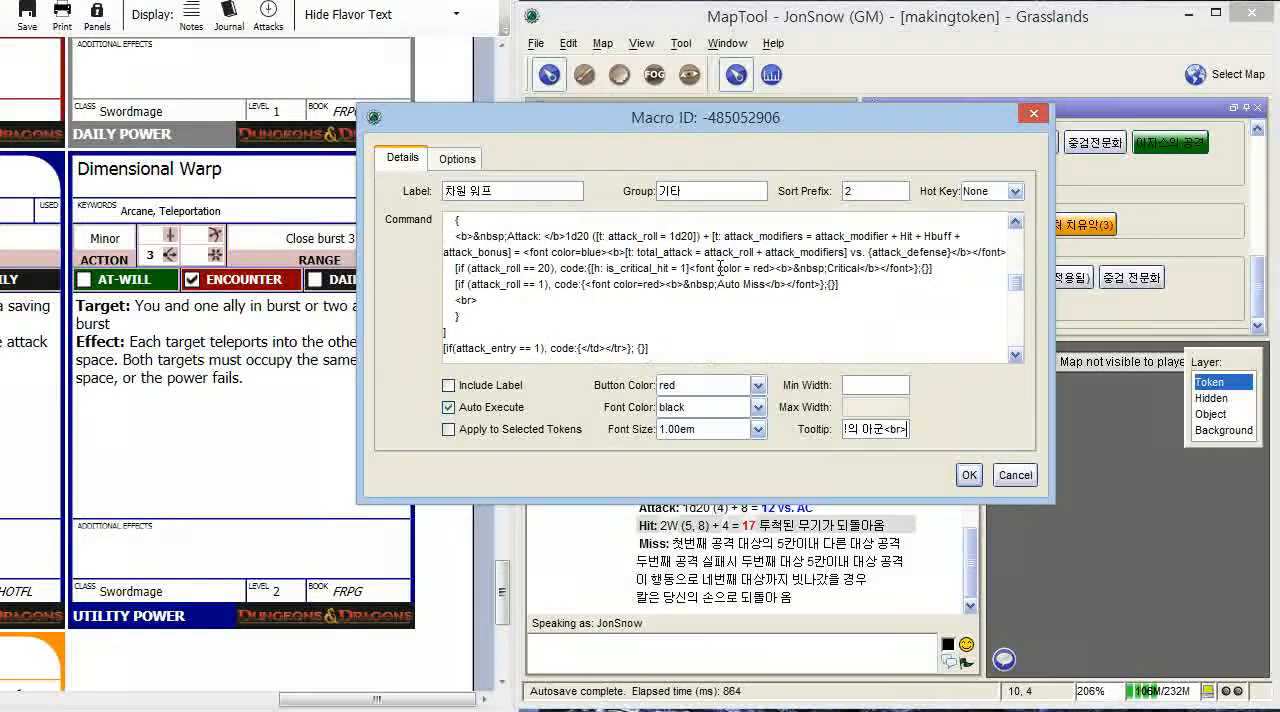
pyautogui.scroll(-8, 720, 268)
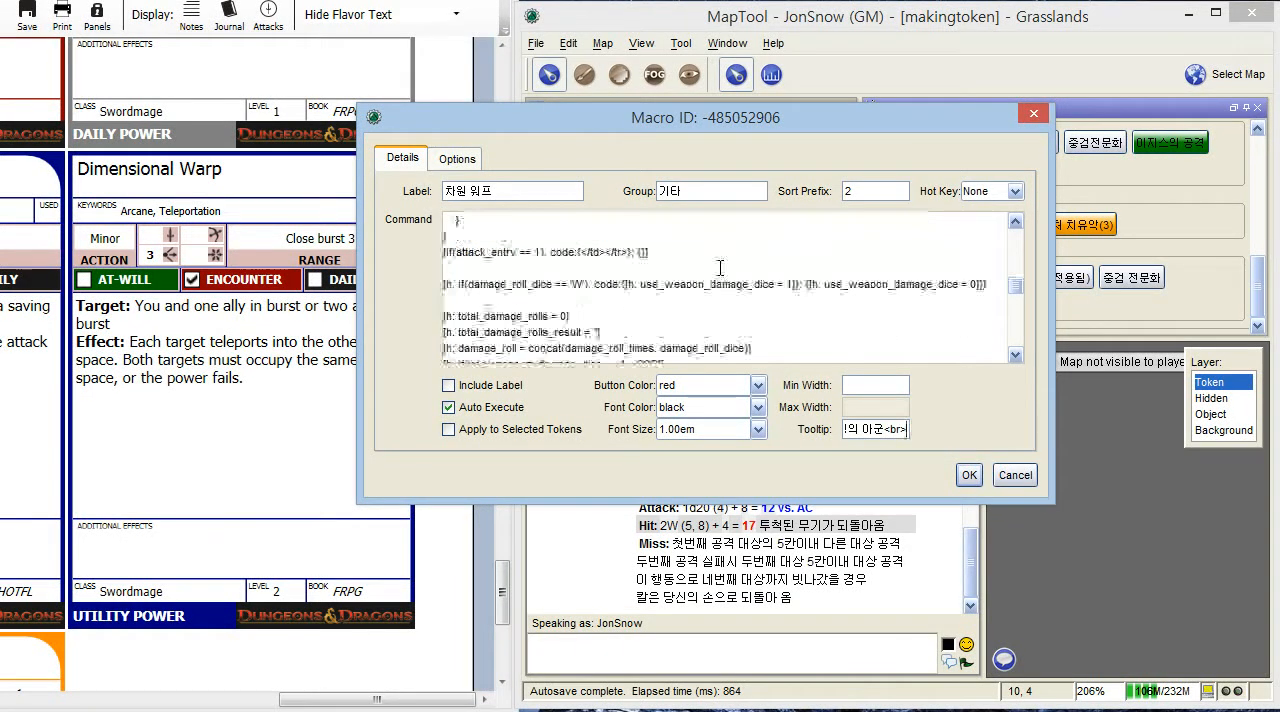
pyautogui.scroll(-8, 720, 268)
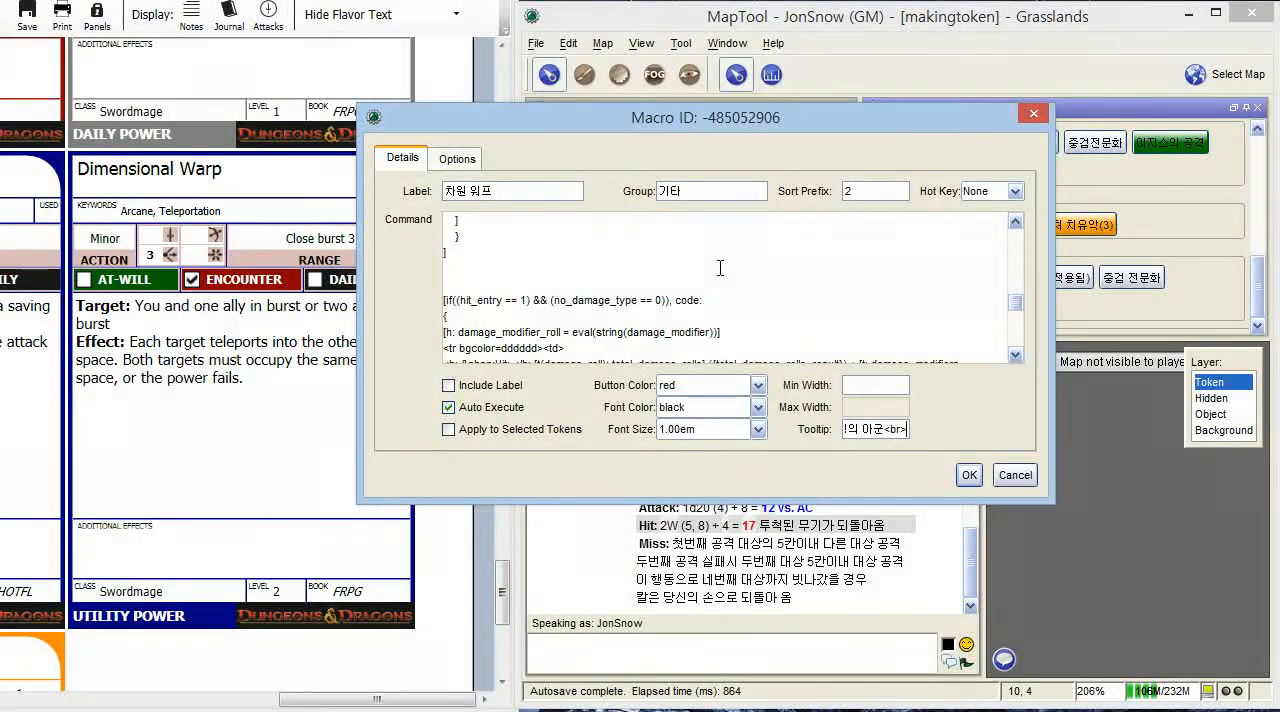
pyautogui.scroll(-8, 720, 268)
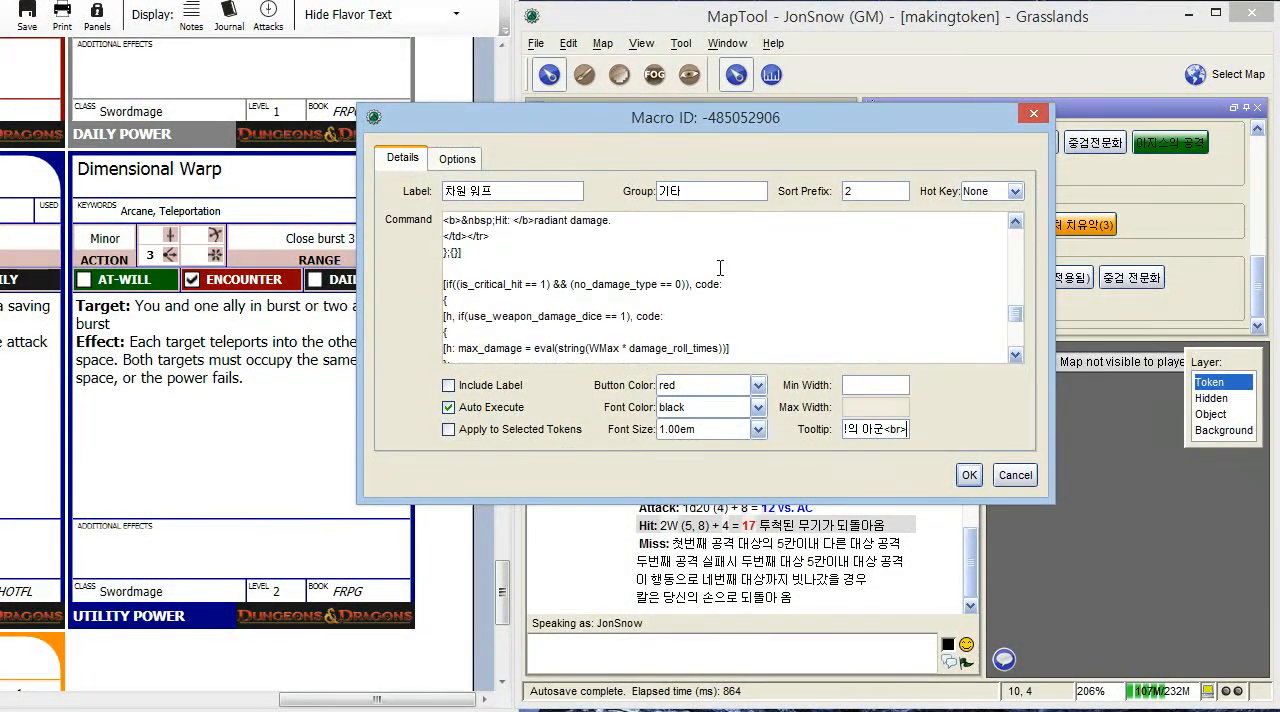
pyautogui.scroll(-8, 720, 268)
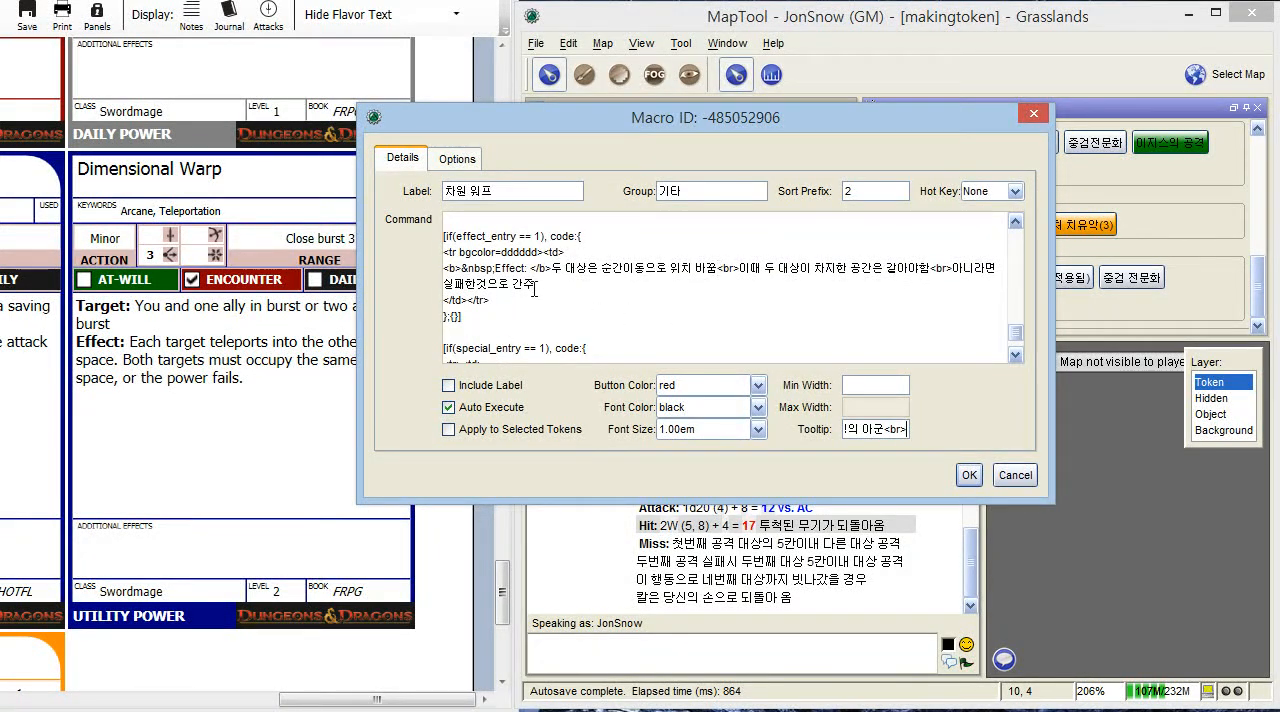
pyautogui.moveTo(537, 285); pyautogui.dragTo(440, 268)
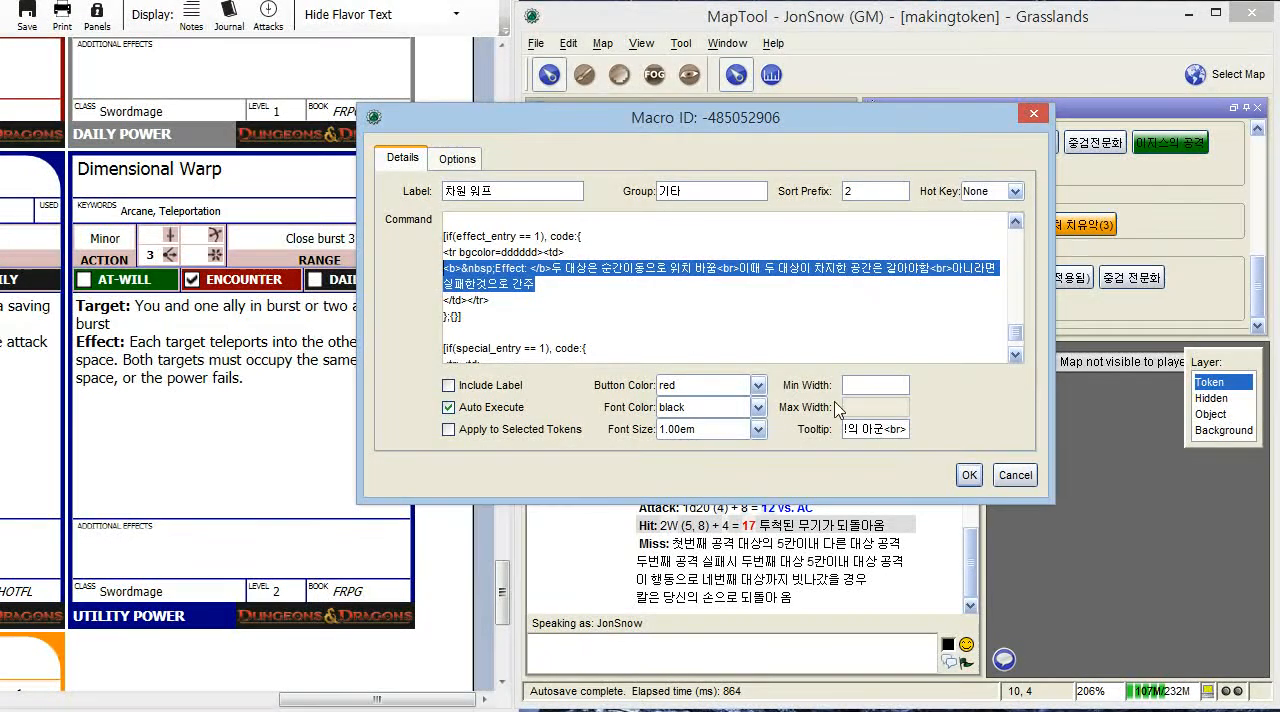
pyautogui.click(904, 428)
pyautogui.hotkey('ctrl', 'v')
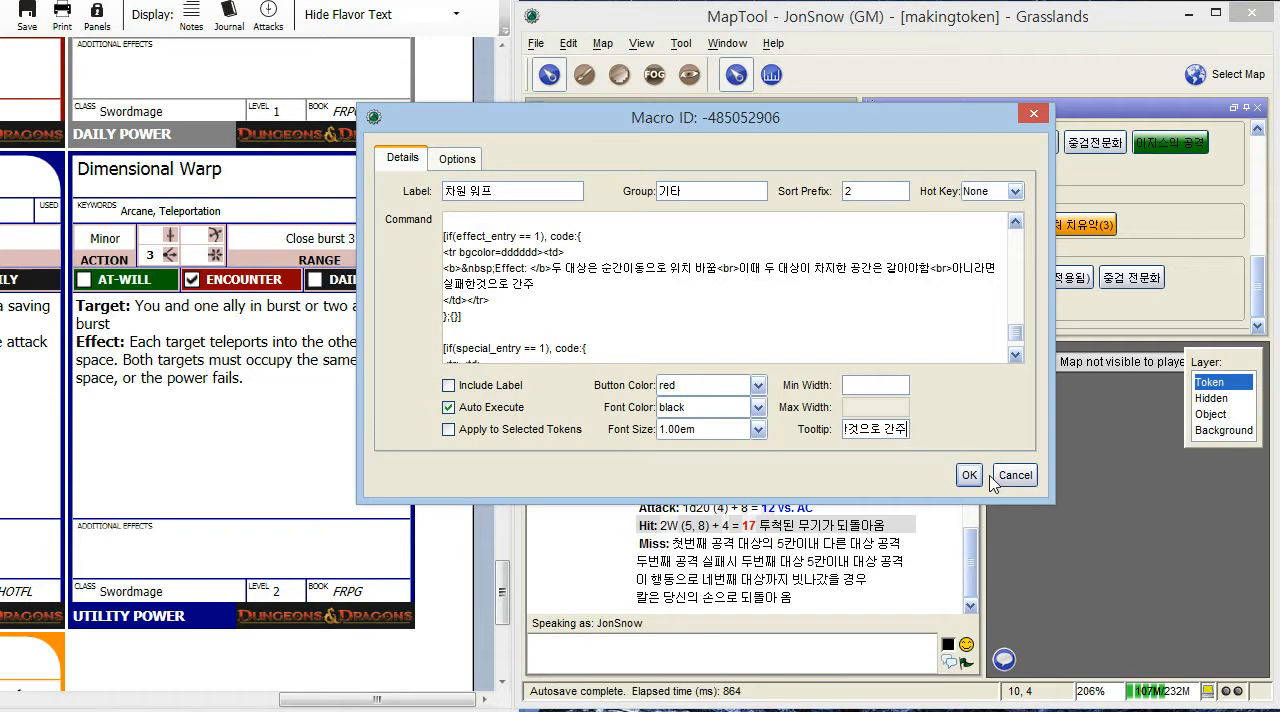
pyautogui.click(969, 476)
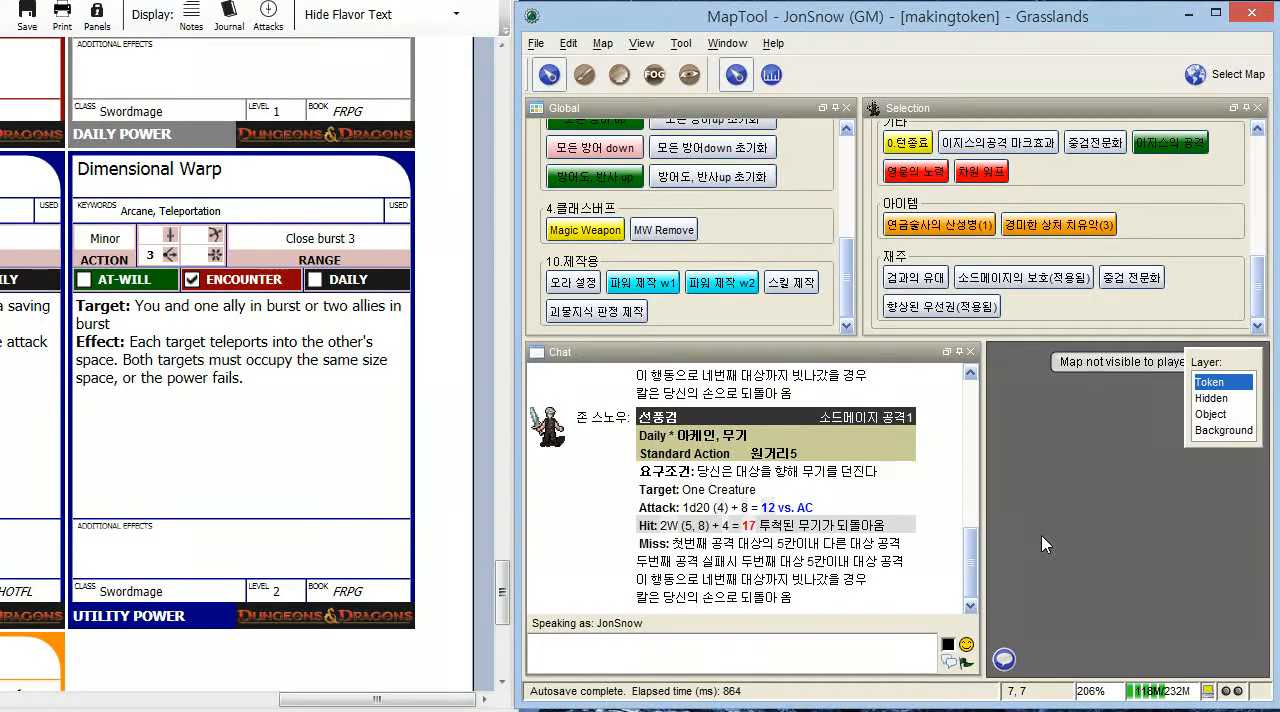
# - Check the new tooltip of 차원 워프 and run the at-will attack macro 녹염검 from the 공격 group
pyautogui.moveTo(1001, 175)
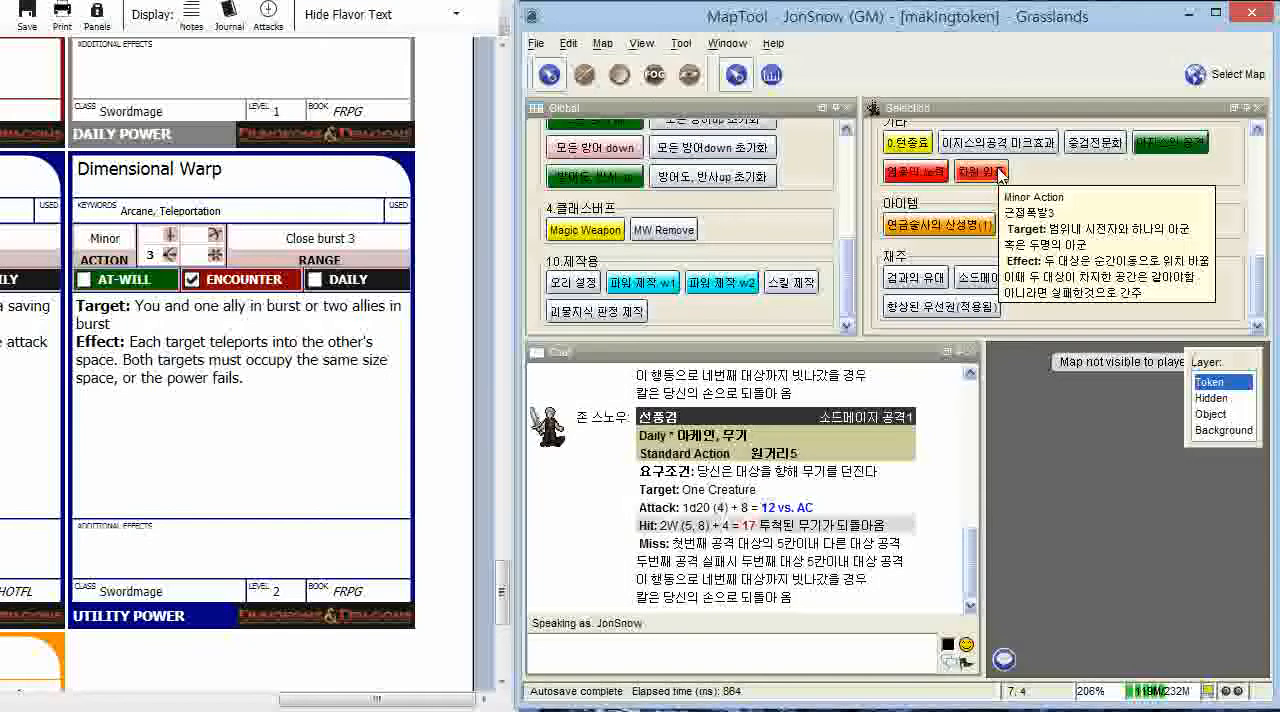
pyautogui.click(999, 171)
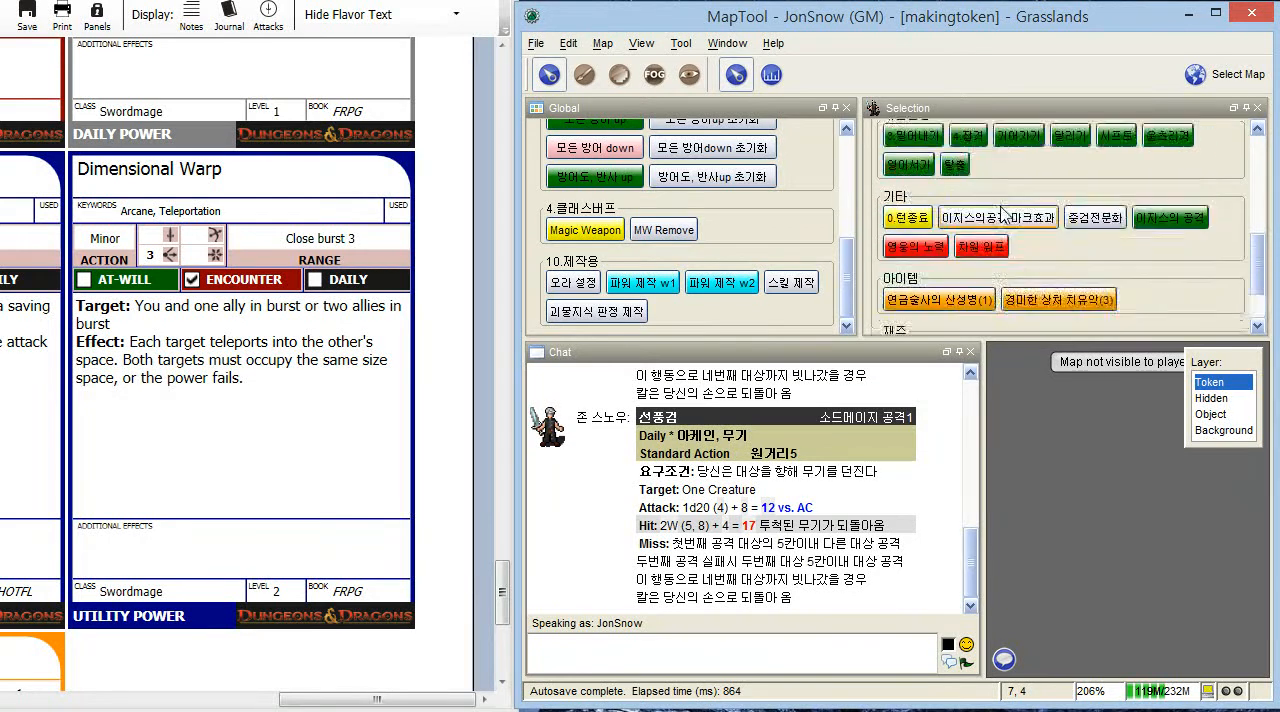
pyautogui.click(876, 440)
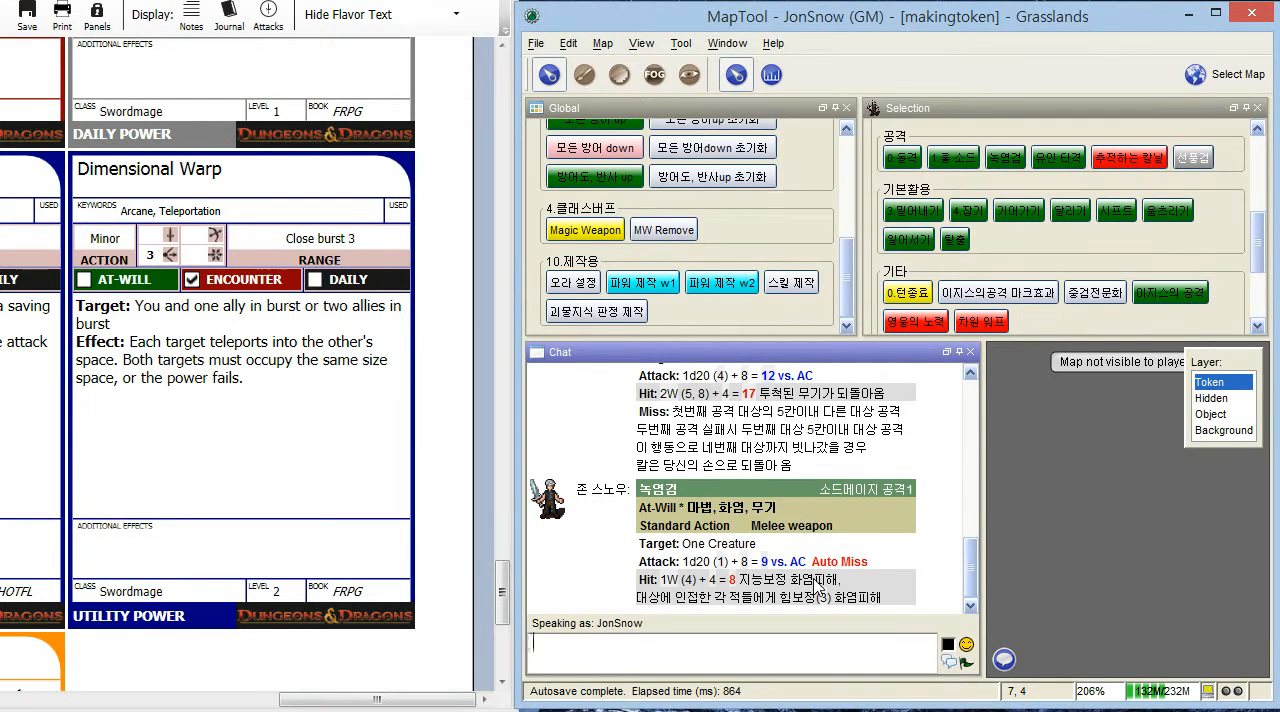
# - Bring the token into view on the map and run the global 파워 제작 w1 macro to open the power creation form
pyautogui.scroll(-5, 1095, 548)
pyautogui.moveTo(1177, 522); pyautogui.dragTo(1103, 515)
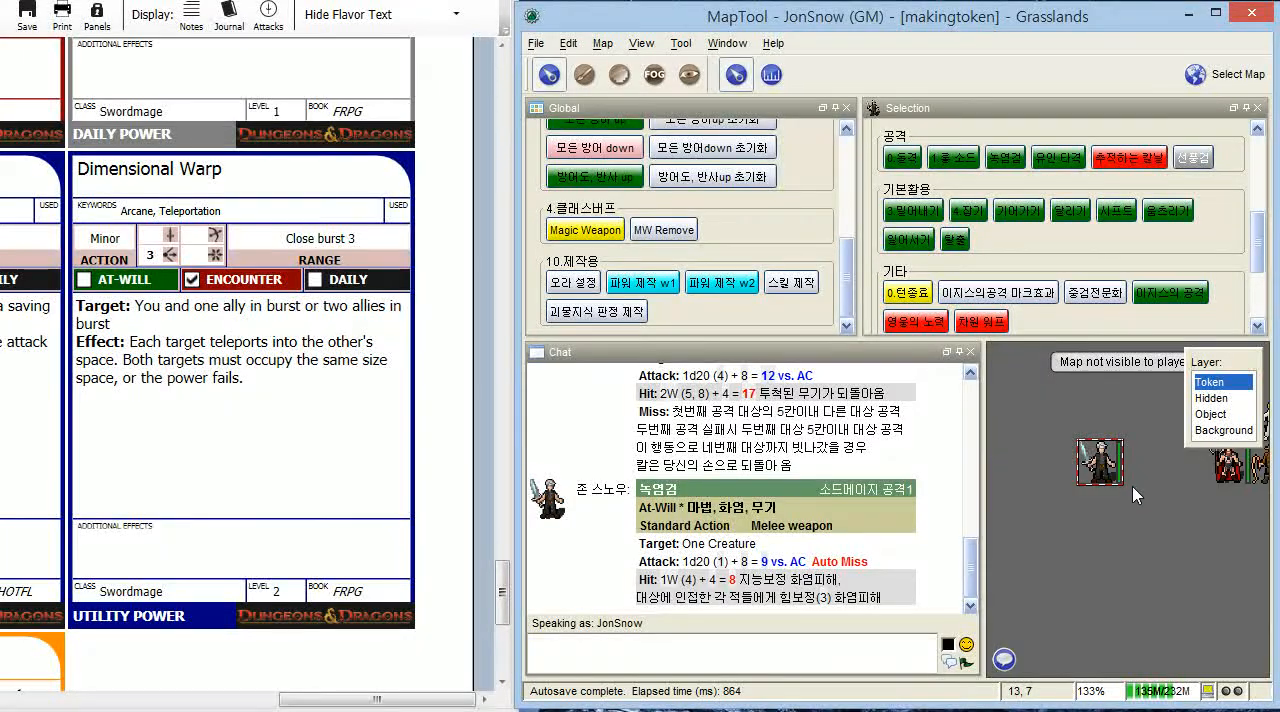
pyautogui.click(694, 290)
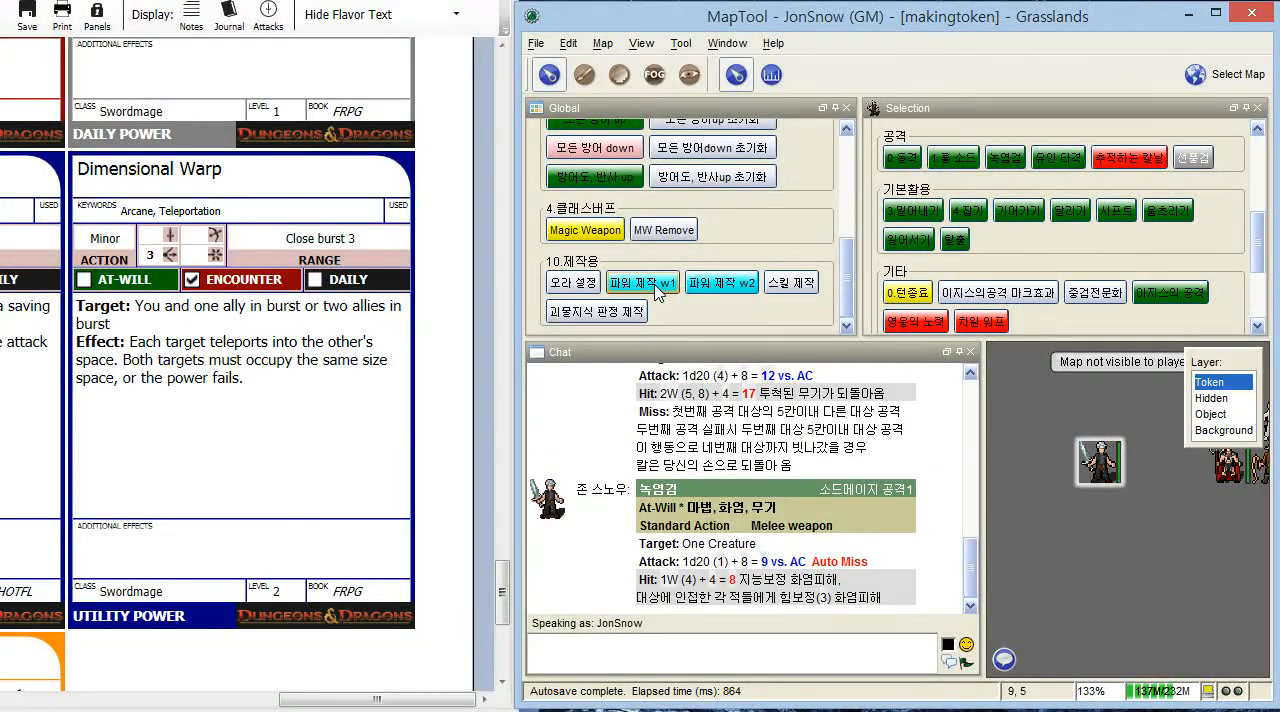
pyautogui.click(656, 284)
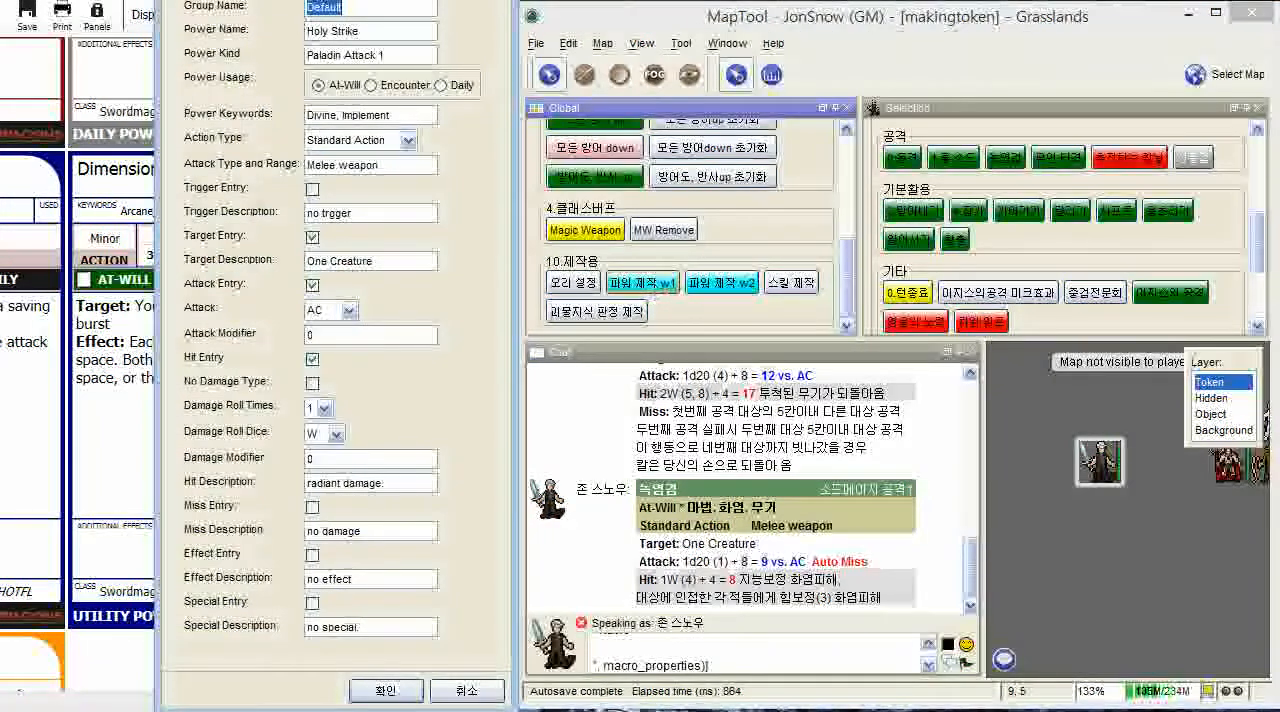
pyautogui.moveTo(380, 2); pyautogui.dragTo(698, 0)
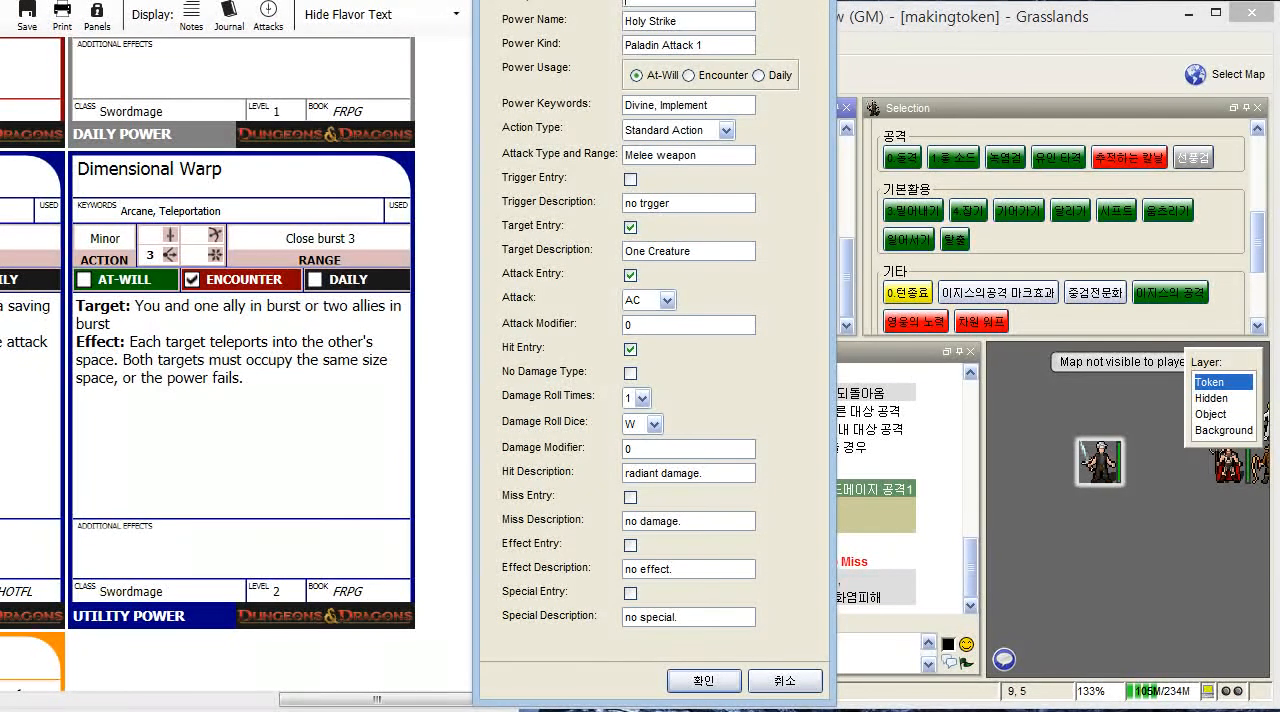
pyautogui.press('Tab')
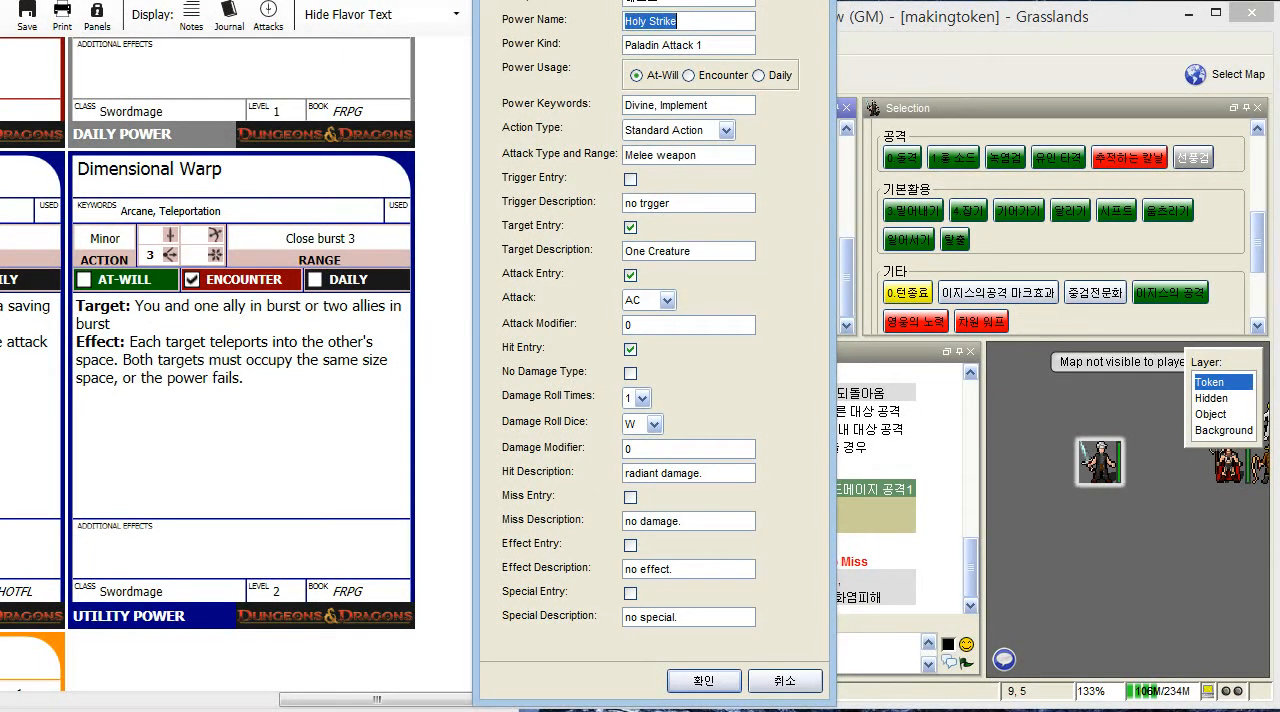
pyautogui.press('BackSpace')
pyautogui.write('홀')
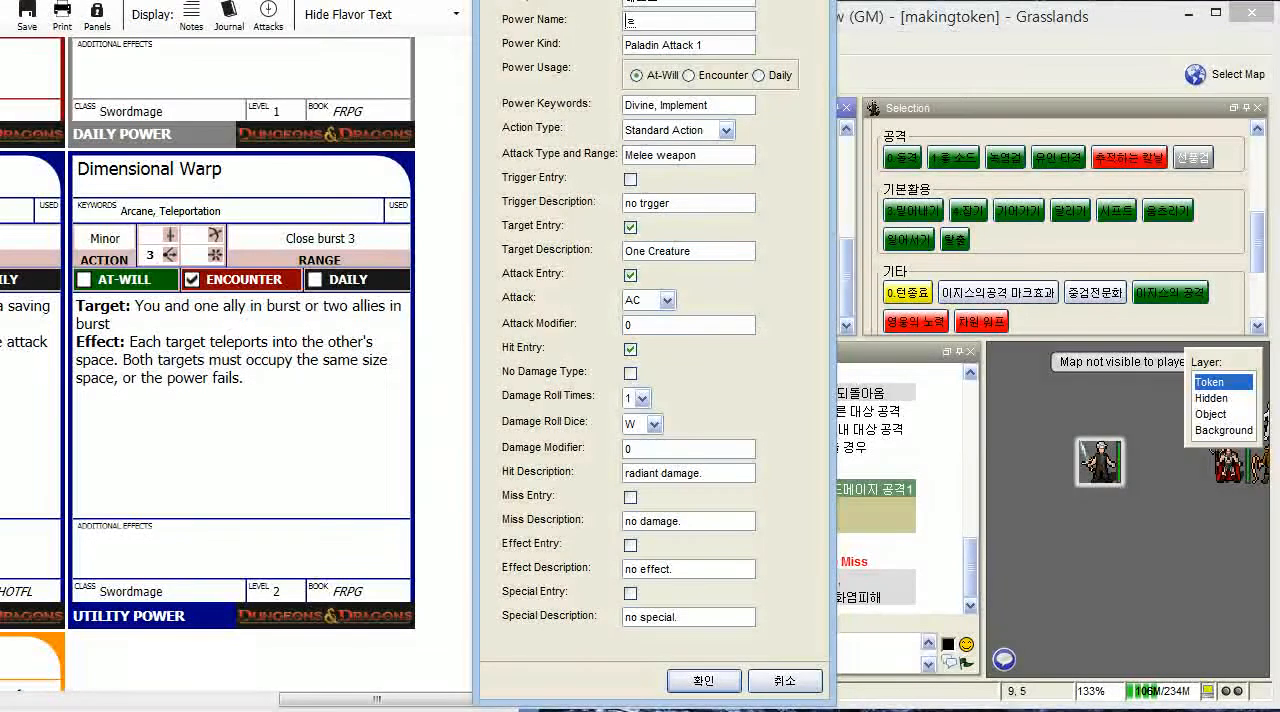
pyautogui.write(' 크로우')
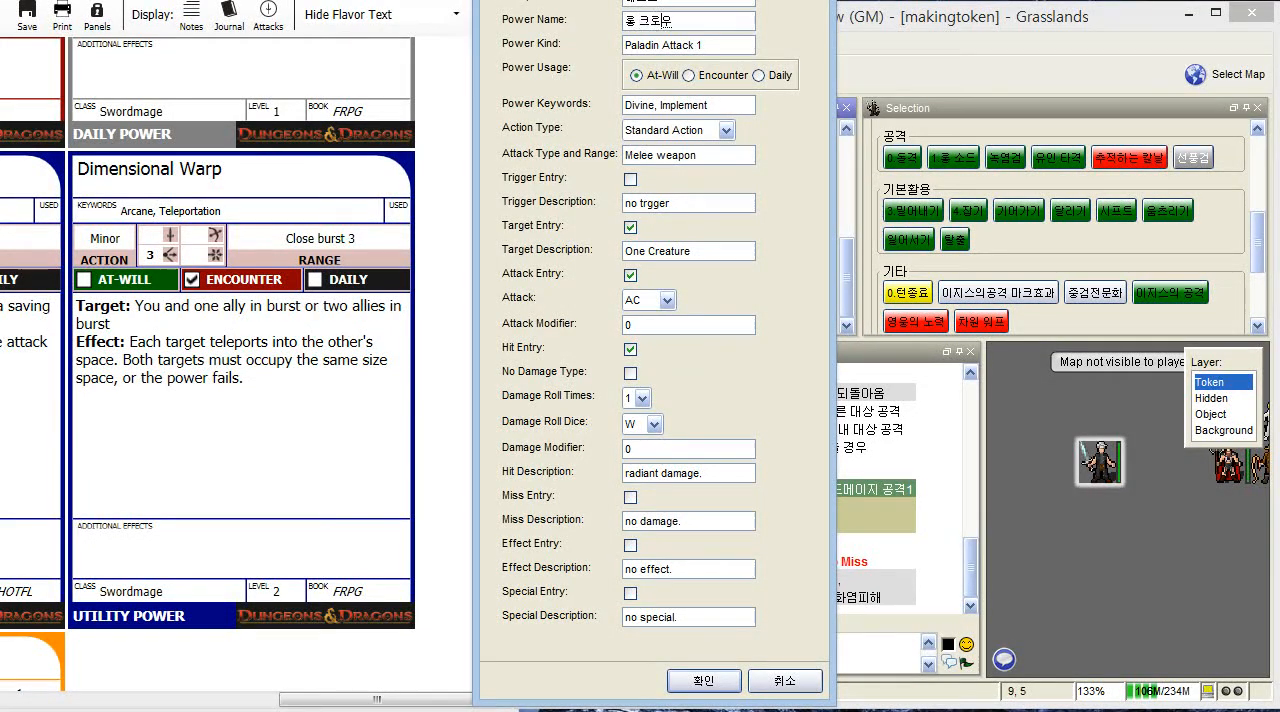
pyautogui.press('Tab')
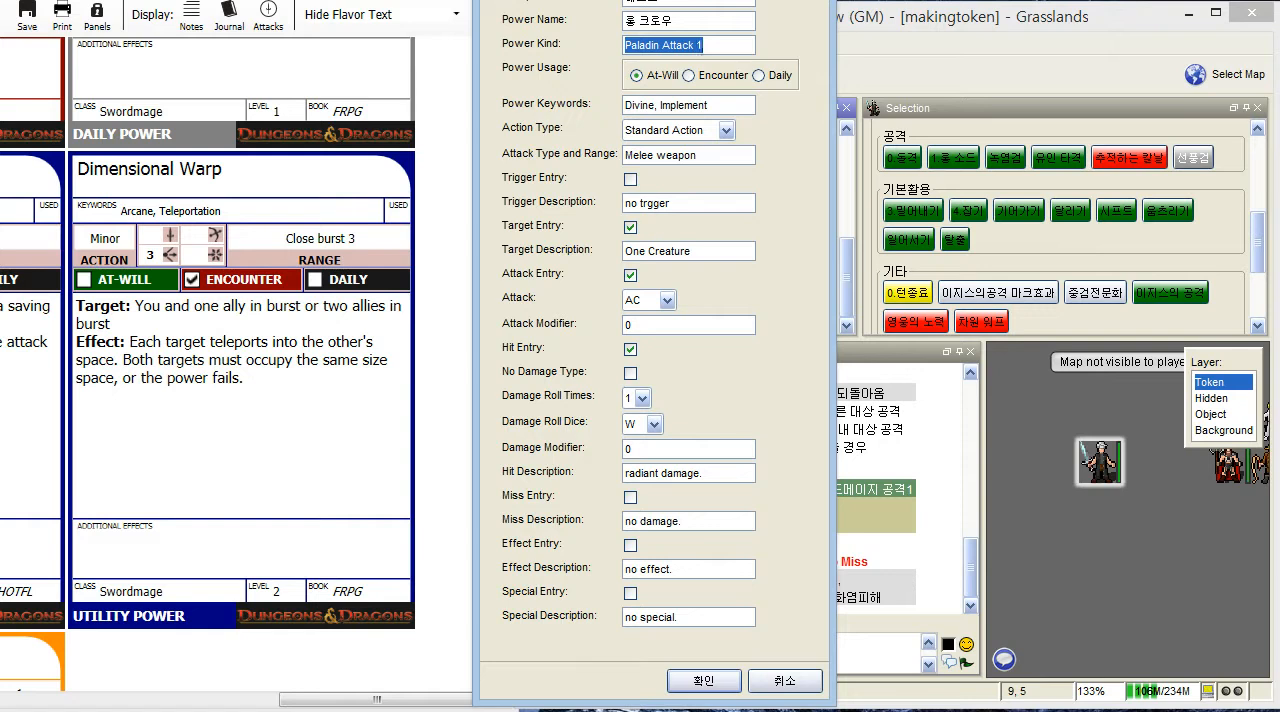
pyautogui.press('BackSpace')
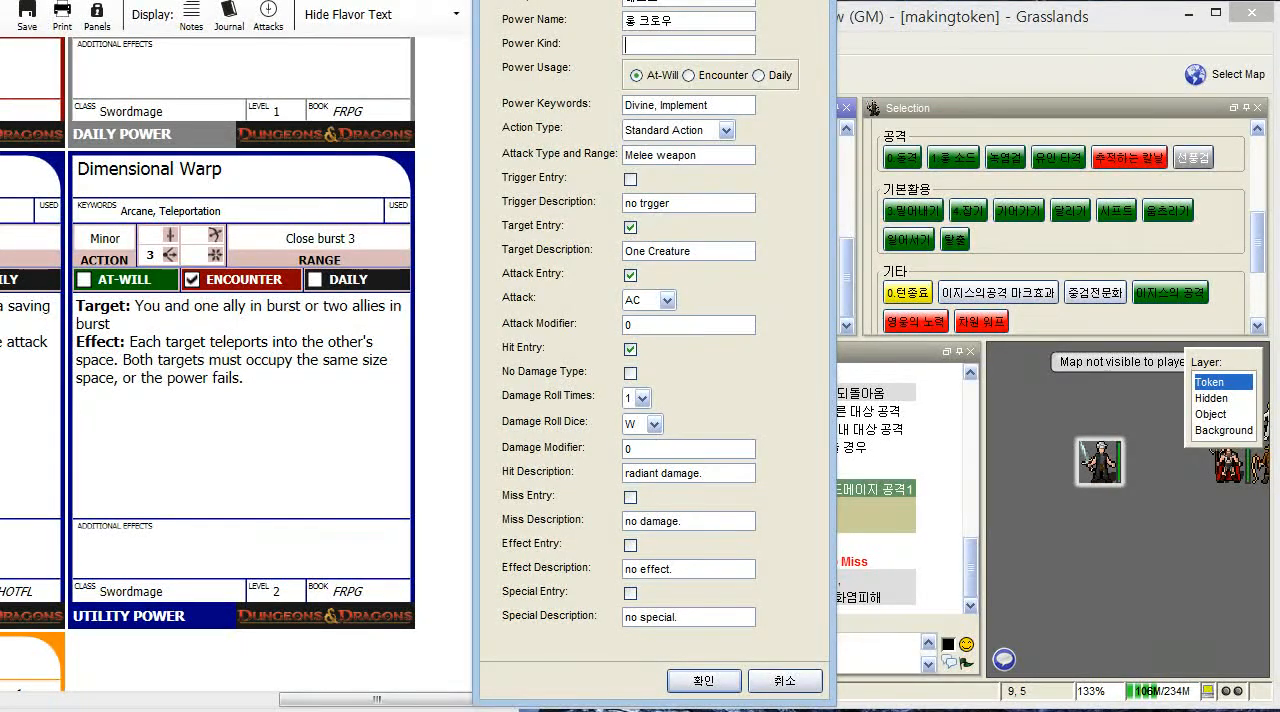
pyautogui.write('로드커맨더')
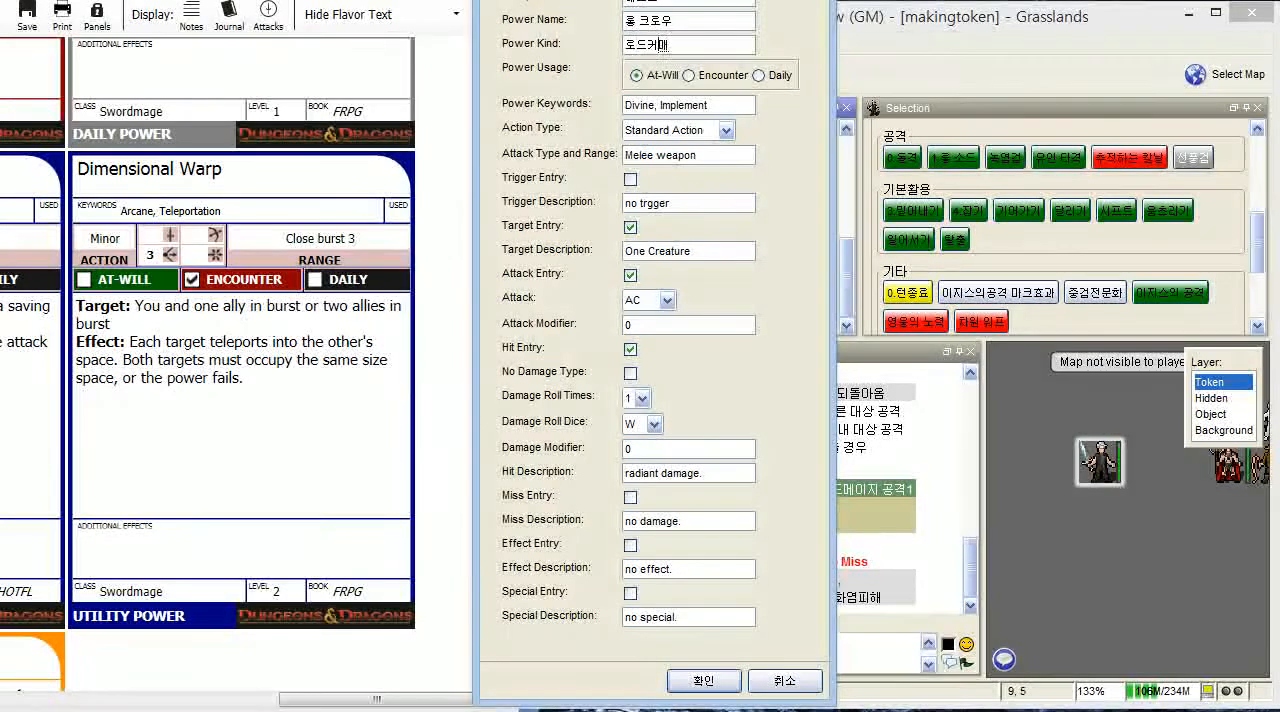
pyautogui.write(' ㄱ')
pyautogui.write('공격')
pyautogui.write('1')
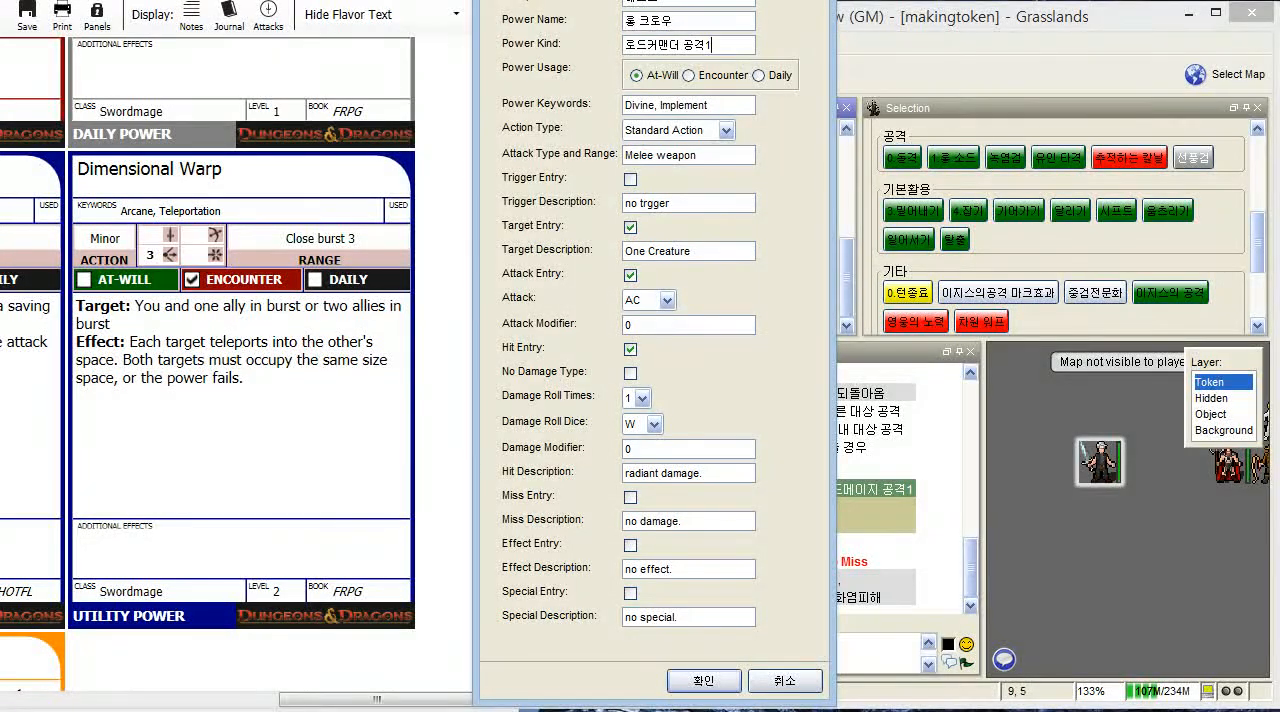
pyautogui.tripleClick(729, 104)
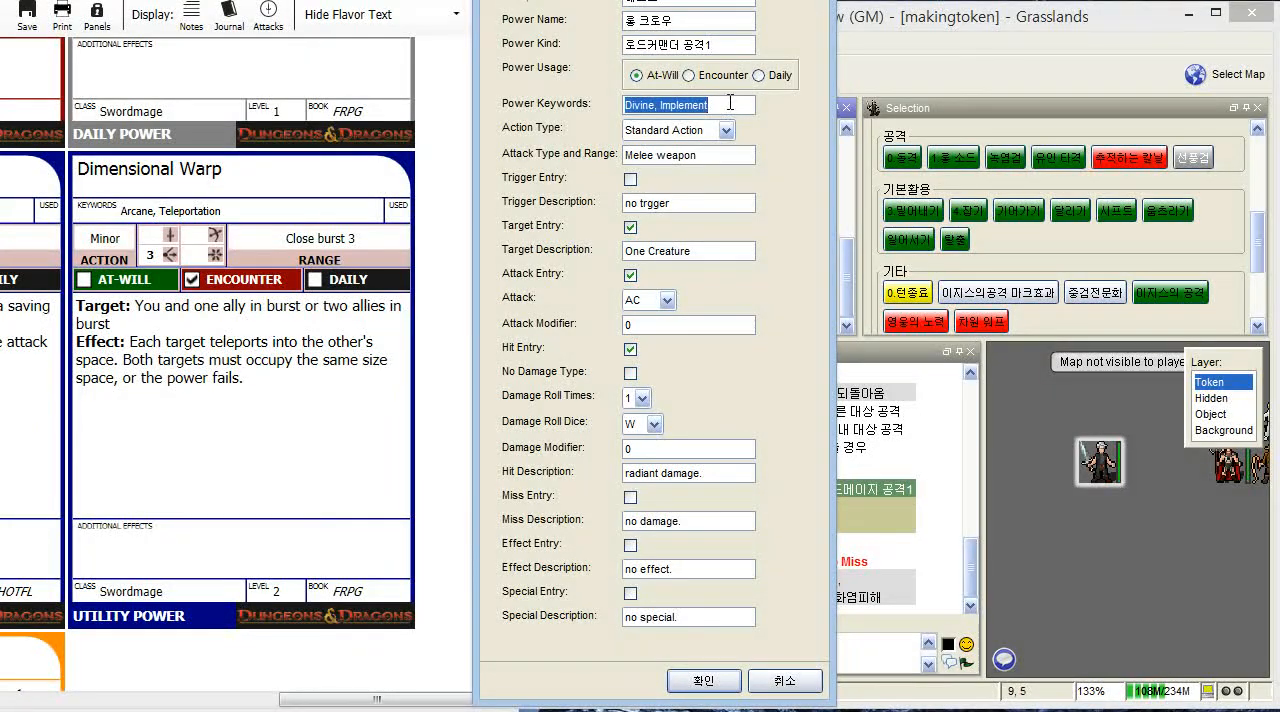
pyautogui.press('BackSpace')
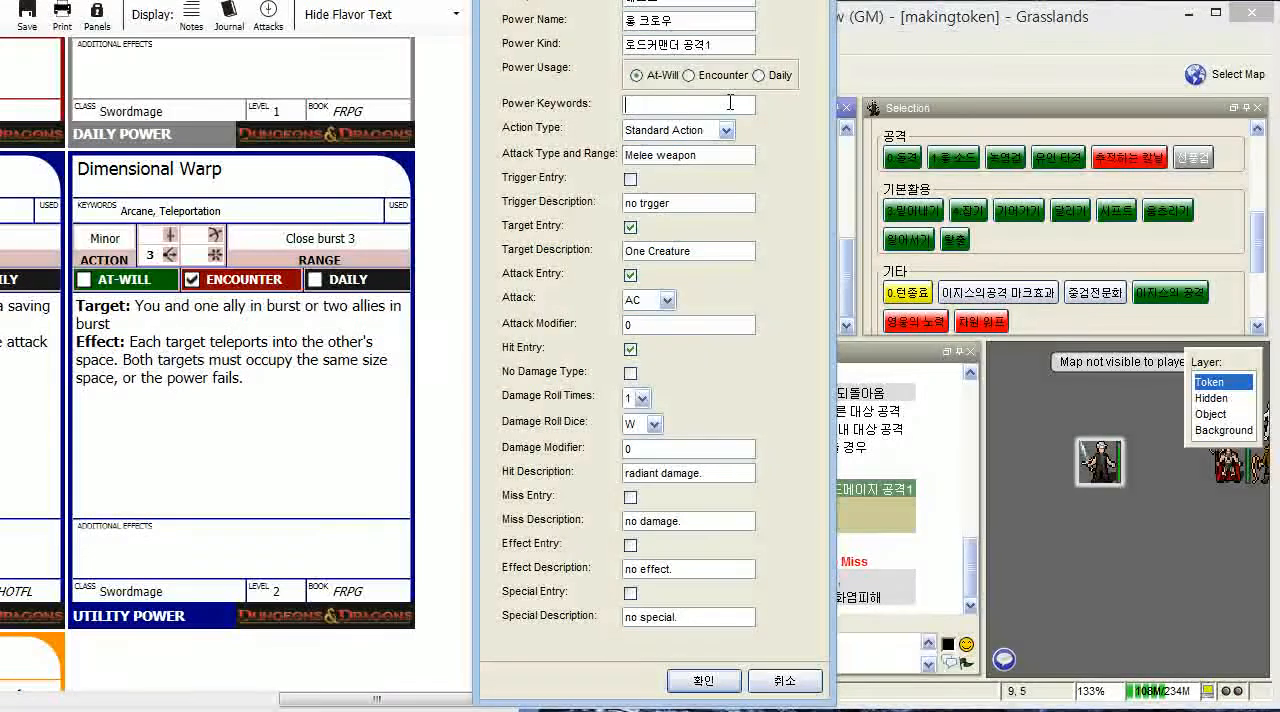
pyautogui.write('무기')
pyautogui.write('.')
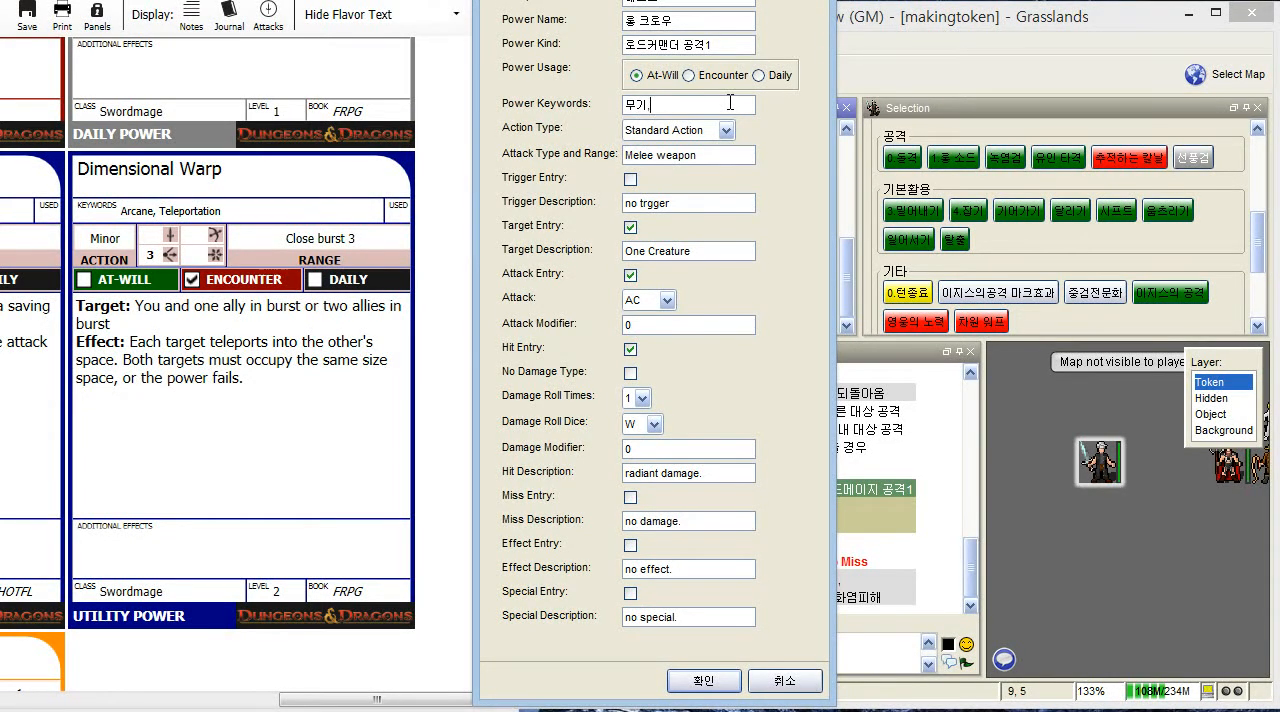
pyautogui.write(' 냉기')
pyautogui.press('BackSpace')
pyautogui.press('BackSpace')
pyautogui.write('화염')
pyautogui.press('Tab')
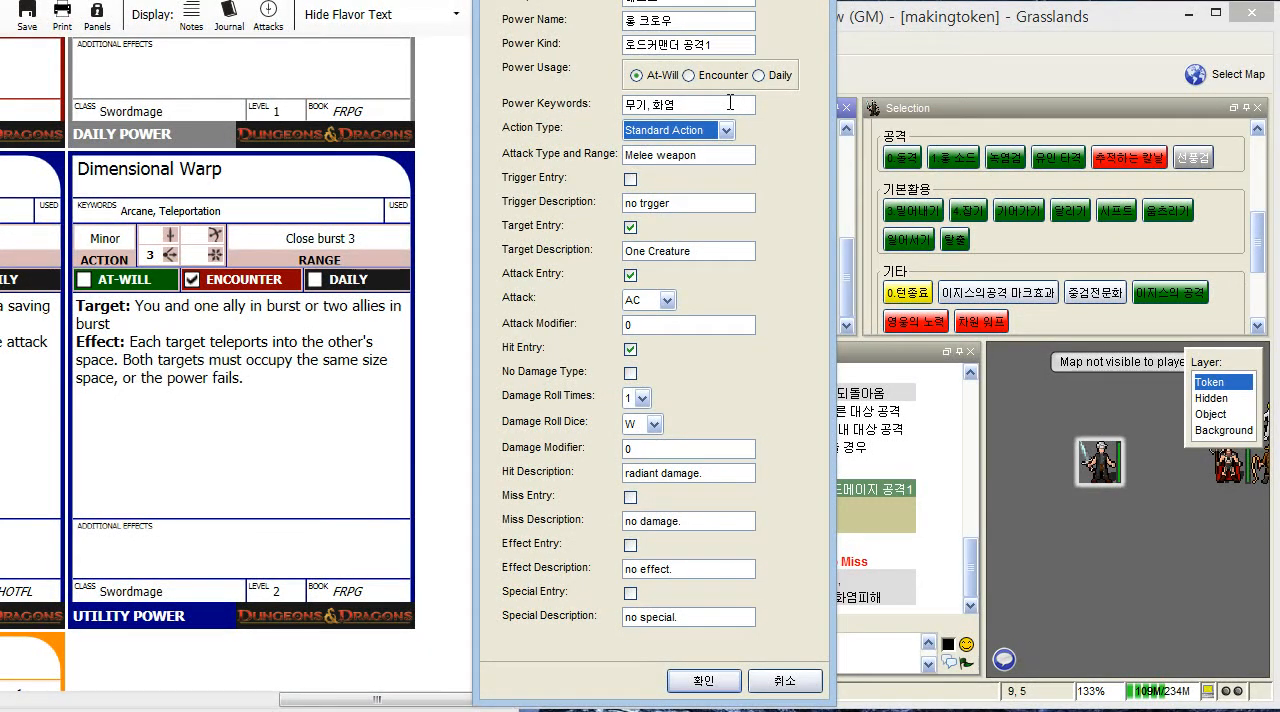
pyautogui.press('Tab')
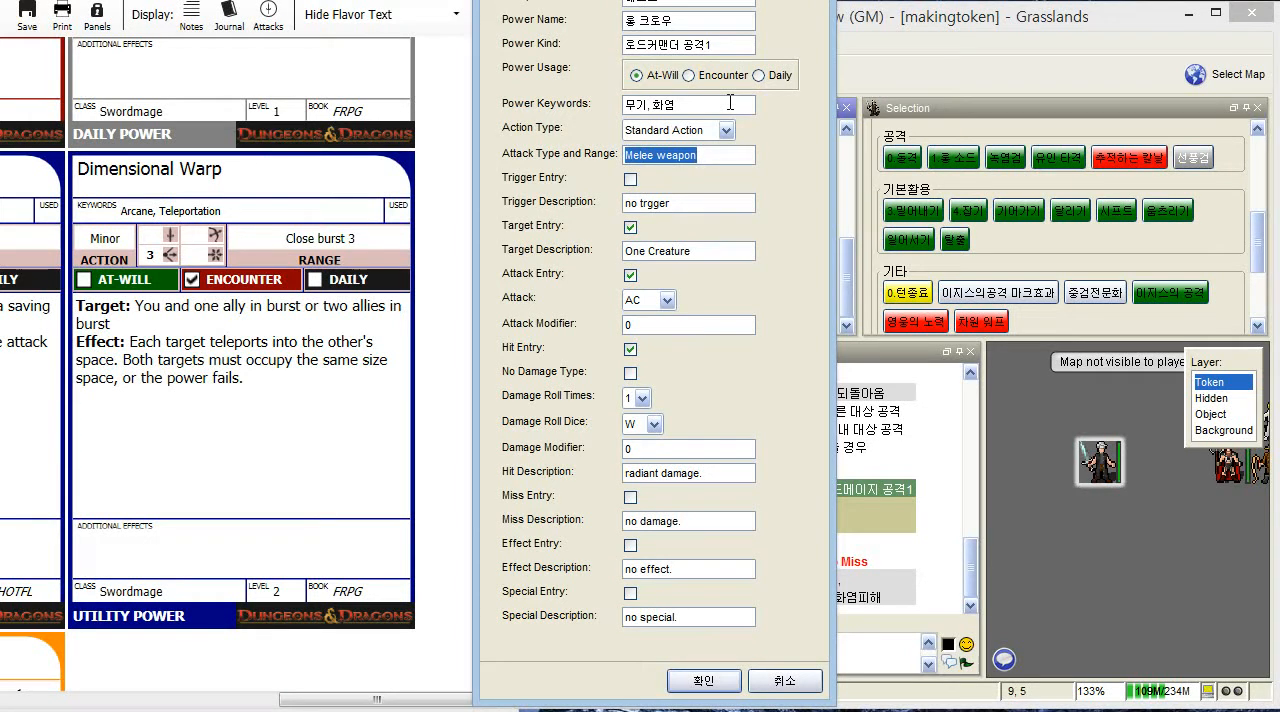
pyautogui.press('Tab')
pyautogui.press('Tab')
pyautogui.press('Tab')
pyautogui.press('Tab')
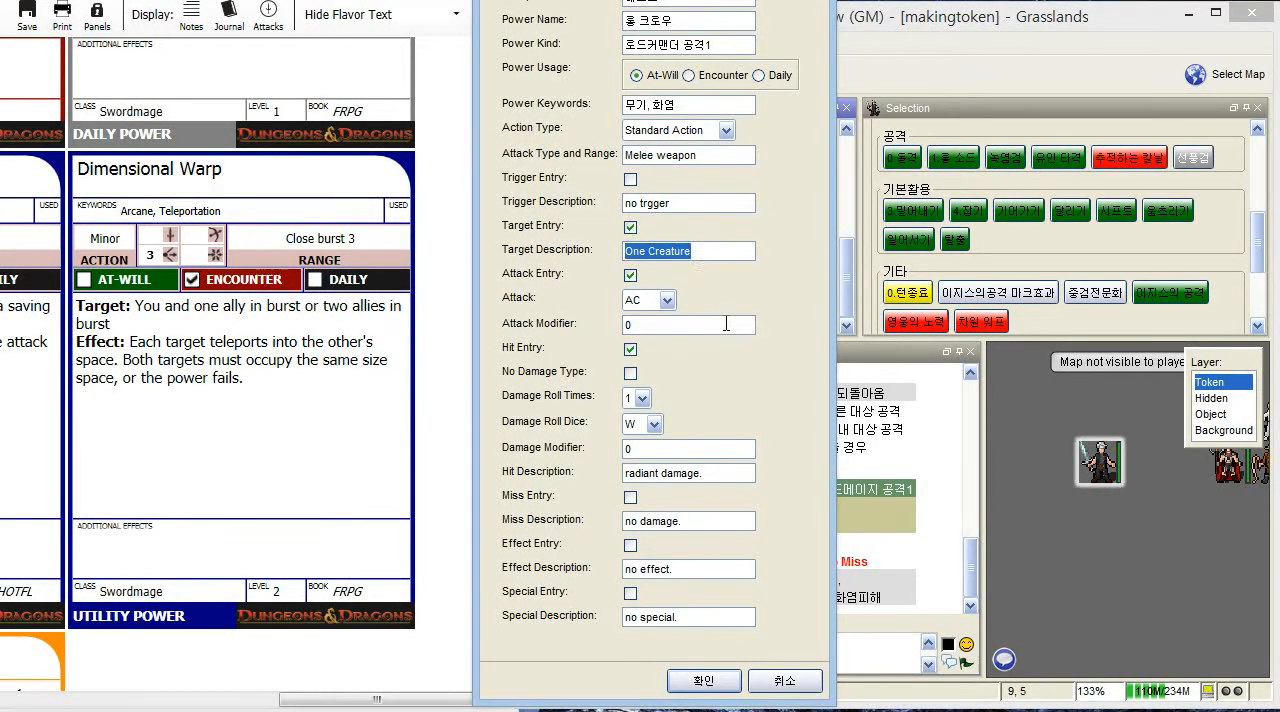
pyautogui.click(672, 322)
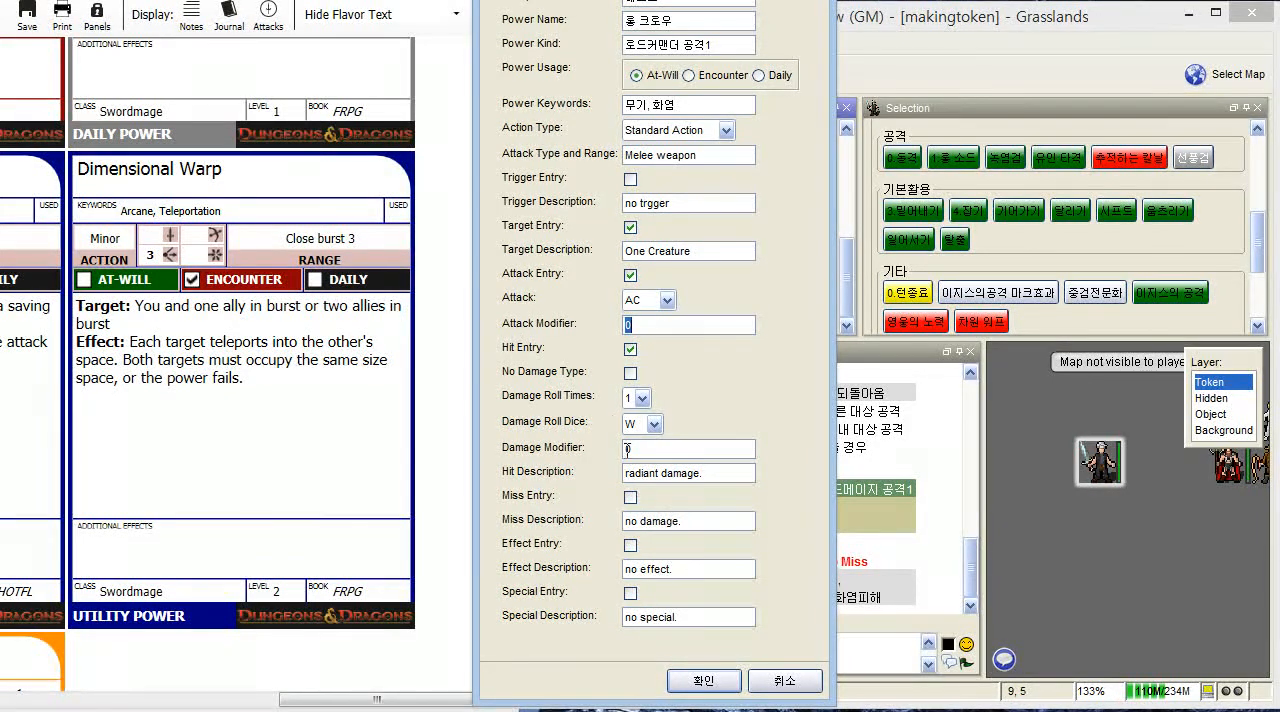
pyautogui.click(785, 681)
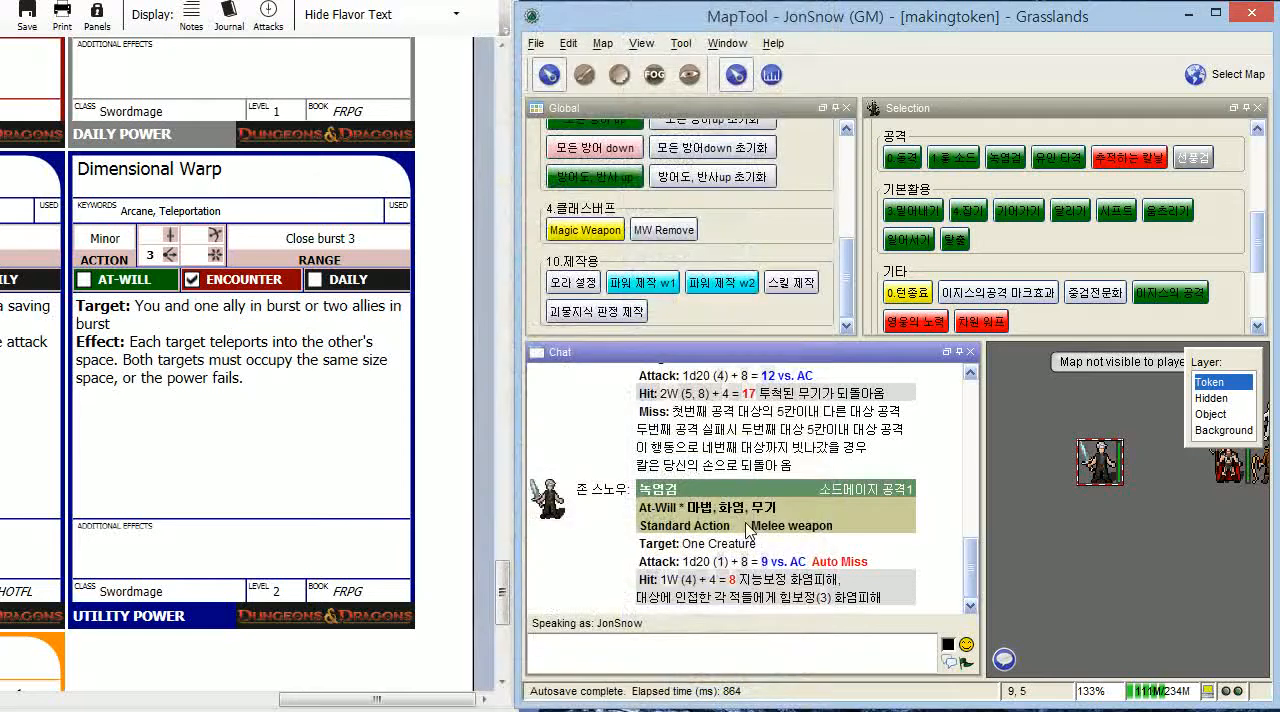
# - Bring up the Greenflame Blade power card and run the global 파워 제작 w1 macro to open a fresh power creation form beside it
pyautogui.moveTo(392, 697); pyautogui.dragTo(362, 650)
pyautogui.scroll(5, 362, 503)
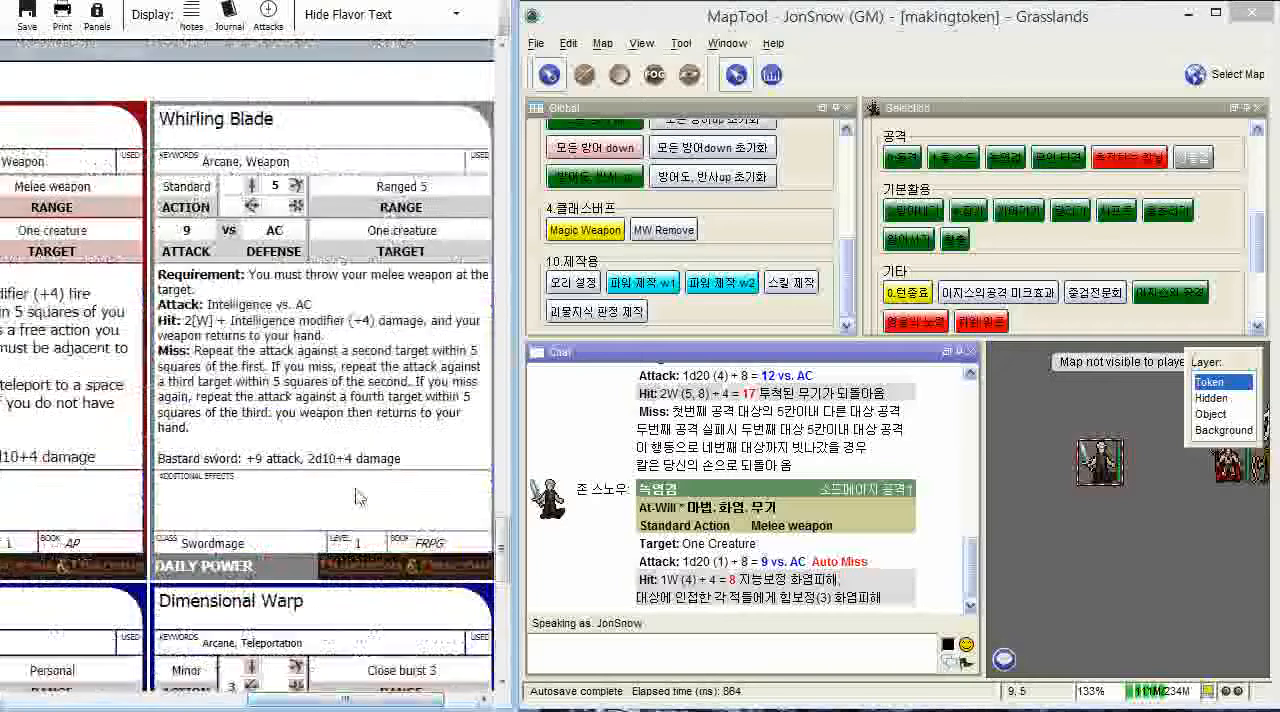
pyautogui.scroll(10, 358, 497)
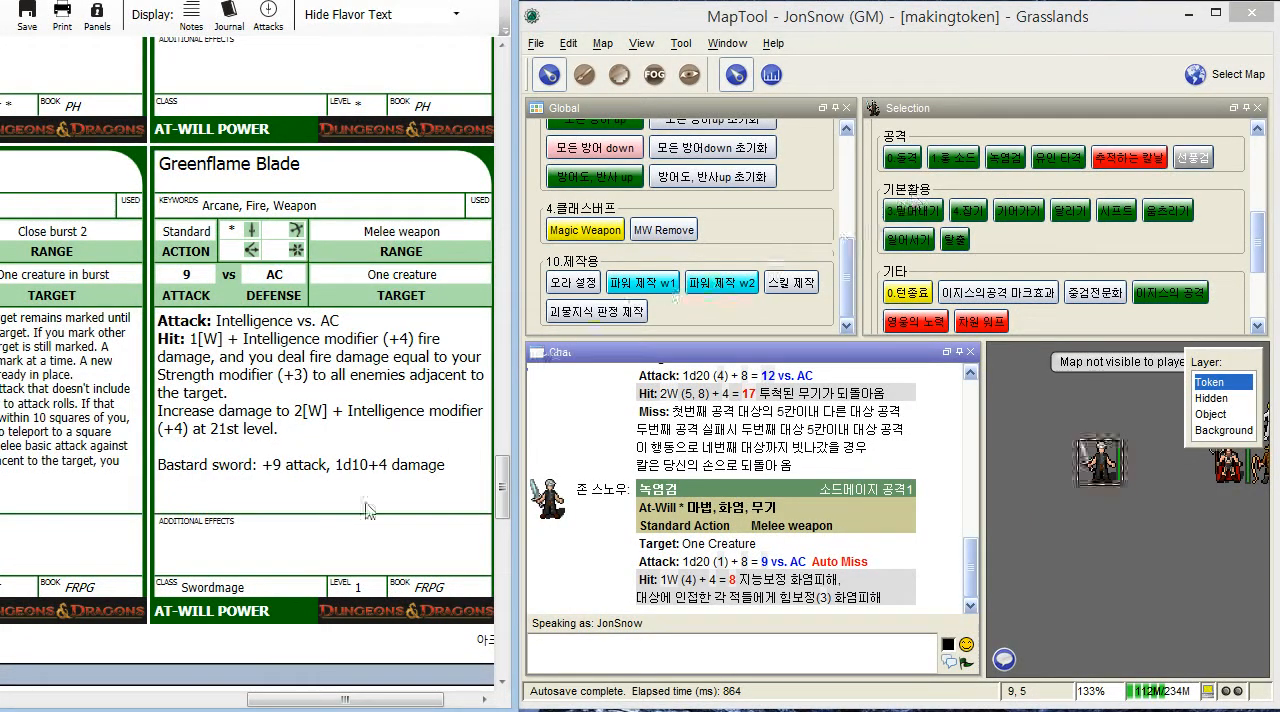
pyautogui.hscroll(3, 338, 553)
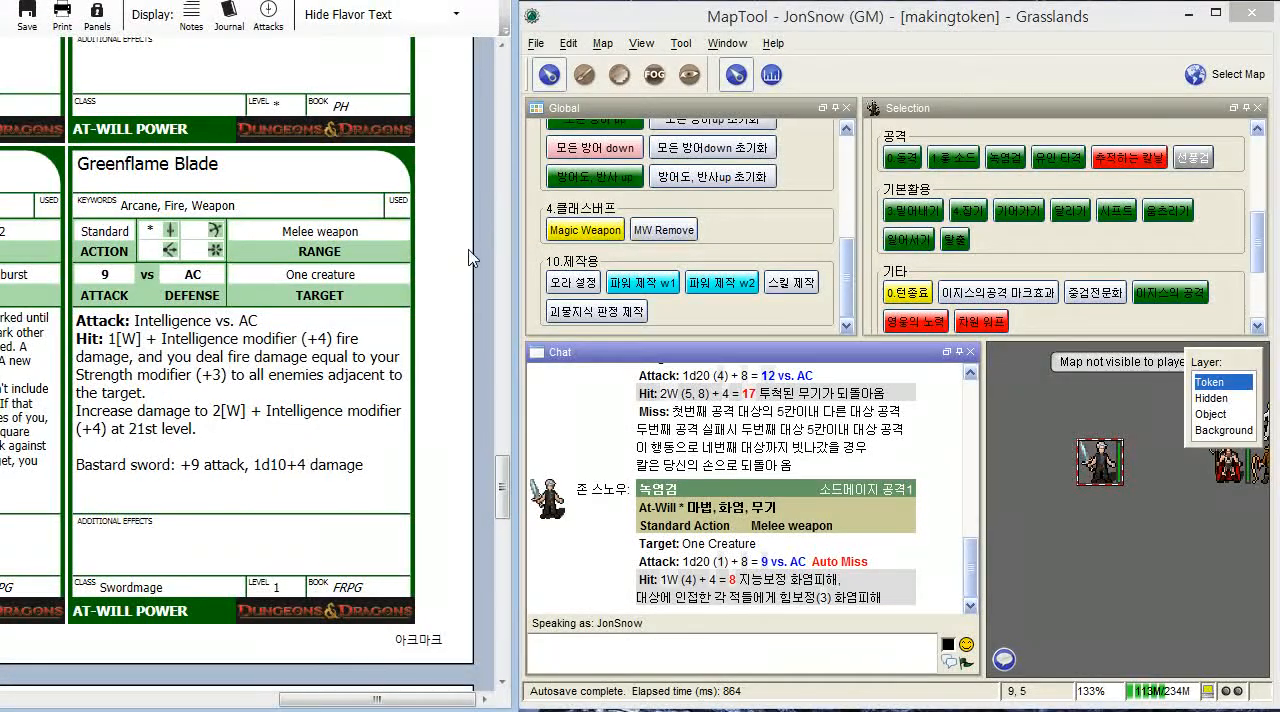
pyautogui.click(645, 284)
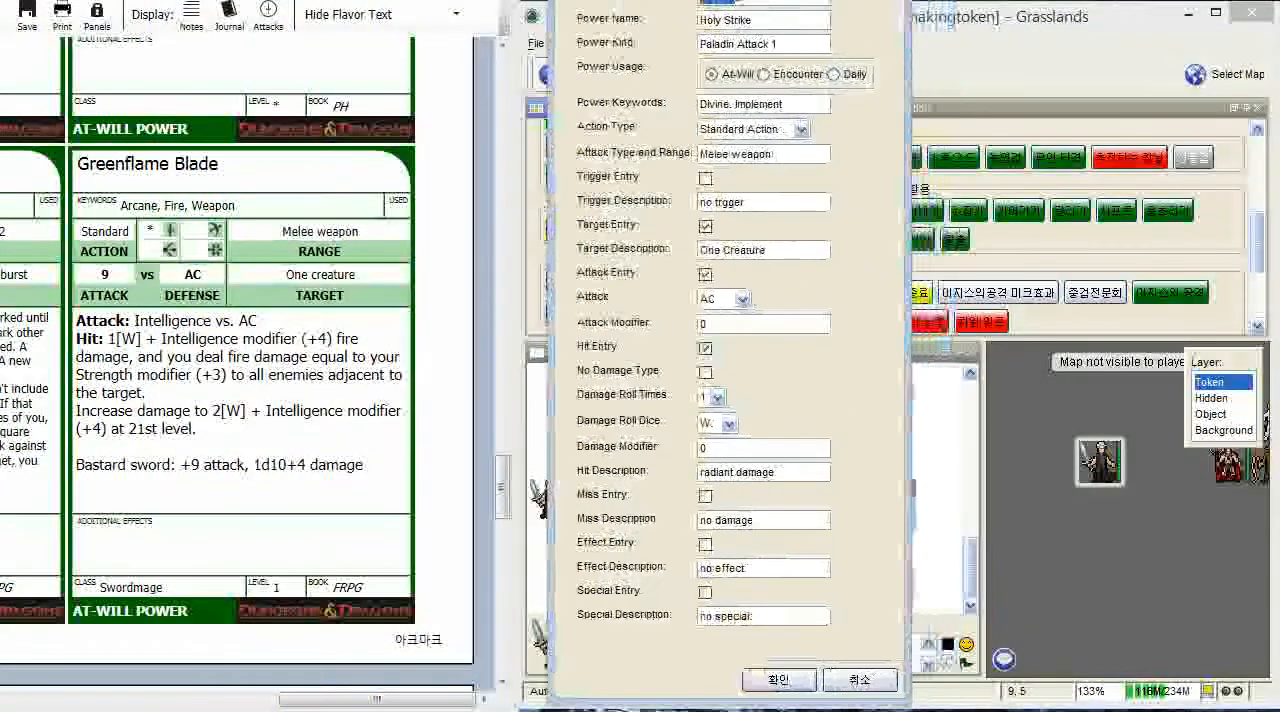
pyautogui.moveTo(738, 1); pyautogui.dragTo(699, 1)
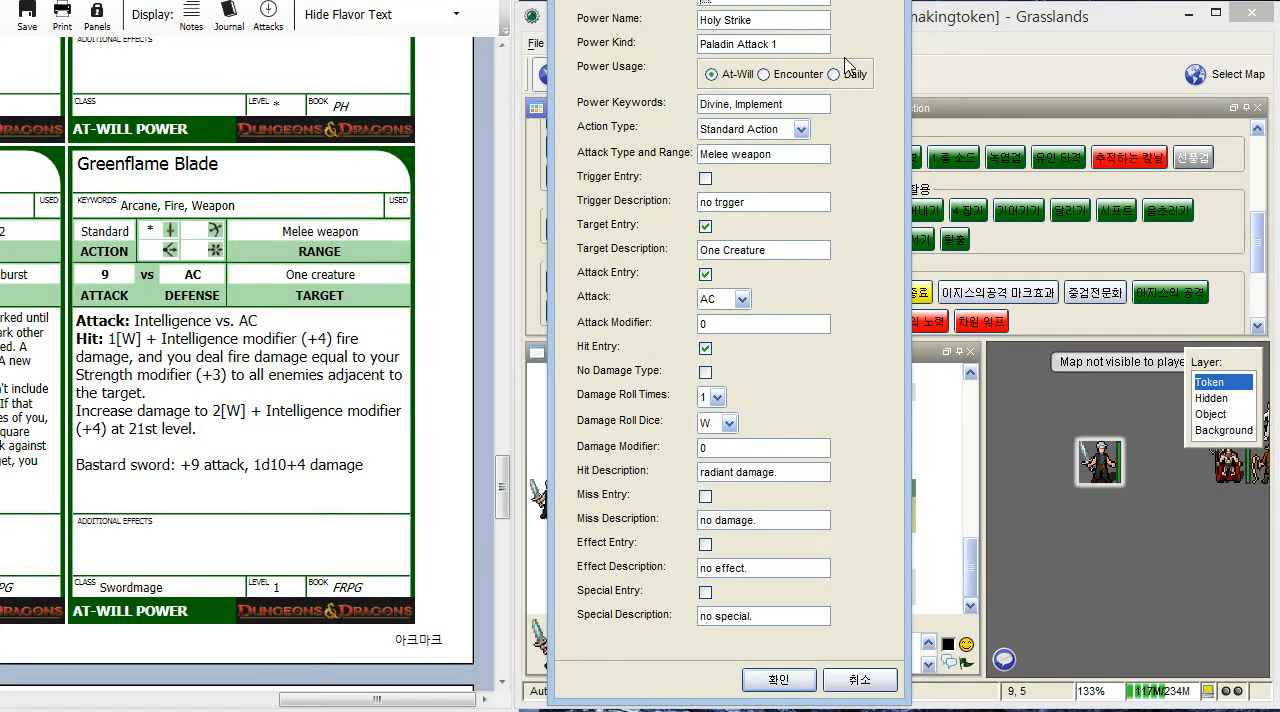
# - Name the power 녹염검 and look up Greenflame Blade's details in the D&D Character Builder before returning to the form
pyautogui.press('Tab')
pyautogui.write('ㅎ')
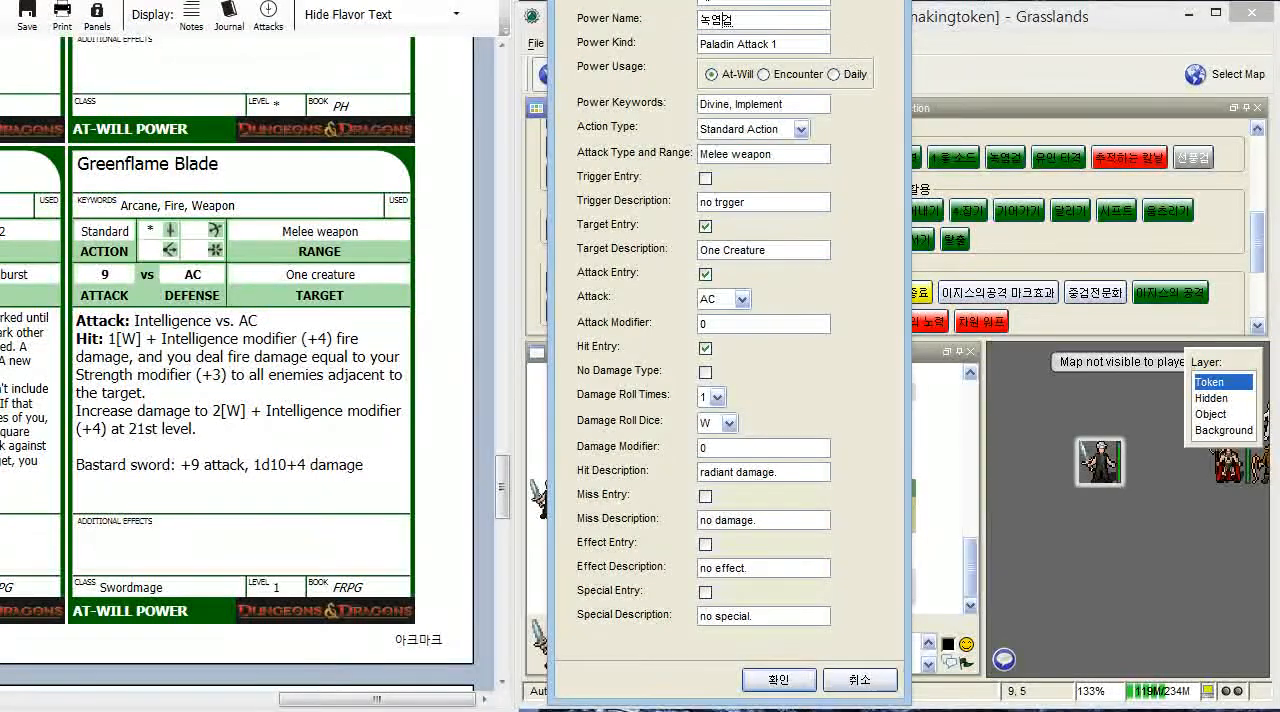
pyautogui.hotkey('alt', 'Tab')
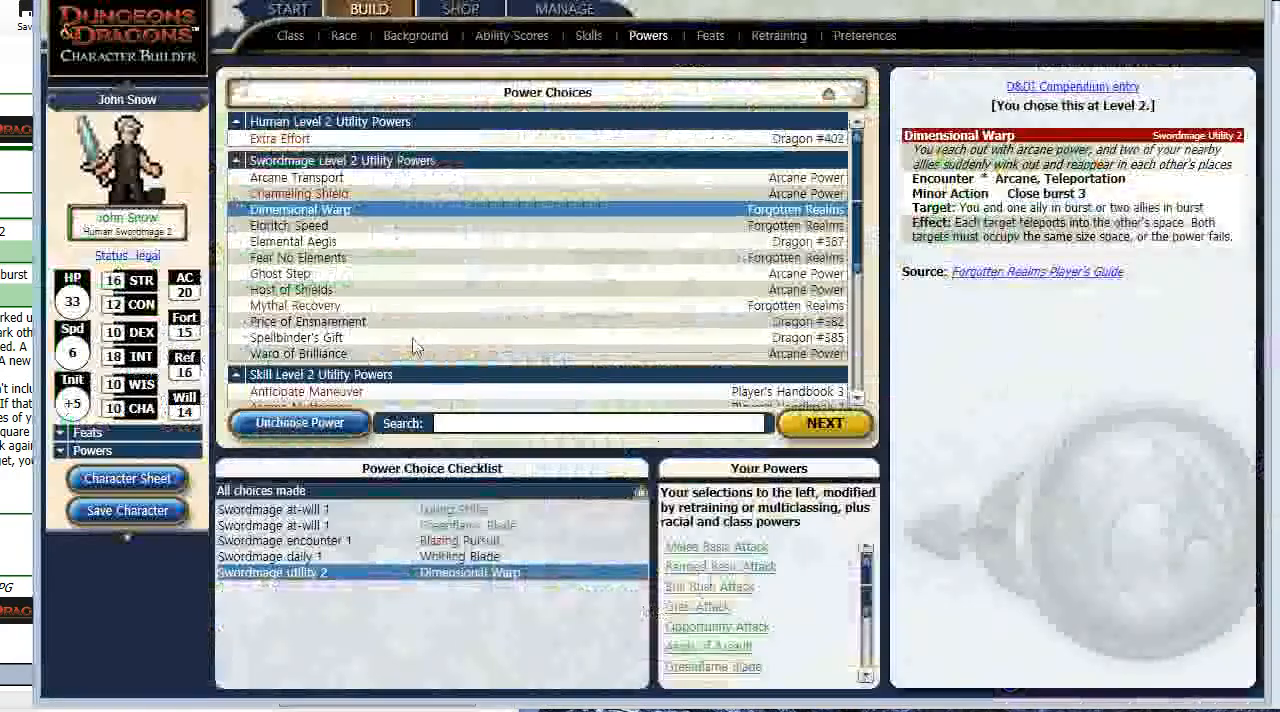
pyautogui.click(460, 530)
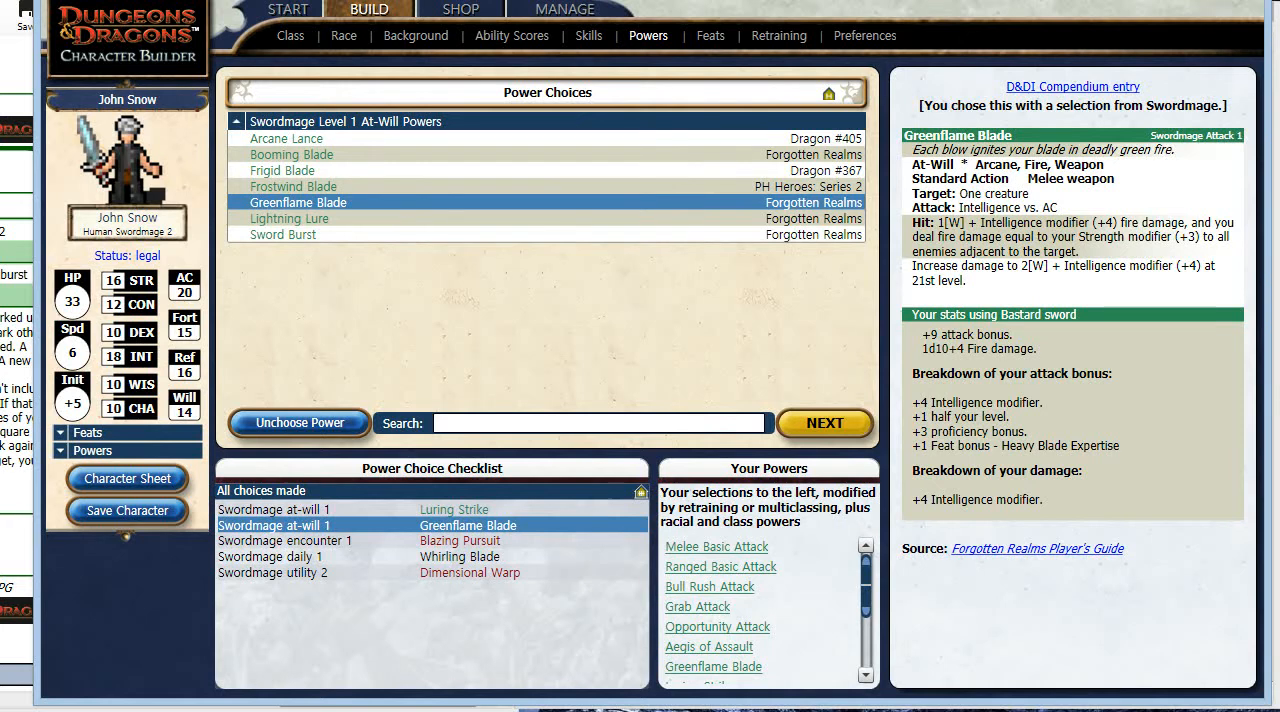
pyautogui.hotkey('alt', 'Tab')
# - Set the power kind to 소드메이지 공격1
pyautogui.tripleClick(788, 46)
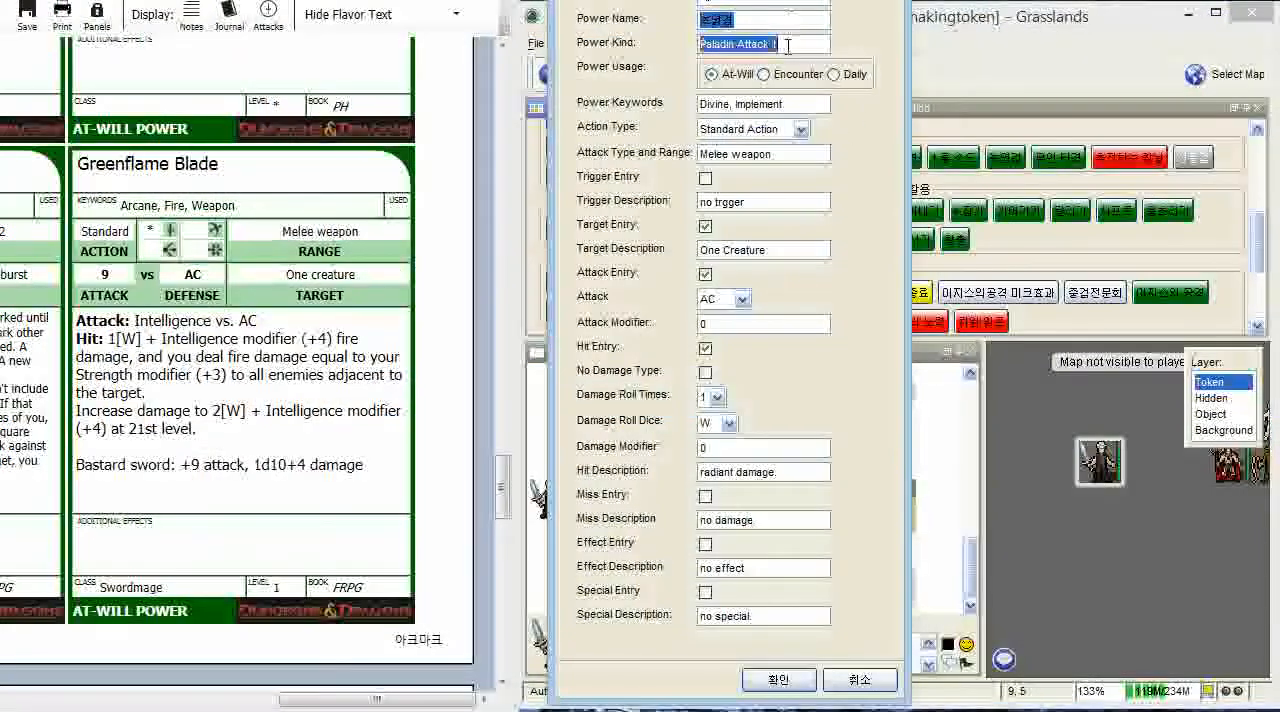
pyautogui.write('소드메이지고')
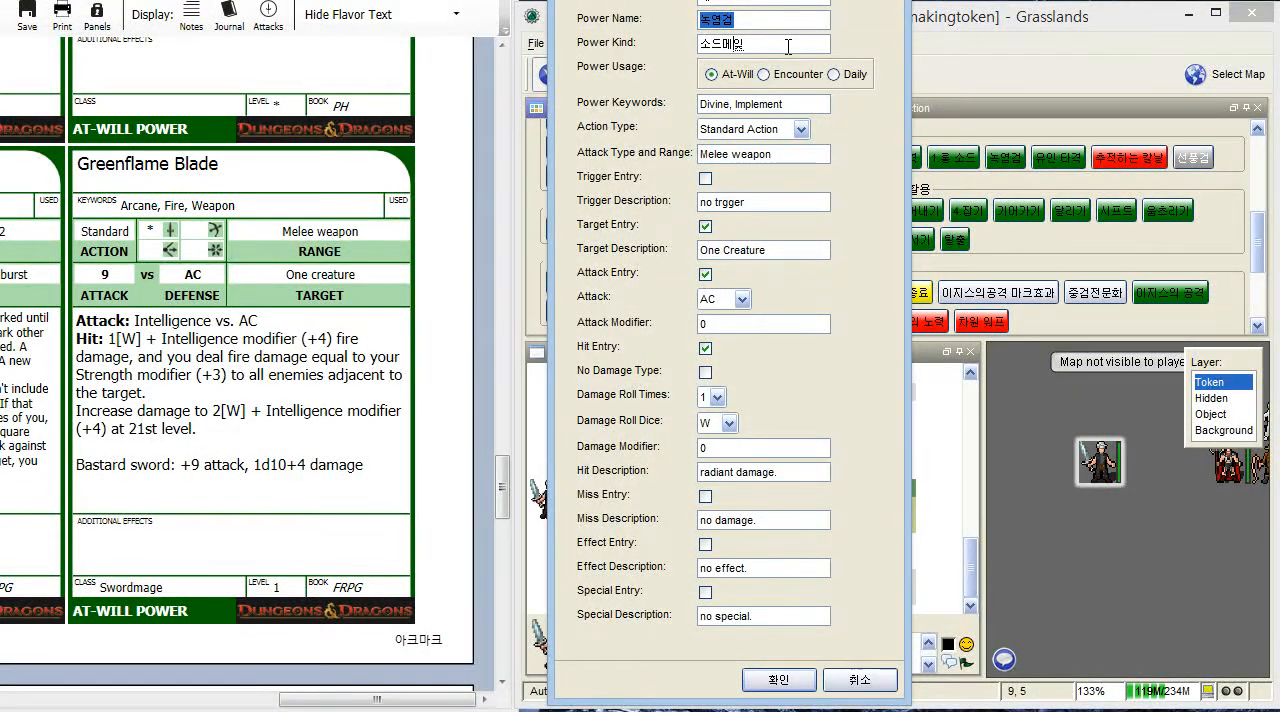
pyautogui.write('격')
pyautogui.press('BackSpace')
pyautogui.press('BackSpace')
pyautogui.write('공겨')
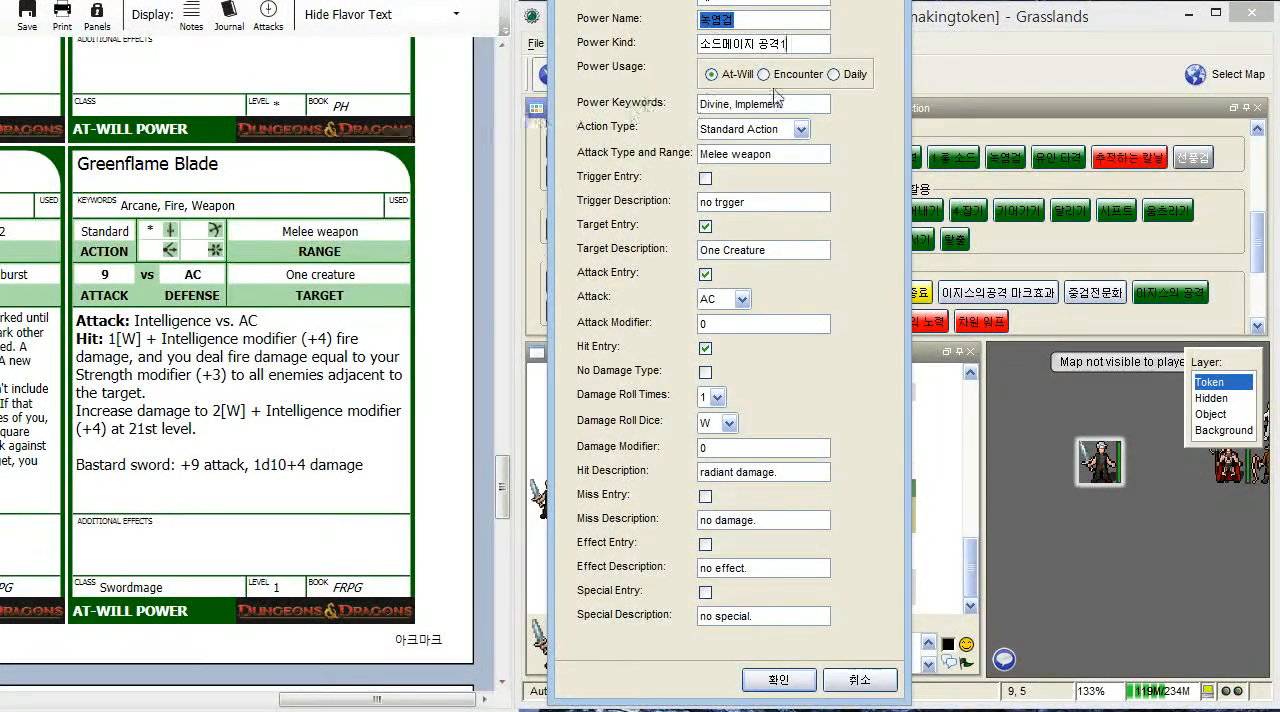
# - Set the power keywords to 아케인, 화염, 무기 and the attack modifier to 9
pyautogui.tripleClick(816, 103)
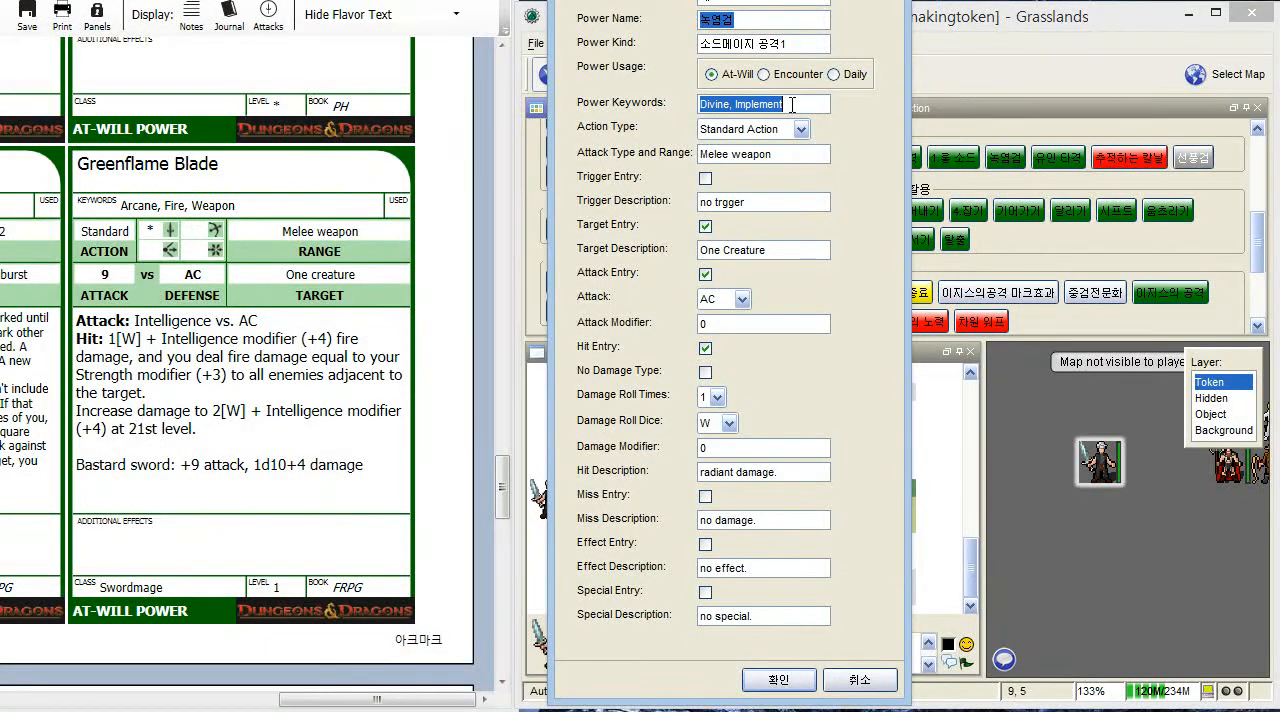
pyautogui.write('아케인, ')
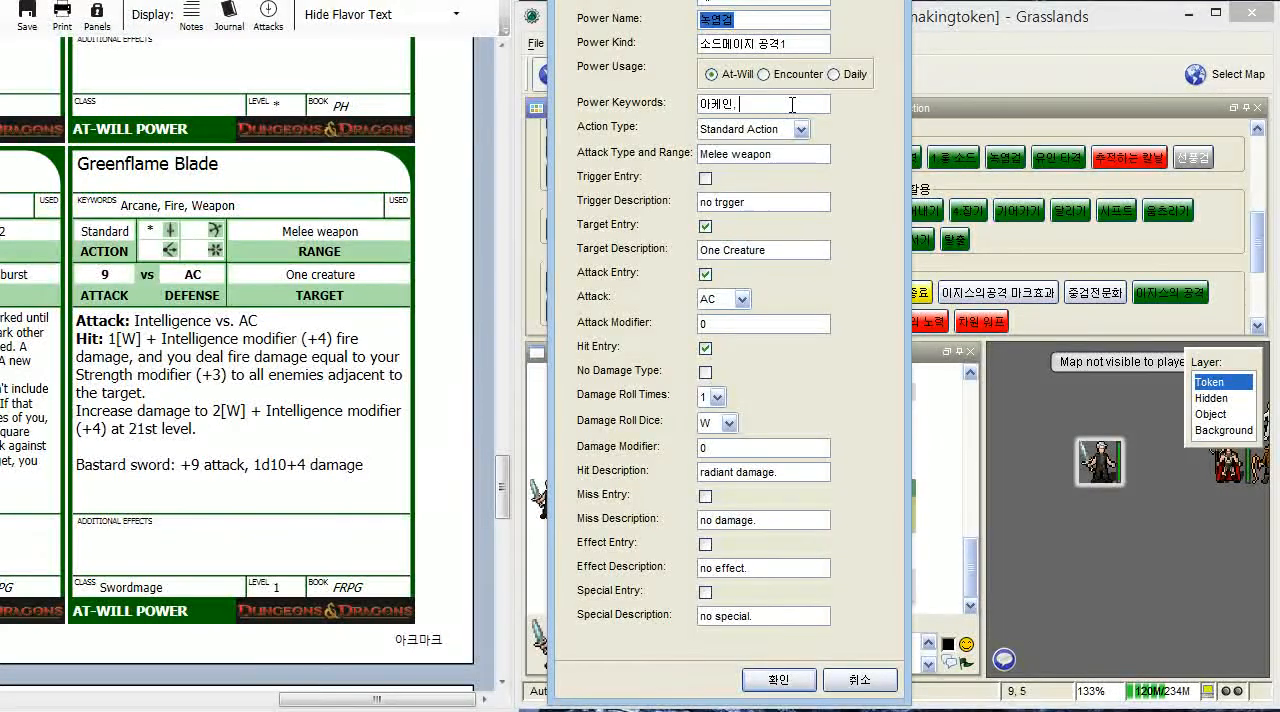
pyautogui.write('화염, 무기')
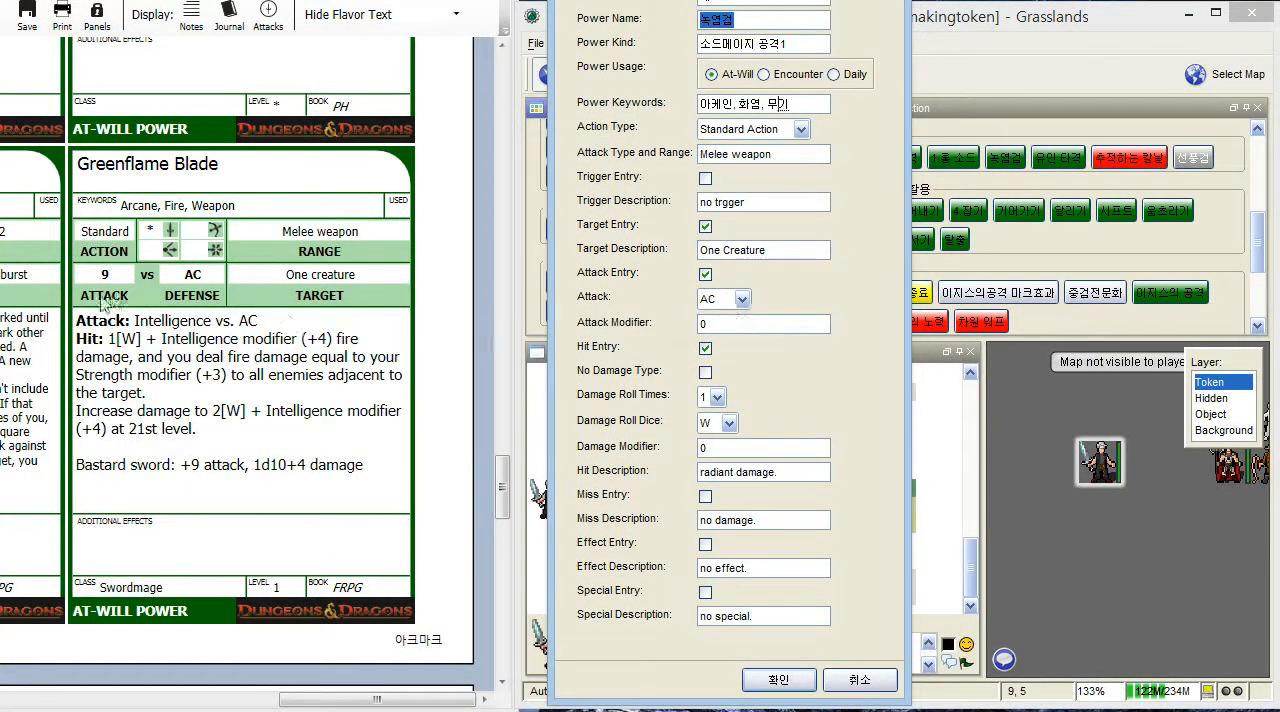
pyautogui.doubleClick(702, 322)
# - Try d10 as the damage roll dice and return the setting to W
pyautogui.click(729, 423)
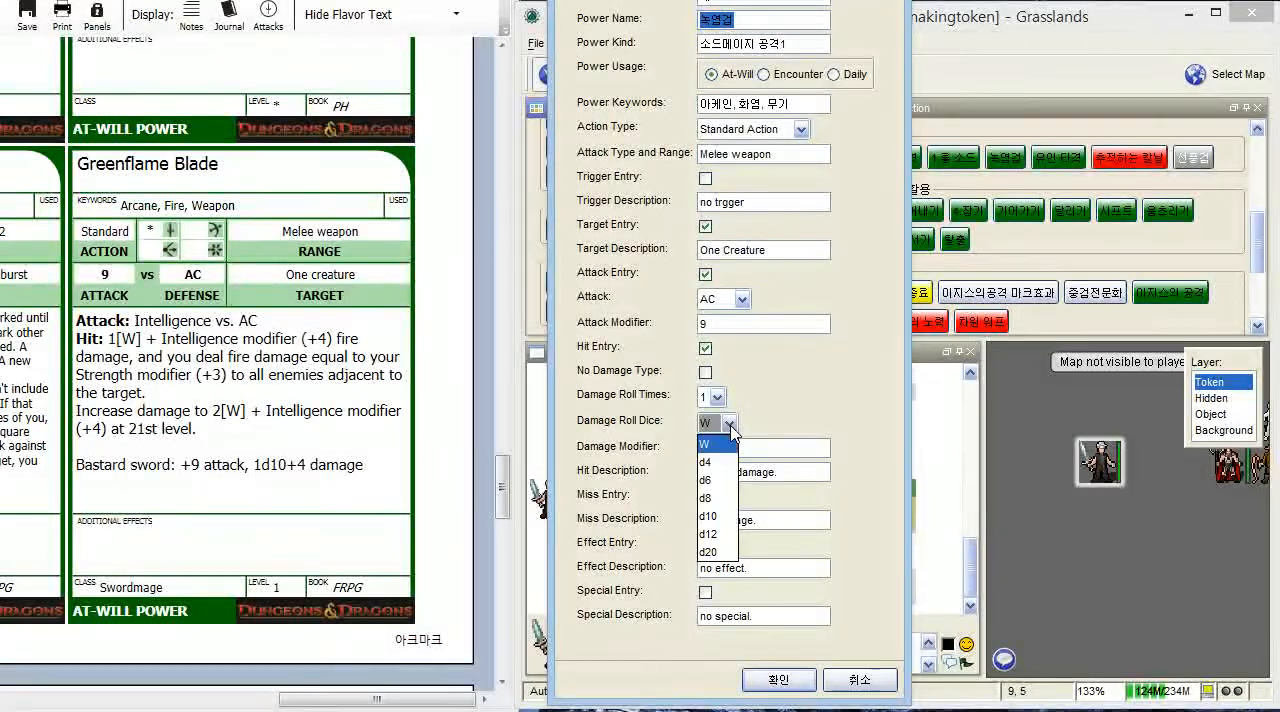
pyautogui.click(731, 518)
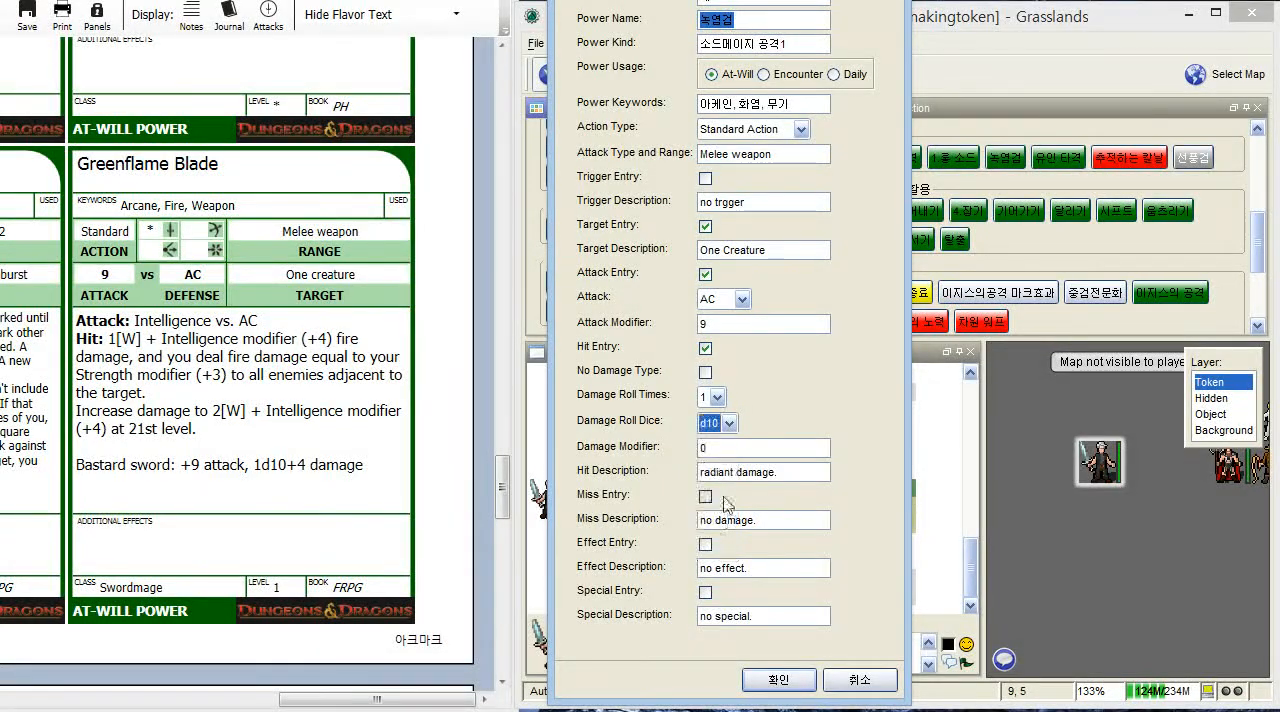
pyautogui.click(729, 423)
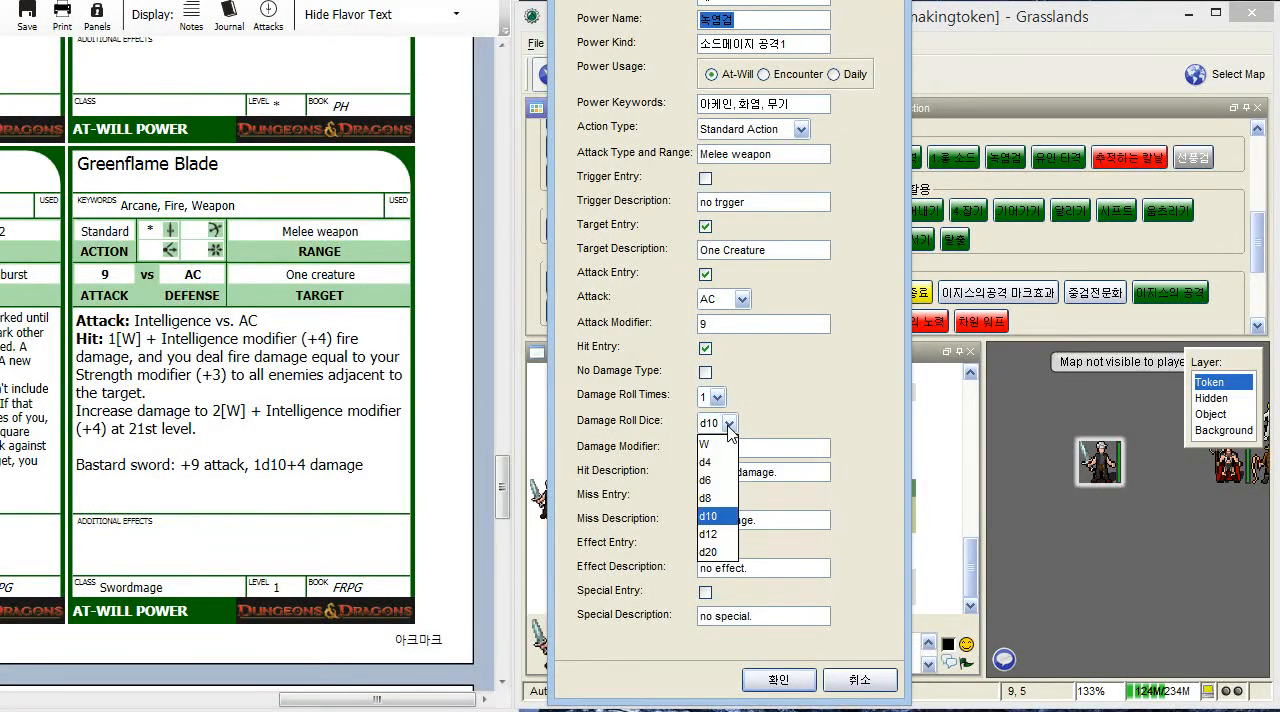
pyautogui.click(716, 441)
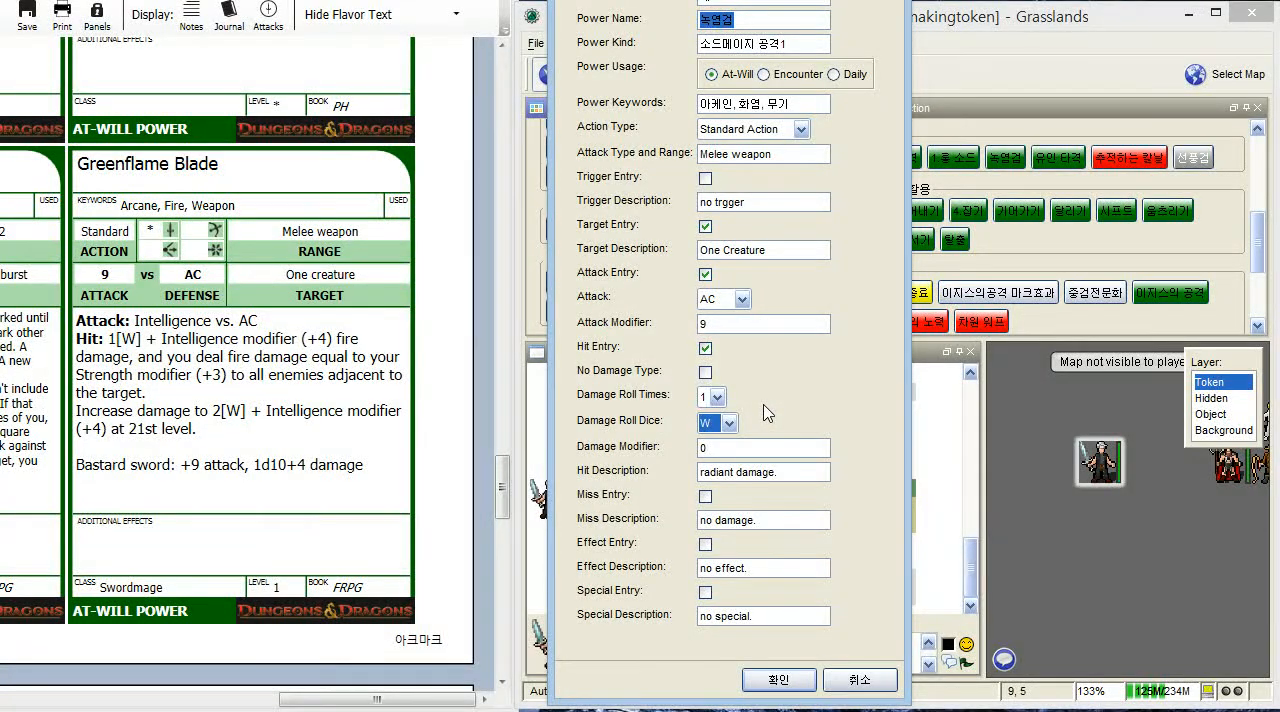
# - Try d8 as the damage roll dice and return the setting to W
pyautogui.click(729, 424)
pyautogui.click(716, 489)
pyautogui.click(731, 424)
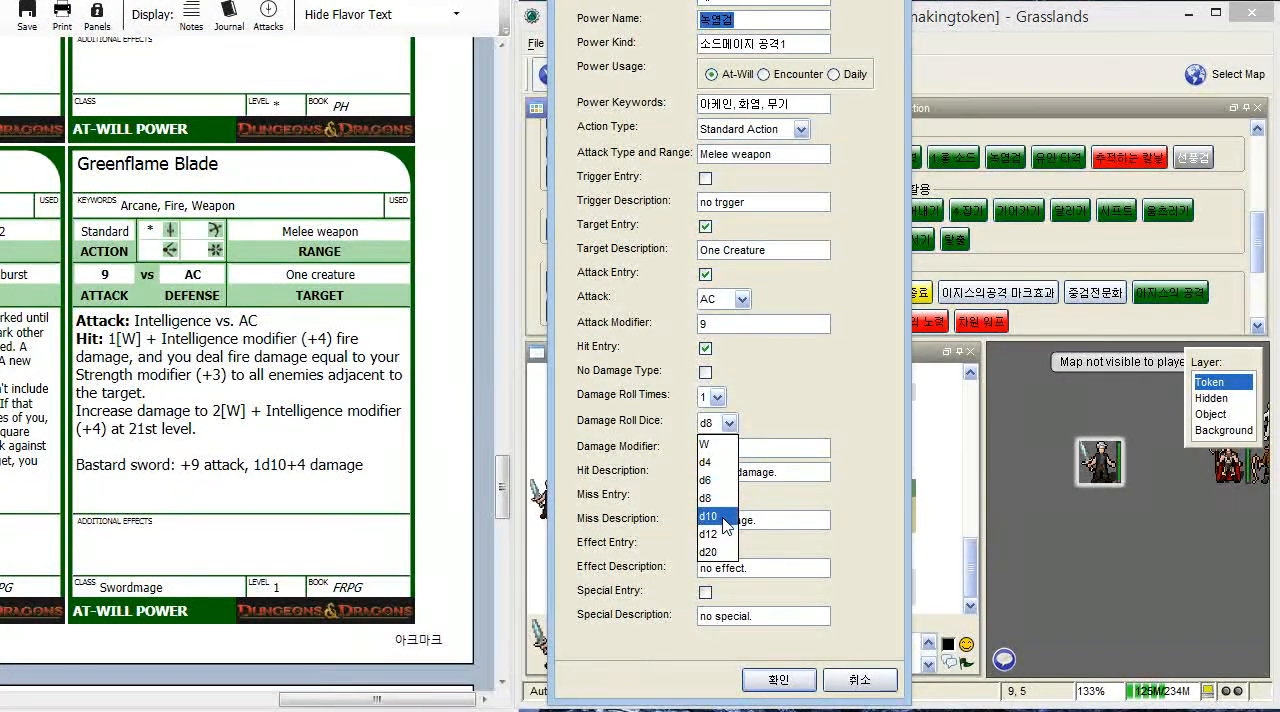
pyautogui.click(712, 444)
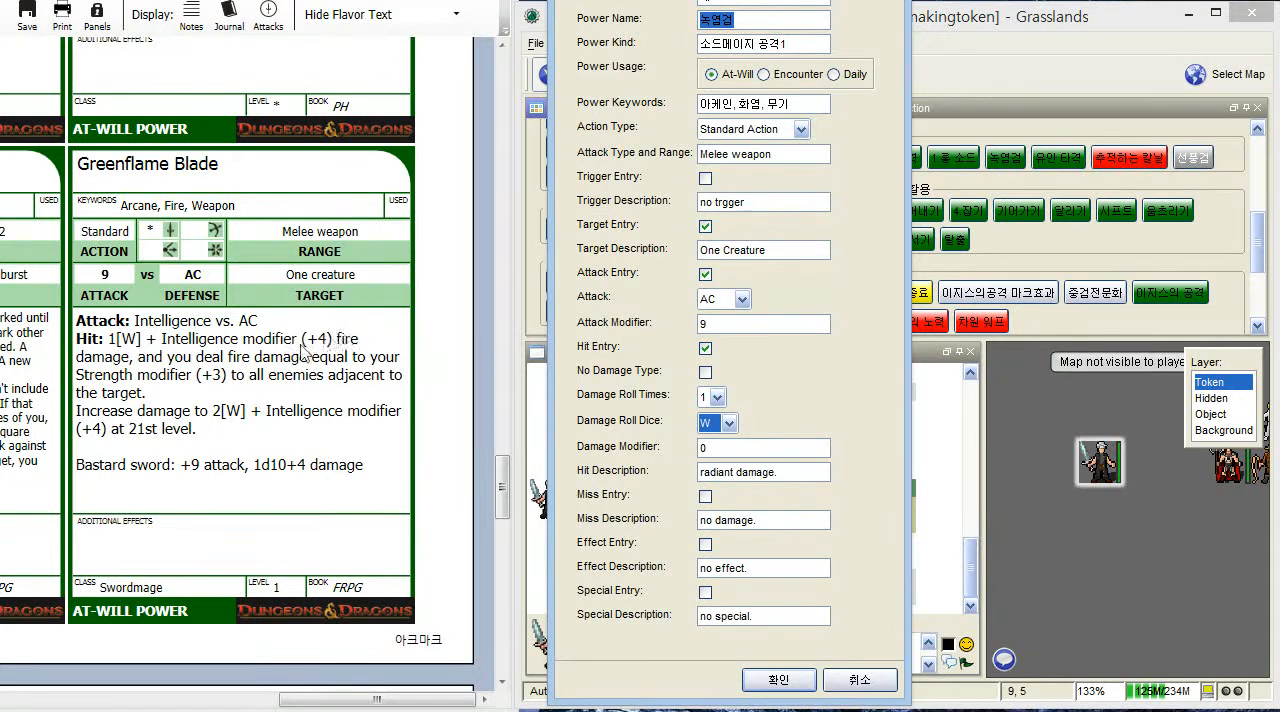
# - Set the power's damage modifier to 4 and start the hit description with 화염피해<br>
pyautogui.click(725, 448)
pyautogui.write('4')
pyautogui.click(796, 476)
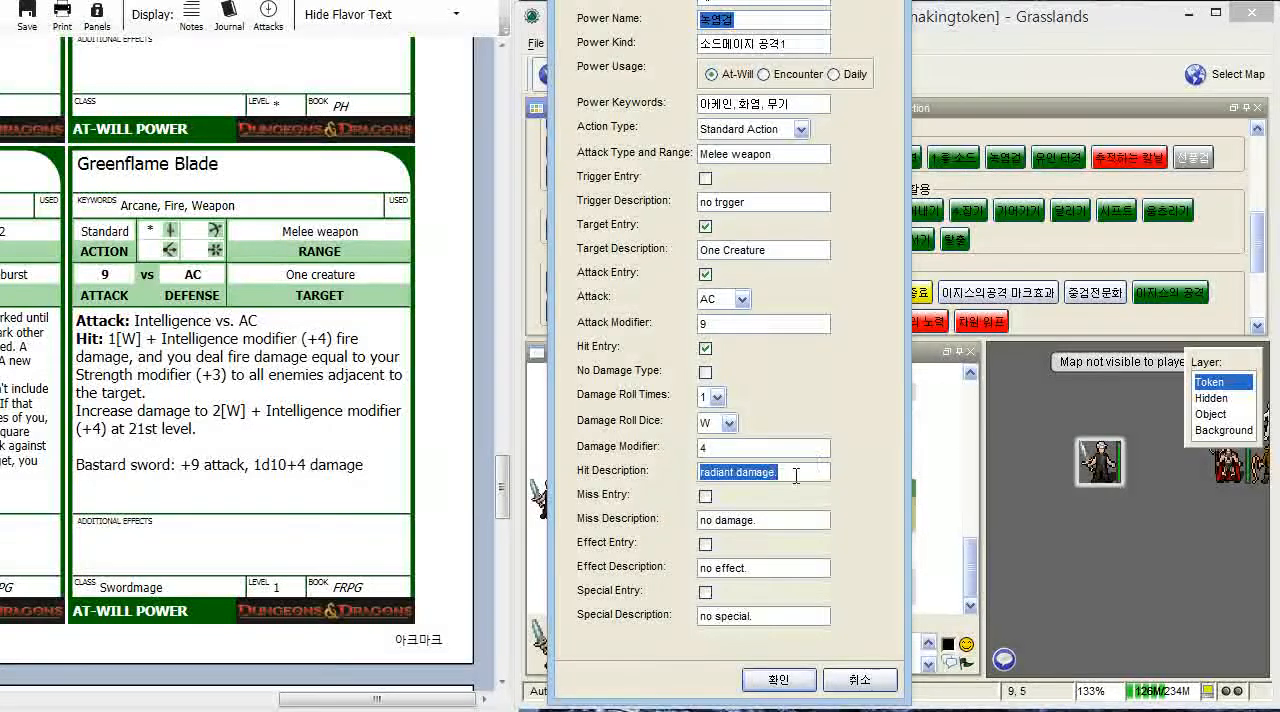
pyautogui.write('ㅎ')
pyautogui.write('염피해')
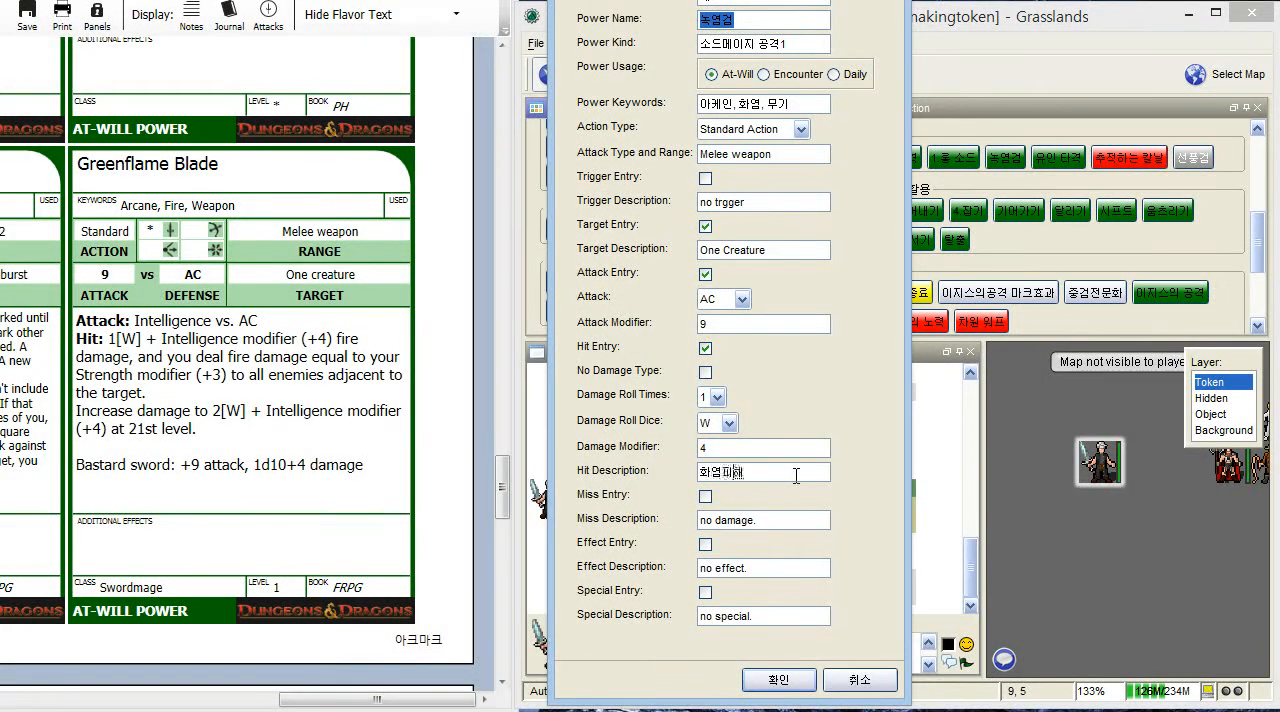
pyautogui.write('<')
pyautogui.press('BackSpace')
pyautogui.press('BackSpace')
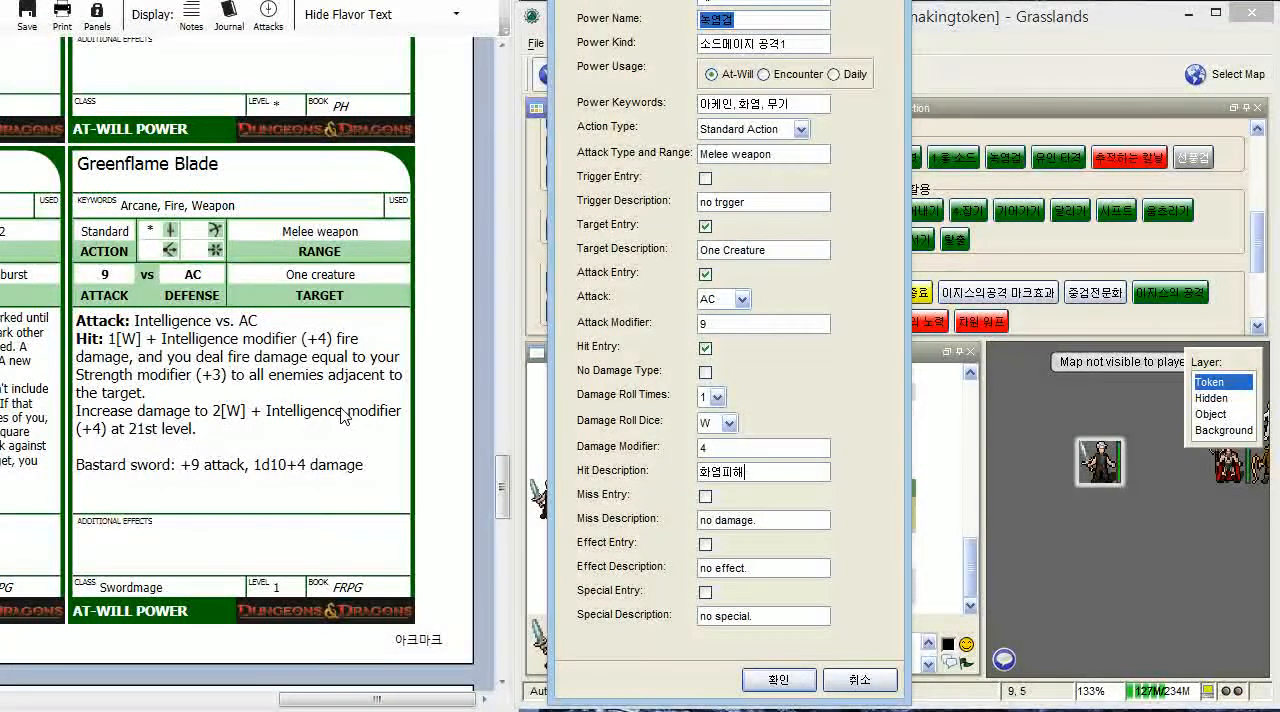
pyautogui.write('<br>')
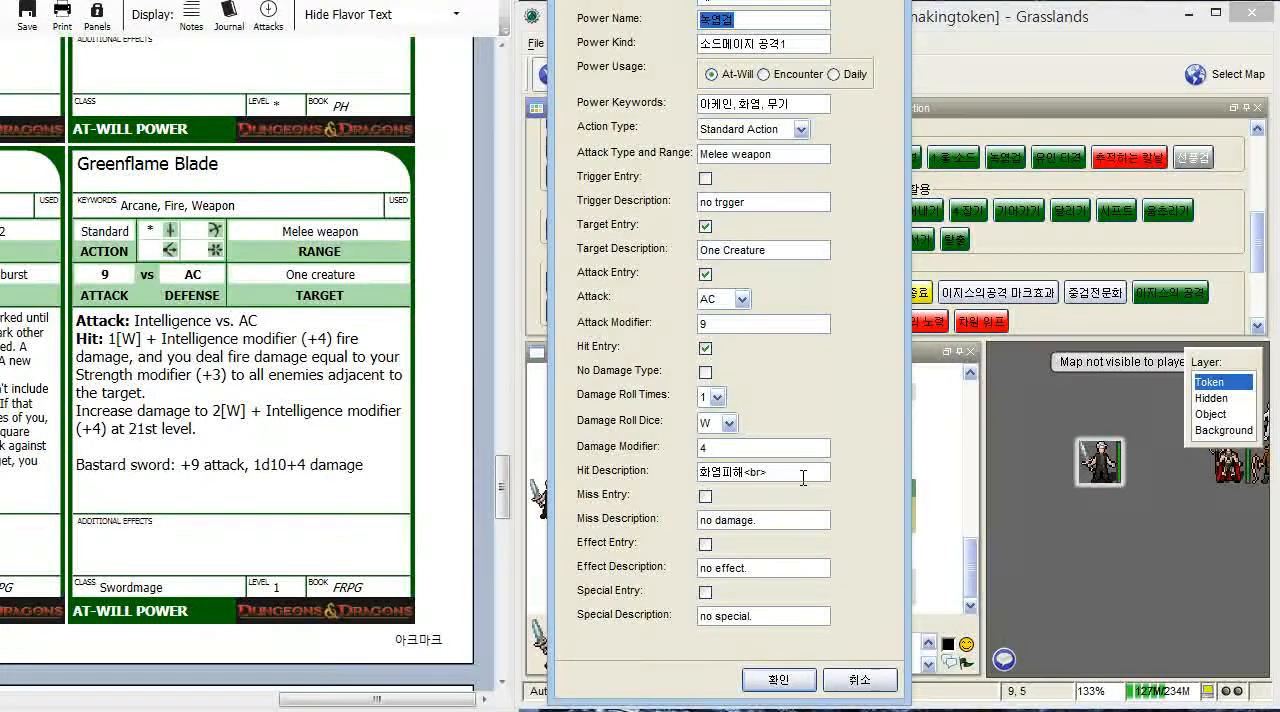
# - Add 대상의 인접한 각 적은 힘보정(3)만큼 화염피해 to the hit description and create the power
pyautogui.write('상의 인접한')
pyautogui.write(' 가')
pyautogui.write('적은 ')
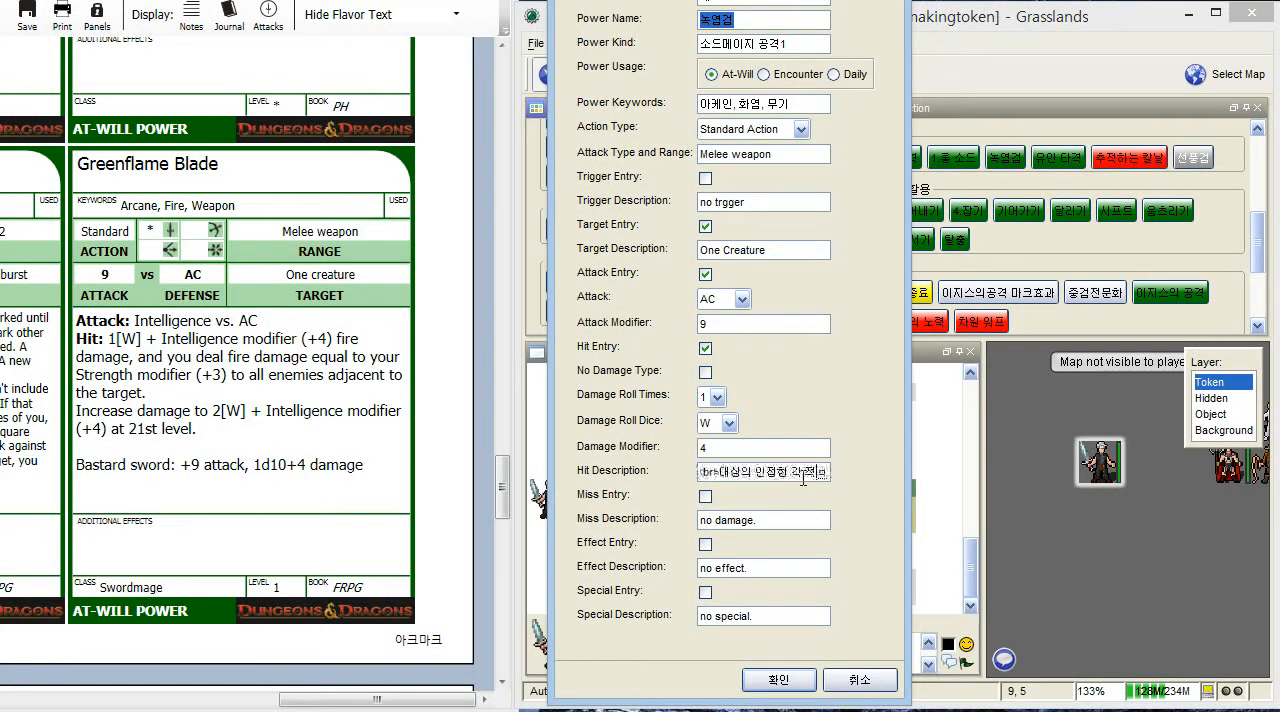
pyautogui.write('ㅎ')
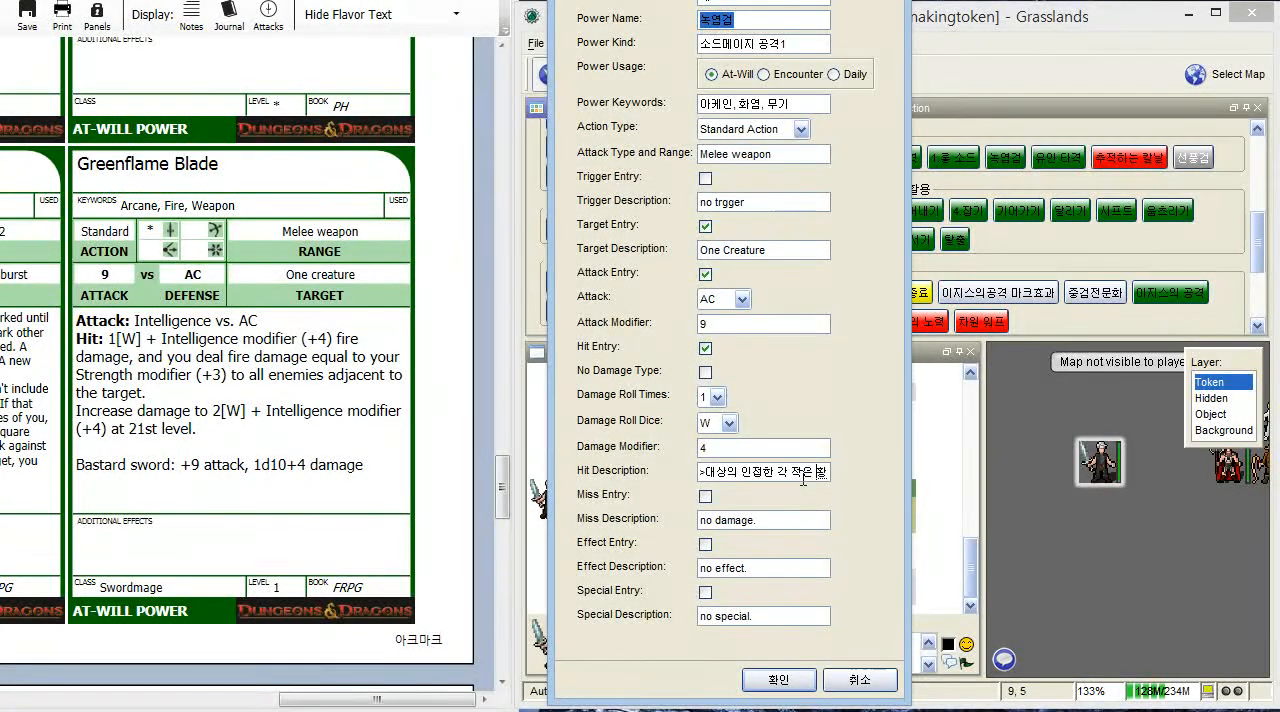
pyautogui.press('BackSpace')
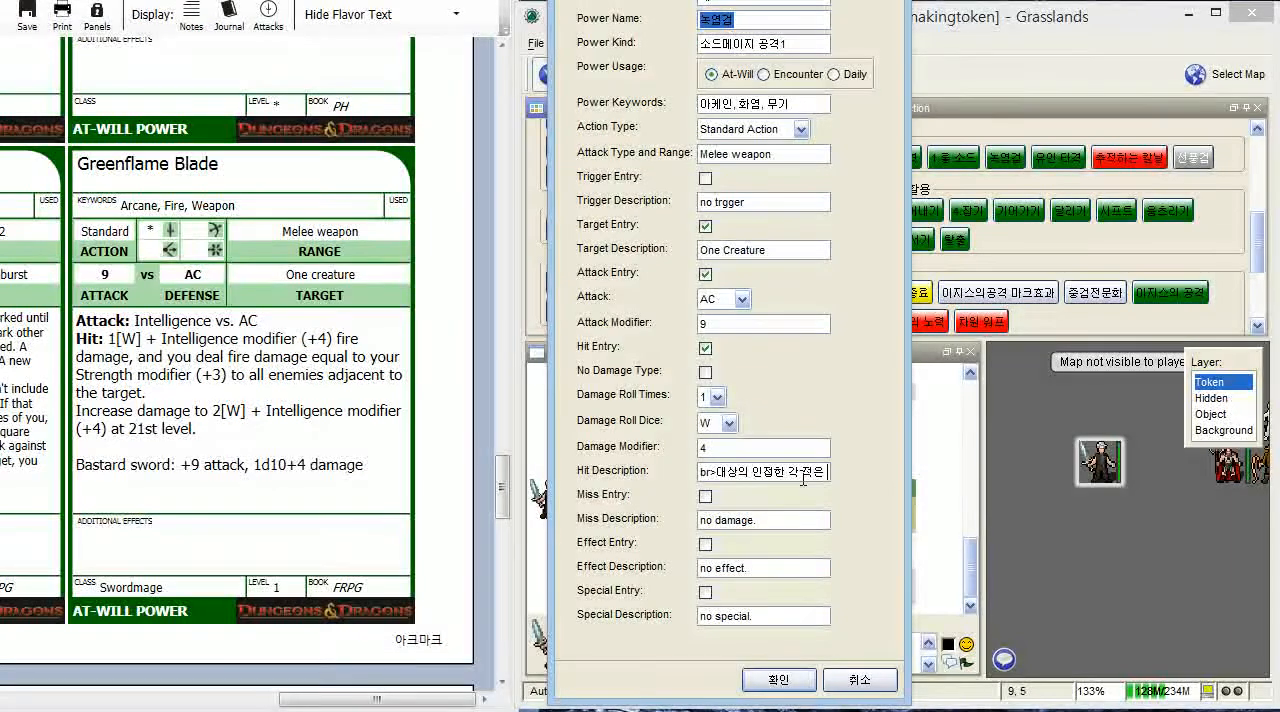
pyautogui.write('한보정')
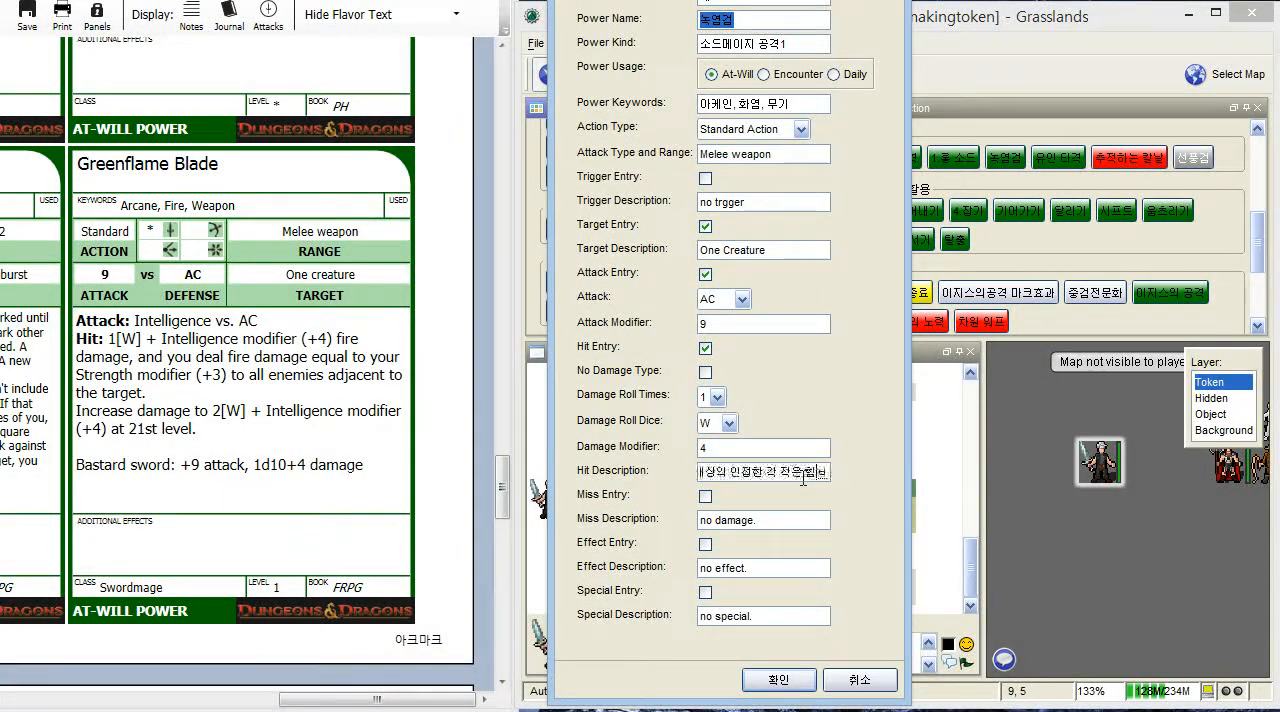
pyautogui.write('마')
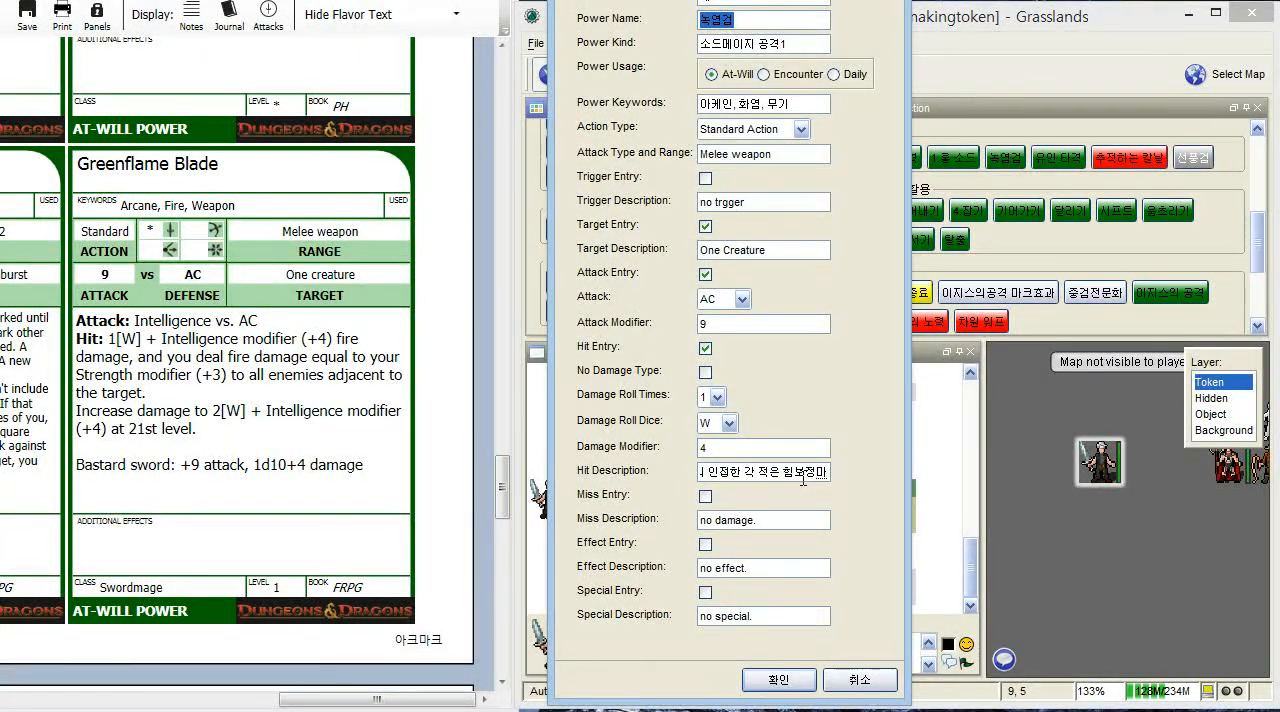
pyautogui.press('BackSpace')
pyautogui.write('()')
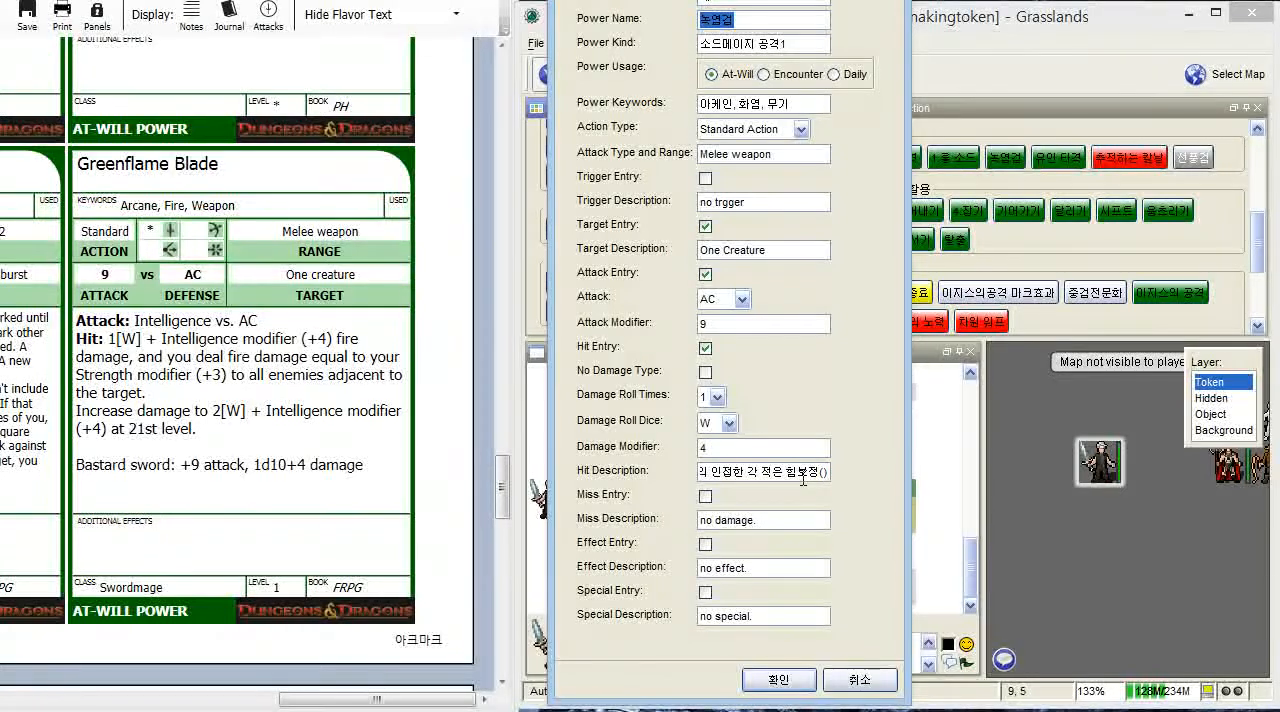
pyautogui.write('만큼 화')
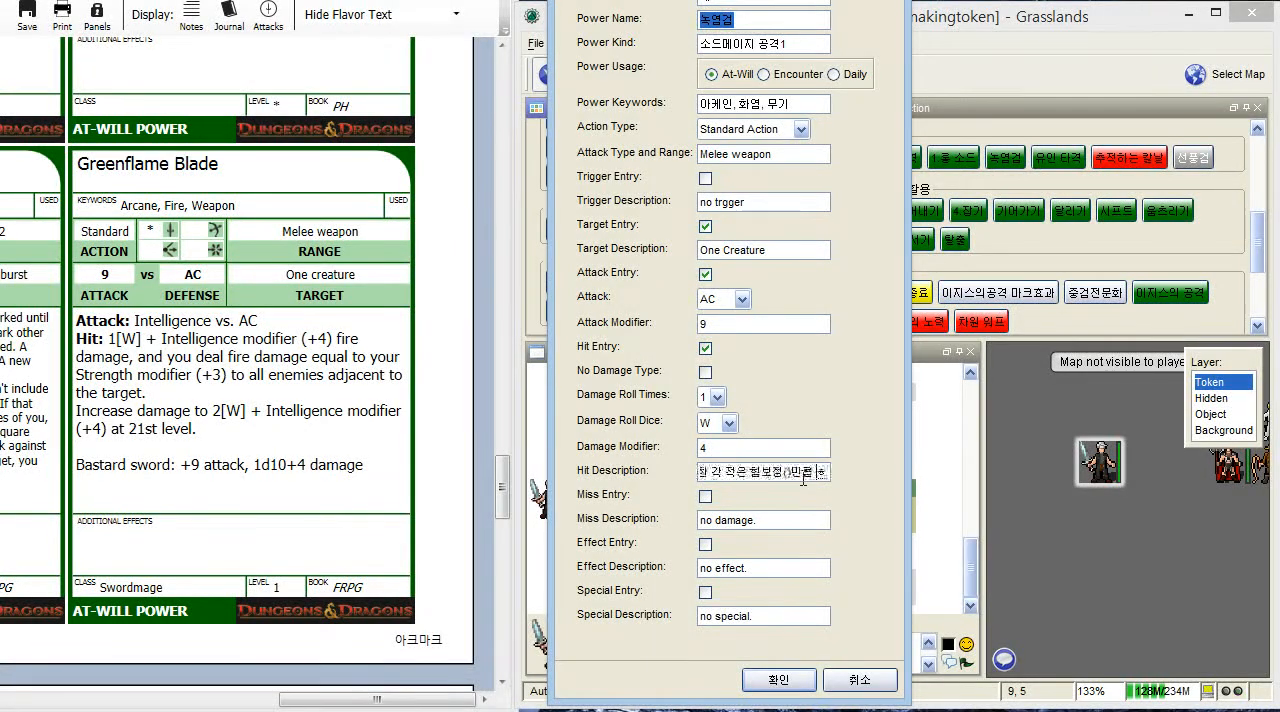
pyautogui.write('염피해')
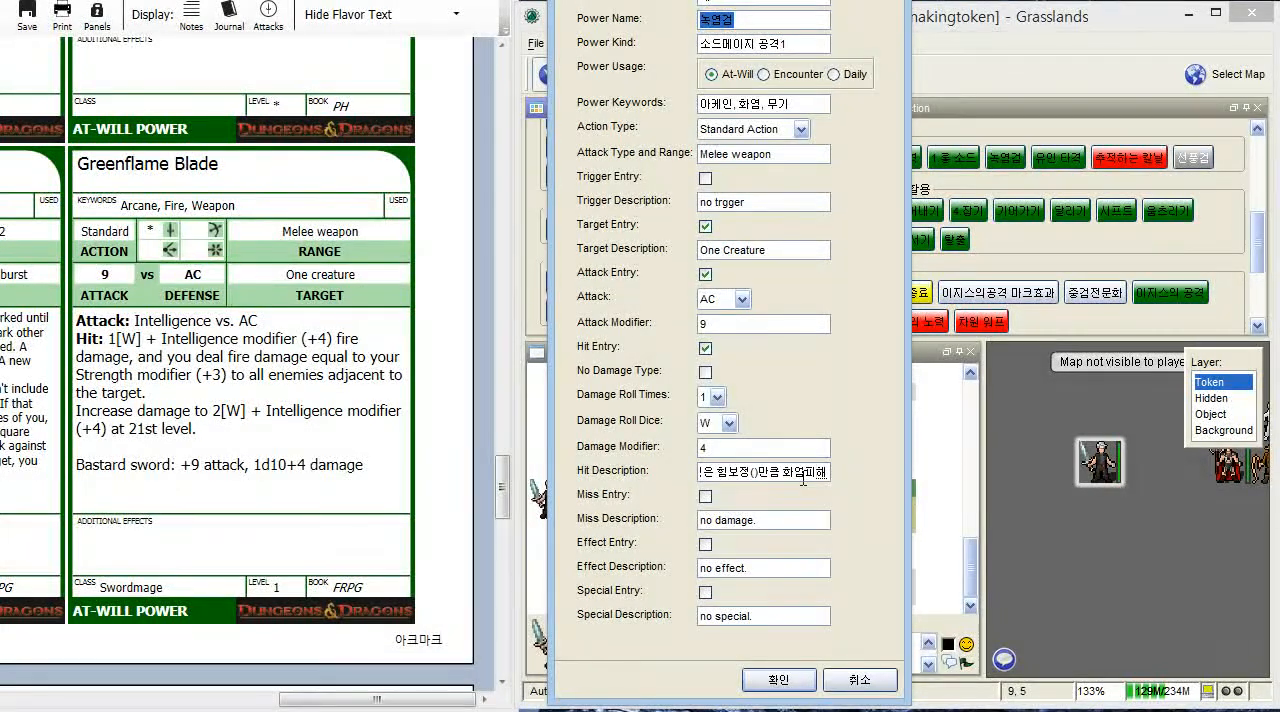
pyautogui.press('Left')
pyautogui.press('Left')
pyautogui.write('3')
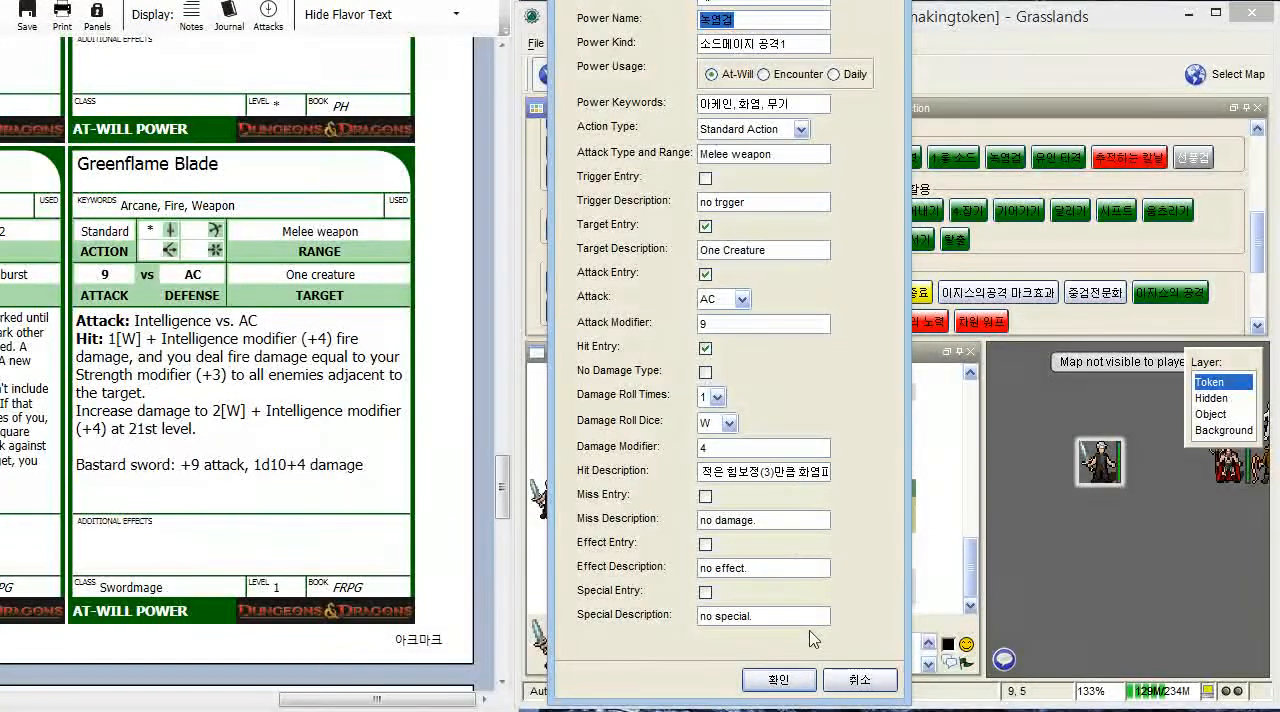
pyautogui.click(779, 680)
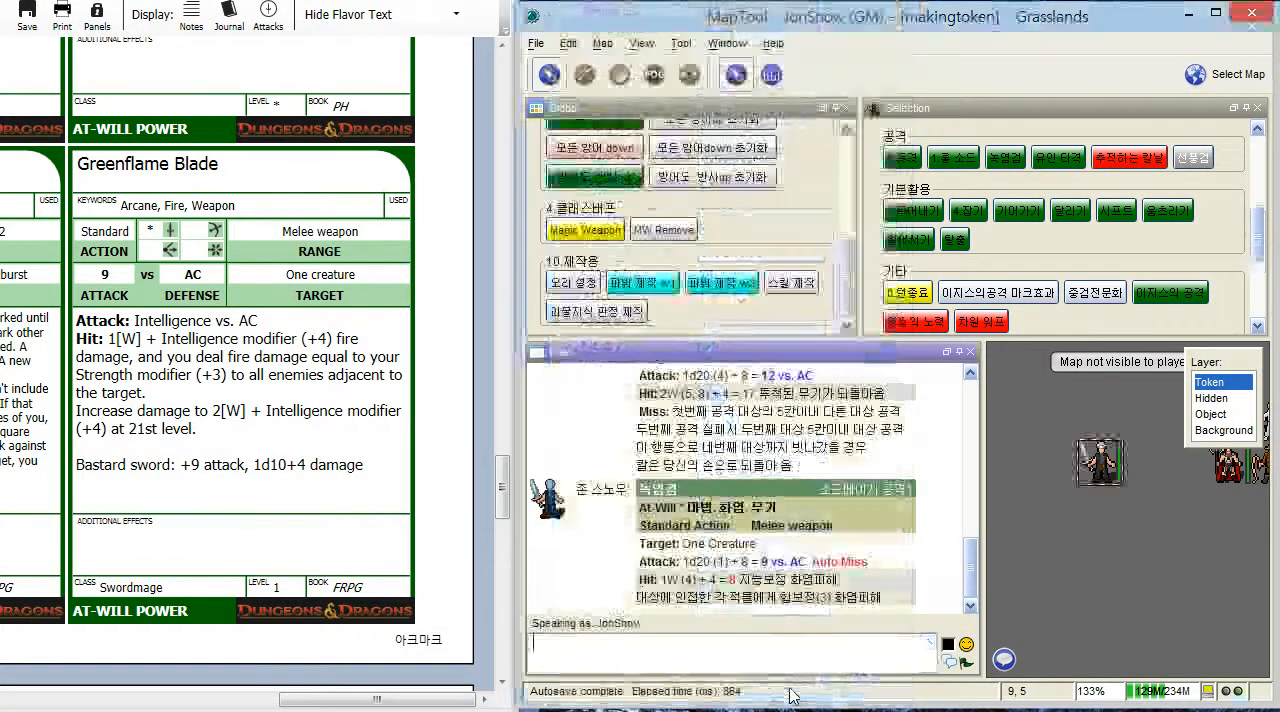
# - Run the new 녹염검 macro in the 테스트 group with the default target and bonus values
pyautogui.scroll(-5, 1076, 235)
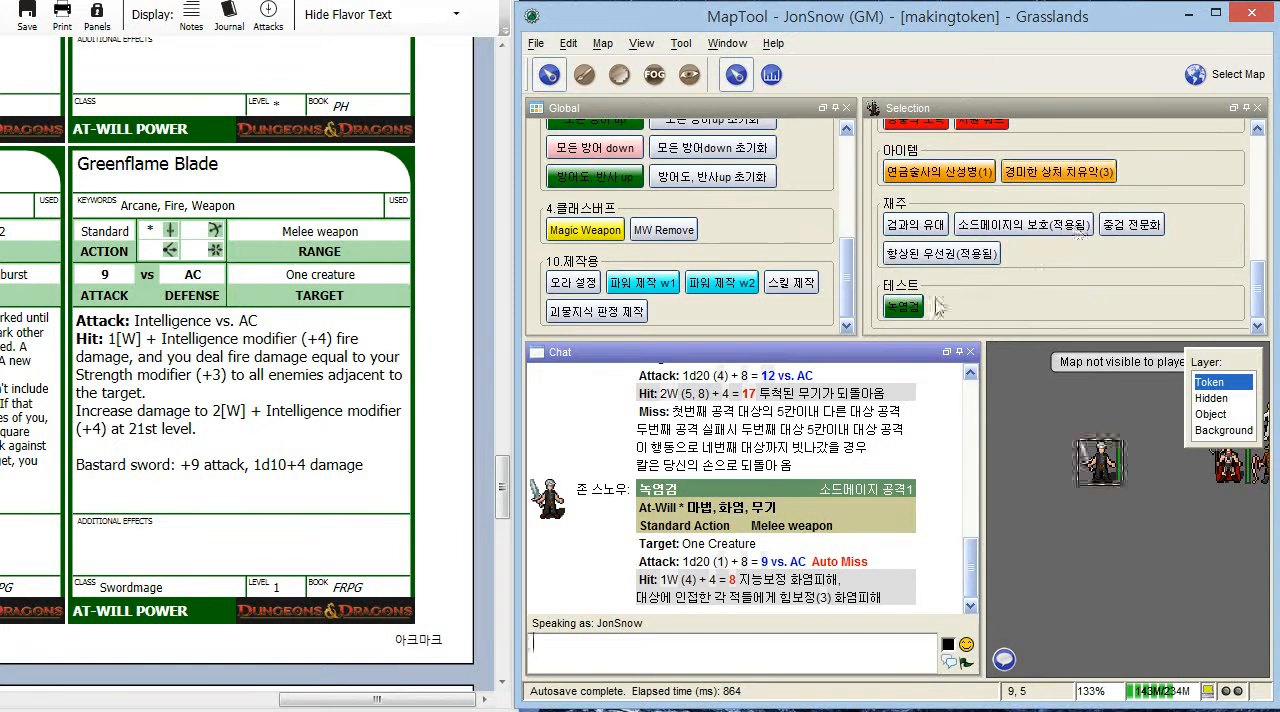
pyautogui.click(902, 309)
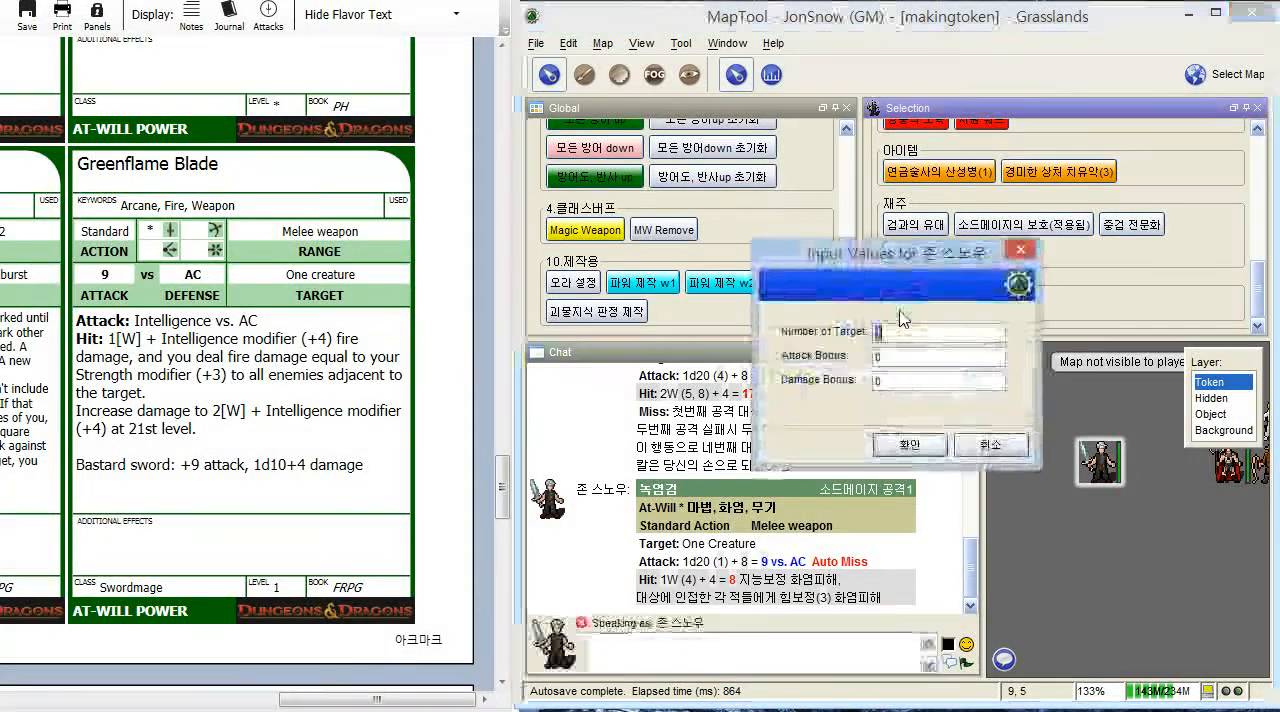
pyautogui.click(903, 450)
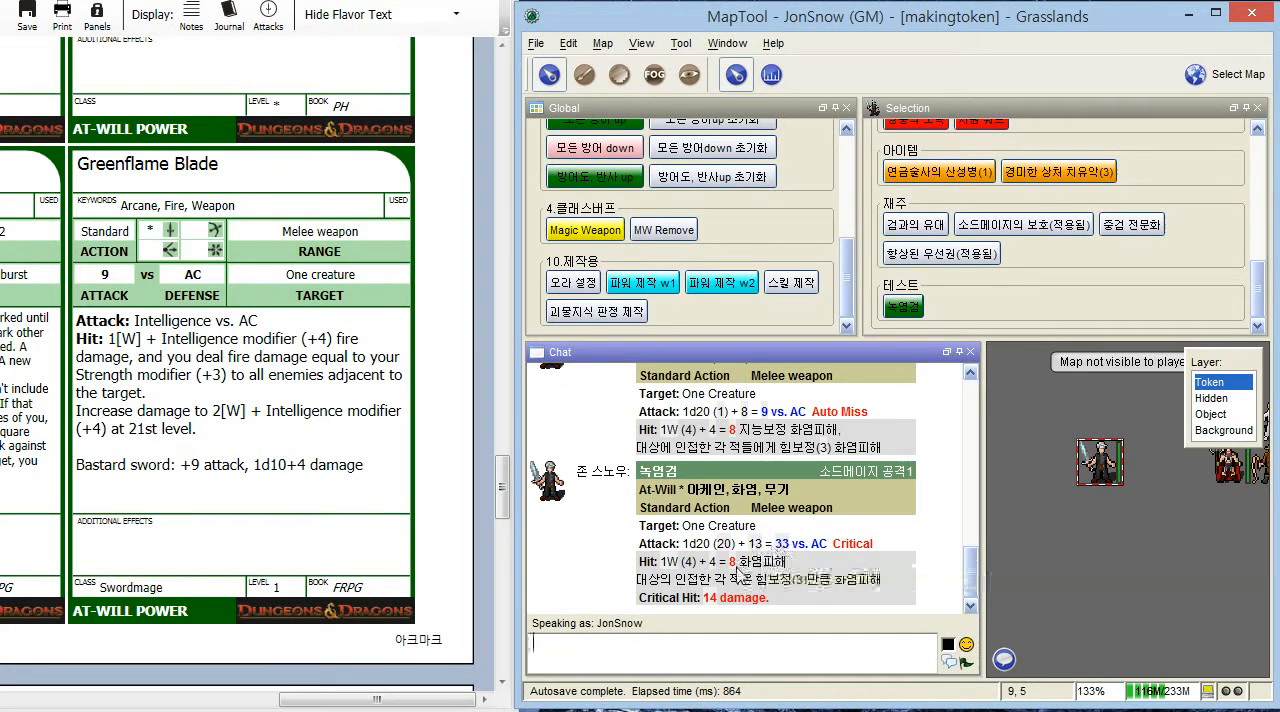
pyautogui.moveTo(752, 542)
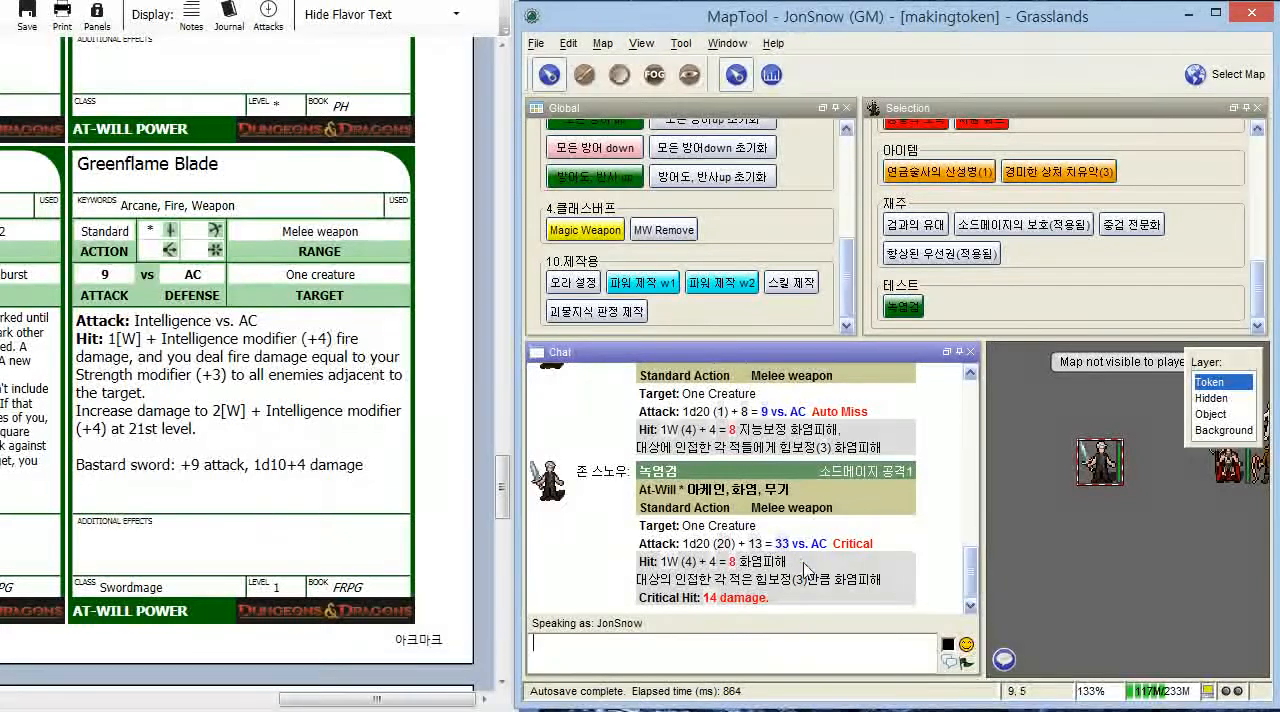
# - Examine the attack properties of the swordmage token, including Hit, W and the weapon damage entries
pyautogui.moveTo(1111, 481)
pyautogui.doubleClick(1107, 458)
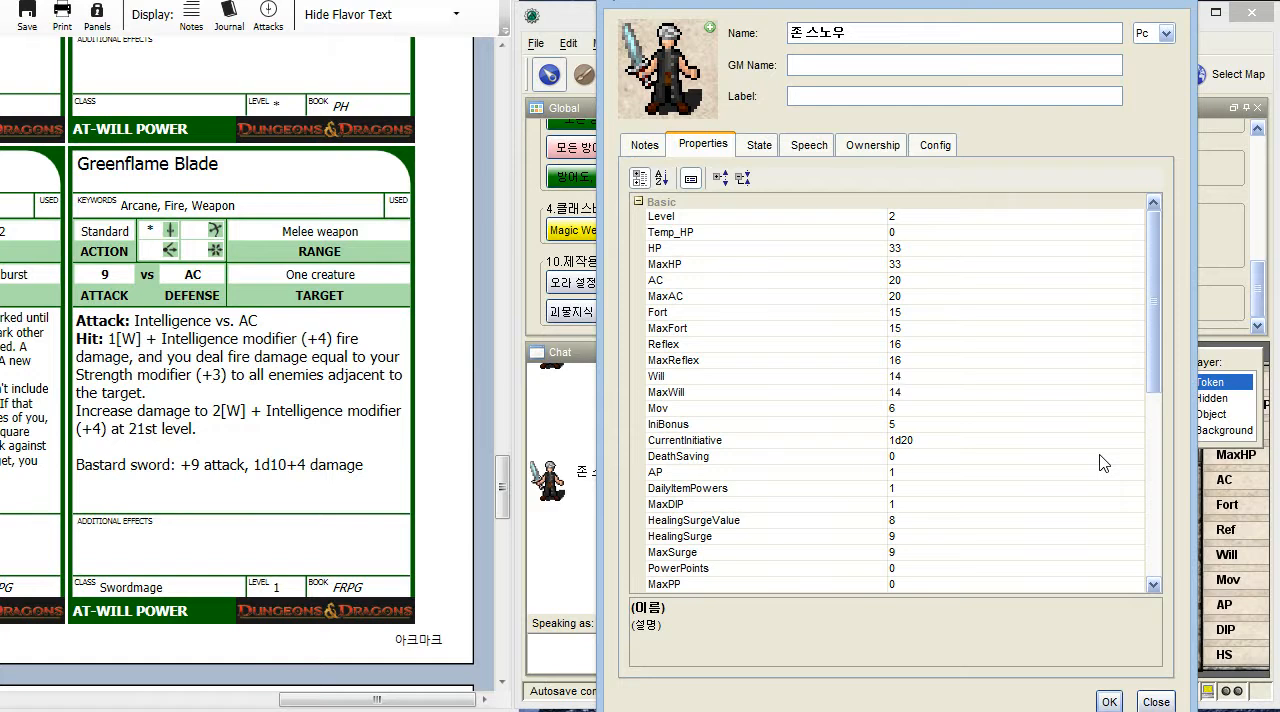
pyautogui.scroll(-3, 1104, 463)
pyautogui.scroll(3, 1104, 463)
pyautogui.scroll(-3, 1034, 392)
pyautogui.scroll(3, 1034, 392)
pyautogui.scroll(-6, 1034, 392)
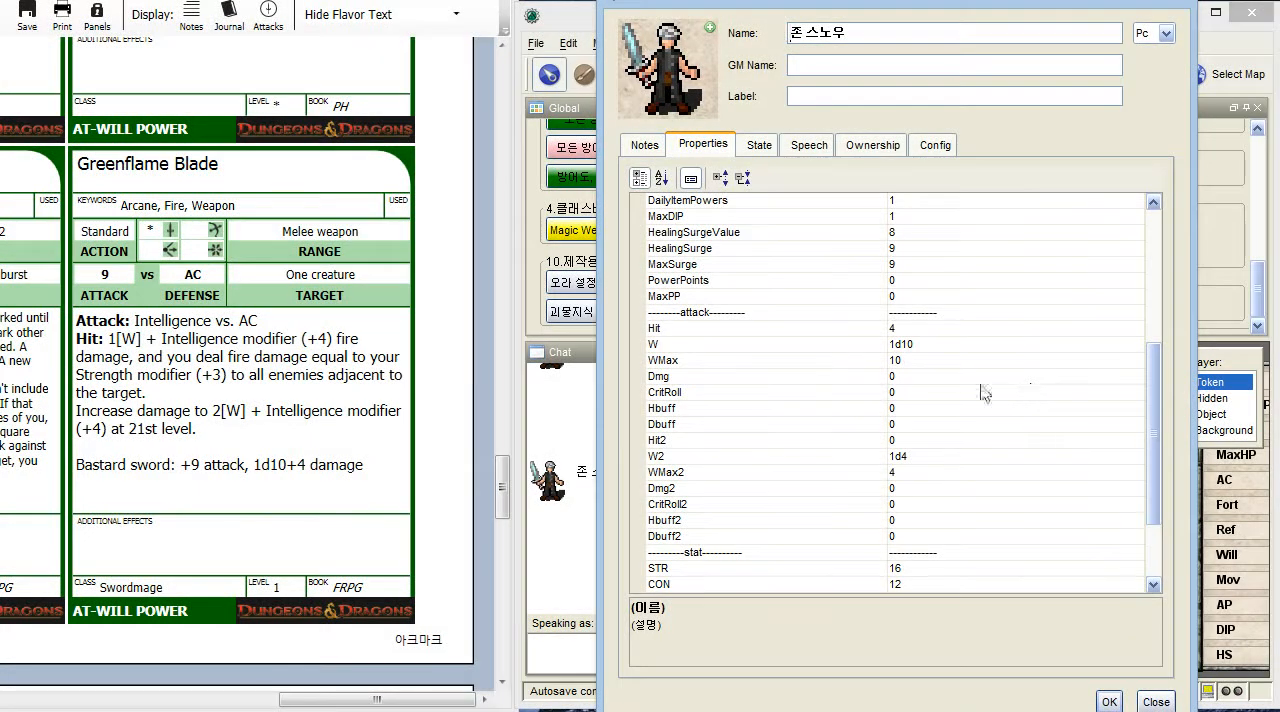
pyautogui.scroll(-1, 918, 374)
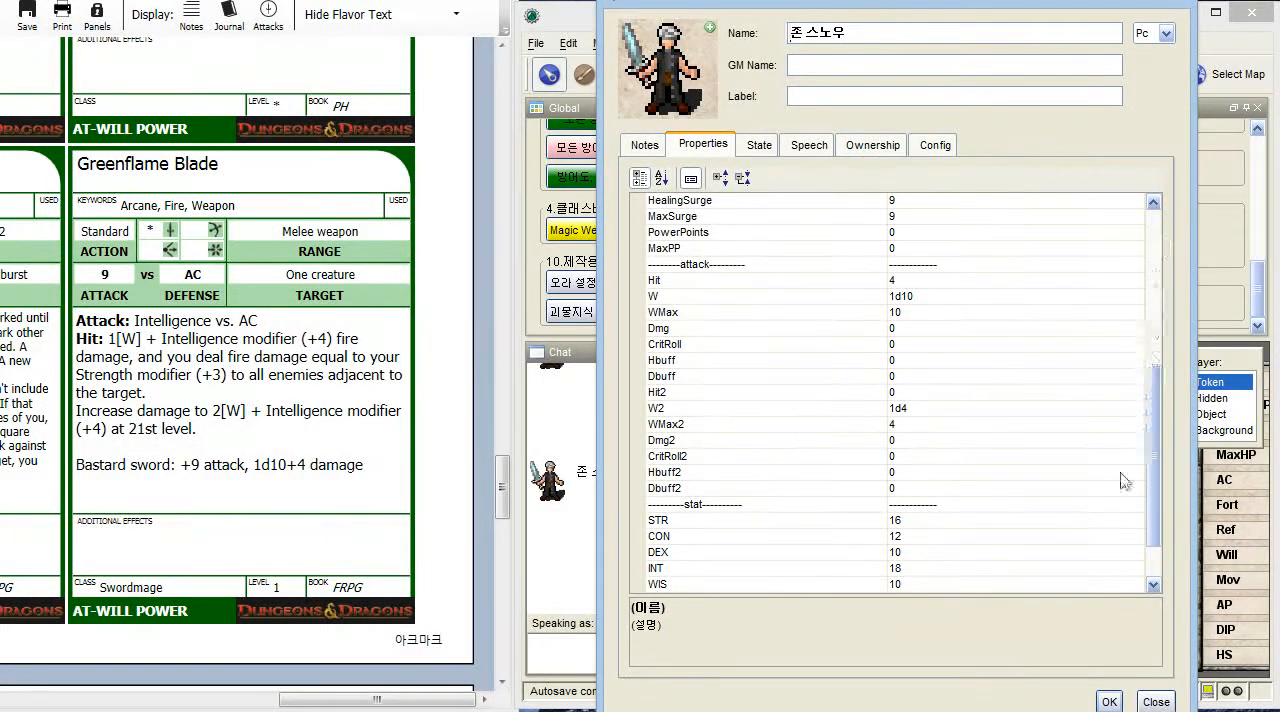
pyautogui.click(934, 281)
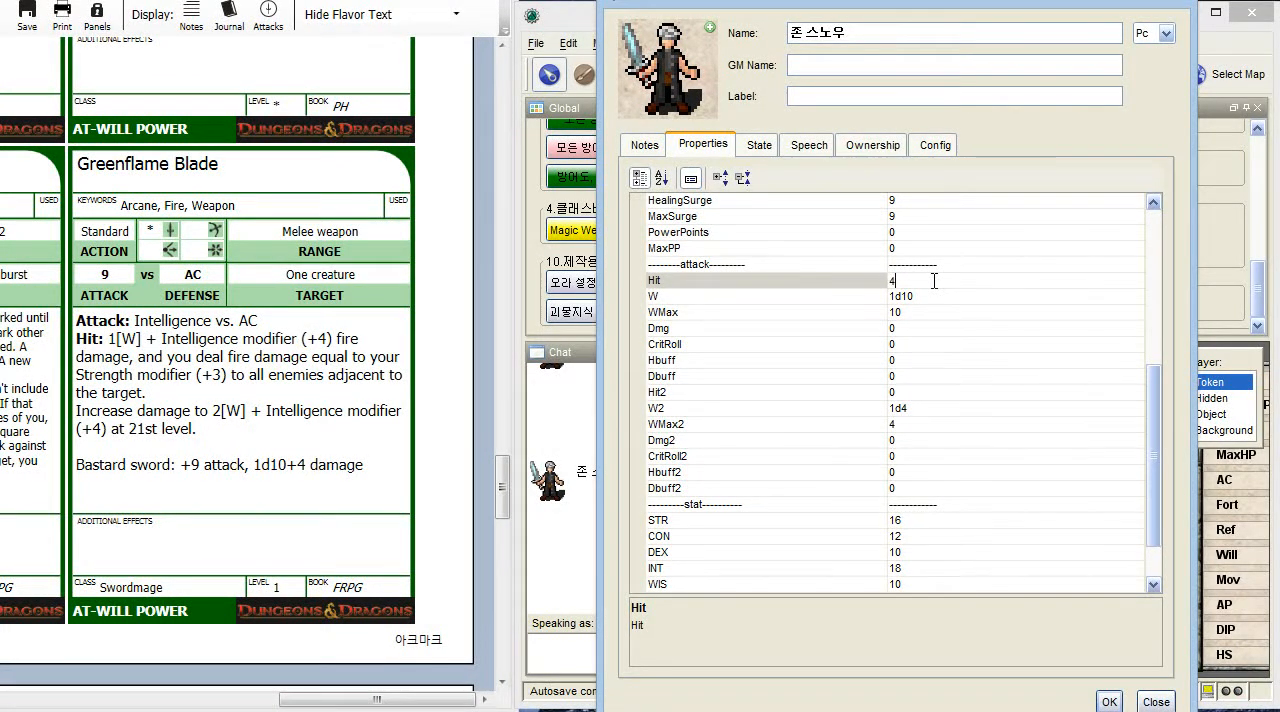
pyautogui.click(1172, 3)
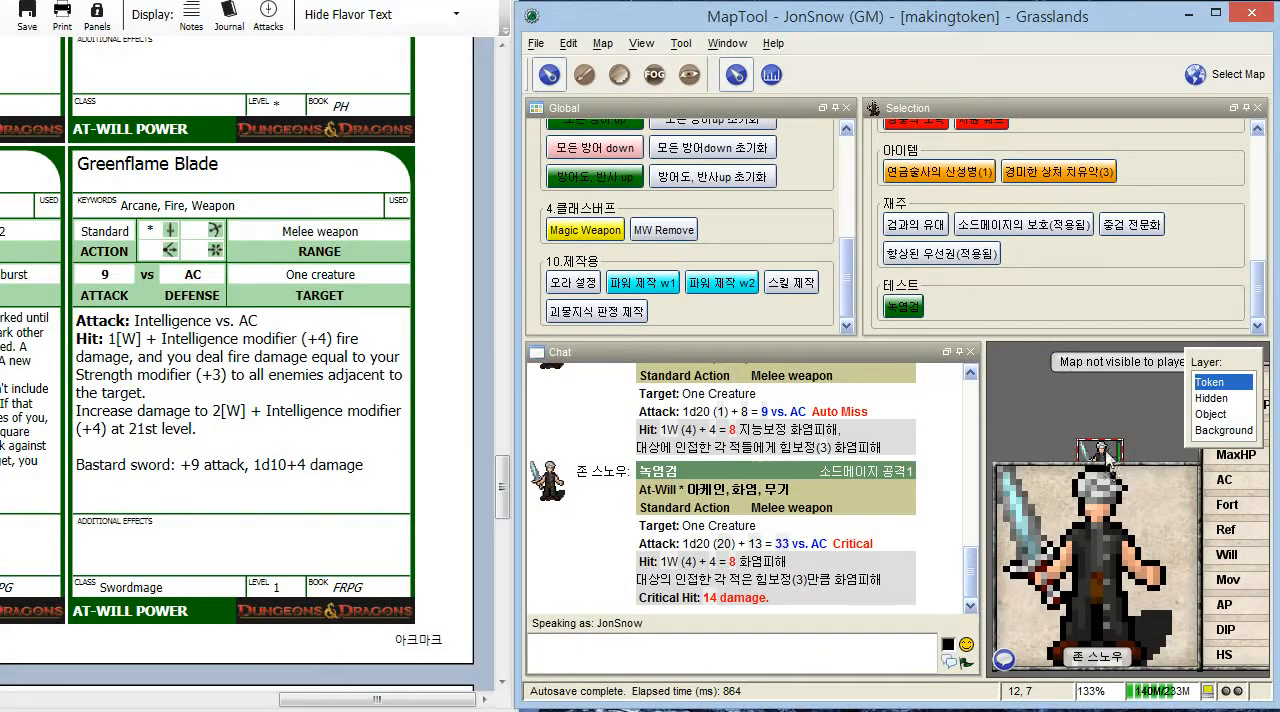
# - Run the 녹염검 test macro again with default values, checking the token's attack properties before and after
pyautogui.doubleClick(1108, 468)
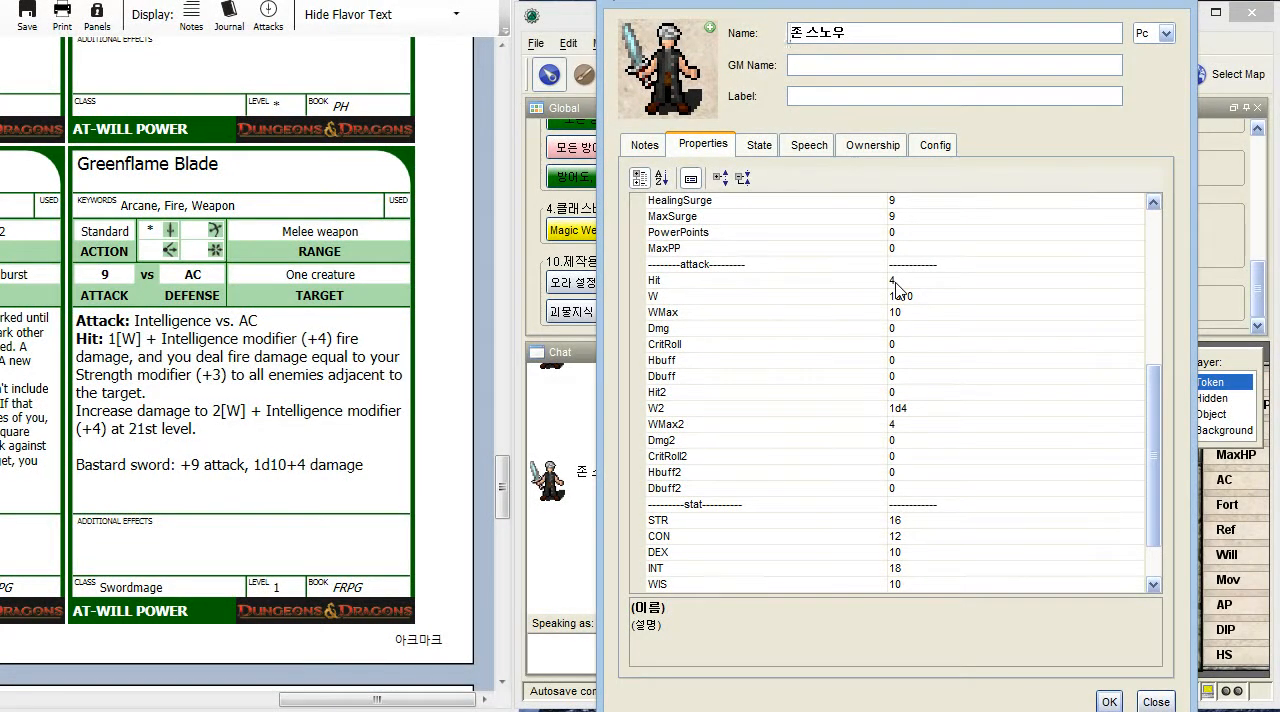
pyautogui.click(1109, 701)
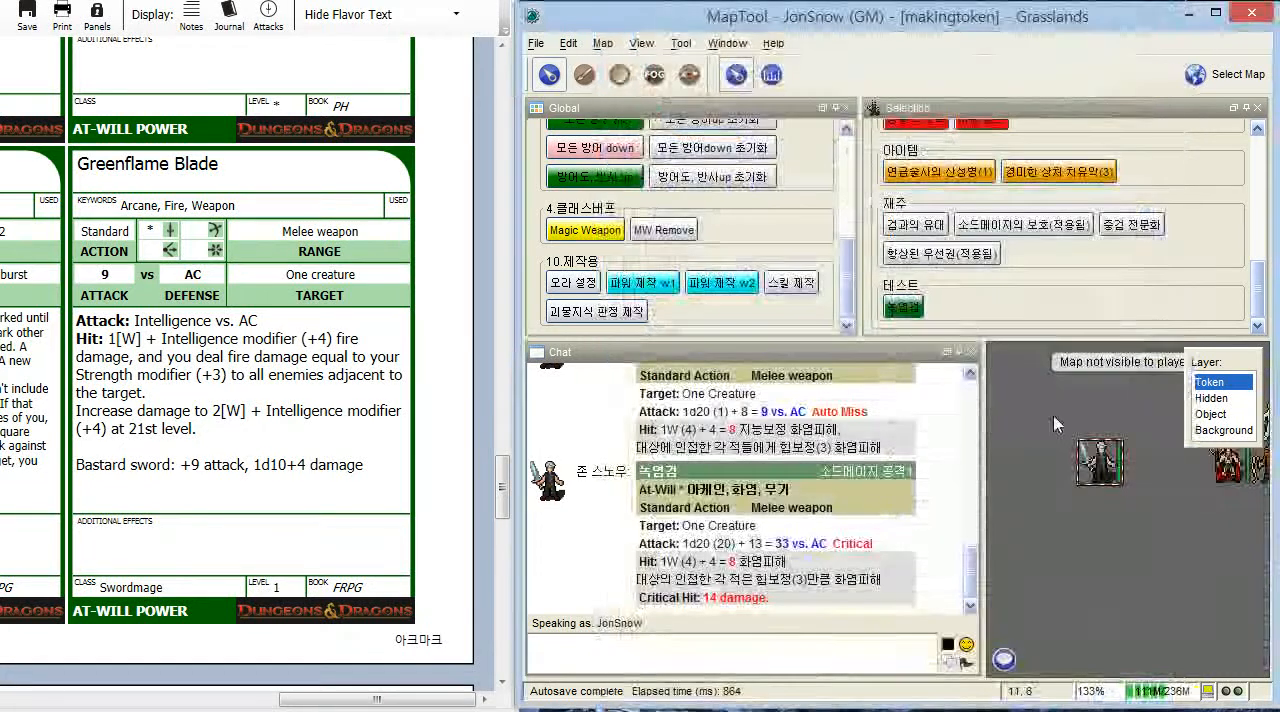
pyautogui.click(902, 307)
pyautogui.press('Return')
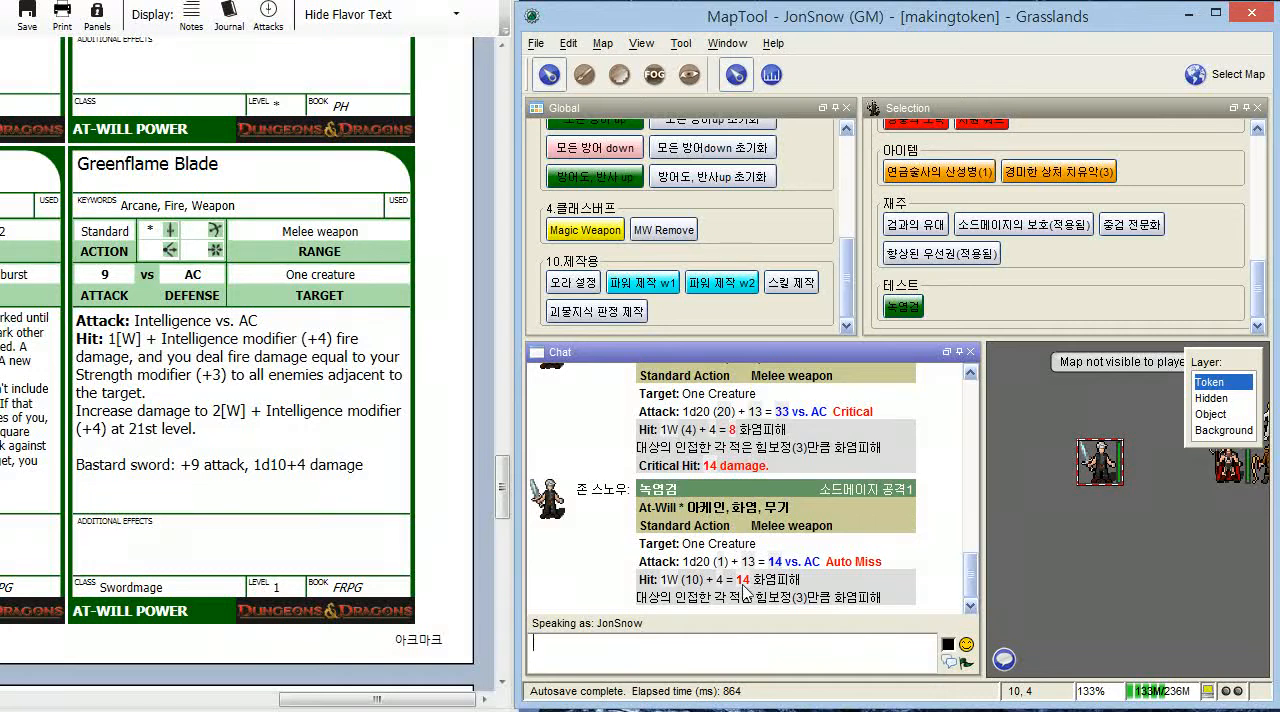
pyautogui.doubleClick(1100, 462)
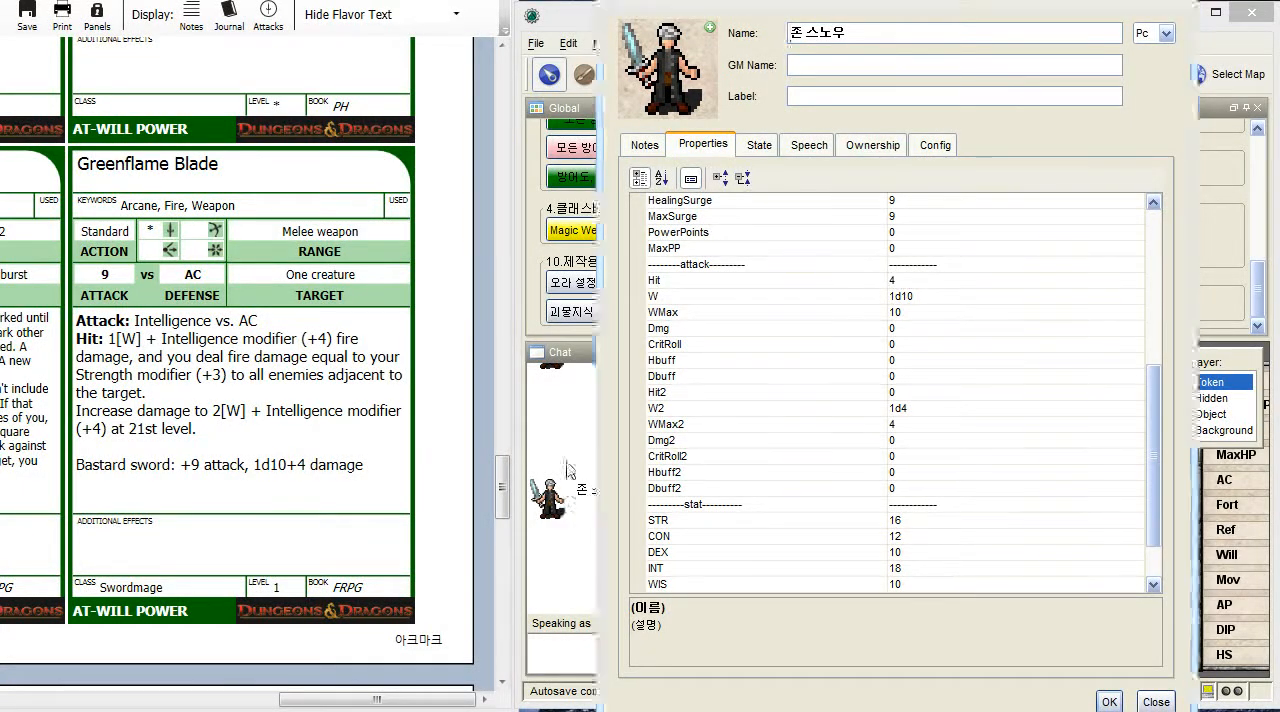
pyautogui.click(1108, 700)
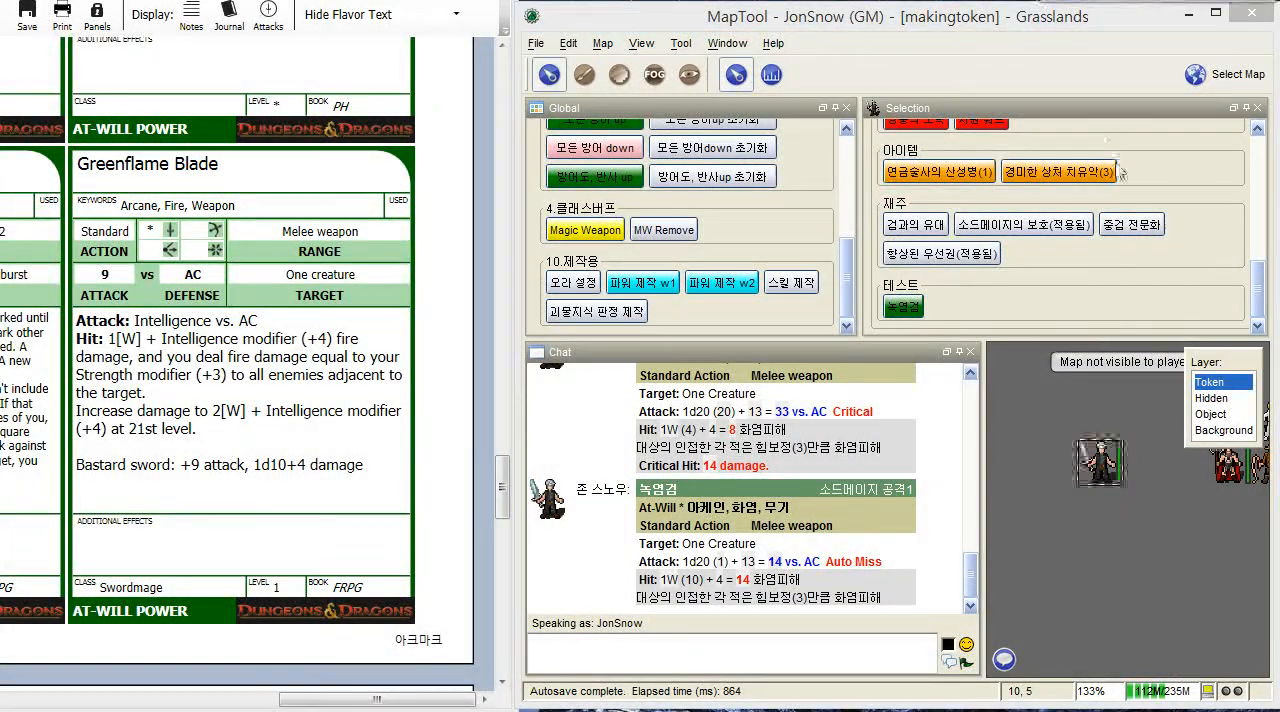
# - Switch to the D&D Character Builder and look up the Bastard sword's details in the character's equipment
pyautogui.click(1000, 60)
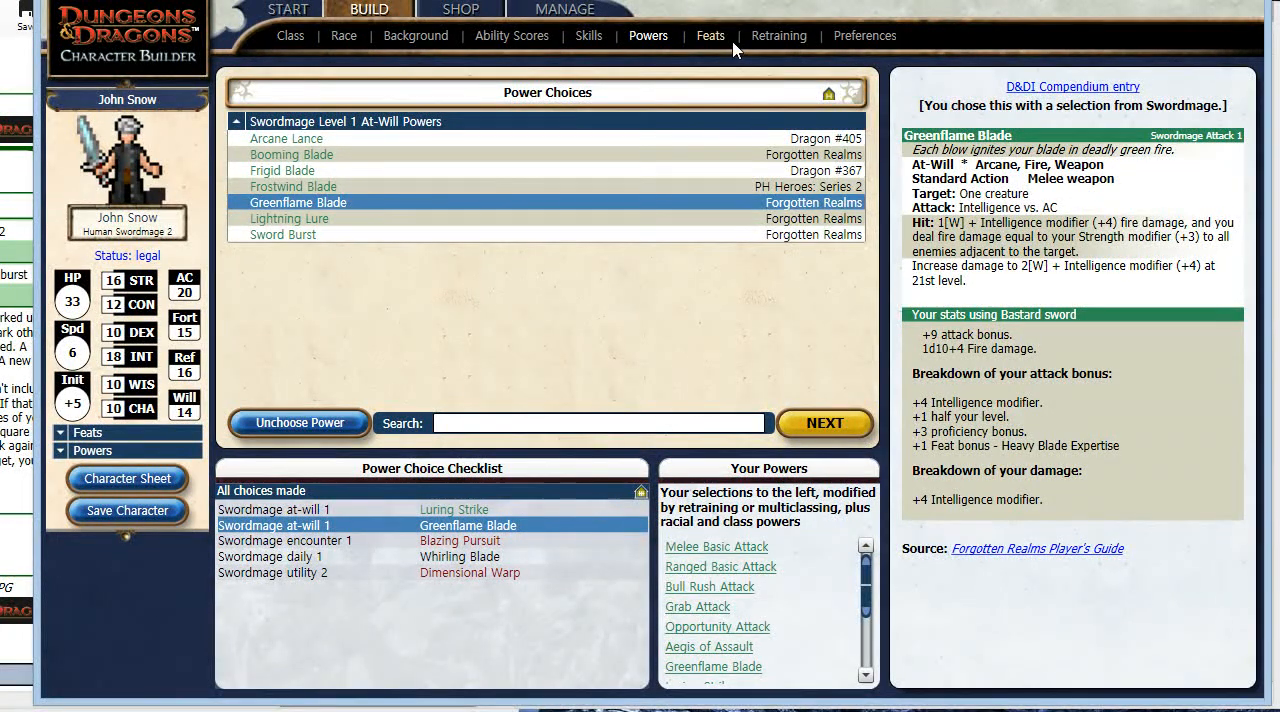
pyautogui.click(464, 10)
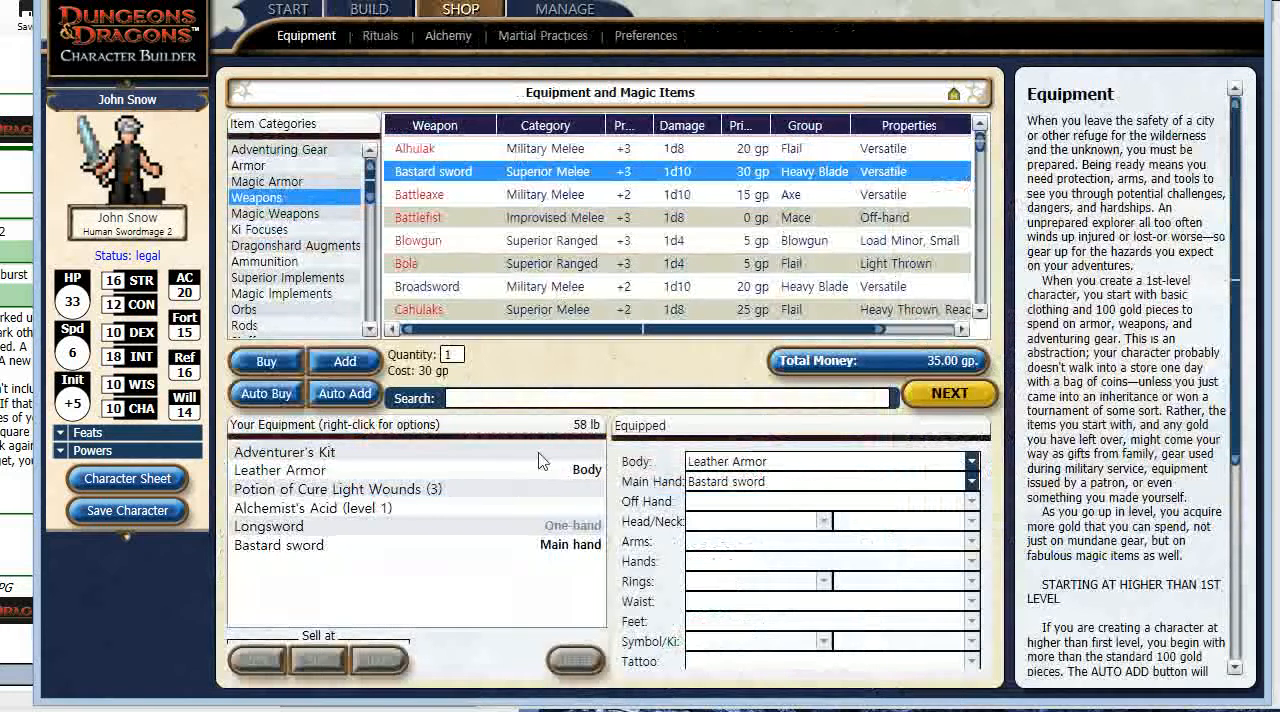
pyautogui.click(290, 550)
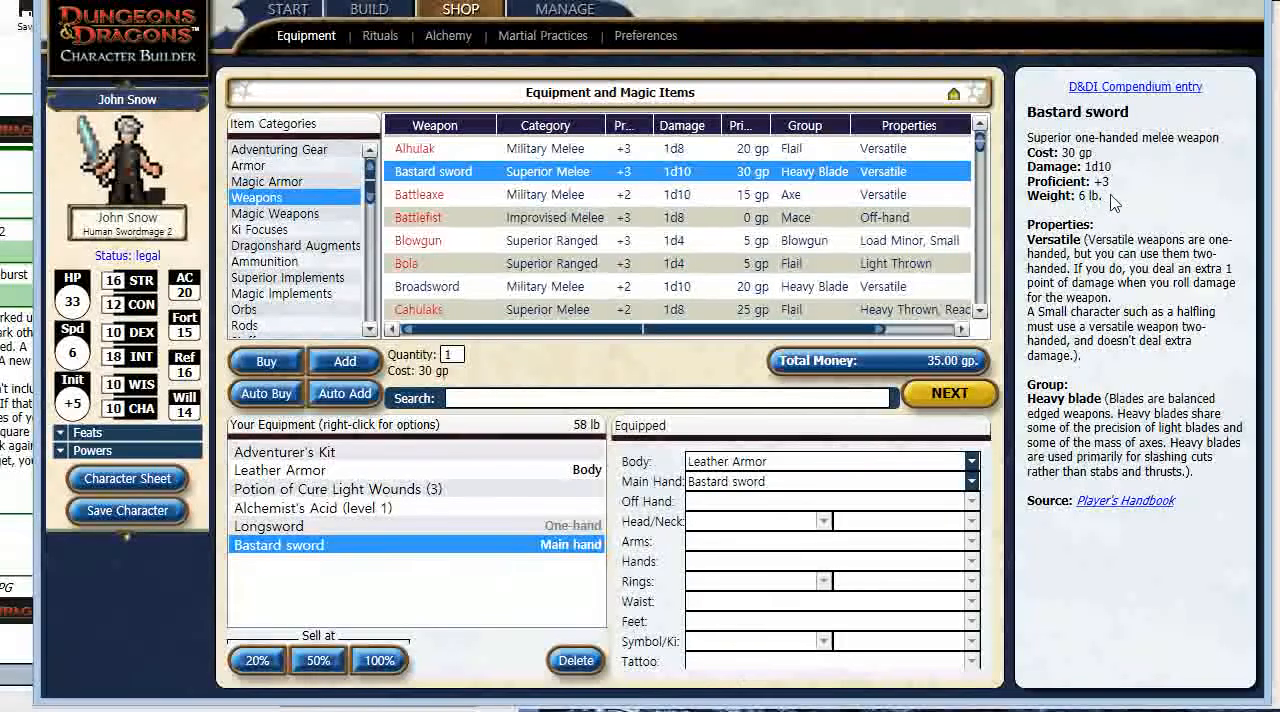
# - Review the attack and damage breakdown of Greenflame Blade in the character's power choices
pyautogui.click(368, 12)
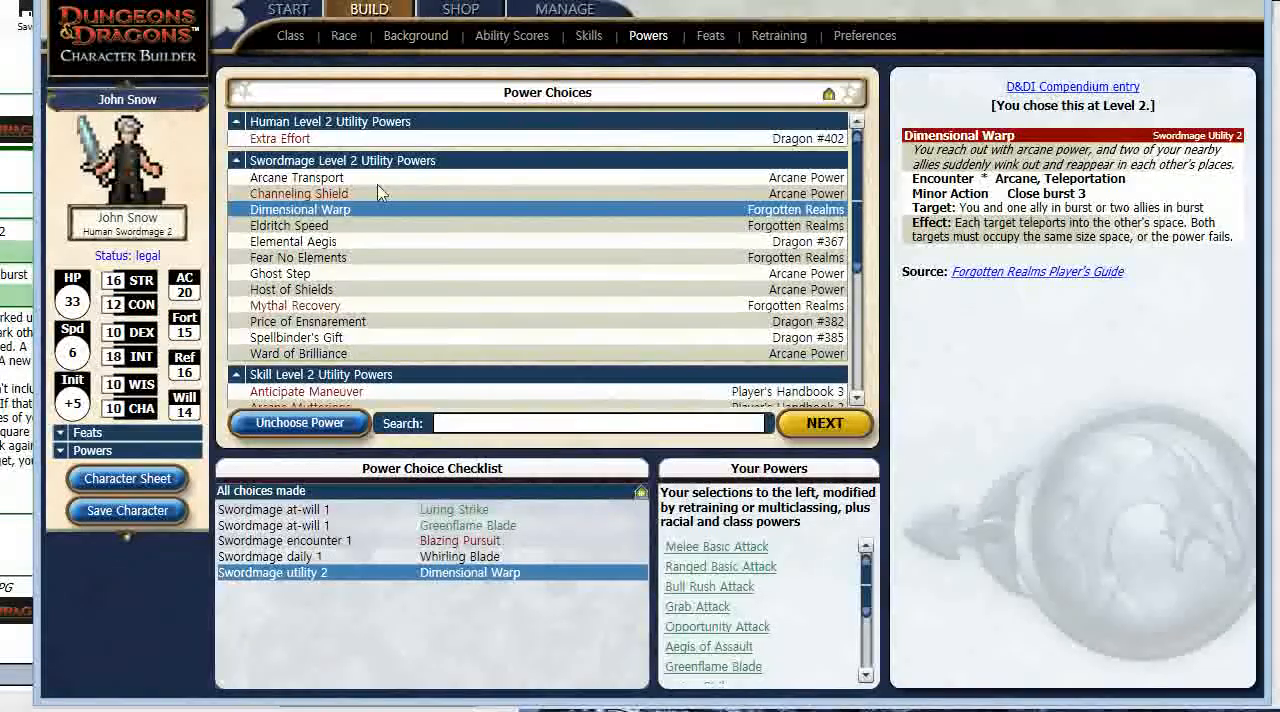
pyautogui.click(497, 556)
pyautogui.click(497, 540)
pyautogui.click(502, 525)
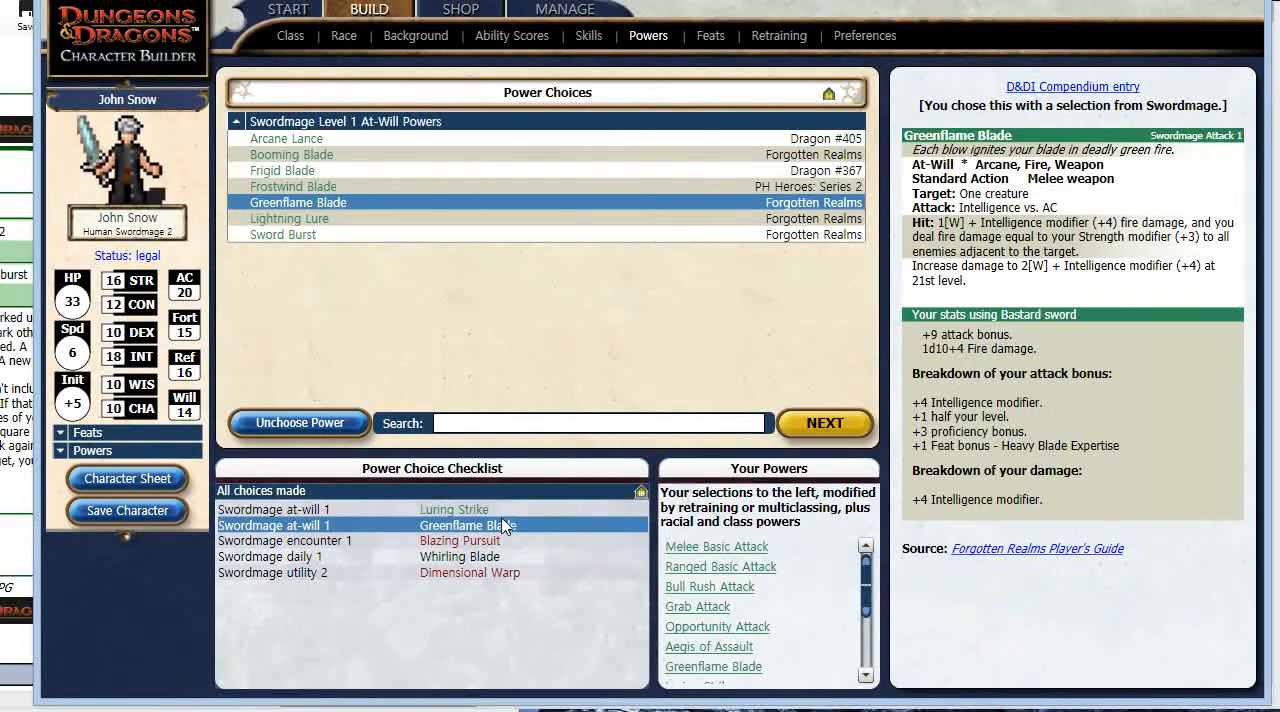
# - Check the swordmage's Dimensional Warp utility power and the chosen feats, including Heavy Blade Expertise
pyautogui.click(505, 511)
pyautogui.click(510, 573)
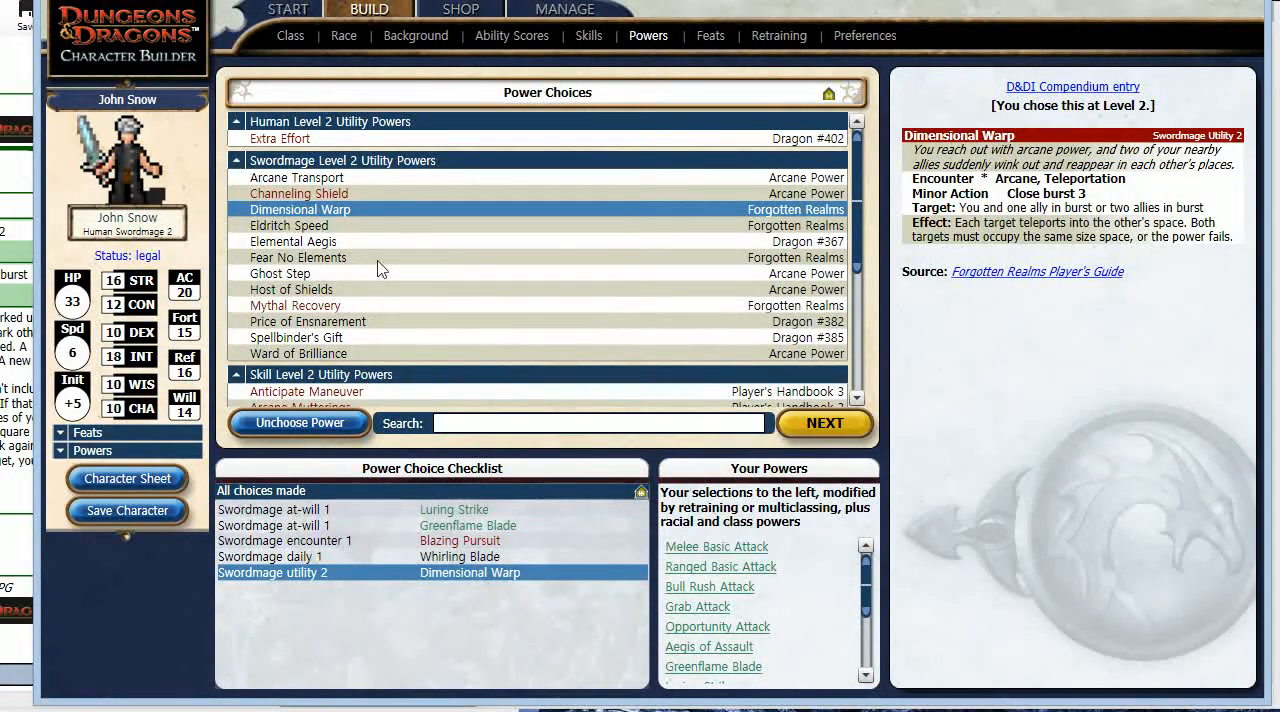
pyautogui.click(710, 36)
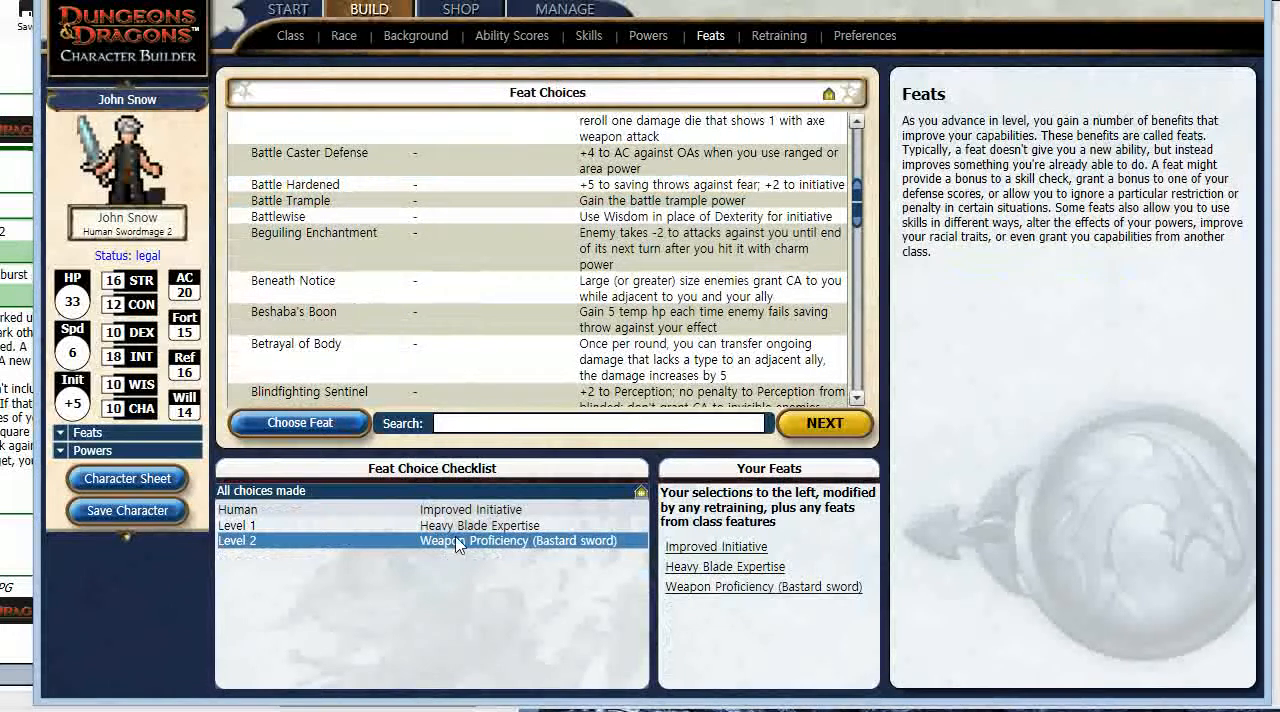
pyautogui.click(460, 525)
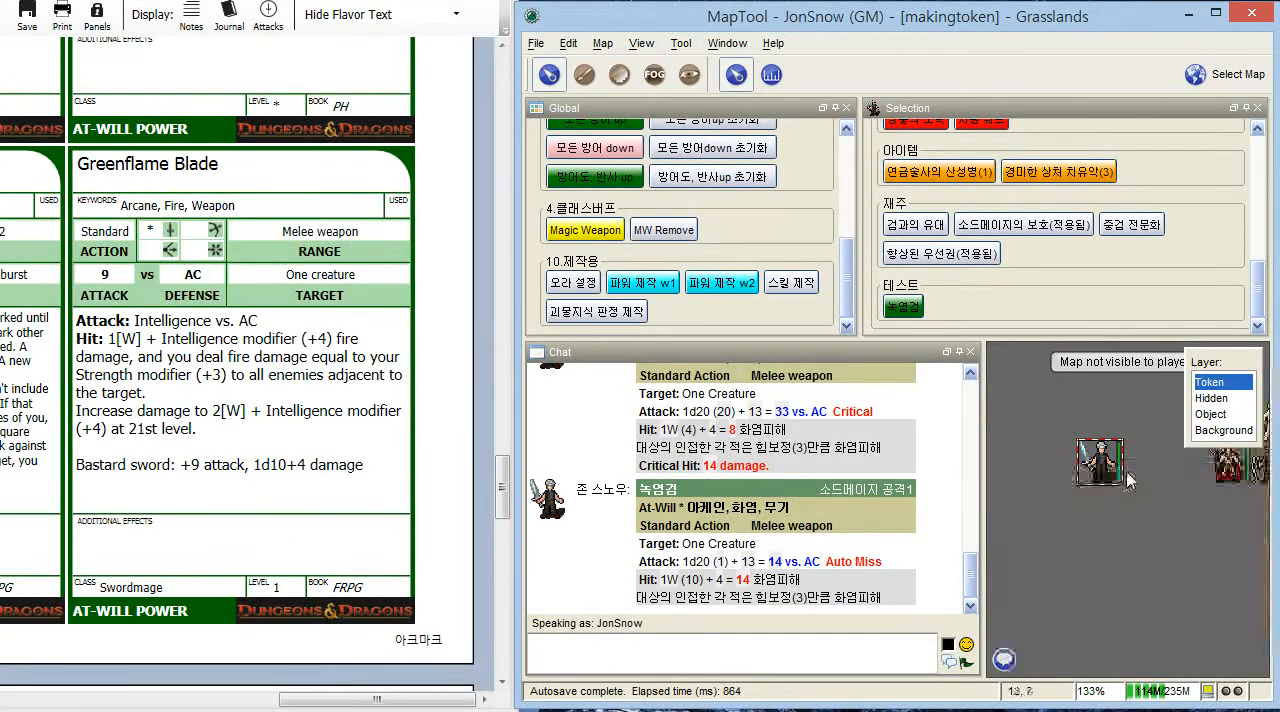
# - Switch to MapTool and check the Hit, W and damage entries in the swordmage token's attack properties
pyautogui.moveTo(1120, 480)
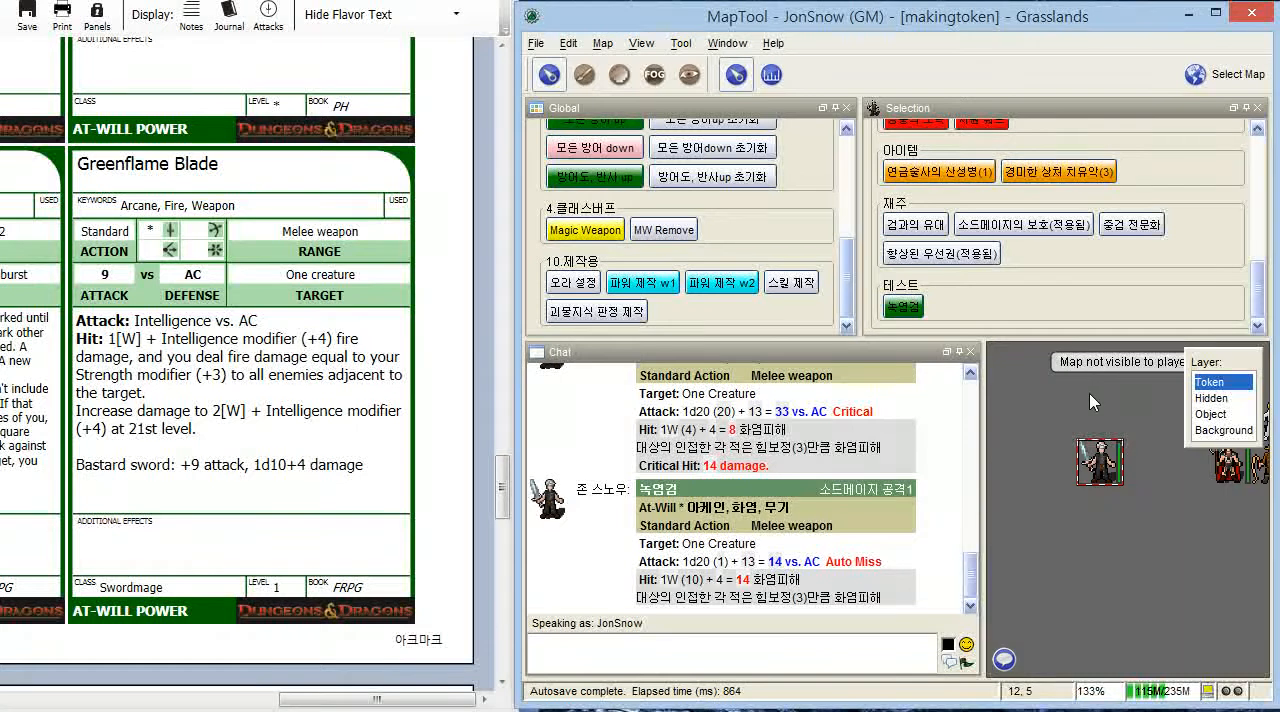
pyautogui.moveTo(1089, 392); pyautogui.dragTo(1101, 447)
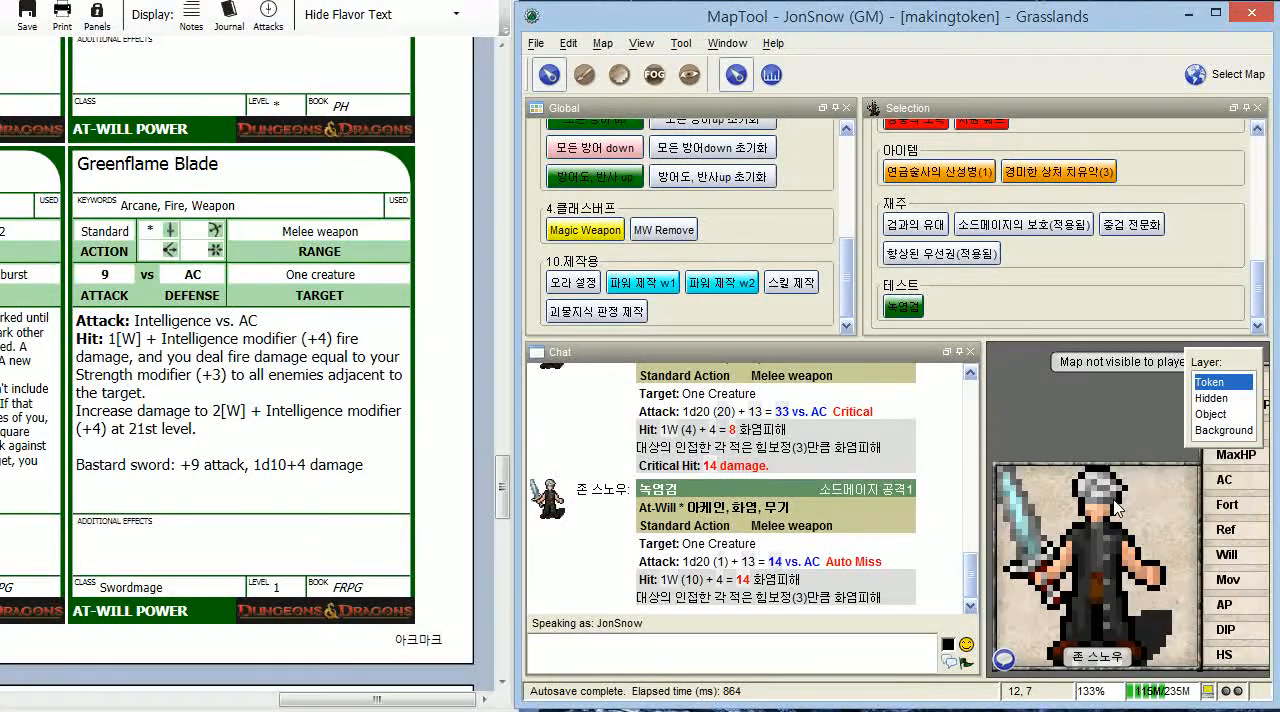
pyautogui.doubleClick(1116, 506)
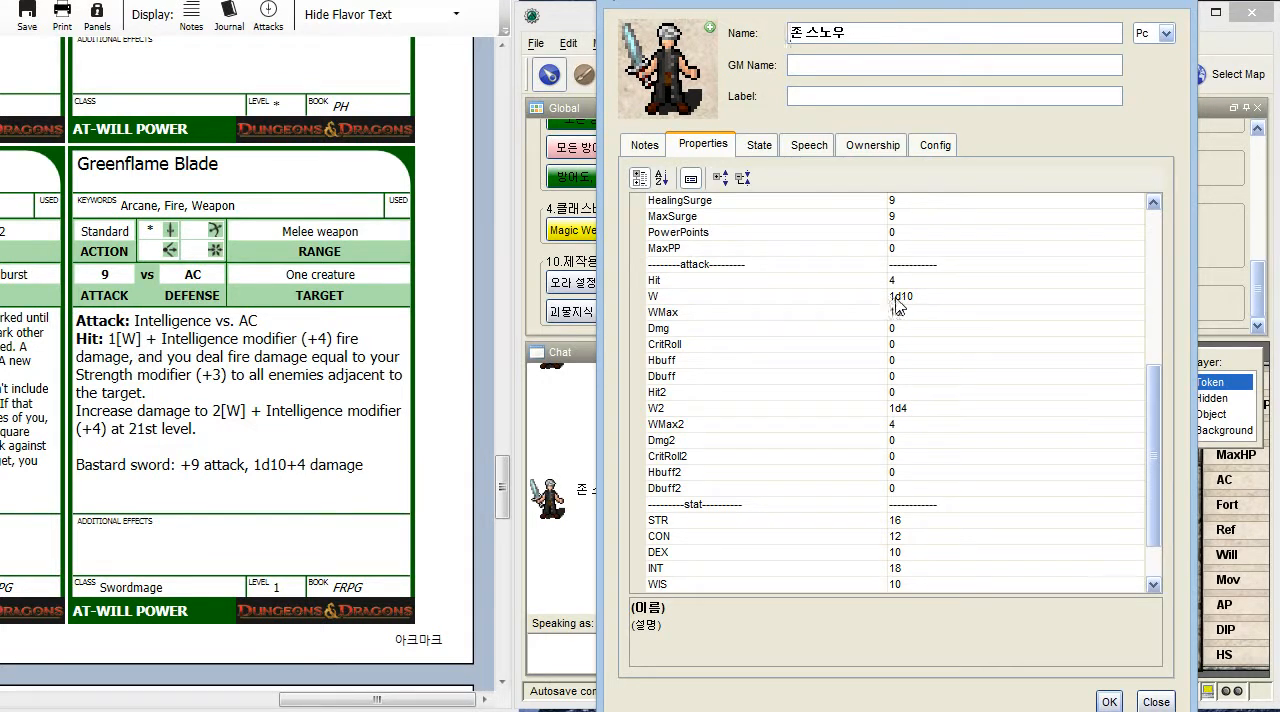
pyautogui.click(1110, 702)
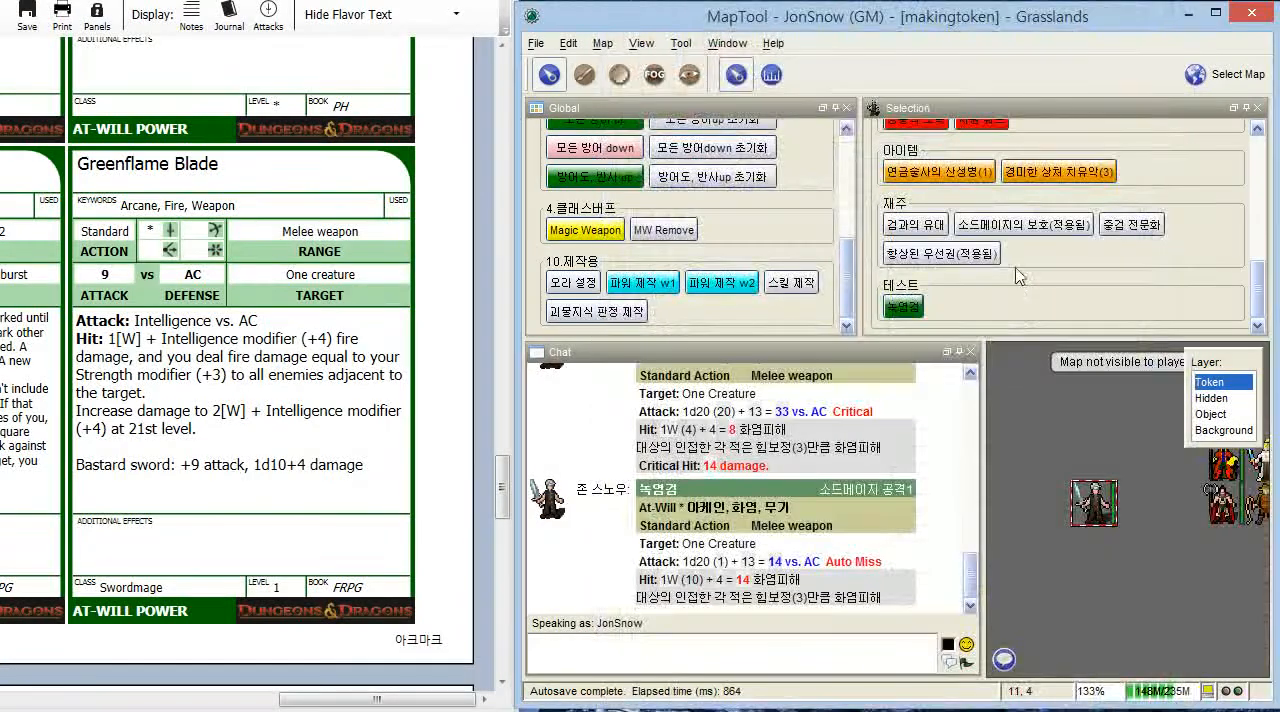
# - Open the 녹염검 test macro on the swordmage token for editing
pyautogui.rightClick(915, 310)
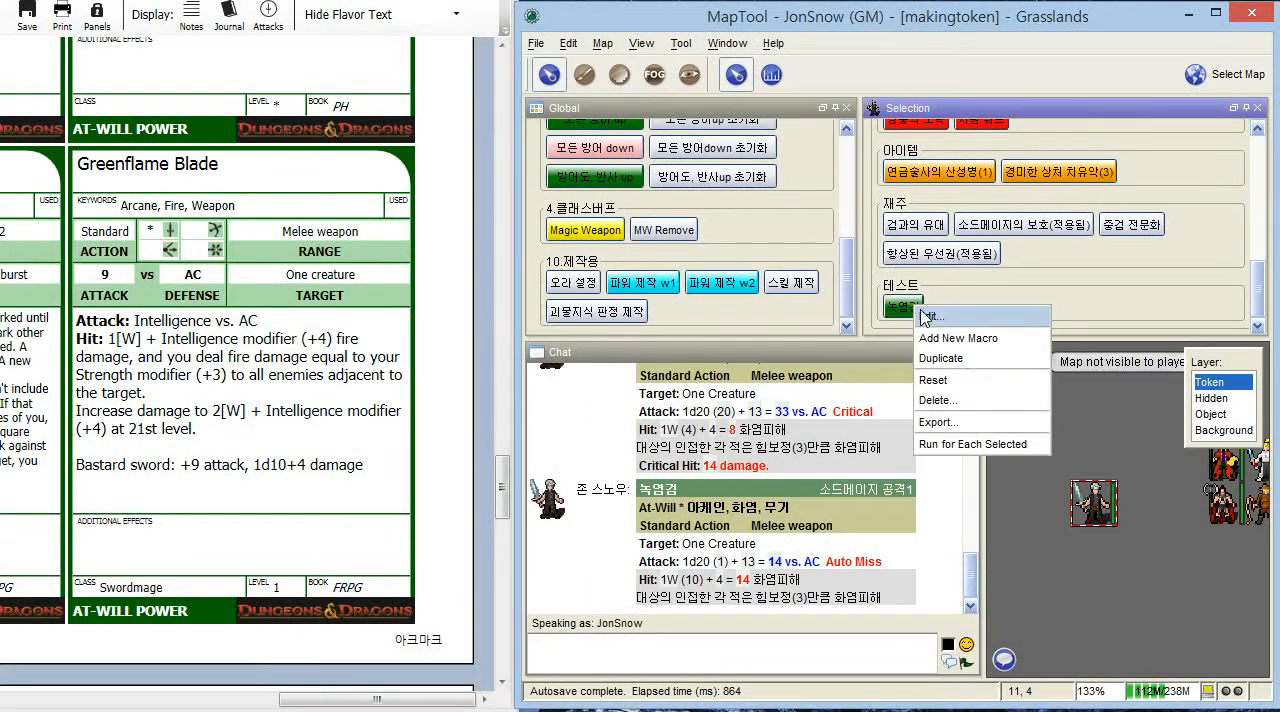
pyautogui.click(928, 316)
pyautogui.click(579, 140)
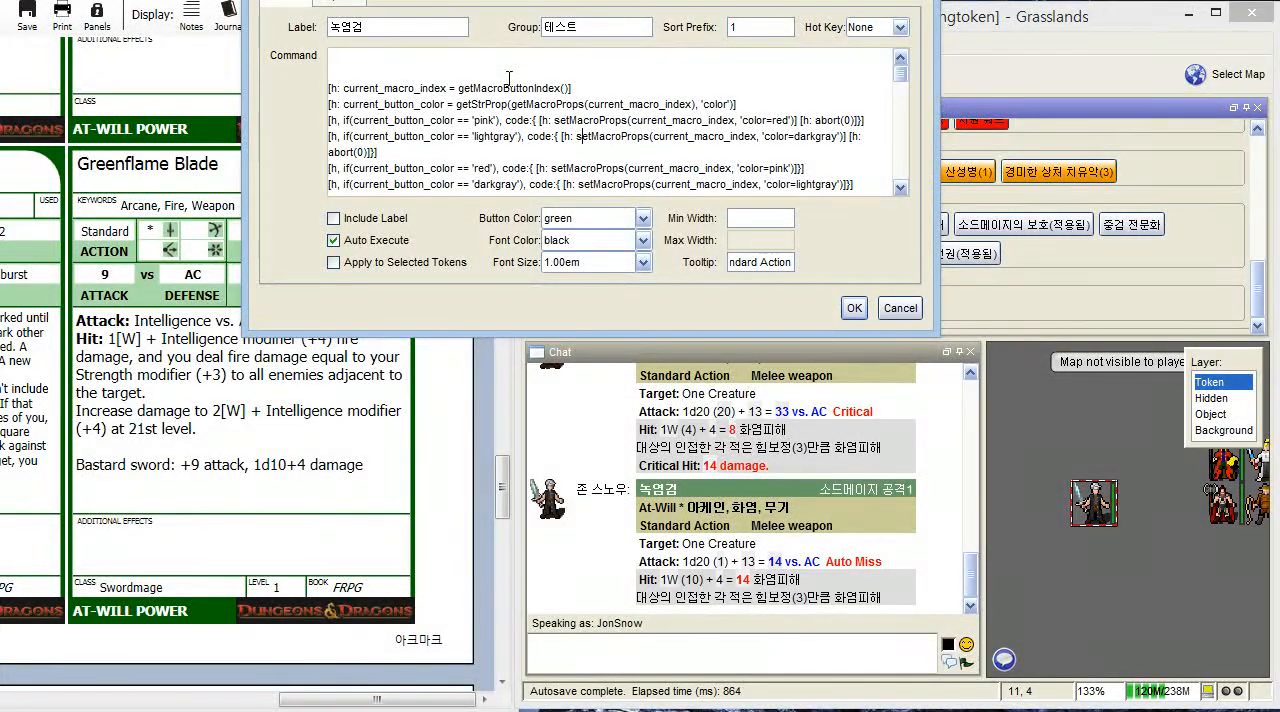
# - Switch to the browser and open the 넨티르 베일 이야기 page from the 넨티르베일 Google search results
pyautogui.hotkey('alt', 'Tab')
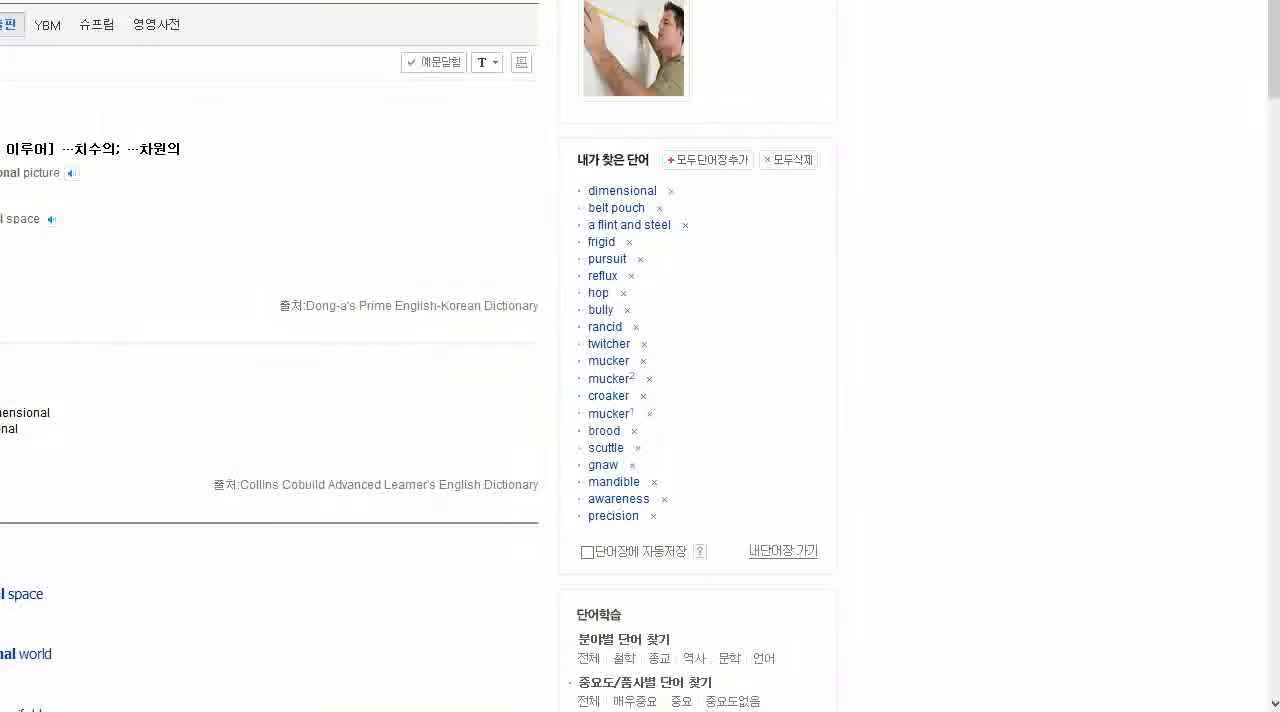
pyautogui.hotkey('alt', 'Tab')
pyautogui.press('super+Down')
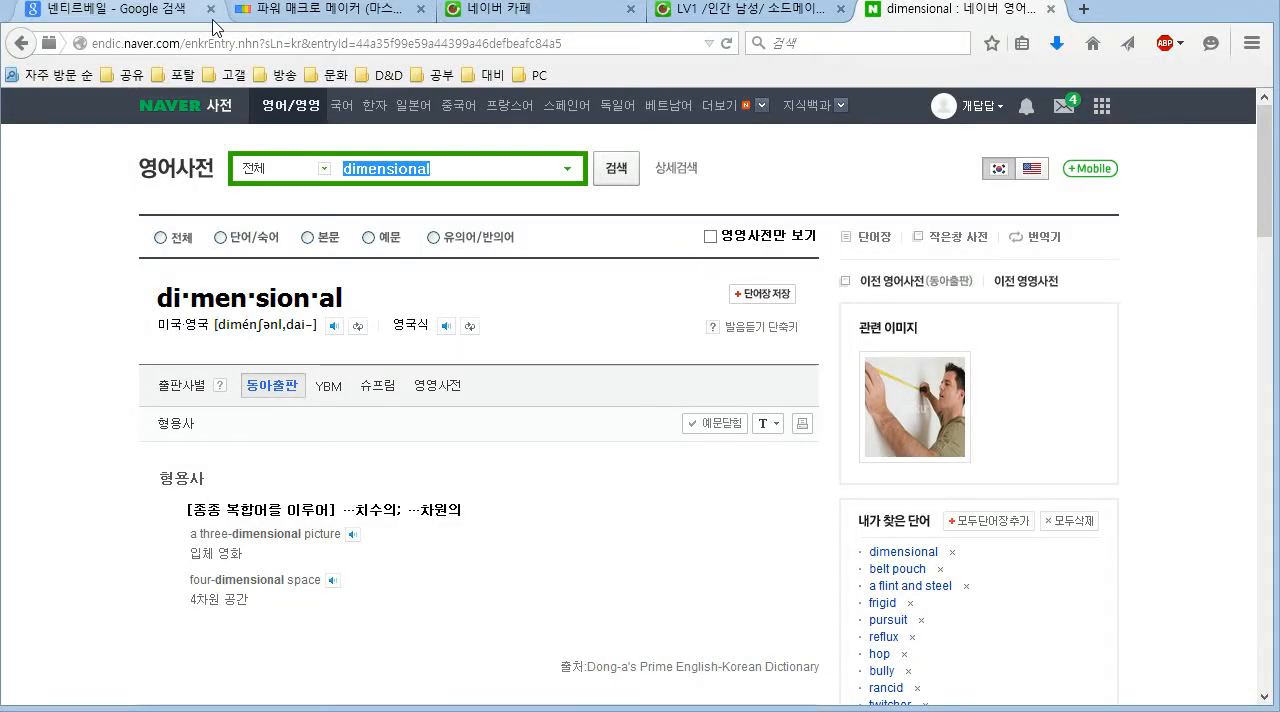
pyautogui.click(115, 10)
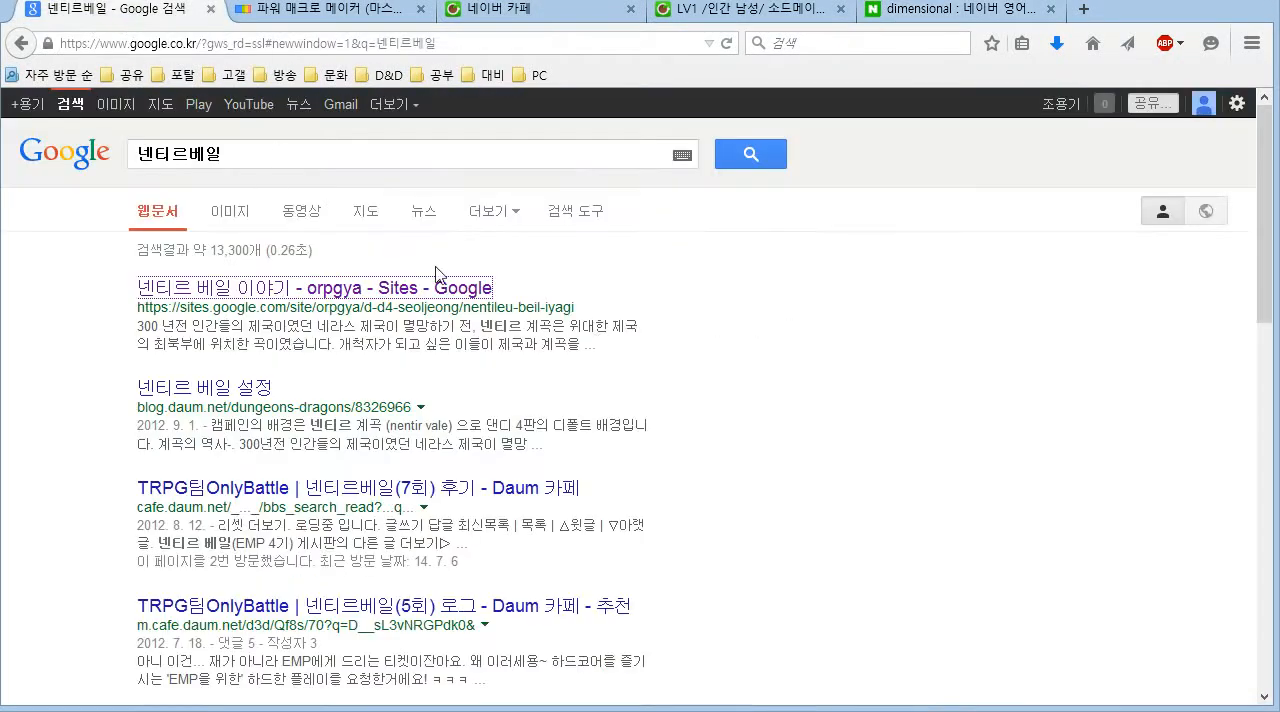
pyautogui.click(270, 287)
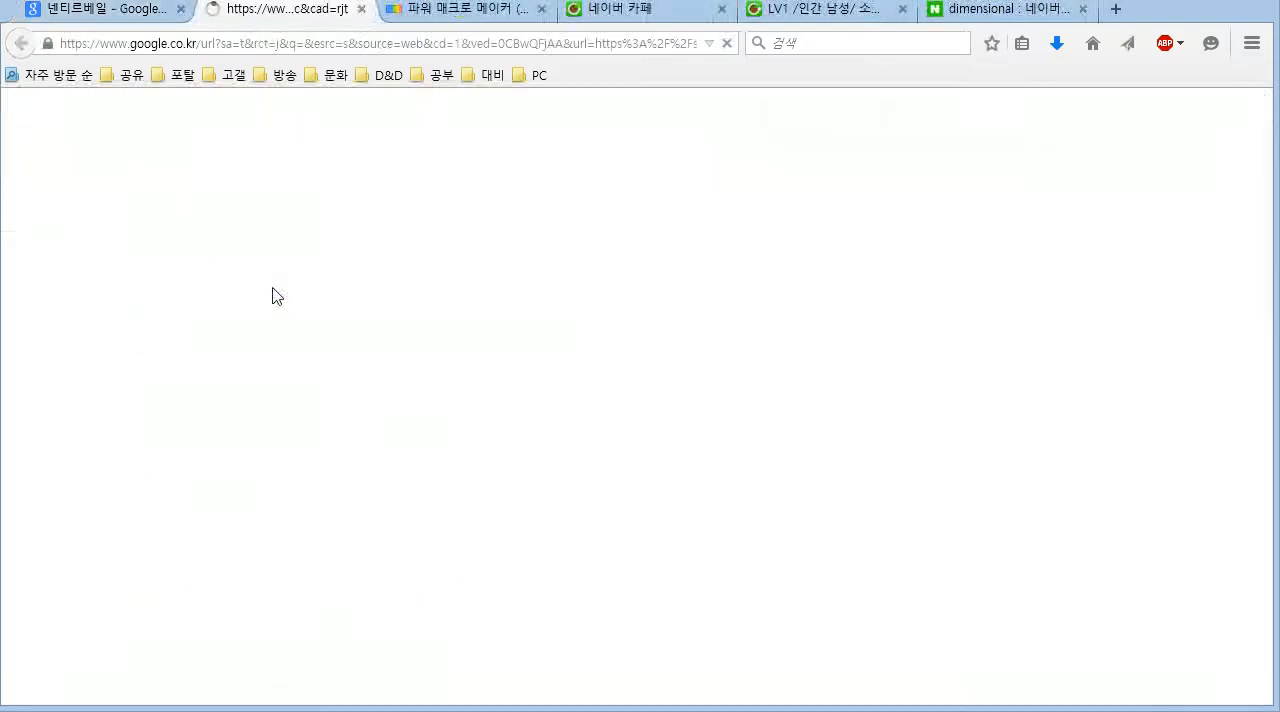
# - Open the 9.파워매크로 수정법 guide under 1.플레이 준비법 on the orpgya site, and return to MapTool
pyautogui.scroll(-6, 336, 302)
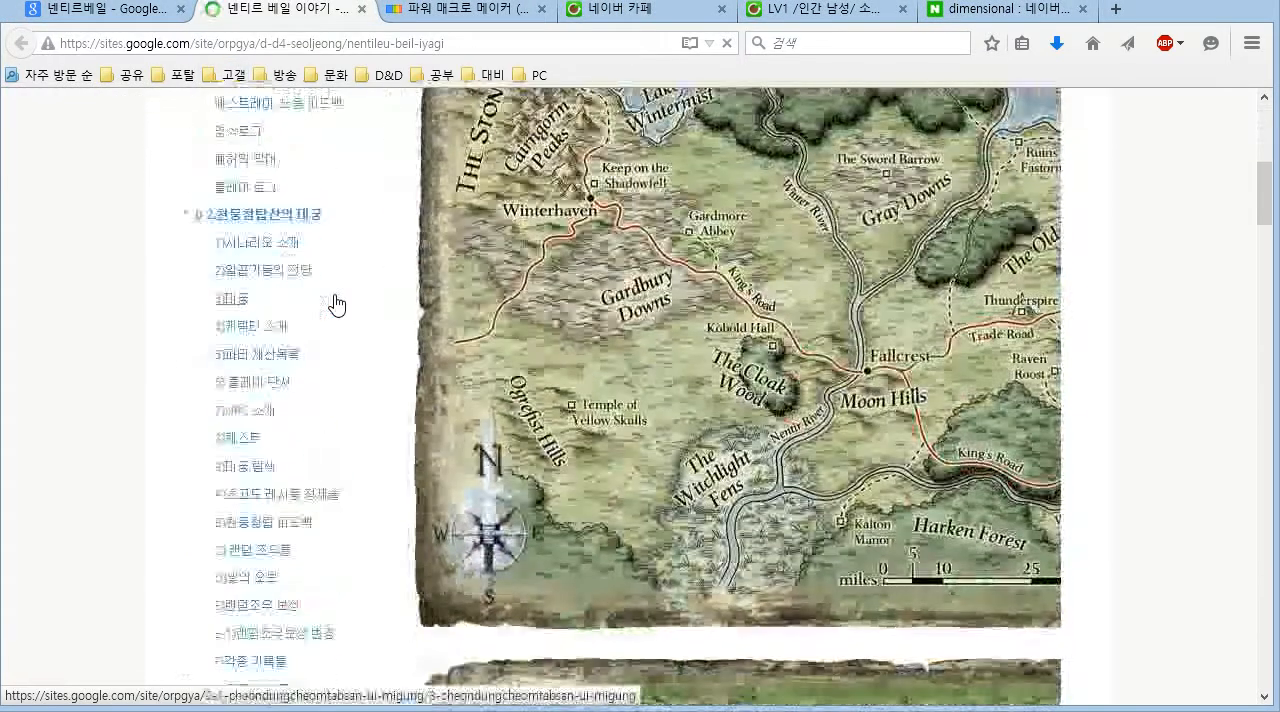
pyautogui.scroll(-5, 302, 337)
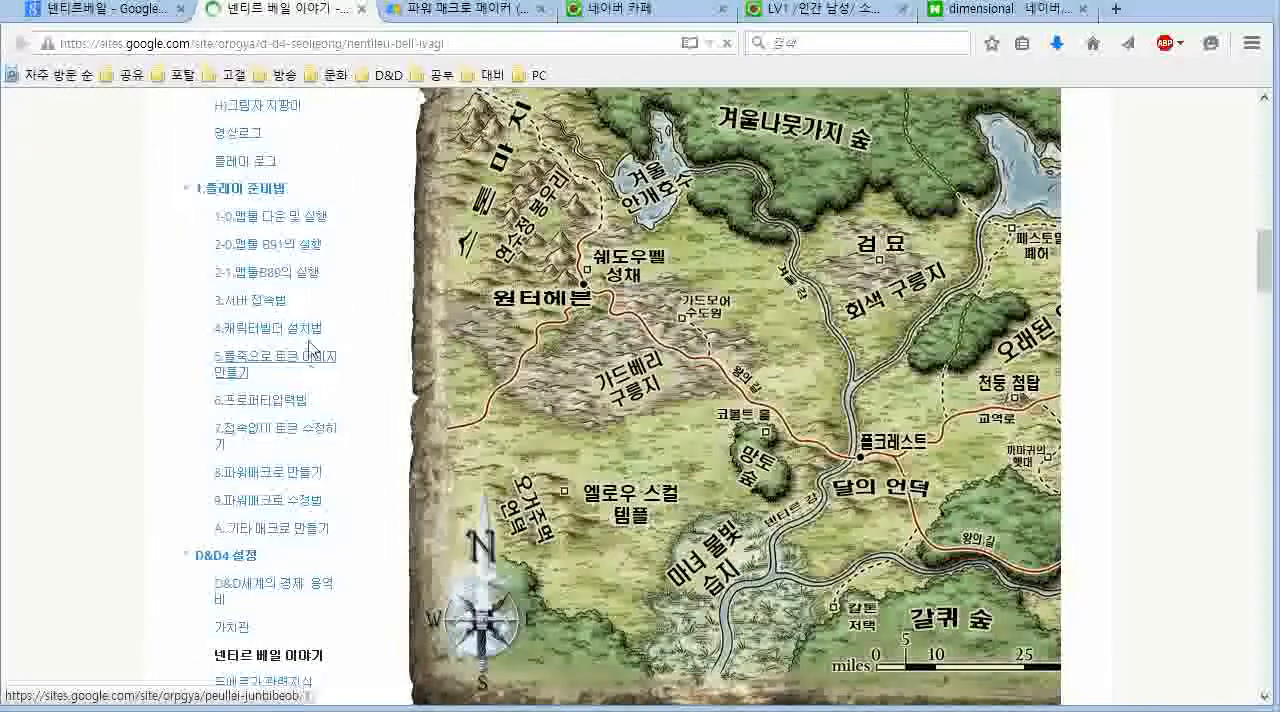
pyautogui.click(238, 192)
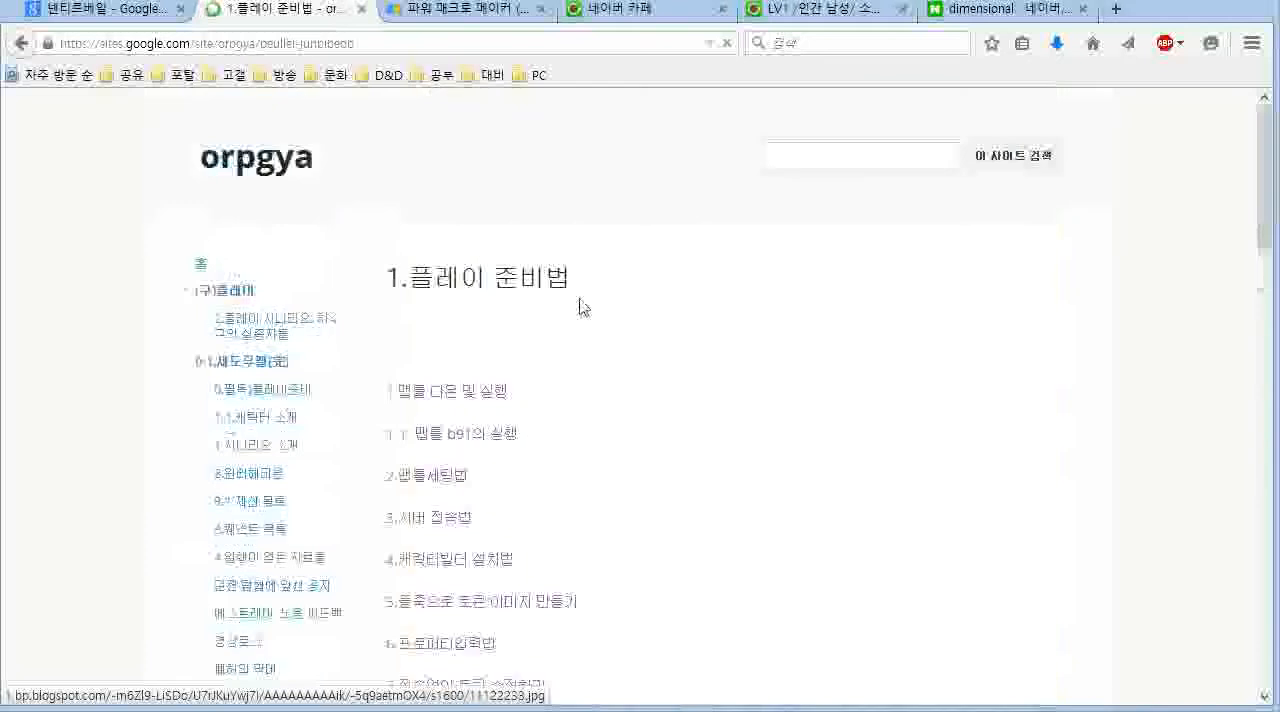
pyautogui.scroll(-10, 582, 306)
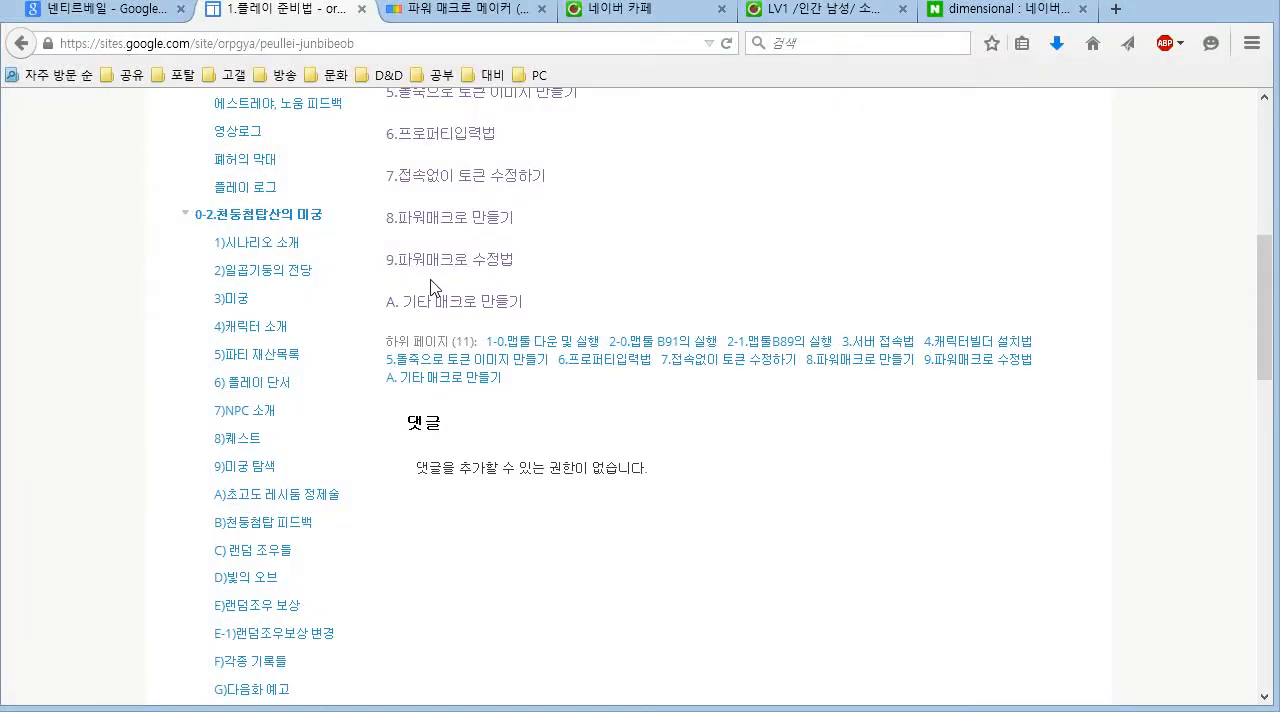
pyautogui.click(450, 262)
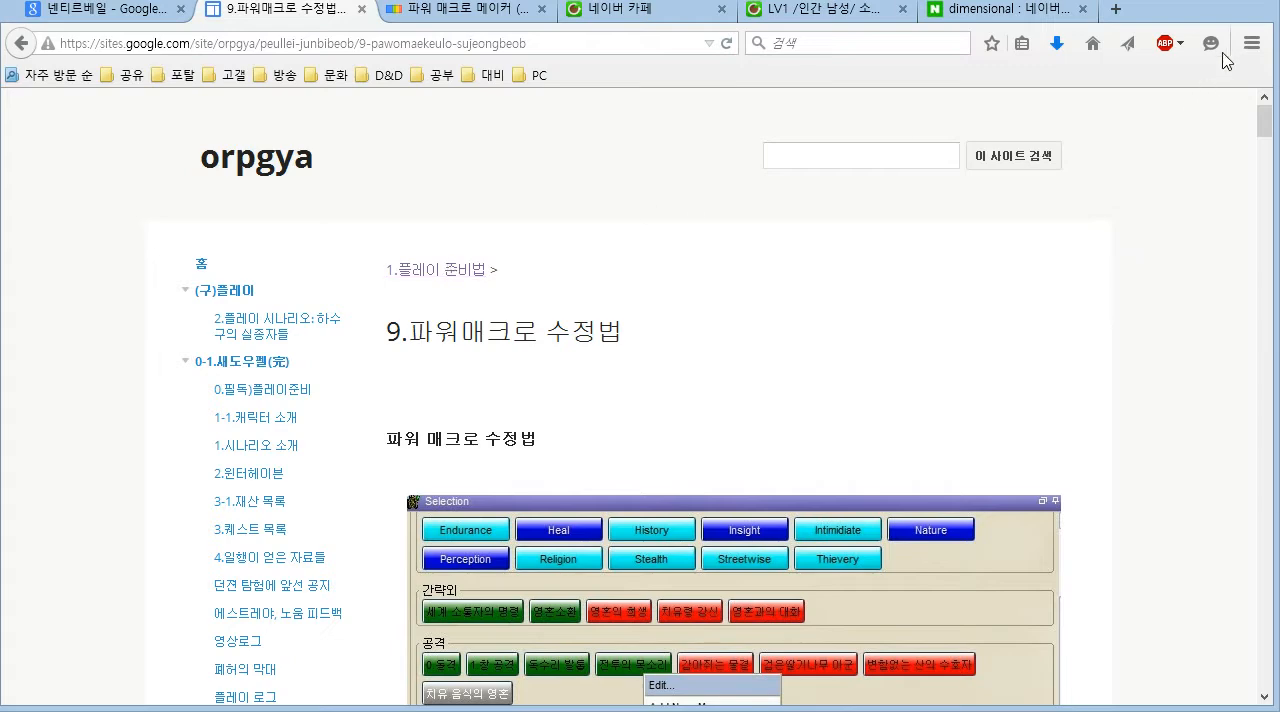
pyautogui.click(1190, 5)
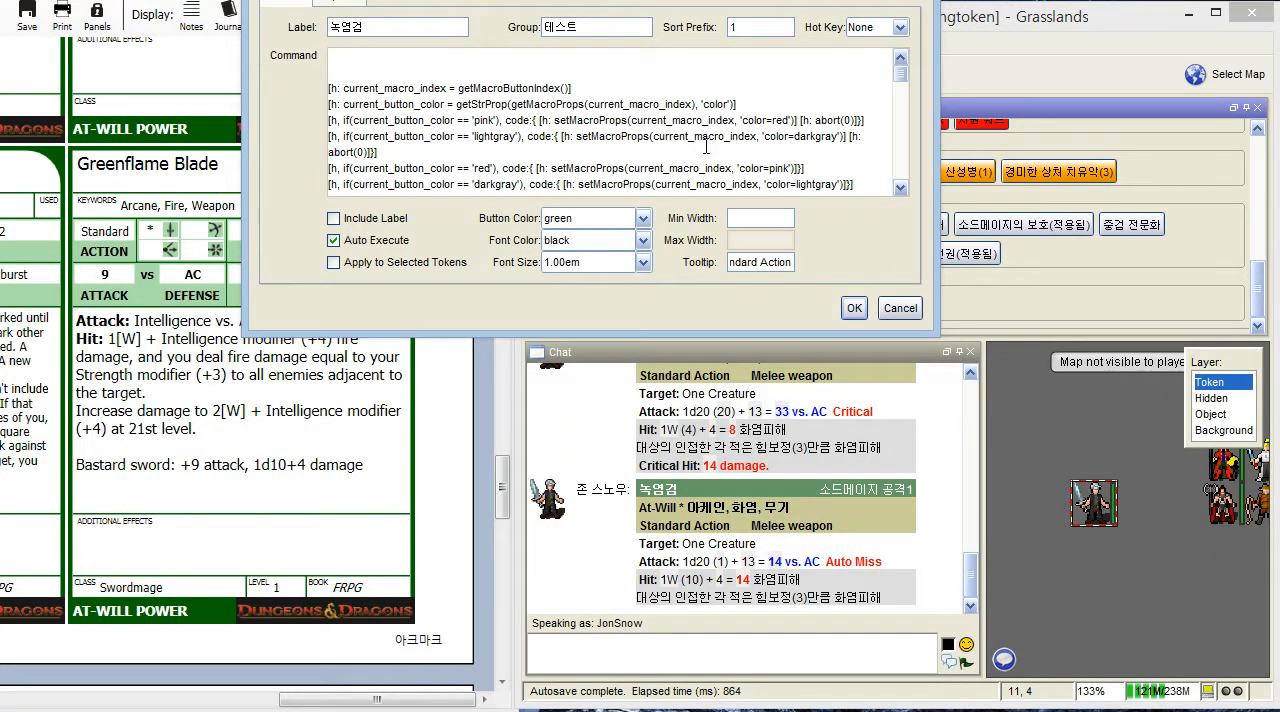
# - Look through the attack and damage variables in the 녹염검 macro's command code and close the editor
pyautogui.scroll(-8, 706, 146)
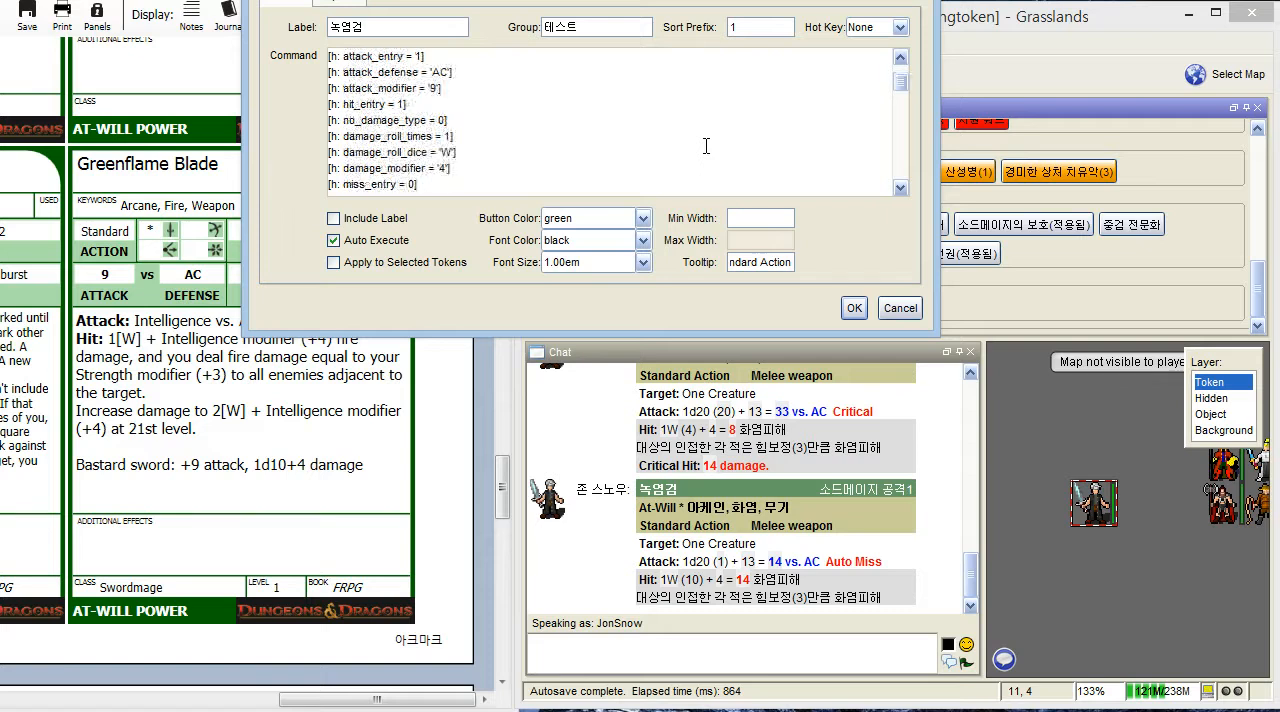
pyautogui.scroll(-1, 706, 146)
pyautogui.scroll(3, 706, 146)
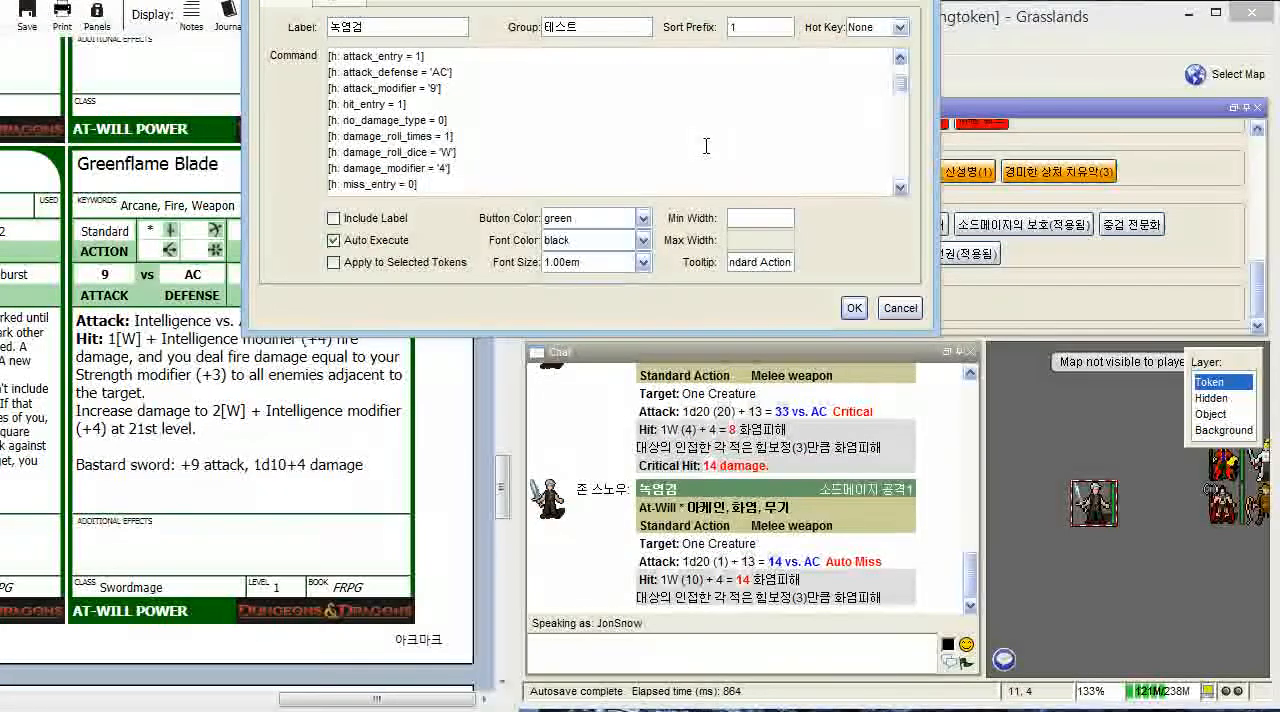
pyautogui.click(858, 307)
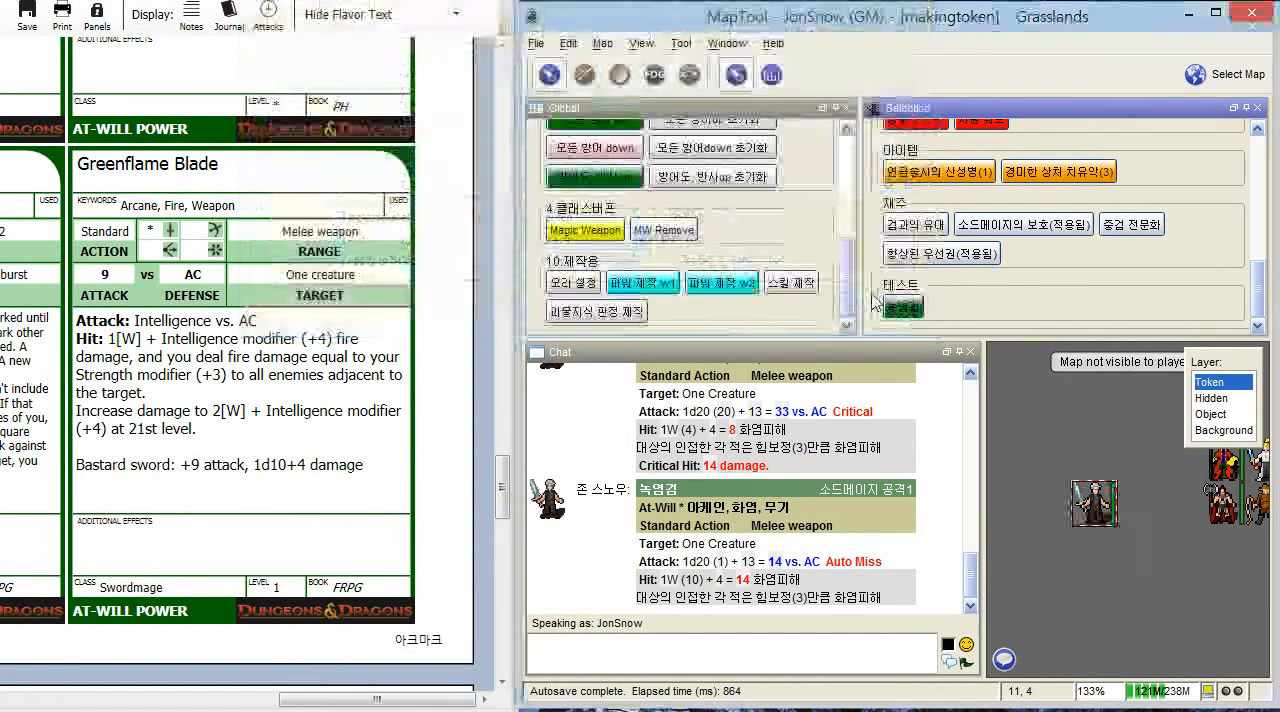
# - Set attack_modifier to '5' in the command code of the 녹염검 test macro and save the macro
pyautogui.rightClick(905, 313)
pyautogui.click(930, 320)
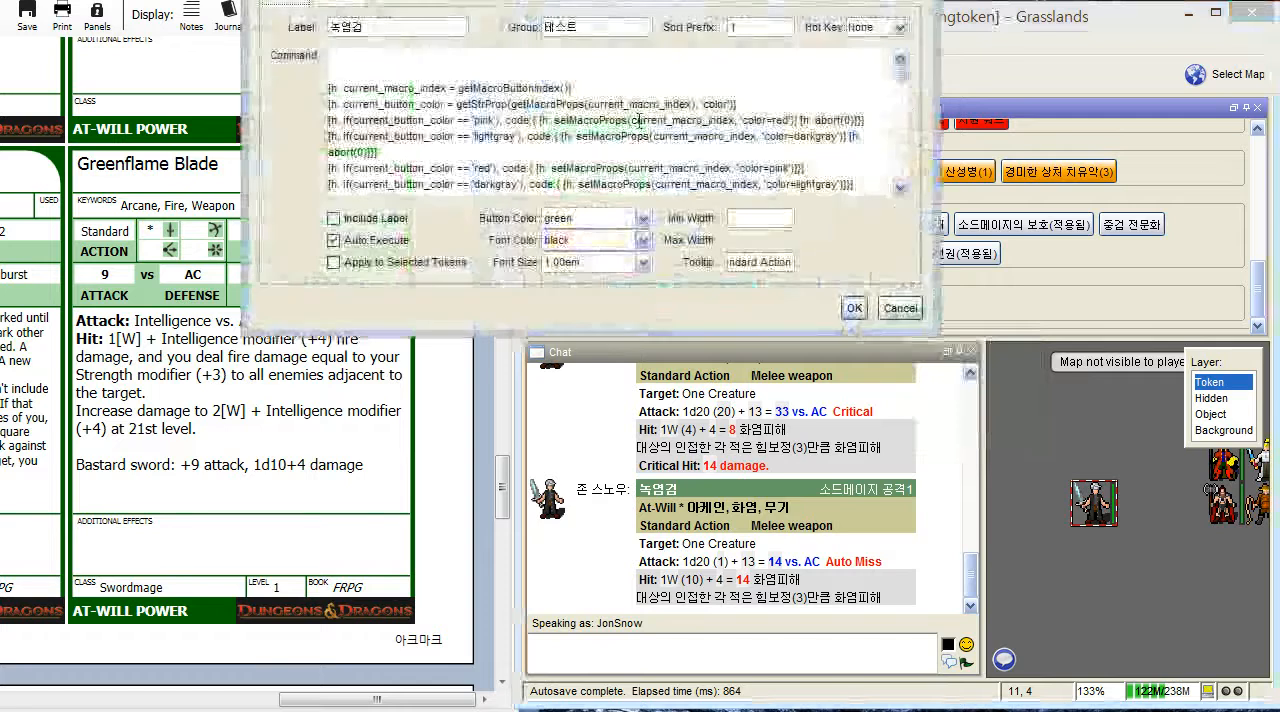
pyautogui.scroll(-1, 639, 119)
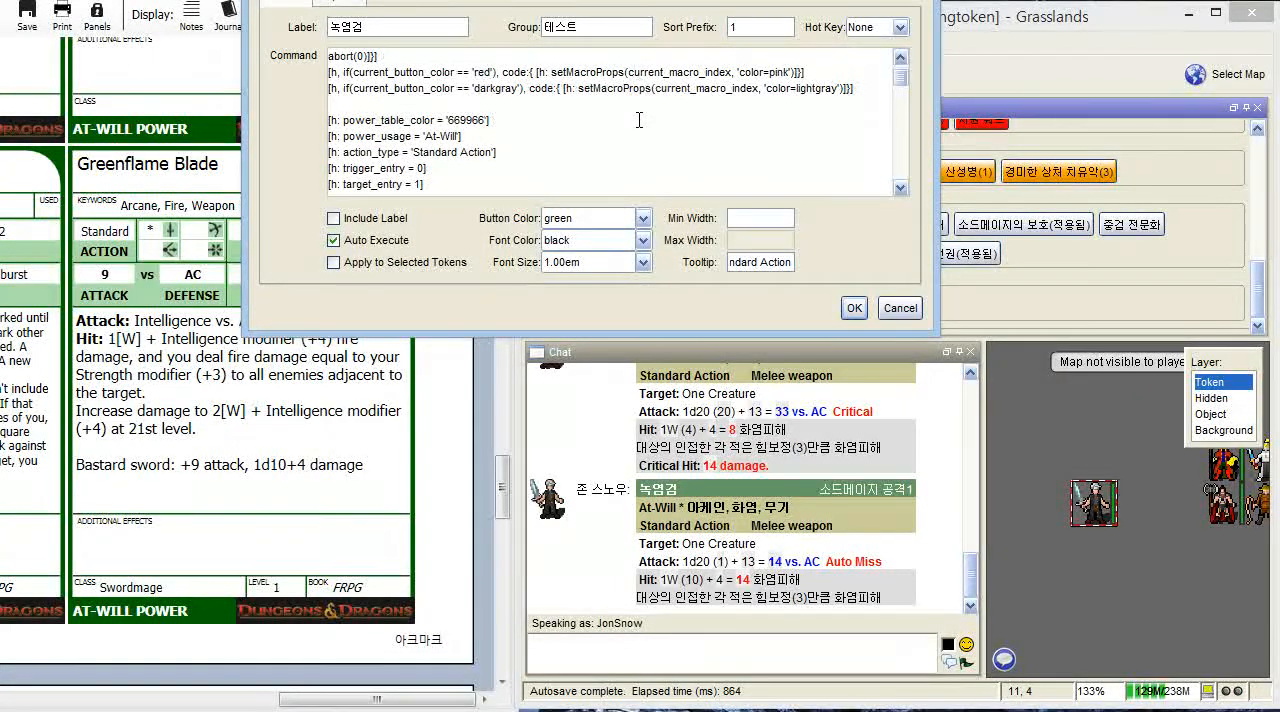
pyautogui.scroll(-1, 639, 119)
pyautogui.scroll(-1, 639, 119)
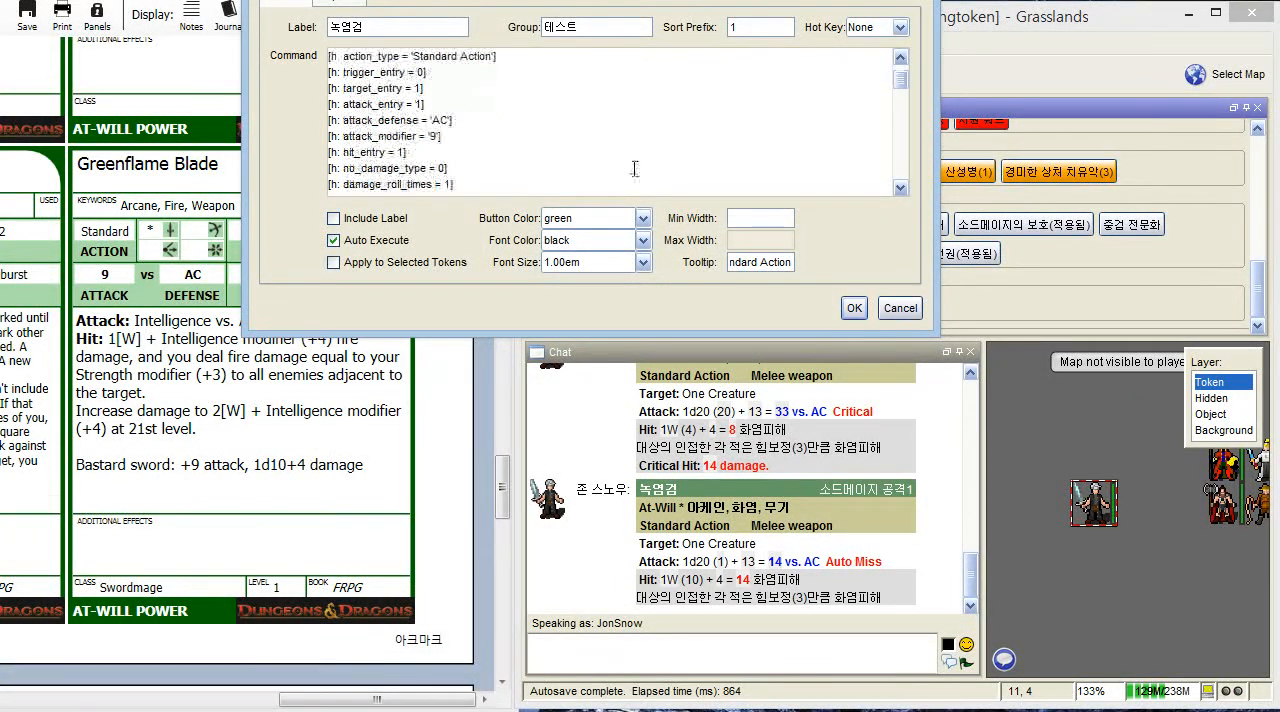
pyautogui.moveTo(443, 136); pyautogui.dragTo(473, 144)
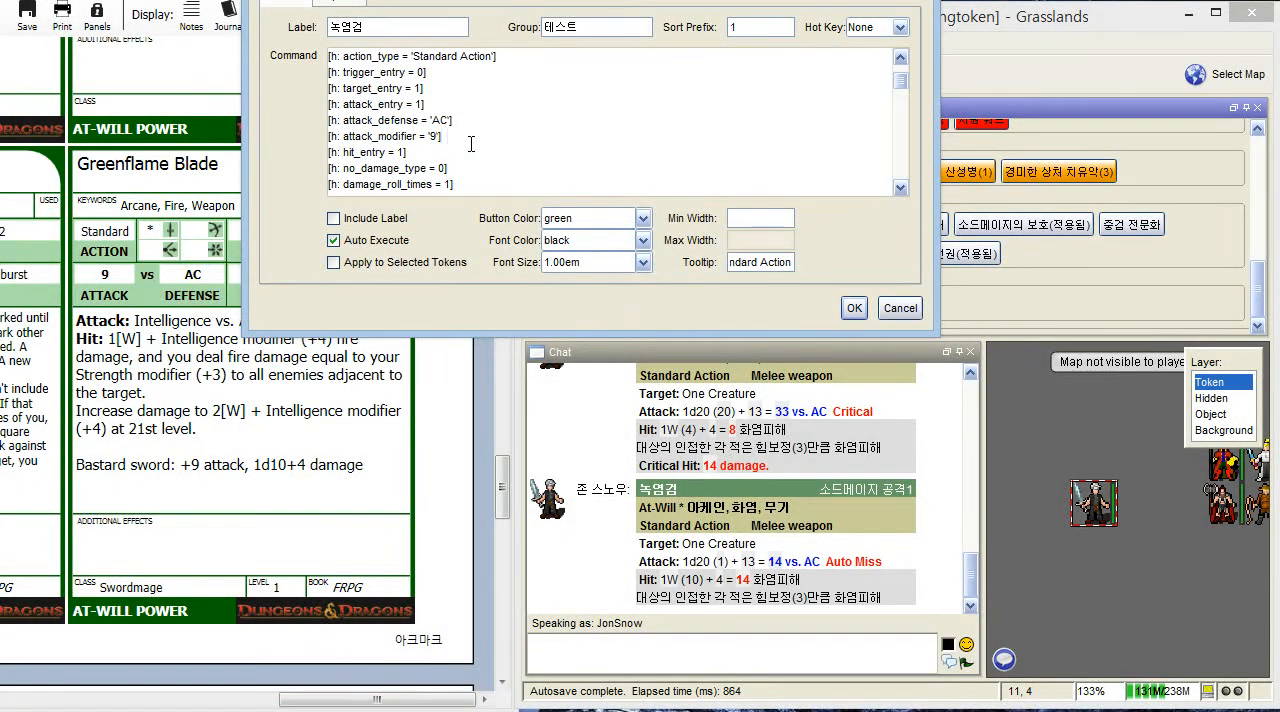
pyautogui.click(428, 132)
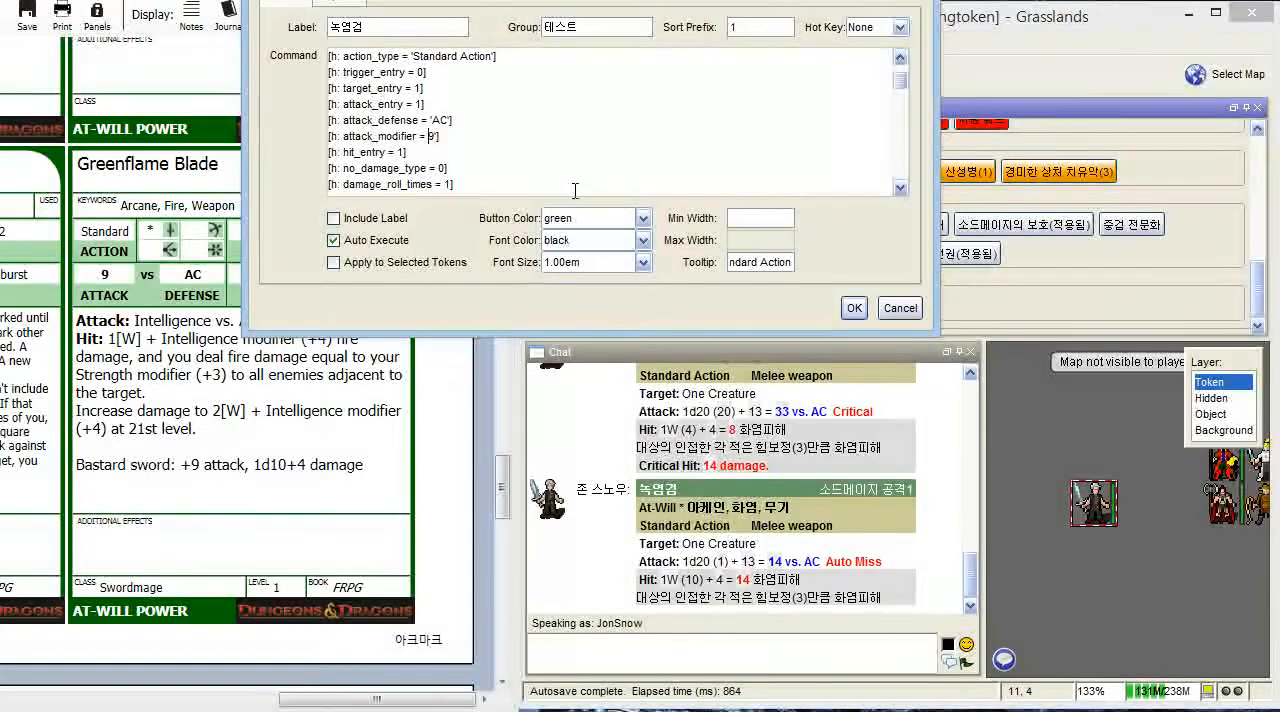
pyautogui.press('Delete')
pyautogui.press('Left')
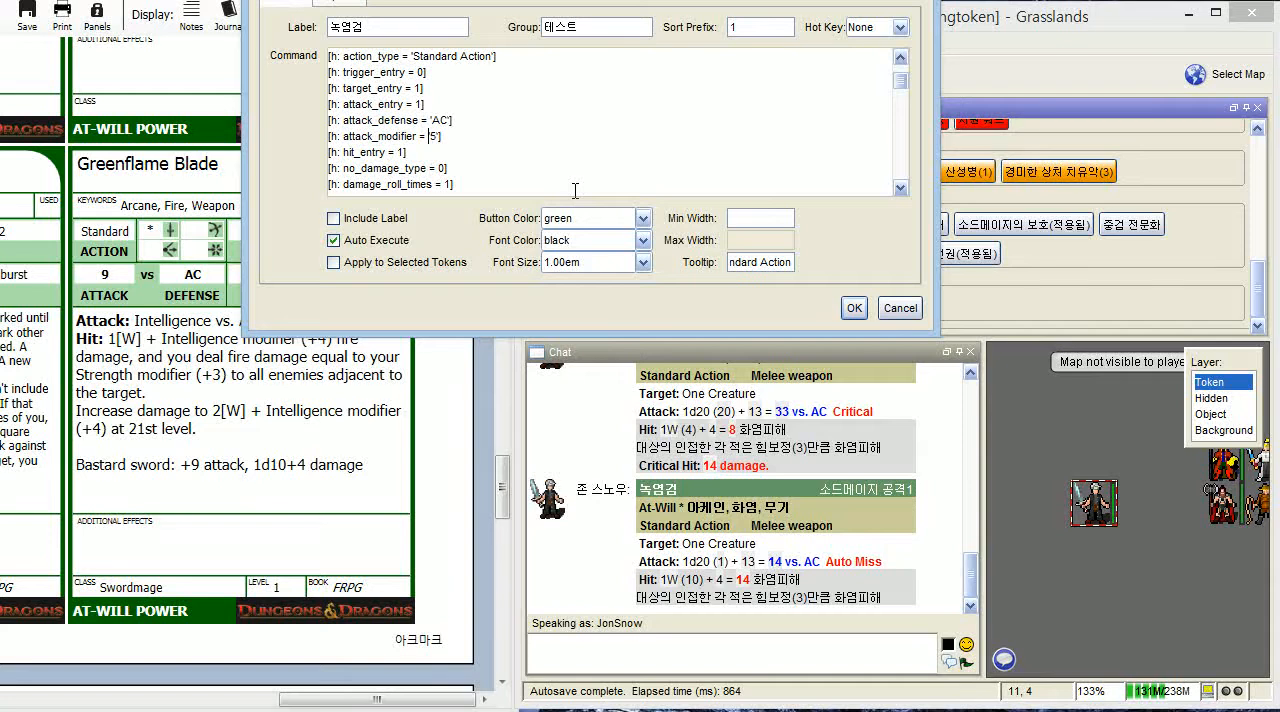
pyautogui.press('Right')
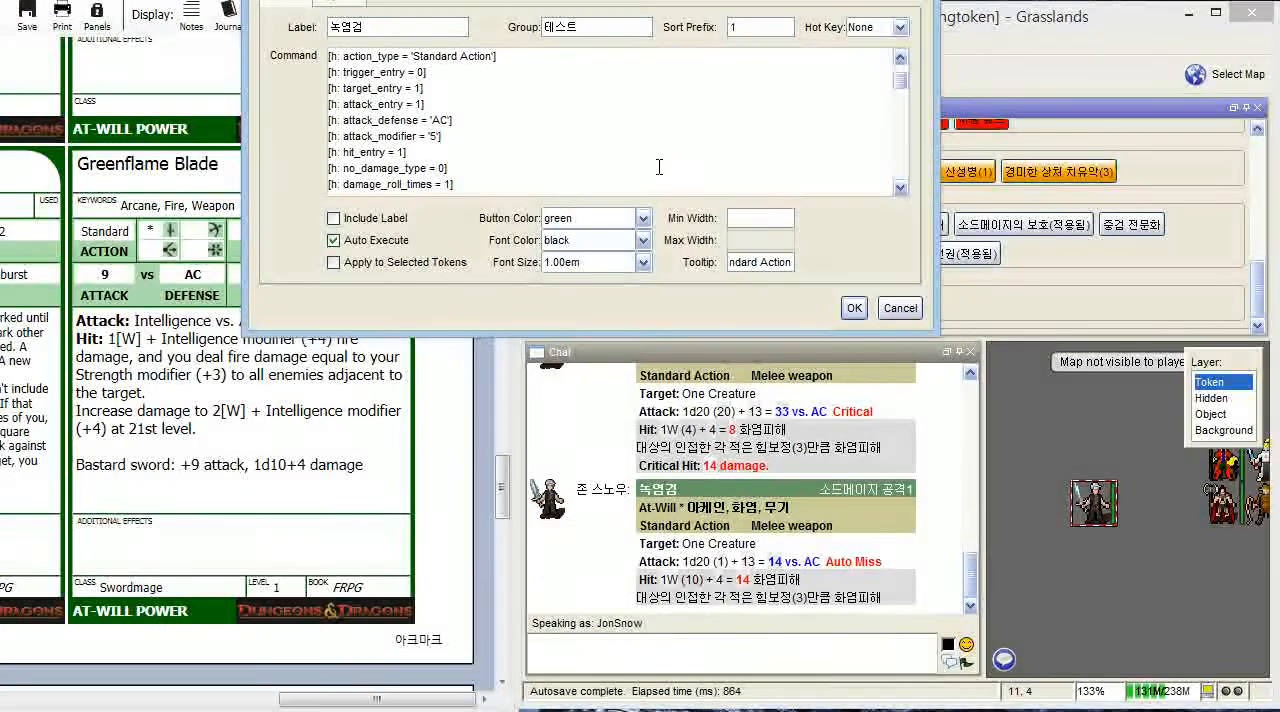
pyautogui.click(855, 309)
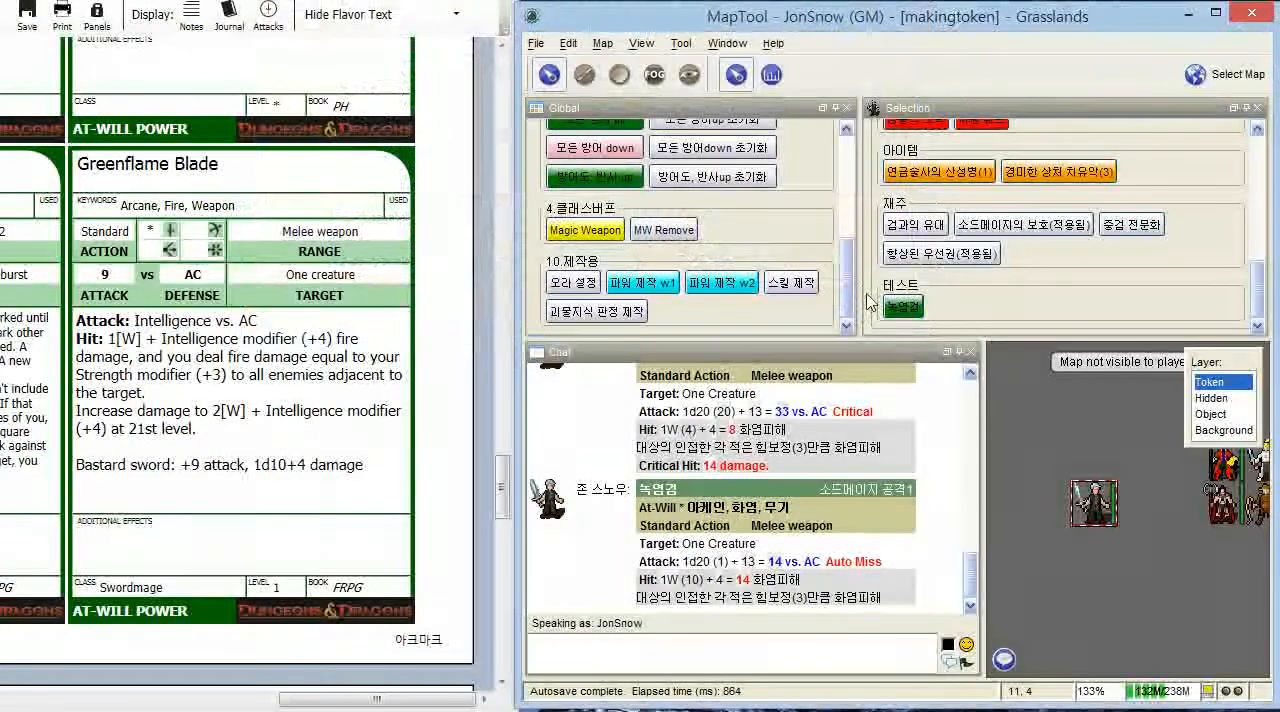
# - Run the edited 녹염검 test macro with default values and compare it with the token's attack properties
pyautogui.click(903, 307)
pyautogui.click(903, 444)
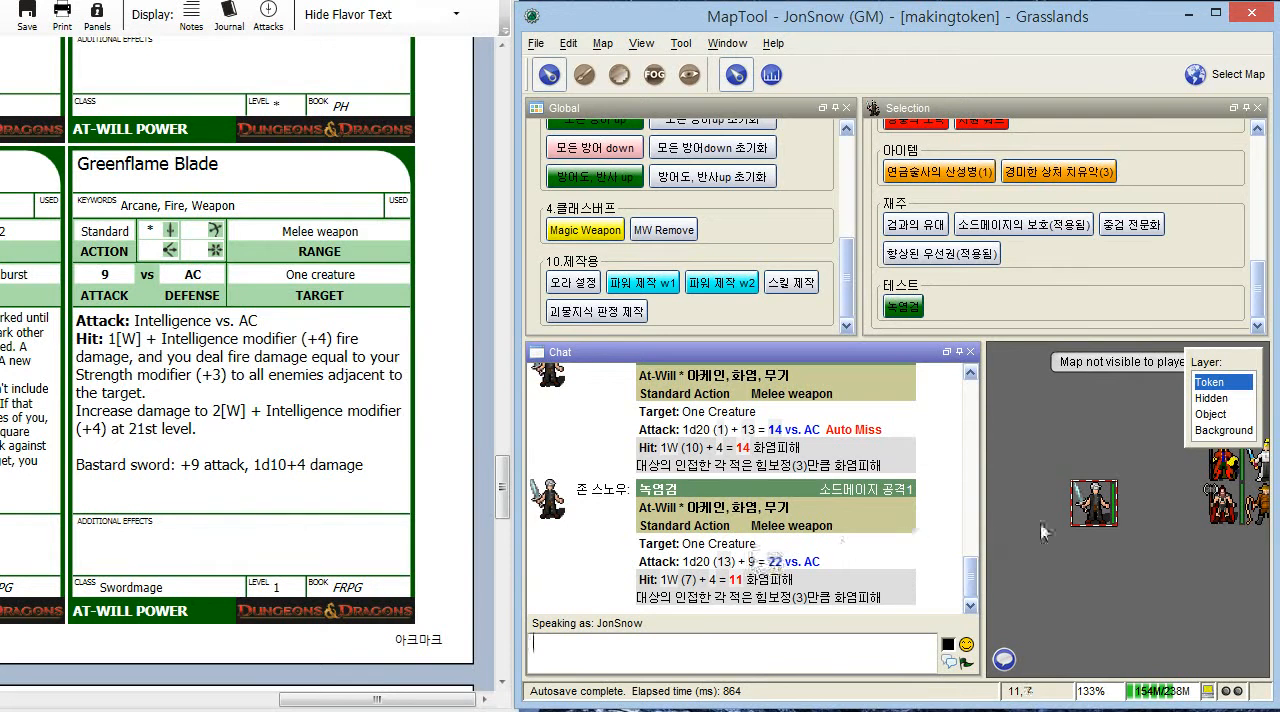
pyautogui.doubleClick(1094, 503)
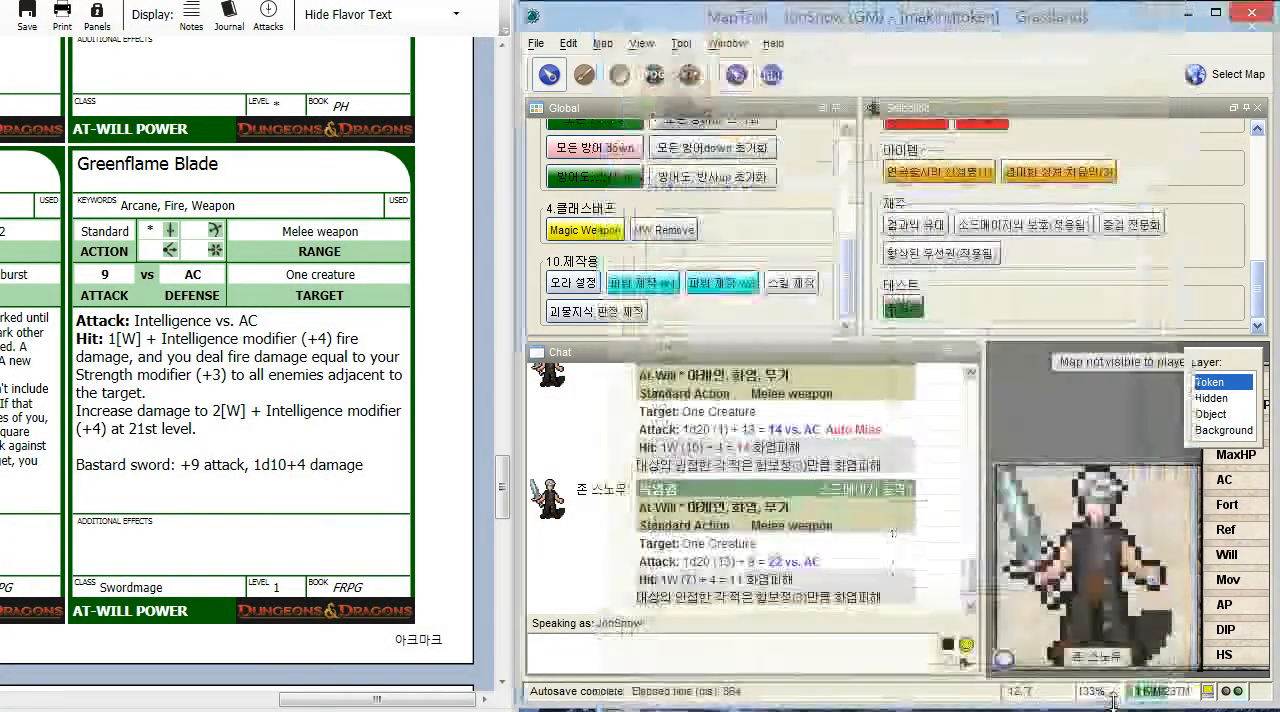
pyautogui.click(1109, 701)
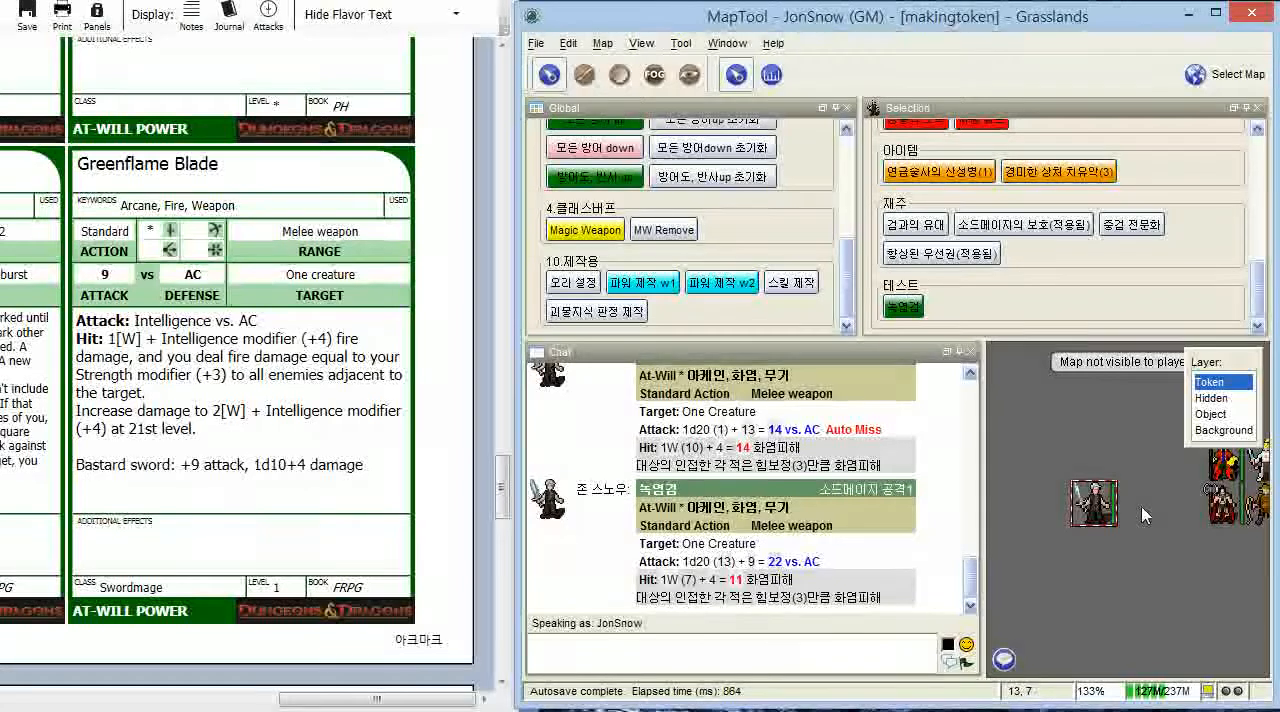
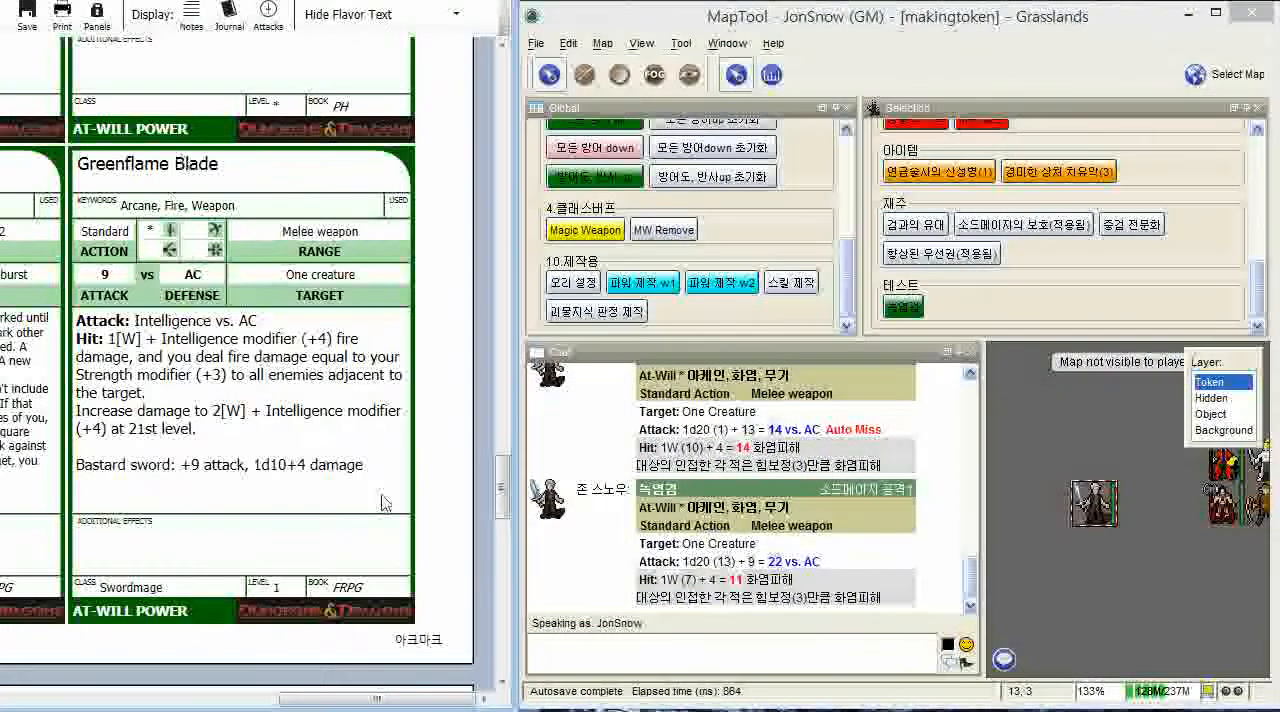
# - Compare the ability modifiers on the character sheet's first page with the power cards, ending at the Greenflame Blade card
pyautogui.moveTo(503, 492); pyautogui.dragTo(503, 90)
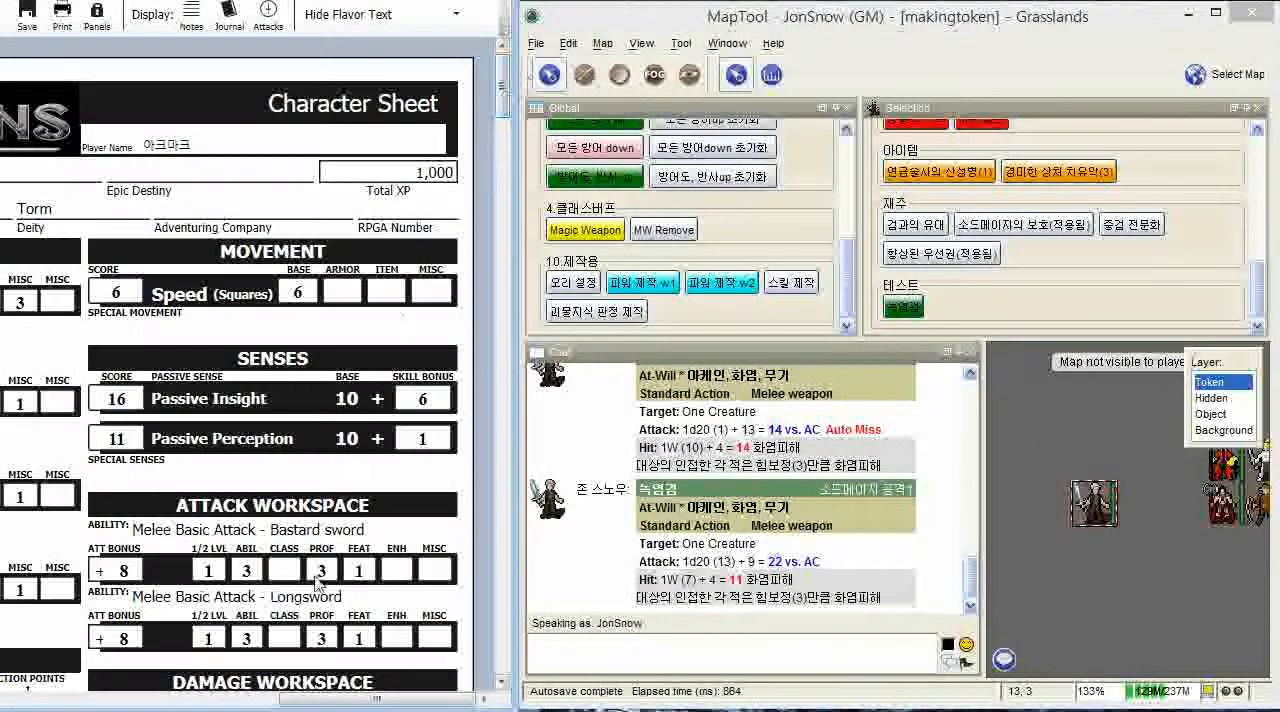
pyautogui.moveTo(280, 699); pyautogui.dragTo(60, 705)
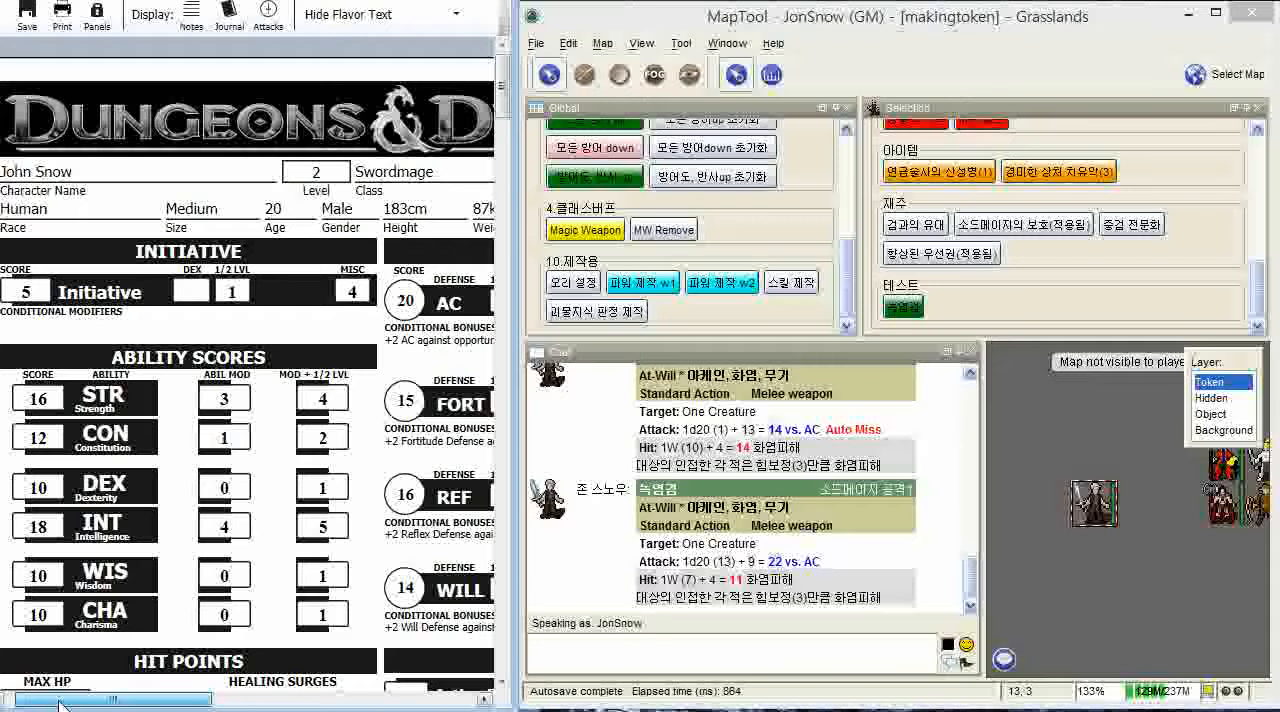
pyautogui.scroll(-3, 224, 425)
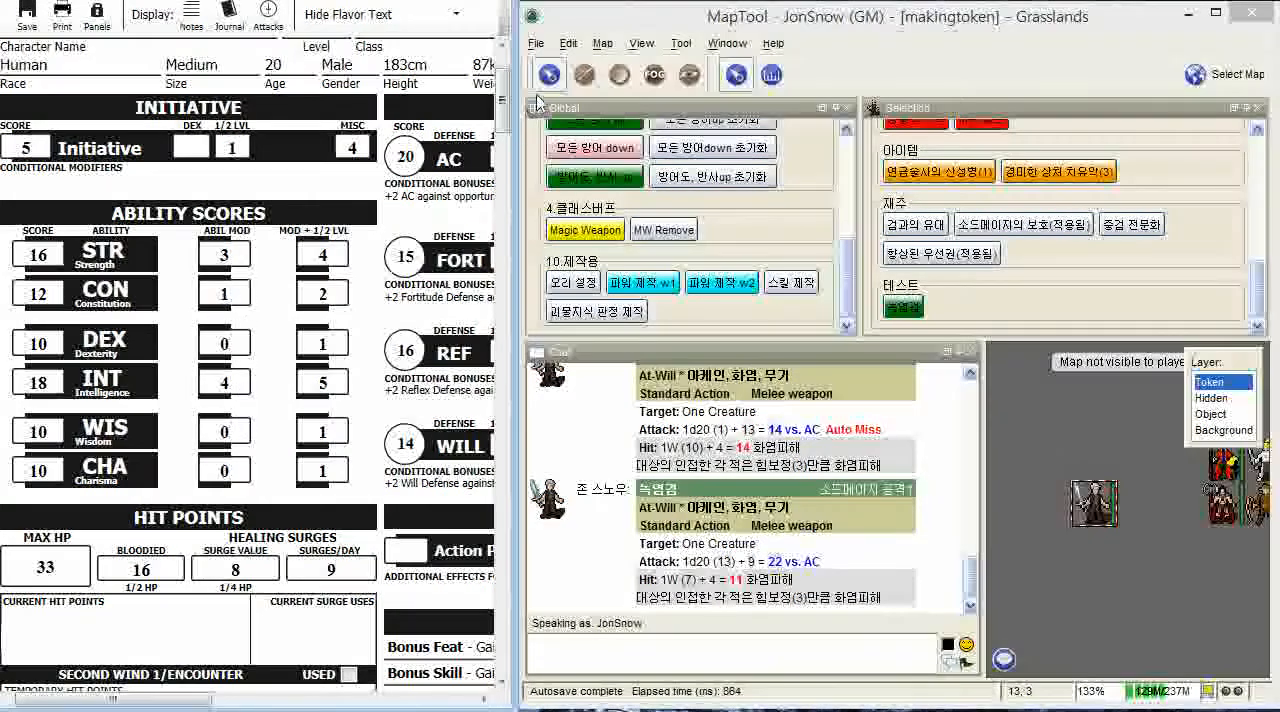
pyautogui.scroll(-15, 483, 585)
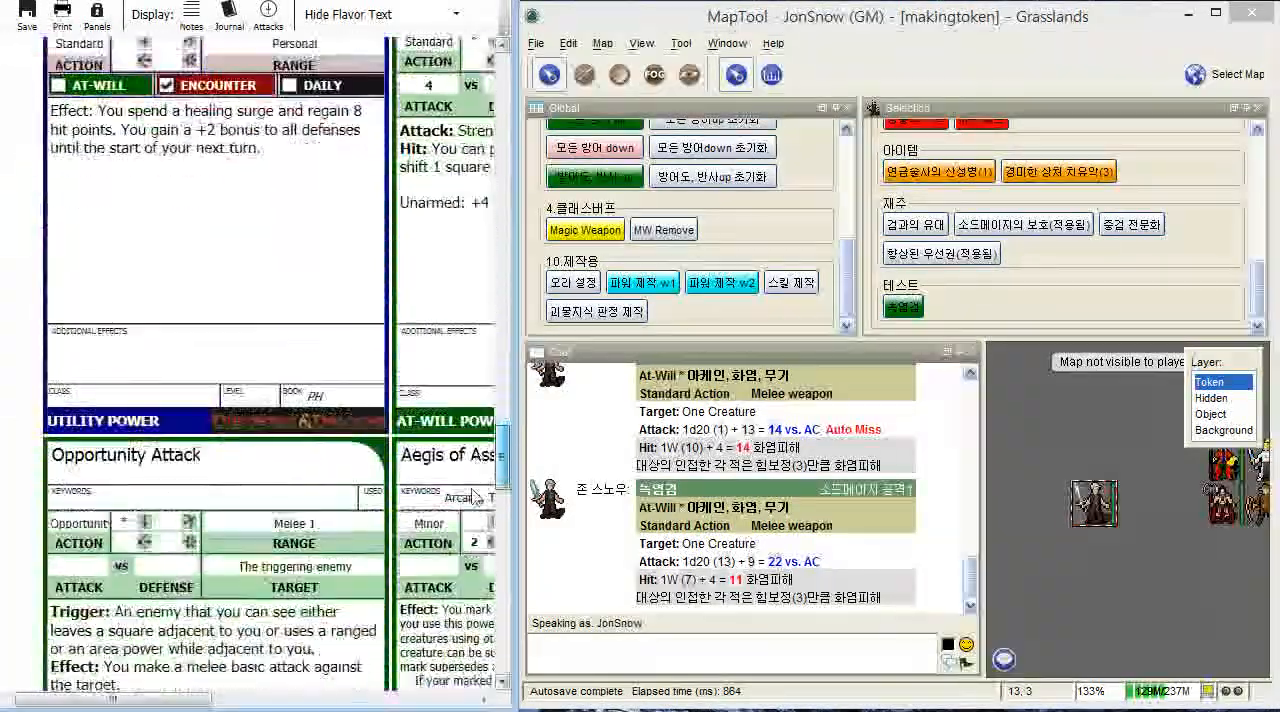
pyautogui.moveTo(175, 697); pyautogui.dragTo(459, 655)
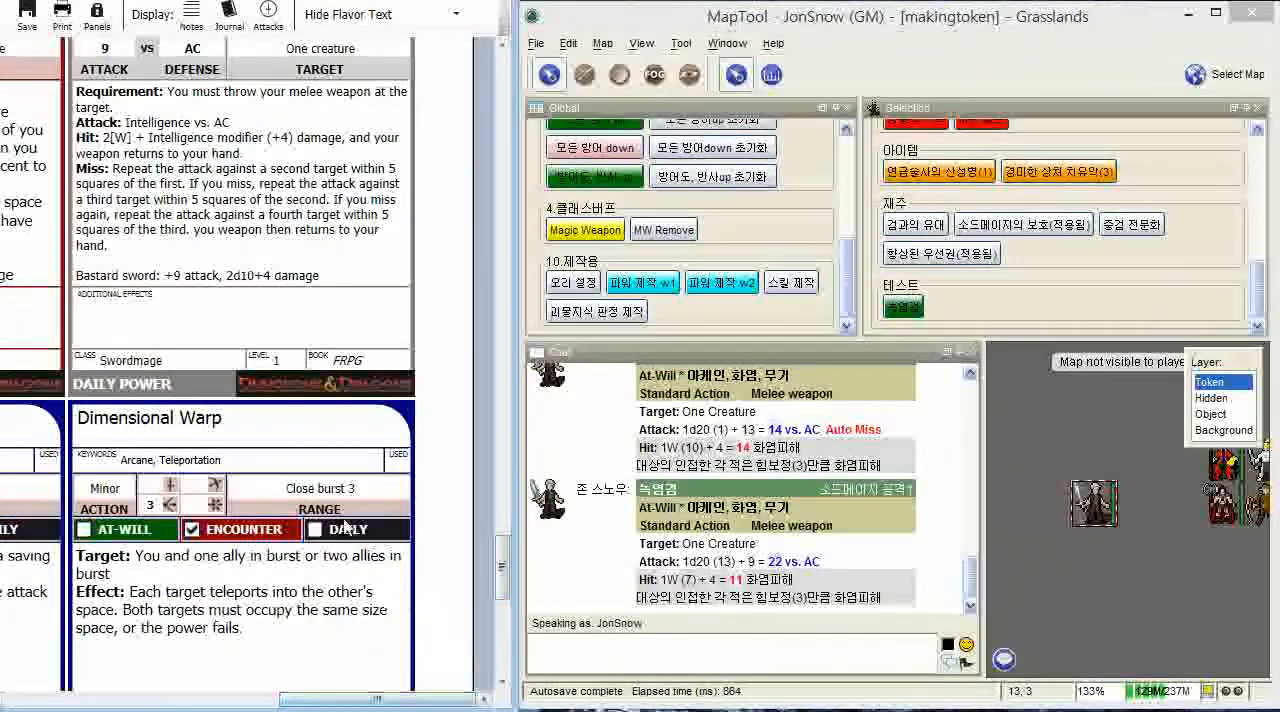
pyautogui.scroll(-1, 342, 522)
pyautogui.scroll(-3, 342, 522)
pyautogui.scroll(1, 342, 522)
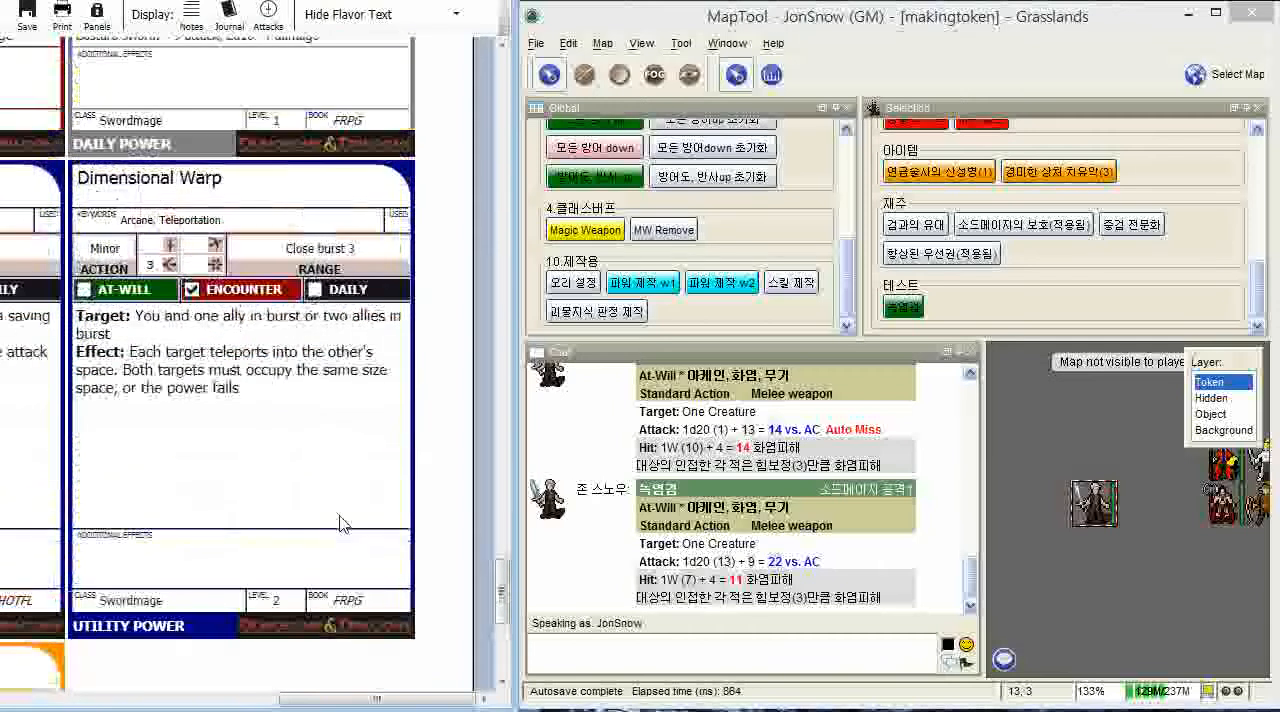
pyautogui.scroll(3, 342, 522)
pyautogui.scroll(4, 342, 522)
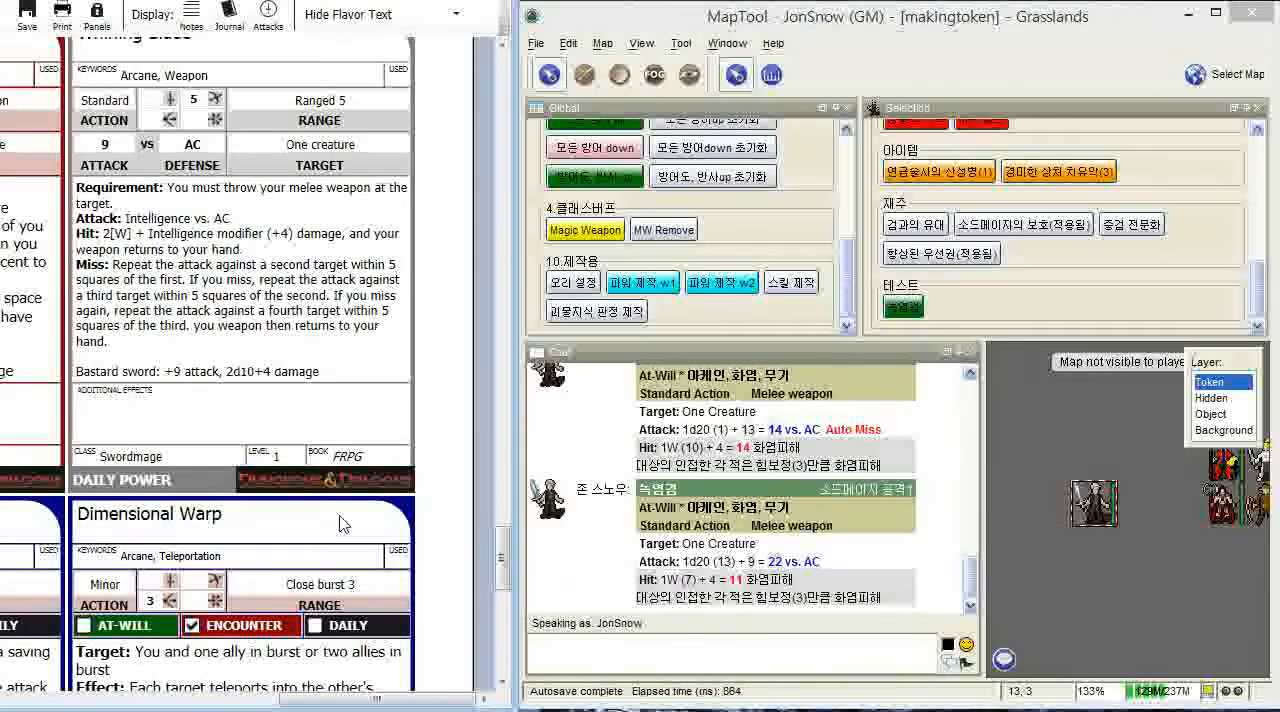
pyautogui.scroll(8, 342, 522)
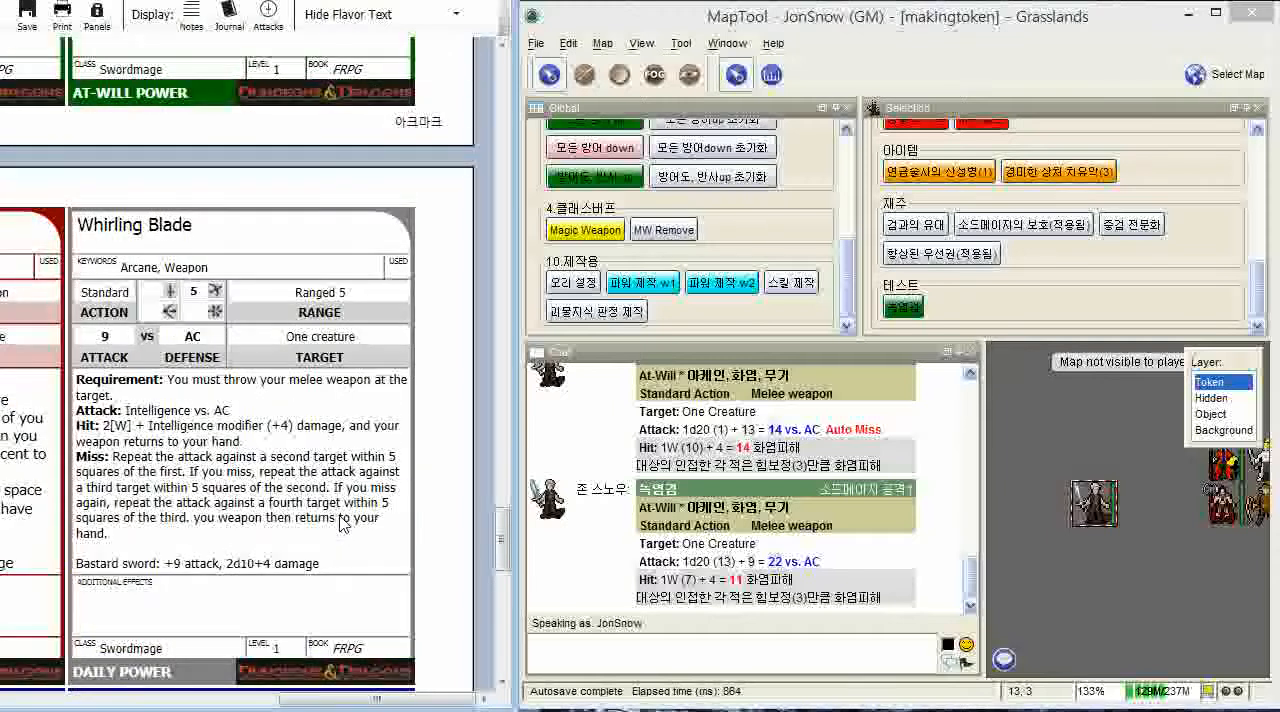
pyautogui.scroll(7, 342, 522)
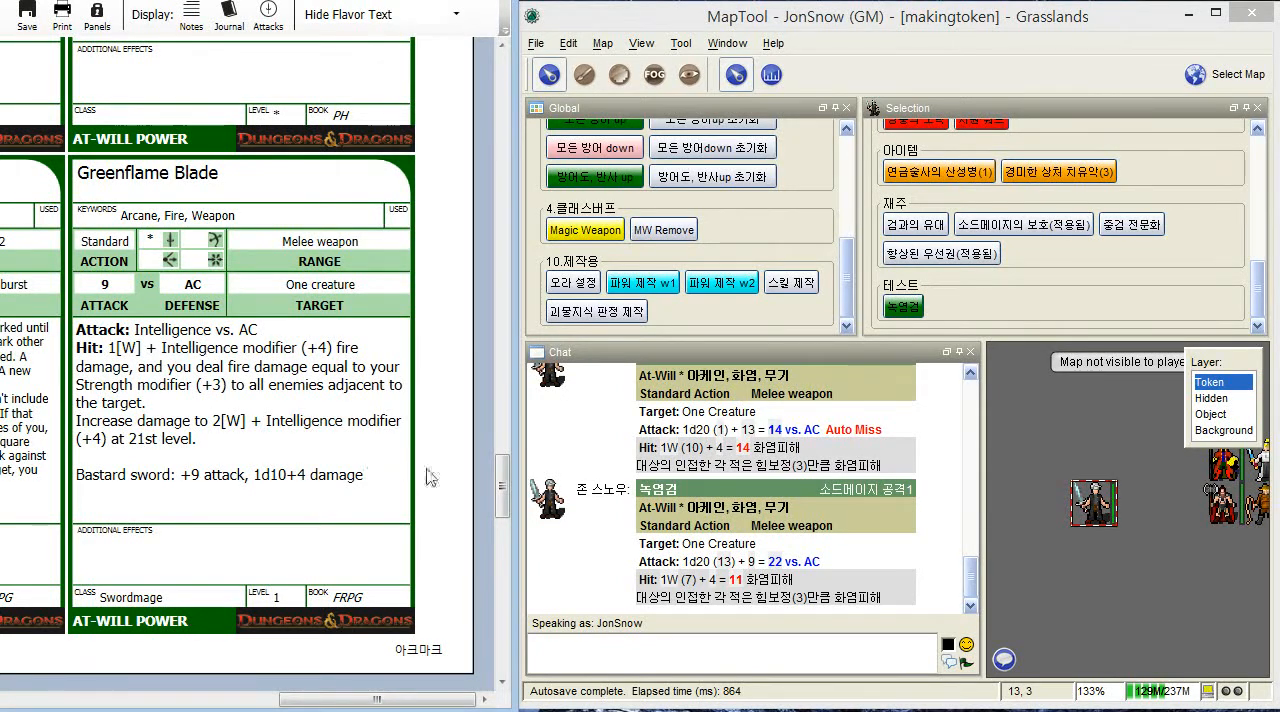
# - Recheck the Strength and Intelligence modifiers in the sheet's ability scores and go back to the Greenflame Blade card
pyautogui.moveTo(501, 488); pyautogui.dragTo(498, 84)
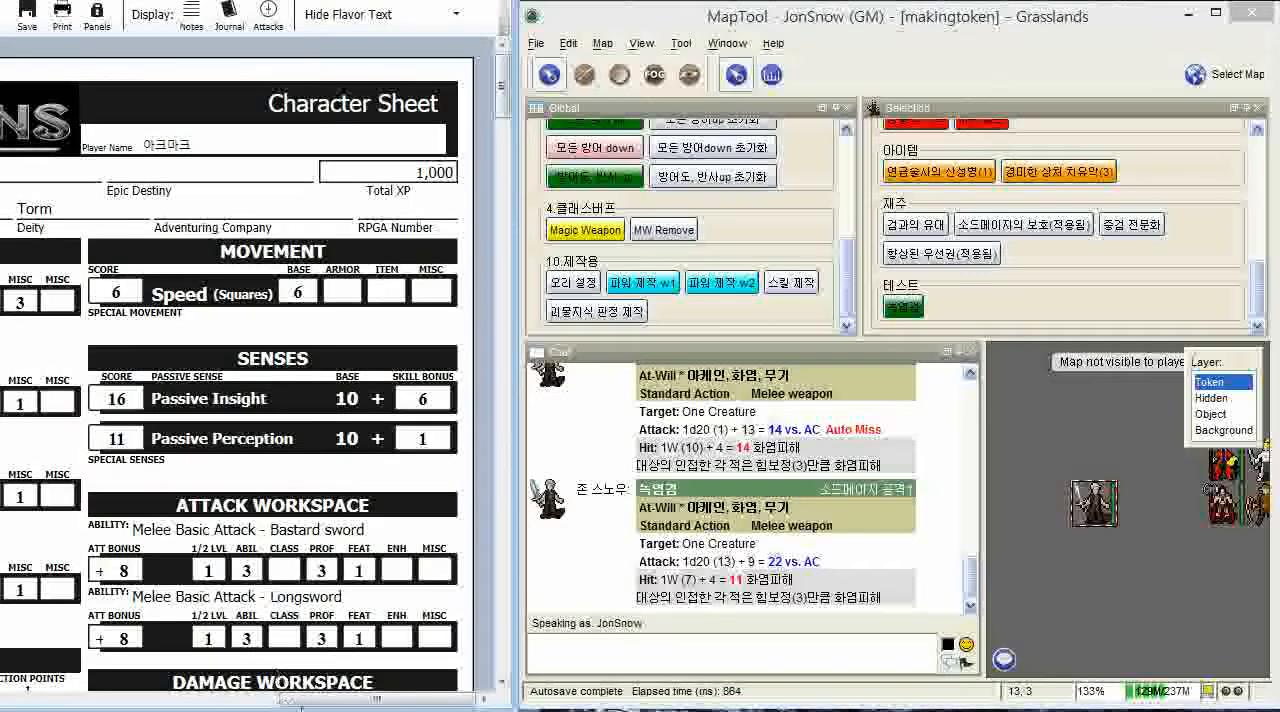
pyautogui.moveTo(324, 700); pyautogui.dragTo(57, 700)
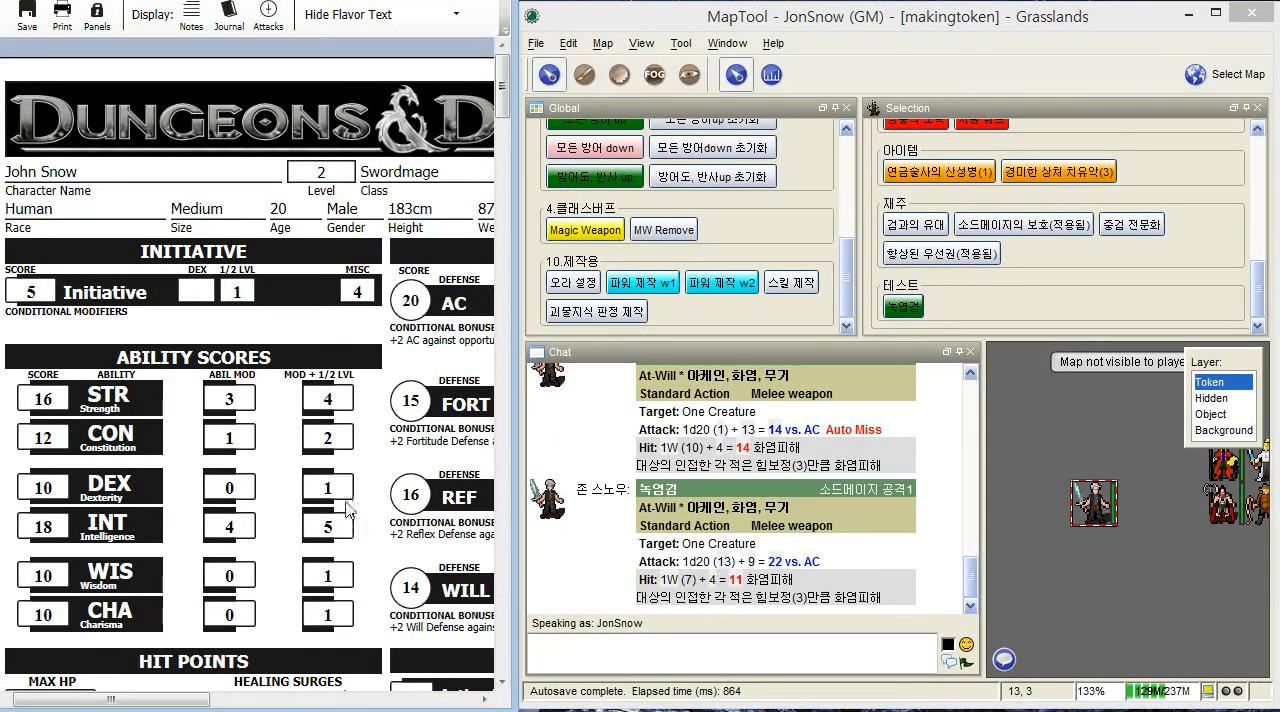
pyautogui.moveTo(504, 98); pyautogui.dragTo(507, 619)
pyautogui.moveTo(174, 700); pyautogui.dragTo(448, 691)
pyautogui.scroll(2, 367, 506)
pyautogui.scroll(15, 367, 506)
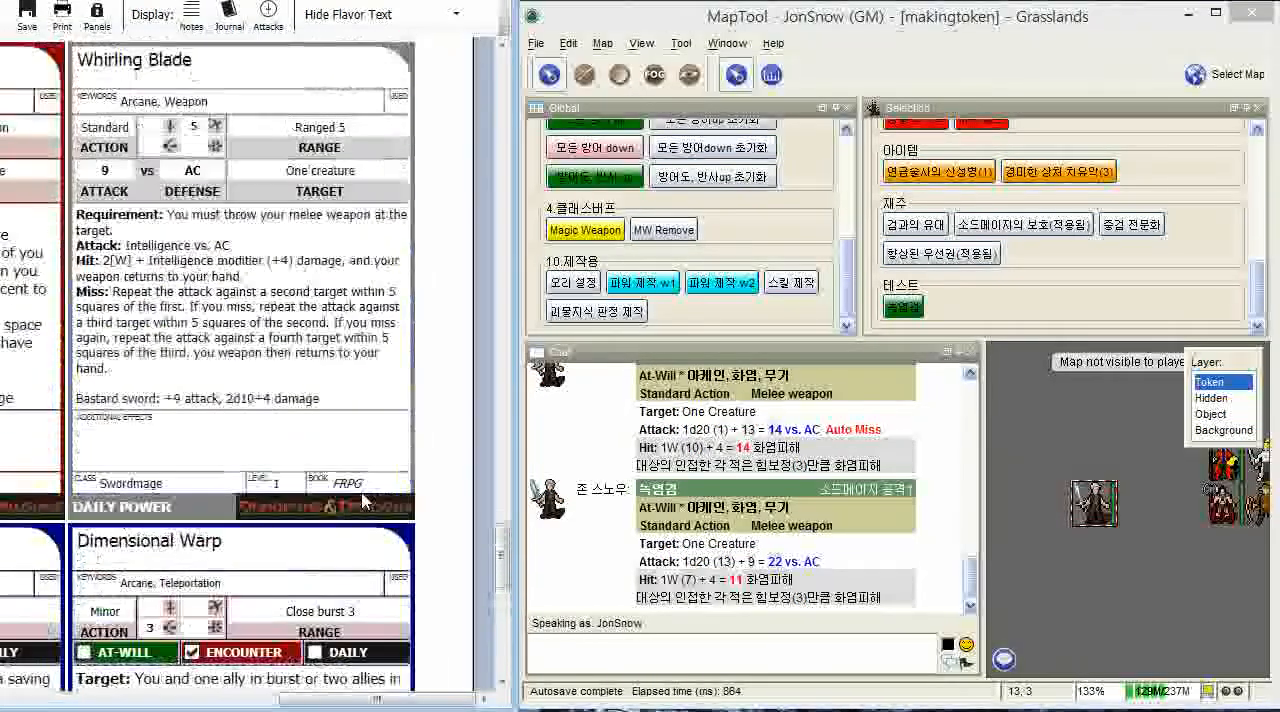
pyautogui.scroll(1, 365, 500)
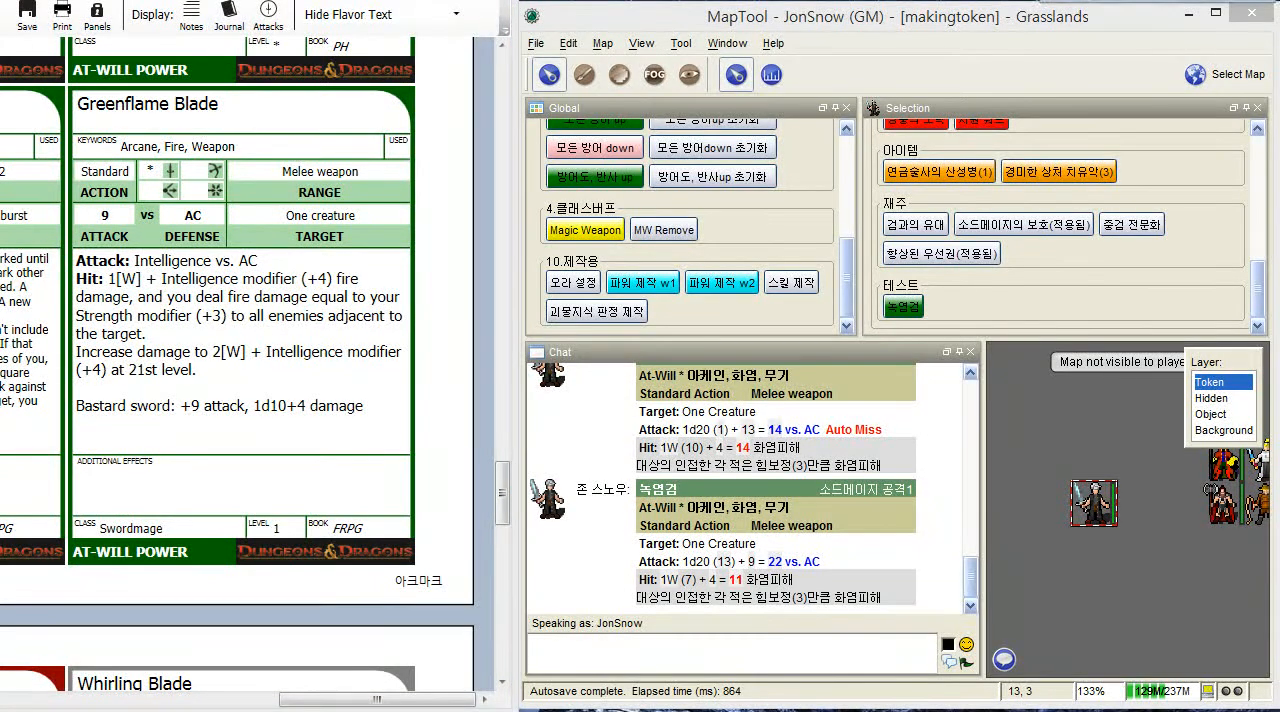
# - Switch to the Character Builder, review the Greenflame Blade attack and damage breakdown in the power choices, and return to MapTool
pyautogui.hotkey('alt', 'Tab')
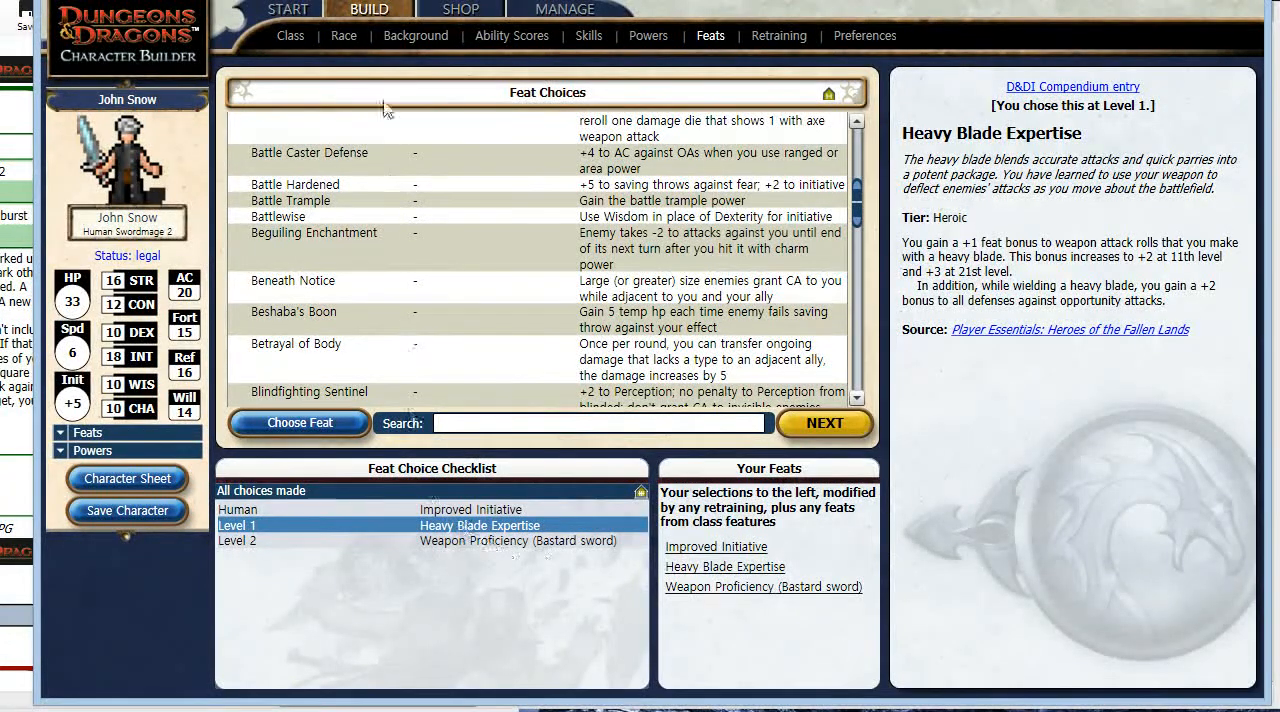
pyautogui.click(638, 36)
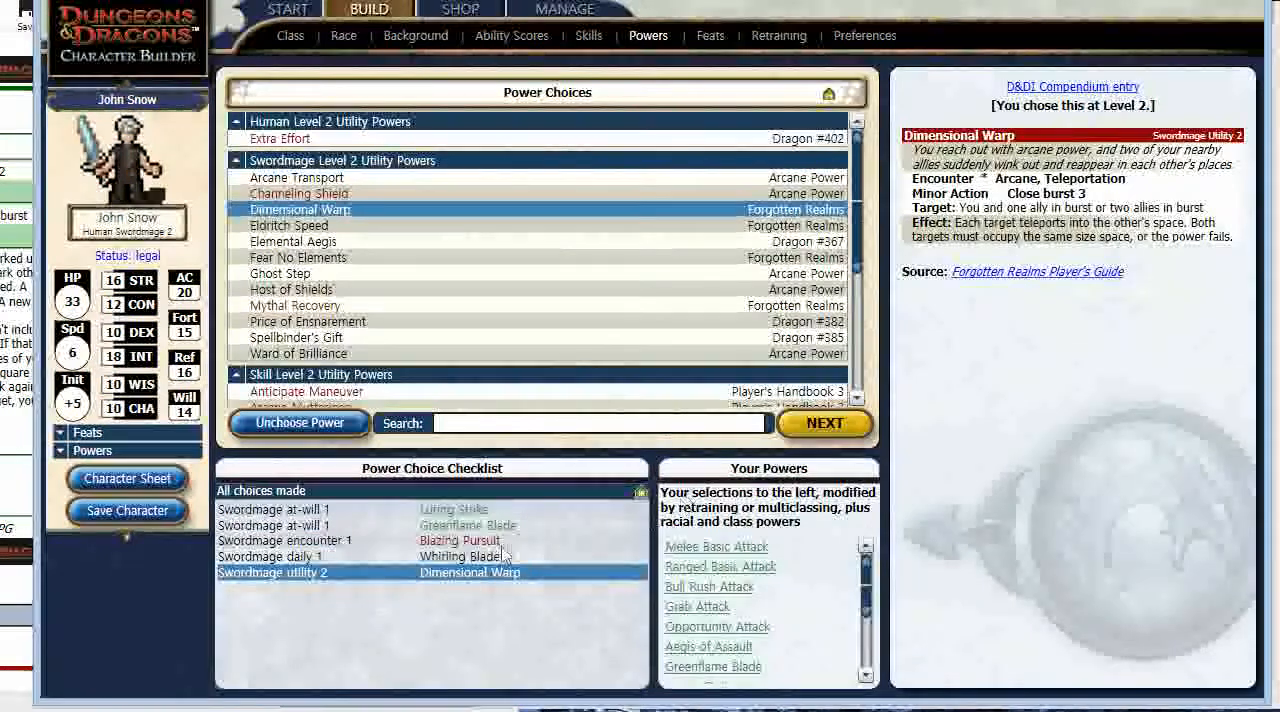
pyautogui.click(468, 525)
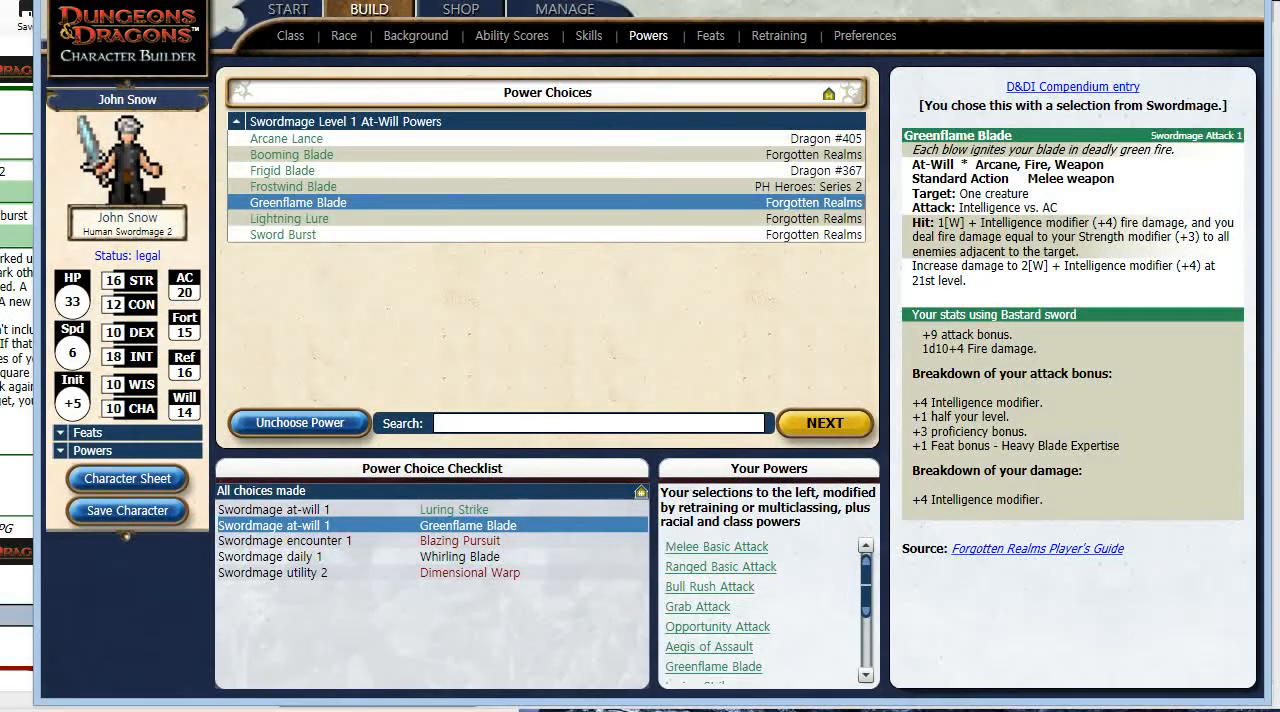
pyautogui.click(1178, 2)
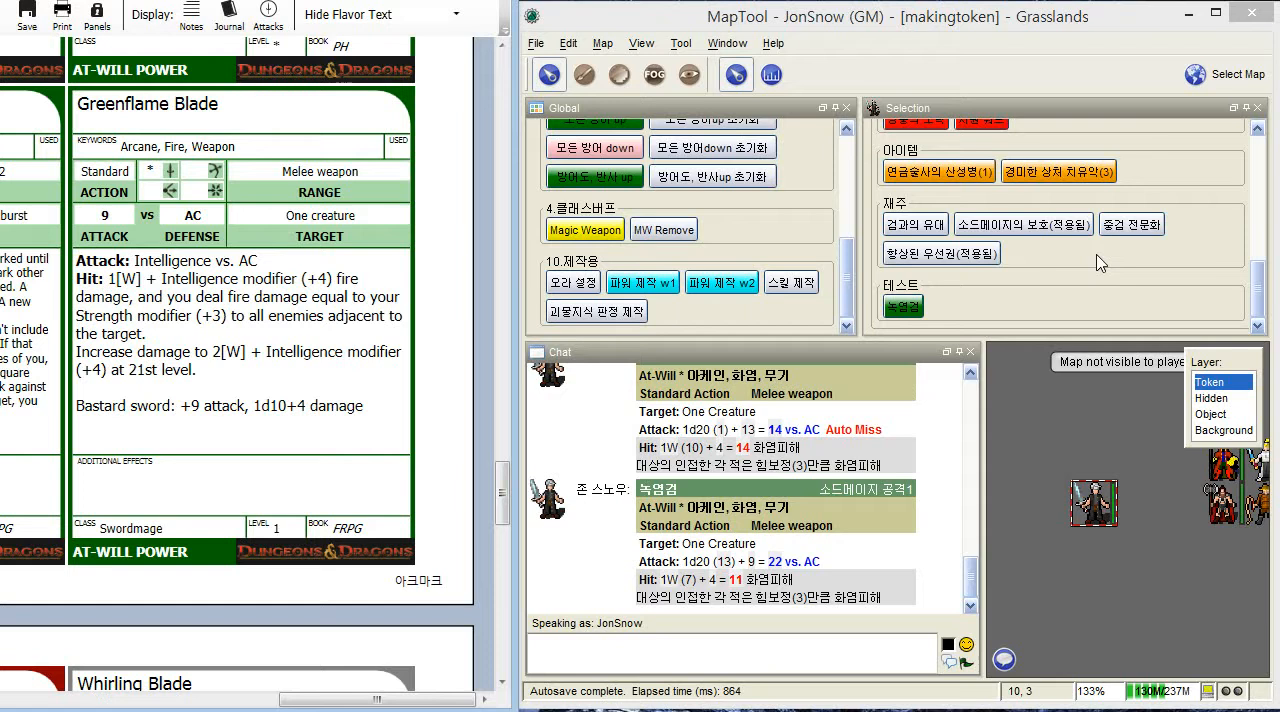
# - Inspect the modVal and modVal1 lines in the 유인 타격 macro's command code and close the editor without saving
pyautogui.click(1055, 318)
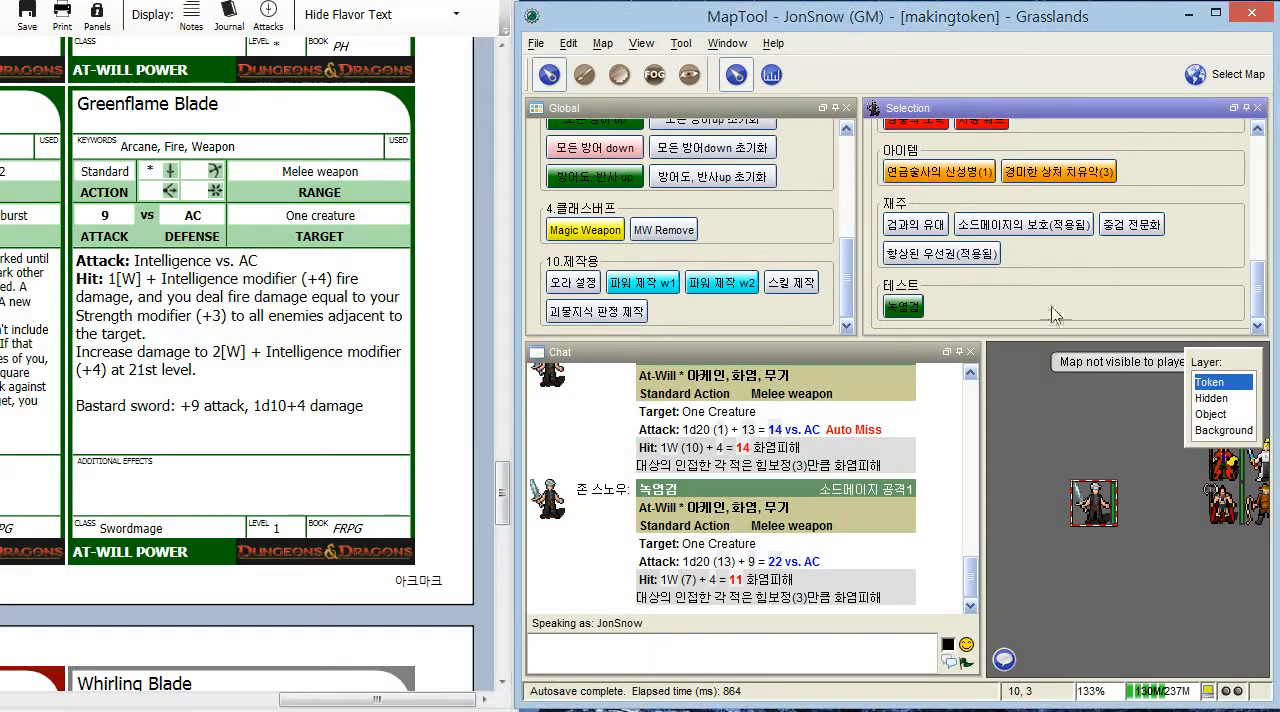
pyautogui.scroll(5, 1055, 315)
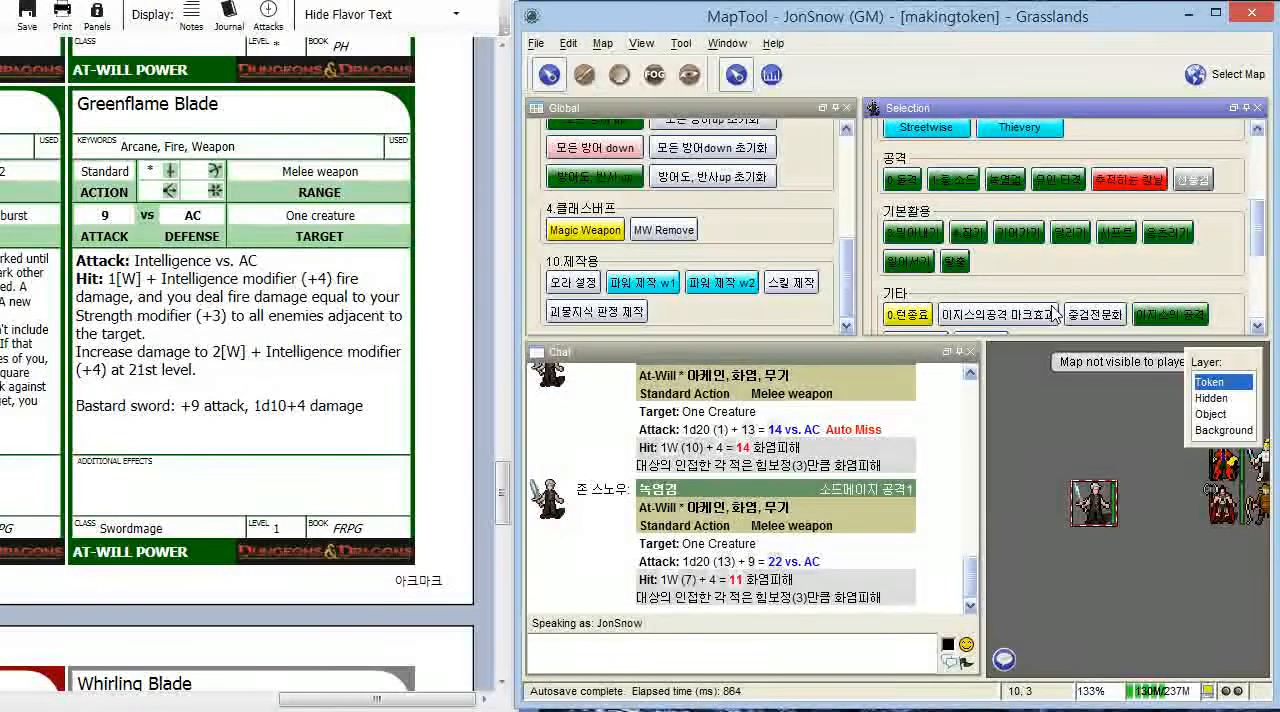
pyautogui.rightClick(1043, 188)
pyautogui.click(1065, 198)
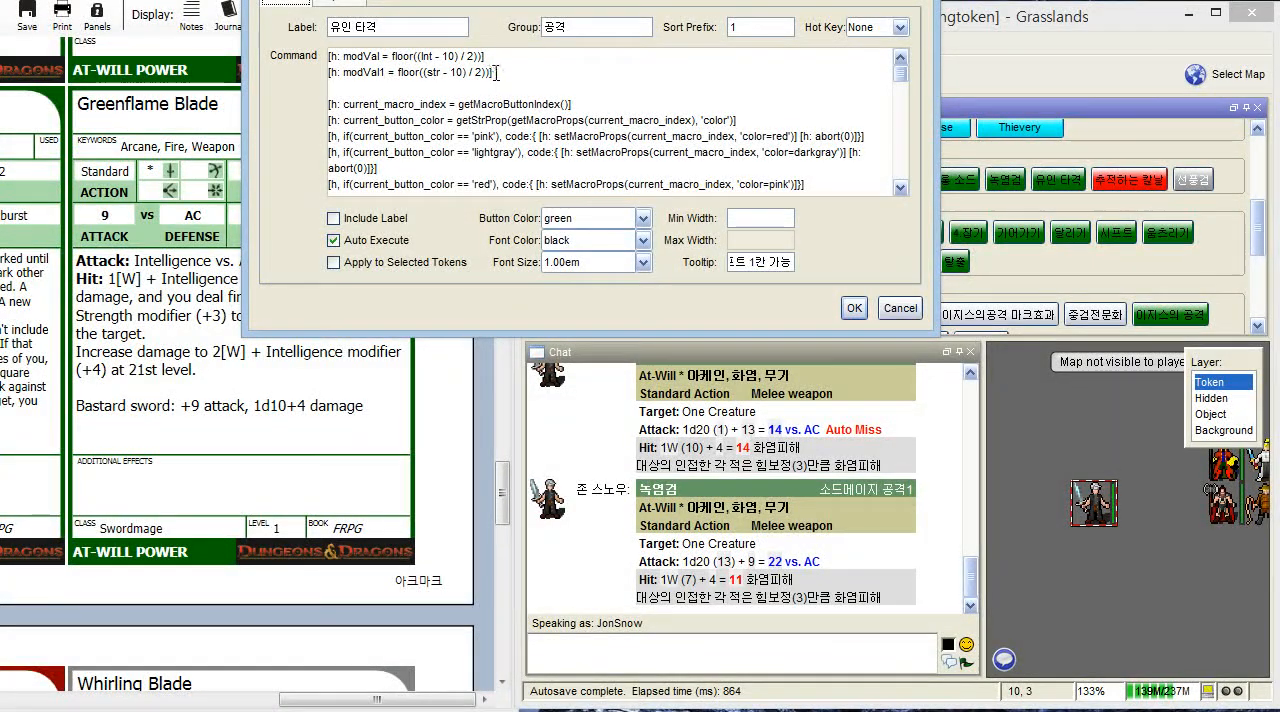
pyautogui.moveTo(490, 72); pyautogui.dragTo(200, 58)
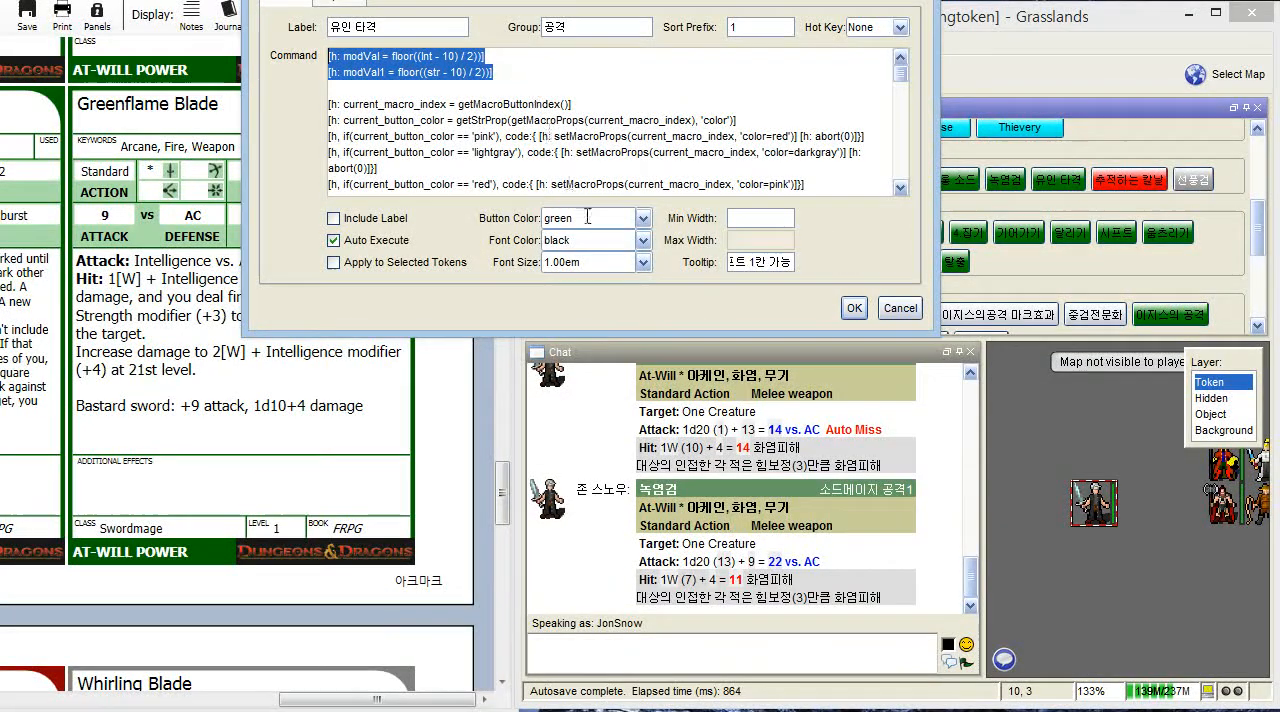
pyautogui.click(912, 310)
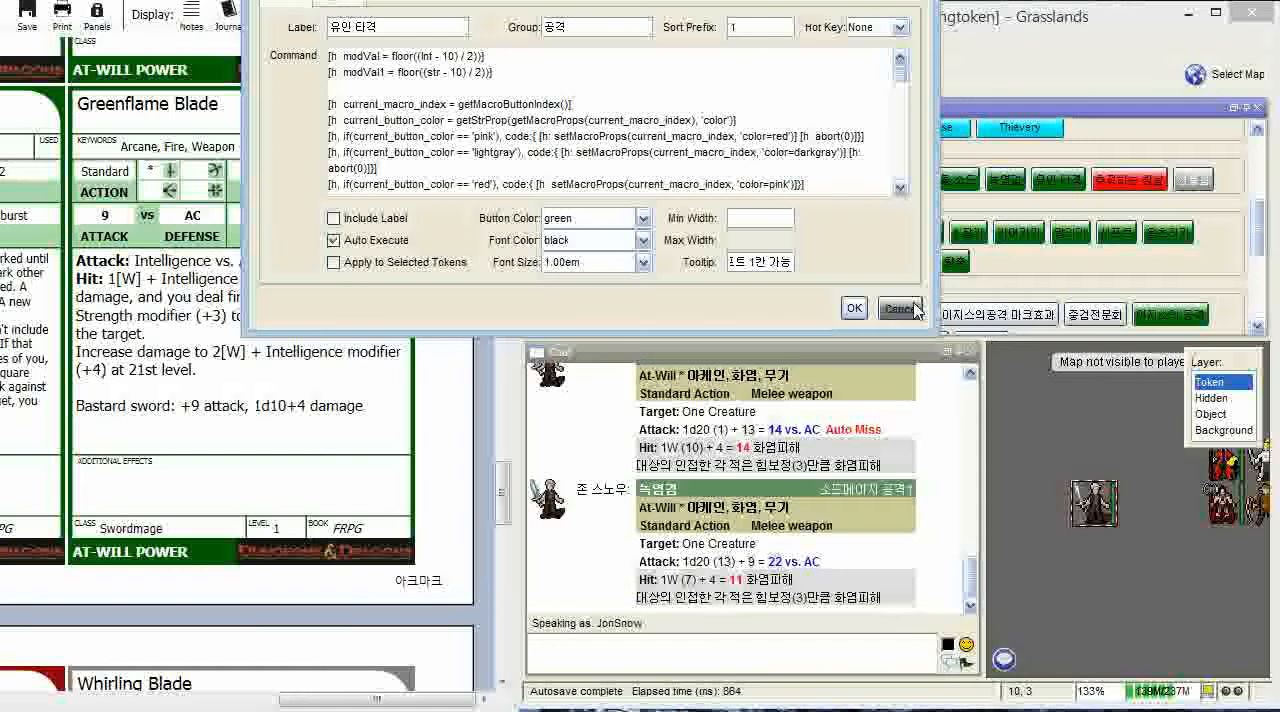
# - Open the 녹염검 test macro for editing and examine the int and str modifier lines at the start of its command code
pyautogui.rightClick(924, 312)
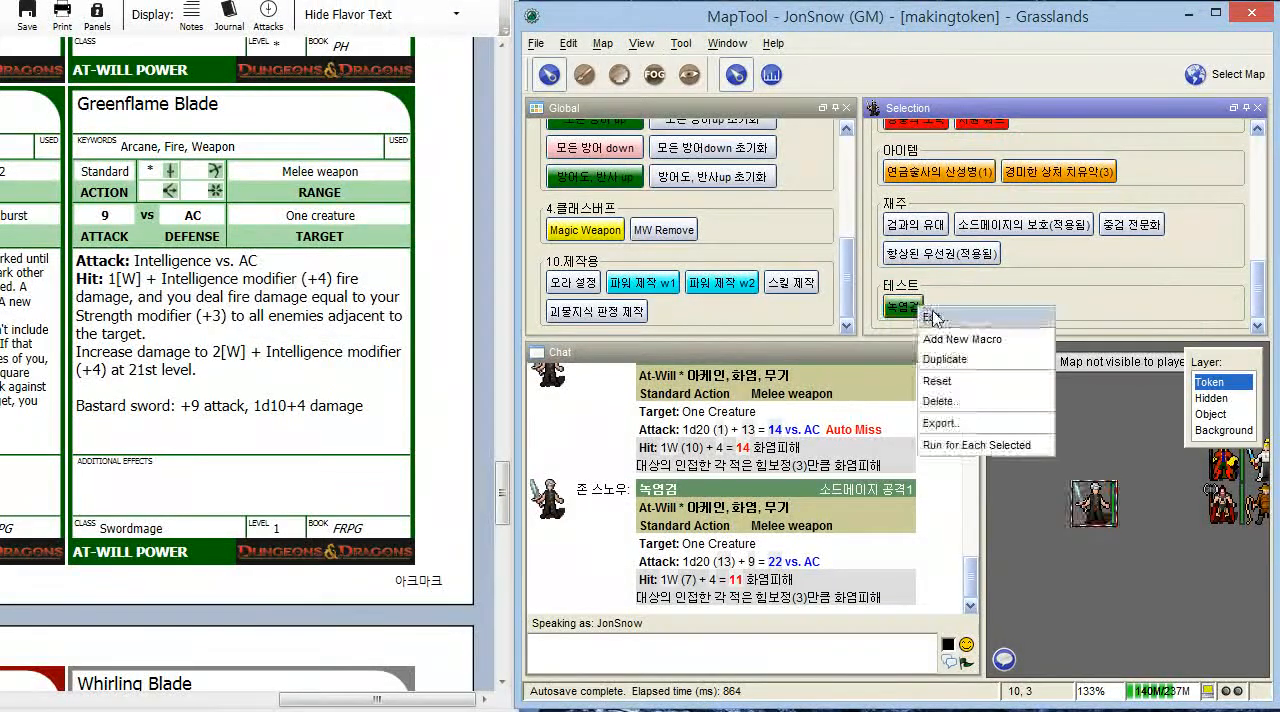
pyautogui.click(936, 321)
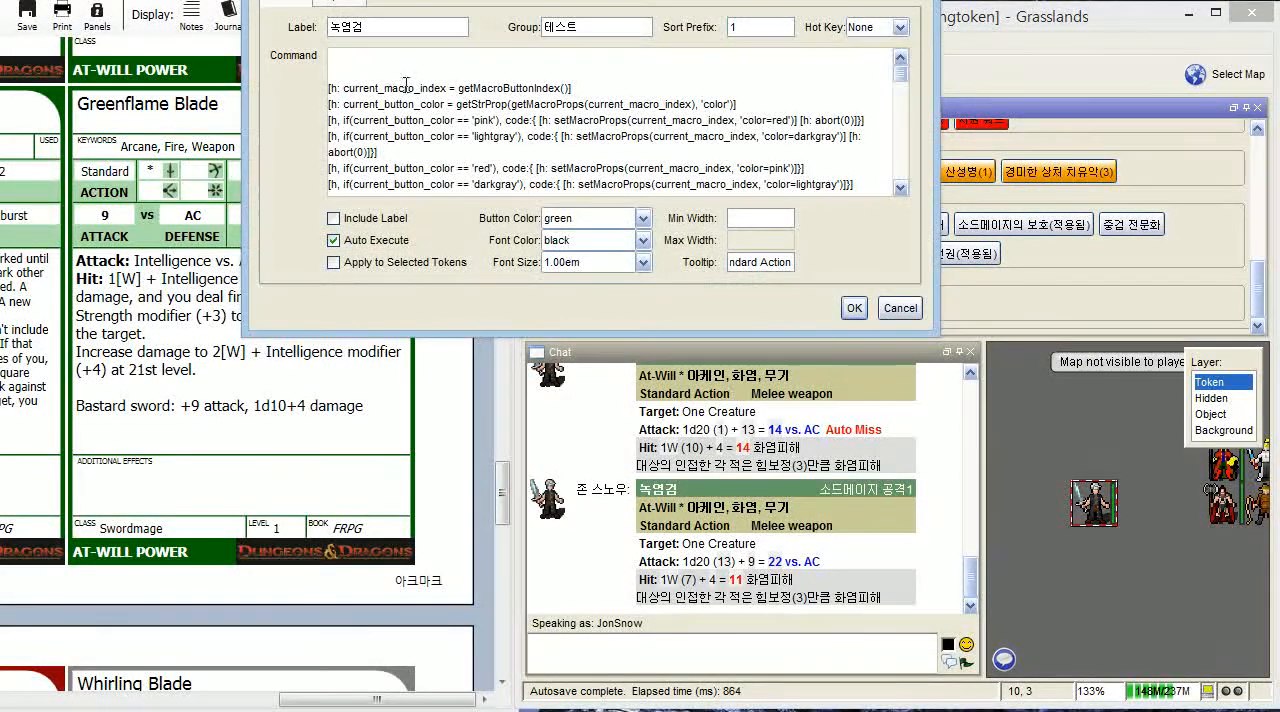
pyautogui.scroll(1, 406, 84)
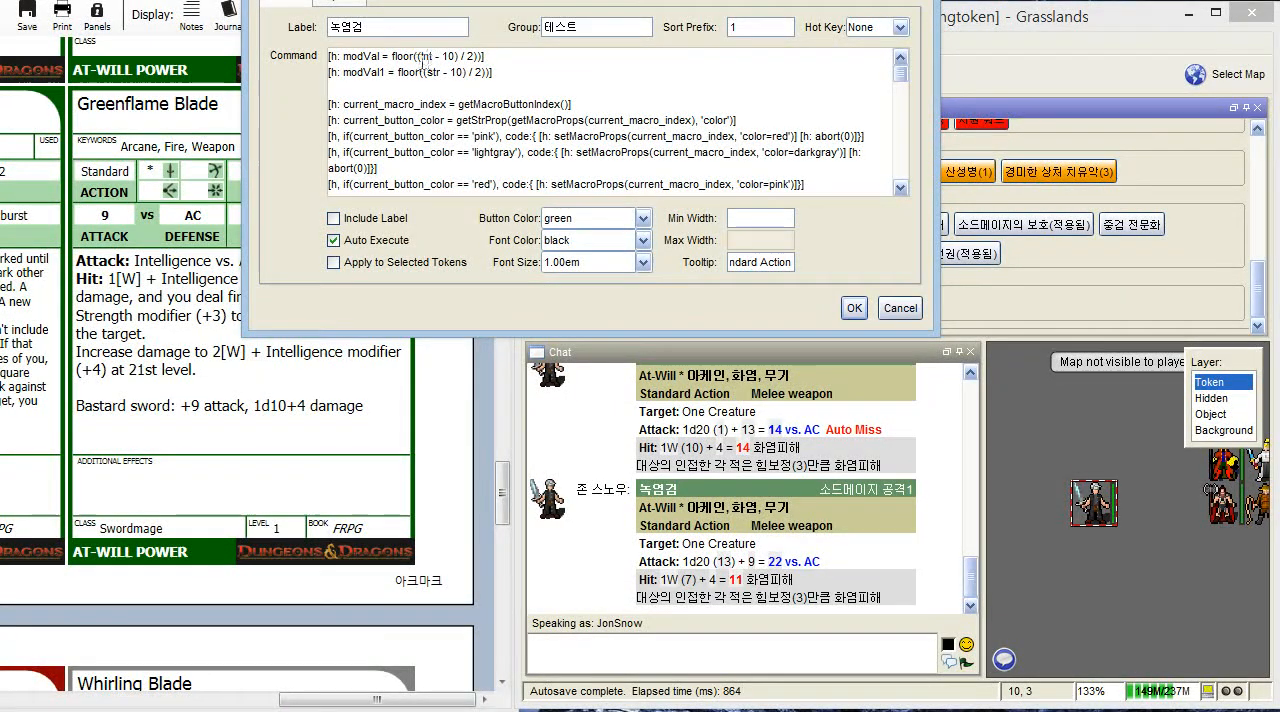
pyautogui.moveTo(494, 72); pyautogui.dragTo(352, 56)
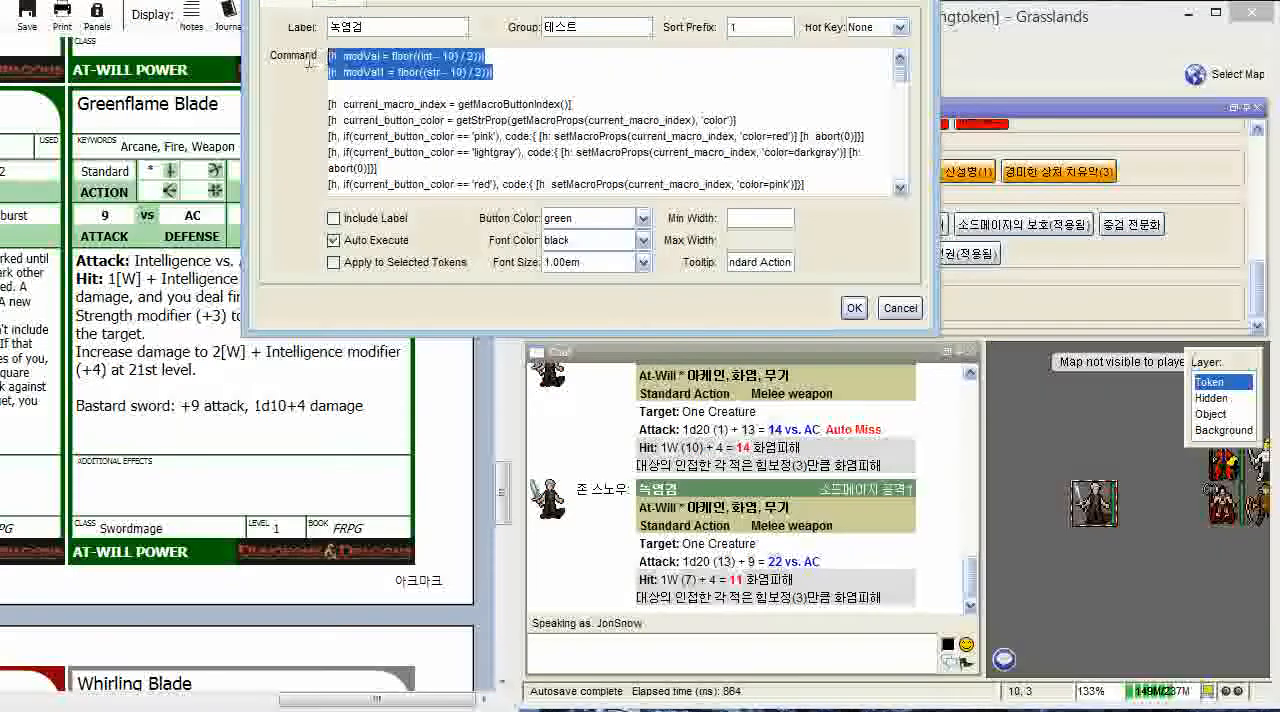
pyautogui.click(429, 80)
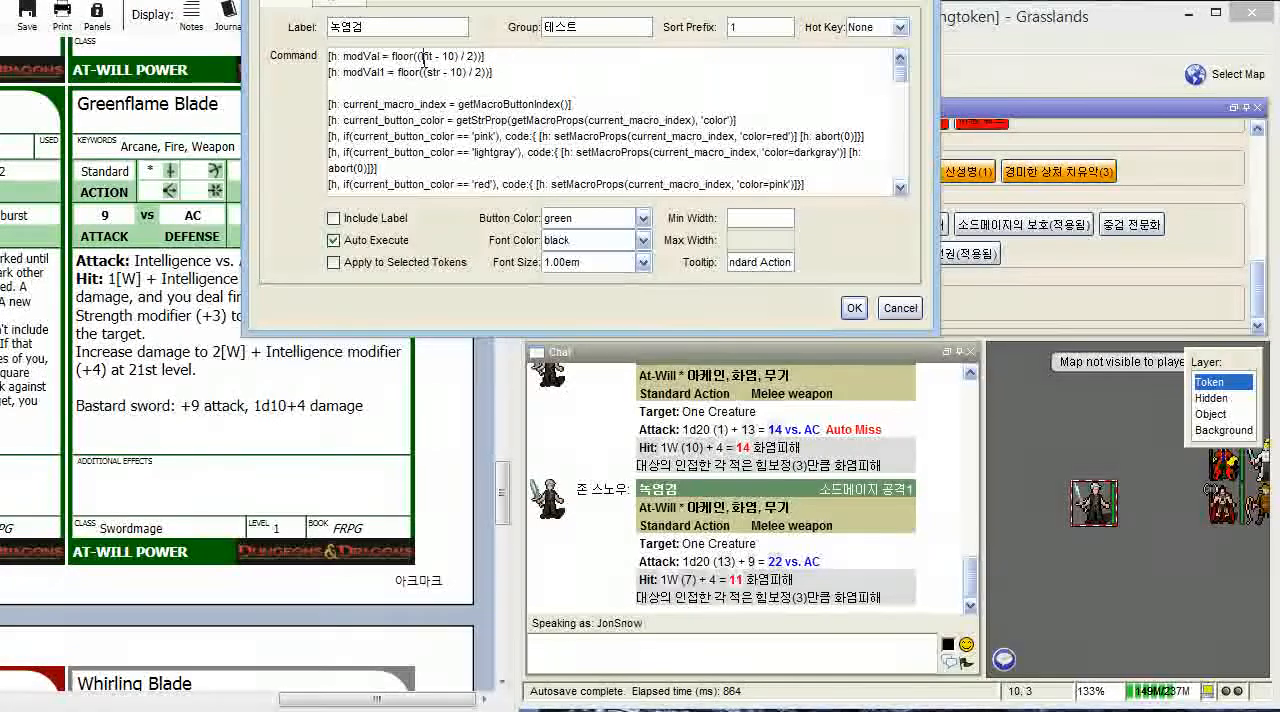
pyautogui.moveTo(434, 57); pyautogui.dragTo(421, 57)
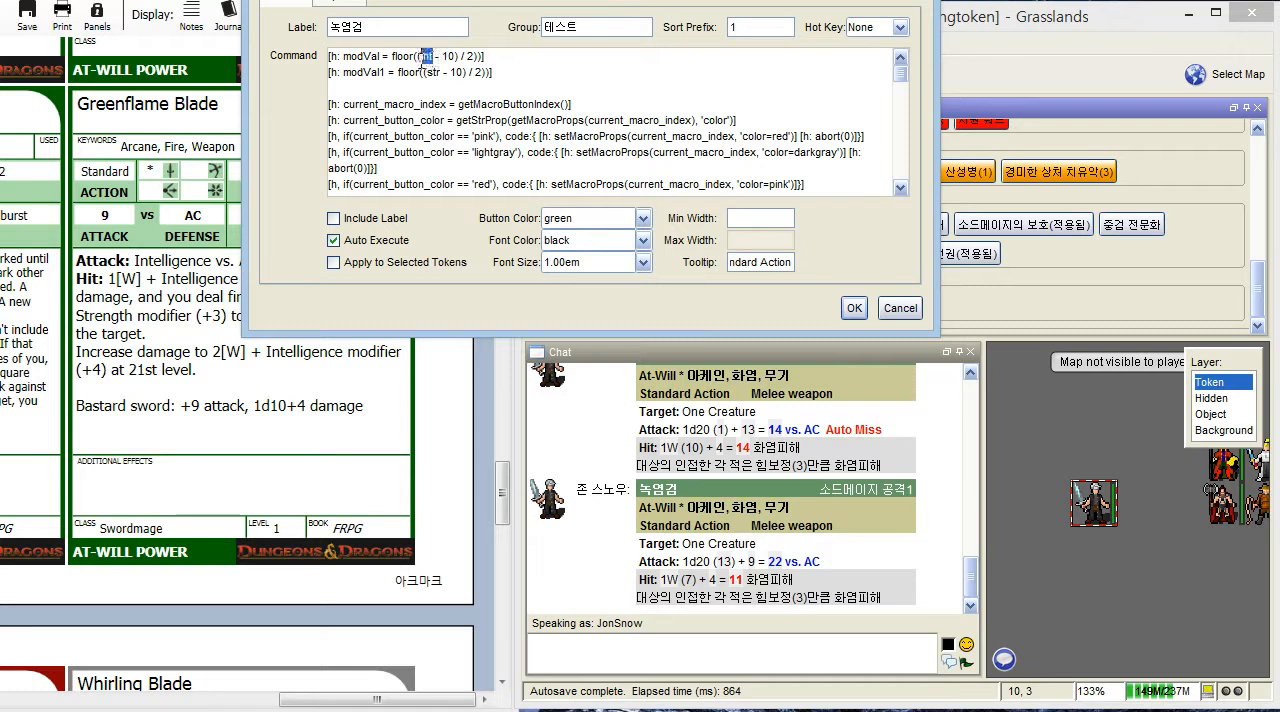
pyautogui.click(432, 88)
# - Try wis in place of str in the modVal1 line of the 녹염검 macro and restore str
pyautogui.click(442, 77)
pyautogui.press('BackSpace')
pyautogui.press('BackSpace')
pyautogui.press('BackSpace')
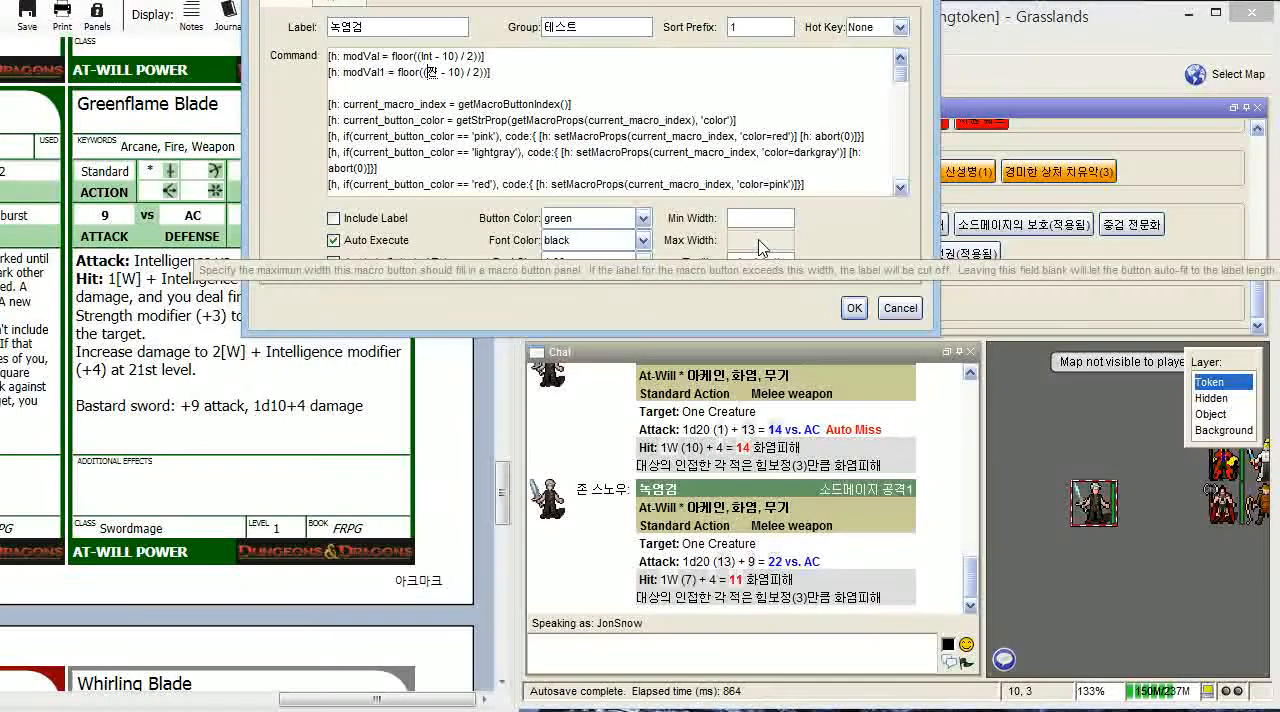
pyautogui.write('wis')
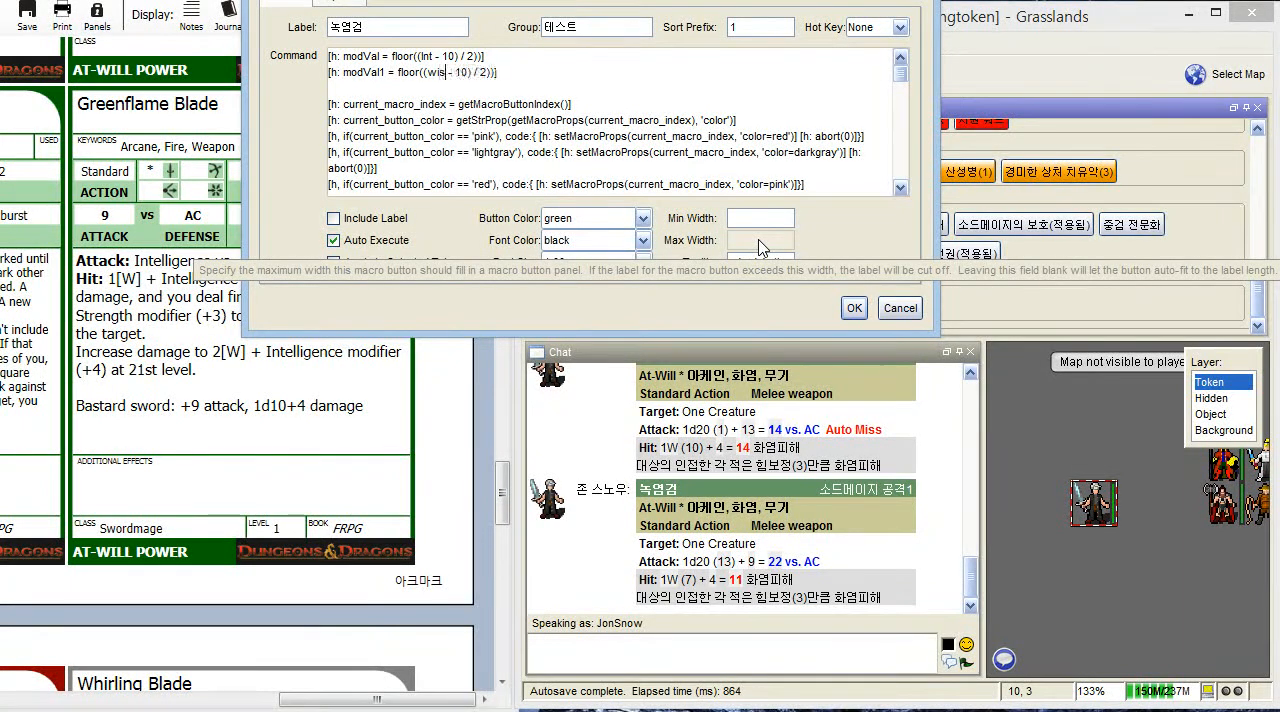
pyautogui.press('BackSpace')
pyautogui.press('BackSpace')
pyautogui.press('BackSpace')
pyautogui.write('str')
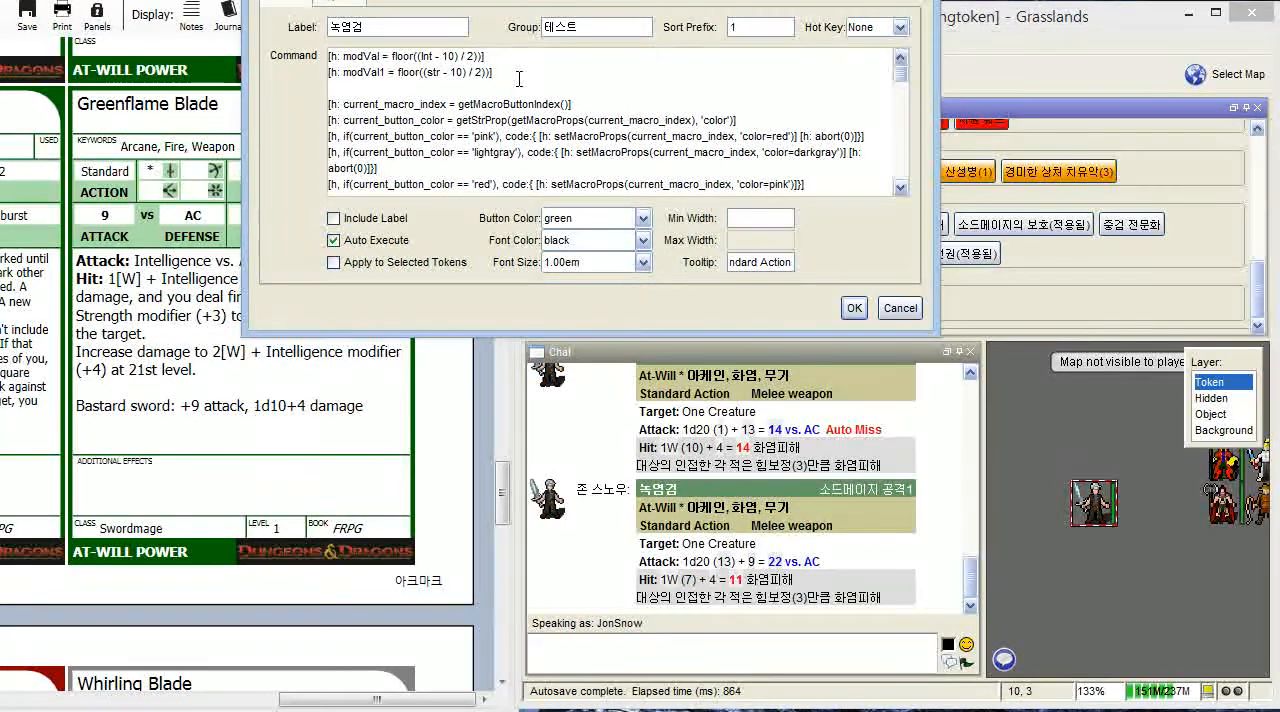
# - Duplicate the modVal1 line directly beneath itself in the 녹염검 macro's command code
pyautogui.moveTo(519, 78); pyautogui.dragTo(328, 72)
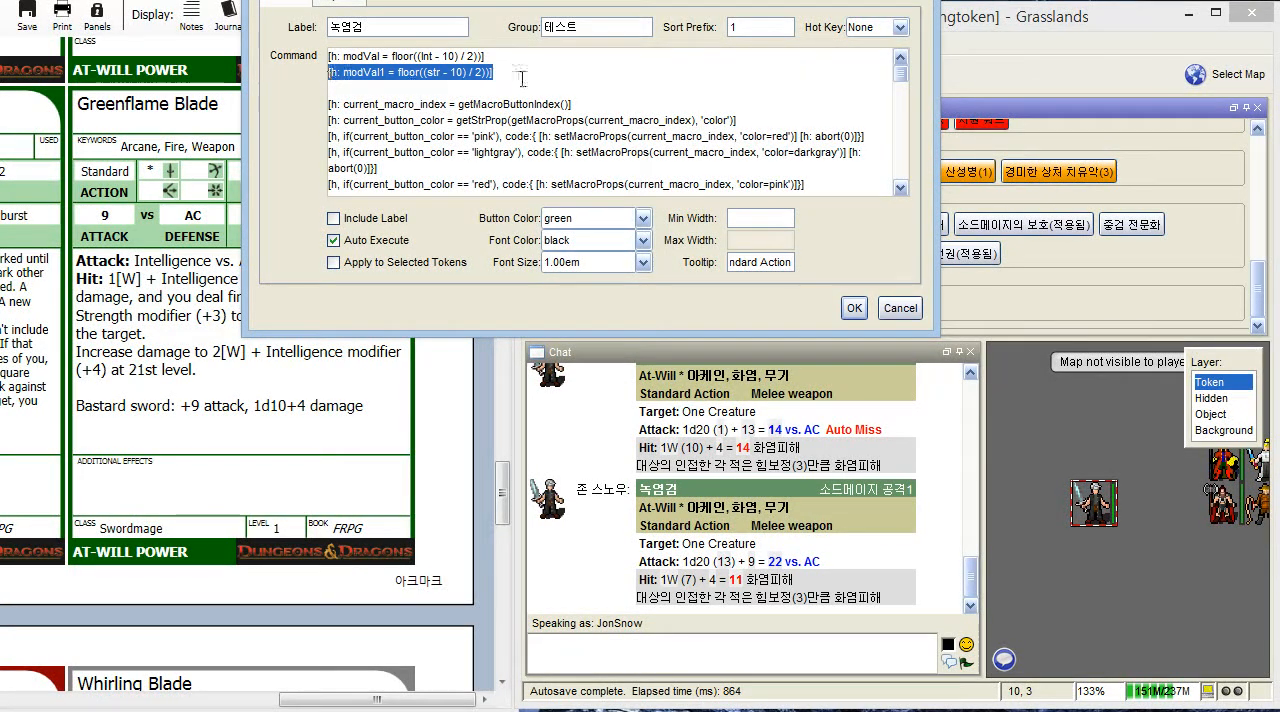
pyautogui.hotkey('ctrl', 'c')
pyautogui.press('End')
pyautogui.press('Return')
pyautogui.hotkey('ctrl', 'v')
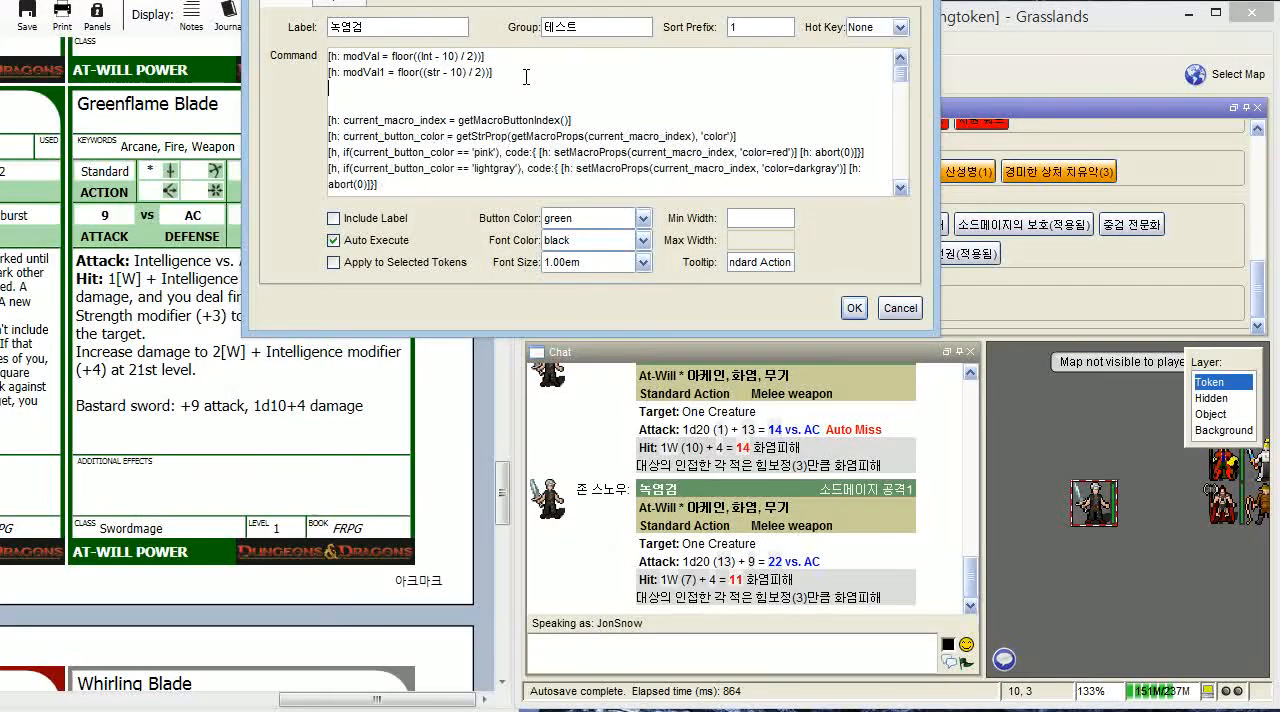
# - Change the duplicated line to define modVal2 from con instead of str
pyautogui.press('Left')
pyautogui.press('Left')
pyautogui.press('Left')
pyautogui.press('Left')
pyautogui.press('Left')
pyautogui.press('Left')
pyautogui.press('Left')
pyautogui.press('Left')
pyautogui.press('Left')
pyautogui.press('Left')
pyautogui.press('Left')
pyautogui.press('Left')
pyautogui.press('Left')
pyautogui.press('Left')
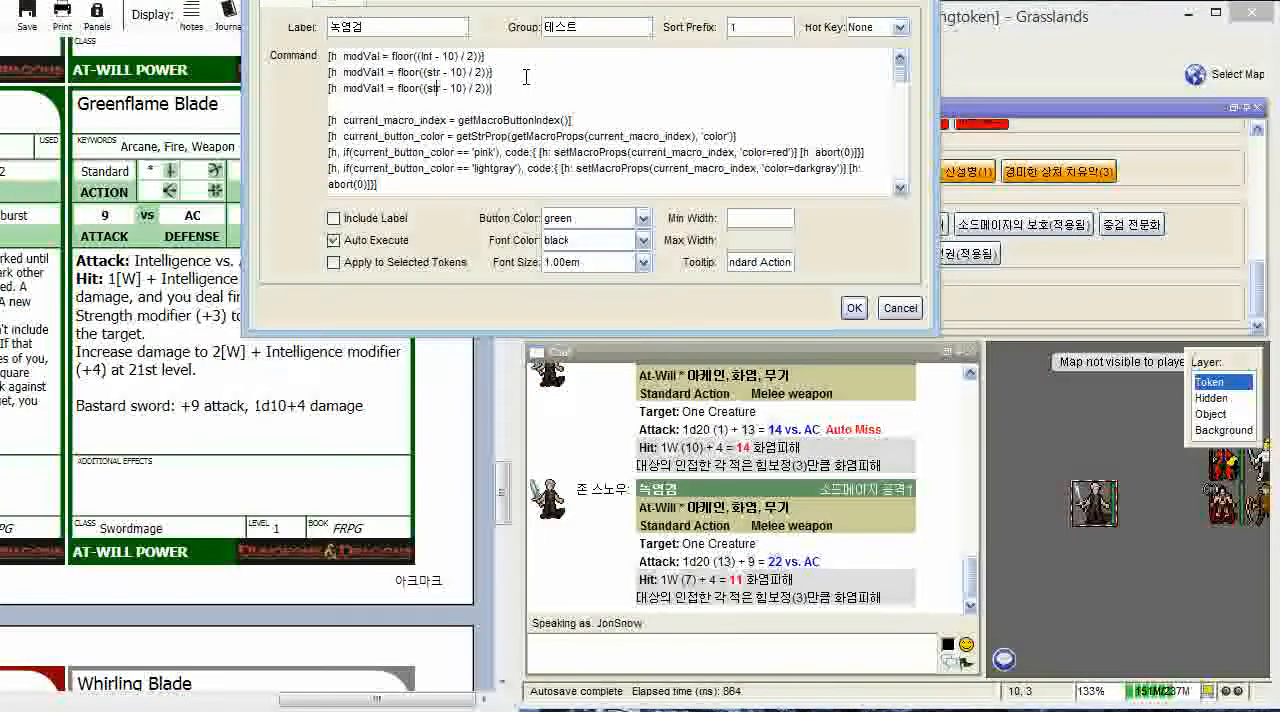
pyautogui.press('Left')
pyautogui.press('Left')
pyautogui.press('Left')
pyautogui.press('Left')
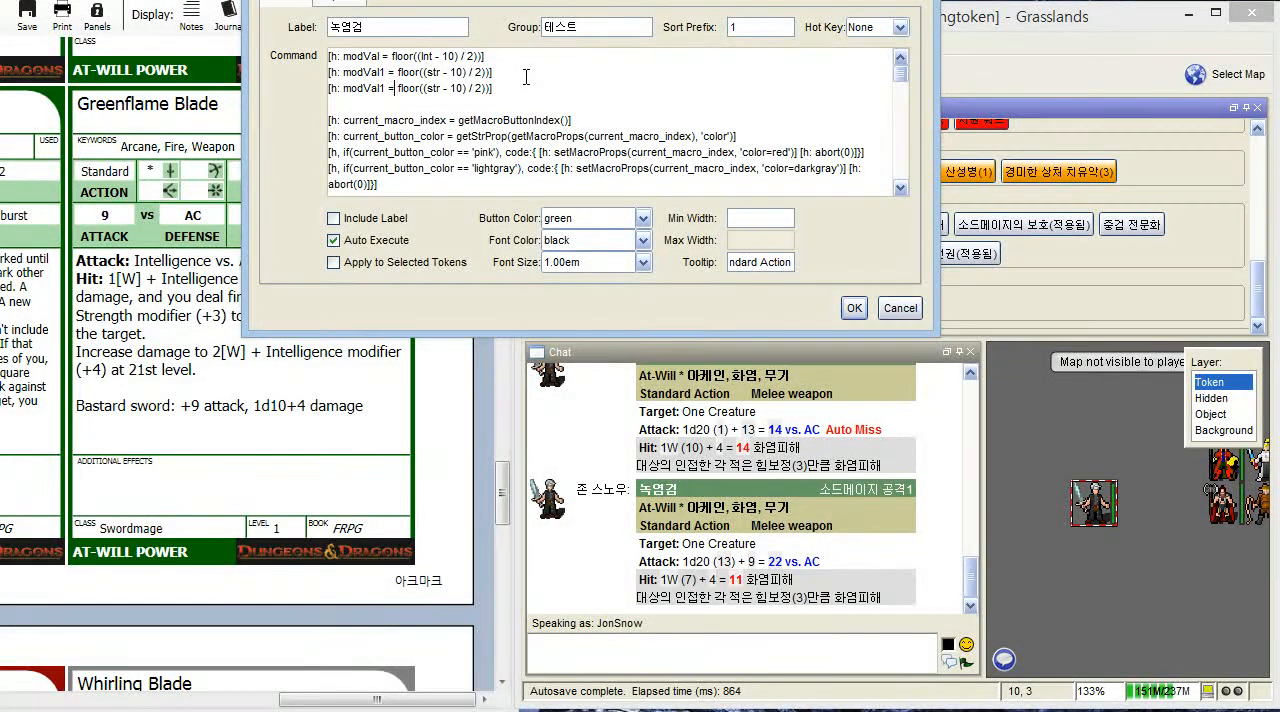
pyautogui.press('BackSpace')
pyautogui.write('2')
pyautogui.press('Right')
pyautogui.press('Right')
pyautogui.press('Right')
pyautogui.press('Right')
pyautogui.press('Right')
pyautogui.press('Right')
pyautogui.press('Right')
pyautogui.press('Right')
pyautogui.press('Right')
pyautogui.press('BackSpace')
pyautogui.press('BackSpace')
pyautogui.press('BackSpace')
pyautogui.write('con')
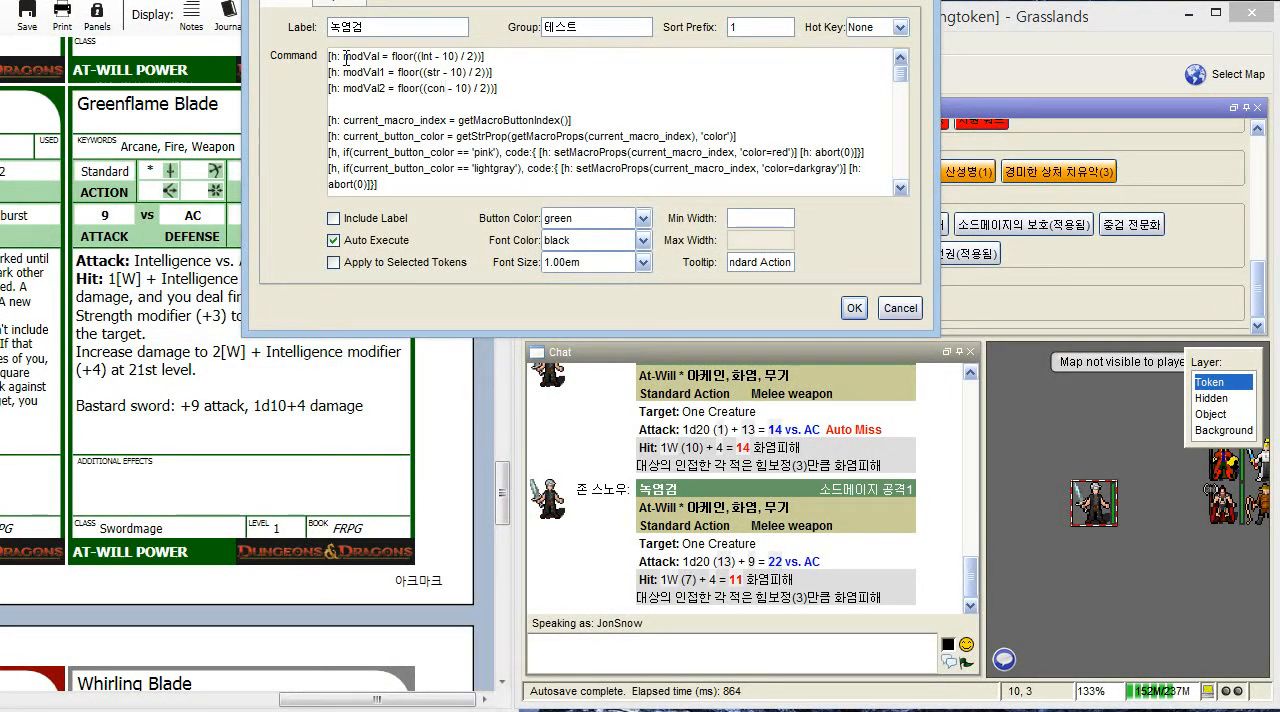
# - Set the attack_modifier value to modval in place of its fixed number and save the 녹염검 macro
pyautogui.scroll(-3, 350, 80)
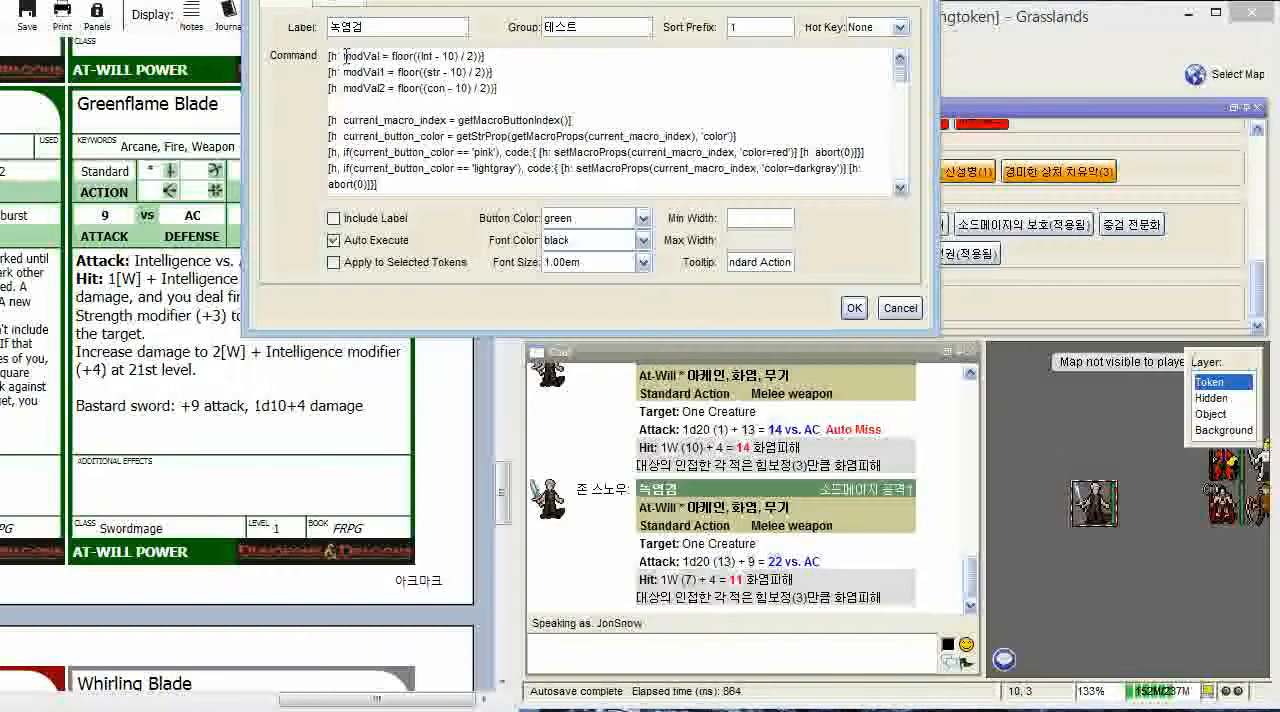
pyautogui.scroll(-1, 352, 82)
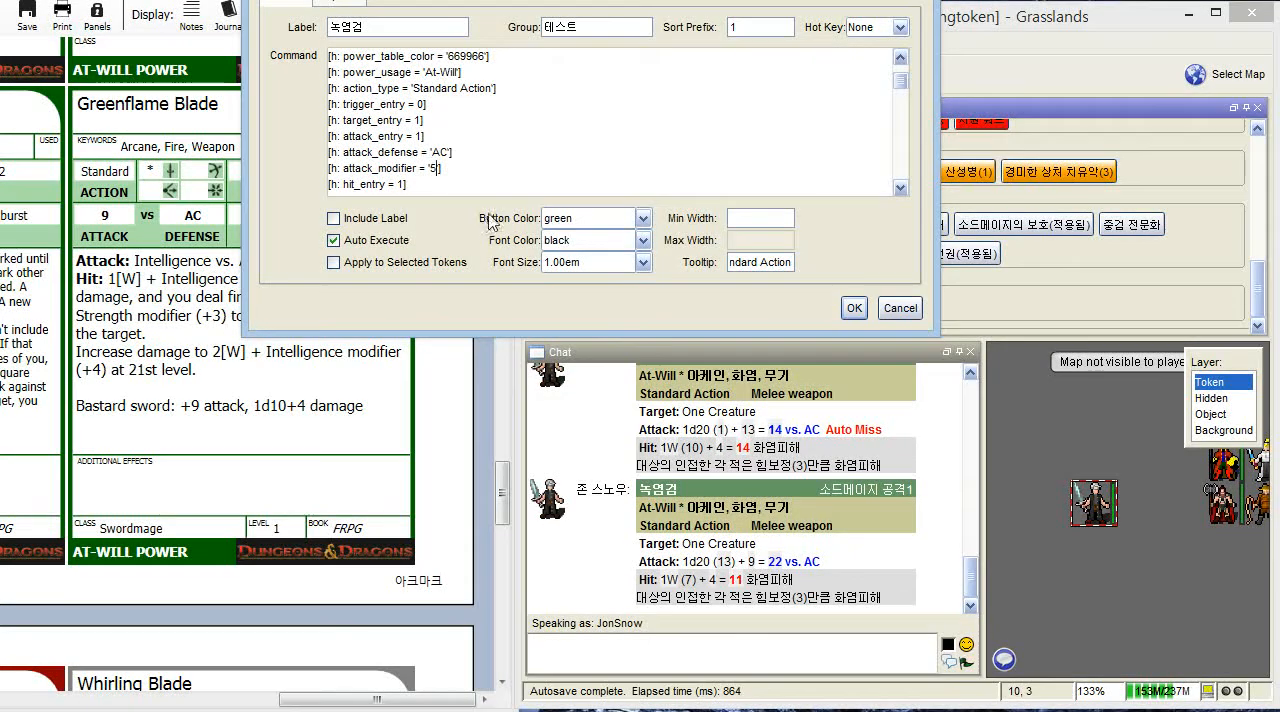
pyautogui.write('mod')
pyautogui.write('val')
pyautogui.write("'")
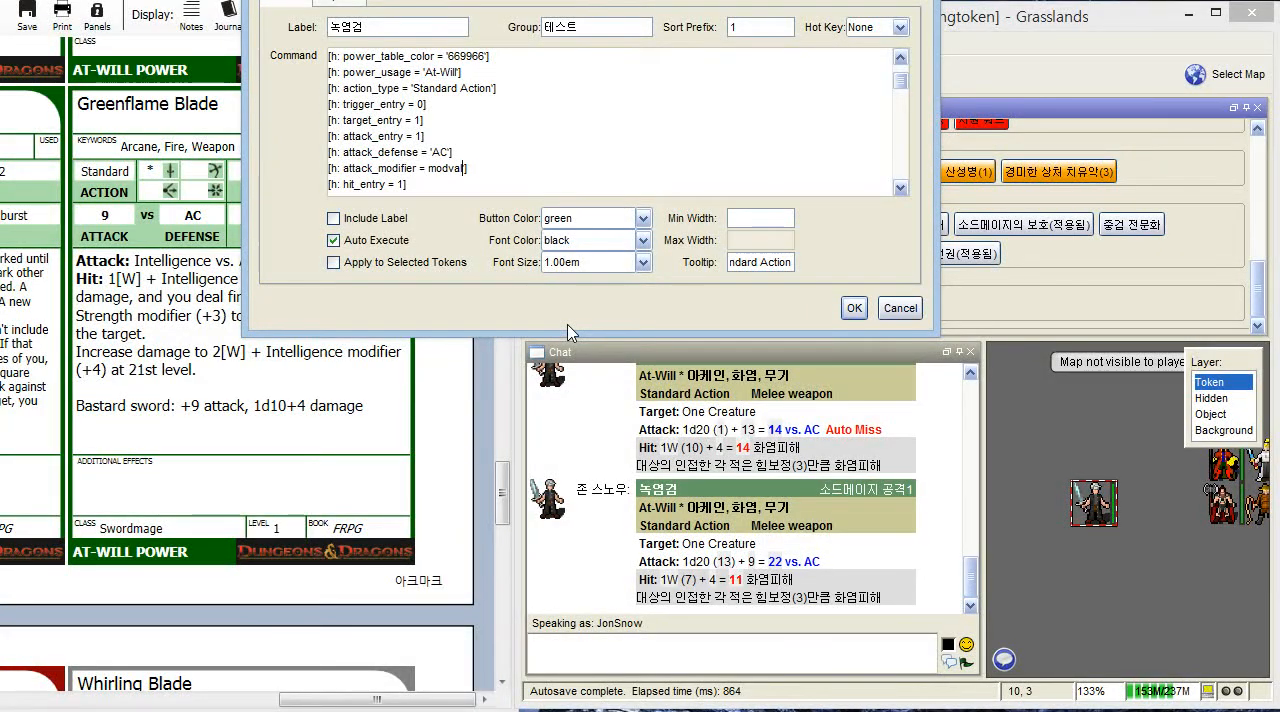
pyautogui.press('BackSpace')
pyautogui.scroll(-1, 555, 163)
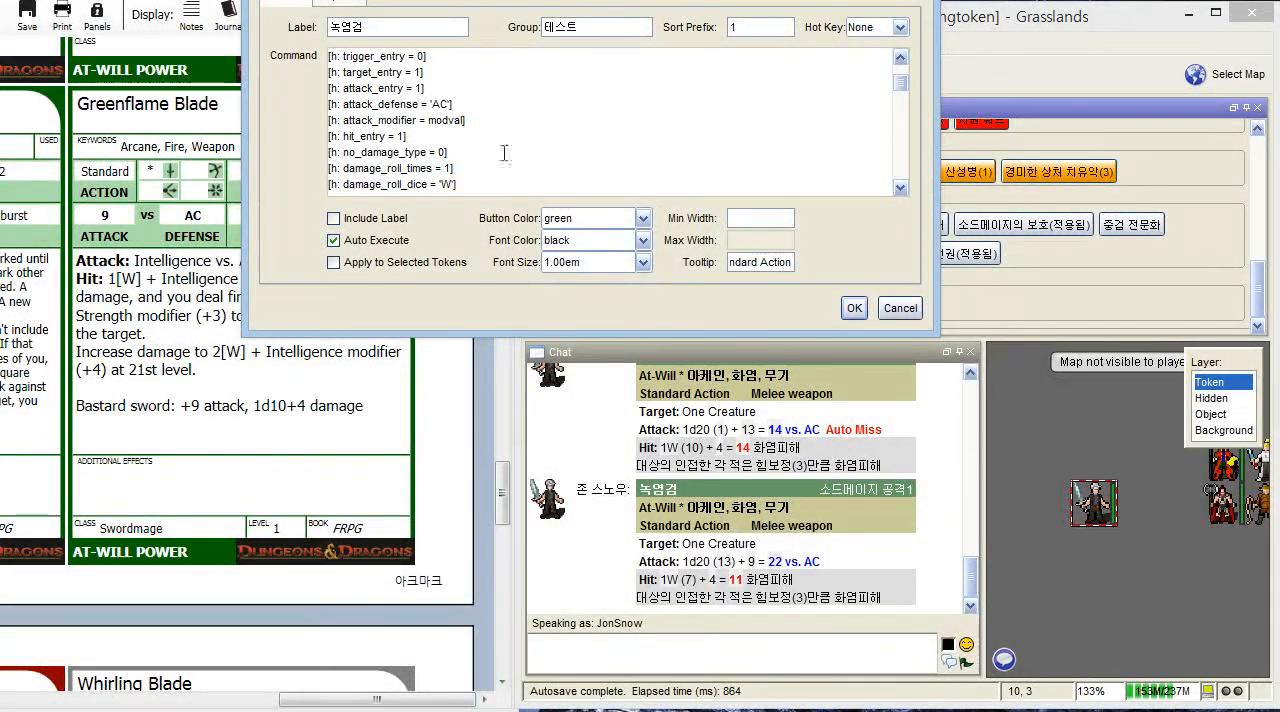
pyautogui.scroll(5, 445, 127)
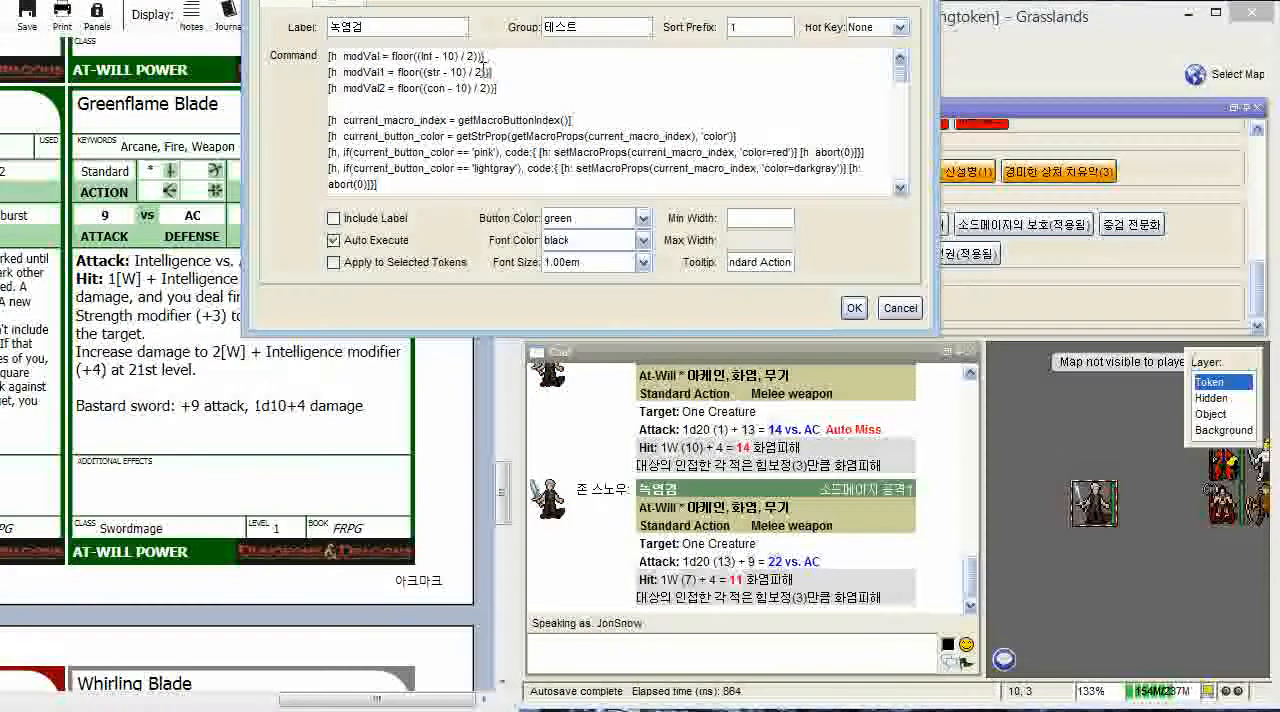
pyautogui.click(855, 309)
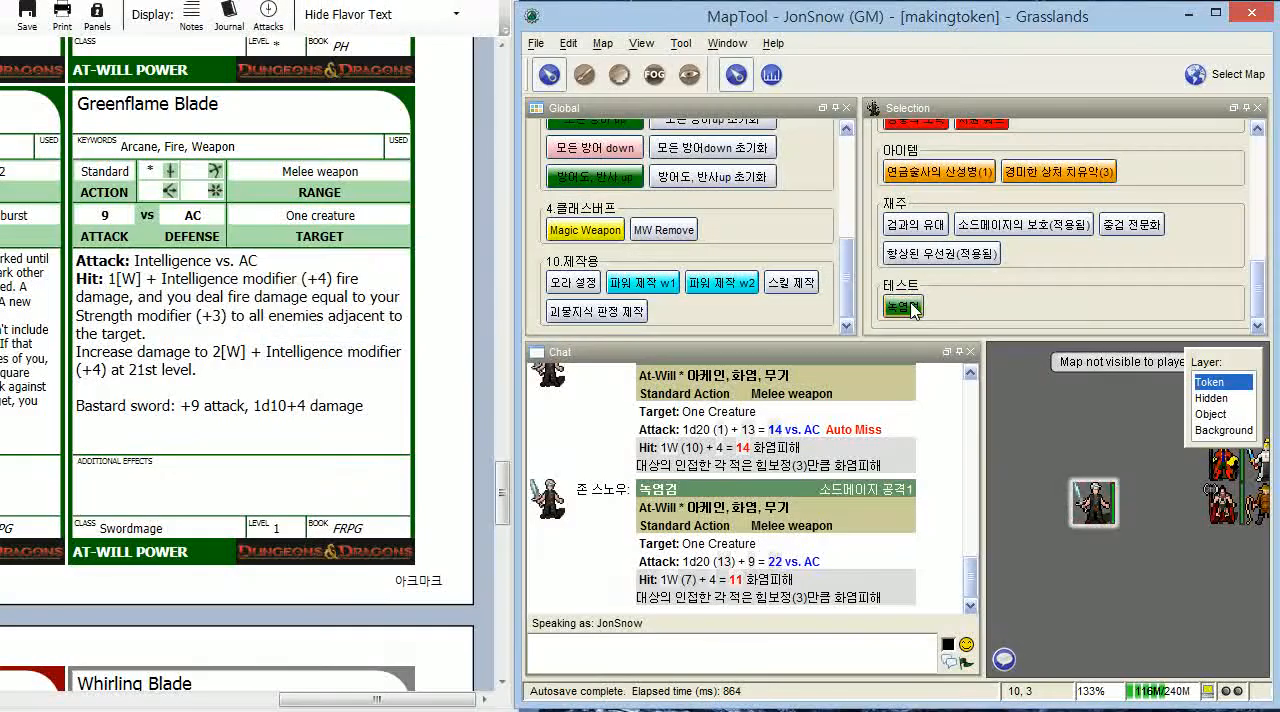
# - Run the 녹염검 macros from the 테스트 and 공격 groups with the default input values to compare their rolls
pyautogui.click(912, 309)
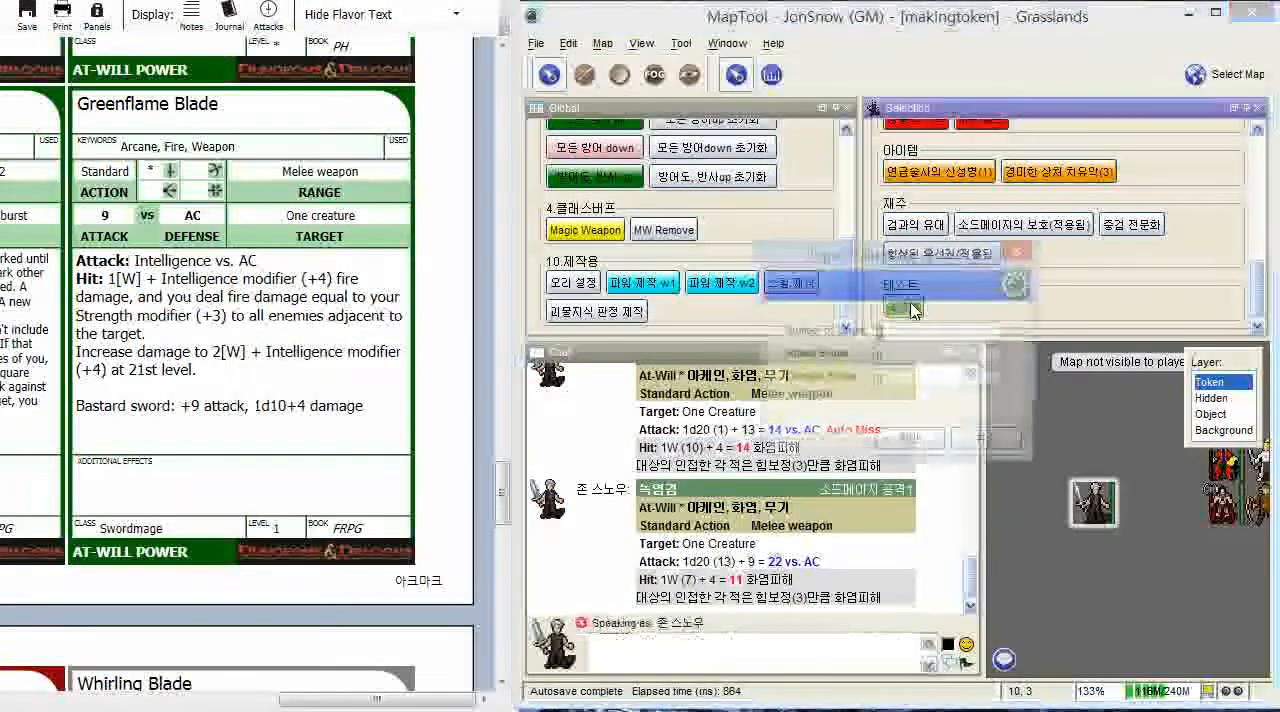
pyautogui.click(905, 459)
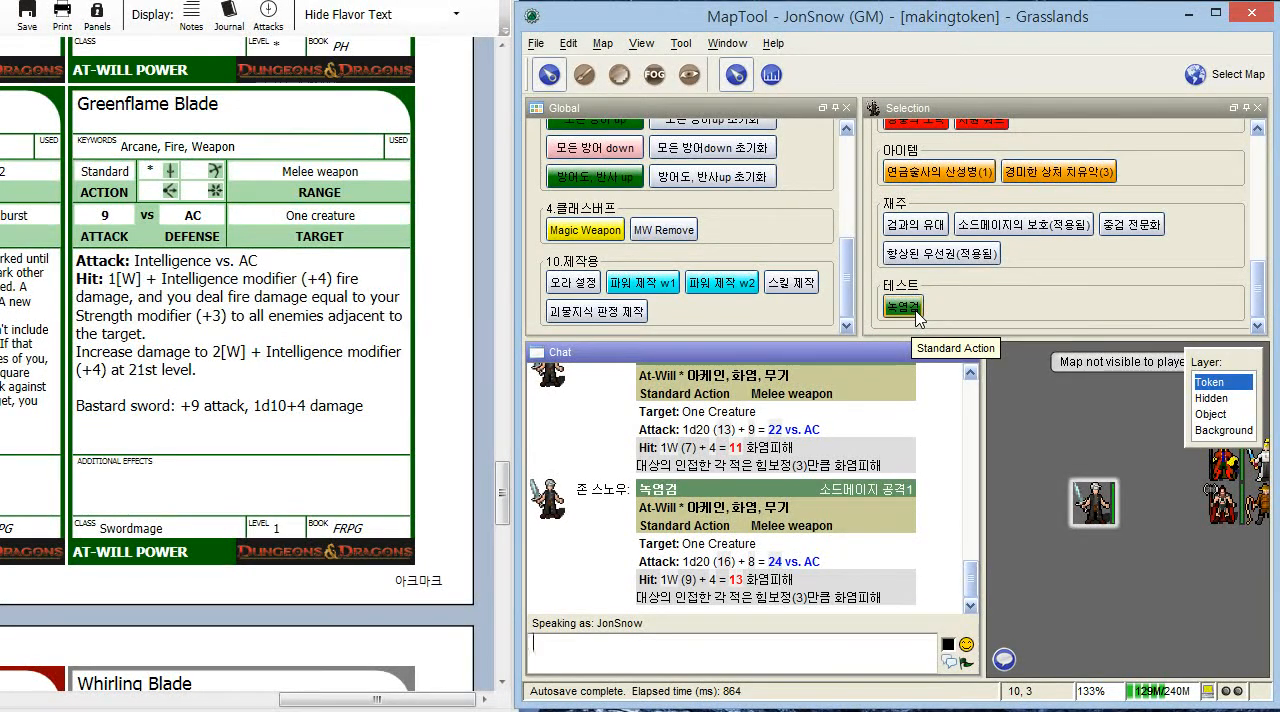
pyautogui.scroll(5, 1043, 181)
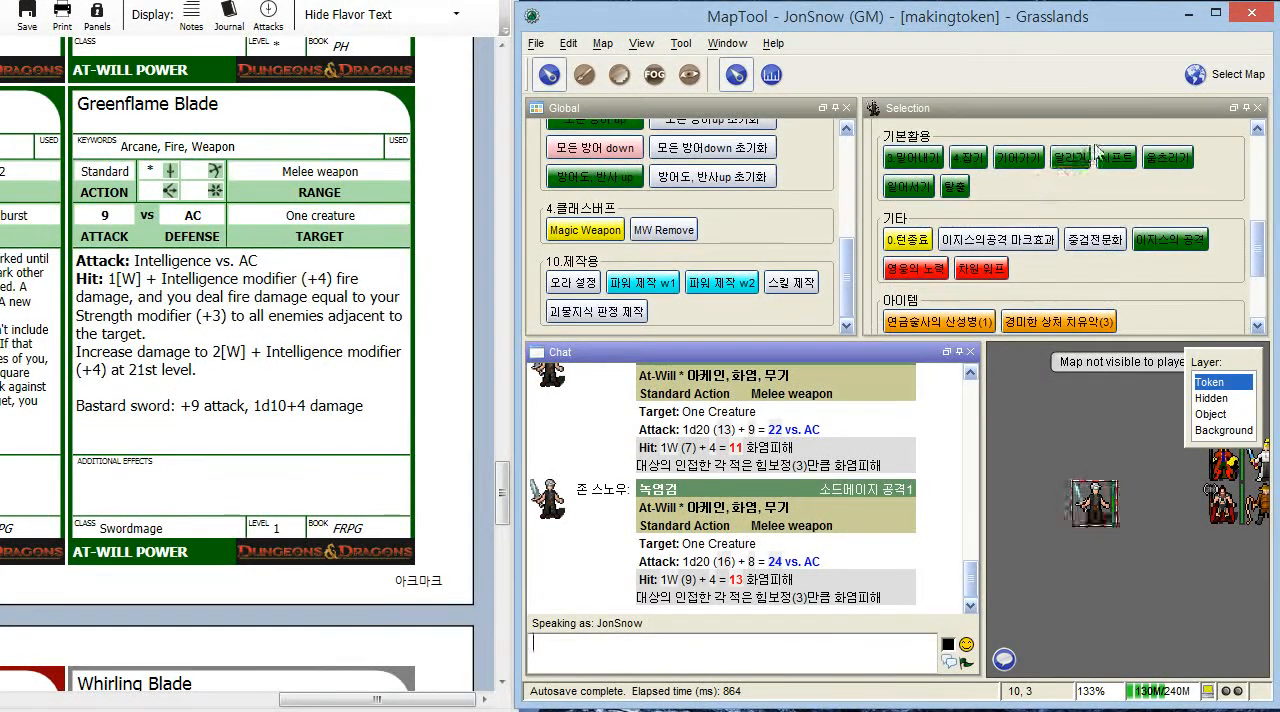
pyautogui.scroll(5, 1010, 240)
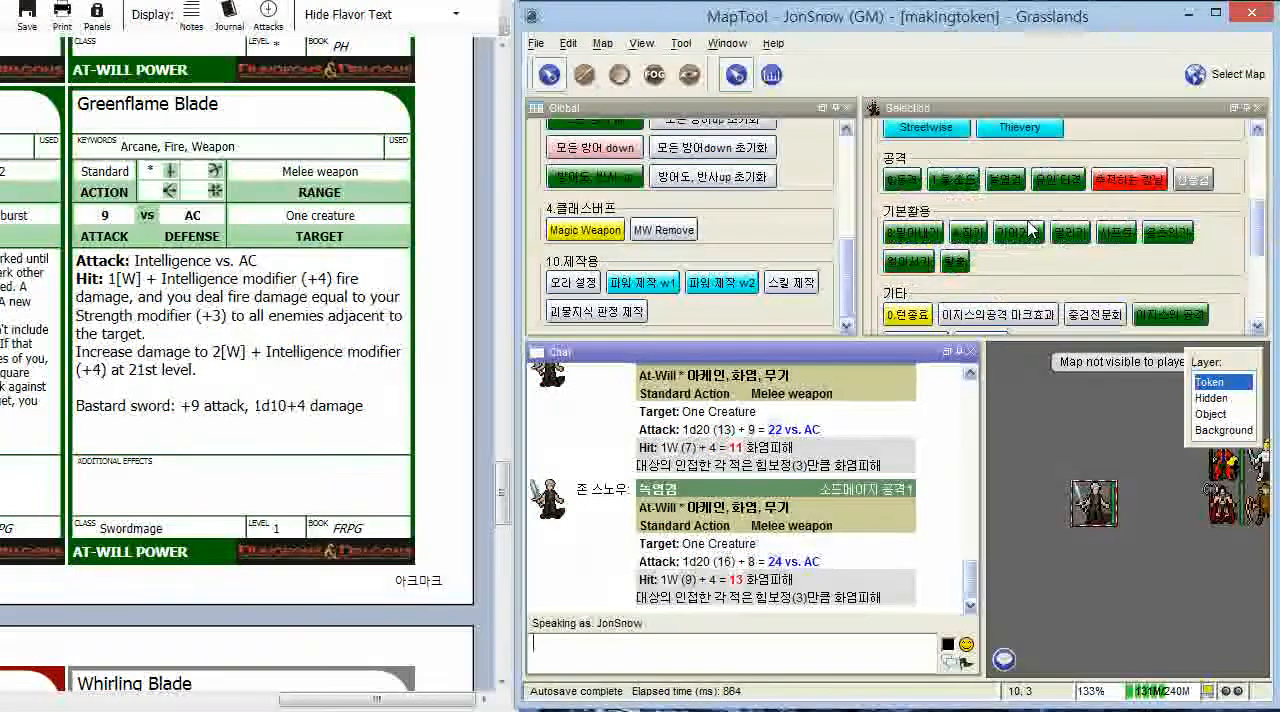
pyautogui.scroll(-3, 975, 310)
pyautogui.click(1005, 180)
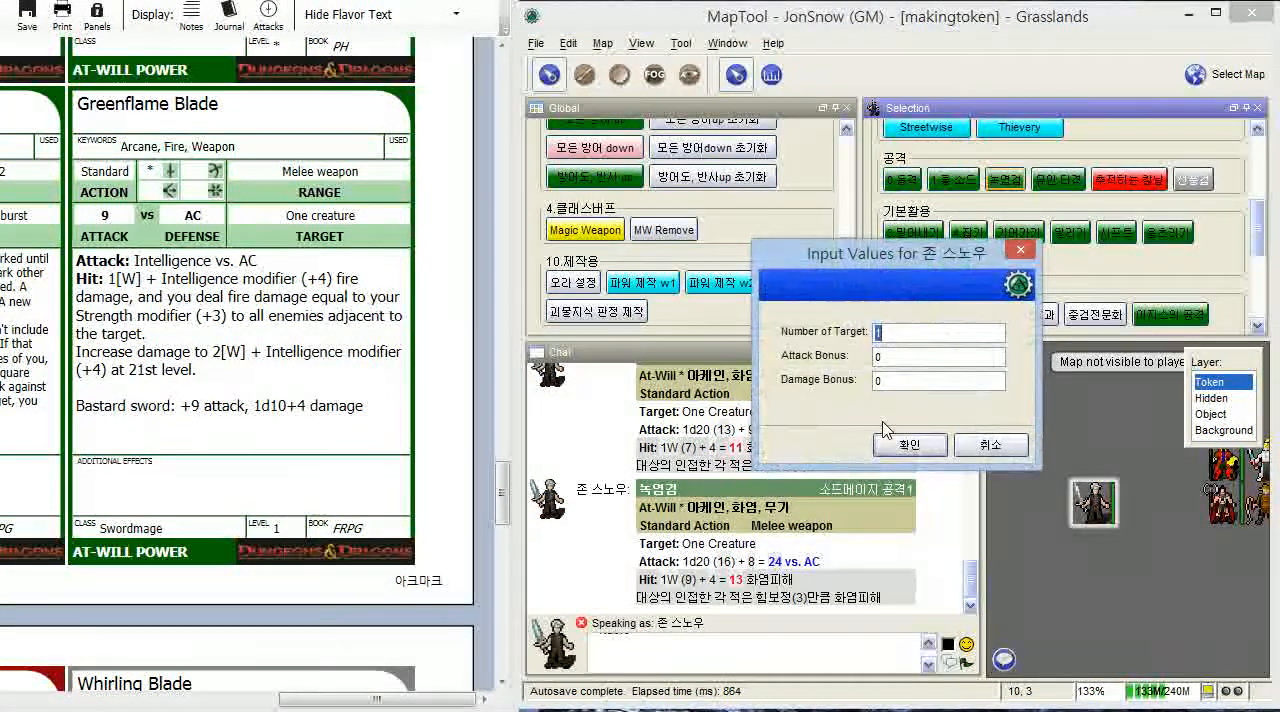
pyautogui.click(899, 449)
pyautogui.scroll(-5, 975, 270)
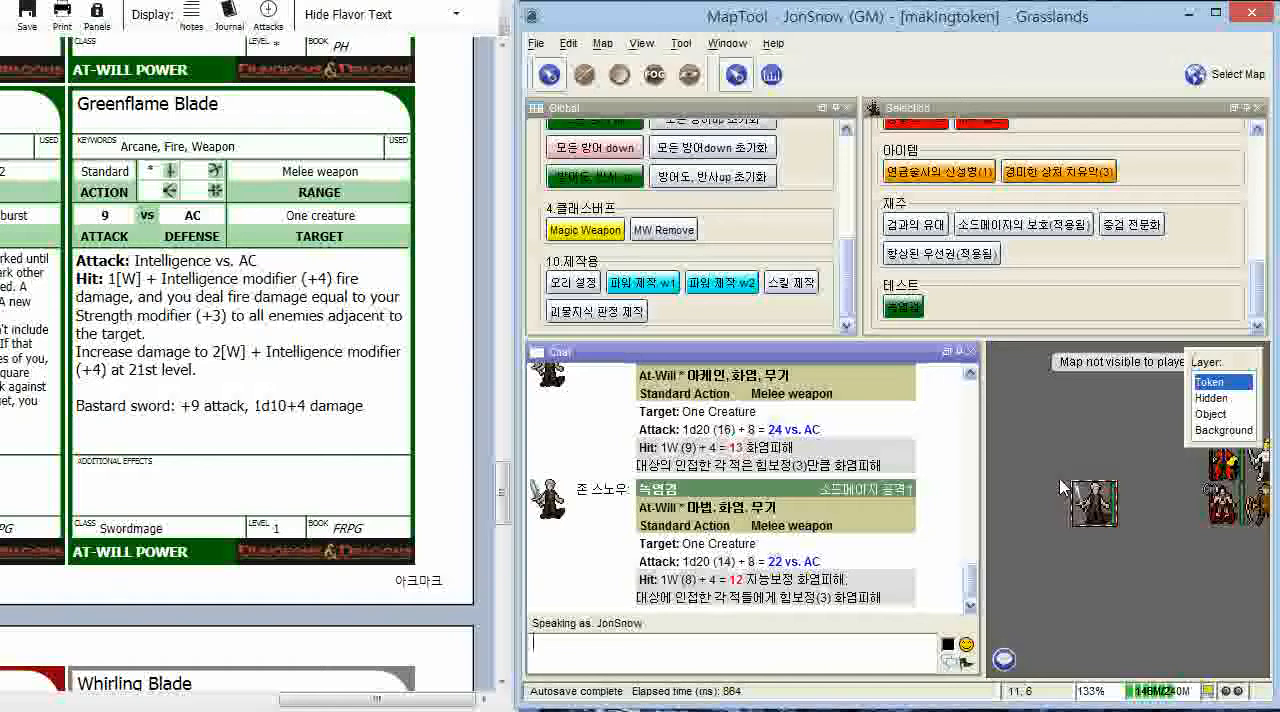
# - Set the swordmage token's Hit property to 5 and rerun the 녹염검 test macro with the default input values
pyautogui.moveTo(1103, 511)
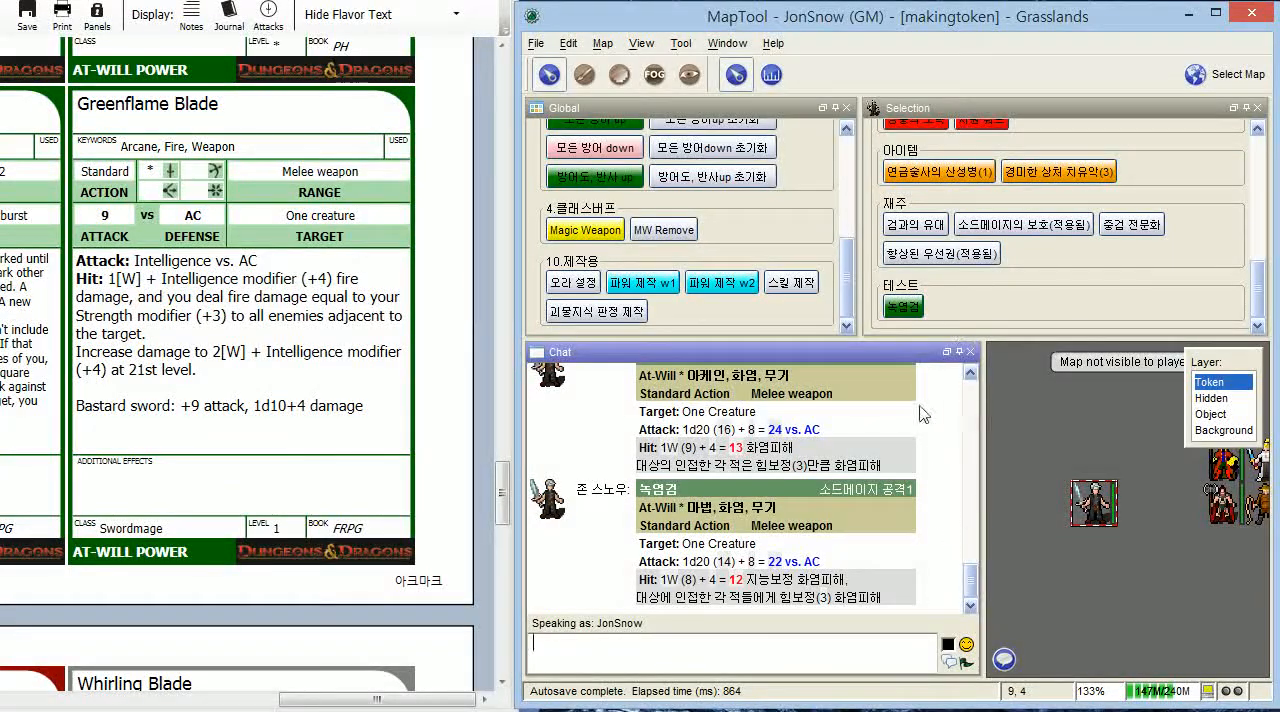
pyautogui.scroll(15, 497, 497)
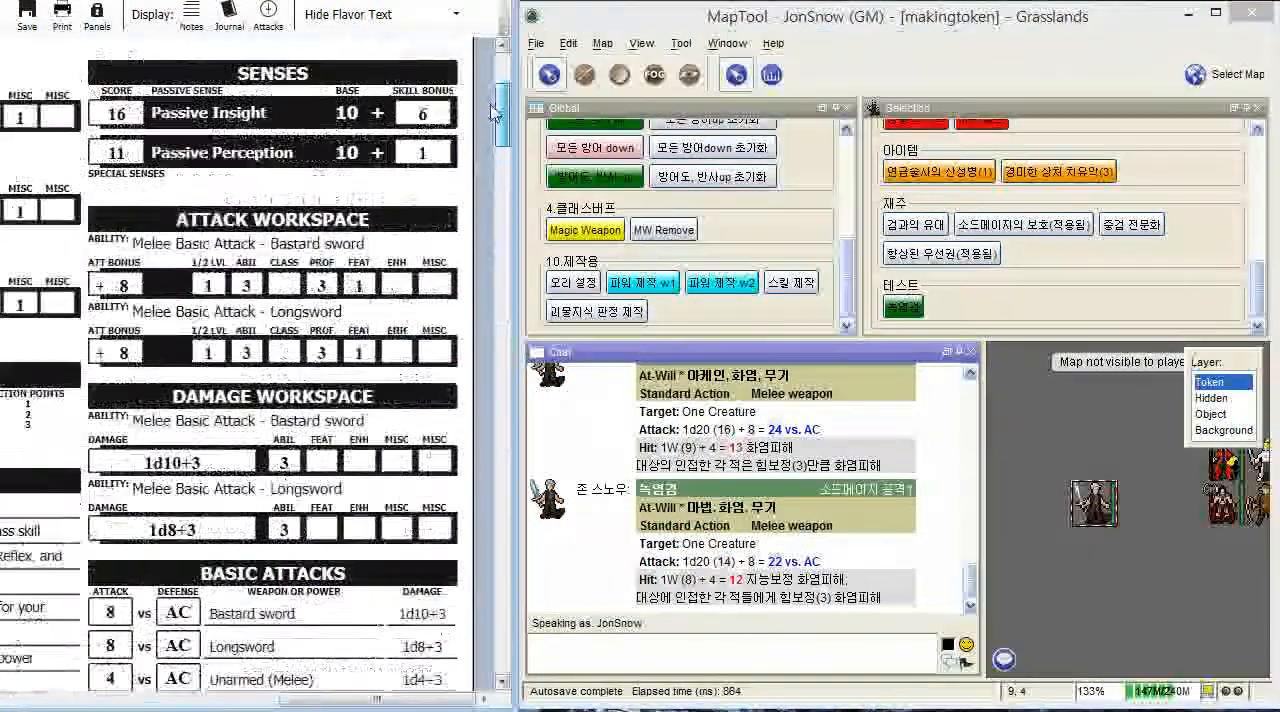
pyautogui.moveTo(380, 700); pyautogui.dragTo(119, 694)
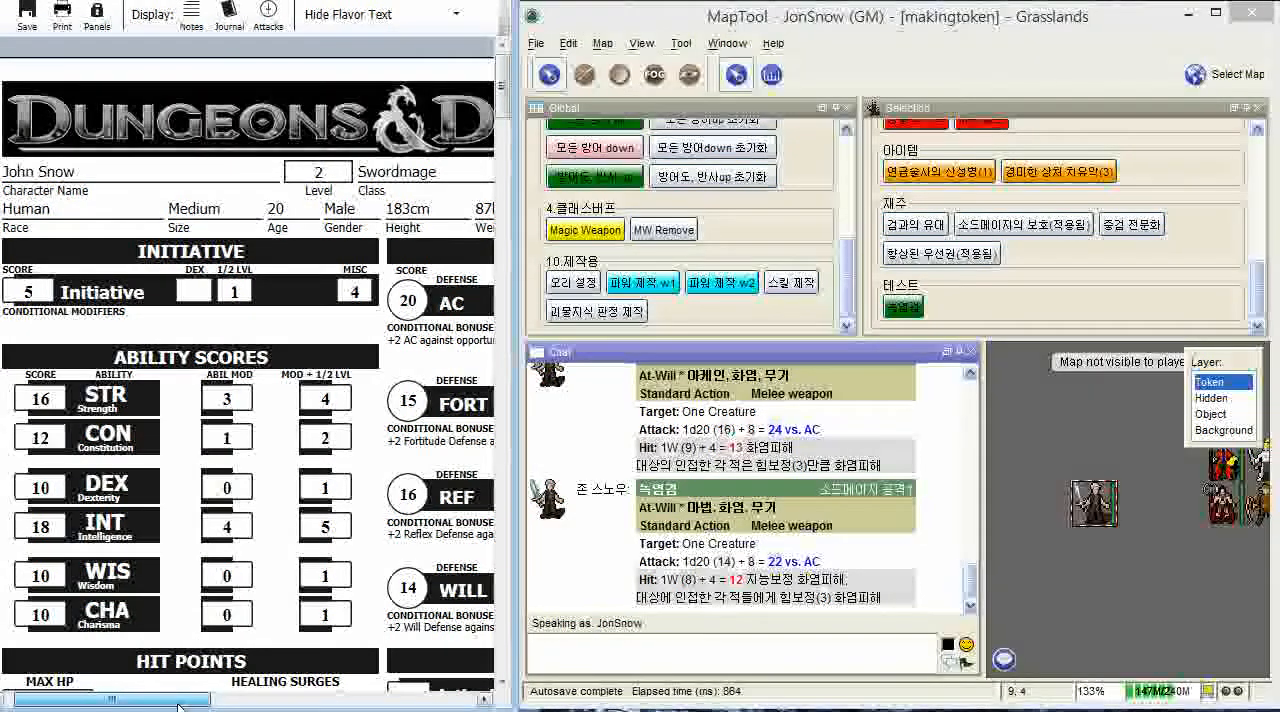
pyautogui.moveTo(180, 707); pyautogui.dragTo(190, 707)
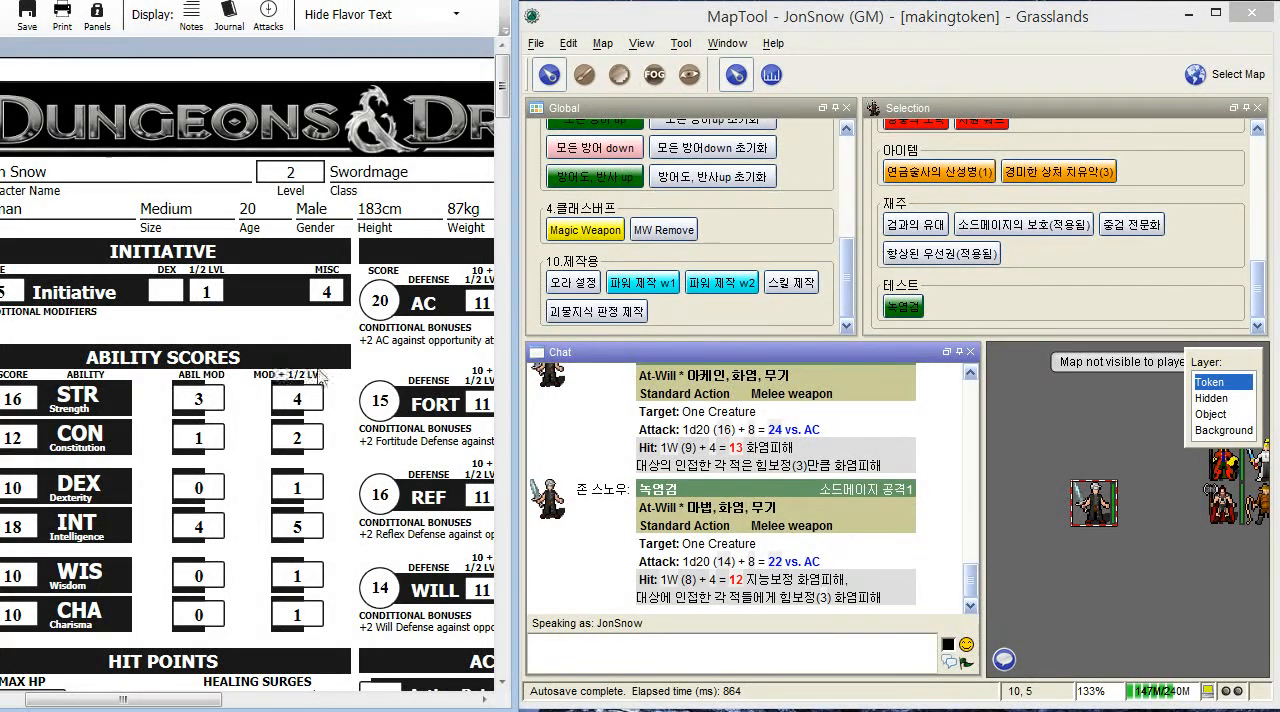
pyautogui.doubleClick(1105, 512)
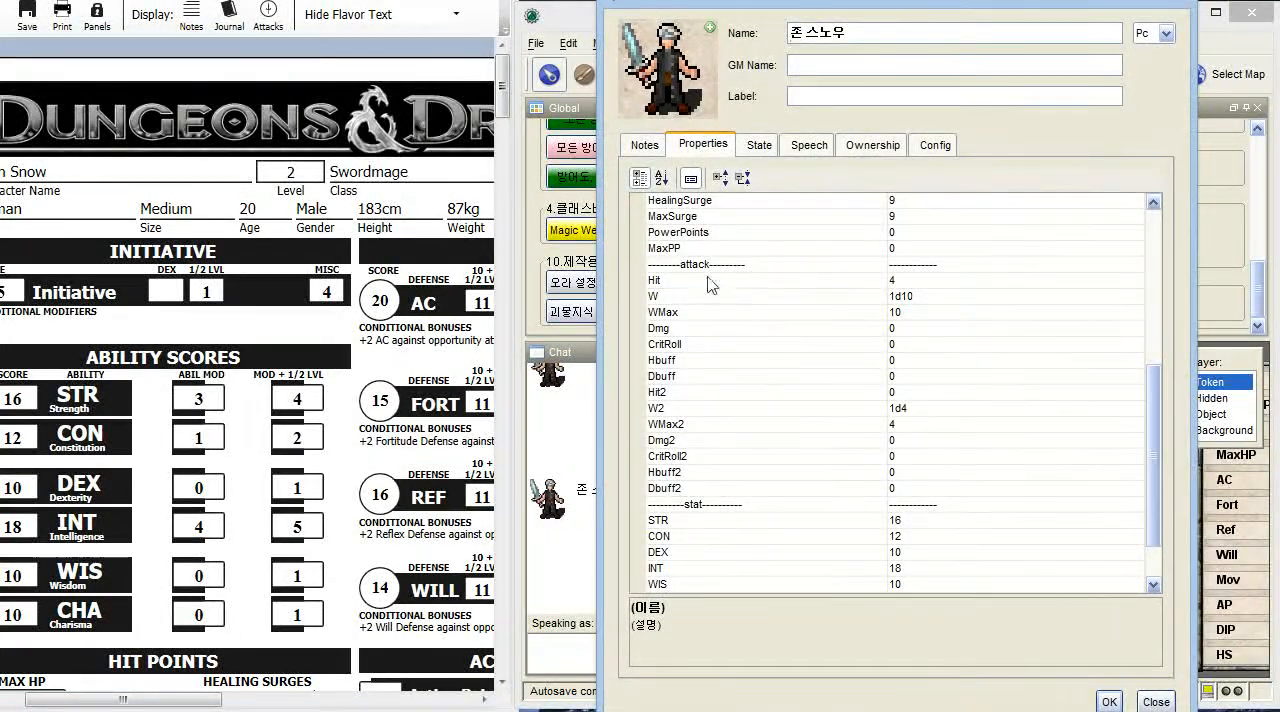
pyautogui.click(910, 280)
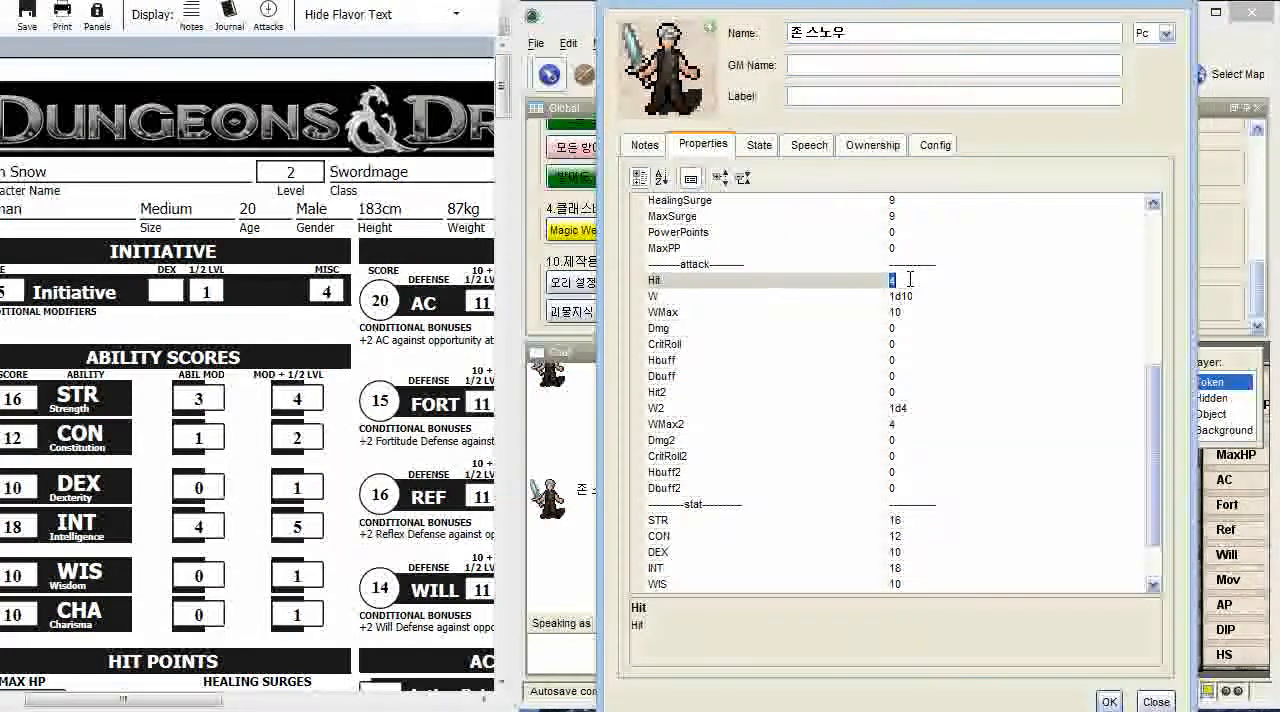
pyautogui.write('6')
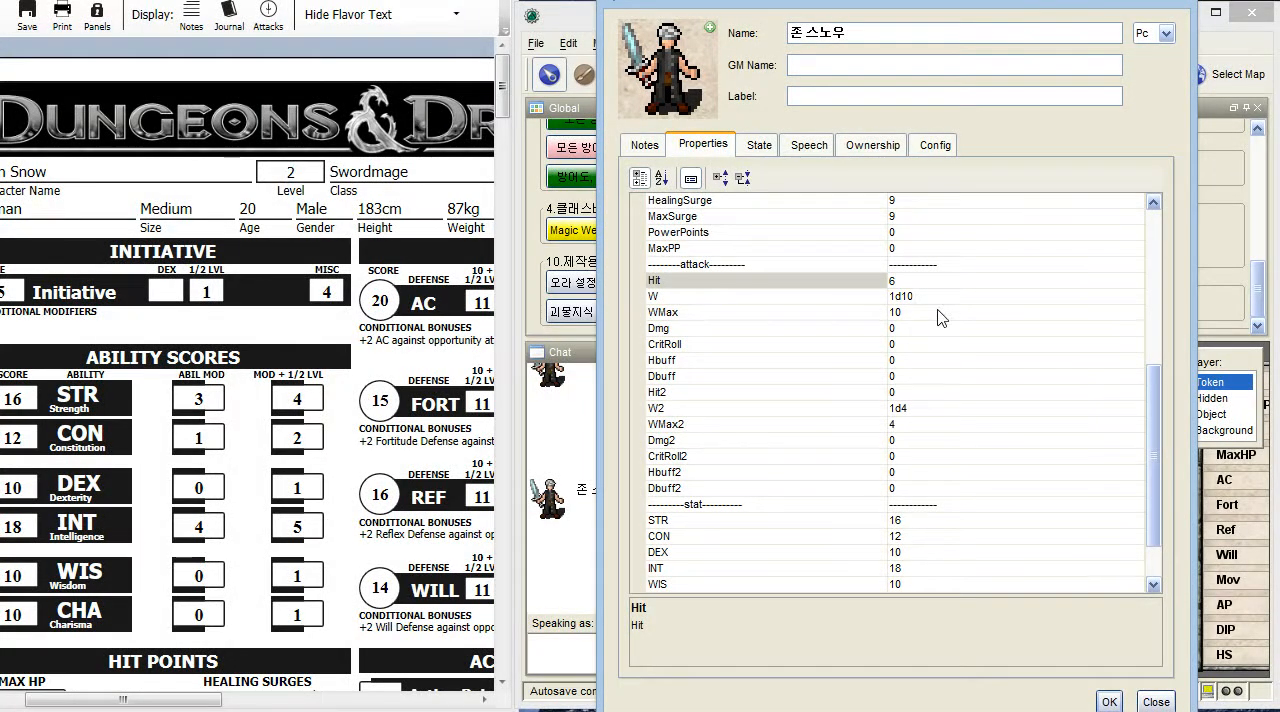
pyautogui.write('5')
pyautogui.click(1110, 702)
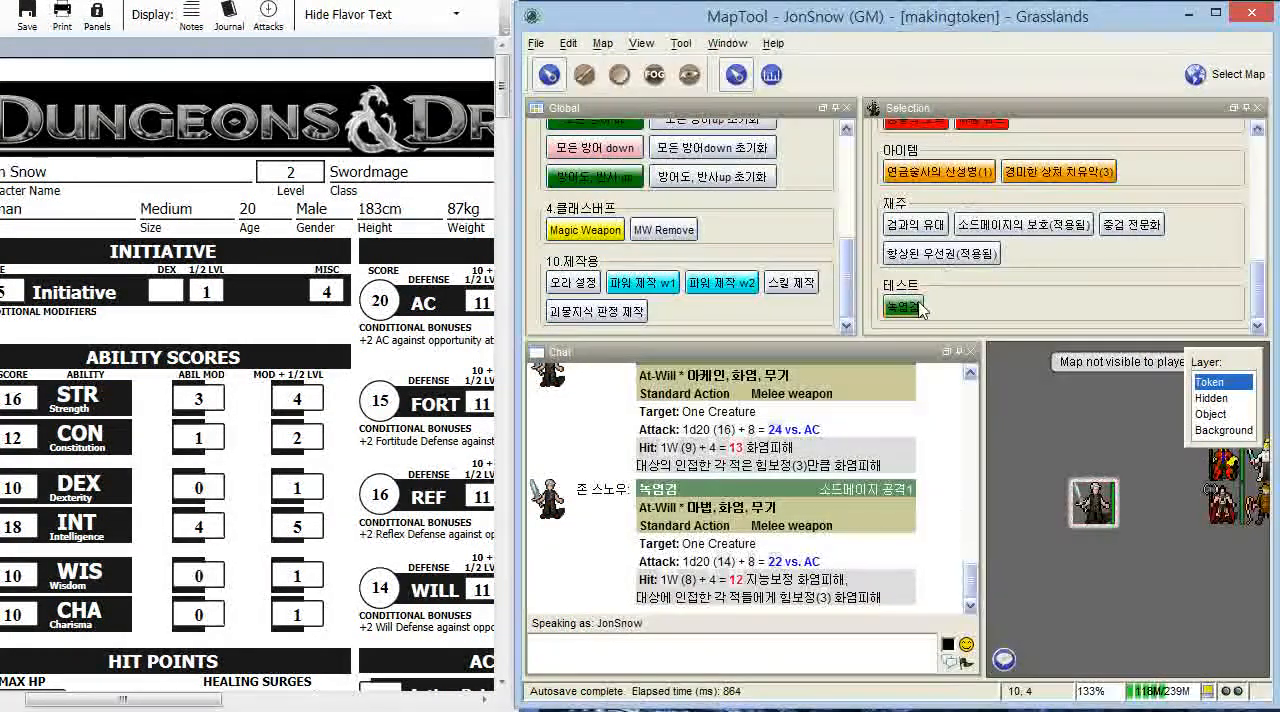
pyautogui.click(905, 306)
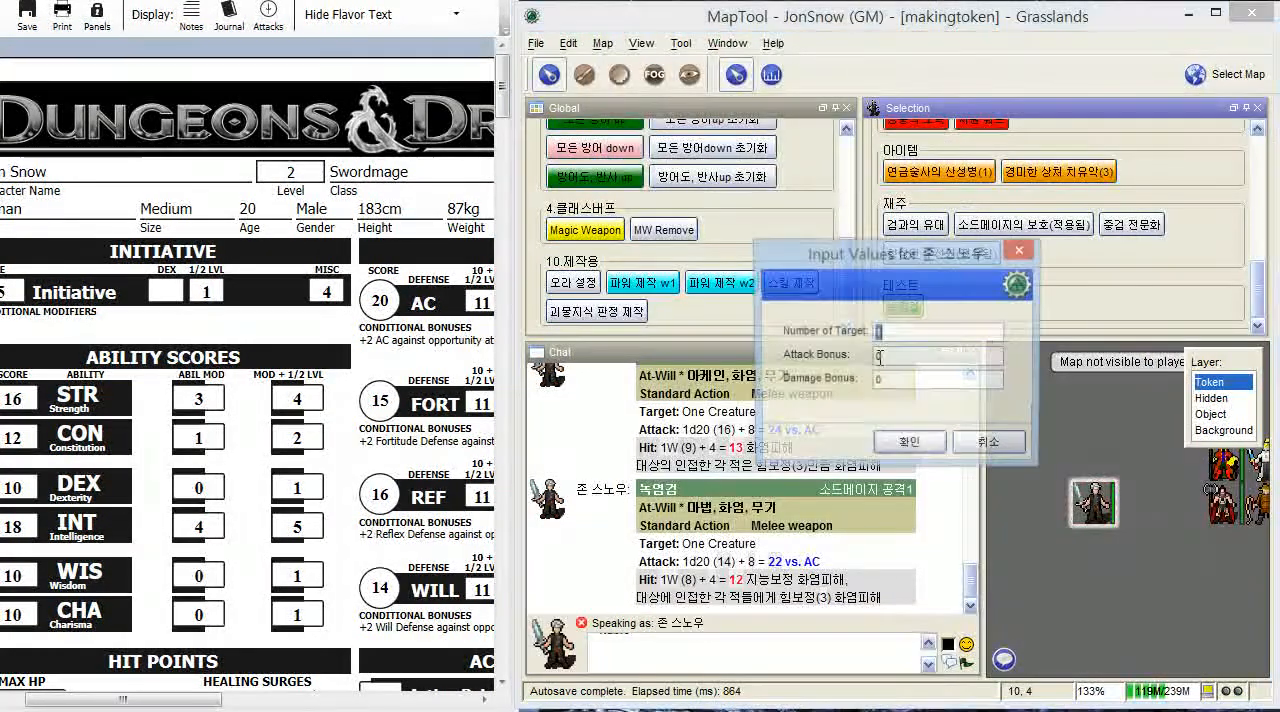
pyautogui.click(908, 441)
# - Review the Greenflame Blade card, feats, utility powers and item cards on the character sheet against the token's macro groups
pyautogui.scroll(-20, 358, 465)
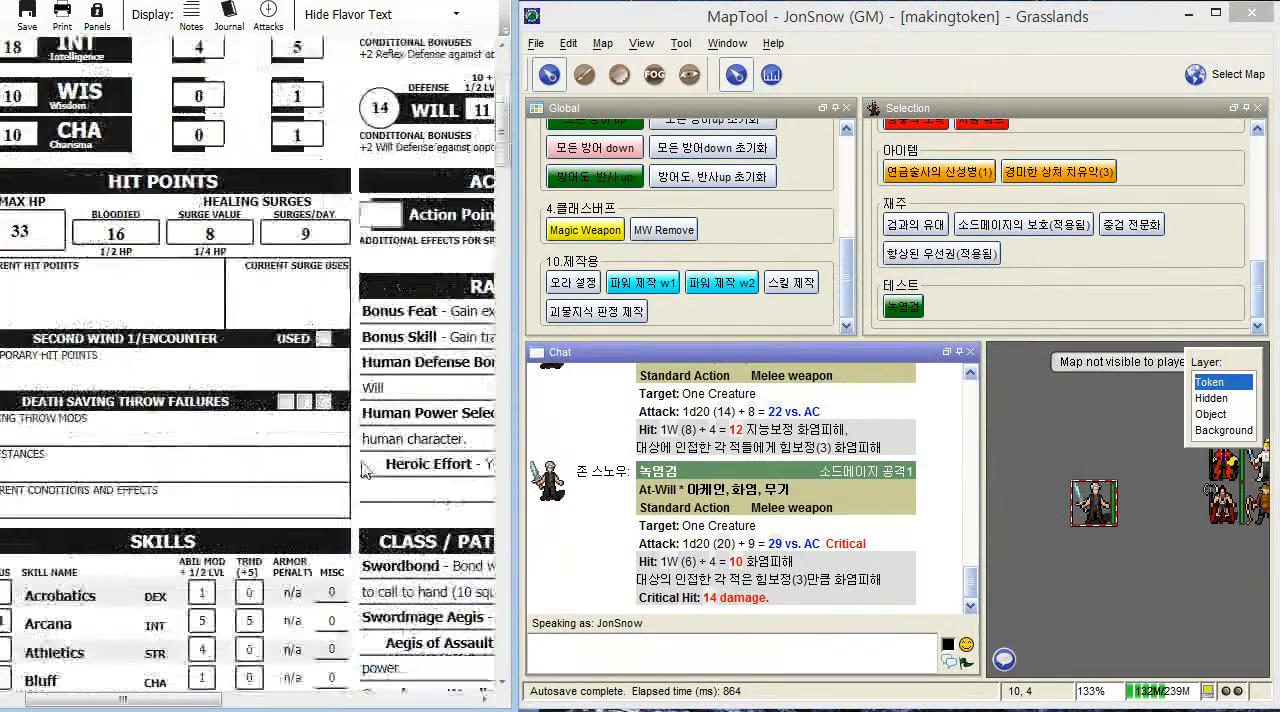
pyautogui.scroll(-15, 362, 488)
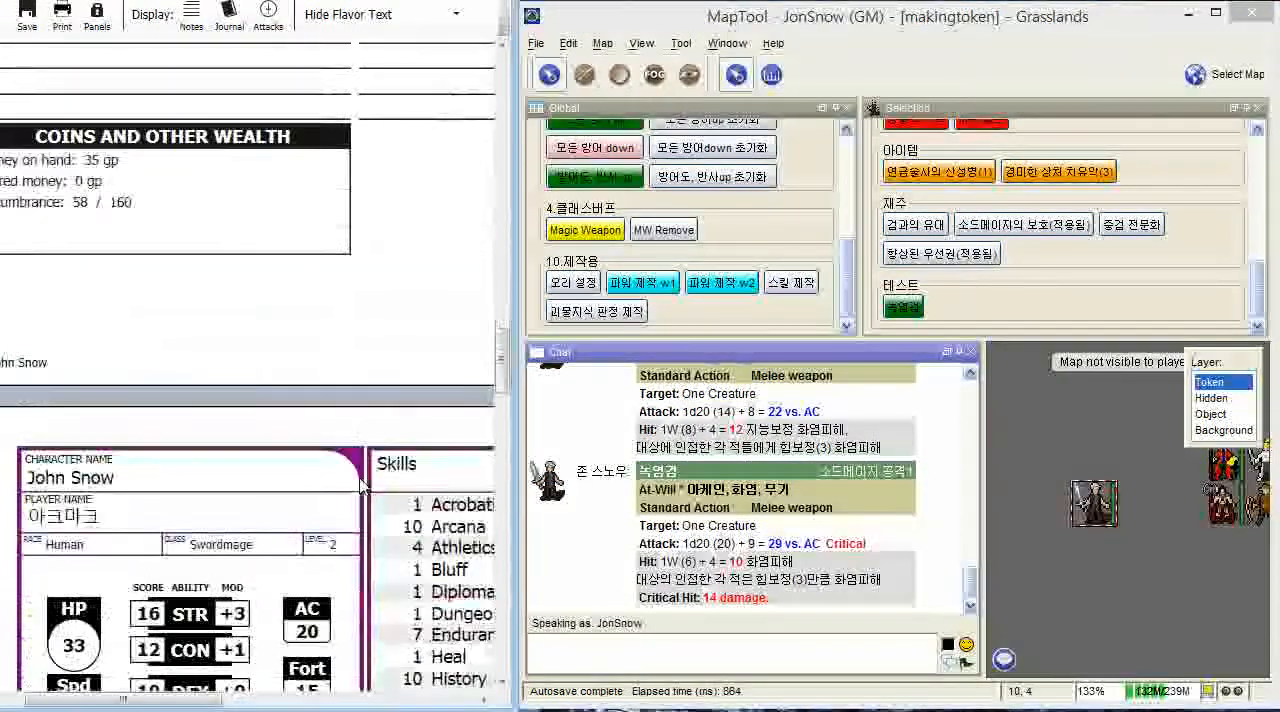
pyautogui.scroll(-3, 200, 704)
pyautogui.scroll(3, 205, 704)
pyautogui.scroll(-3, 280, 600)
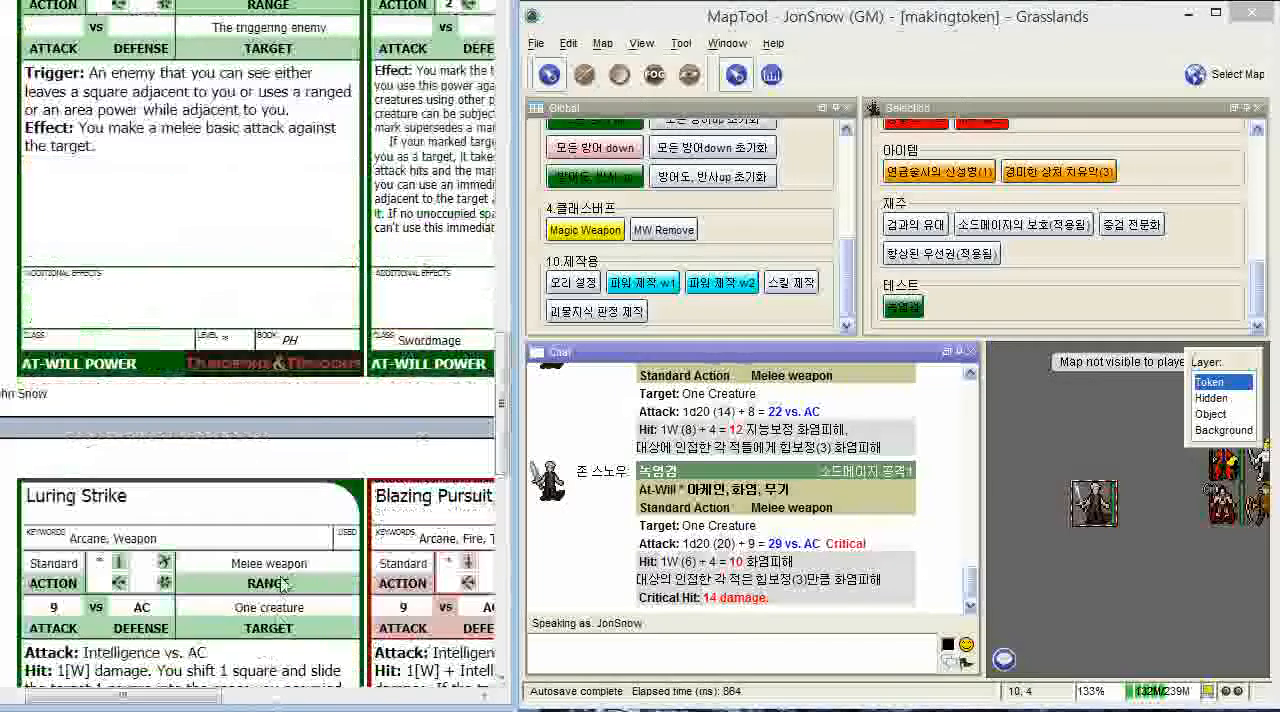
pyautogui.moveTo(198, 699); pyautogui.dragTo(431, 680)
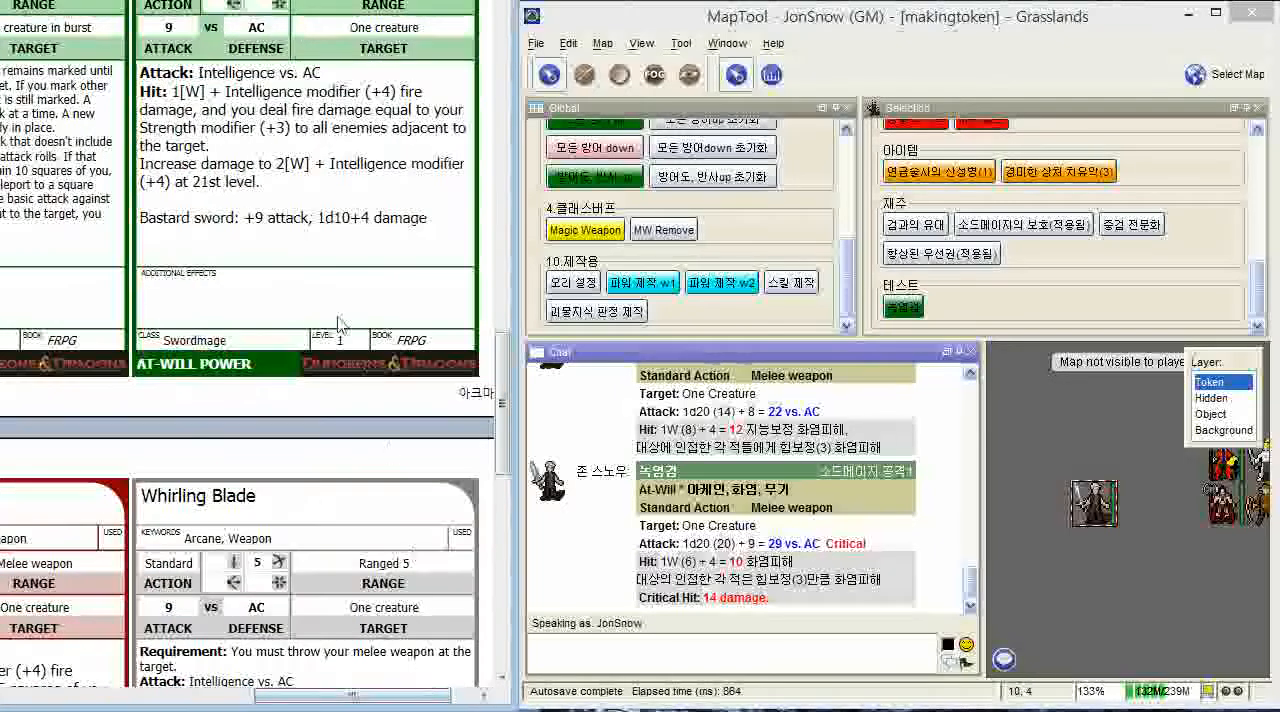
pyautogui.moveTo(497, 445); pyautogui.dragTo(490, 142)
pyautogui.scroll(10, 490, 142)
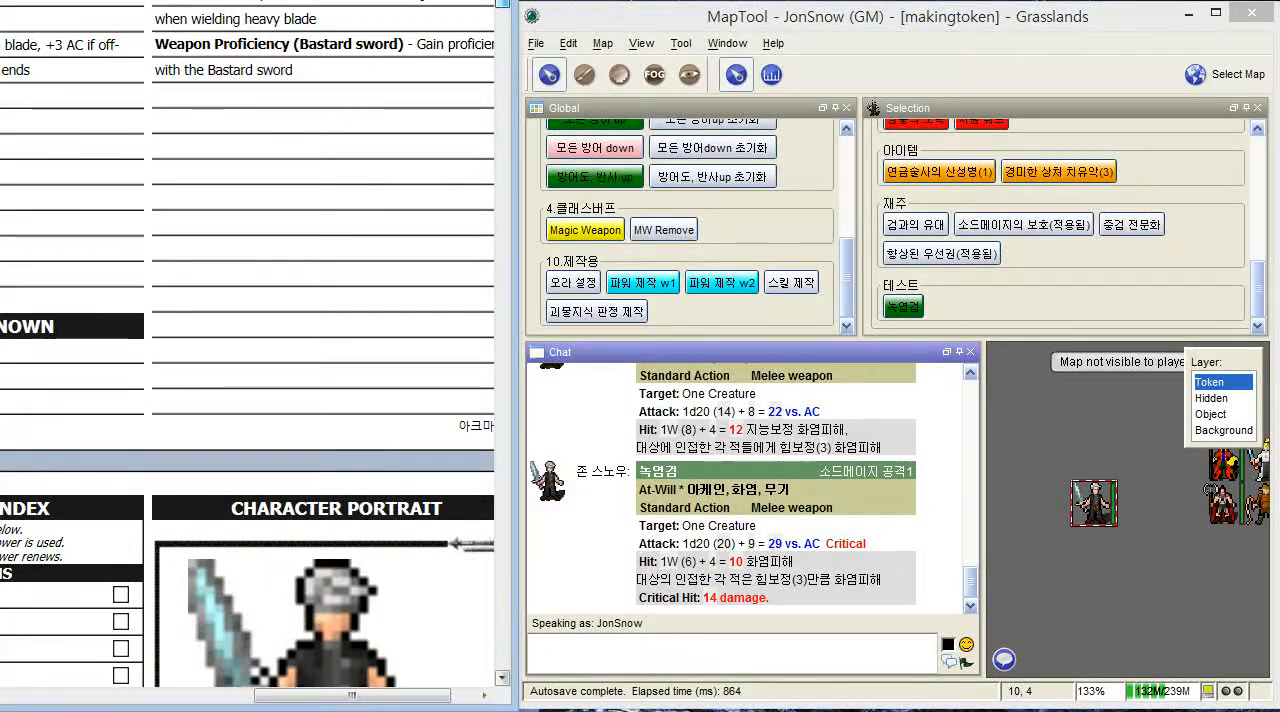
pyautogui.scroll(2, 248, 350)
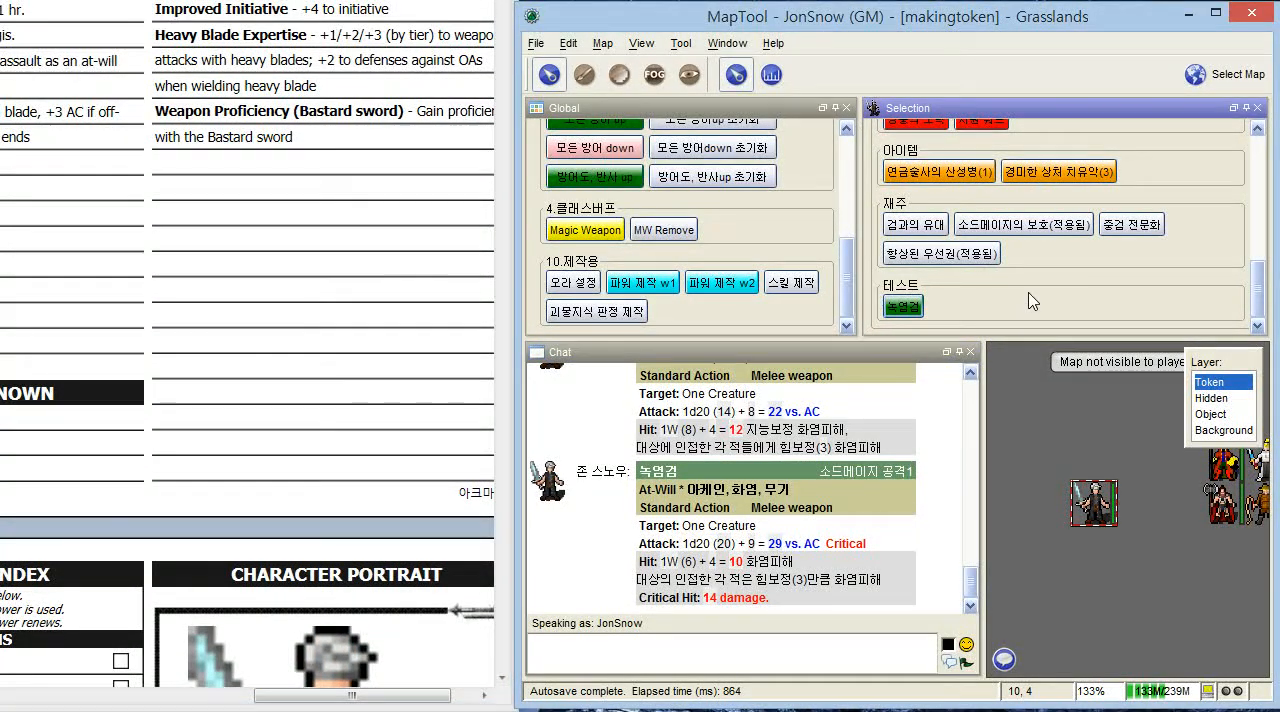
pyautogui.scroll(3, 1032, 301)
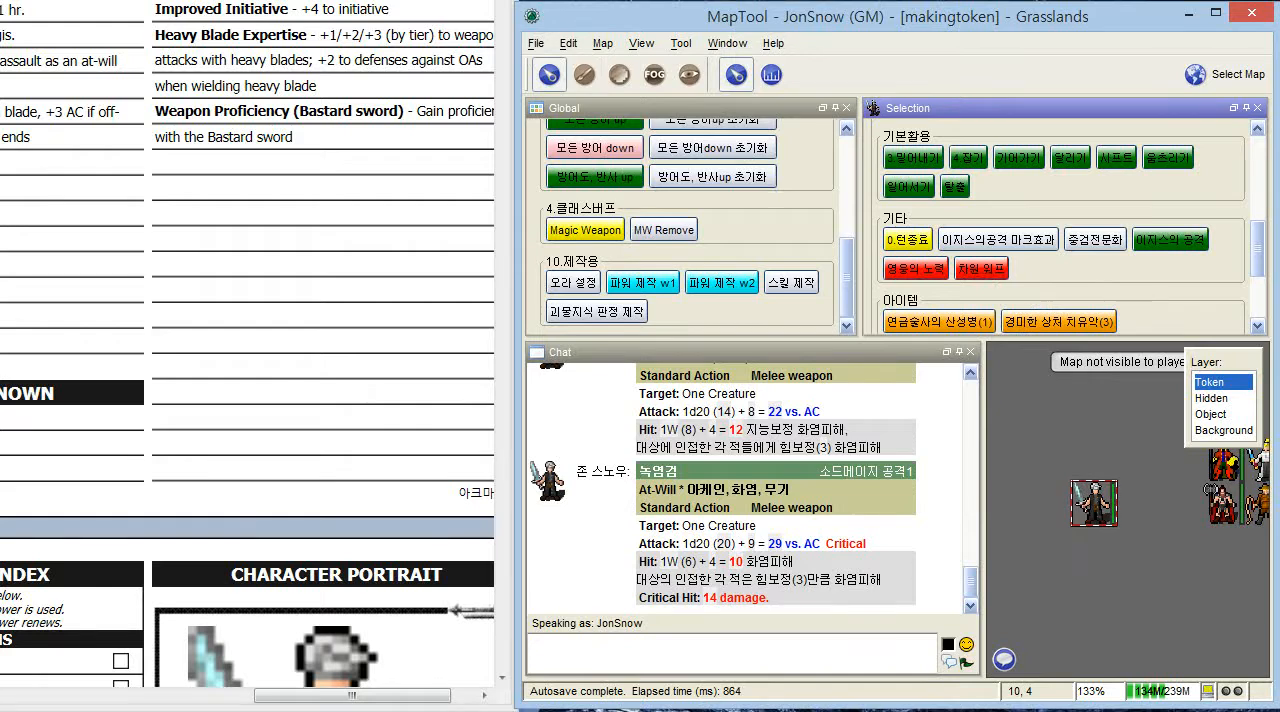
pyautogui.moveTo(504, 27); pyautogui.dragTo(505, 592)
pyautogui.moveTo(410, 704); pyautogui.dragTo(181, 707)
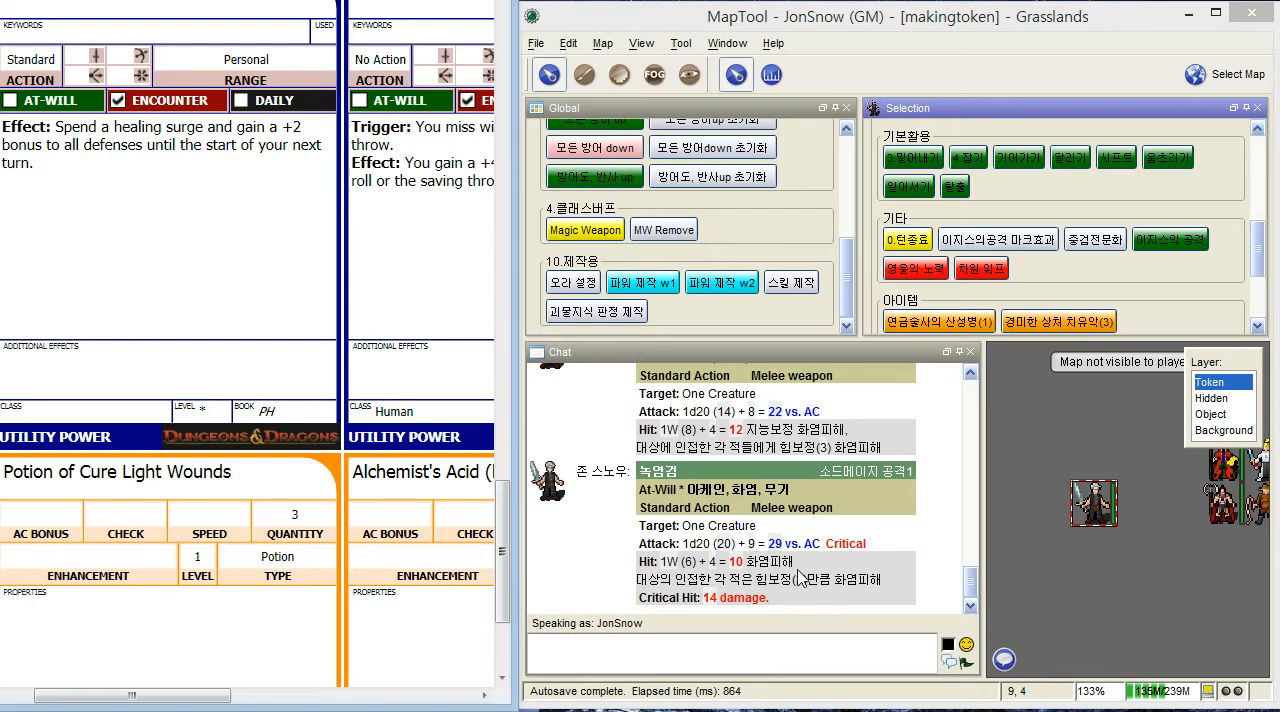
pyautogui.click(1025, 245)
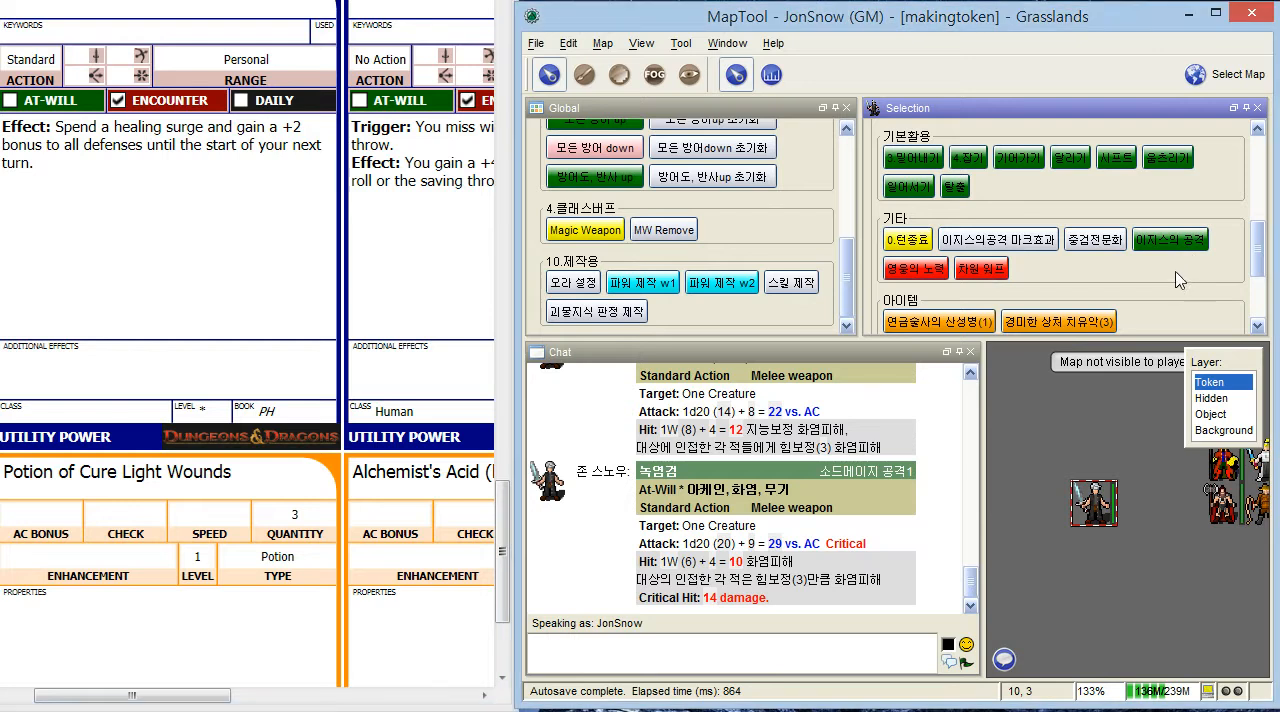
# - Open the 녹염검 macro in the 테스트 group for editing and examine the modVal1 strength line in its command
pyautogui.scroll(-3, 1170, 283)
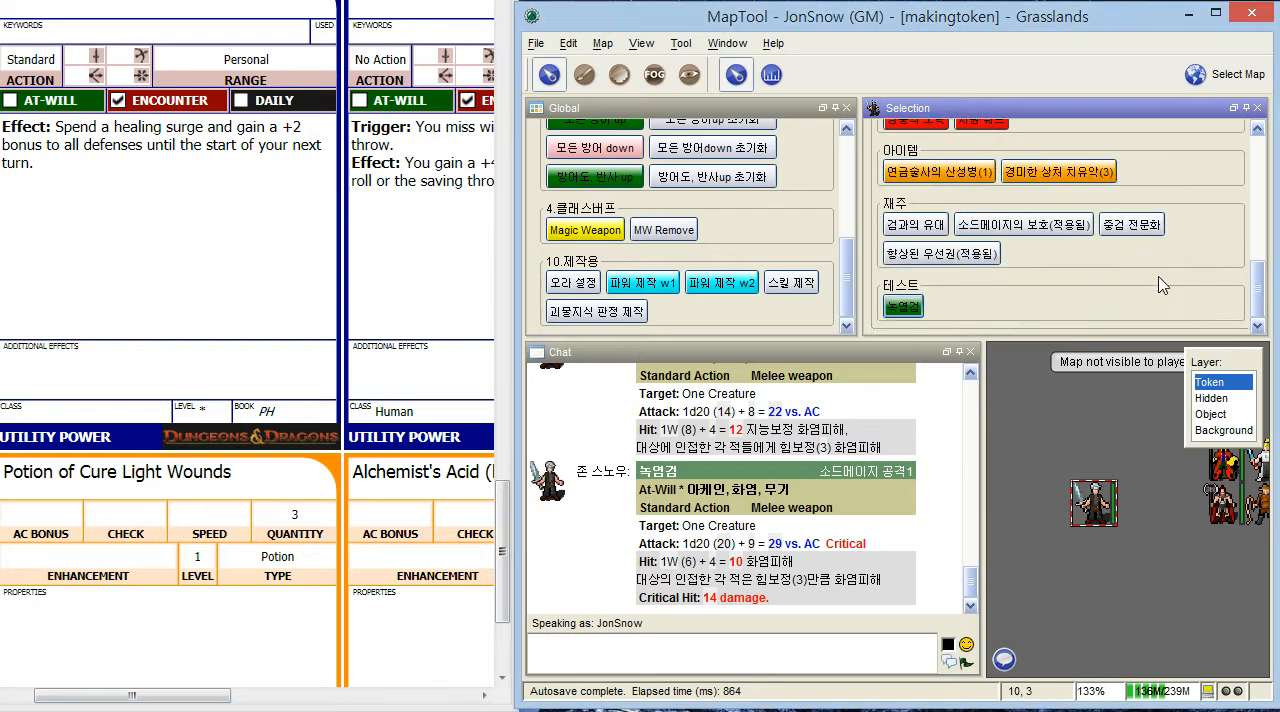
pyautogui.rightClick(911, 319)
pyautogui.click(935, 331)
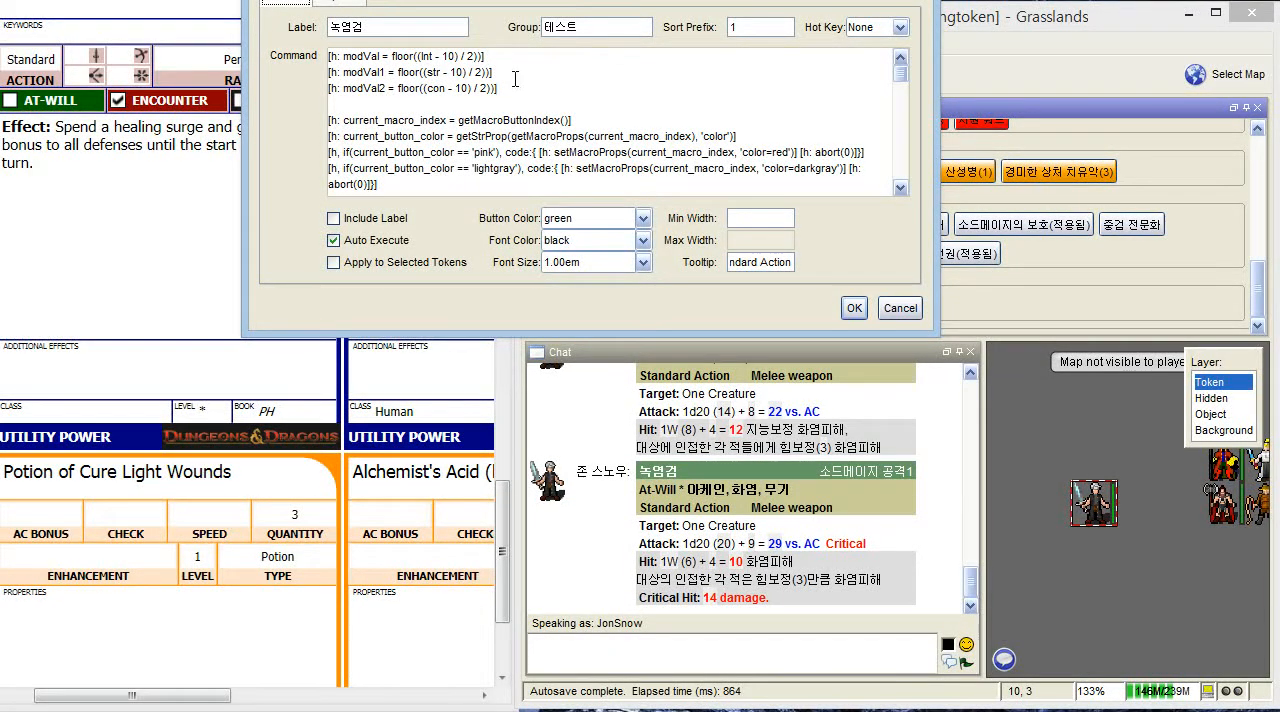
pyautogui.click(518, 73)
pyautogui.moveTo(518, 73); pyautogui.dragTo(338, 79)
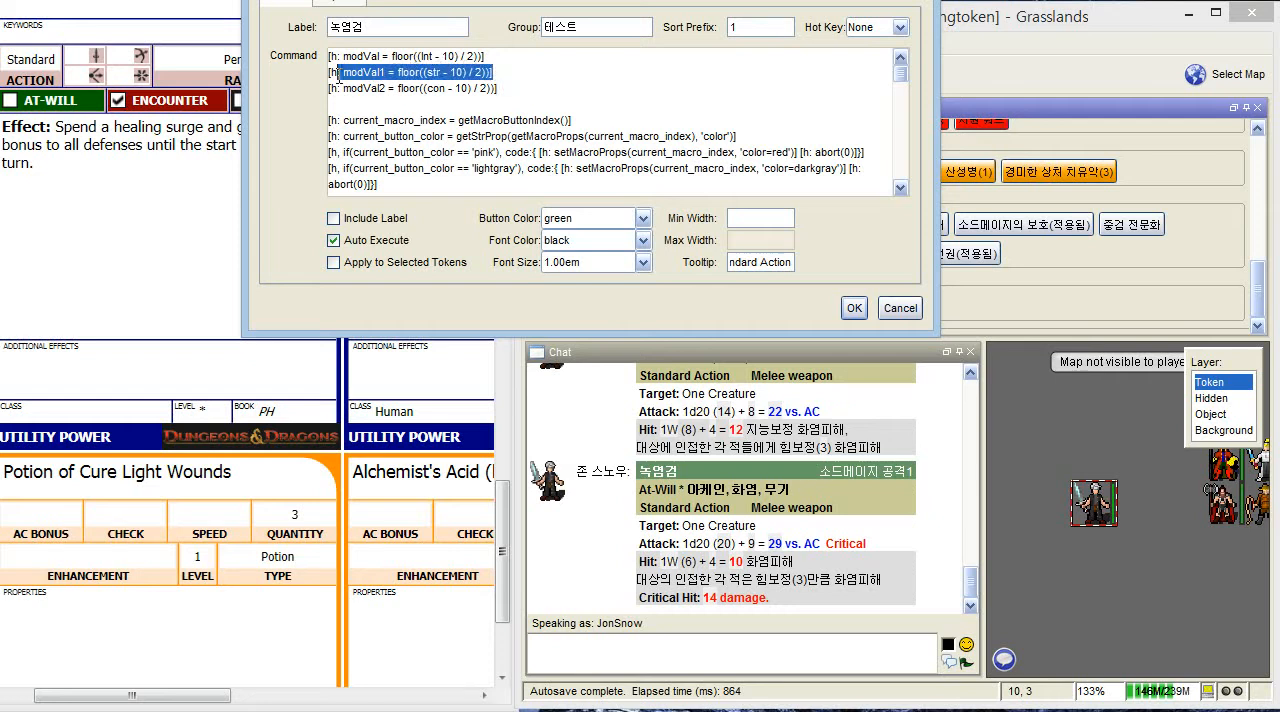
pyautogui.moveTo(334, 74); pyautogui.dragTo(328, 73)
pyautogui.click(594, 90)
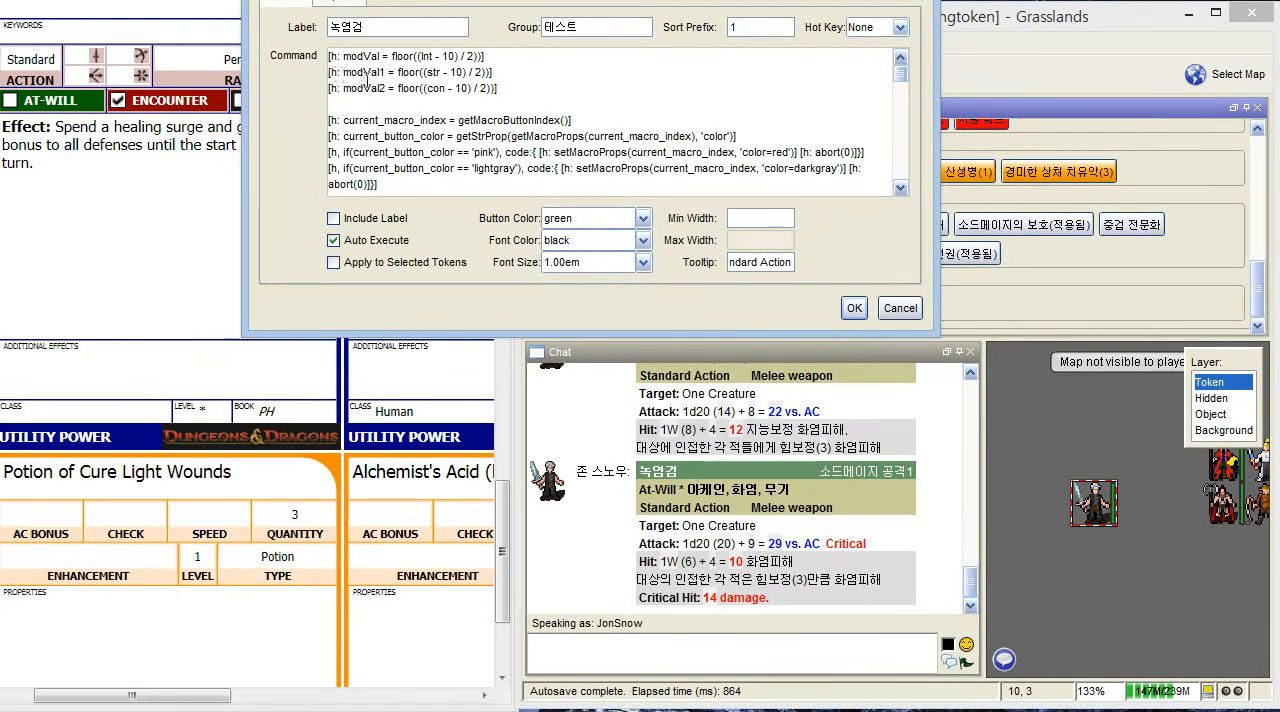
# - Replace the fixed 3 in the 힘보정 text of the macro's Hit line with [modval1] and save the 녹염검 macro
pyautogui.scroll(-10, 704, 116)
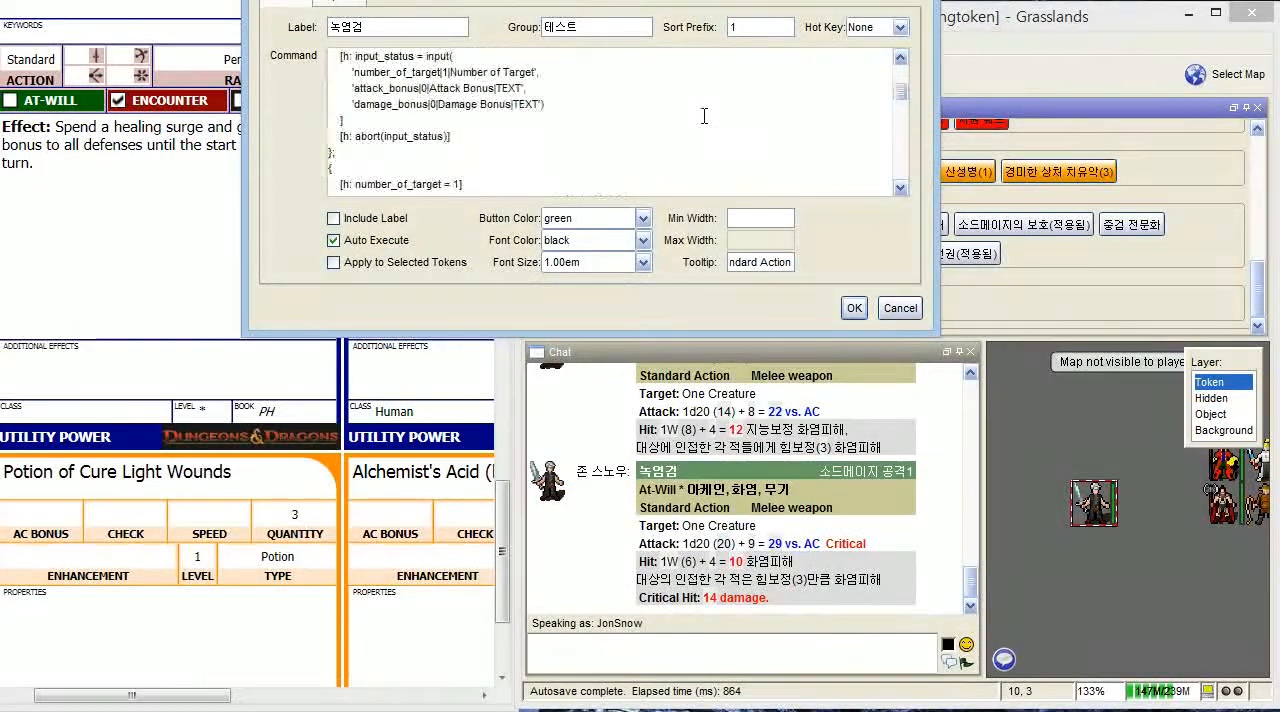
pyautogui.scroll(5, 704, 116)
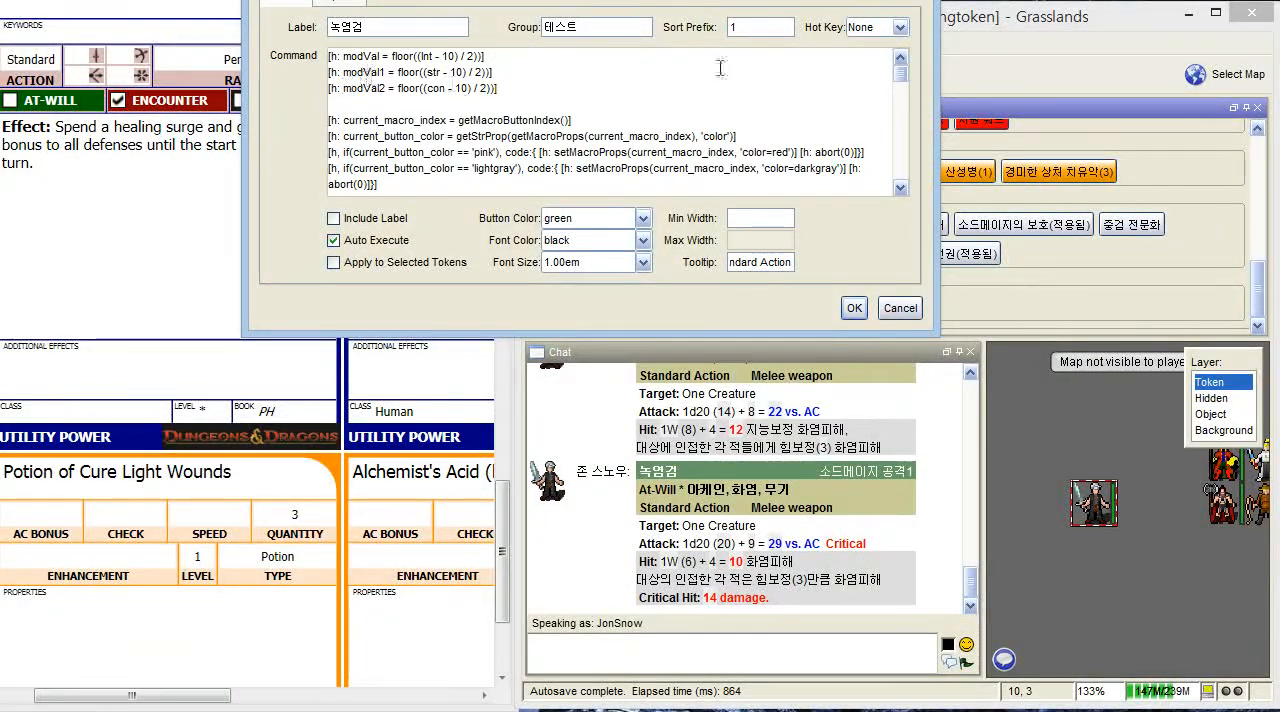
pyautogui.scroll(-10, 720, 68)
pyautogui.scroll(-10, 786, 93)
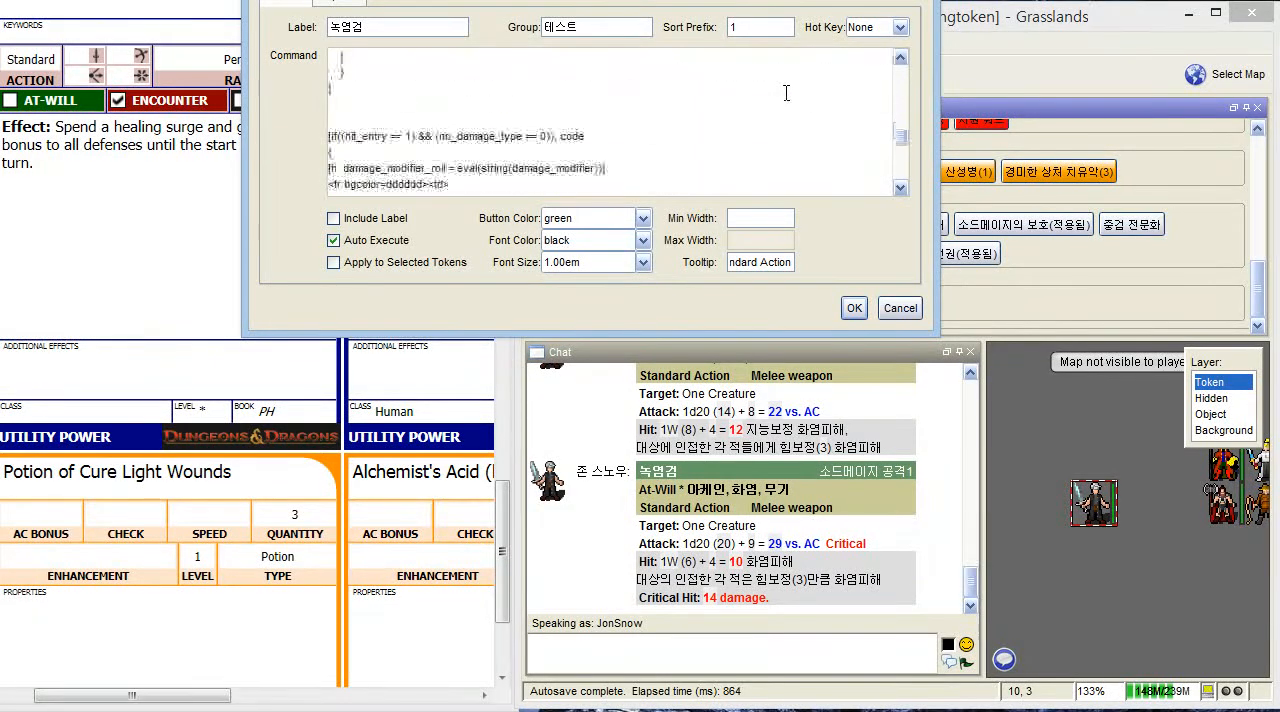
pyautogui.scroll(-5, 786, 93)
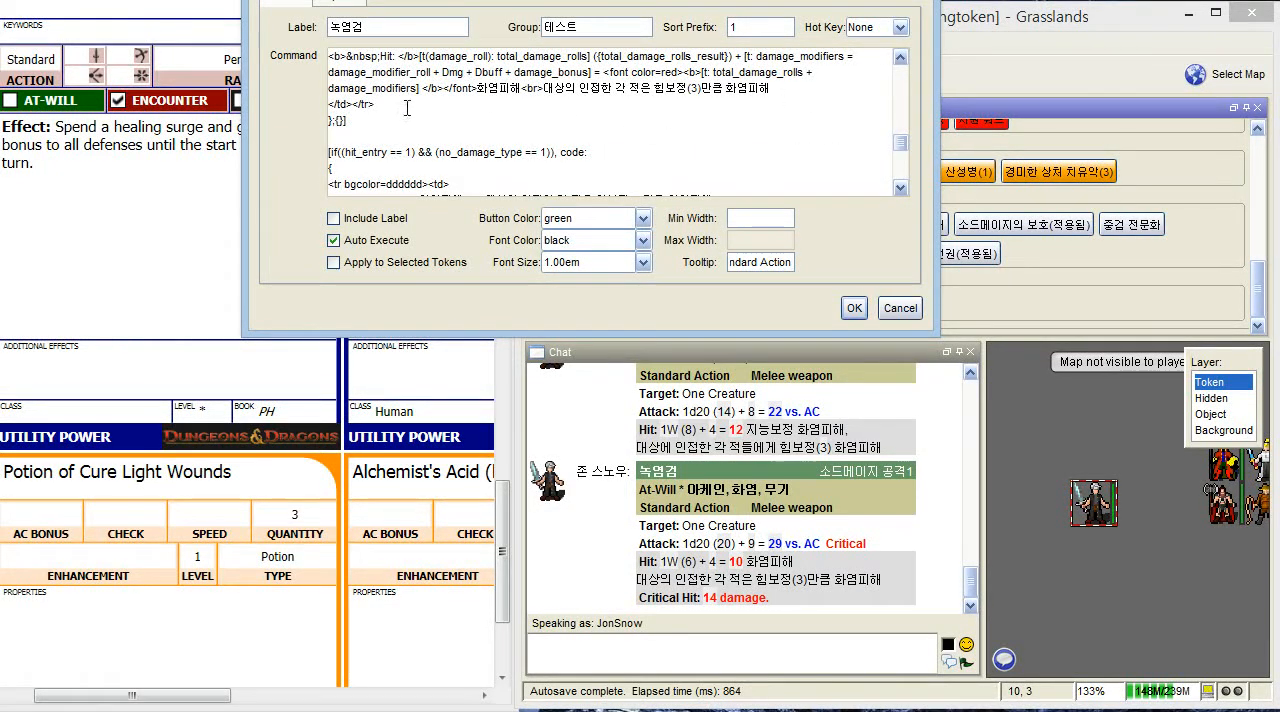
pyautogui.scroll(1, 492, 90)
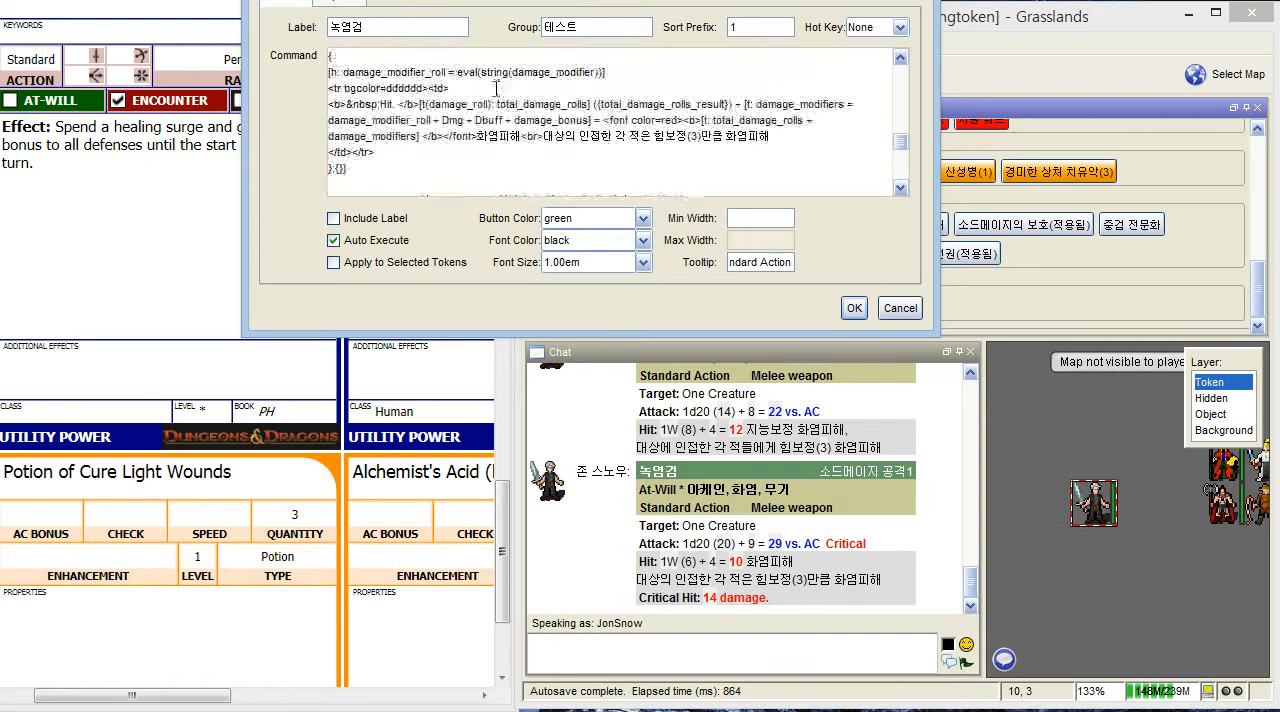
pyautogui.scroll(6, 796, 142)
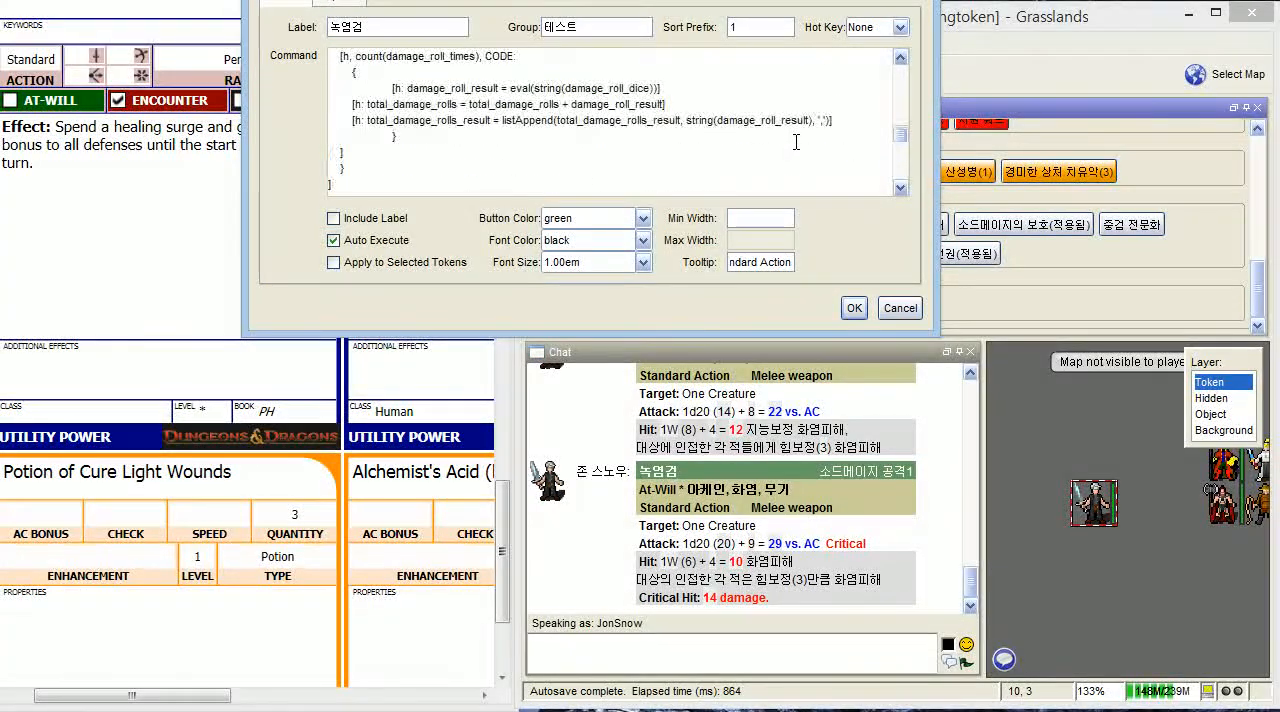
pyautogui.scroll(8, 796, 142)
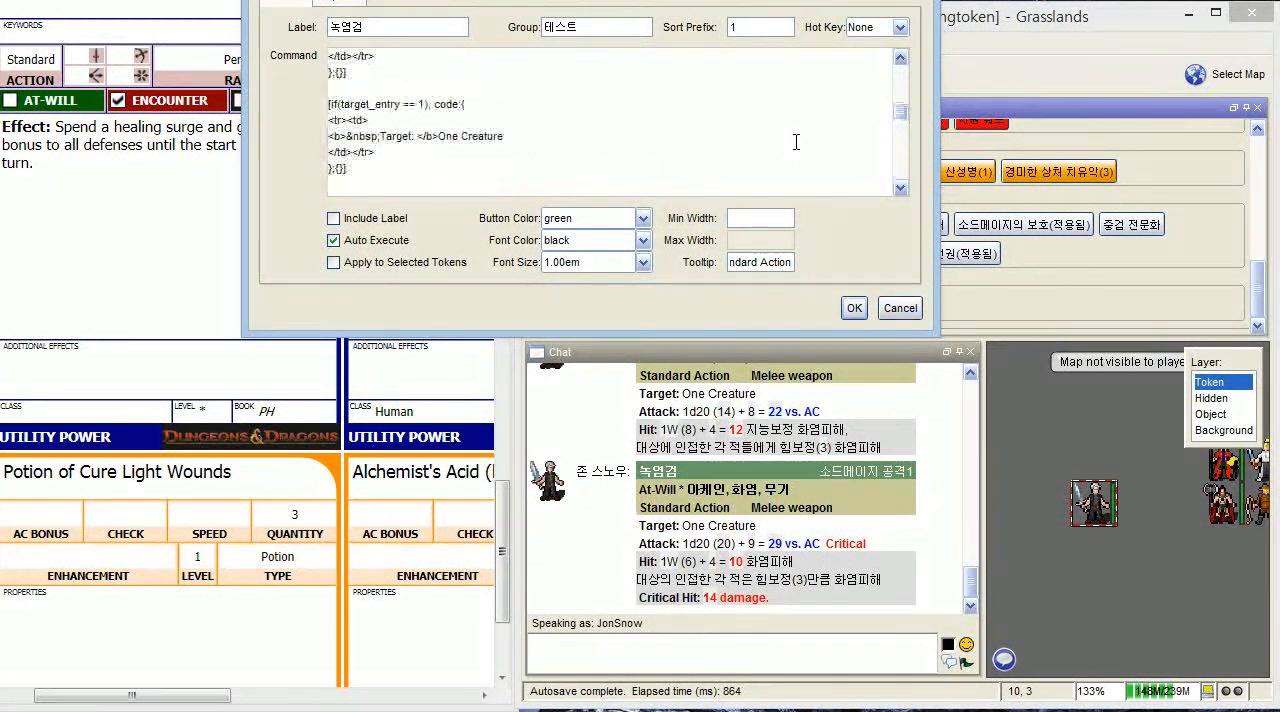
pyautogui.scroll(-8, 796, 142)
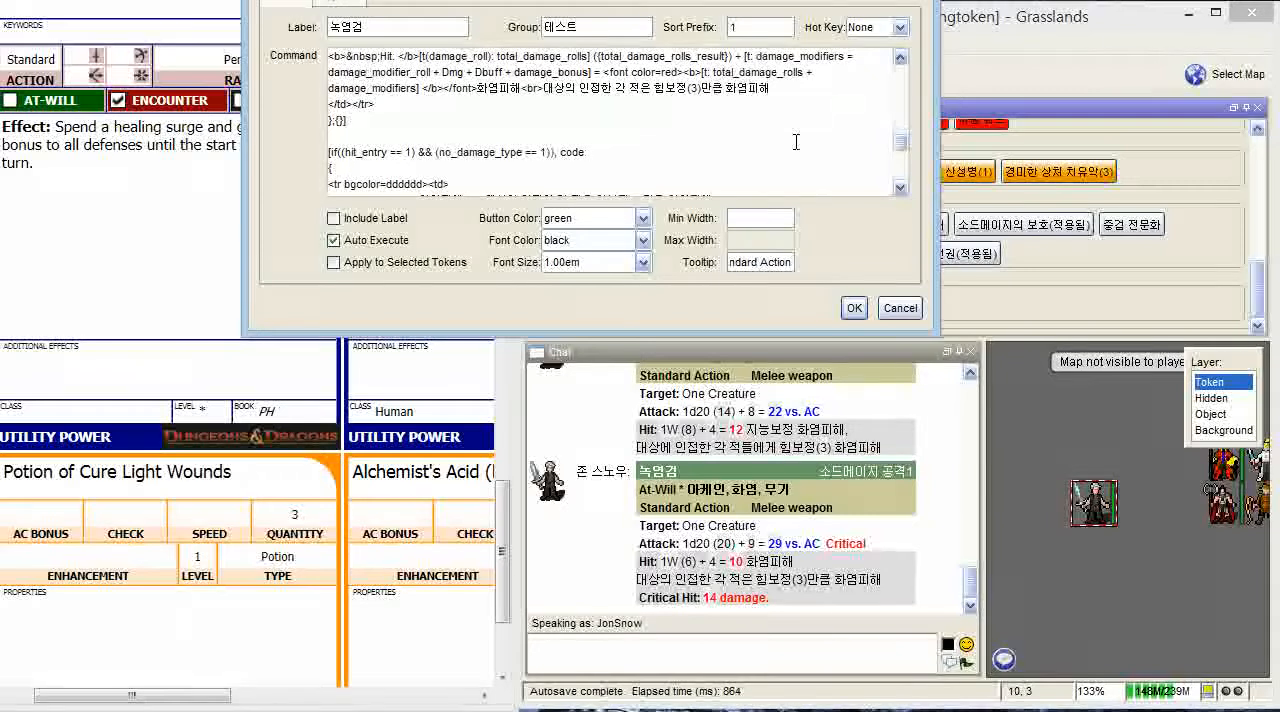
pyautogui.scroll(-3, 796, 141)
pyautogui.scroll(3, 783, 150)
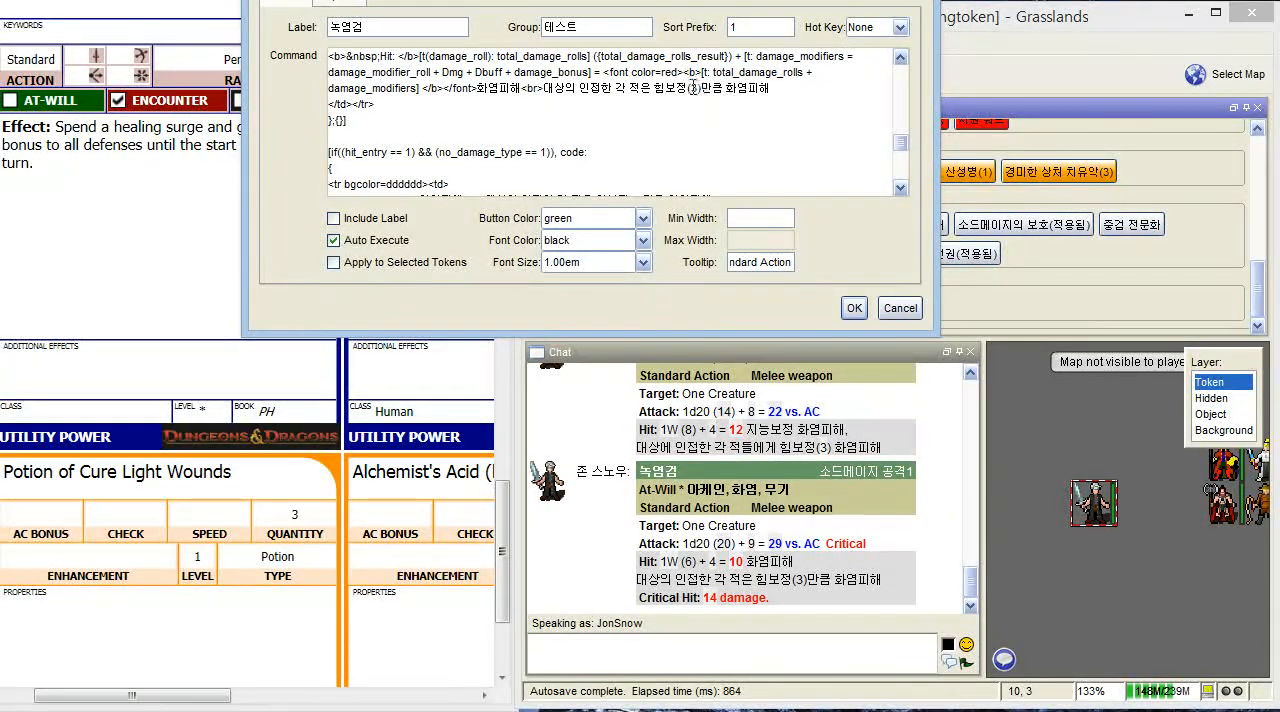
pyautogui.press('BackSpace')
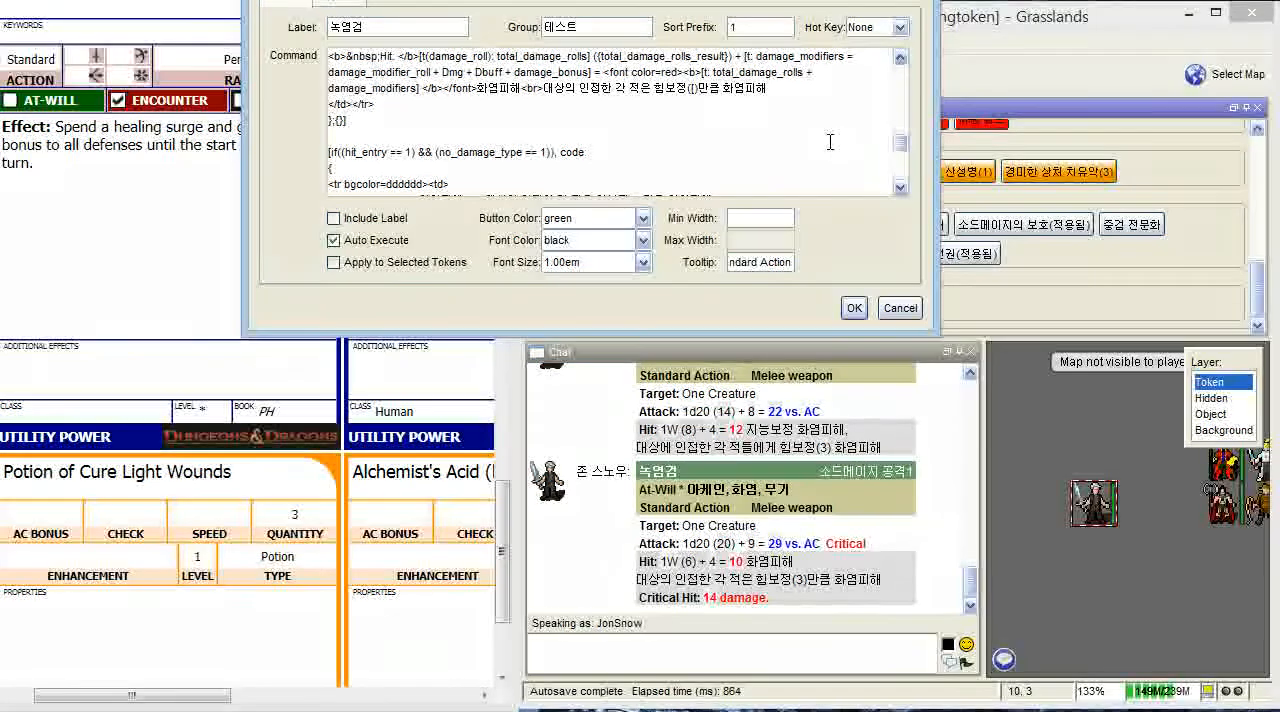
pyautogui.write('[mov')
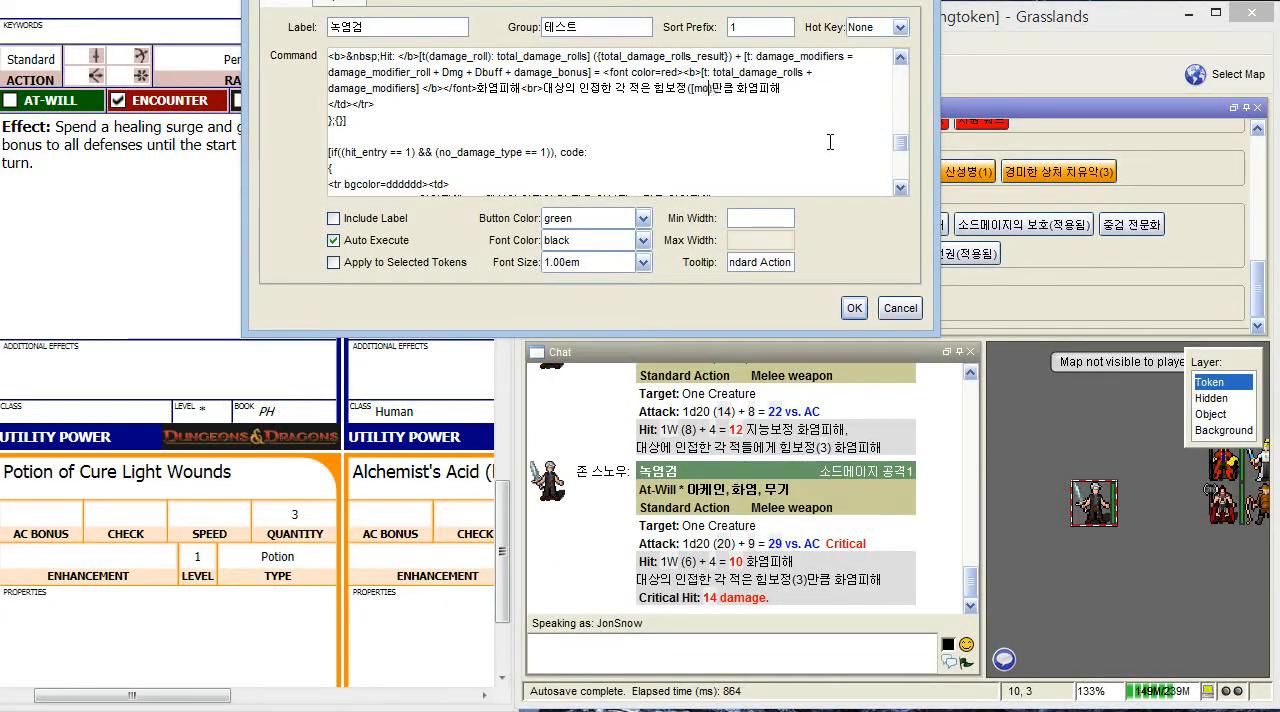
pyautogui.press('BackSpace')
pyautogui.write('dval1')
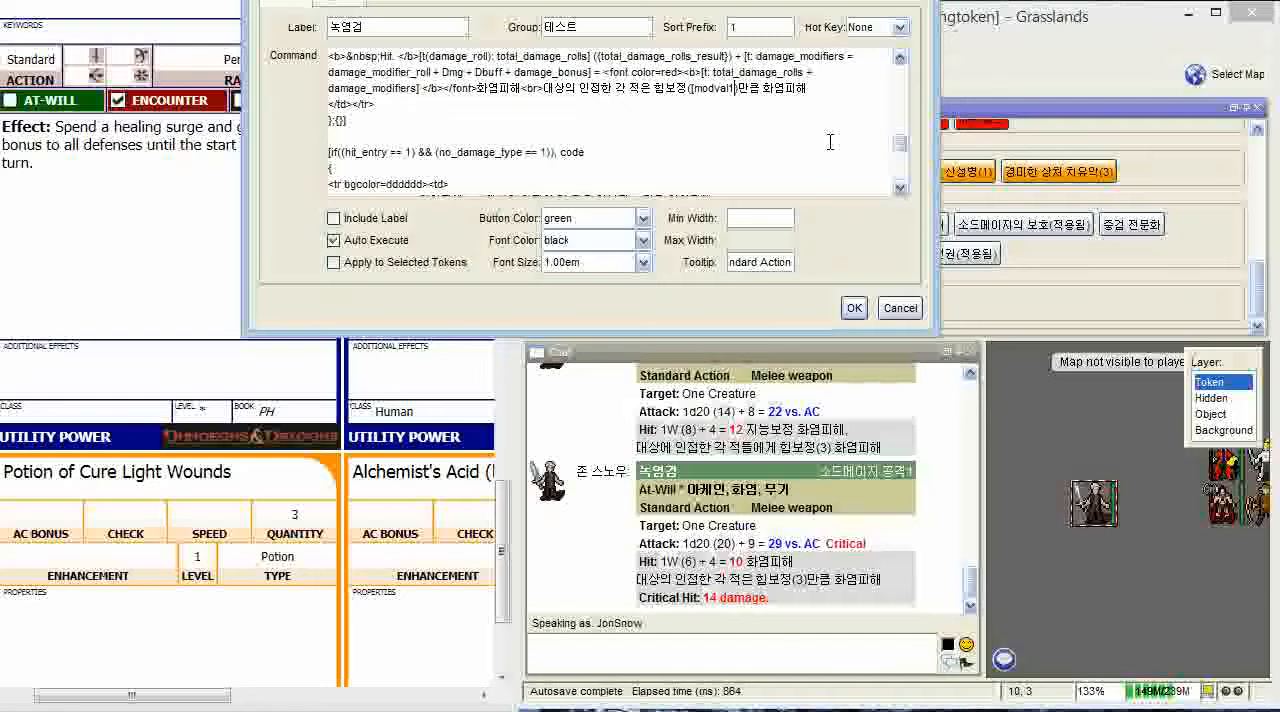
pyautogui.write(']')
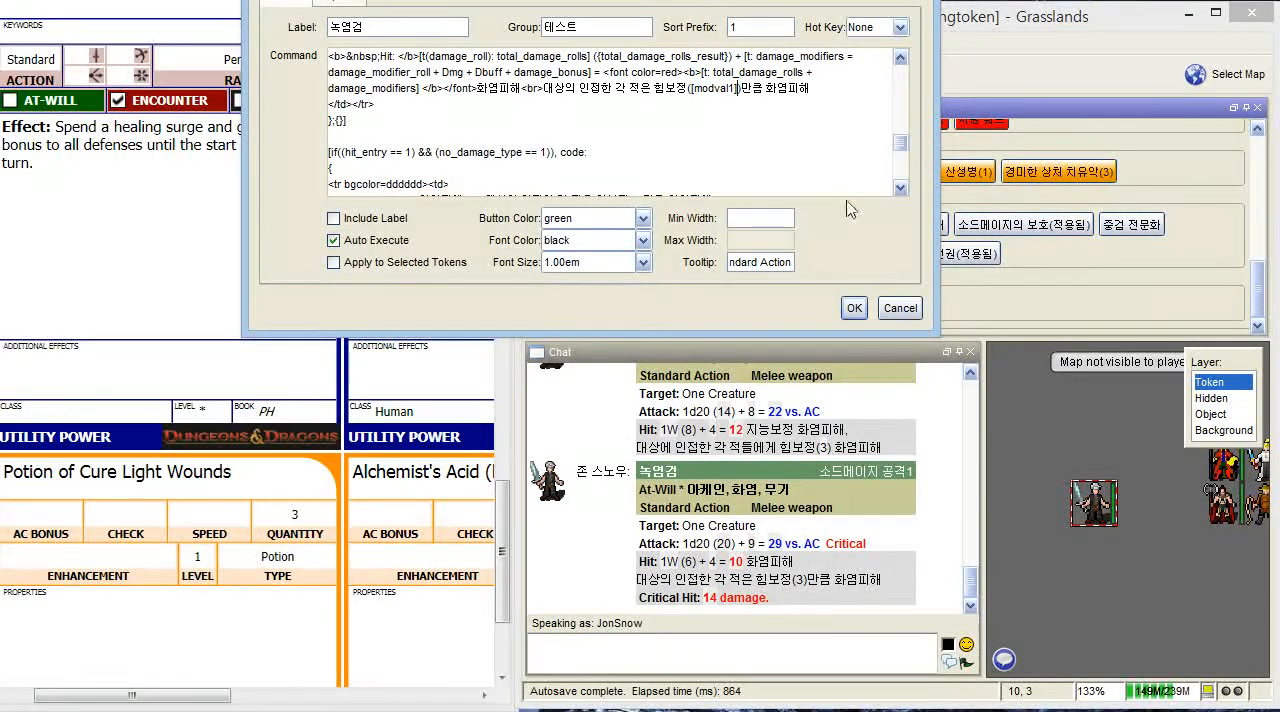
pyautogui.click(854, 308)
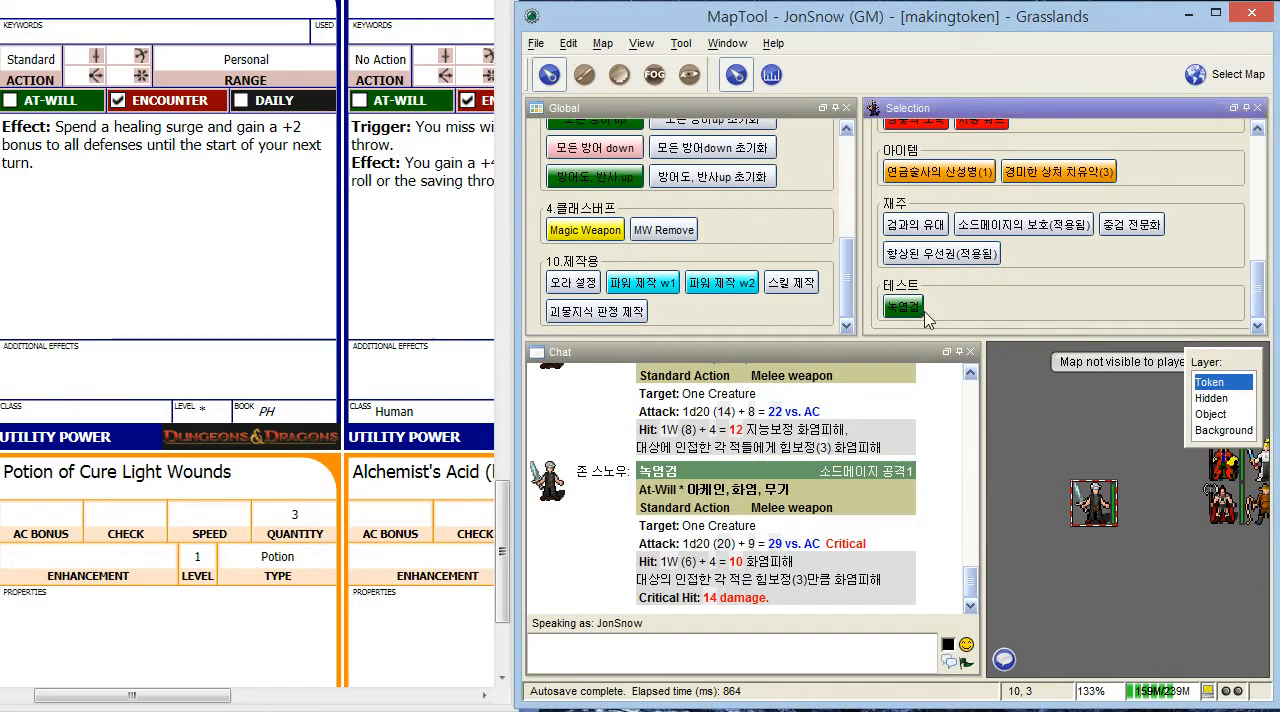
# - Run the edited 녹염검 macro from the 테스트 group with the default input values
pyautogui.click(913, 310)
pyautogui.click(748, 449)
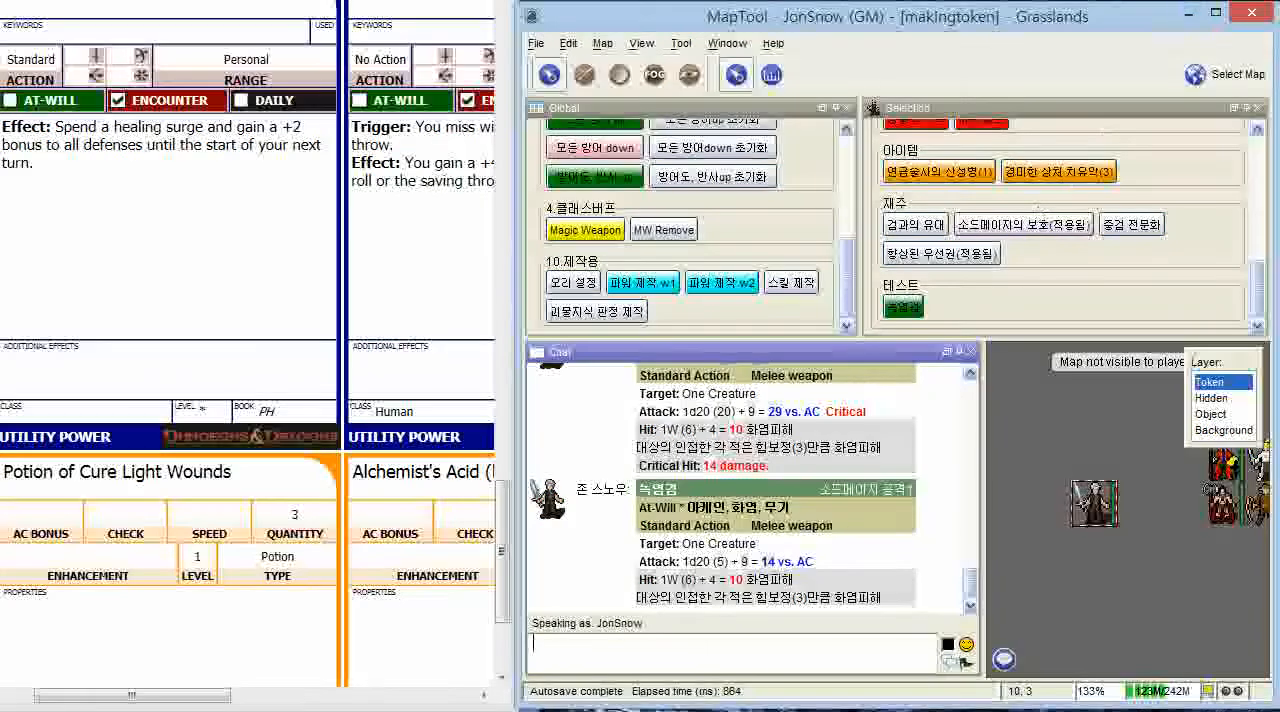
# - Switch to the web browser and look through the 9.파워매크로 수정법 guide page and its example power macro
pyautogui.press('super')
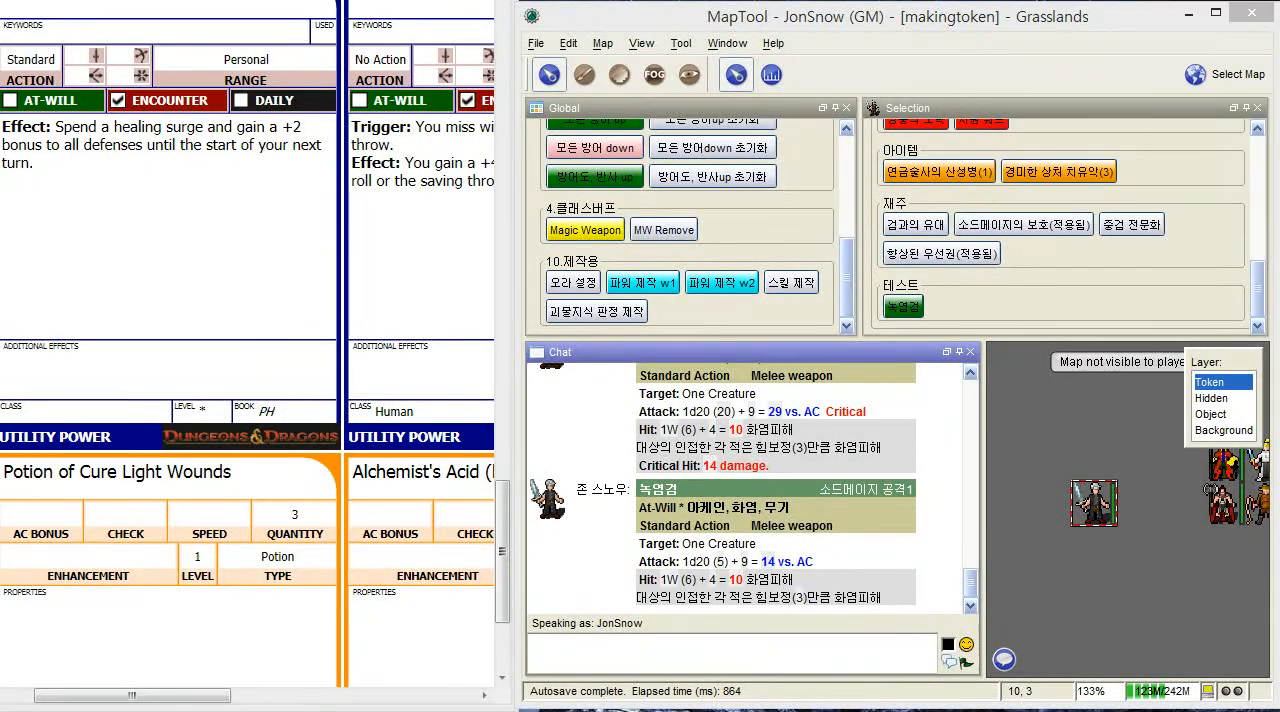
pyautogui.hotkey('alt', 'Tab')
pyautogui.scroll(-10, 433, 227)
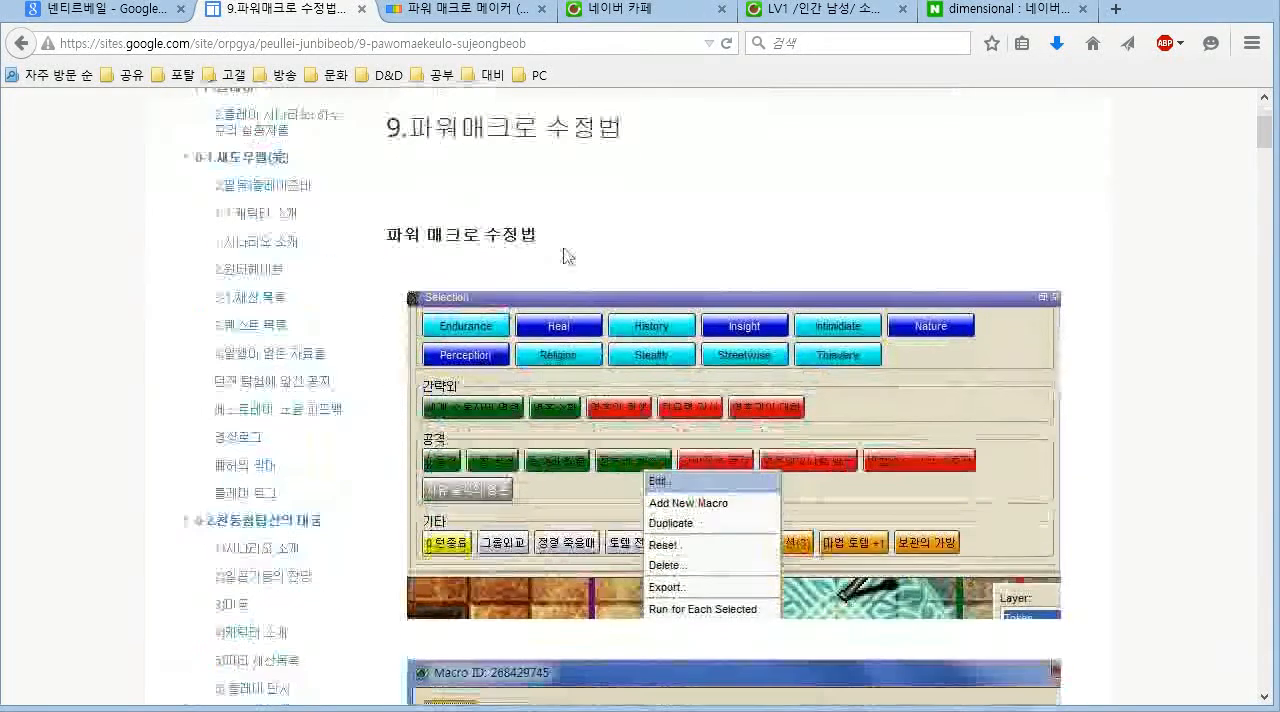
pyautogui.scroll(-8, 480, 232)
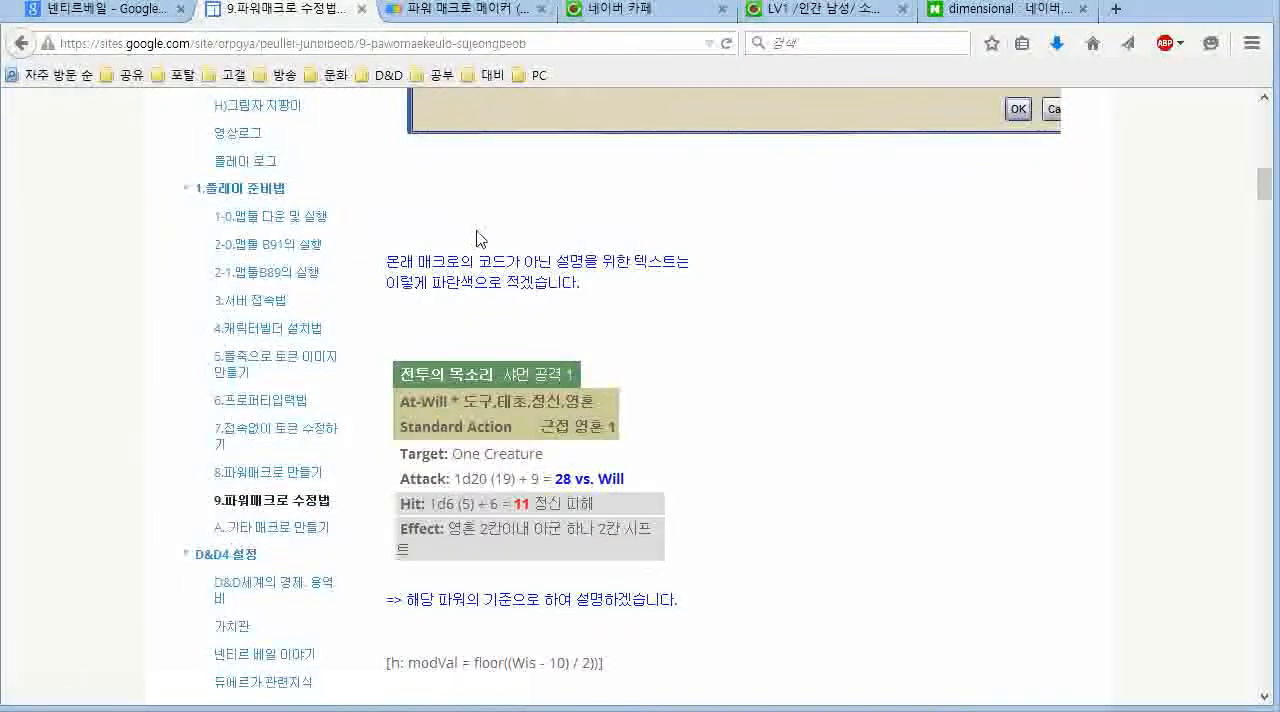
pyautogui.scroll(-3, 479, 237)
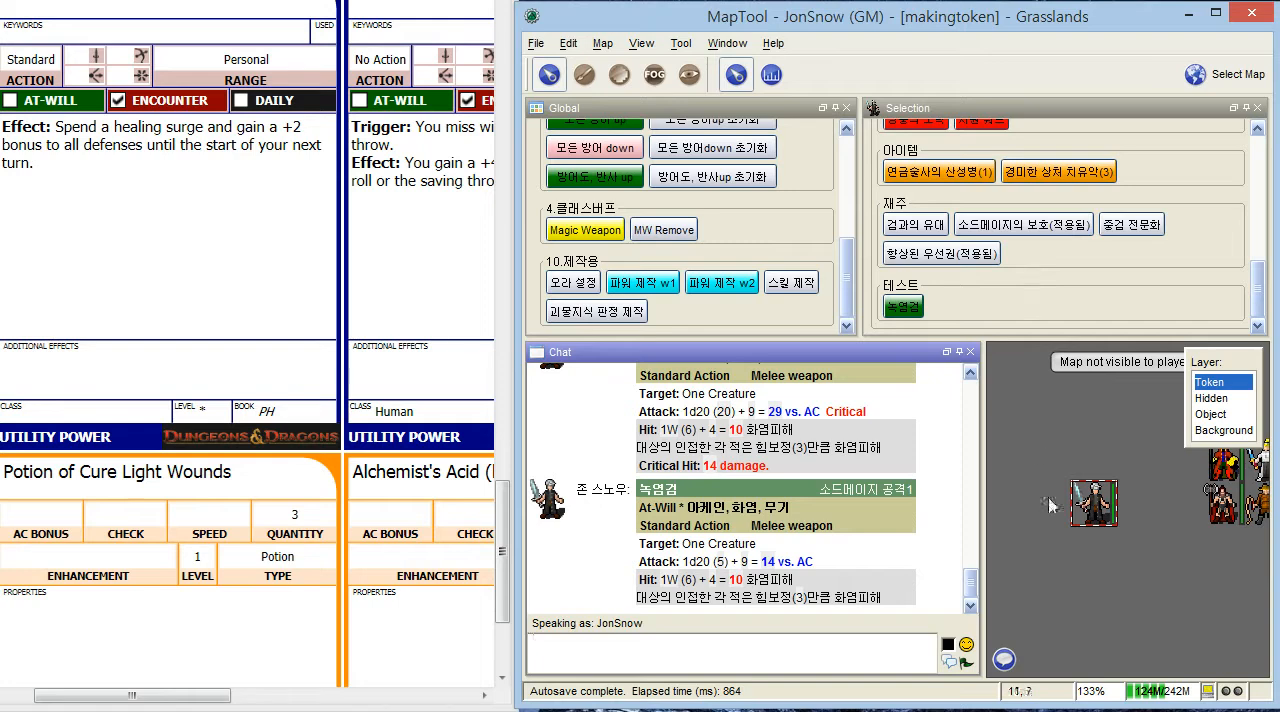
# - Check the Feats list on the character sheet against the token's 재주 macro group
pyautogui.moveTo(498, 568); pyautogui.dragTo(511, 110)
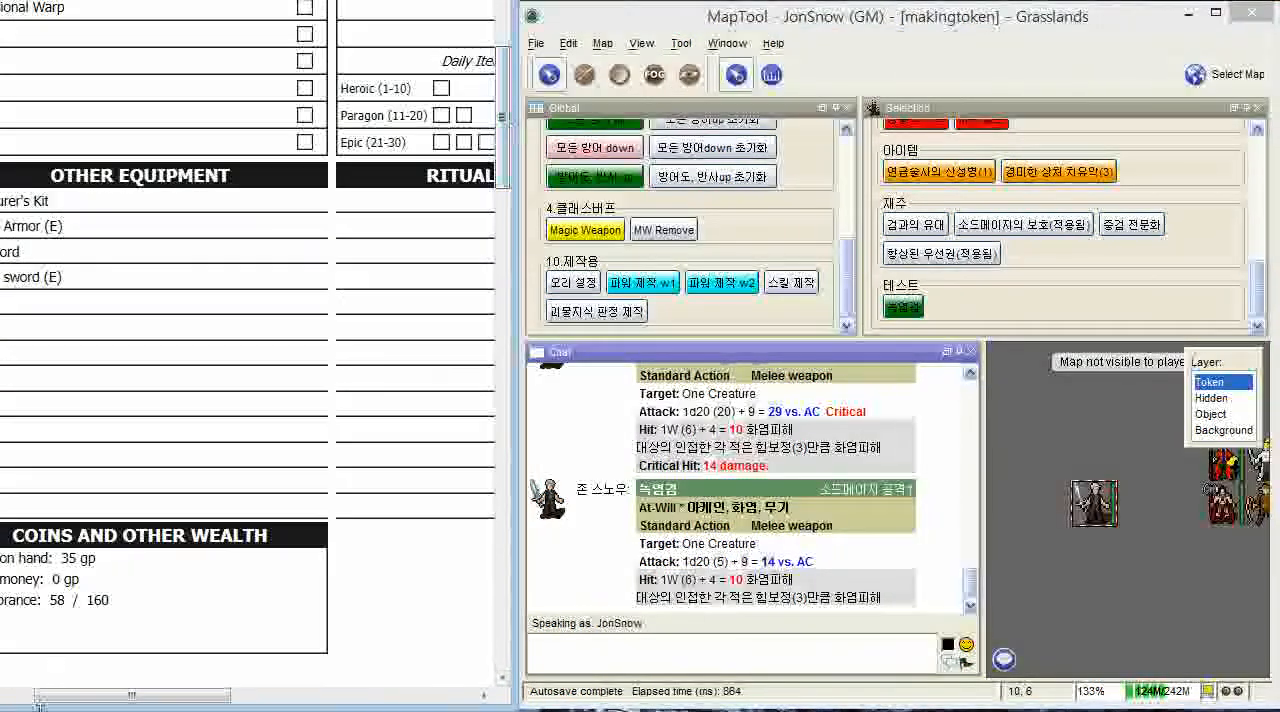
pyautogui.moveTo(74, 700); pyautogui.dragTo(302, 700)
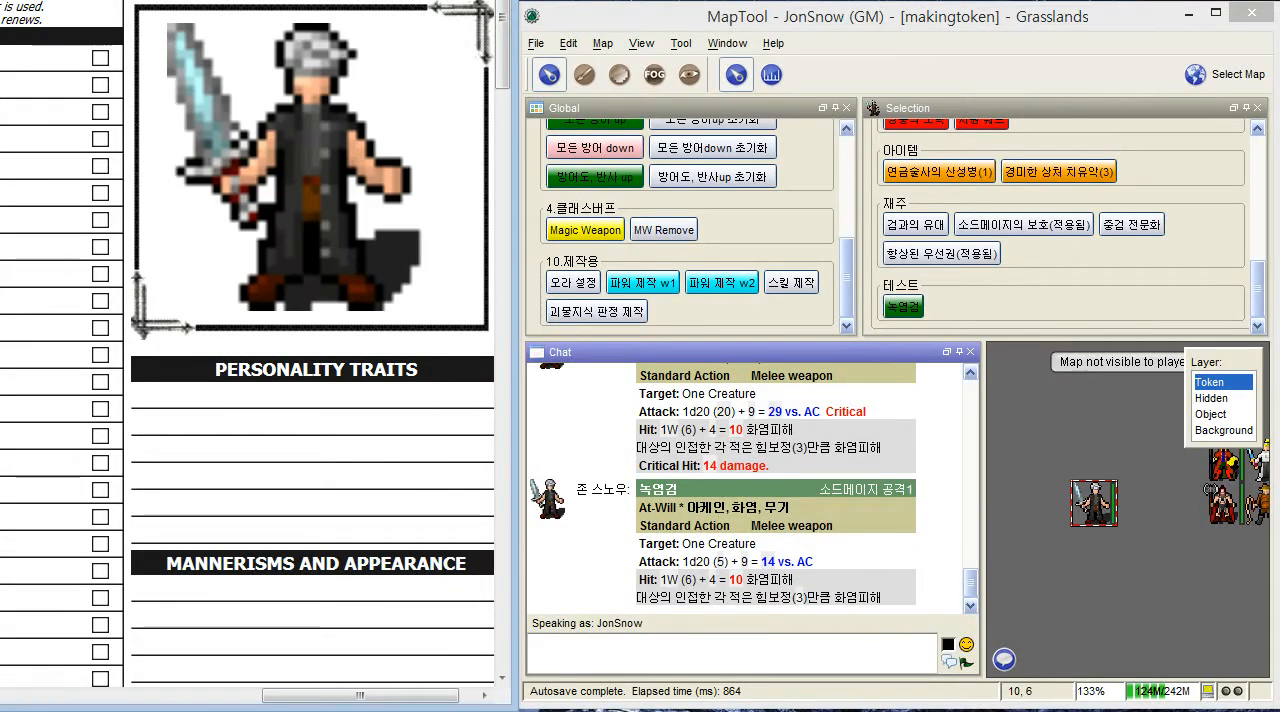
pyautogui.scroll(5, 385, 80)
pyautogui.scroll(1, 365, 84)
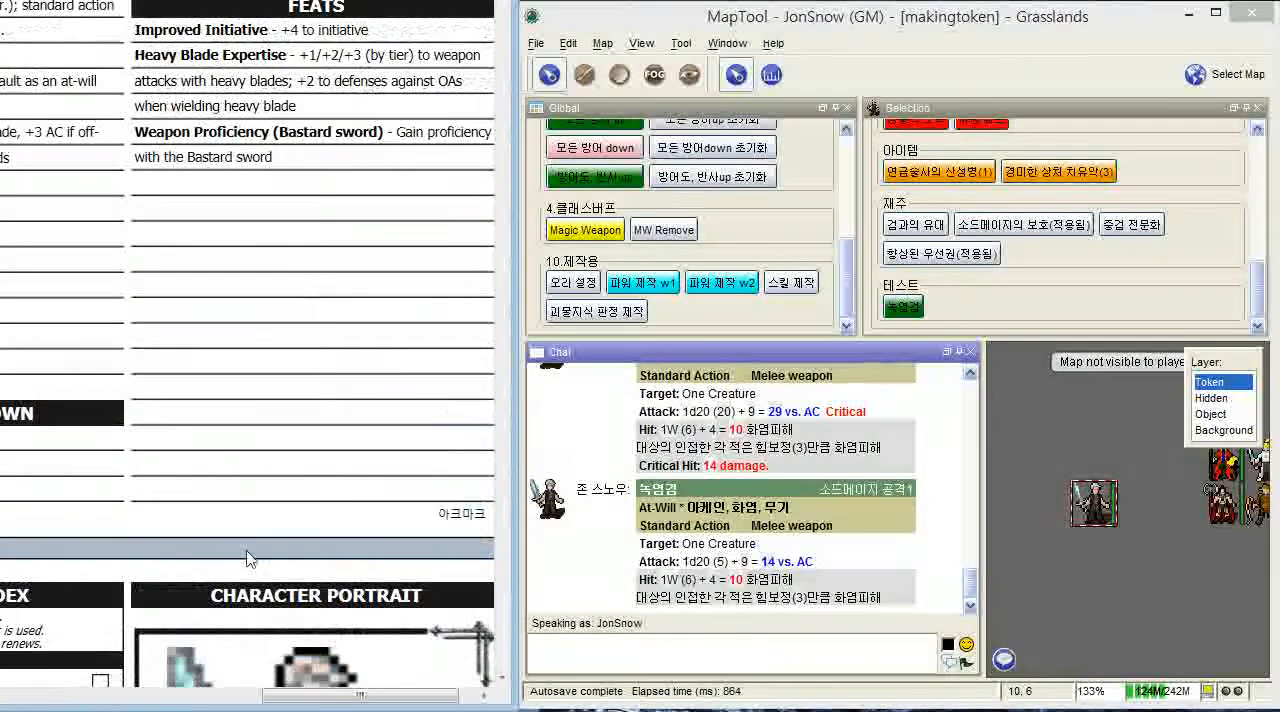
pyautogui.moveTo(319, 692); pyautogui.dragTo(352, 688)
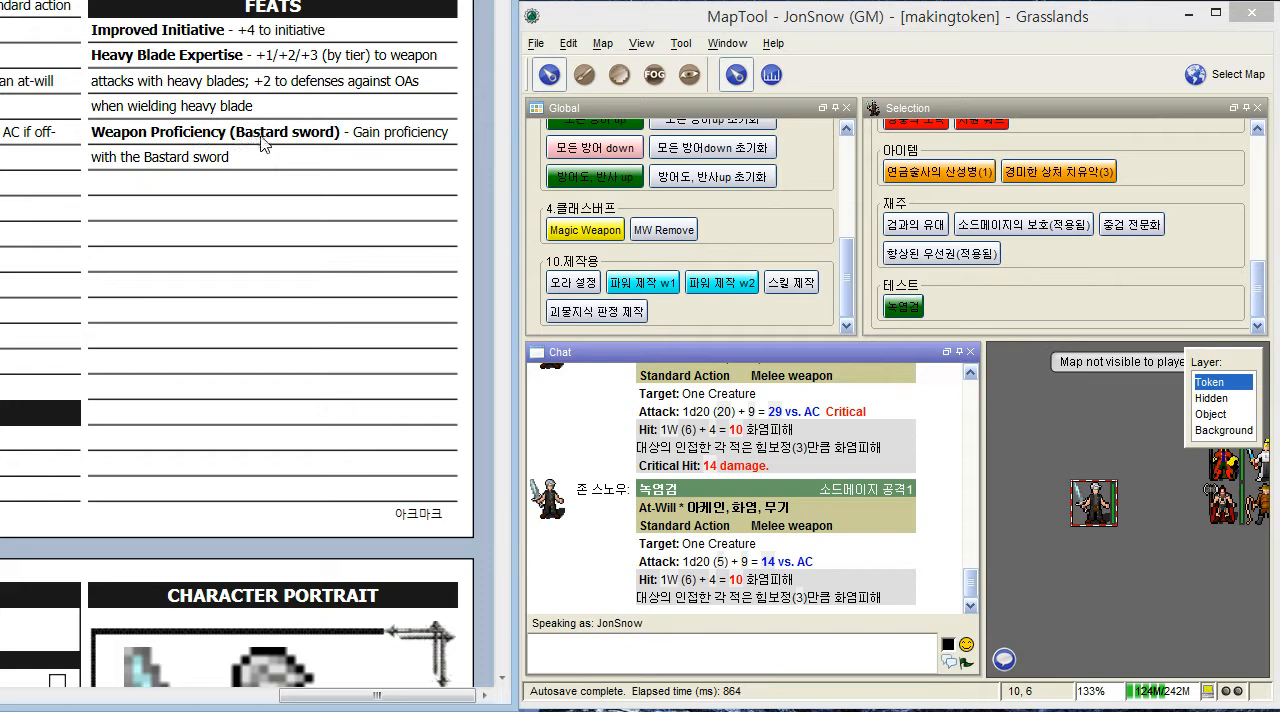
# - Add a new macro to the token's 재주 group
pyautogui.rightClick(983, 306)
pyautogui.click(1030, 285)
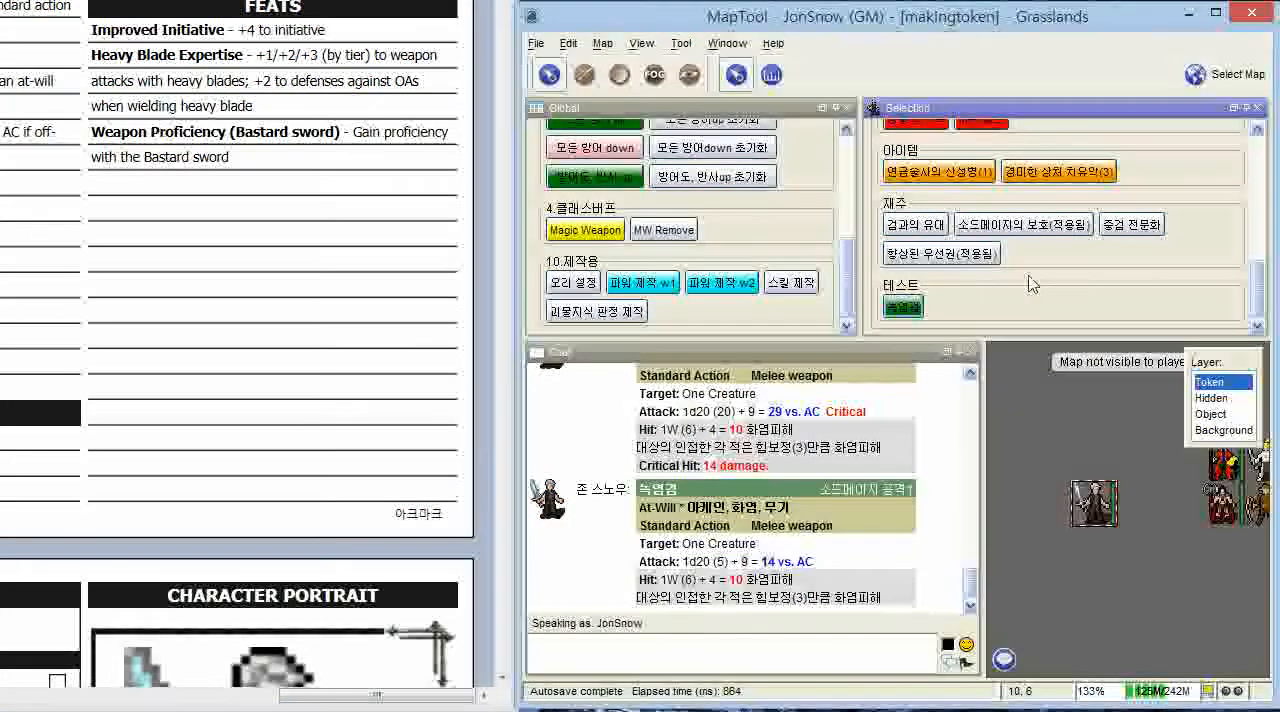
pyautogui.click(983, 236)
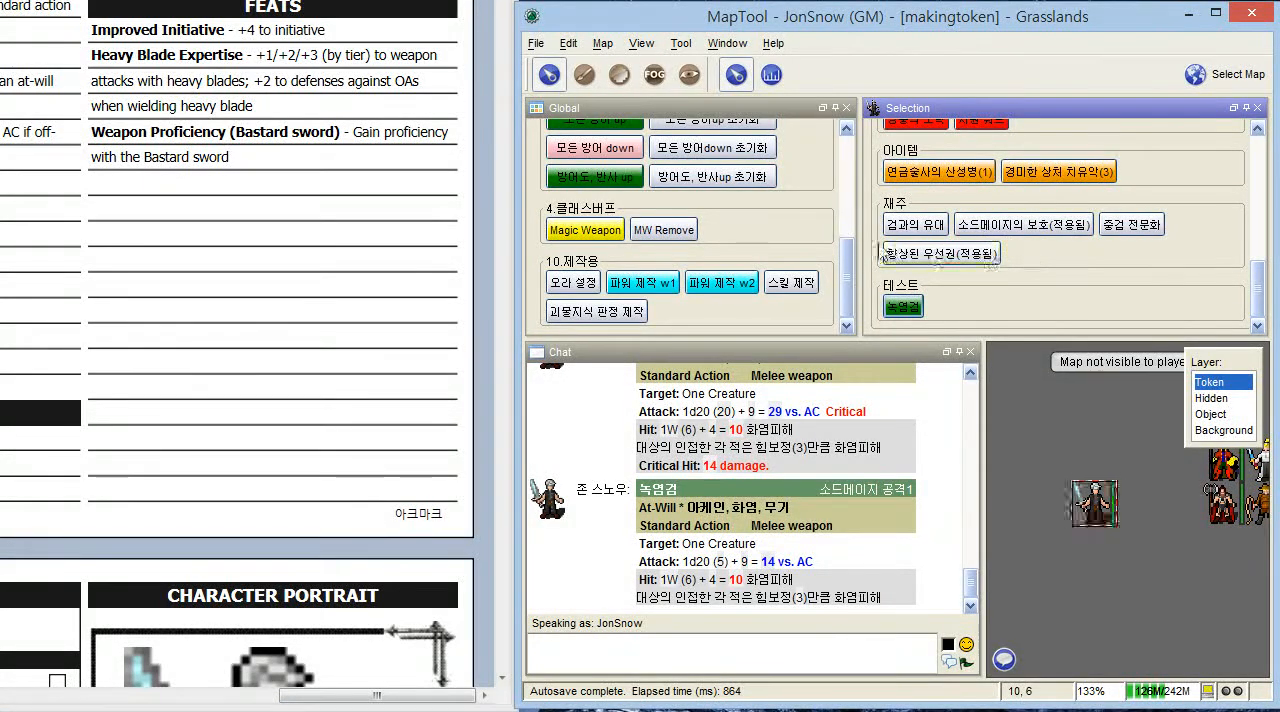
pyautogui.rightClick(1041, 262)
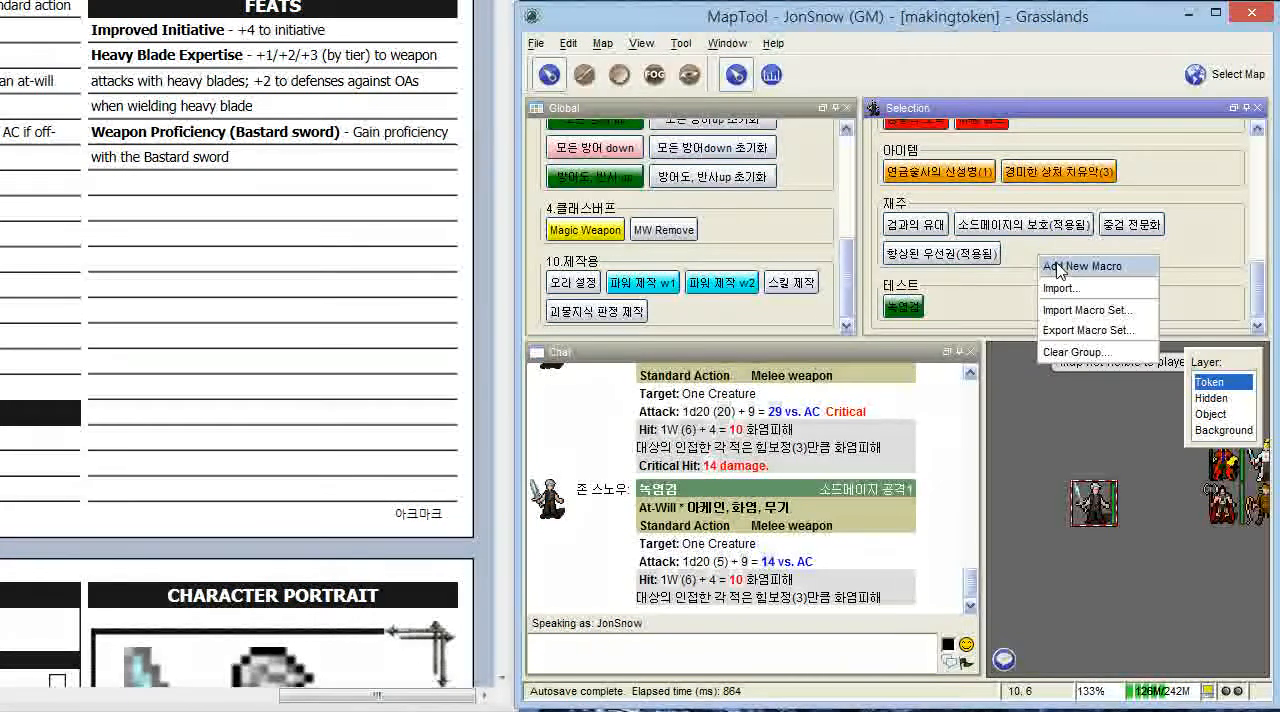
pyautogui.click(1060, 265)
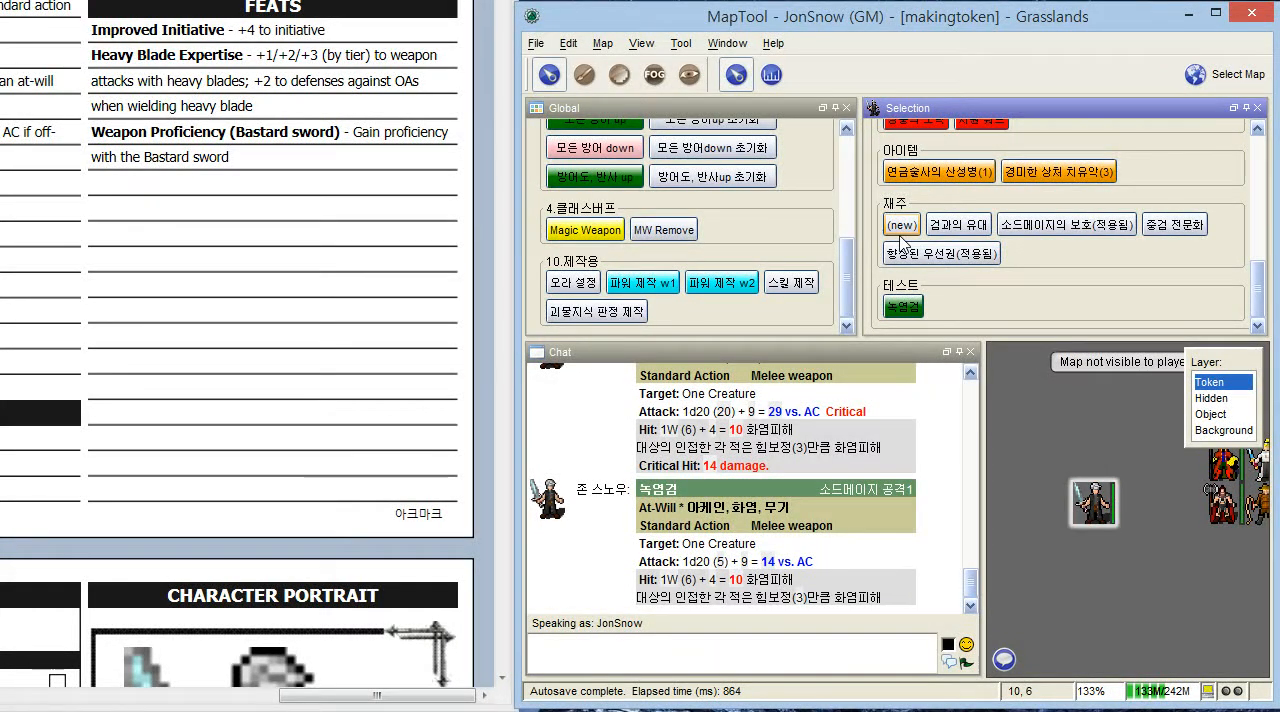
# - Open the new 재주 macro for editing, label it 바스타드 소드 숙련 and select the whole label text
pyautogui.rightClick(906, 234)
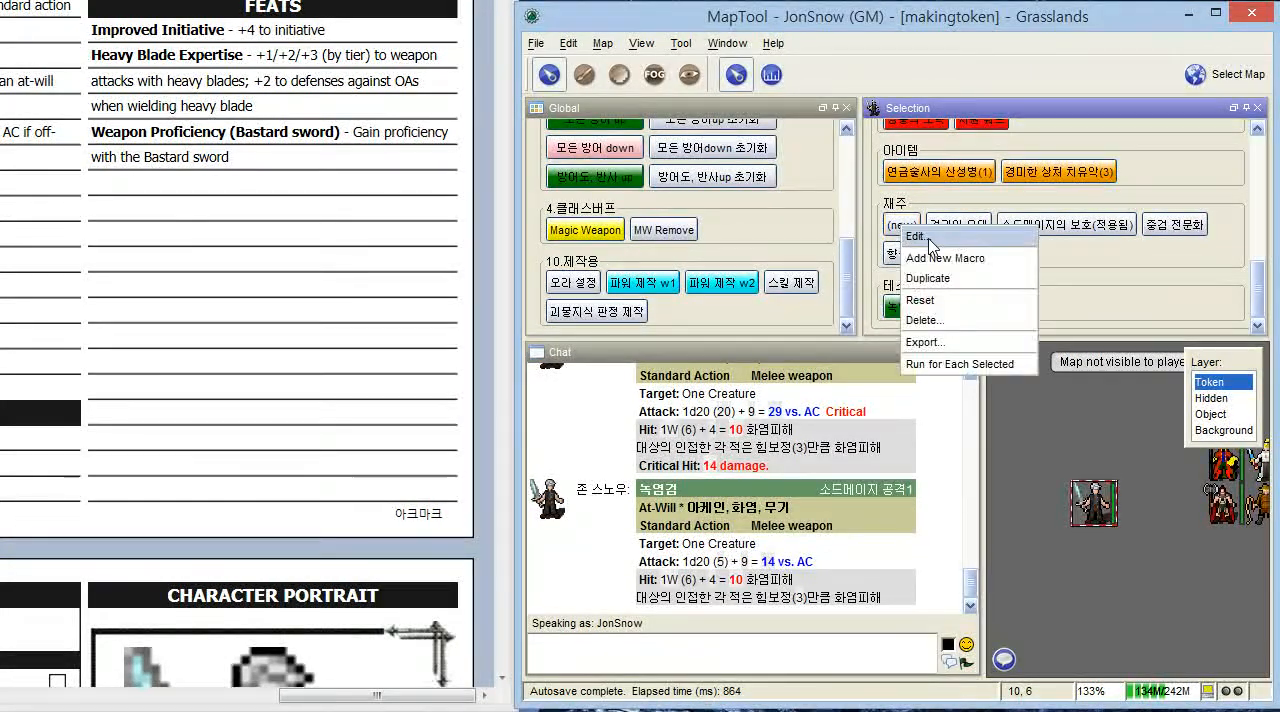
pyautogui.click(925, 239)
pyautogui.moveTo(440, 0); pyautogui.dragTo(688, 189)
pyautogui.click(630, 265)
pyautogui.press('BackSpace')
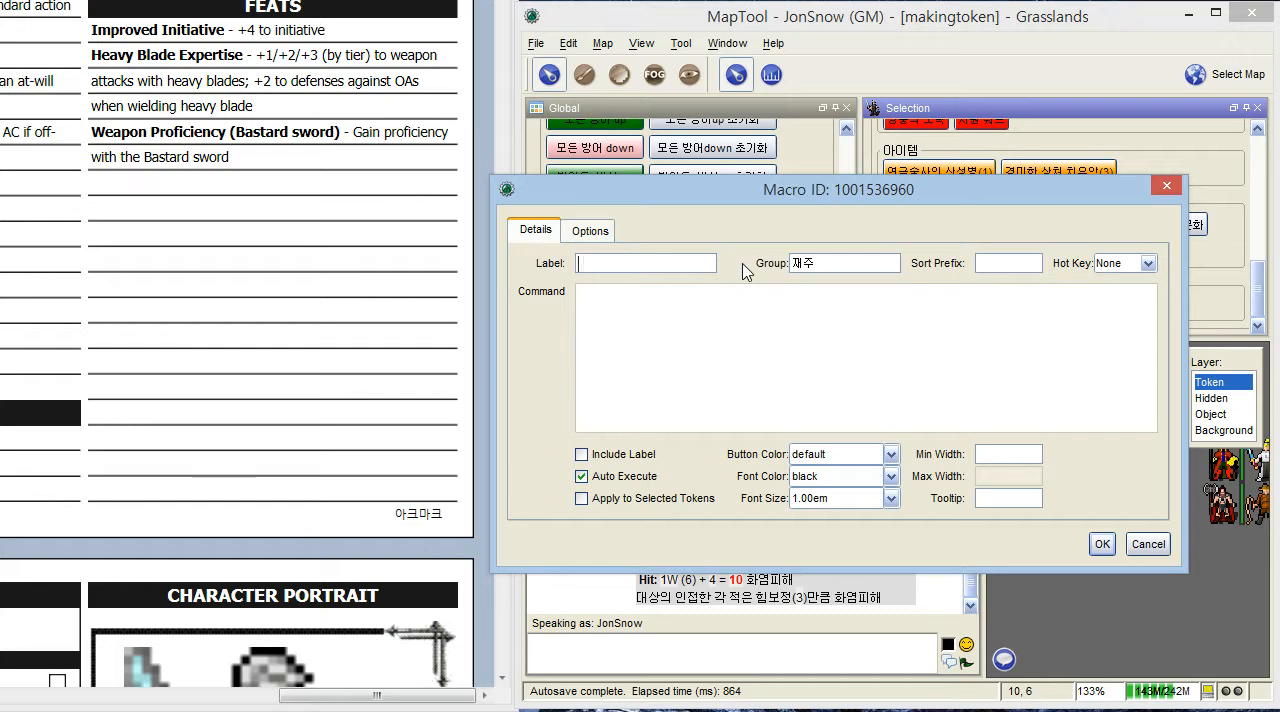
pyautogui.write('바스타드')
pyautogui.write(' 검 수ㄱ련')
pyautogui.press('BackSpace')
pyautogui.press('BackSpace')
pyautogui.press('BackSpace')
pyautogui.press('BackSpace')
pyautogui.write('숙련')
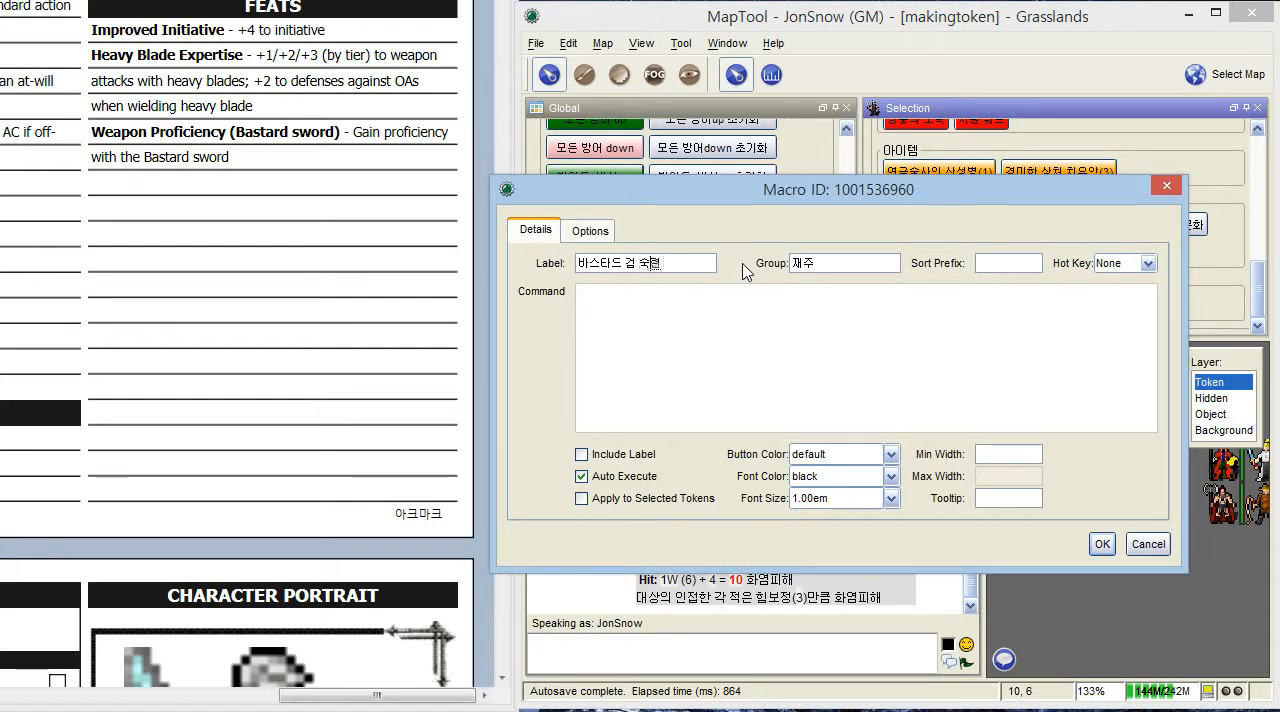
pyautogui.write('ㅅㅗ드 숙ㄹㅕㄴ')
pyautogui.hotkey('ctrl', 'a')
pyautogui.hotkey('ctrl', 'c')
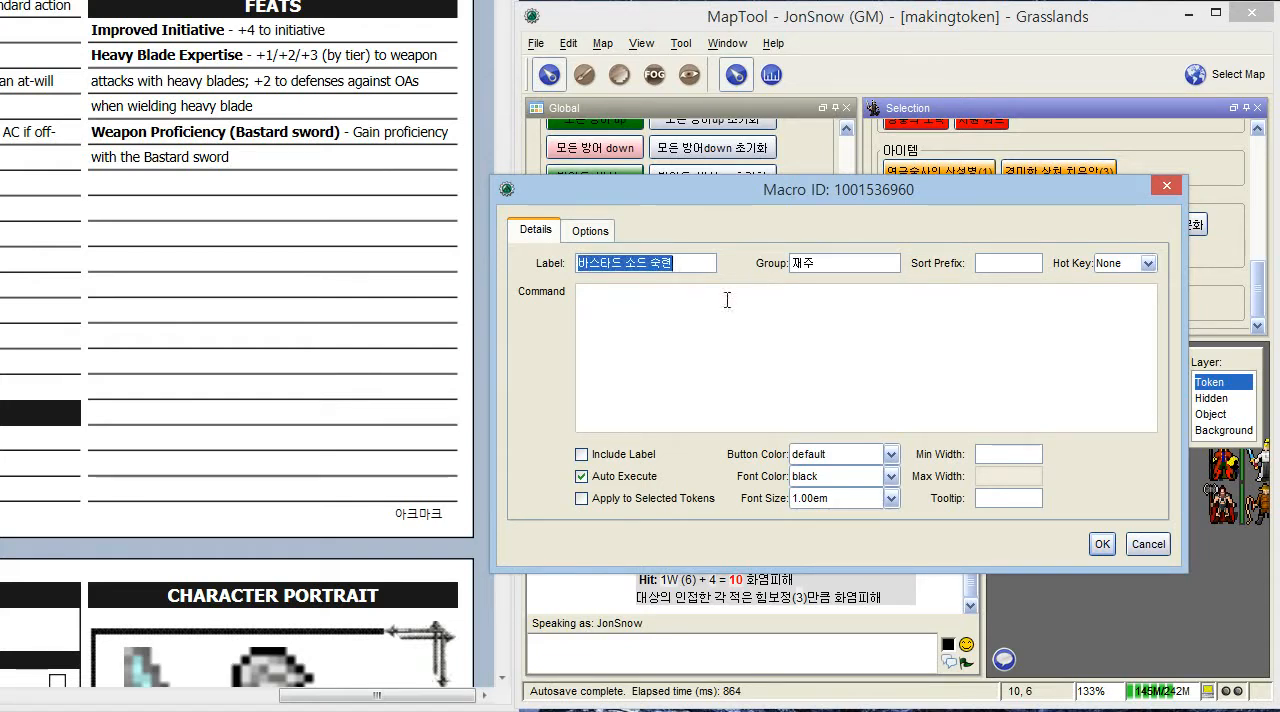
# - Start the macro's command with the title 바스타드 소드 숙련 followed by an <hr> divider and a new line
pyautogui.click(703, 314)
pyautogui.hotkey('ctrl', 'a')
pyautogui.click(666, 320)
pyautogui.hotkey('ctrl', 'v')
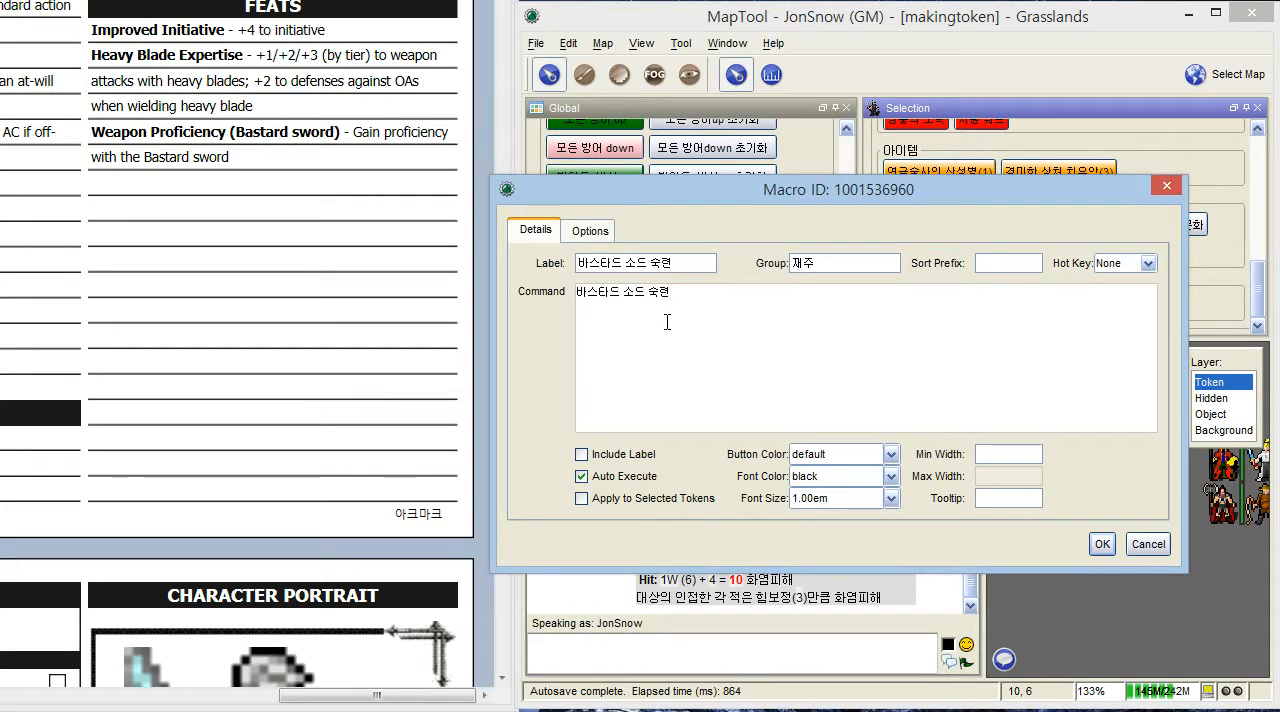
pyautogui.write('<hr>')
pyautogui.press('Return')
# - Add the description line 바스타드 소드를 사용할 수 있다<br> and the line 유 배스타드 below the title in the macro command
pyautogui.write('바스타드 소드를')
pyautogui.write(' 사용할 수 있ㄷ')
pyautogui.write('ㅏ')
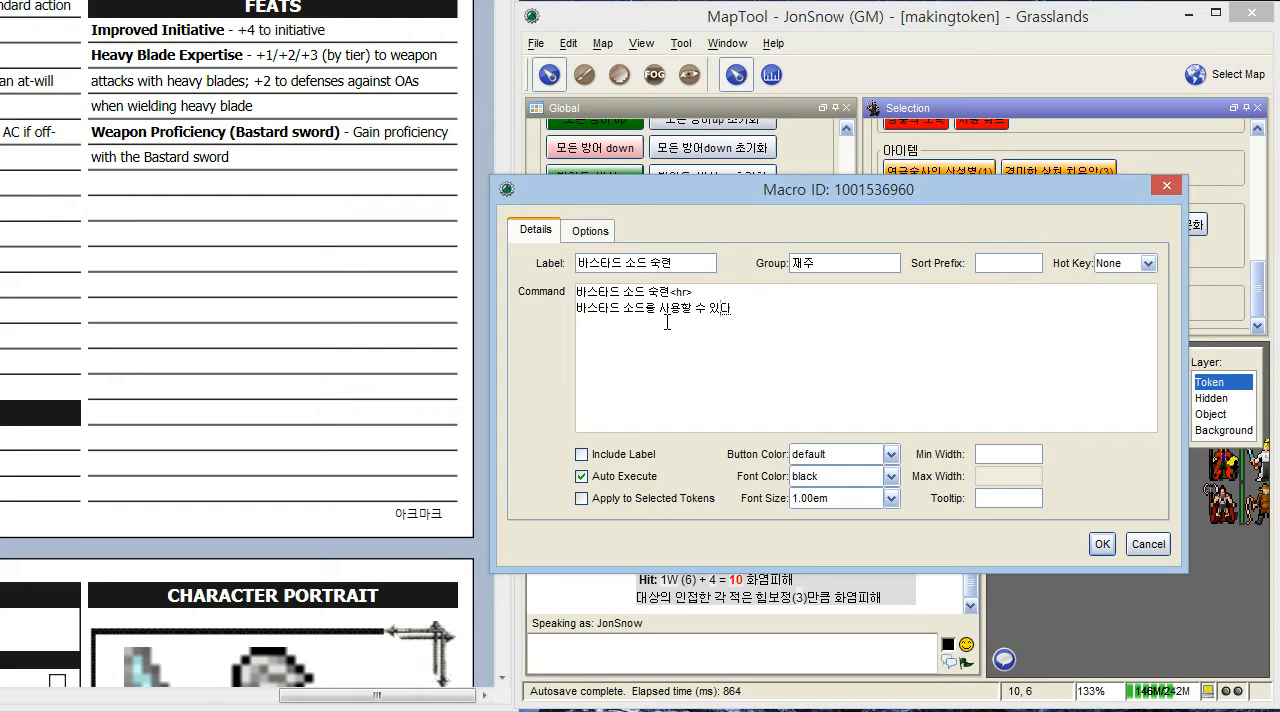
pyautogui.write('<ㅠ')
pyautogui.write('ㅂ')
pyautogui.write('타드')
pyautogui.press('Return')
# - Set the macro's tooltip to <html> plus a copy of the full command text, save the macro and run 바스타드 소드 숙련 once
pyautogui.hotkey('ctrl', 'a')
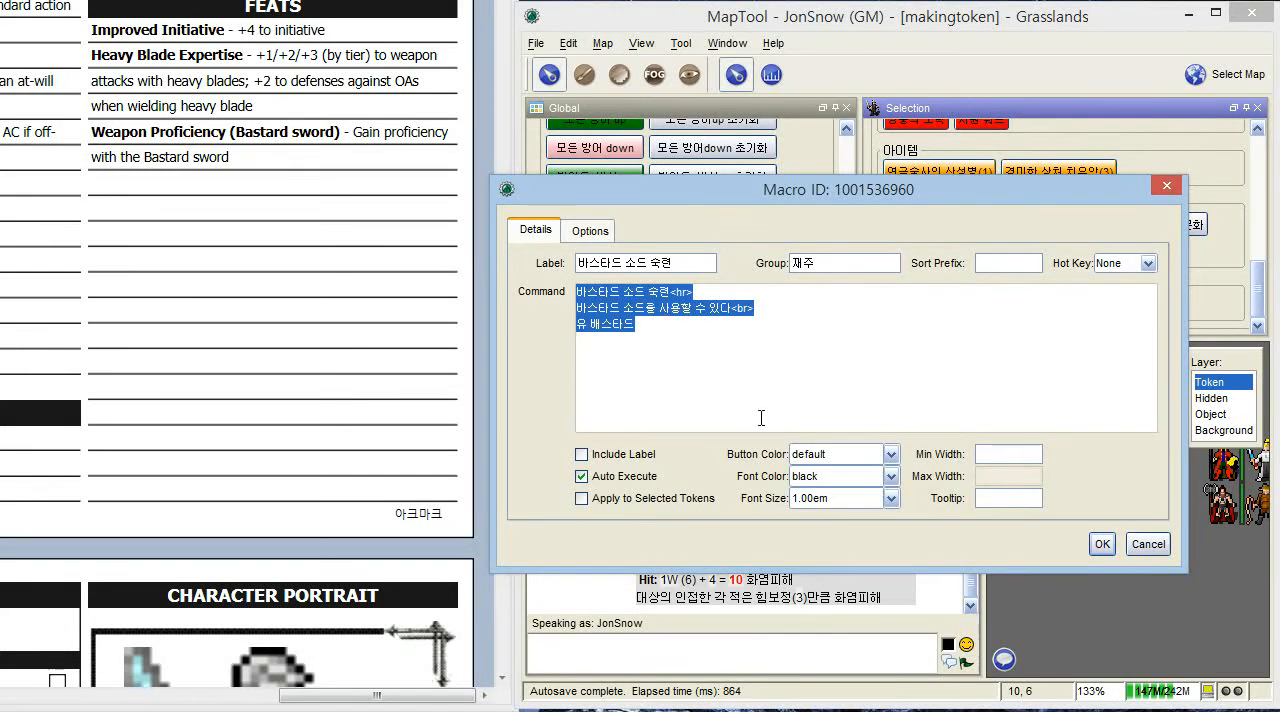
pyautogui.click(985, 497)
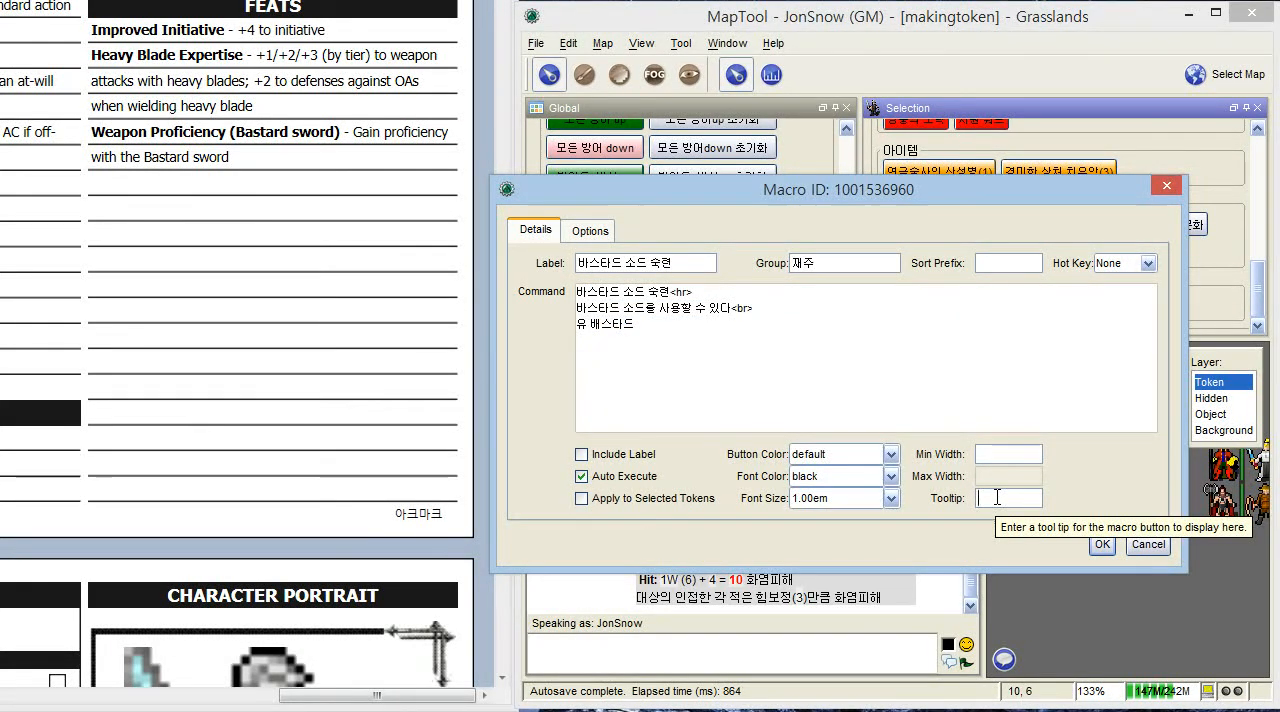
pyautogui.write('<html')
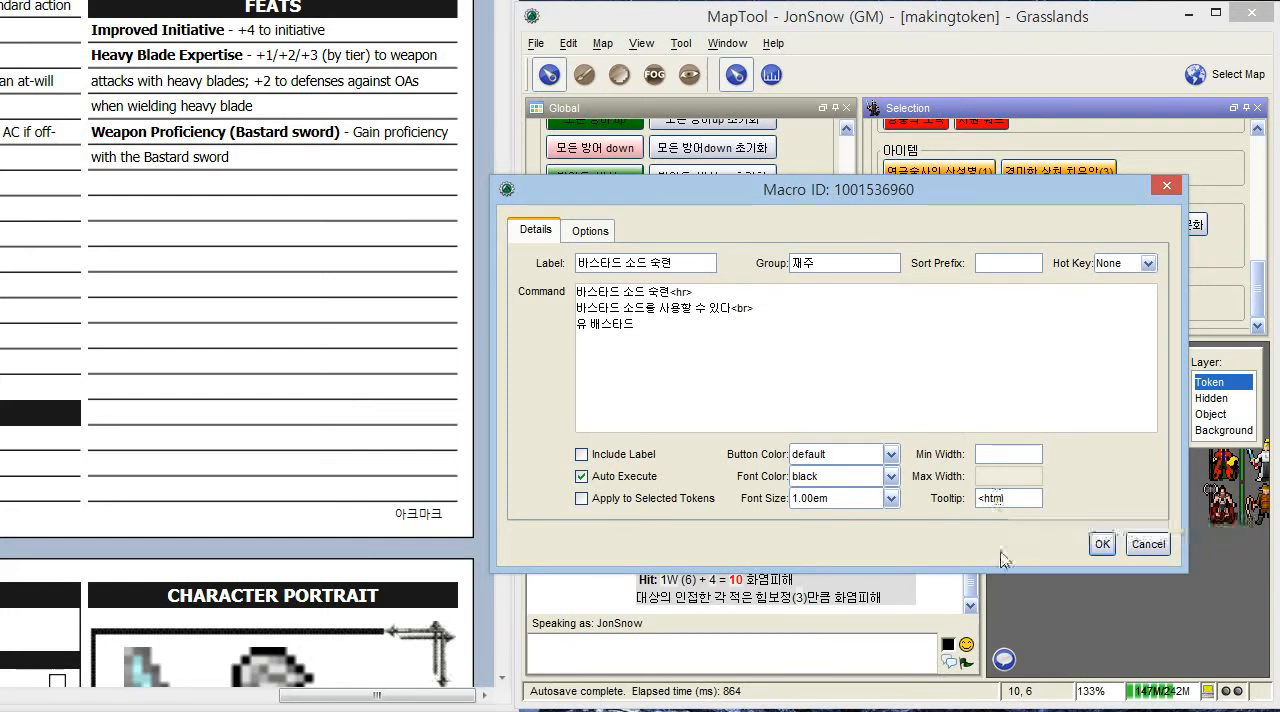
pyautogui.hotkey('ctrl', 'a')
pyautogui.write('유 배스타드')
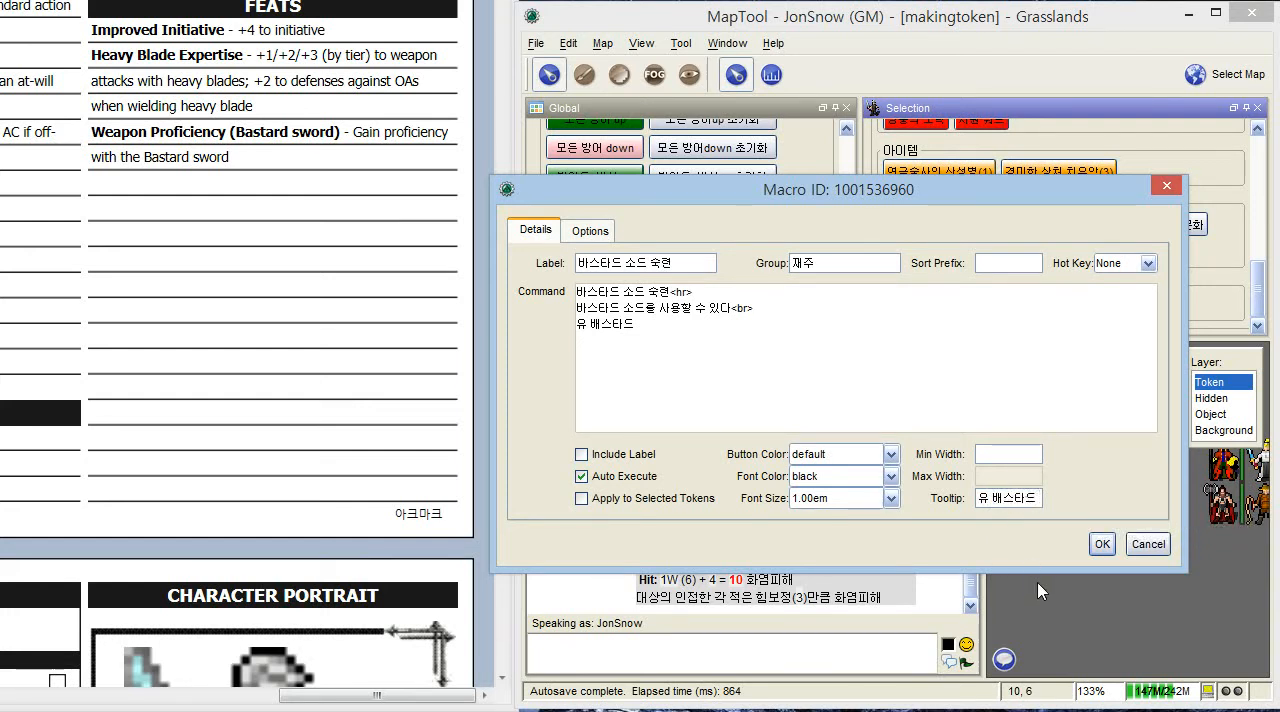
pyautogui.click(1101, 544)
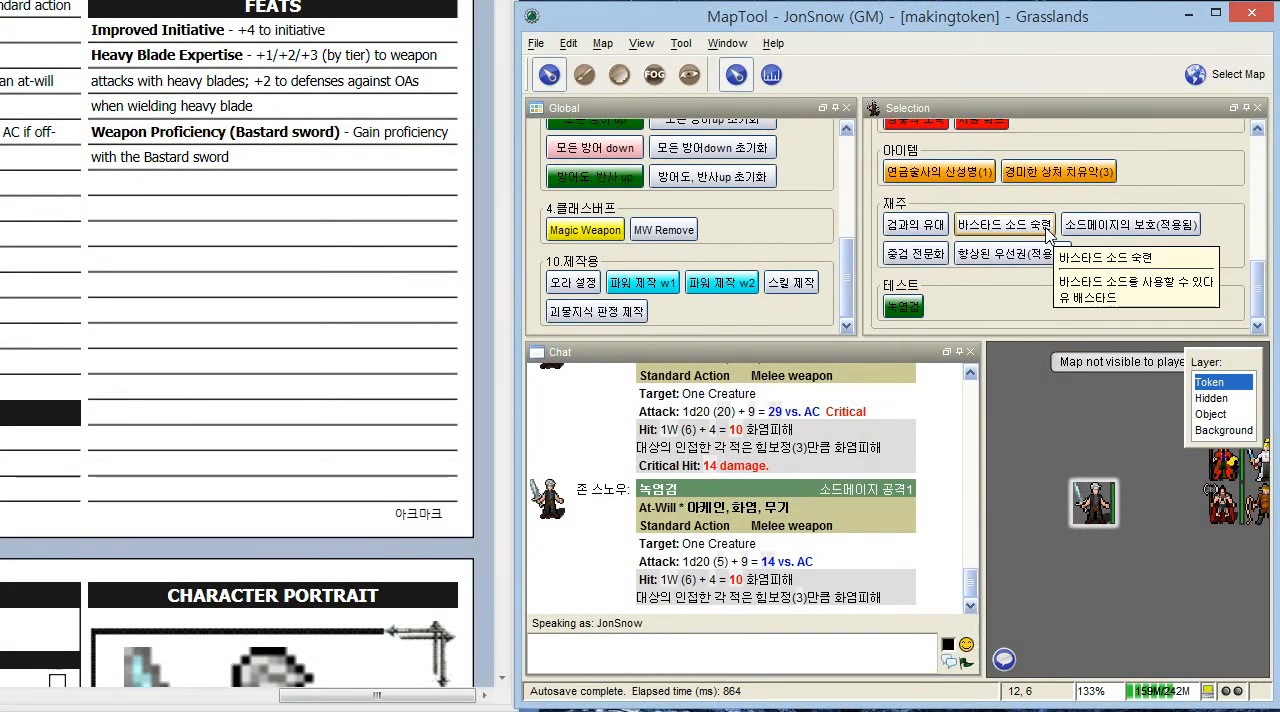
pyautogui.click(1047, 230)
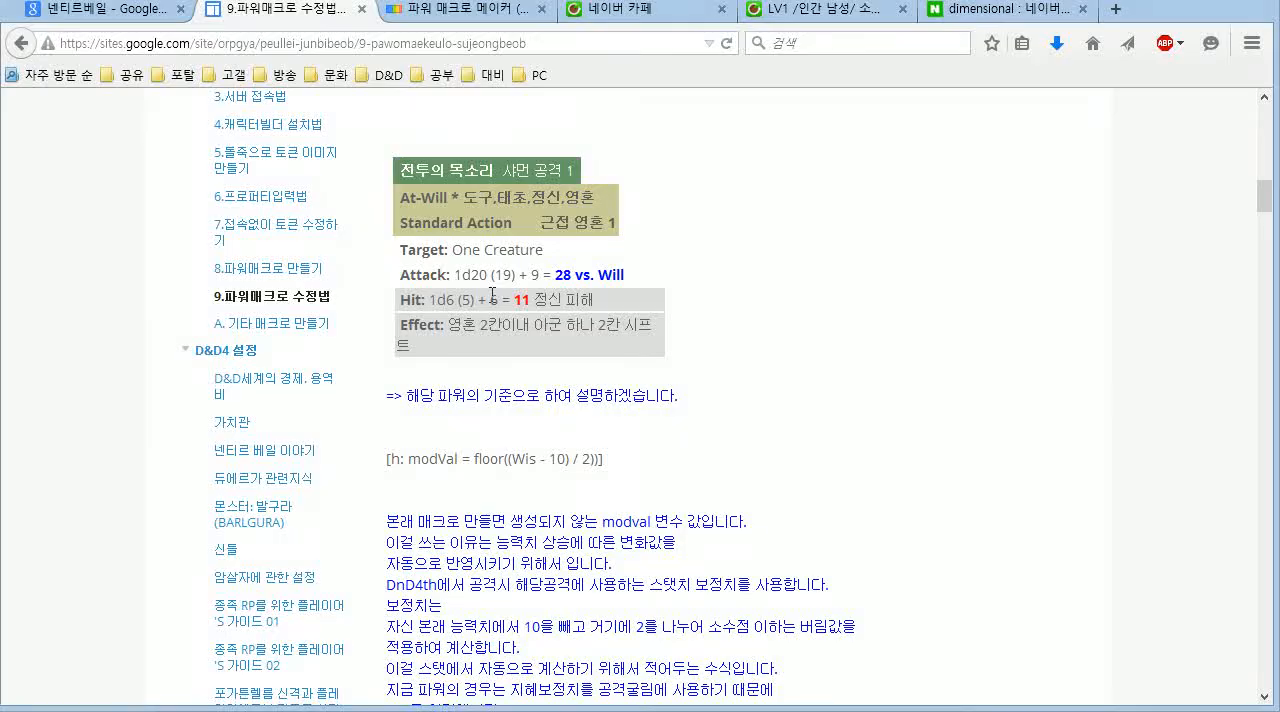
# - Switch to the web browser, read the <hr>, <br> and modVal examples on the A. 기타 매크로 만들기 guide page, and return to MapTool
pyautogui.scroll(-2, 300, 330)
pyautogui.click(276, 230)
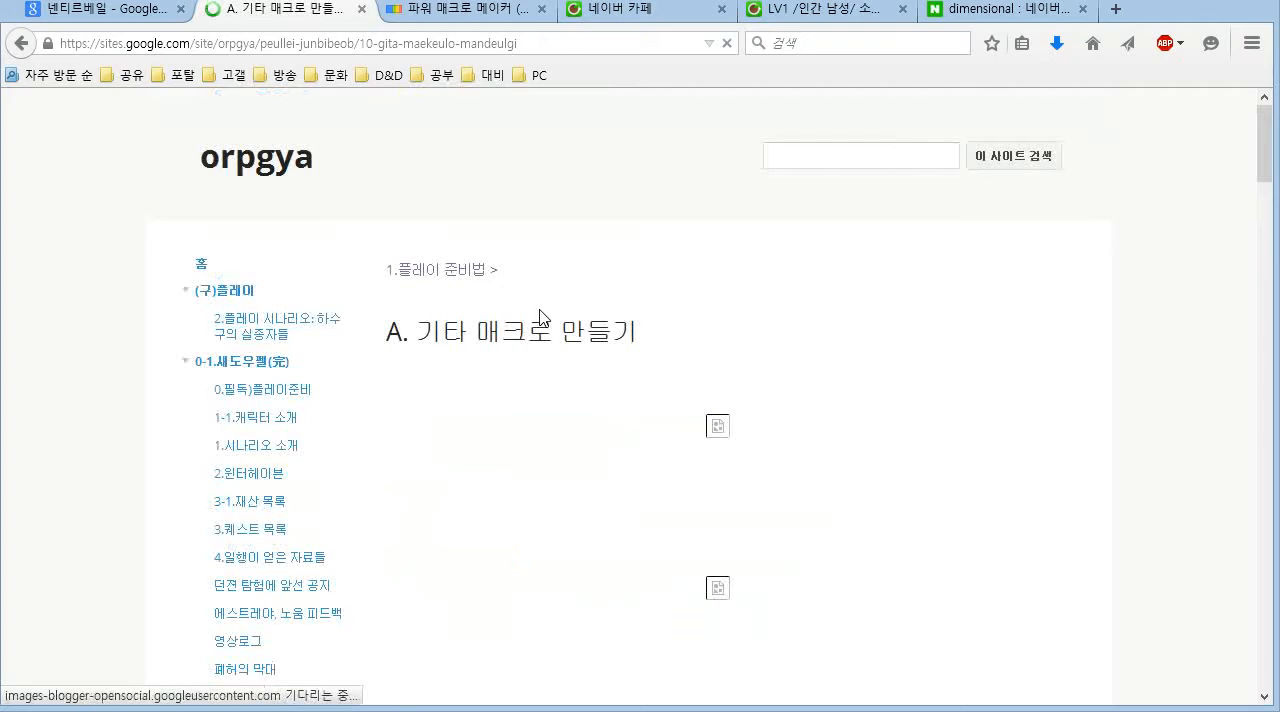
pyautogui.scroll(-8, 540, 318)
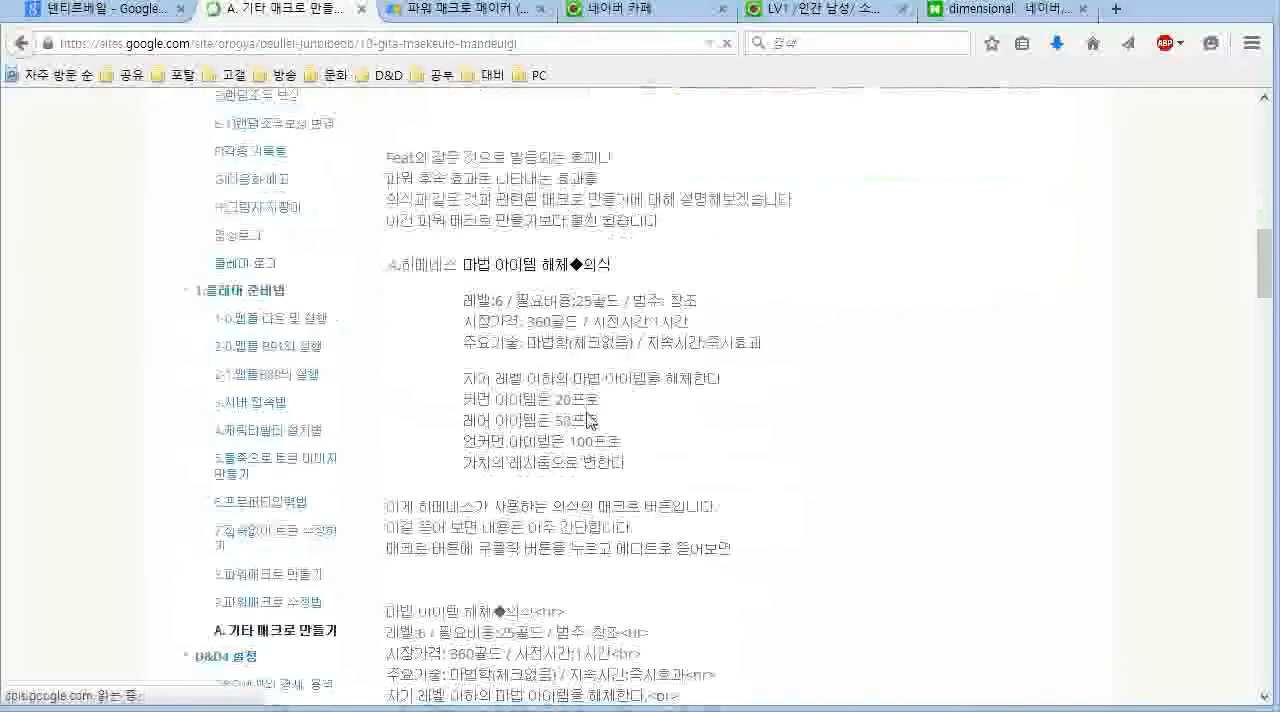
pyautogui.scroll(-5, 651, 440)
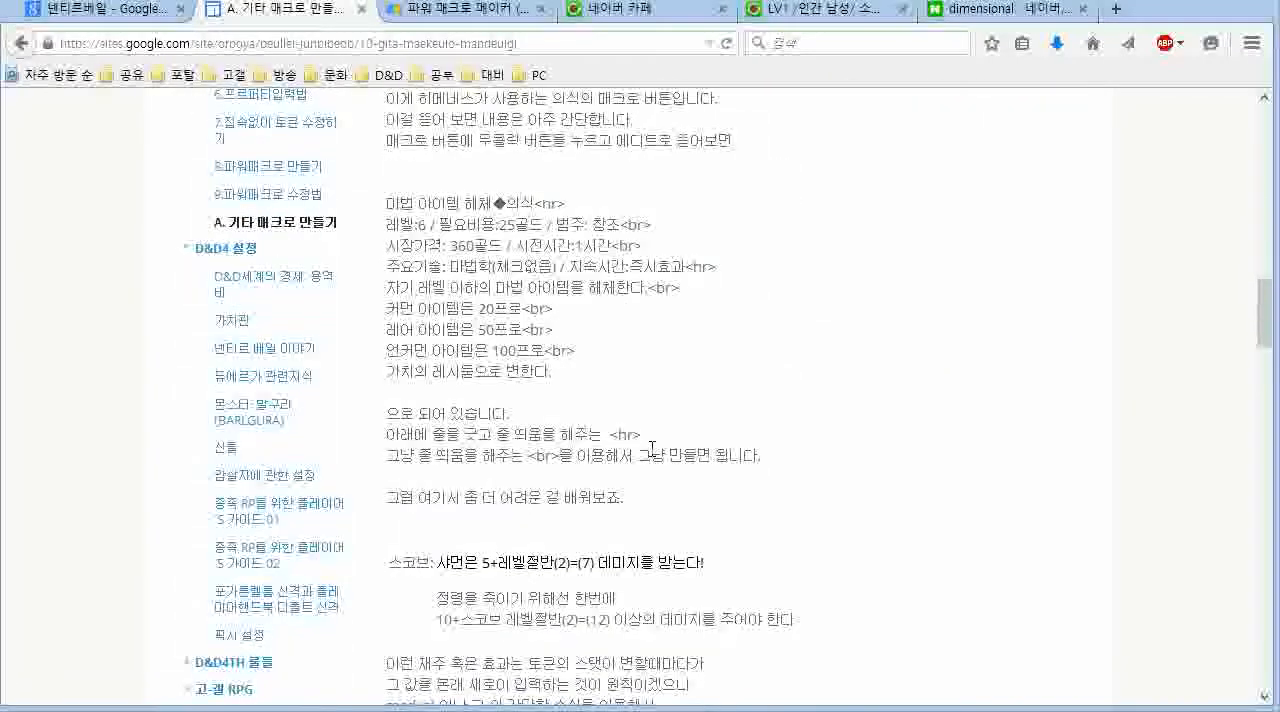
pyautogui.scroll(-5, 651, 447)
pyautogui.scroll(-1, 651, 455)
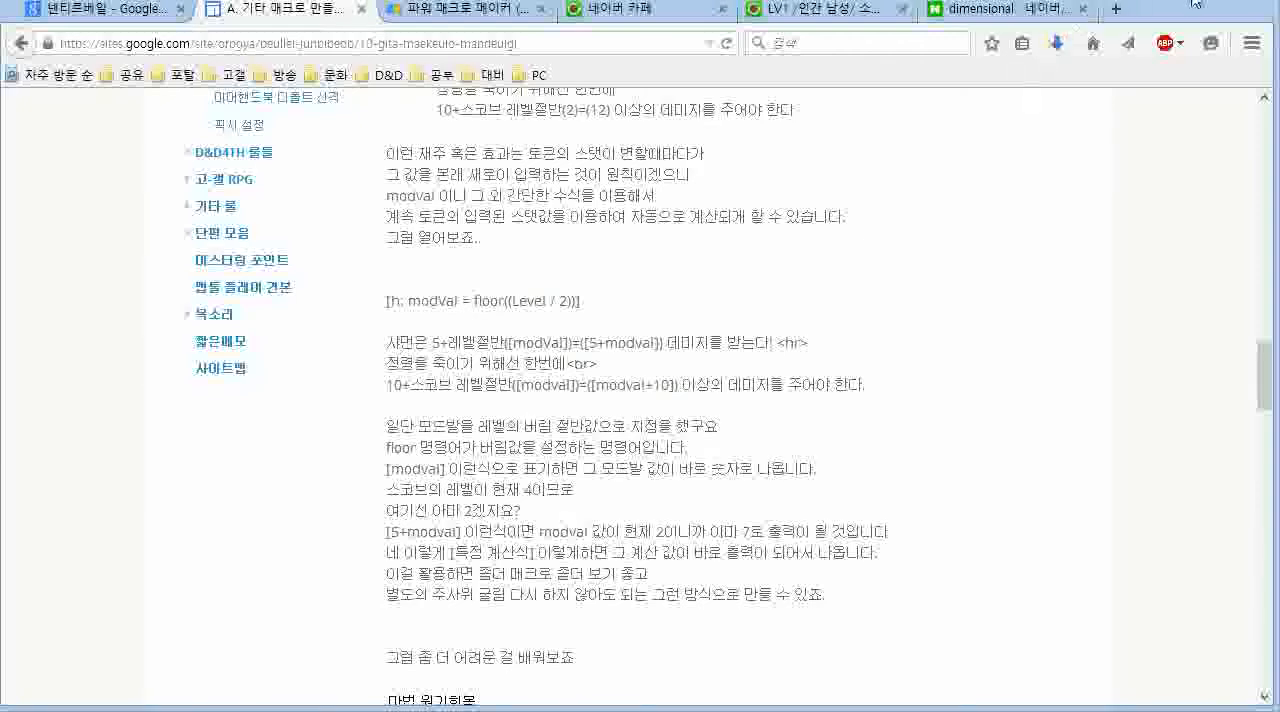
pyautogui.click(1192, 6)
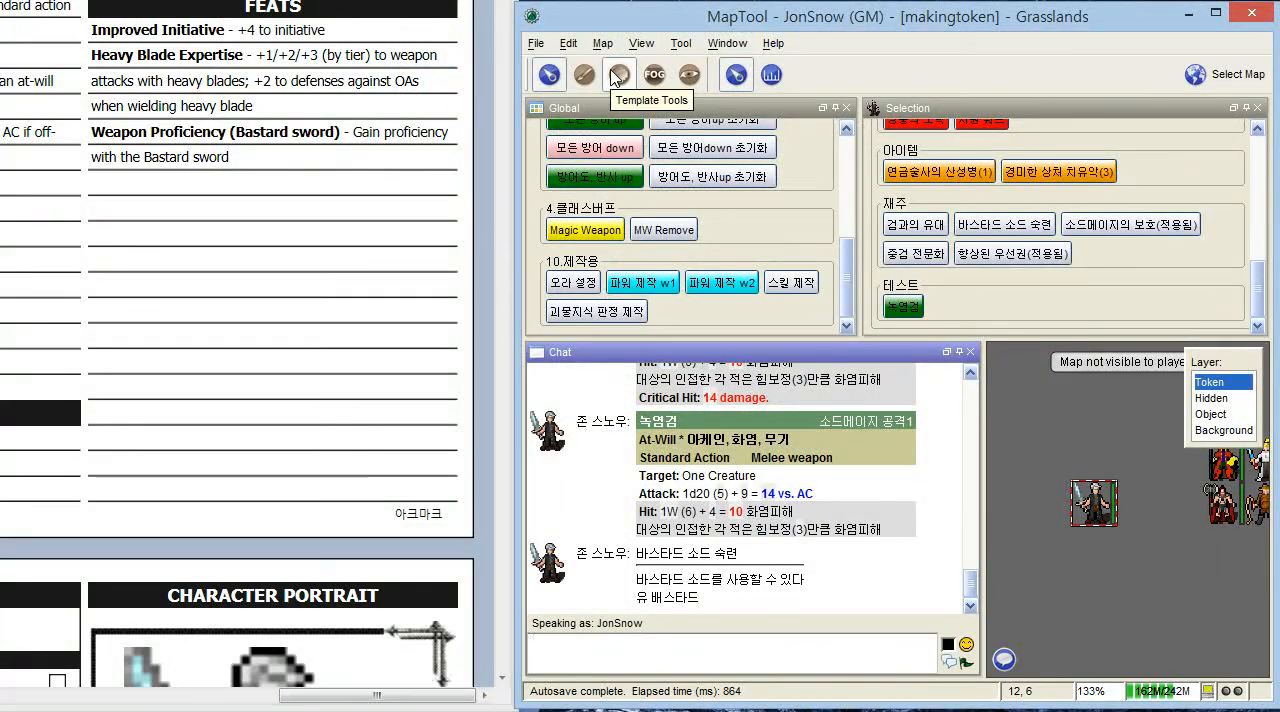